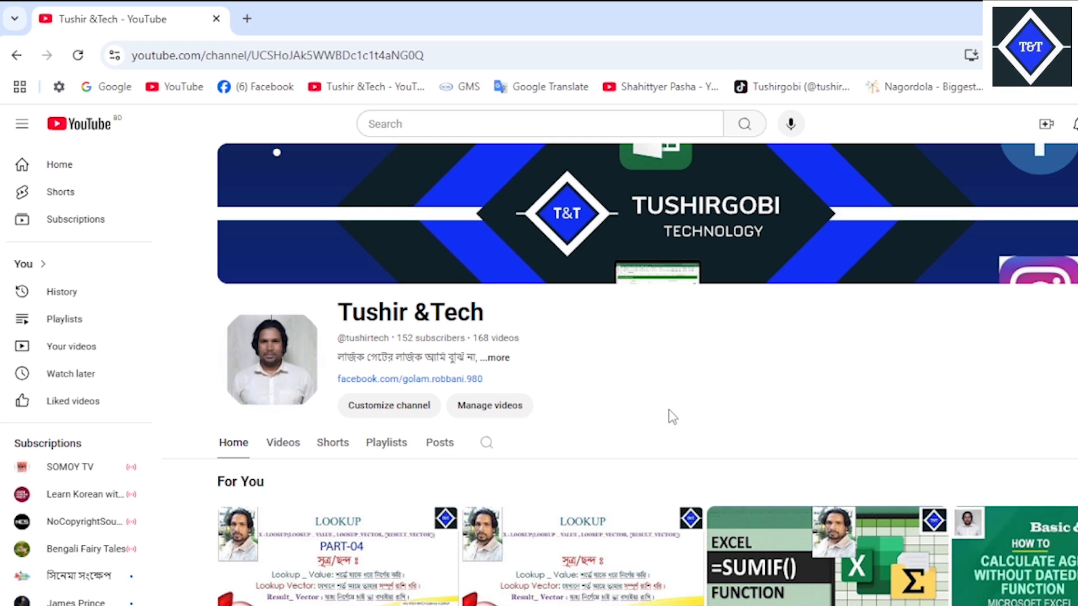
{"action": "scroll", "coordinate": [628, 533], "scroll_direction": "down", "scroll_amount": 3}
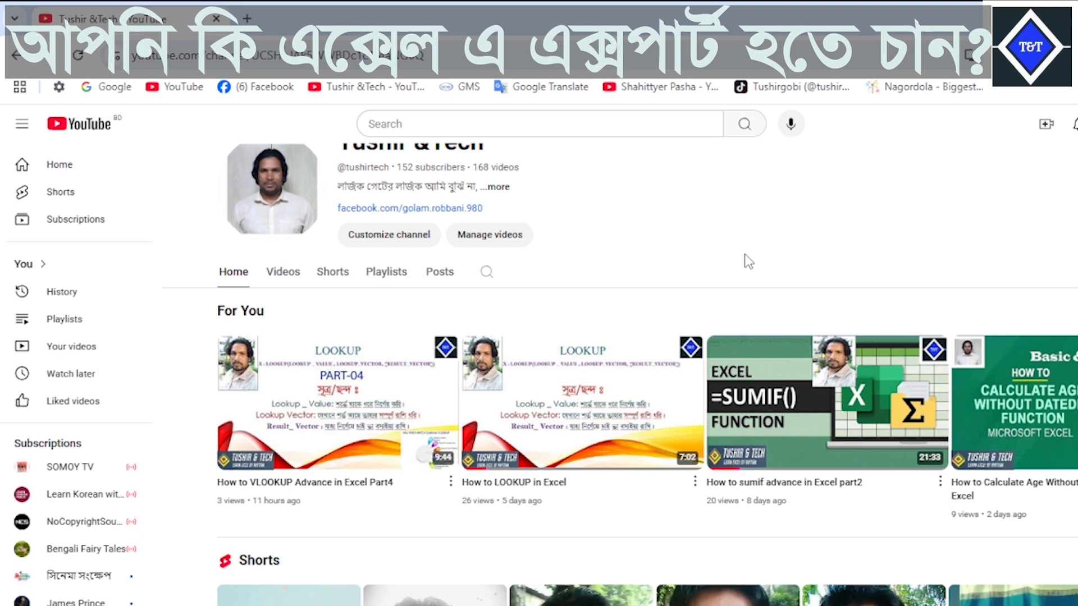
{"action": "scroll", "coordinate": [748, 260], "scroll_direction": "up", "scroll_amount": 3}
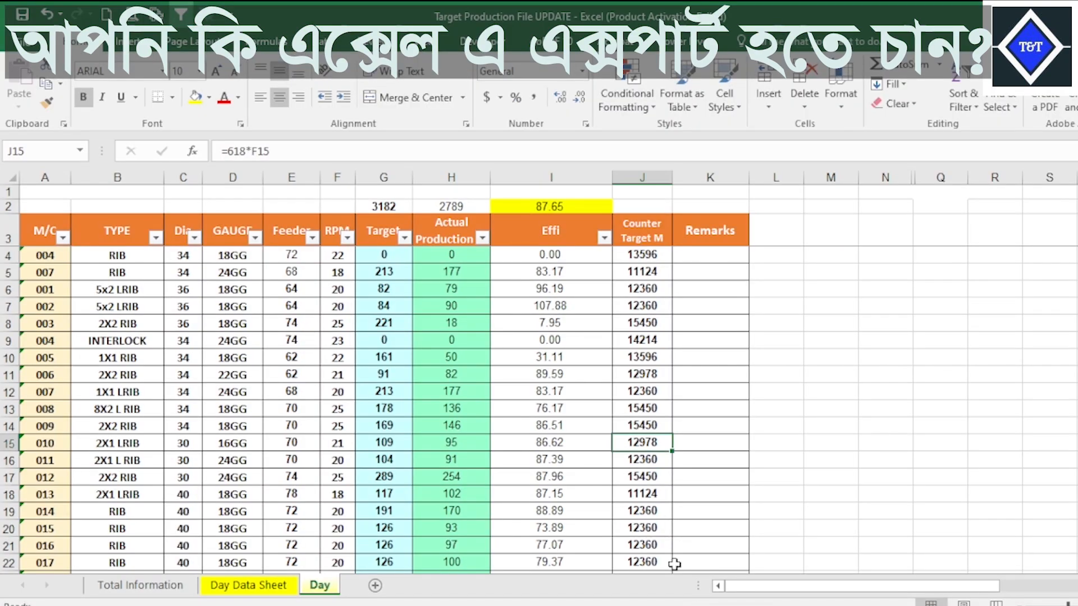
{"action": "key", "text": "Up"}
{"action": "key", "text": "Up"}
{"action": "key", "text": "Up"}
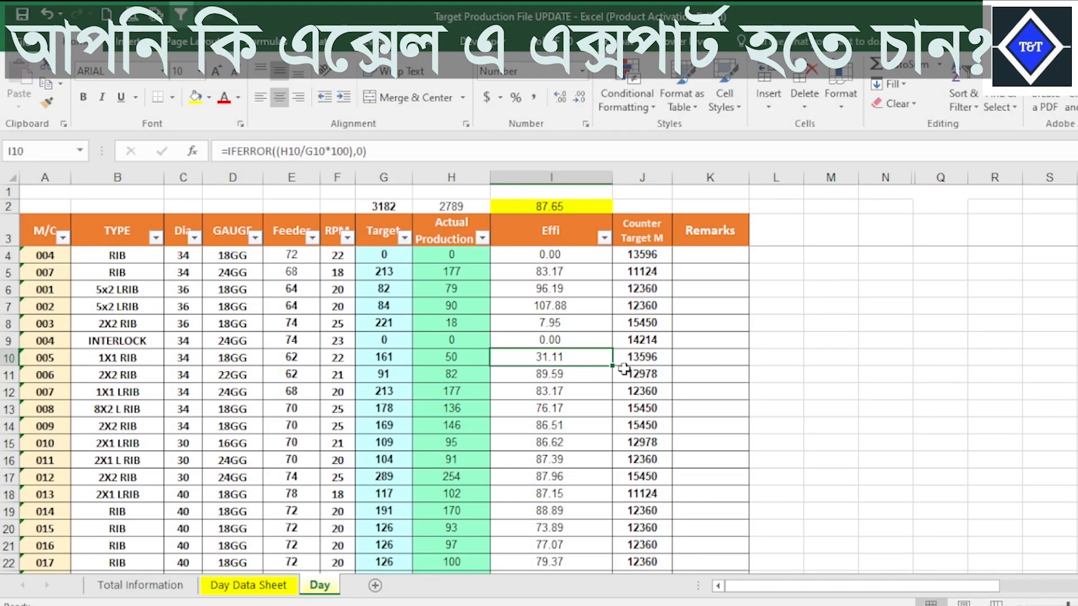
Review the Actual Production and Target formulas on the Day sheet and look over the Total Information and Day Data Sheet worksheets.
{"action": "left_click", "coordinate": [463, 320]}
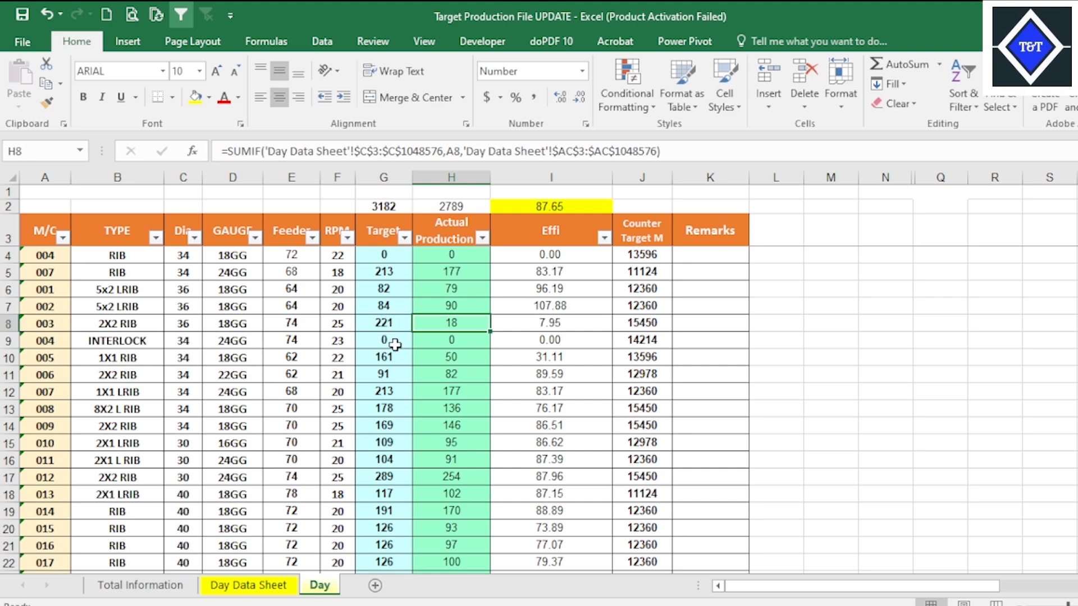
{"action": "left_click", "coordinate": [455, 354]}
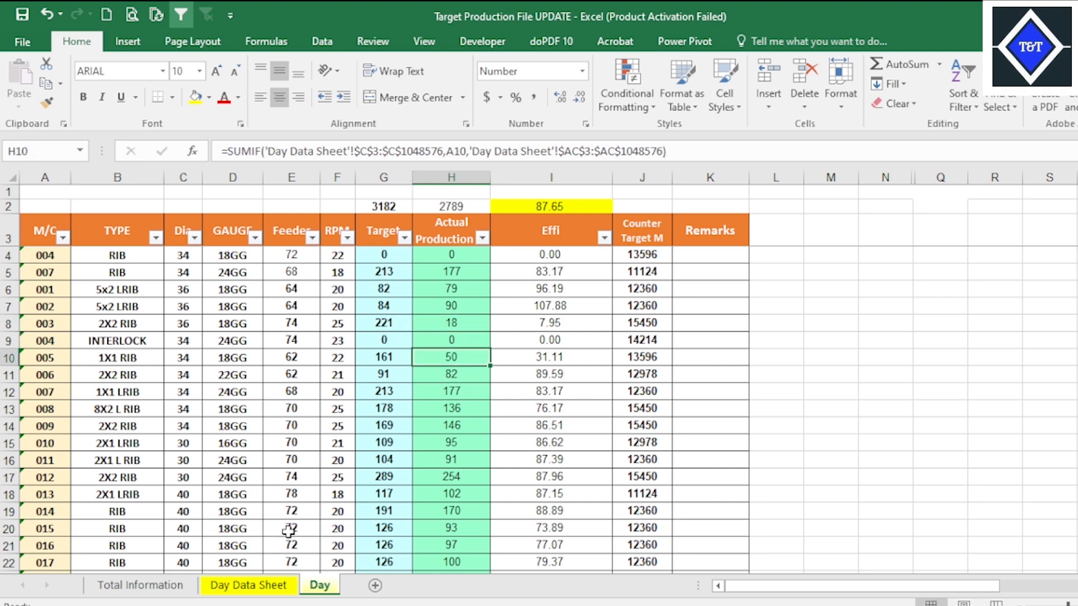
{"action": "left_click", "coordinate": [392, 258]}
{"action": "left_click", "coordinate": [141, 585]}
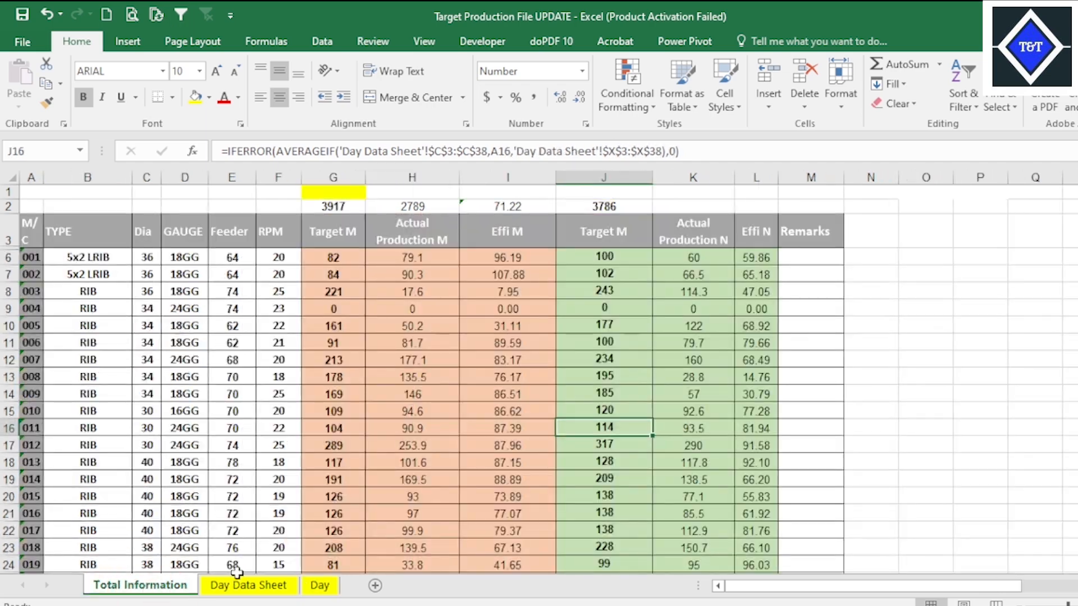
{"action": "left_click", "coordinate": [263, 585]}
{"action": "left_click", "coordinate": [319, 585]}
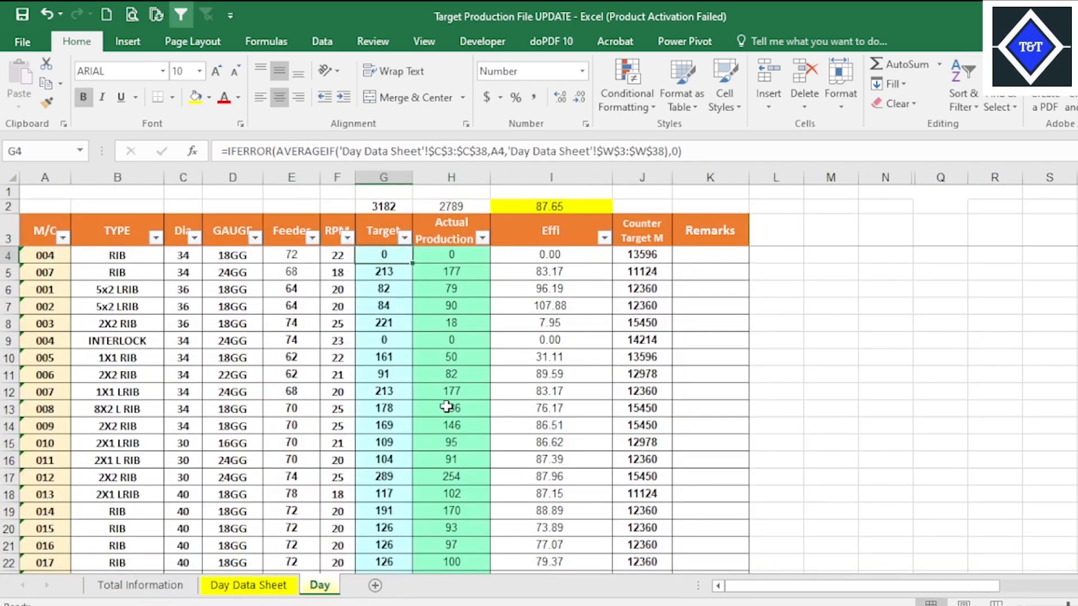
{"action": "left_click", "coordinate": [164, 586]}
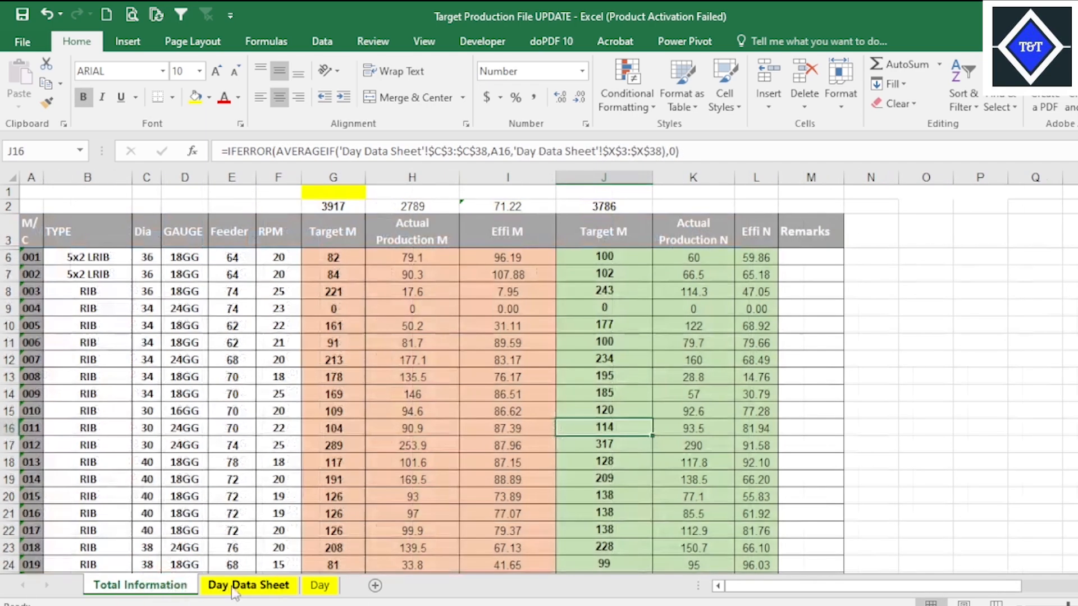
{"action": "left_click", "coordinate": [241, 587]}
{"action": "left_click", "coordinate": [320, 587]}
Examine the Target, Actual Production and Effi formulas in the upper machine rows of the Day sheet.
{"action": "left_click", "coordinate": [435, 309]}
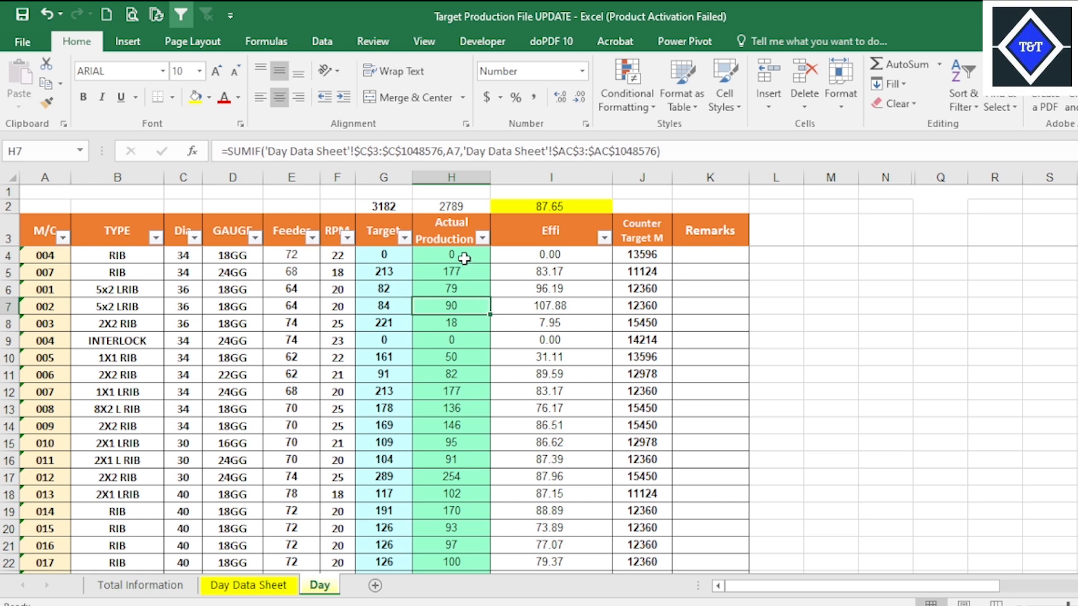
{"action": "left_click", "coordinate": [463, 259]}
{"action": "left_click", "coordinate": [548, 255]}
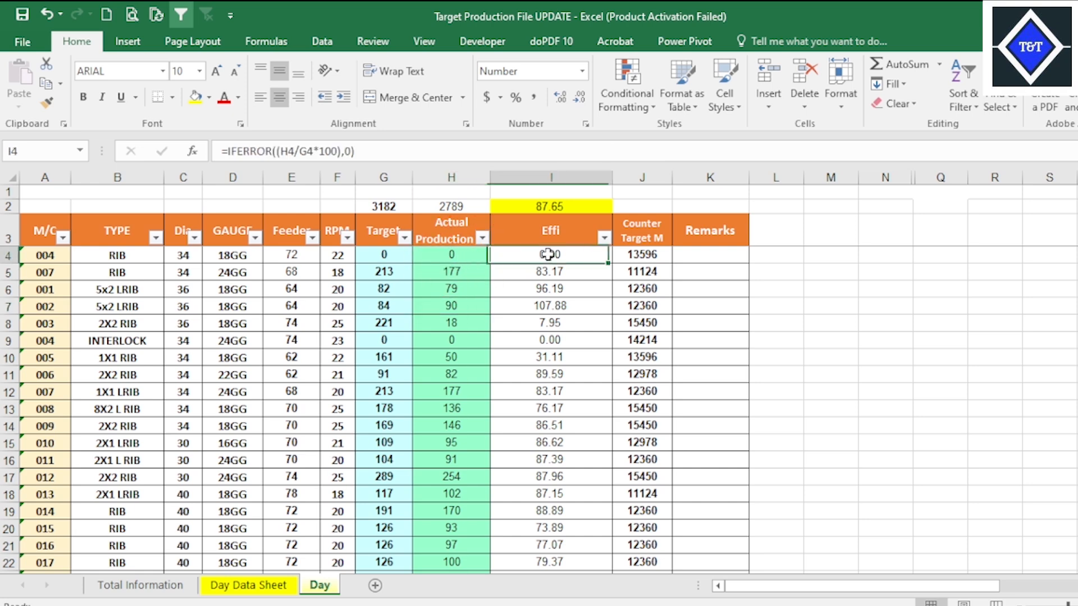
{"action": "left_click", "coordinate": [553, 306]}
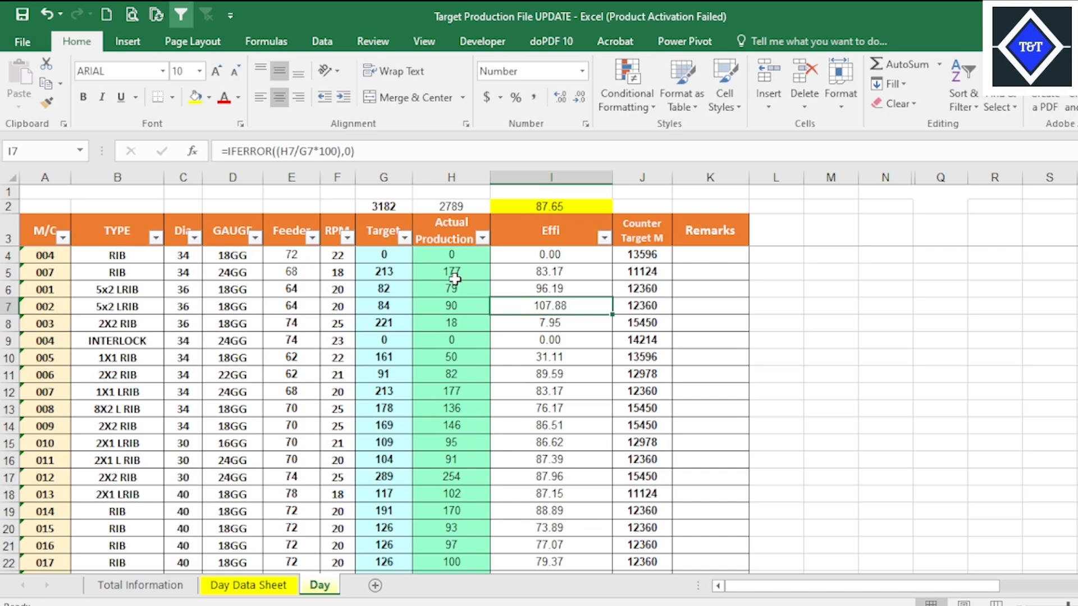
{"action": "left_click", "coordinate": [388, 304]}
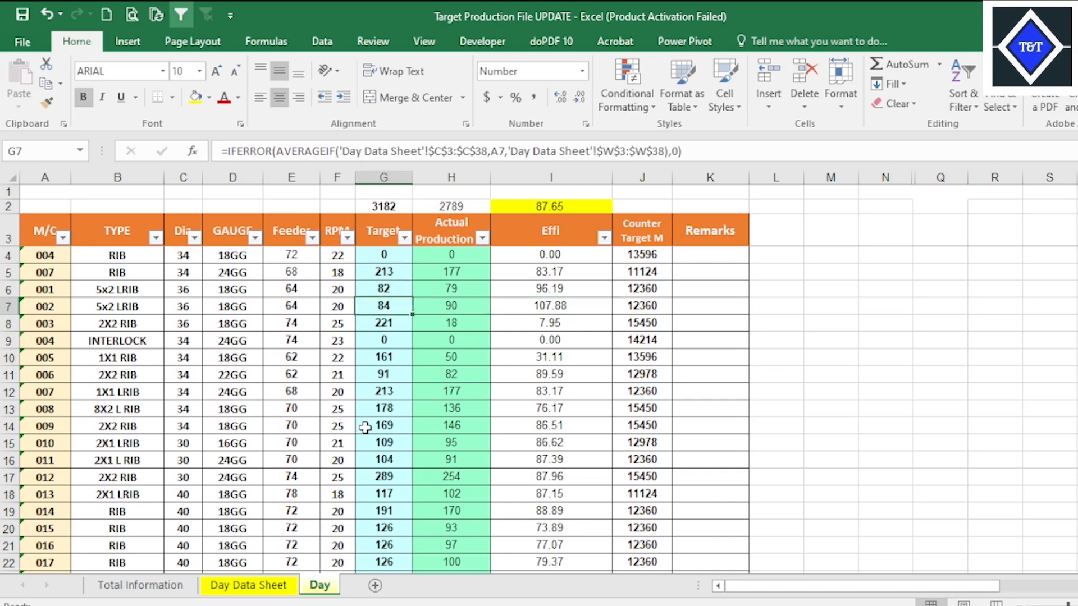
{"action": "left_click", "coordinate": [445, 275]}
{"action": "left_click", "coordinate": [363, 293]}
{"action": "left_click", "coordinate": [423, 295]}
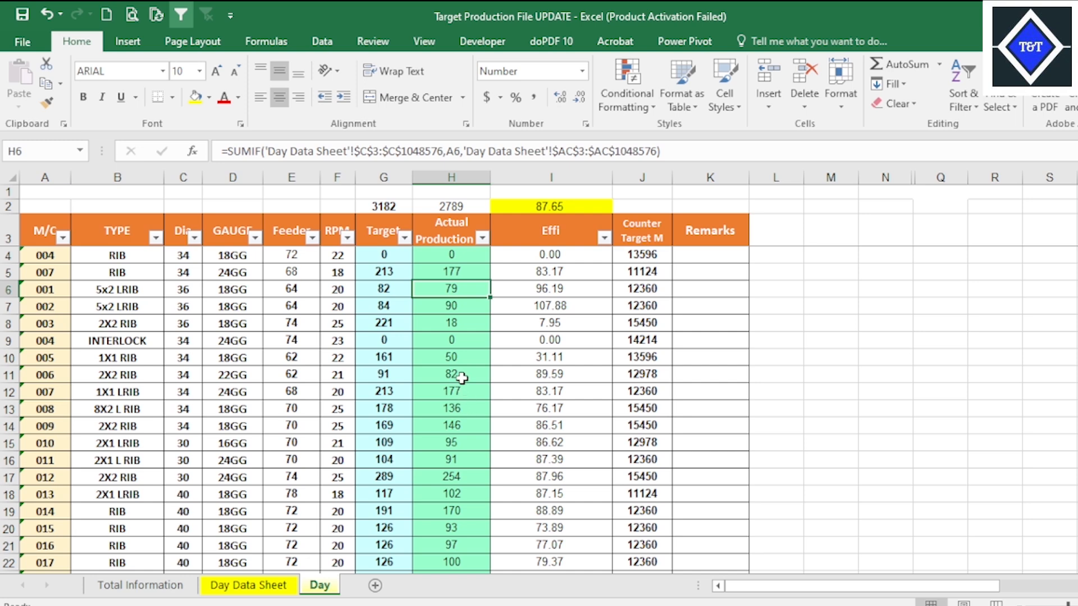
{"action": "left_click", "coordinate": [459, 354]}
{"action": "left_click", "coordinate": [449, 310]}
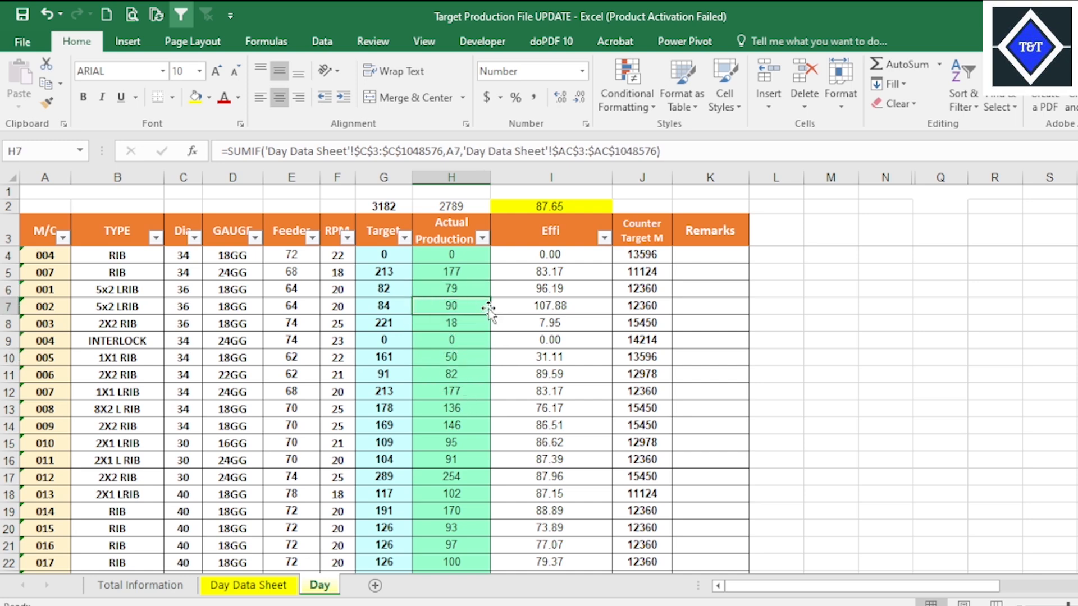
{"action": "left_click", "coordinate": [552, 306]}
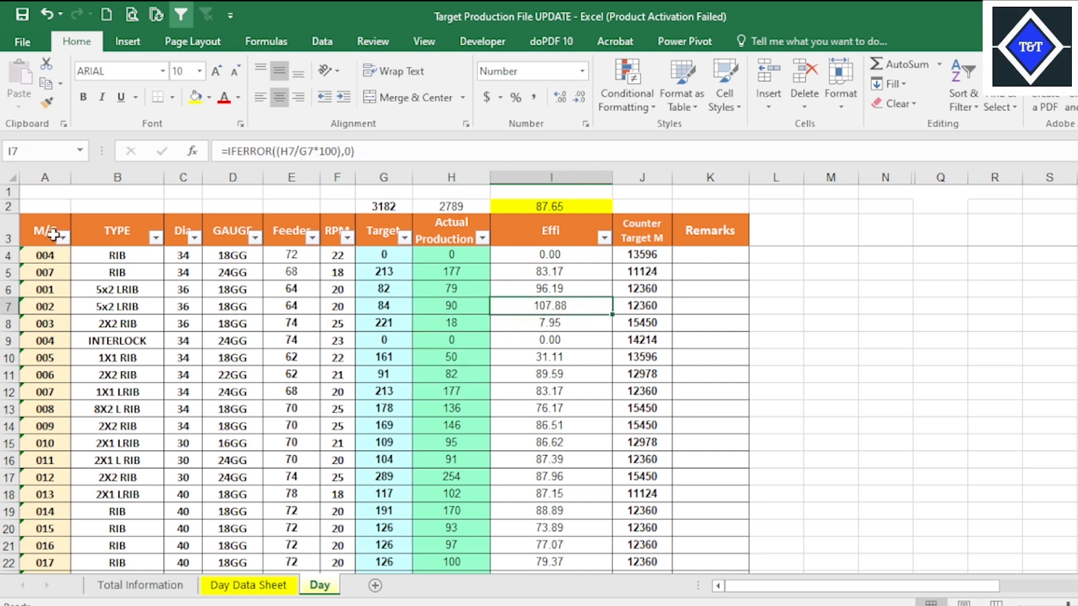
Look over the Day sheet's table from the M/C header through the Remarks column down to its last machine rows.
{"action": "left_click", "coordinate": [697, 233]}
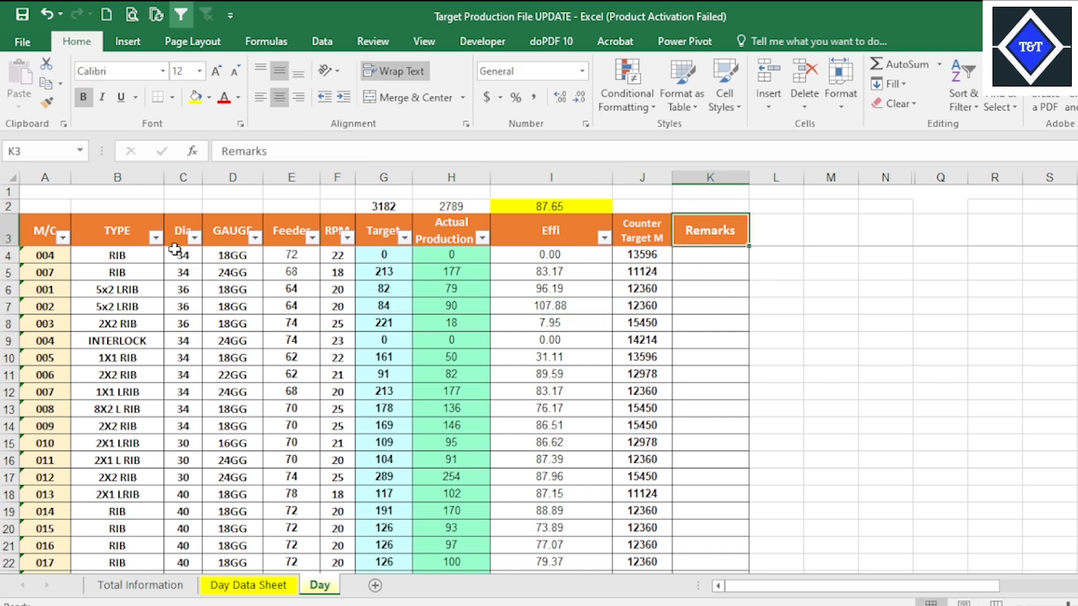
{"action": "left_click_drag", "start_coordinate": [35, 228], "coordinate": [694, 551]}
{"action": "left_click", "coordinate": [384, 365]}
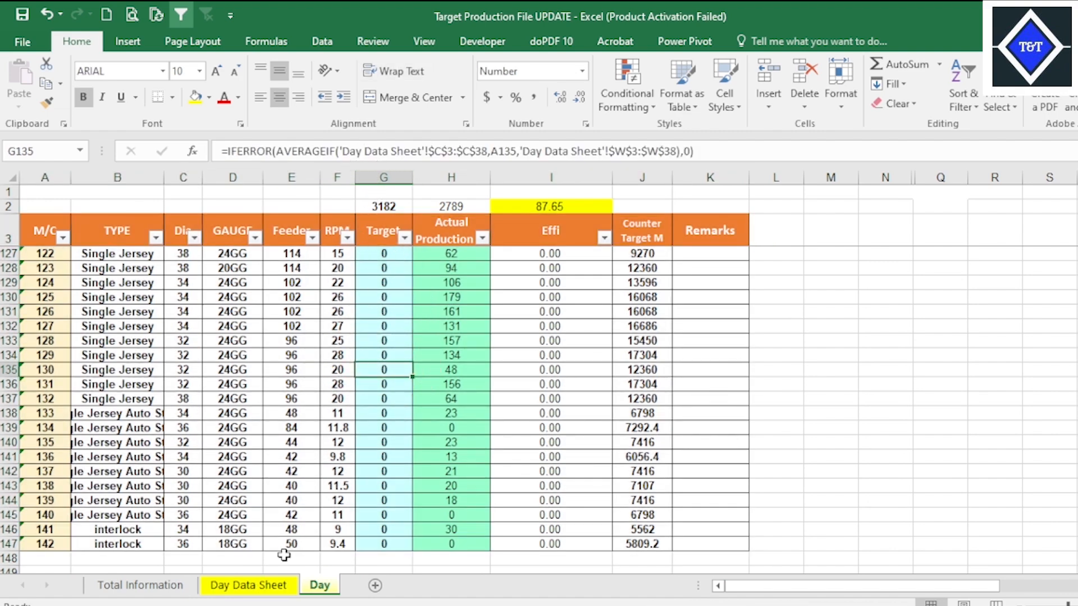
Examine the VLOOKUP formulas in the RPM and Feeder columns of Day Data Sheet, consulting the Day sheet they refer to.
{"action": "left_click", "coordinate": [264, 585]}
{"action": "left_click", "coordinate": [390, 396]}
{"action": "left_click", "coordinate": [527, 365]}
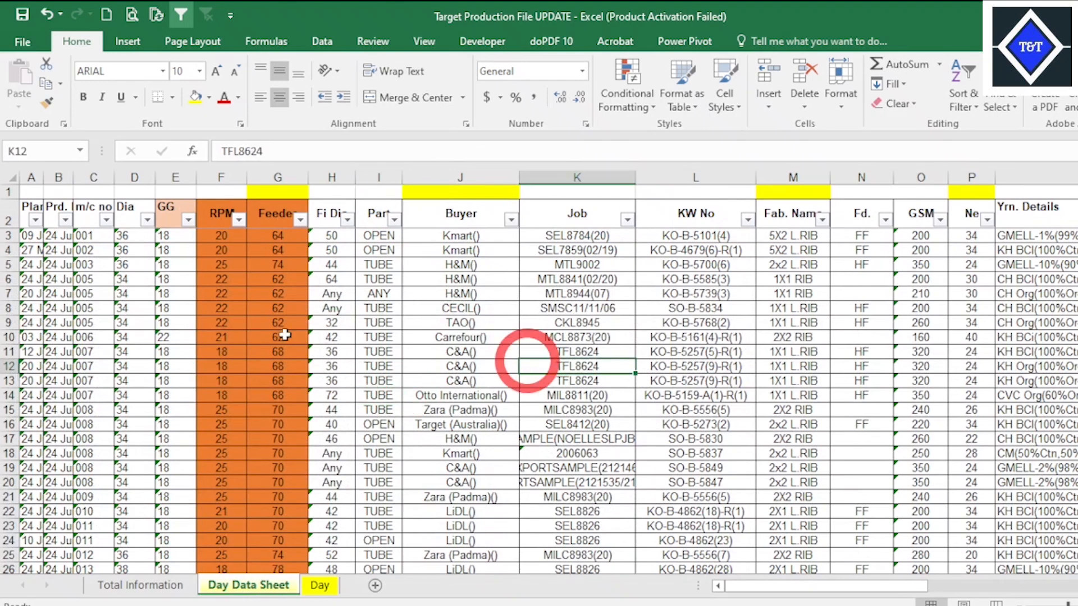
{"action": "left_click", "coordinate": [275, 295]}
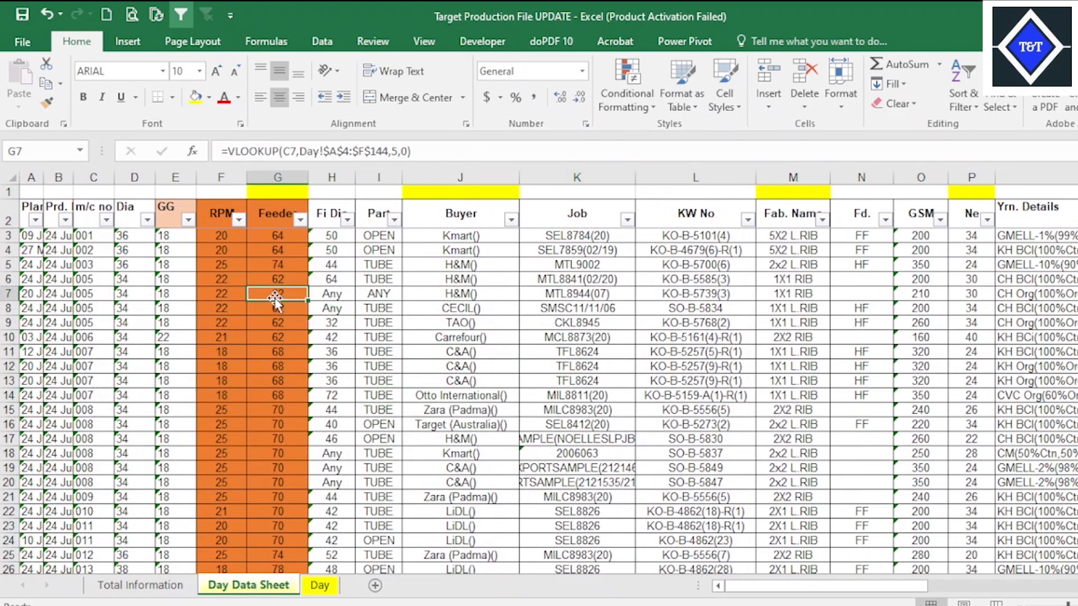
{"action": "left_click", "coordinate": [318, 585]}
{"action": "key", "text": "Right"}
{"action": "key", "text": "Down"}
{"action": "key", "text": "Down"}
{"action": "key", "text": "Down"}
{"action": "left_click", "coordinate": [252, 586]}
{"action": "key", "text": "Left"}
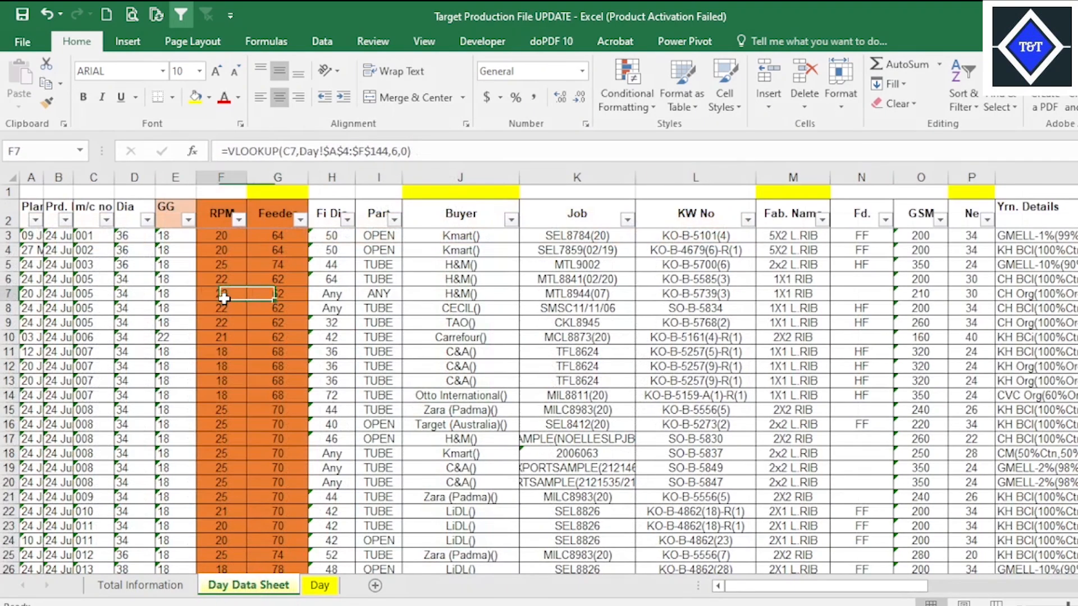
{"action": "left_click", "coordinate": [274, 296]}
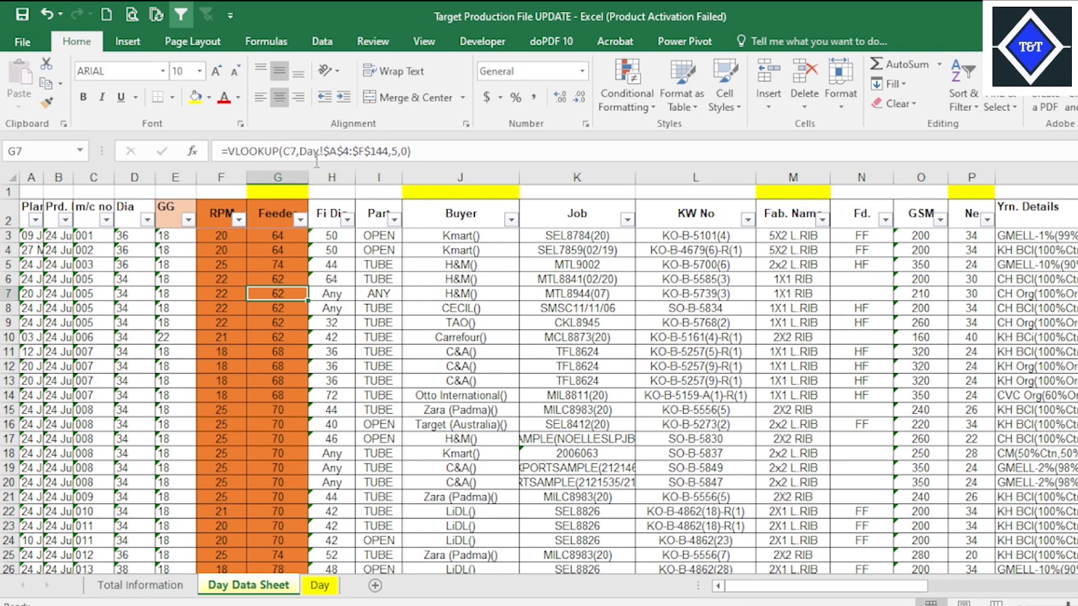
Check the second Target M column on Total Information and inspect the Target M and Target N formulas on Day Data Sheet.
{"action": "left_click", "coordinate": [140, 585]}
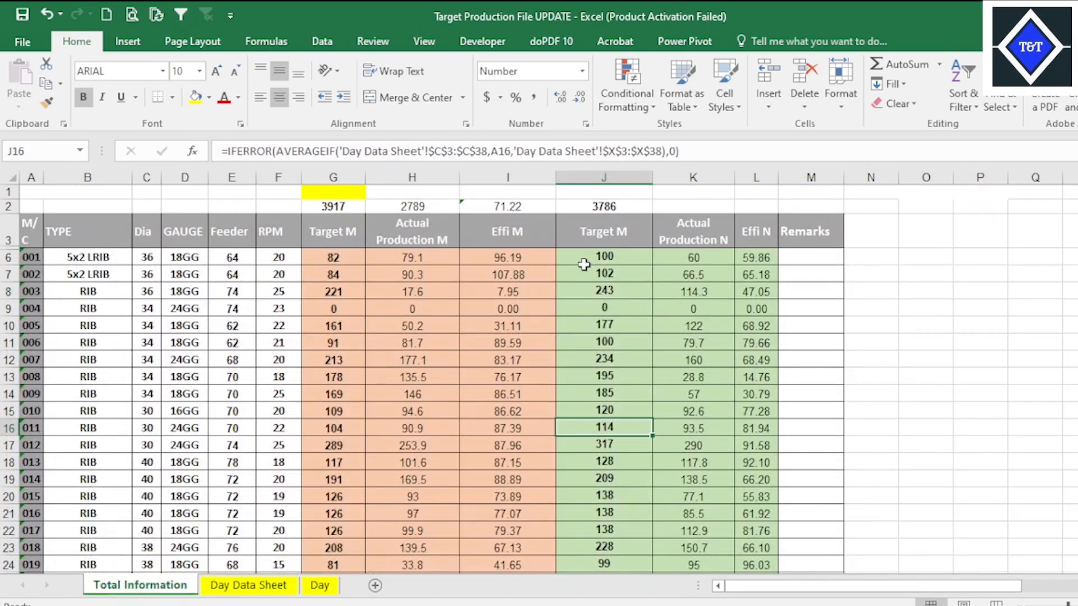
{"action": "left_click", "coordinate": [619, 260]}
{"action": "left_click", "coordinate": [281, 587]}
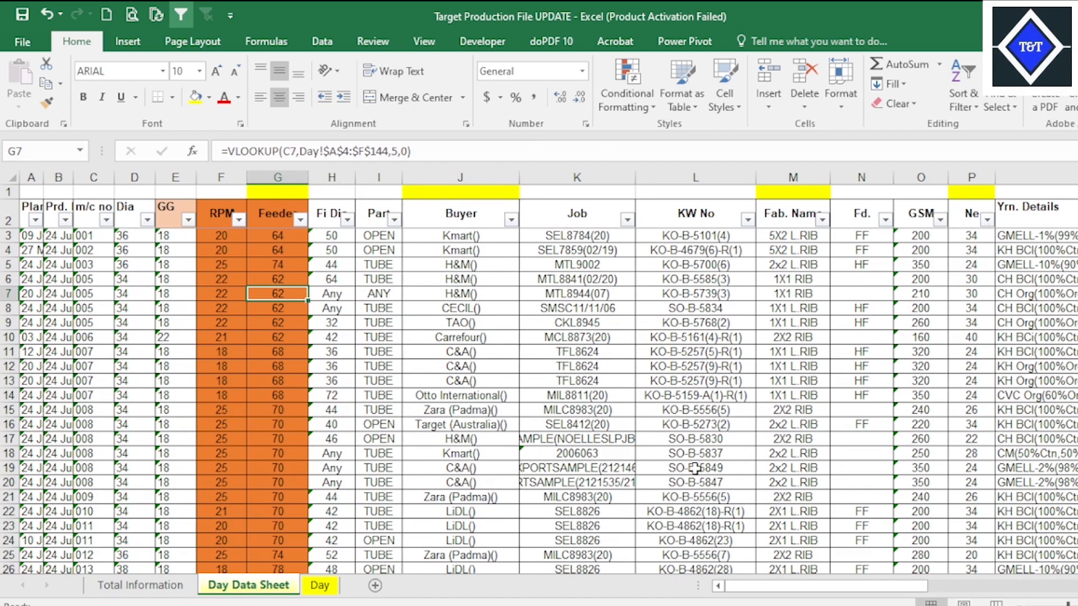
{"action": "scroll", "coordinate": [538, 370], "scroll_direction": "right", "scroll_amount": 9}
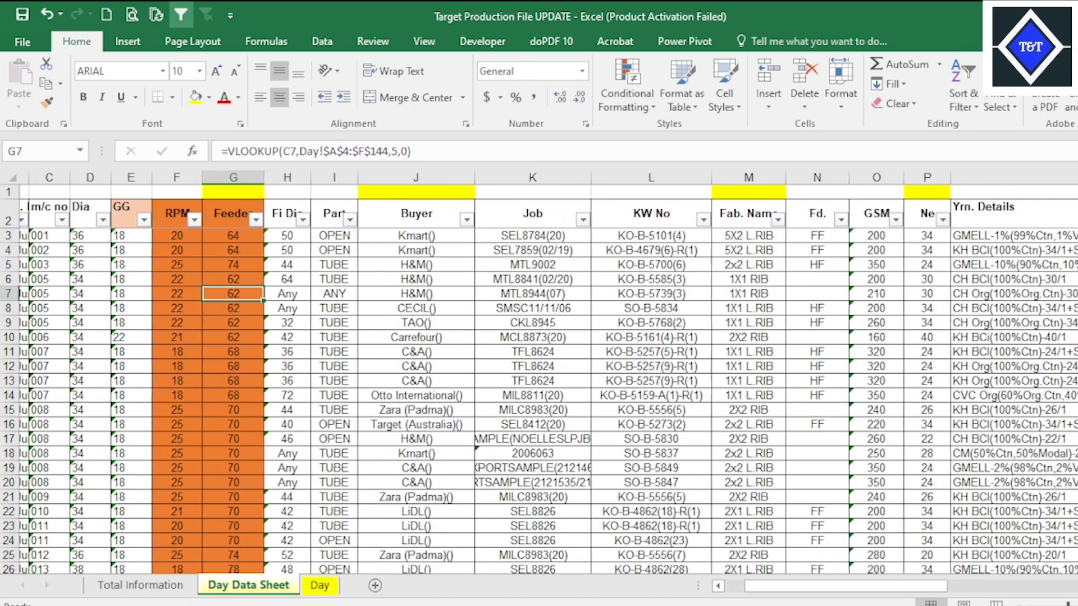
{"action": "scroll", "coordinate": [539, 370], "scroll_direction": "right", "scroll_amount": 9}
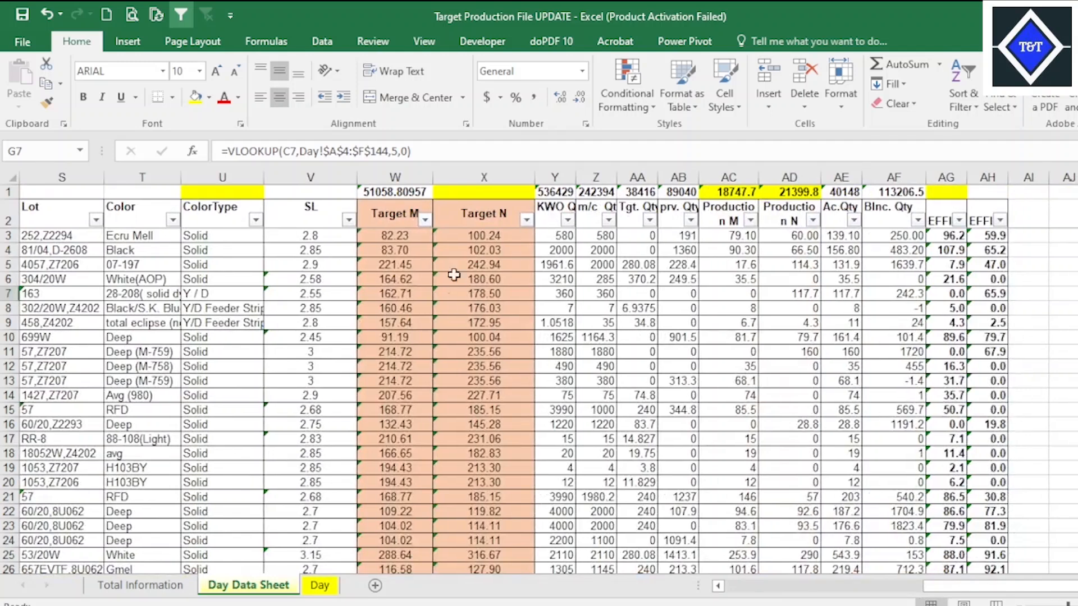
{"action": "left_click", "coordinate": [483, 234]}
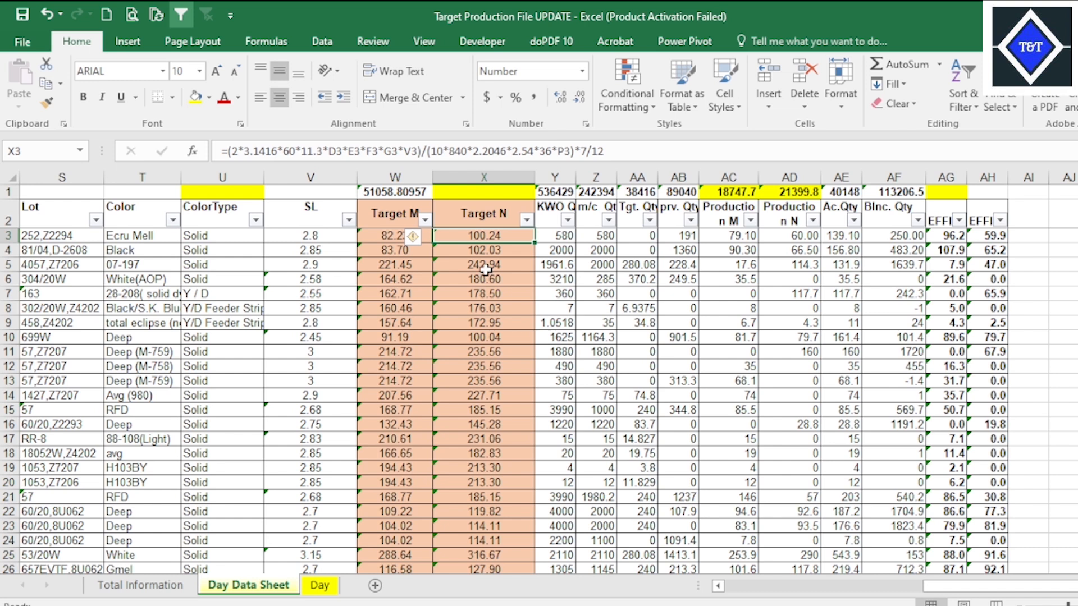
{"action": "left_click", "coordinate": [483, 264]}
{"action": "left_click", "coordinate": [476, 293]}
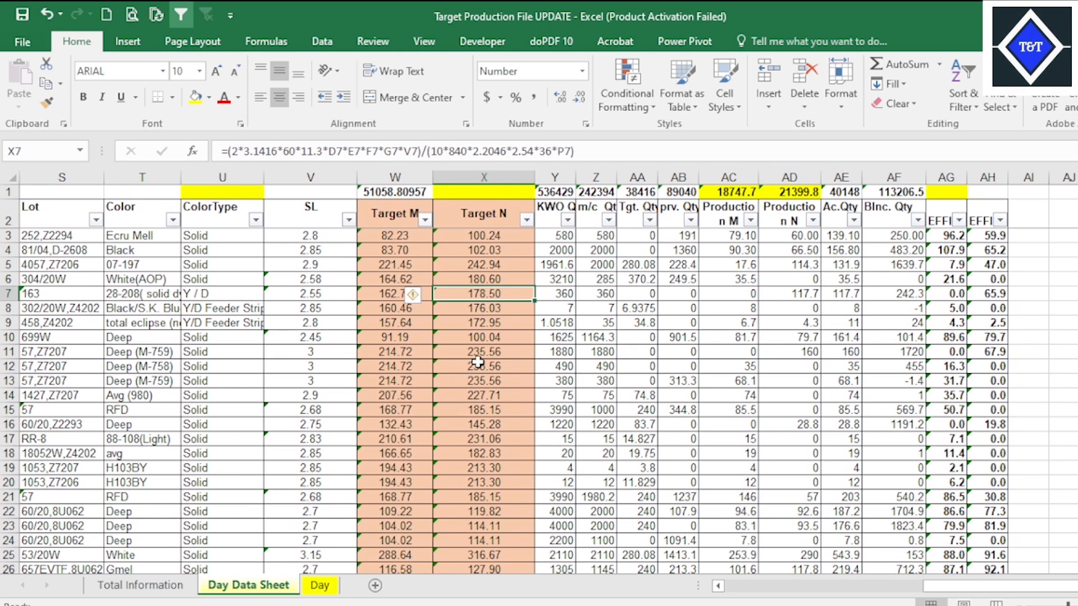
{"action": "left_click", "coordinate": [491, 325]}
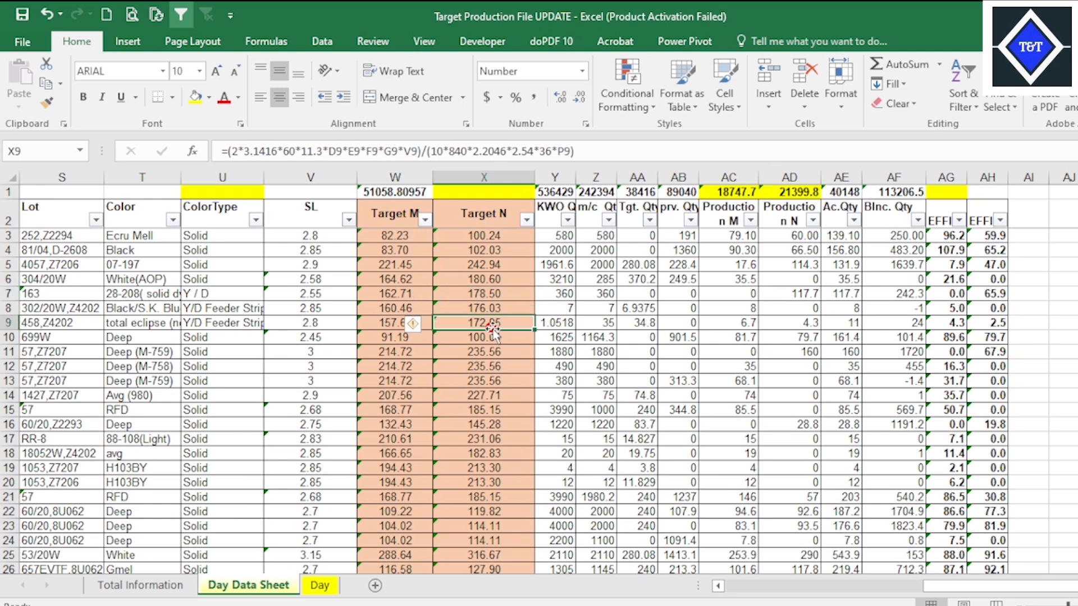
{"action": "left_click", "coordinate": [402, 422]}
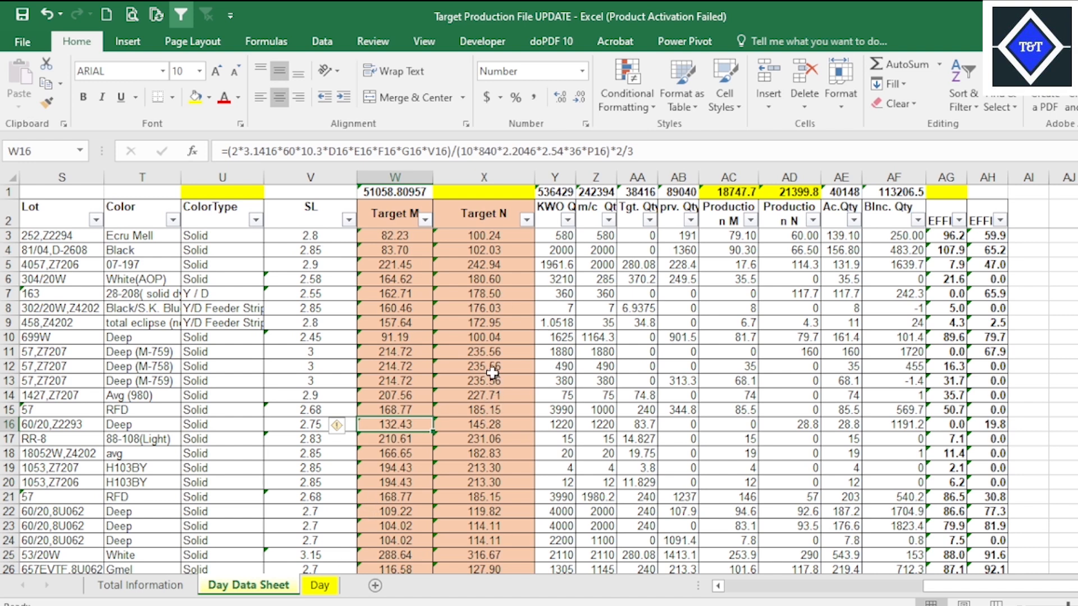
{"action": "left_click", "coordinate": [492, 351]}
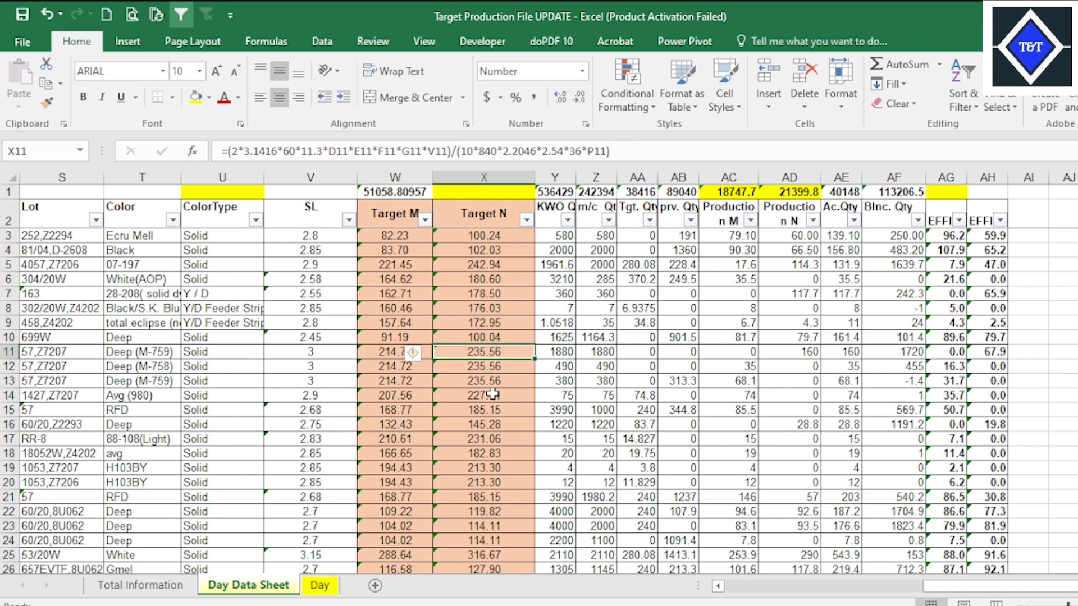
Check the Actual Production SUMIF formula on the Day sheet and the first rows' Target M and Target N formulas on Day Data Sheet.
{"action": "left_click", "coordinate": [320, 587]}
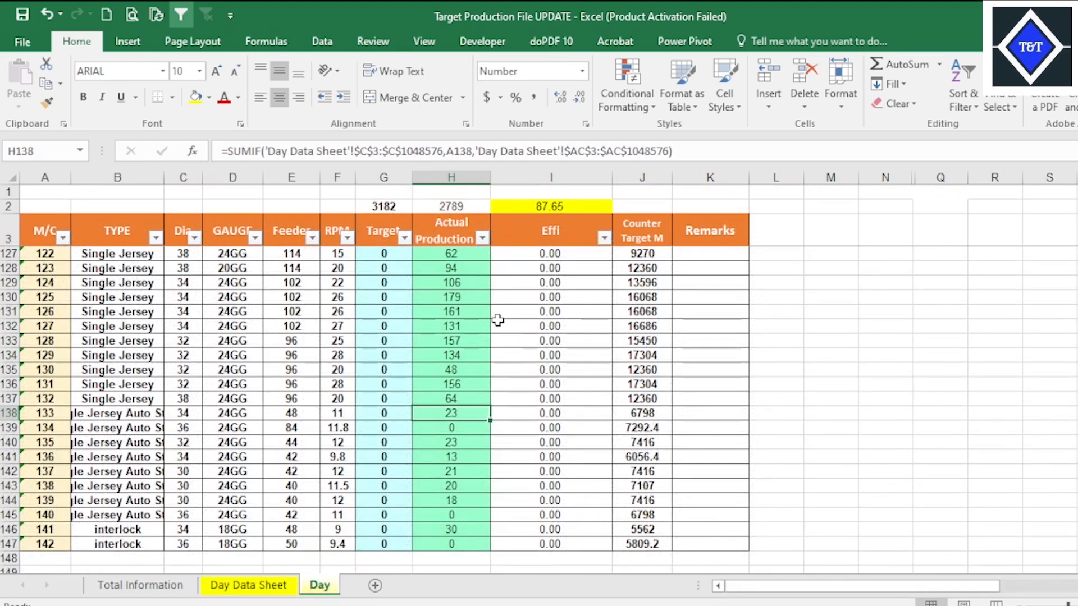
{"action": "left_click", "coordinate": [471, 311]}
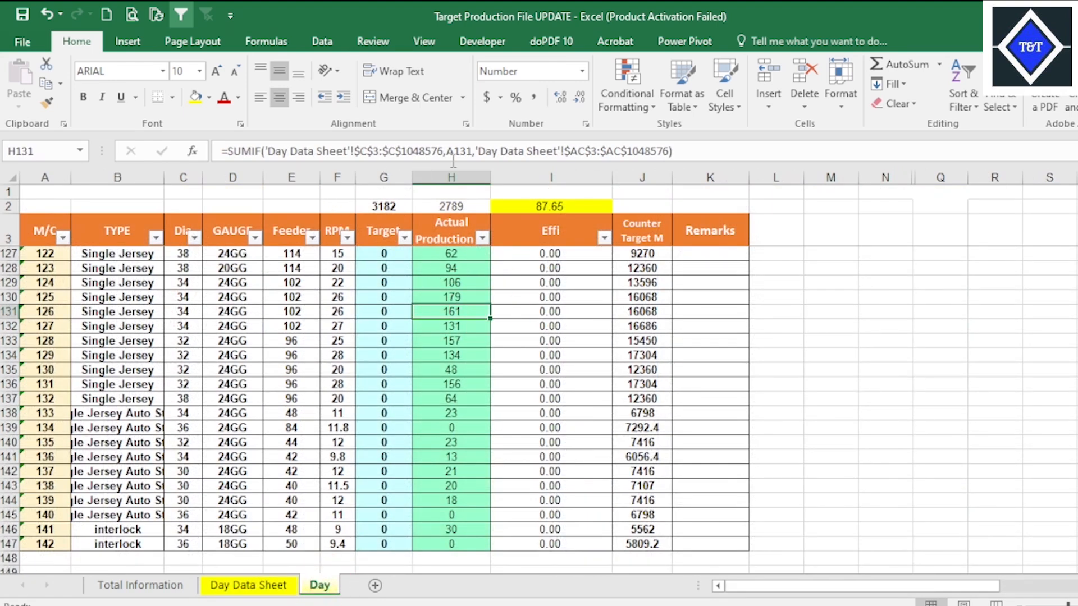
{"action": "left_click", "coordinate": [167, 590]}
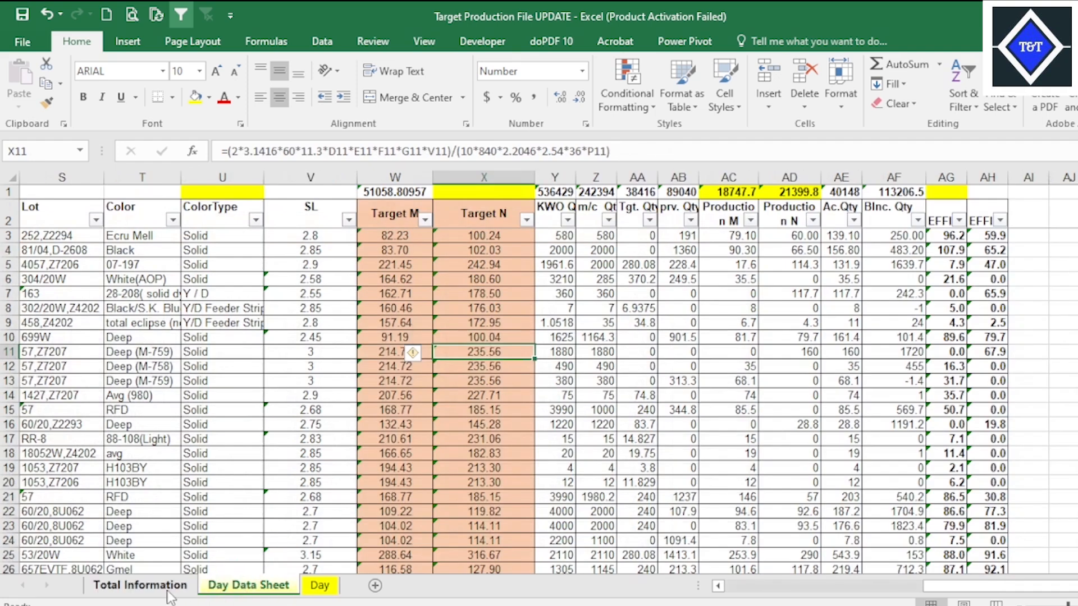
{"action": "left_click", "coordinate": [248, 585]}
{"action": "left_click", "coordinate": [412, 252]}
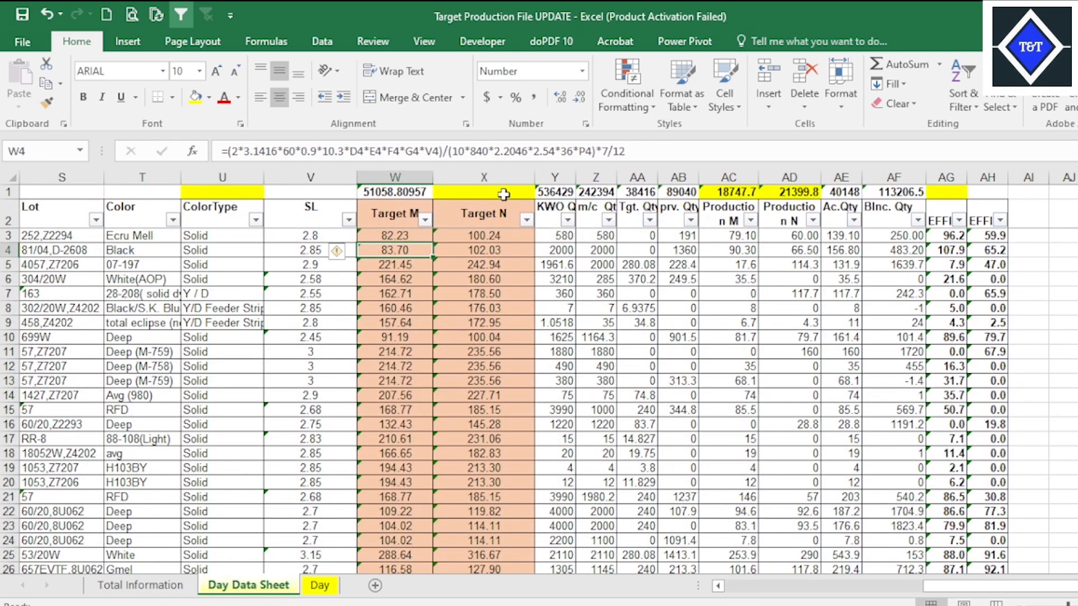
{"action": "left_click", "coordinate": [488, 237]}
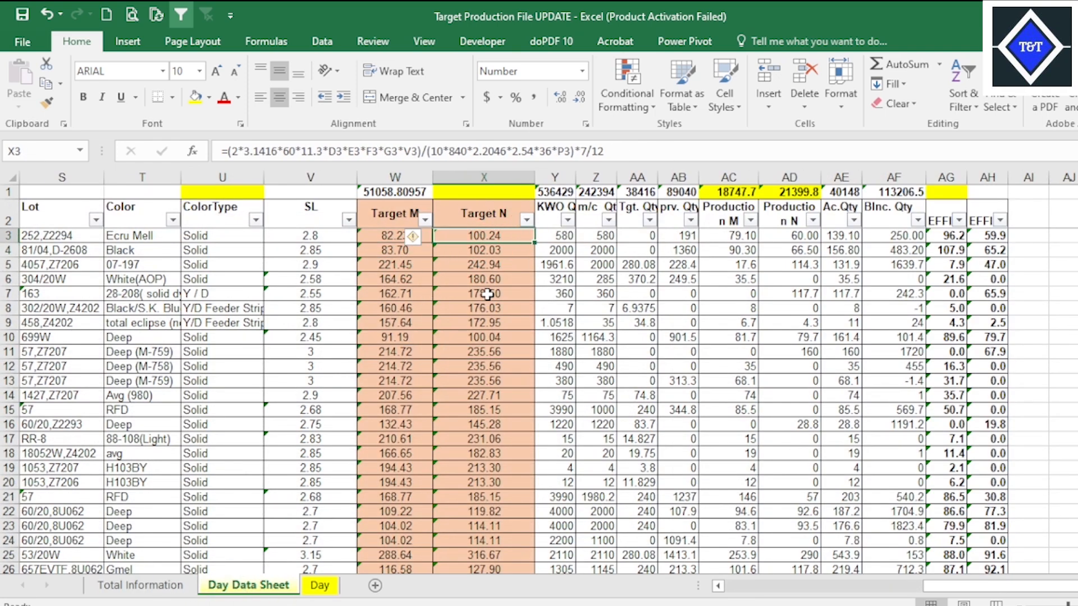
Inspect the formulas of both efficiency columns, AG and AH, on Day Data Sheet.
{"action": "left_click", "coordinate": [954, 236]}
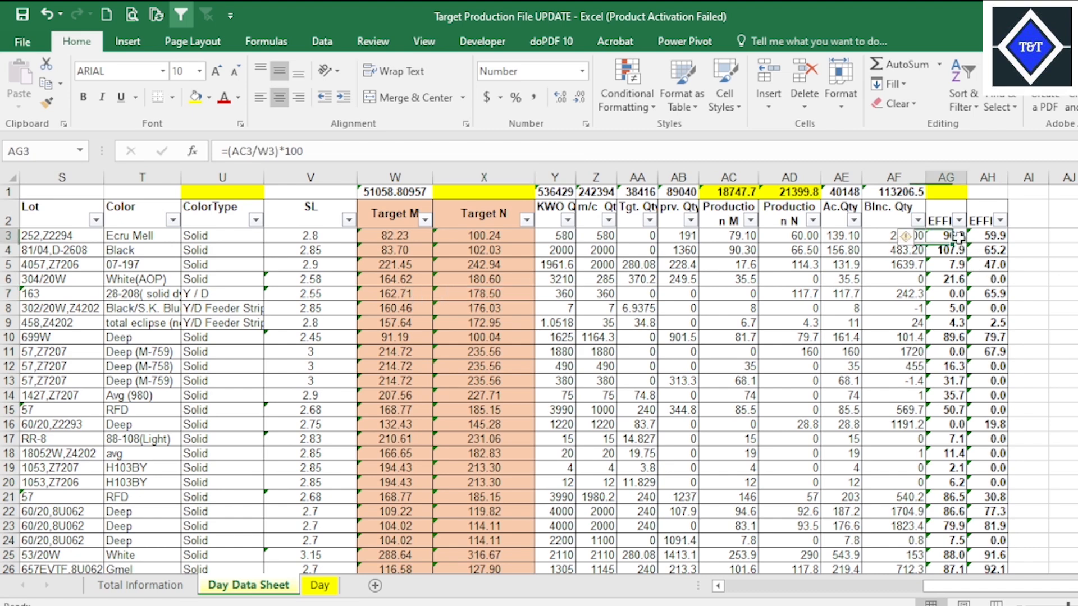
{"action": "left_click_drag", "start_coordinate": [956, 279], "coordinate": [959, 288]}
{"action": "left_click", "coordinate": [993, 265]}
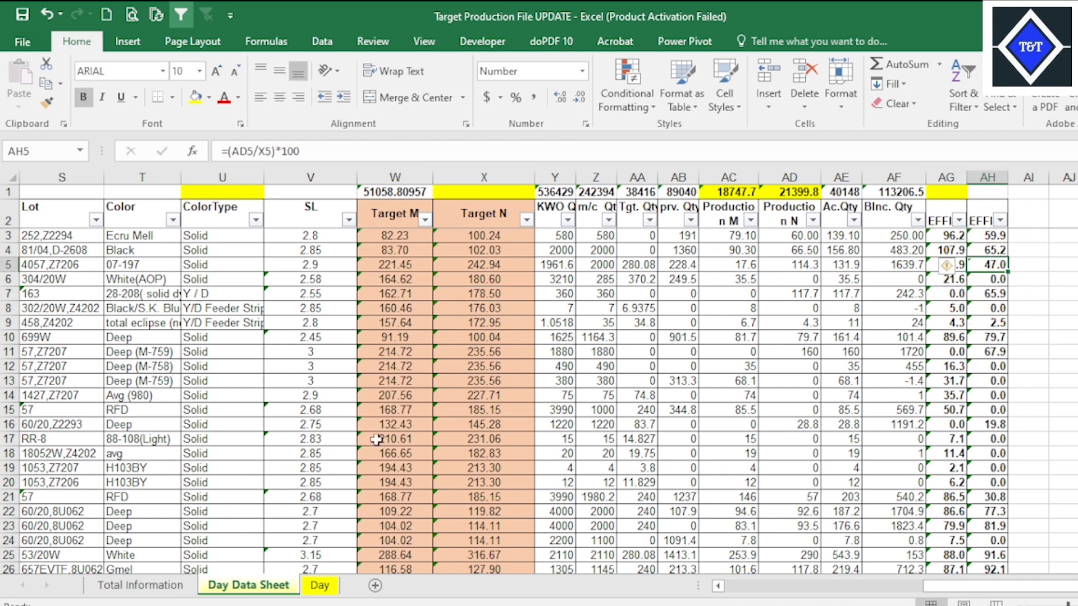
Check the Effi M formula and the first Target M column's AVERAGEIF formula on Total Information.
{"action": "left_click", "coordinate": [158, 596]}
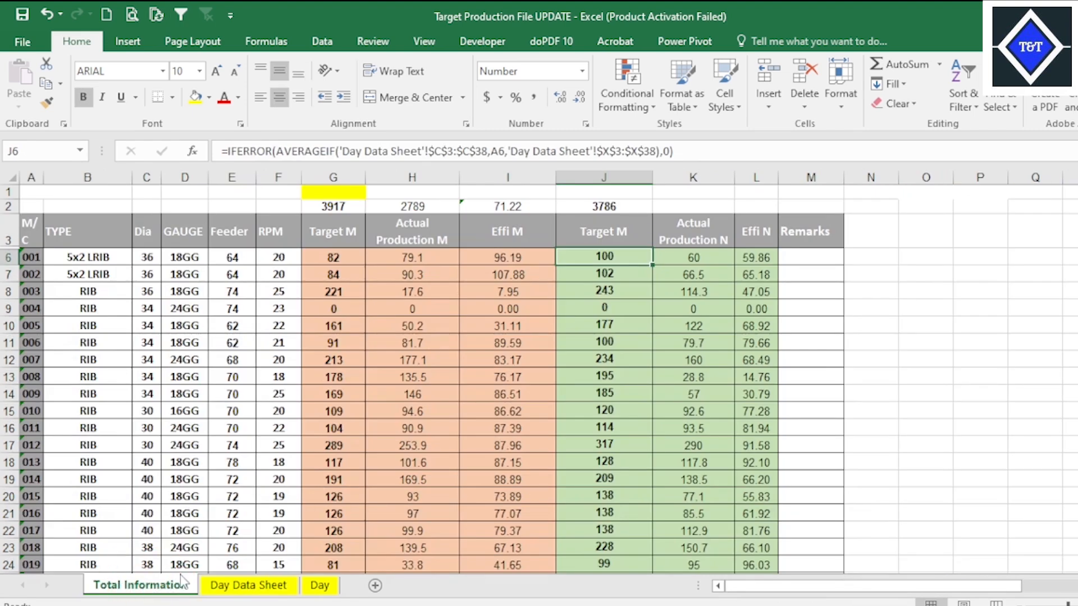
{"action": "left_click", "coordinate": [224, 462]}
{"action": "left_click", "coordinate": [334, 394]}
{"action": "left_click", "coordinate": [498, 325]}
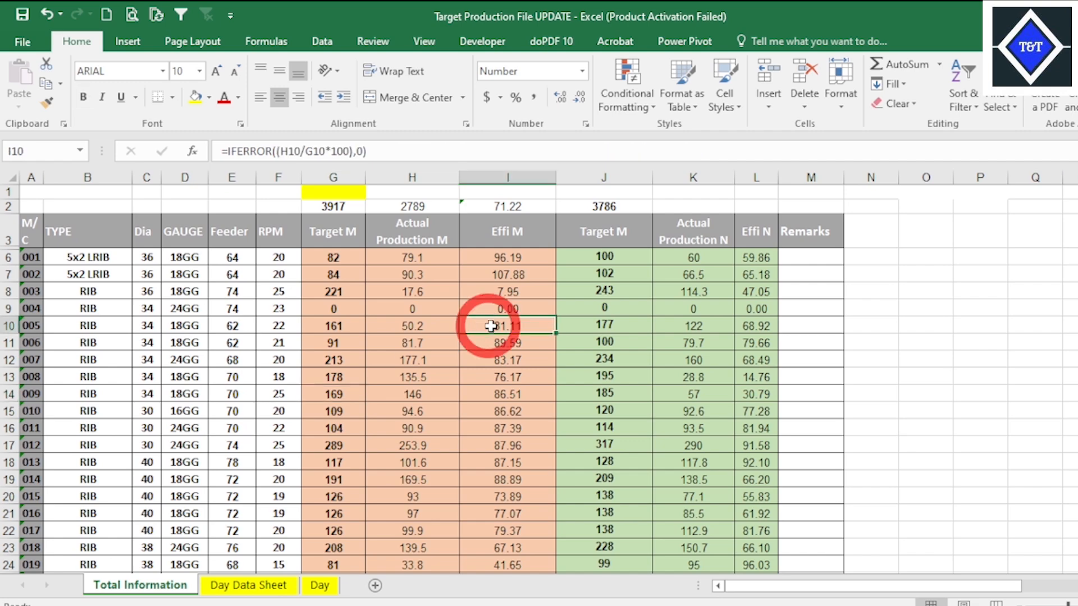
{"action": "left_click", "coordinate": [358, 291]}
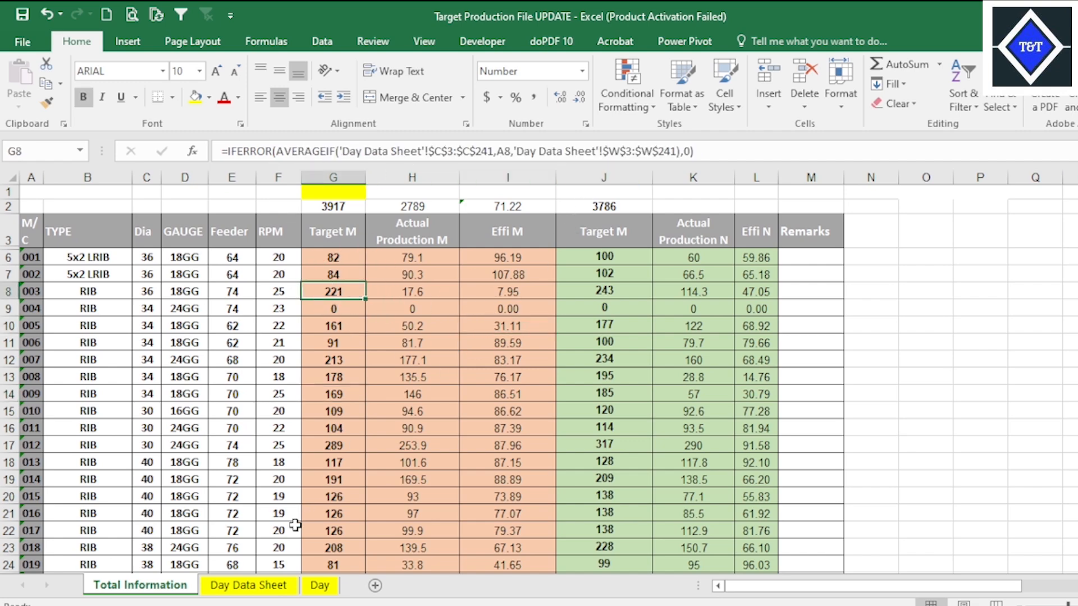
Examine the Target, Actual Production and Effi formulas in the last machine rows of the Day sheet.
{"action": "left_click", "coordinate": [316, 585]}
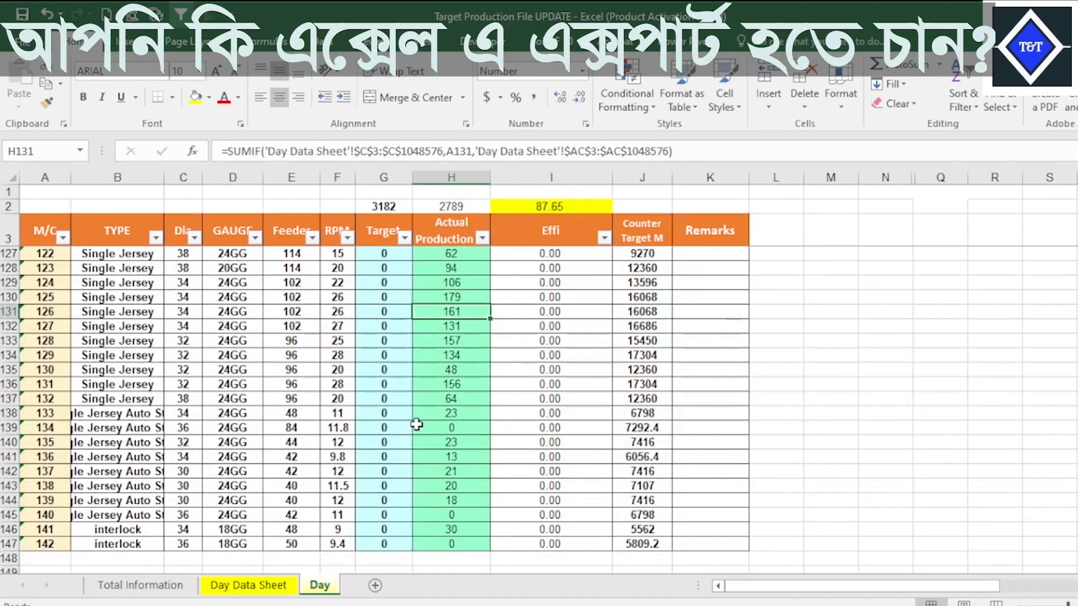
{"action": "left_click", "coordinate": [374, 384]}
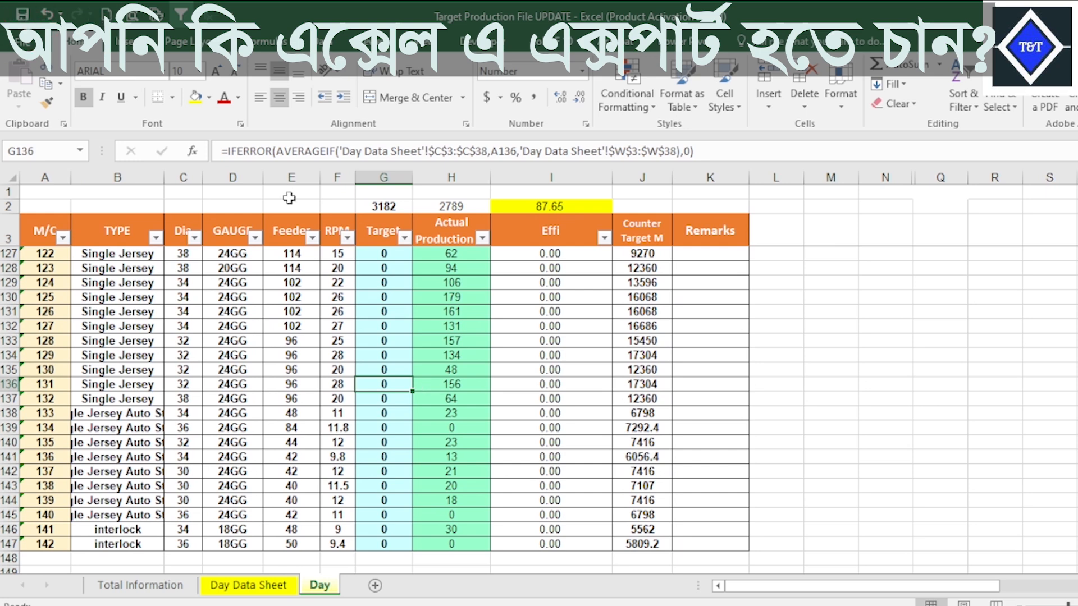
{"action": "left_click", "coordinate": [336, 254]}
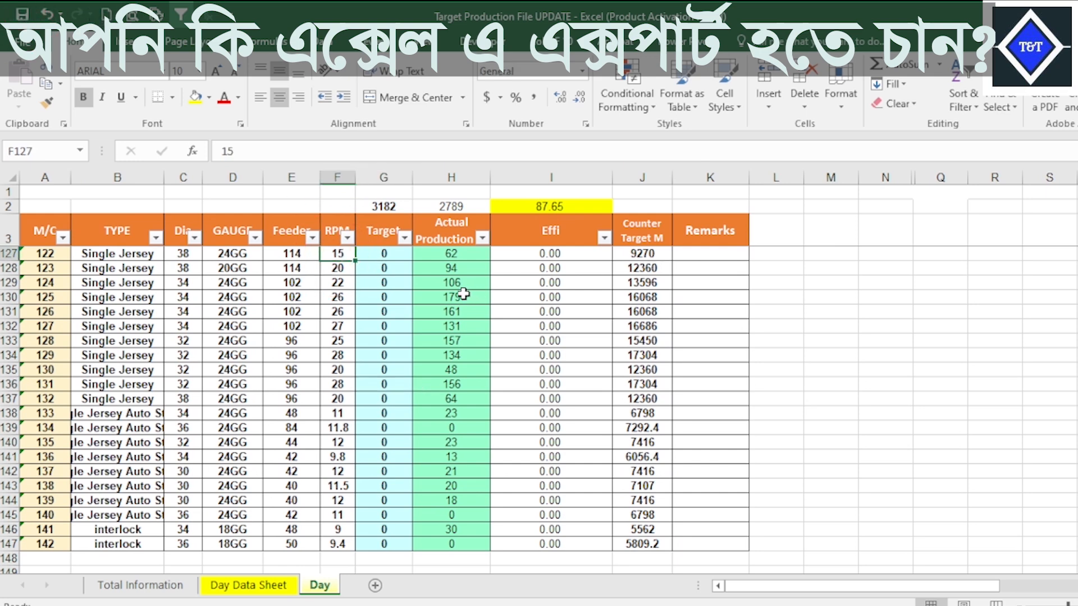
{"action": "left_click", "coordinate": [430, 315]}
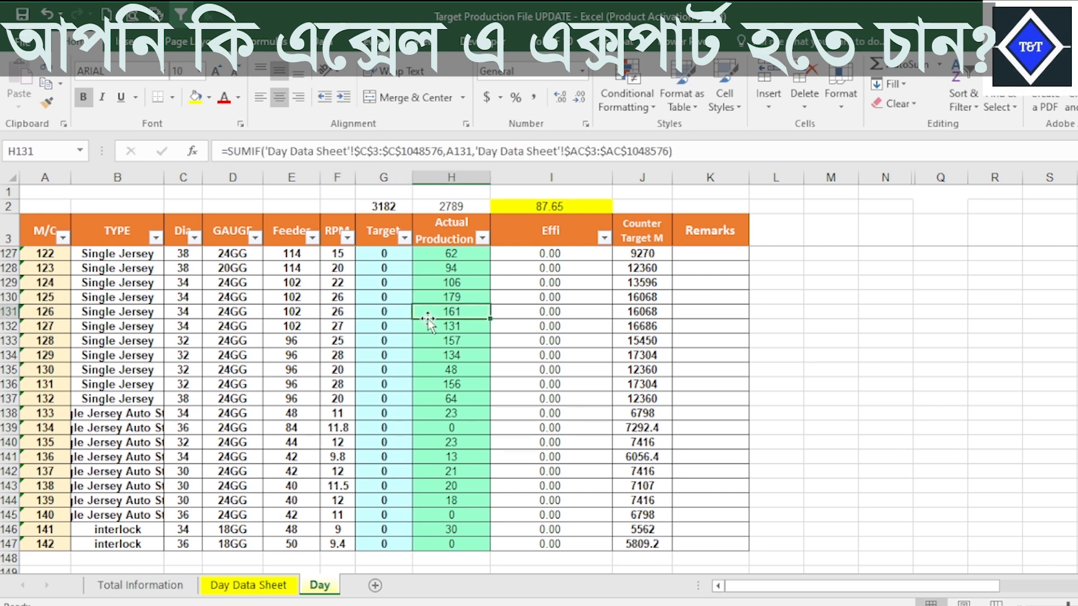
{"action": "left_click", "coordinate": [596, 298]}
{"action": "left_click_drag", "start_coordinate": [419, 331], "coordinate": [419, 335]}
{"action": "left_click", "coordinate": [537, 314]}
{"action": "left_click", "coordinate": [597, 315]}
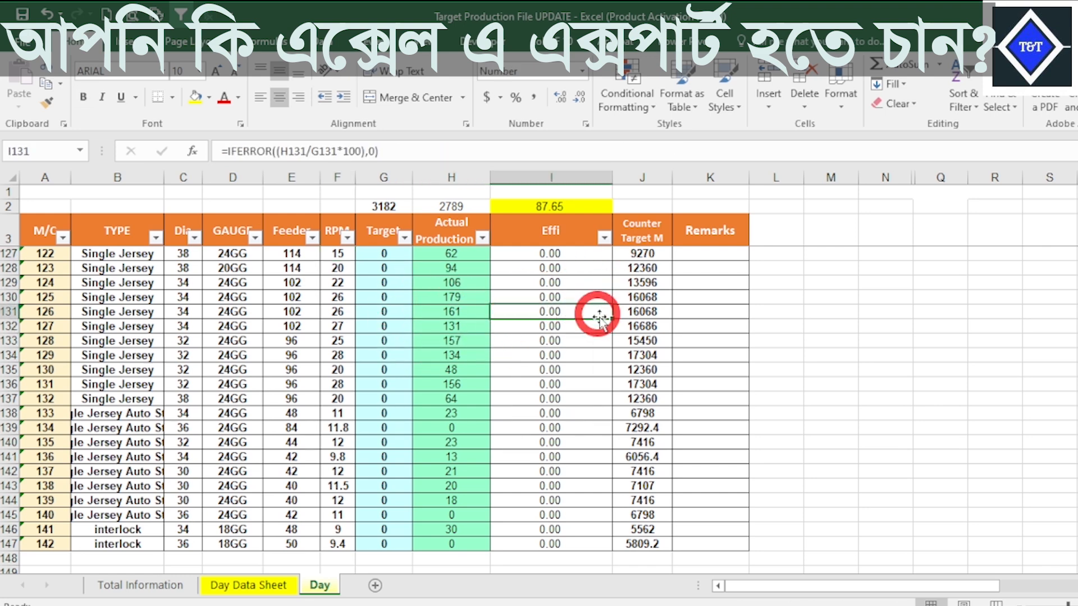
{"action": "left_click", "coordinate": [536, 331]}
{"action": "left_click", "coordinate": [599, 315]}
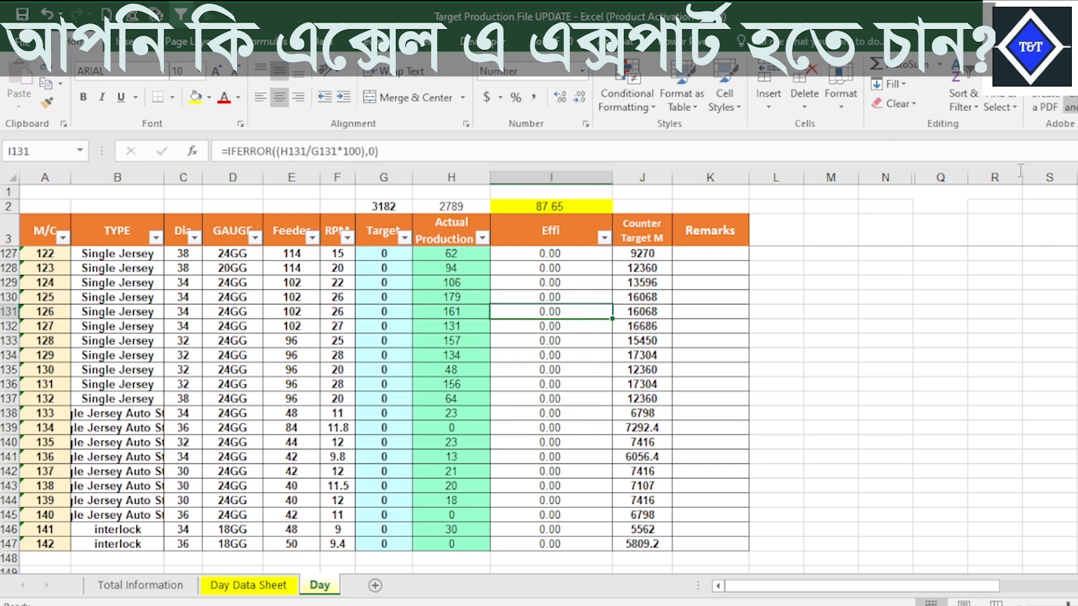
{"action": "left_click", "coordinate": [608, 383]}
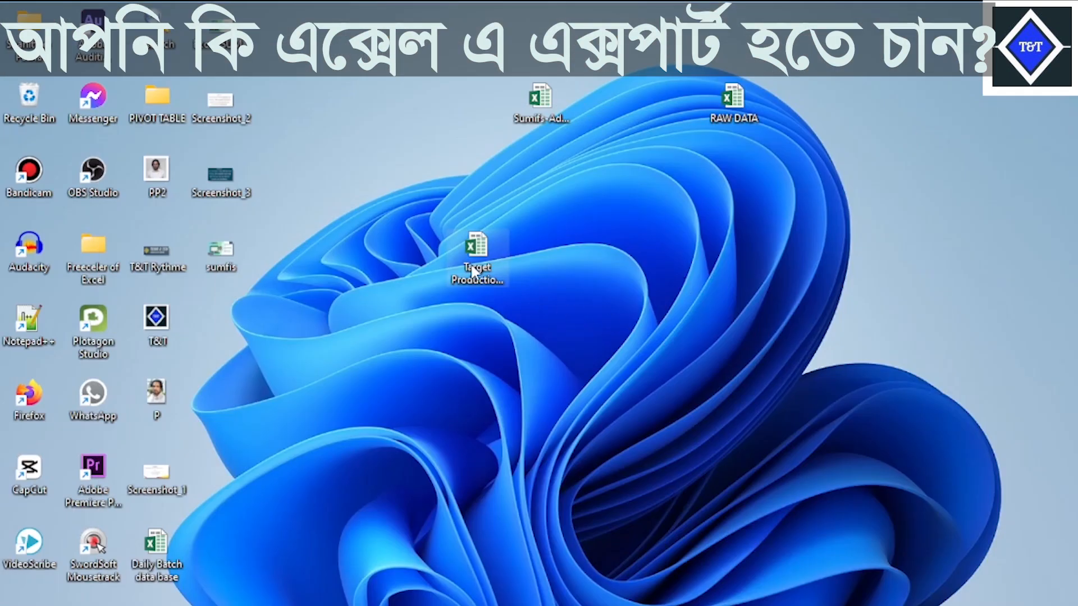
Duplicate the Target Production File UPDATE workbook on the desktop.
{"action": "right_click", "coordinate": [477, 272]}
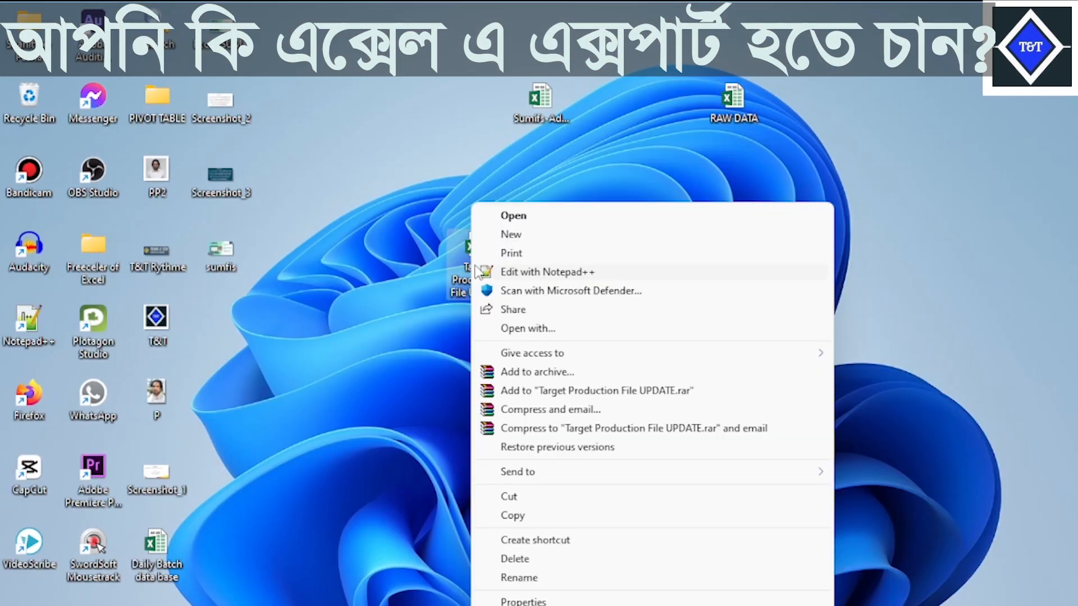
{"action": "left_click", "coordinate": [532, 523]}
{"action": "right_click", "coordinate": [792, 293]}
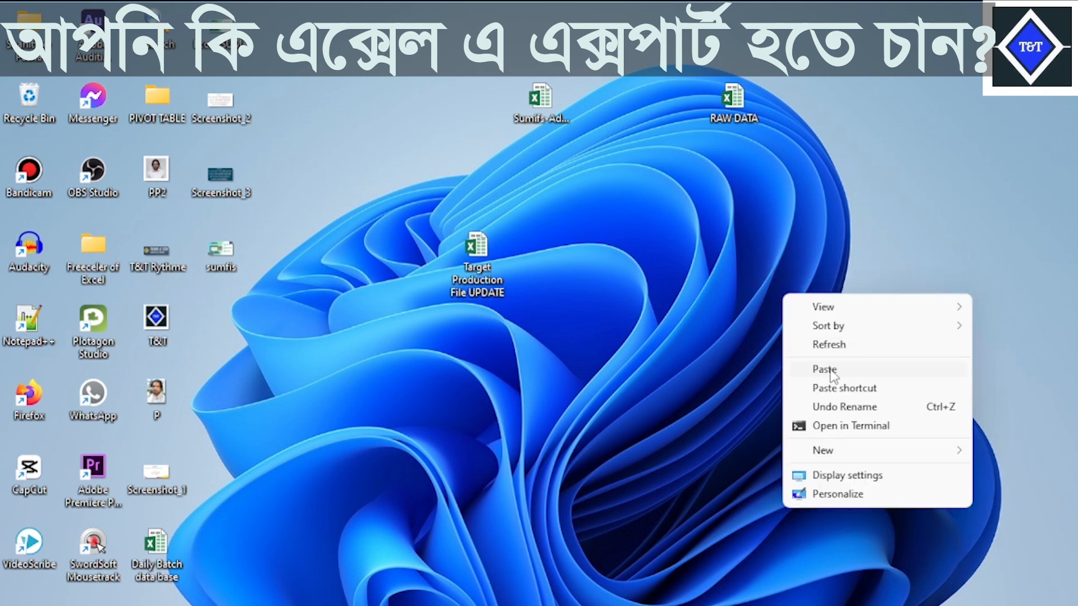
{"action": "left_click", "coordinate": [820, 368]}
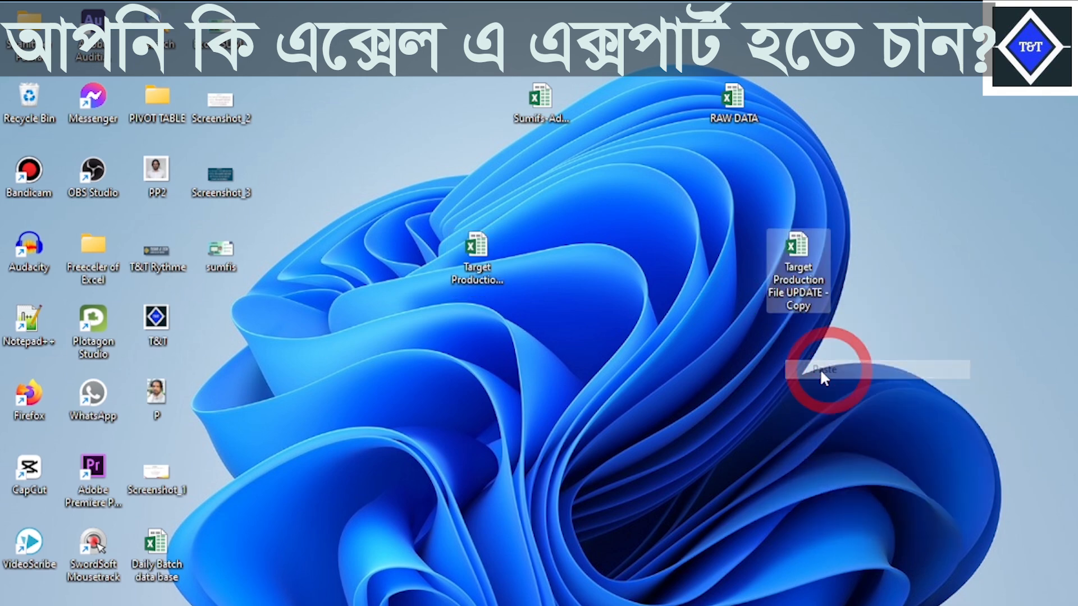
Rename the copied workbook as CLASS 25.
{"action": "right_click", "coordinate": [804, 283]}
{"action": "left_click", "coordinate": [816, 578]}
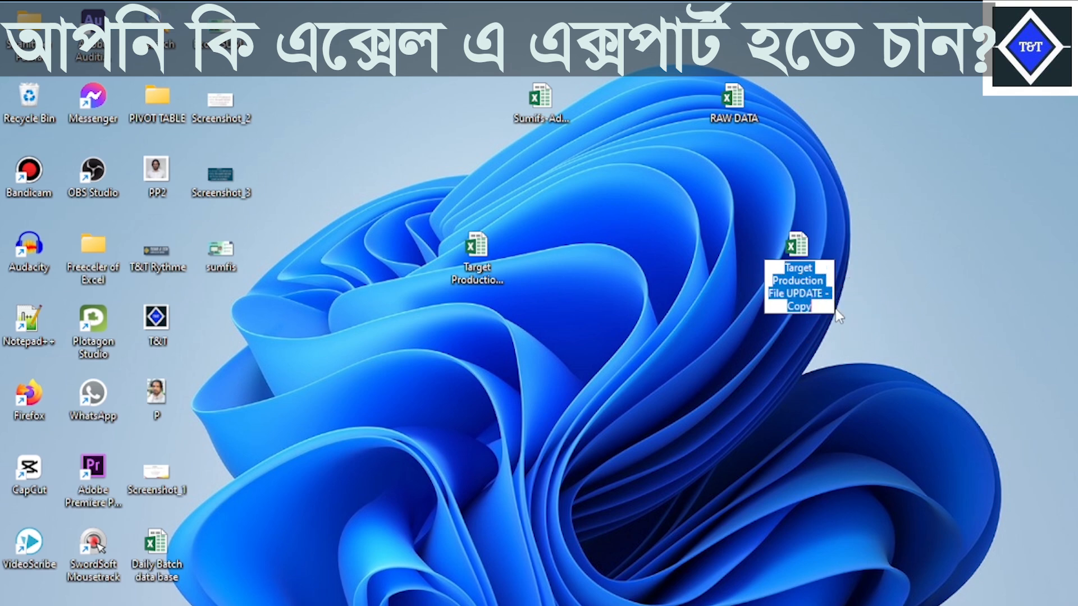
{"action": "type", "text": "C"}
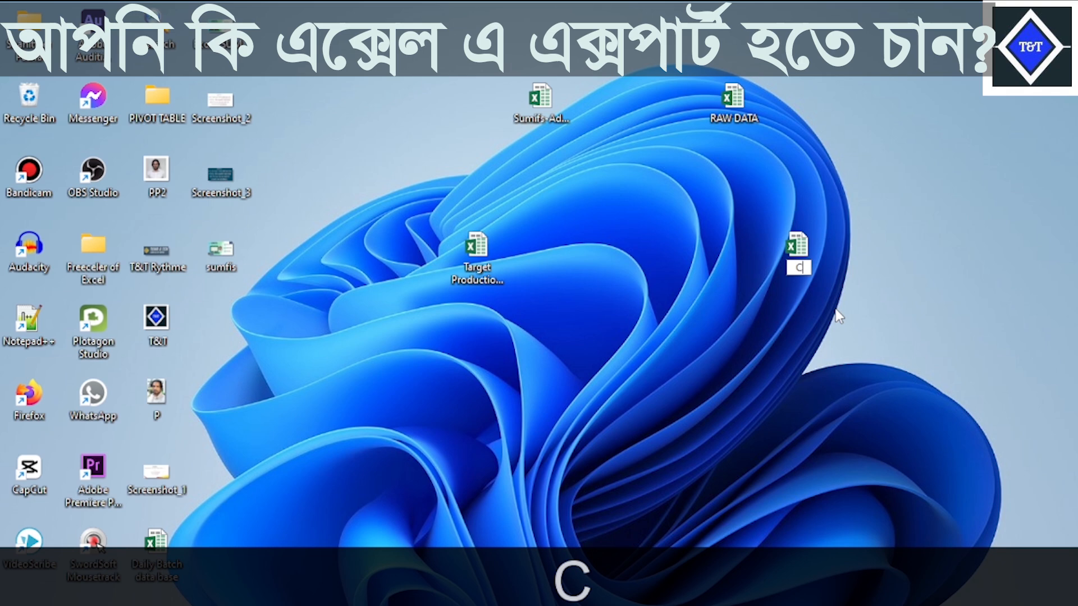
{"action": "type", "text": "LASS "}
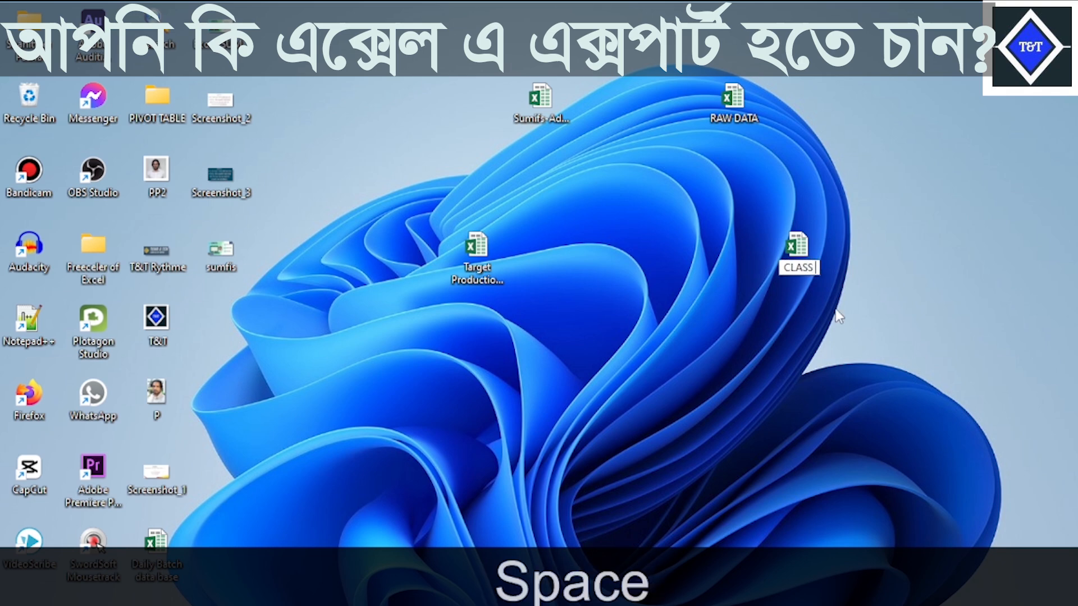
{"action": "type", "text": "25"}
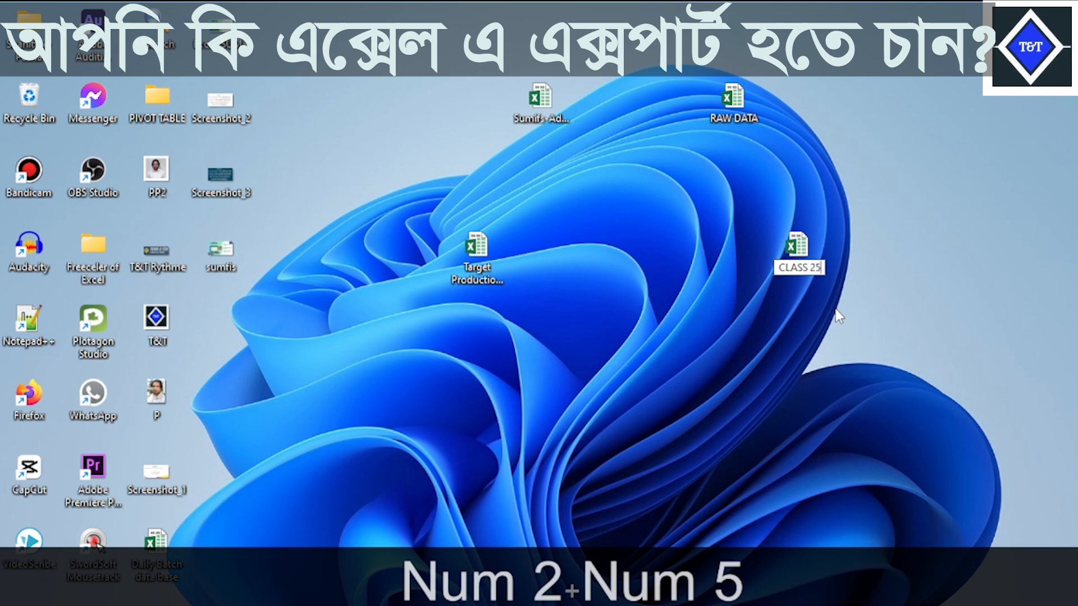
Open the CLASS 25 workbook in Excel and dismiss the Office activation wizard.
{"action": "double_click", "coordinate": [808, 249]}
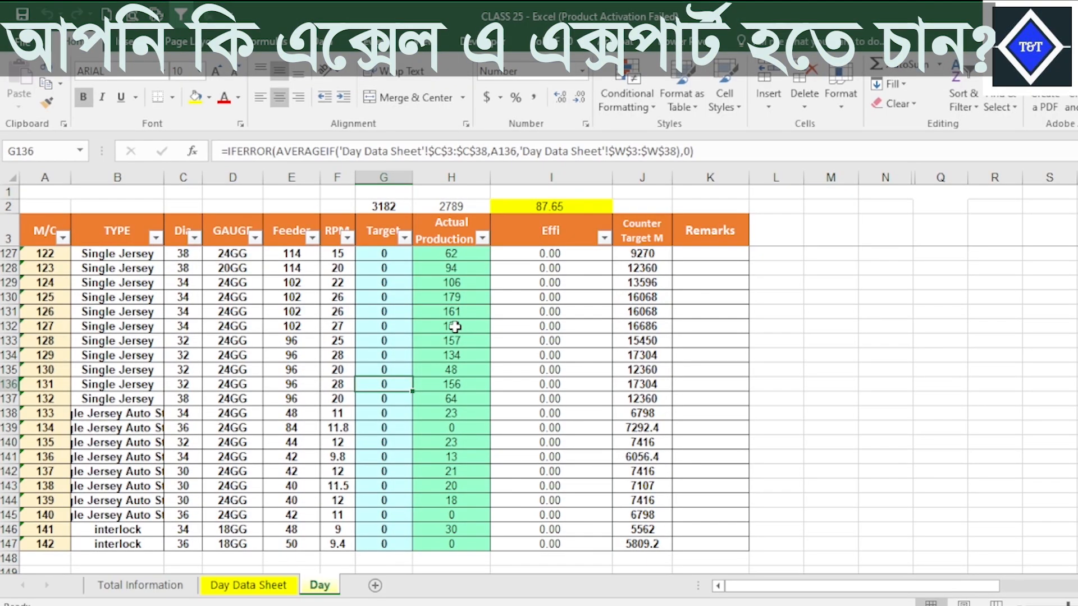
{"action": "left_click", "coordinate": [455, 326]}
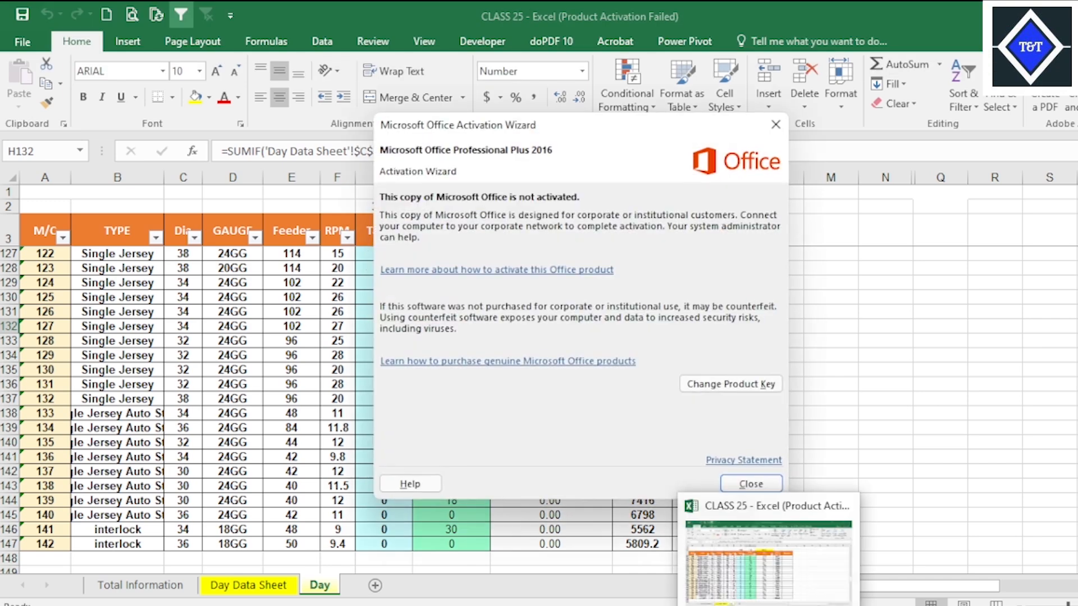
{"action": "left_click", "coordinate": [751, 483]}
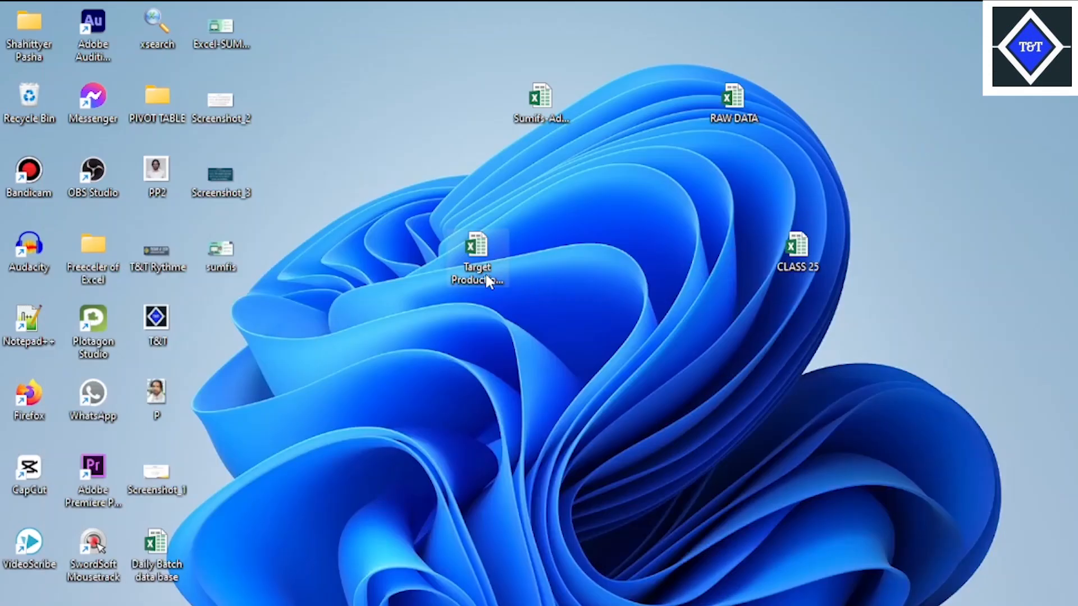
Open the original Target Production File UPDATE workbook alongside the copy, then return to CLASS 25.
{"action": "double_click", "coordinate": [486, 275]}
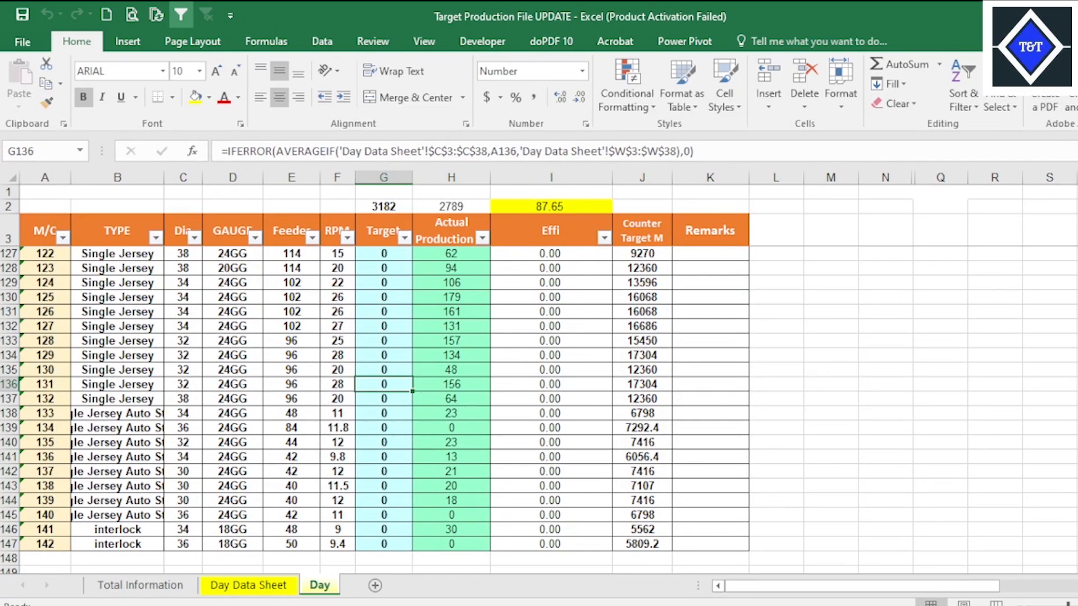
{"action": "key", "text": "alt+Tab"}
{"action": "mouse_move", "coordinate": [768, 605]}
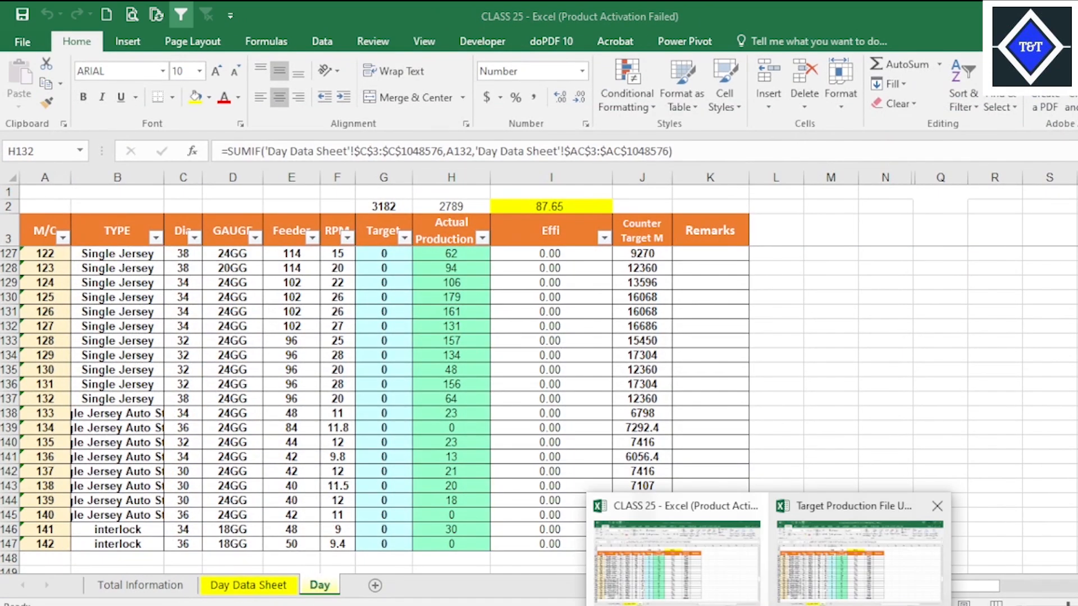
{"action": "left_click", "coordinate": [833, 584]}
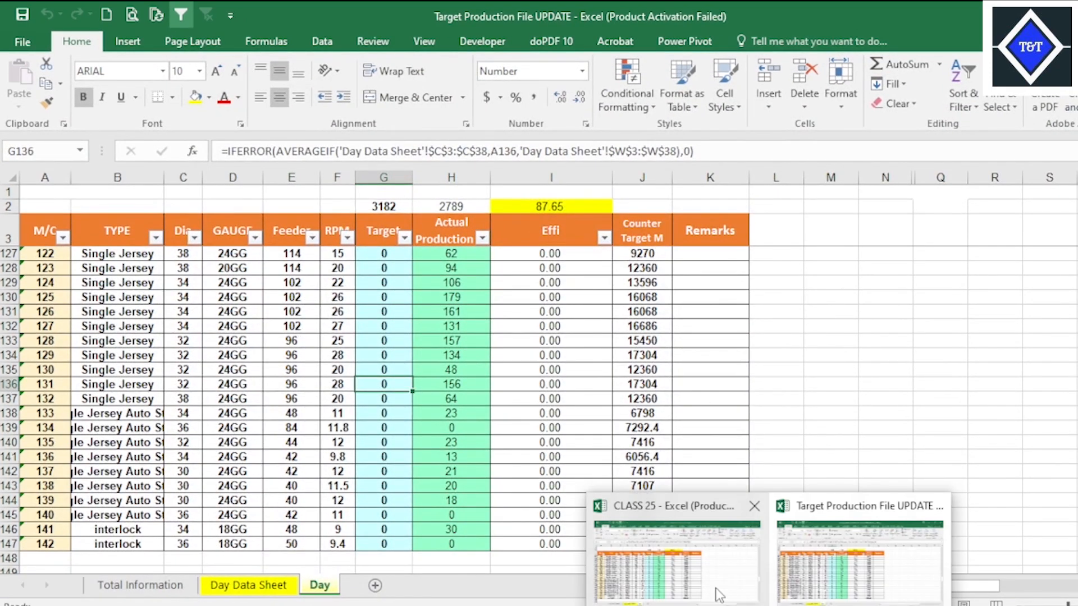
{"action": "left_click", "coordinate": [719, 594]}
Clear all machine data and formulas from the Day sheet's table, from cell A4 through K147, keeping the headers.
{"action": "scroll", "coordinate": [275, 311], "scroll_direction": "up", "scroll_amount": 20}
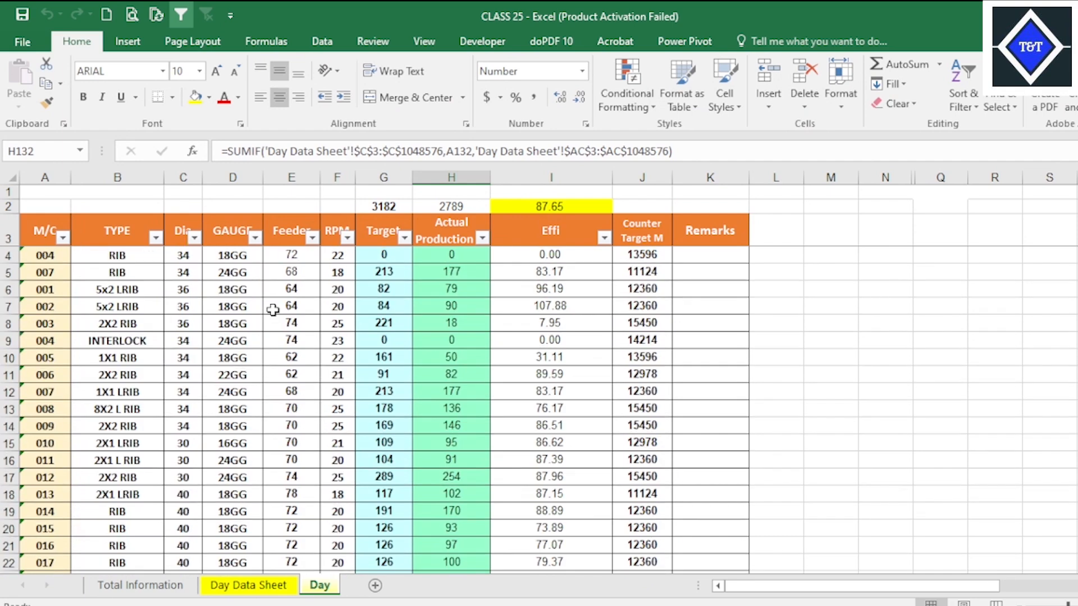
{"action": "left_click", "coordinate": [392, 313]}
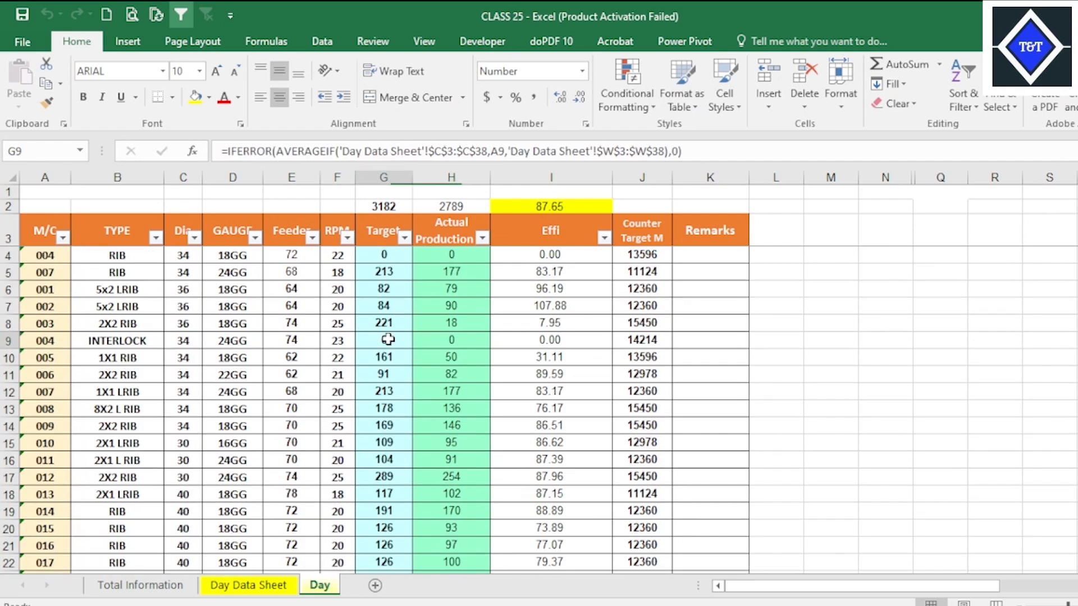
{"action": "left_click_drag", "start_coordinate": [42, 257], "coordinate": [714, 529]}
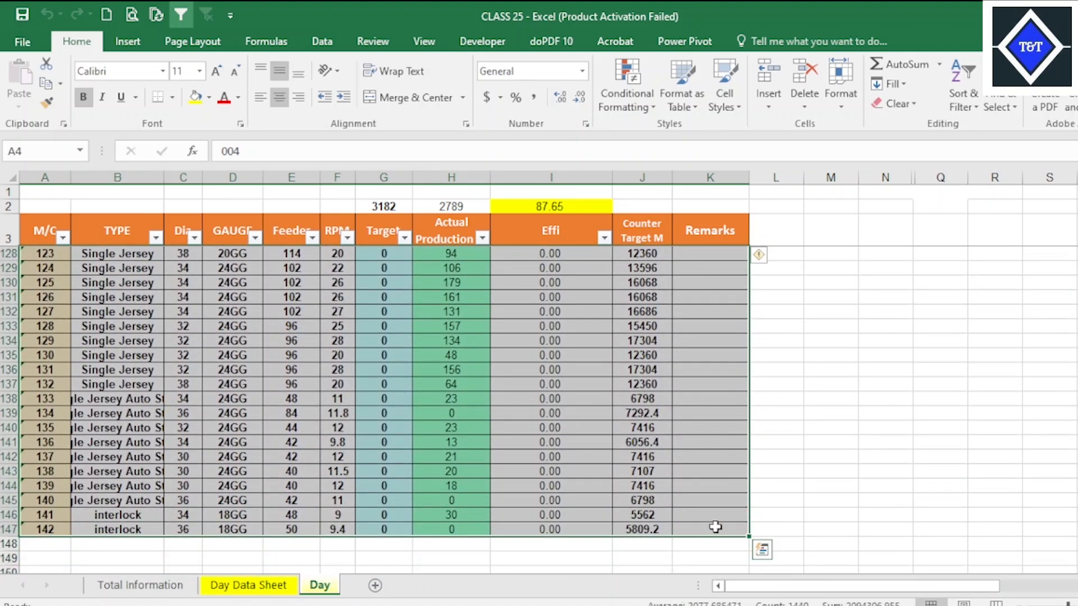
{"action": "key", "text": "Delete"}
Delete the overall efficiency formula in cell I2 above the Effi header.
{"action": "scroll", "coordinate": [570, 389], "scroll_direction": "up", "scroll_amount": 20}
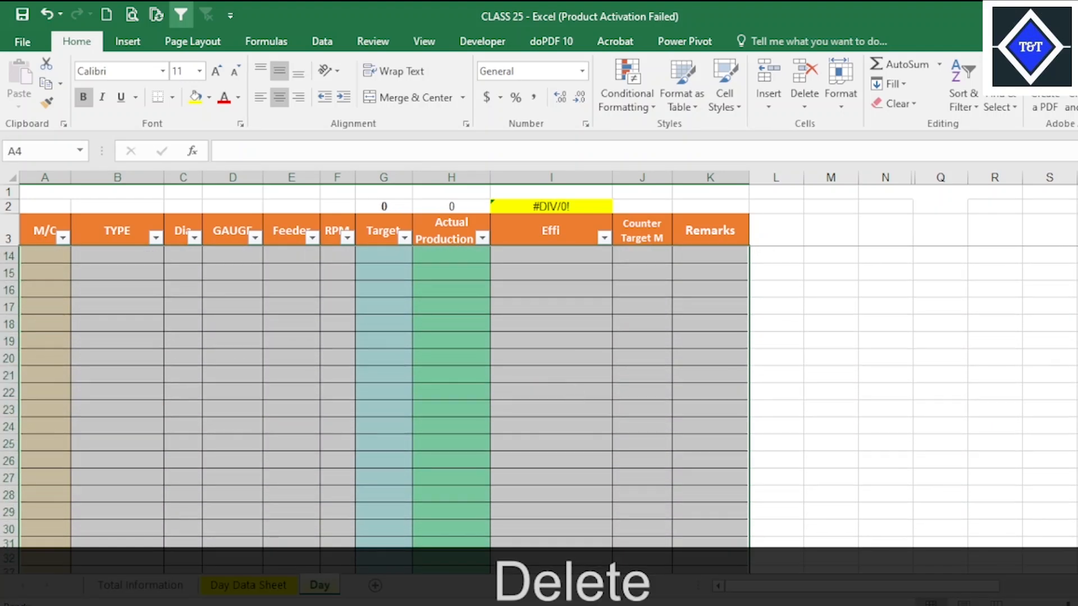
{"action": "scroll", "coordinate": [381, 393], "scroll_direction": "up", "scroll_amount": 3}
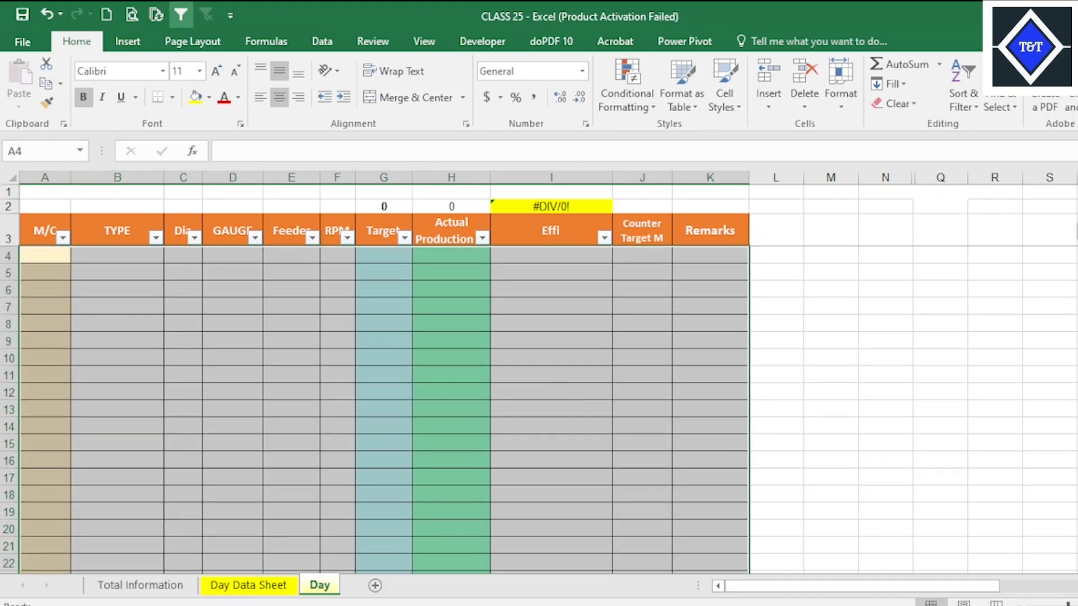
{"action": "left_click", "coordinate": [530, 207]}
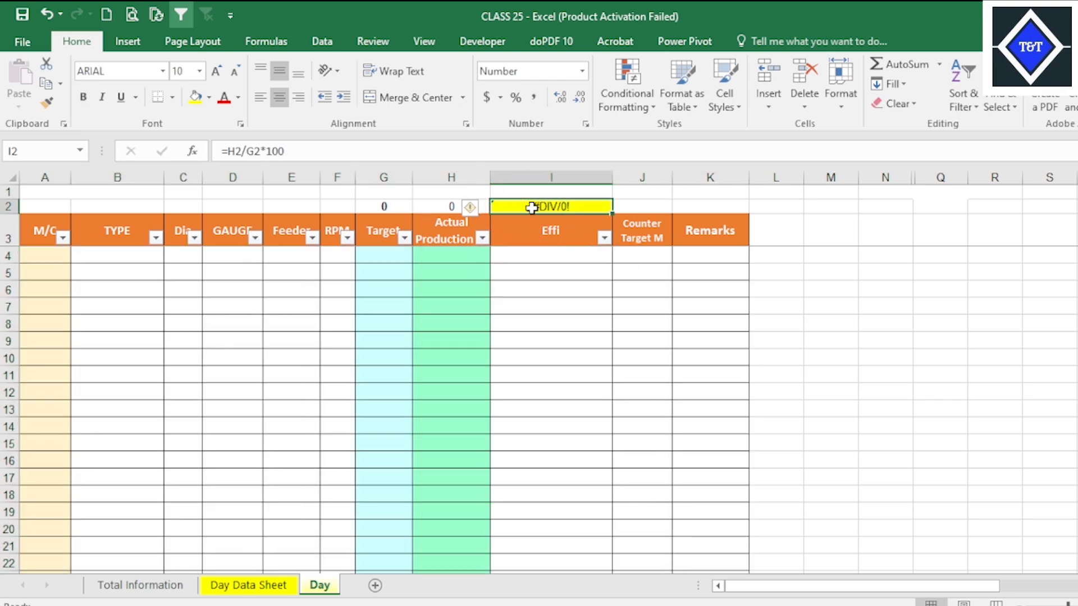
{"action": "key", "text": "Delete"}
{"action": "left_click", "coordinate": [428, 392]}
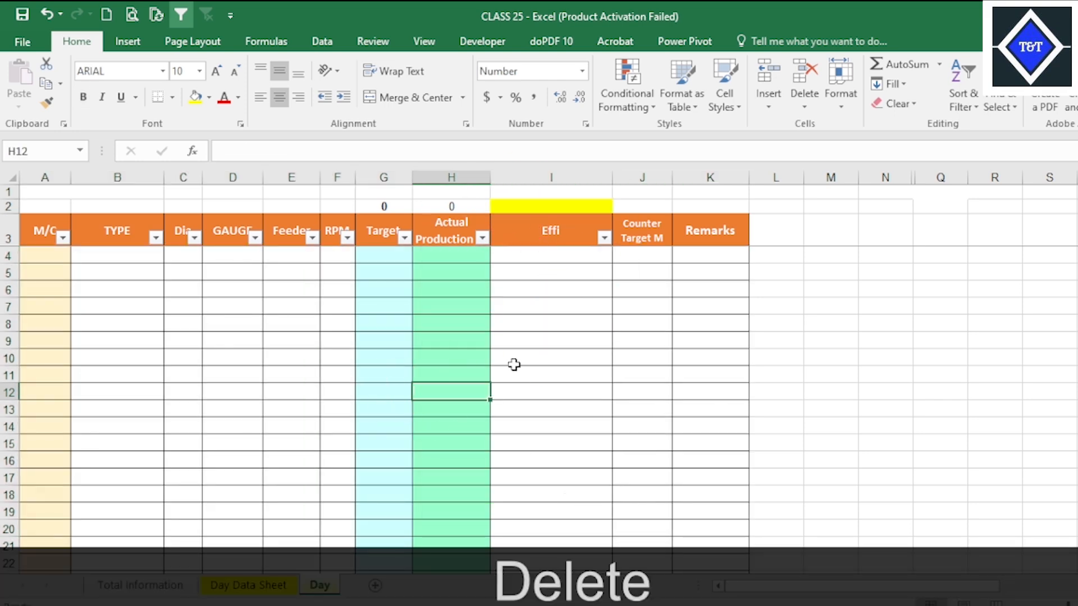
{"action": "left_click", "coordinate": [301, 308]}
{"action": "left_click", "coordinate": [221, 325]}
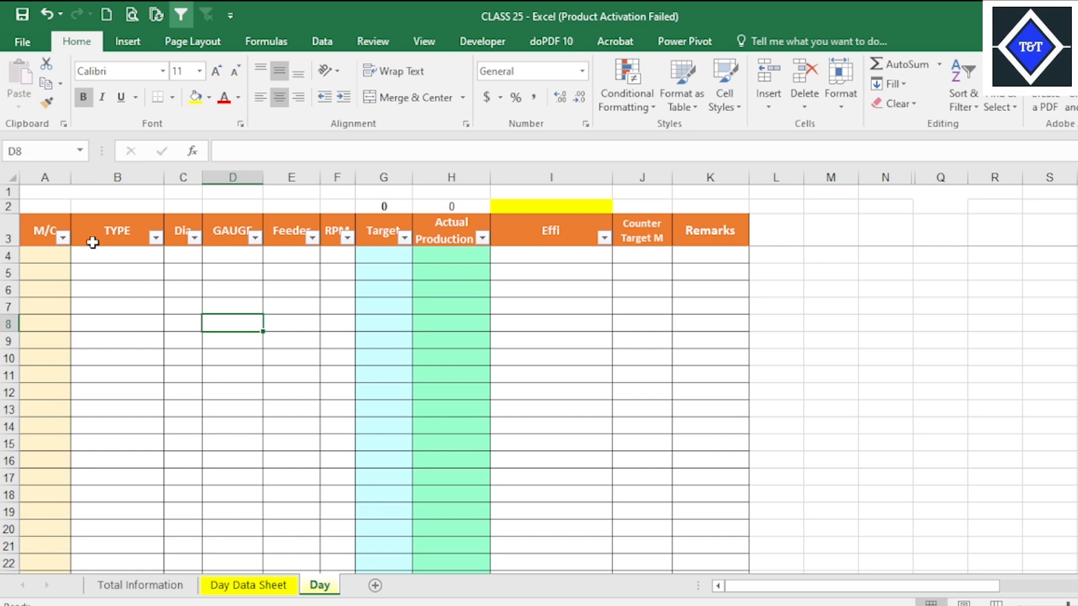
{"action": "left_click", "coordinate": [39, 225]}
{"action": "left_click", "coordinate": [492, 372]}
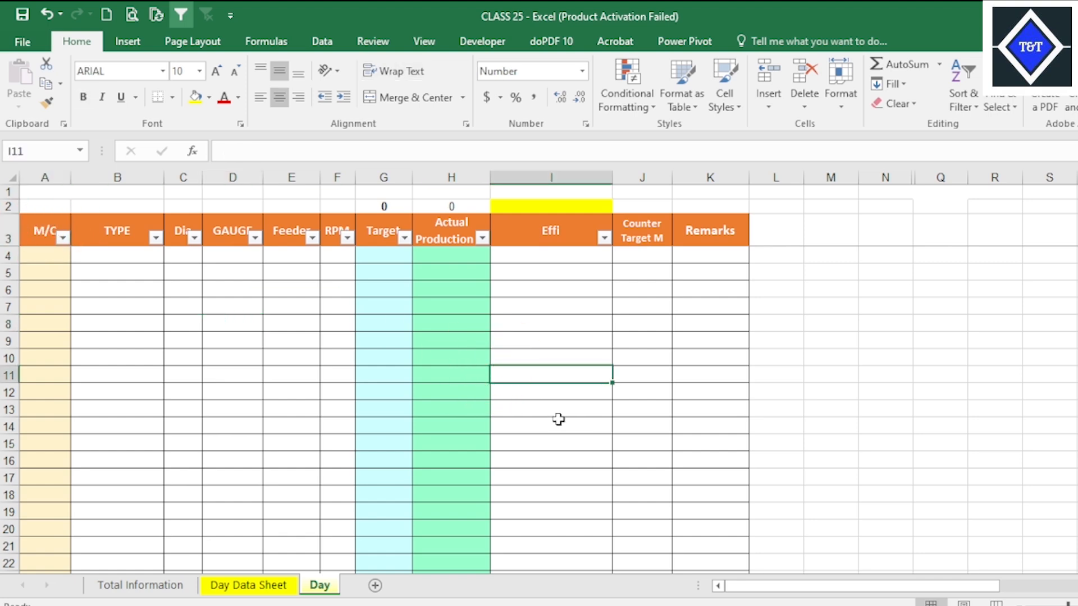
{"action": "left_click", "coordinate": [629, 311]}
{"action": "left_click", "coordinate": [534, 464]}
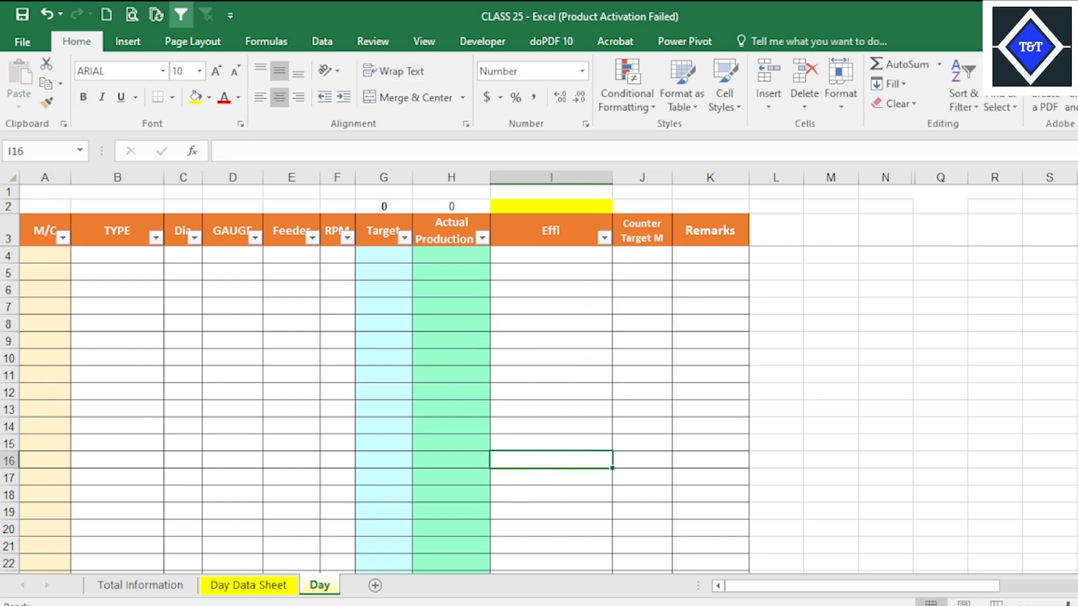
Close the CLASS 25 workbook and create a new blank workbook alongside Target Production File UPDATE.
{"action": "key", "text": "alt+F4"}
{"action": "left_click", "coordinate": [571, 335]}
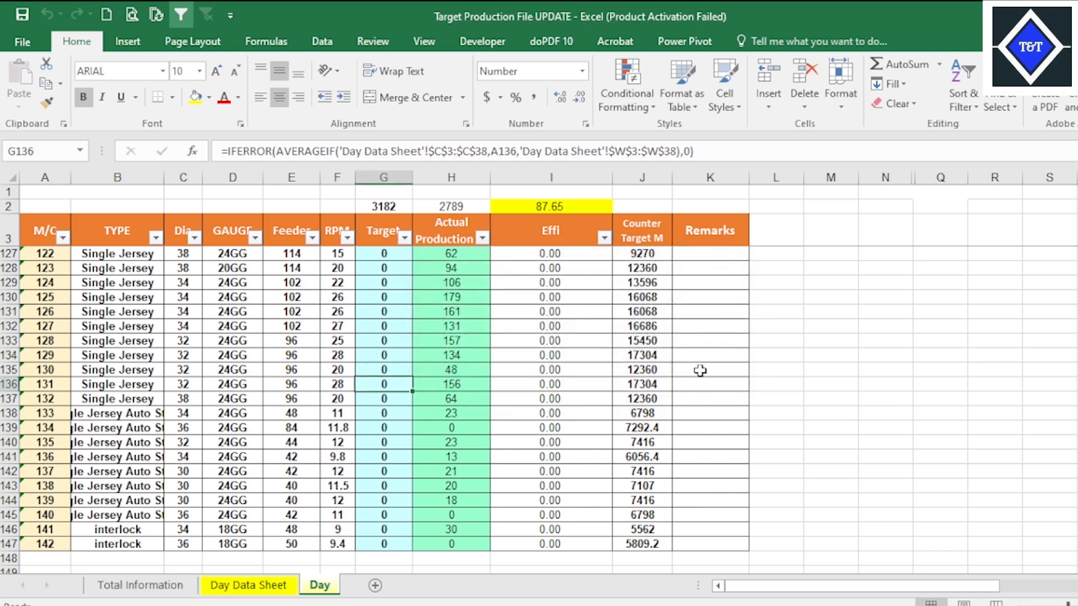
{"action": "left_click", "coordinate": [106, 17]}
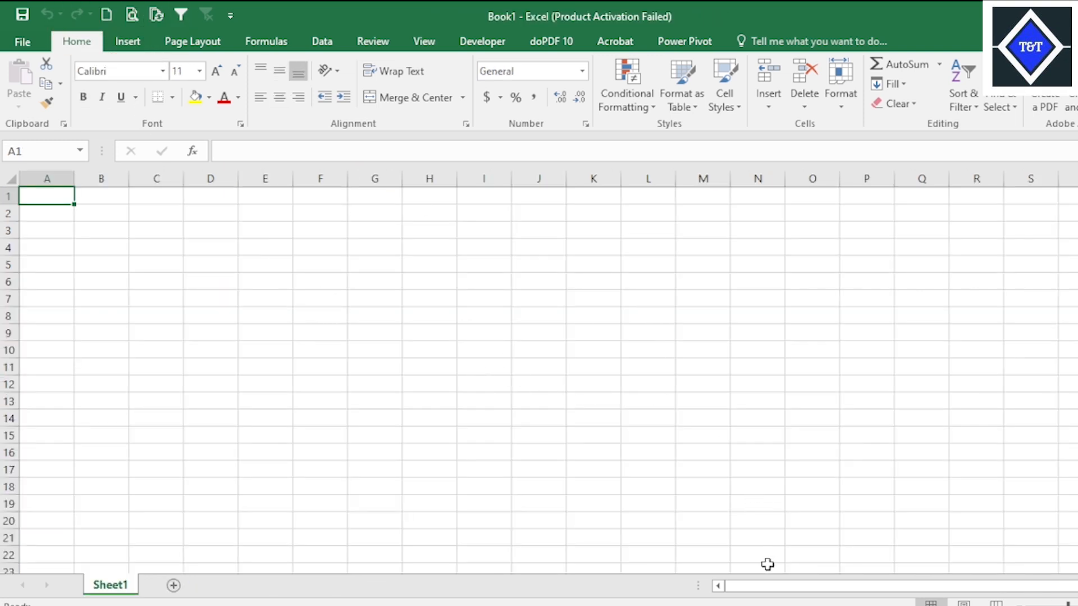
{"action": "mouse_move", "coordinate": [768, 605]}
{"action": "left_click", "coordinate": [695, 581]}
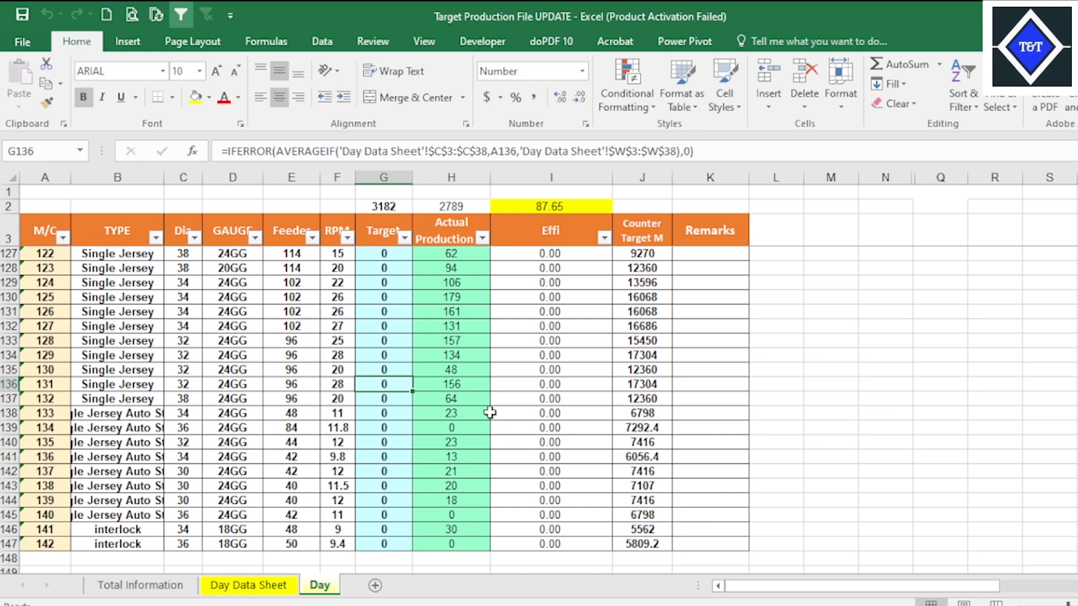
{"action": "left_click", "coordinate": [883, 564]}
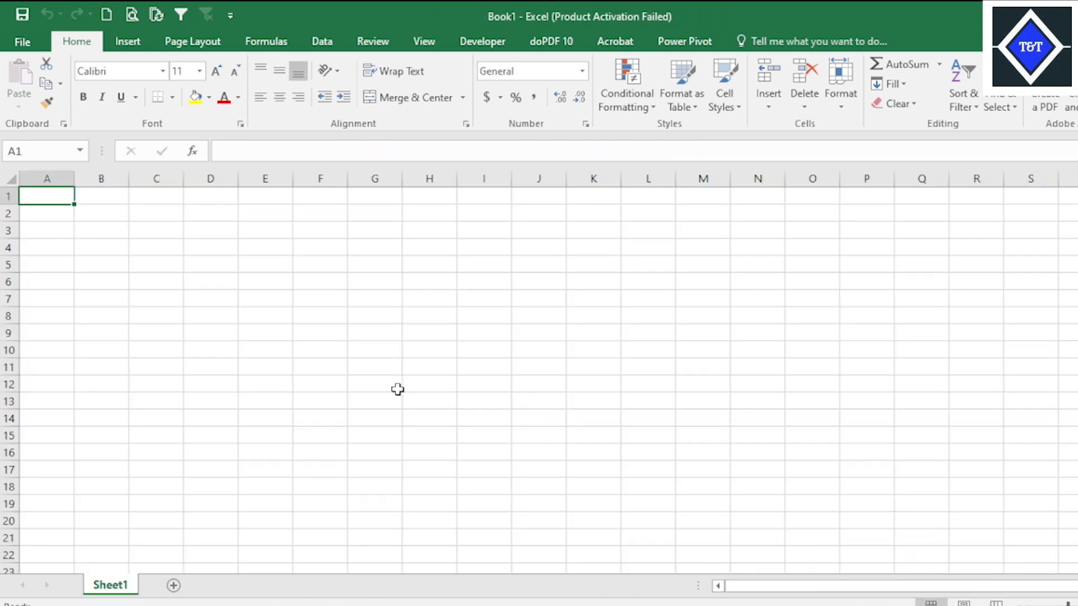
{"action": "left_click", "coordinate": [315, 328]}
Copy the header row A3:K3, from M/C to Remarks, on the Day sheet of Target Production File UPDATE.
{"action": "mouse_move", "coordinate": [768, 605]}
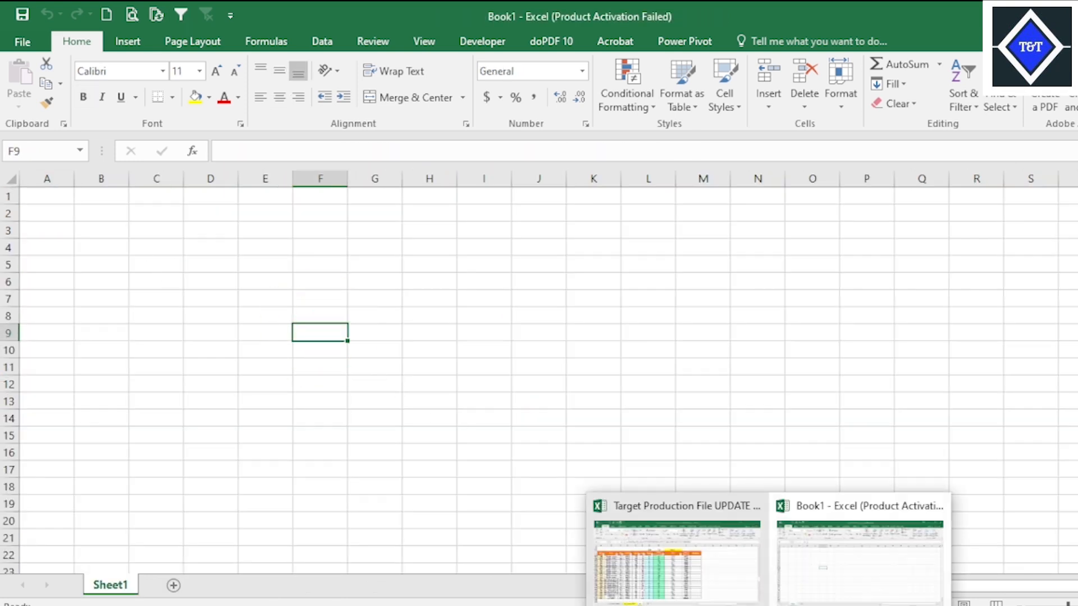
{"action": "left_click", "coordinate": [684, 565]}
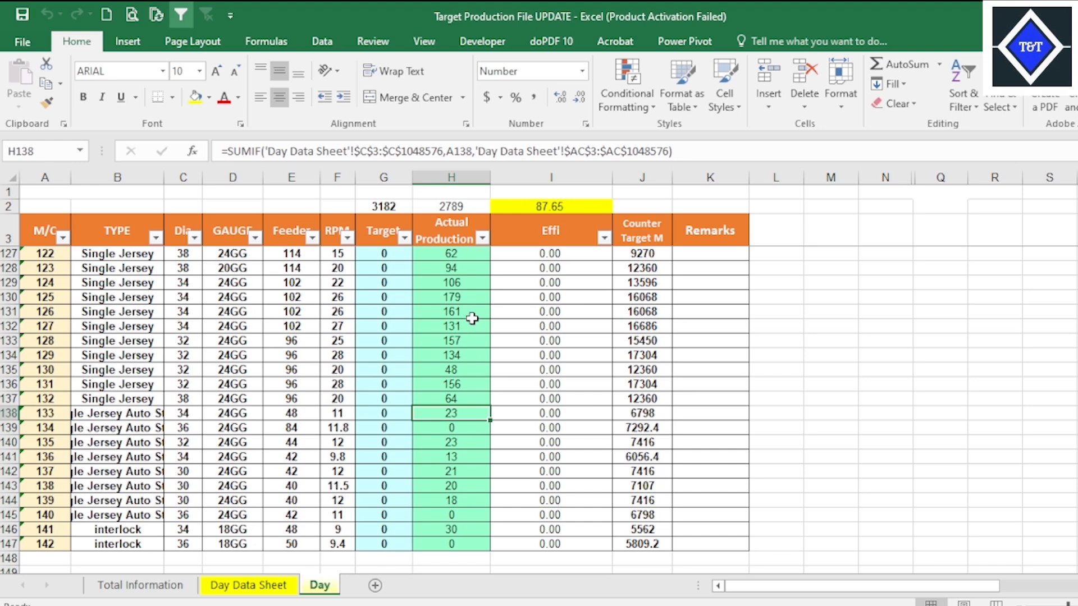
{"action": "scroll", "coordinate": [441, 319], "scroll_direction": "up", "scroll_amount": 20}
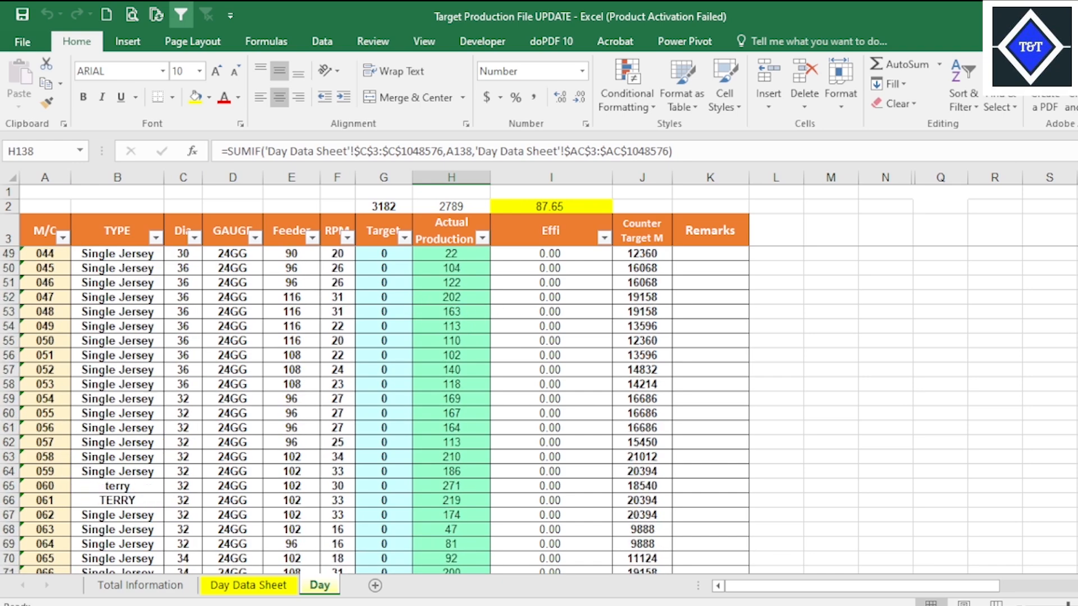
{"action": "left_click_drag", "start_coordinate": [47, 230], "coordinate": [685, 225]}
{"action": "right_click", "coordinate": [685, 225]}
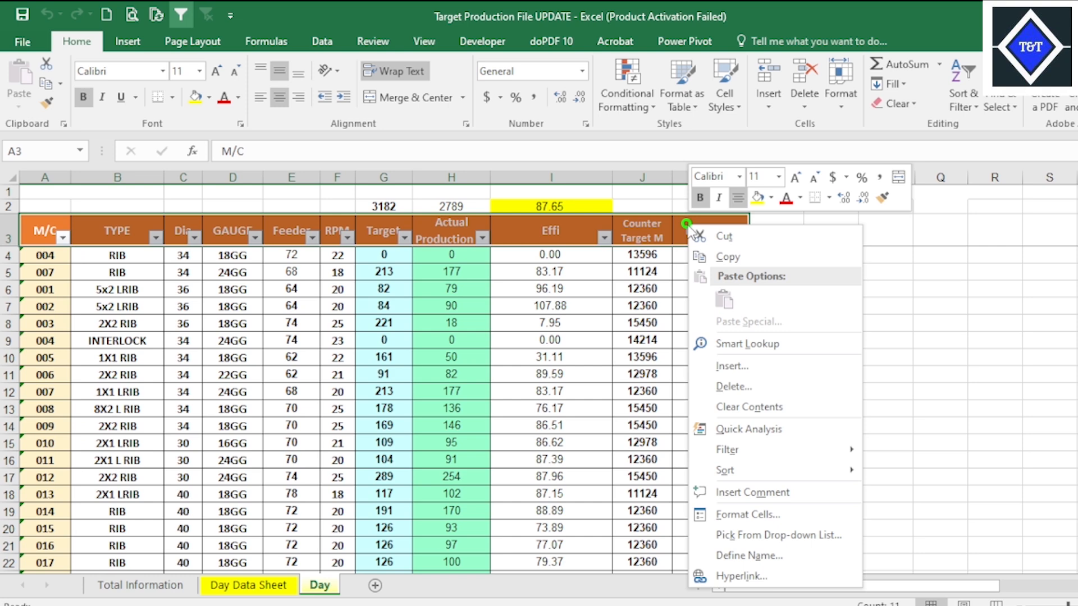
{"action": "left_click", "coordinate": [727, 256]}
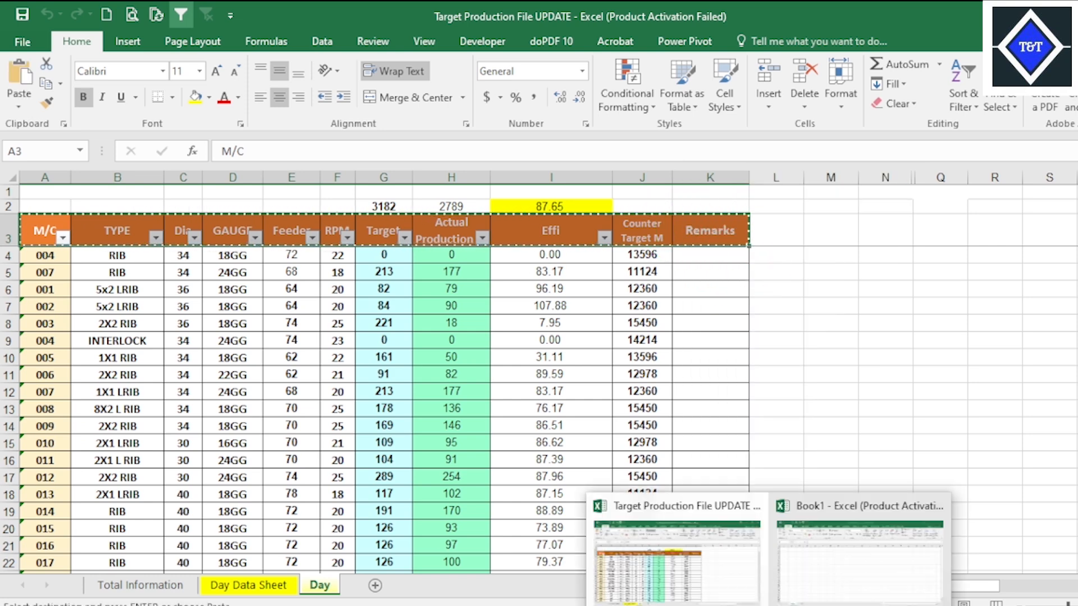
Switch to Book1 and paste the copied header row into Sheet1 starting at cell A2.
{"action": "left_click", "coordinate": [847, 578]}
{"action": "left_click", "coordinate": [46, 214]}
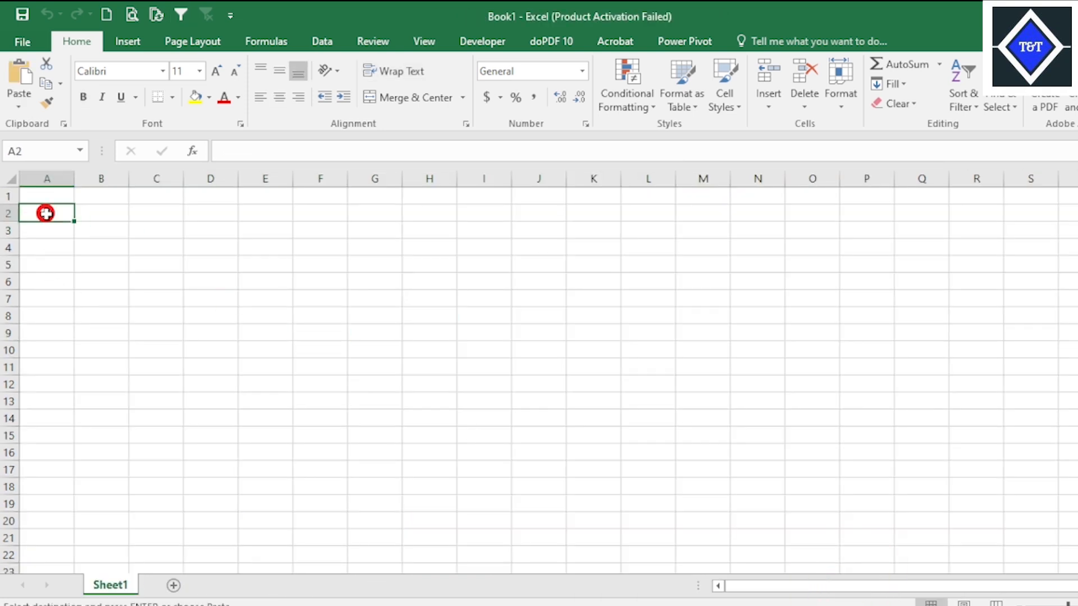
{"action": "left_click", "coordinate": [35, 230]}
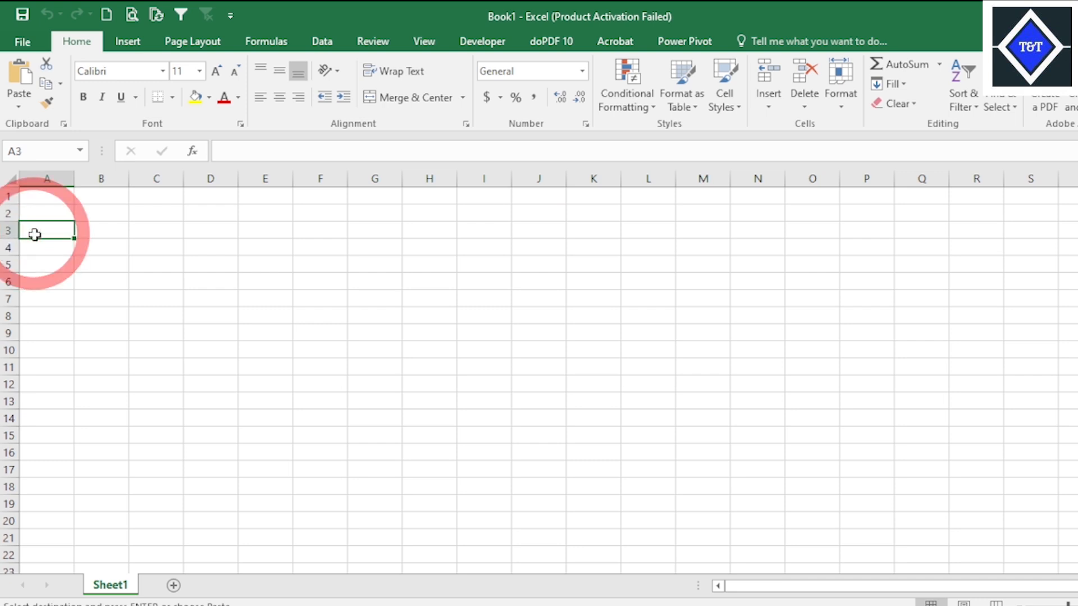
{"action": "right_click", "coordinate": [50, 210]}
{"action": "left_click", "coordinate": [82, 290]}
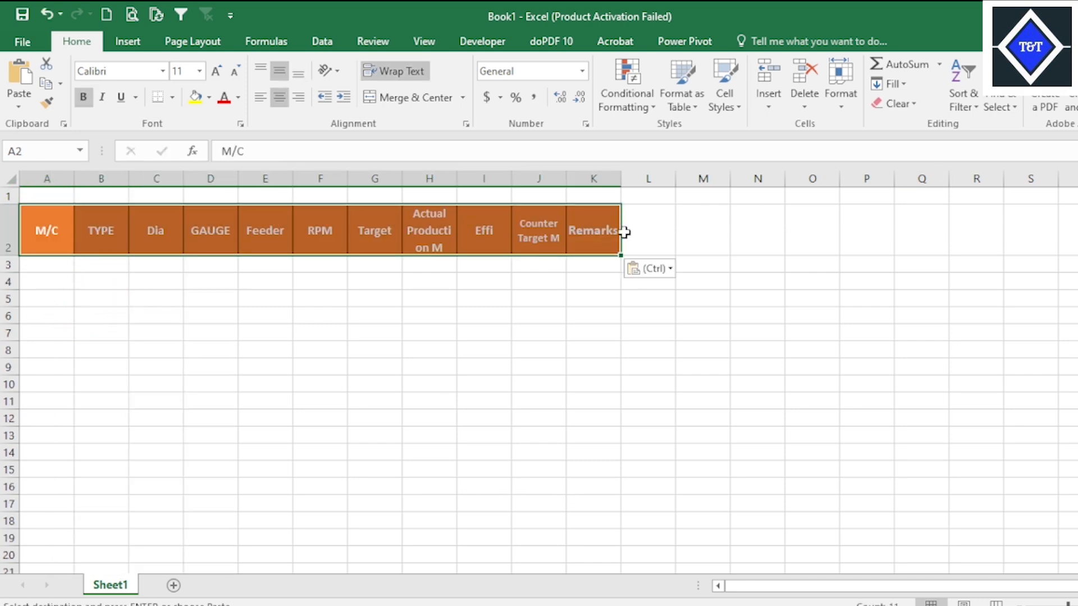
Widen columns H, I, J and K to fit their headers, making column I about 13.43 wide.
{"action": "left_click_drag", "start_coordinate": [622, 179], "coordinate": [638, 181]}
{"action": "left_click_drag", "start_coordinate": [566, 180], "coordinate": [591, 180]}
{"action": "left_click_drag", "start_coordinate": [512, 180], "coordinate": [542, 181]}
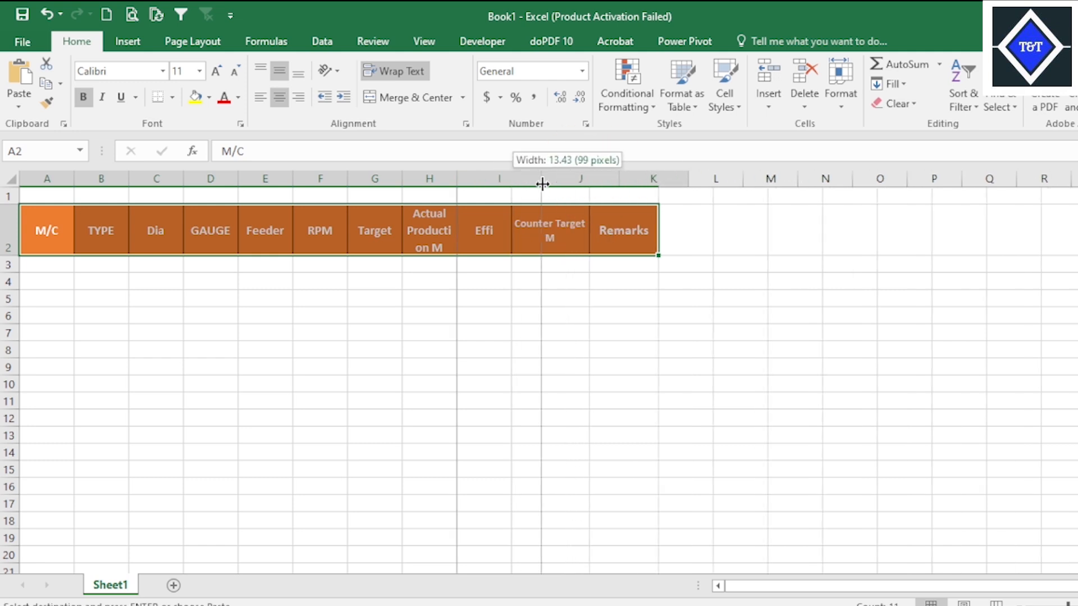
{"action": "left_click_drag", "start_coordinate": [457, 178], "coordinate": [493, 175]}
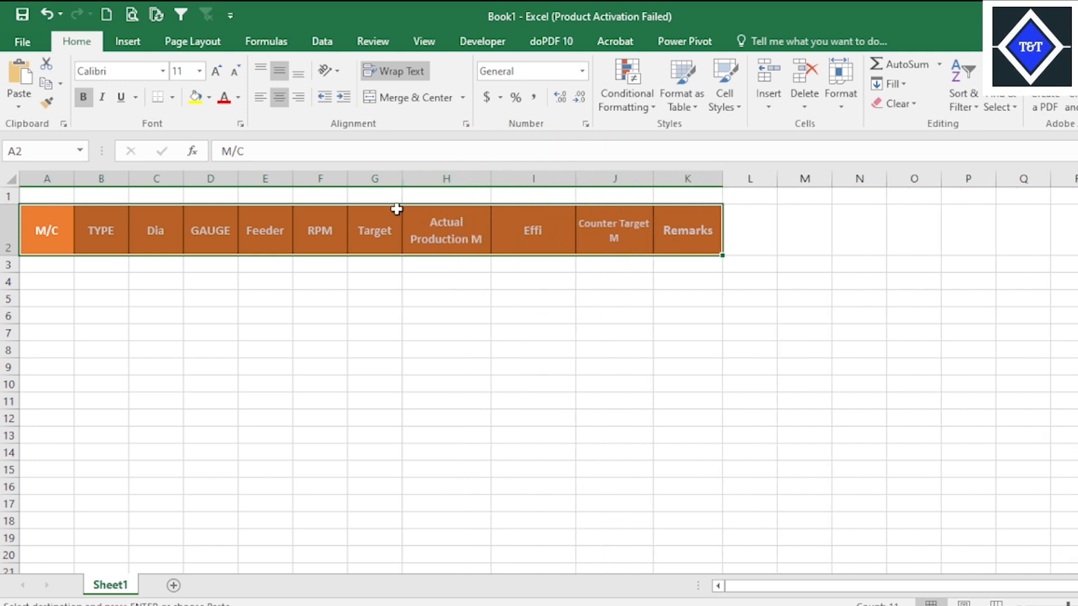
{"action": "left_click", "coordinate": [312, 228]}
Return to Target Production File UPDATE and copy all machine numbers in the M/C column, A4 through A147.
{"action": "mouse_move", "coordinate": [767, 605]}
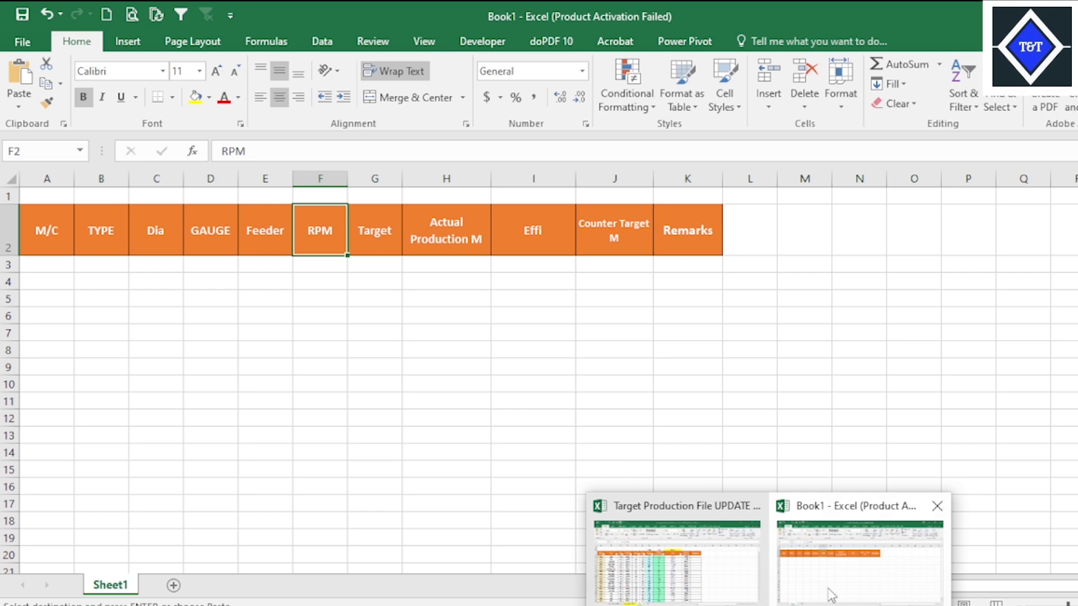
{"action": "left_click", "coordinate": [690, 555]}
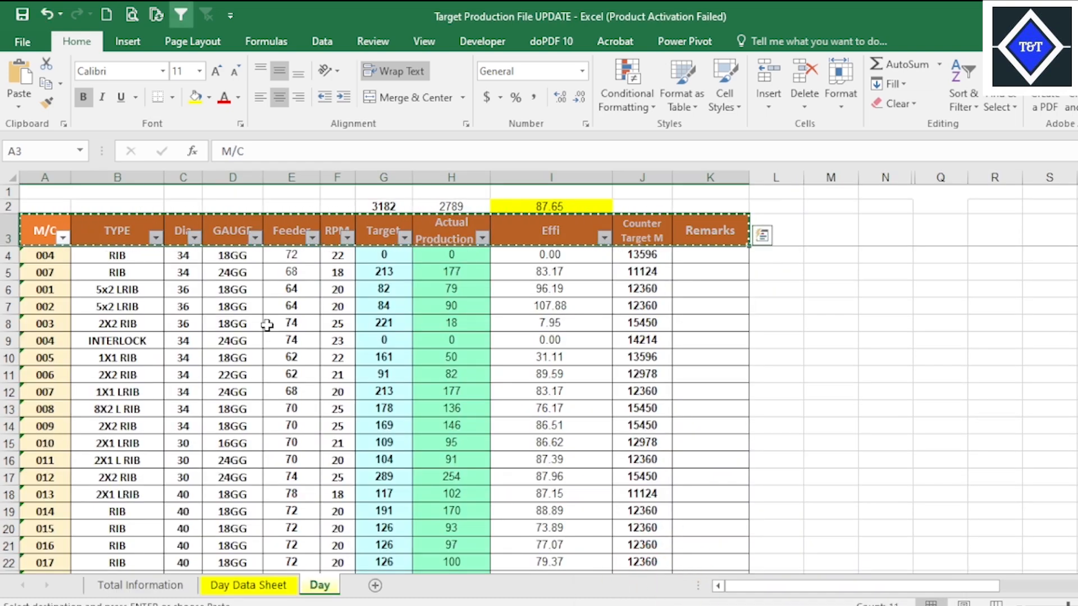
{"action": "key", "text": "Escape"}
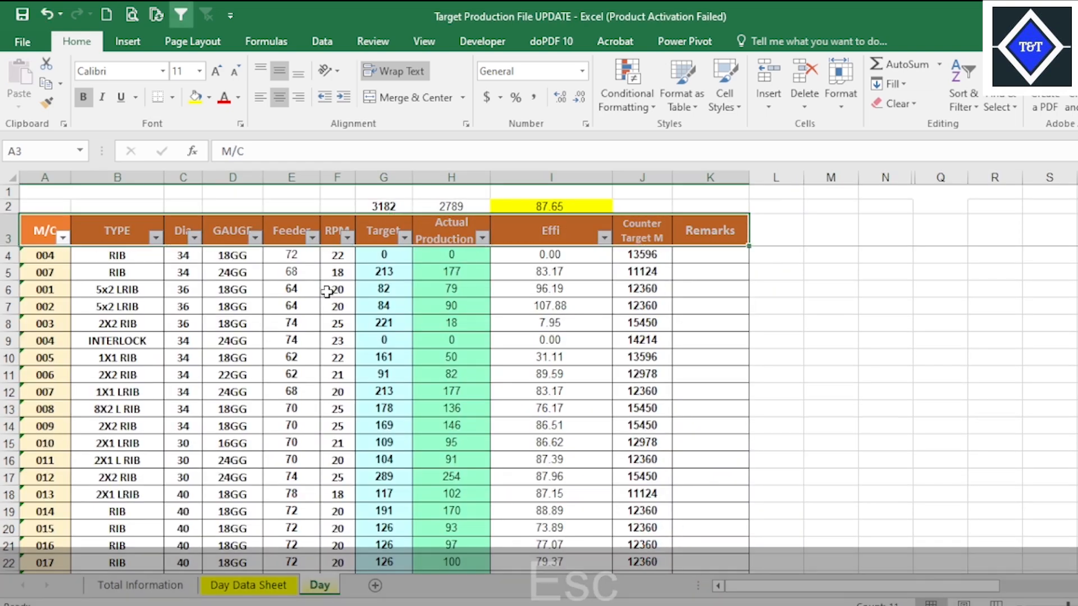
{"action": "left_click", "coordinate": [61, 254]}
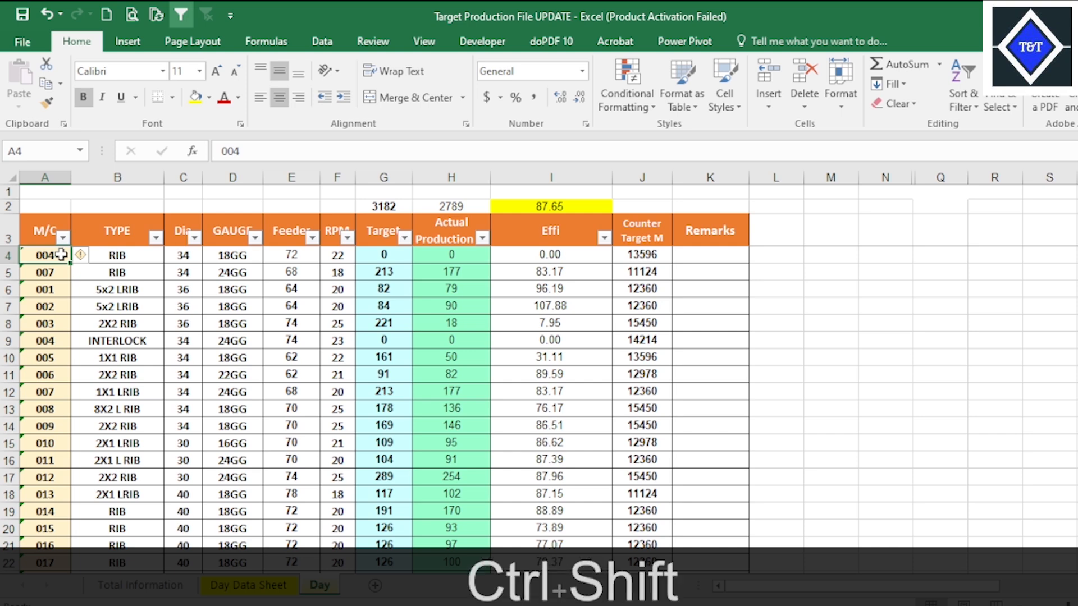
{"action": "key", "text": "ctrl+shift+Down"}
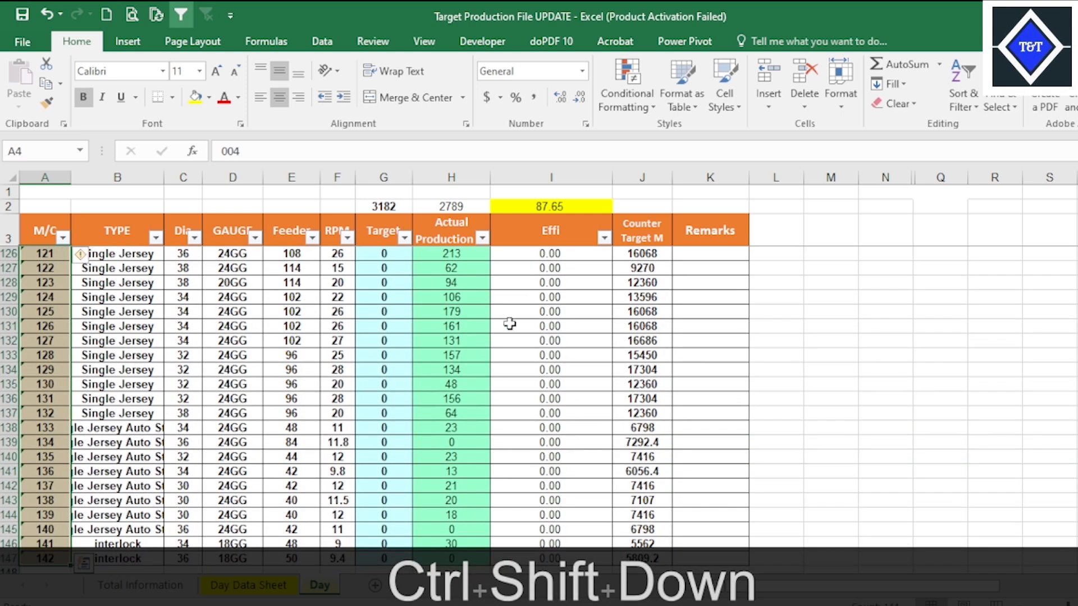
{"action": "key", "text": "ctrl+c"}
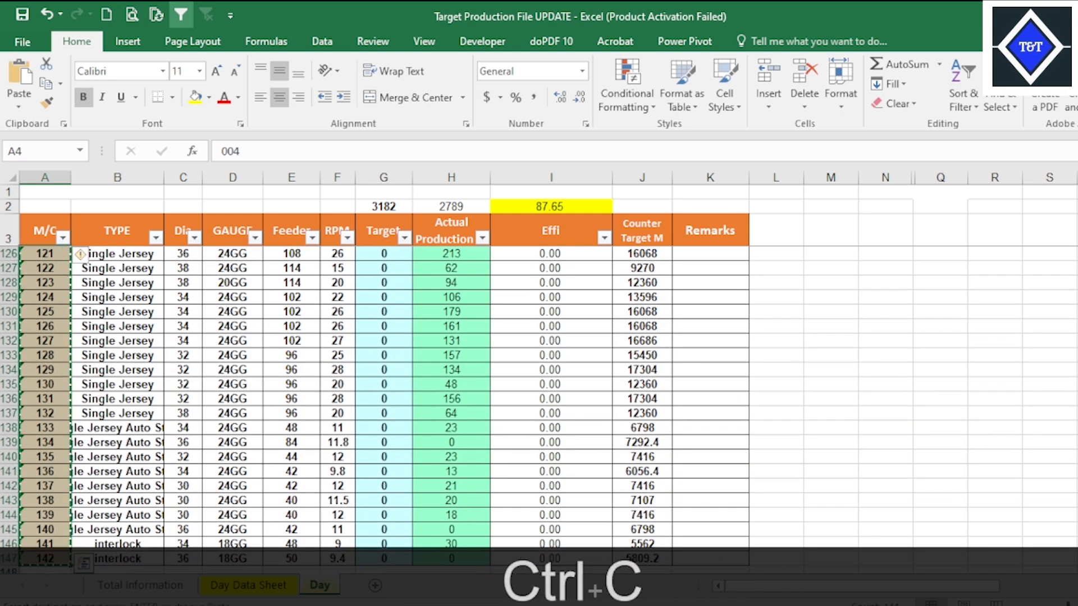
Paste the copied machine numbers under the M/C header in Book1, starting at cell A3.
{"action": "mouse_move", "coordinate": [770, 600]}
{"action": "left_click", "coordinate": [853, 514]}
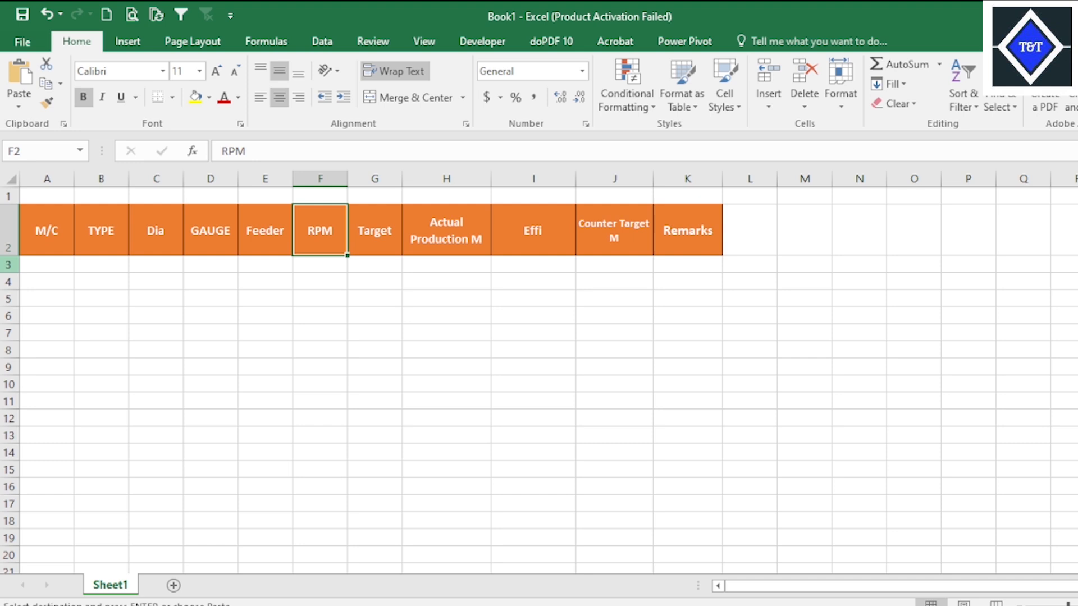
{"action": "left_click", "coordinate": [46, 267]}
{"action": "right_click", "coordinate": [45, 267]}
{"action": "left_click", "coordinate": [84, 328]}
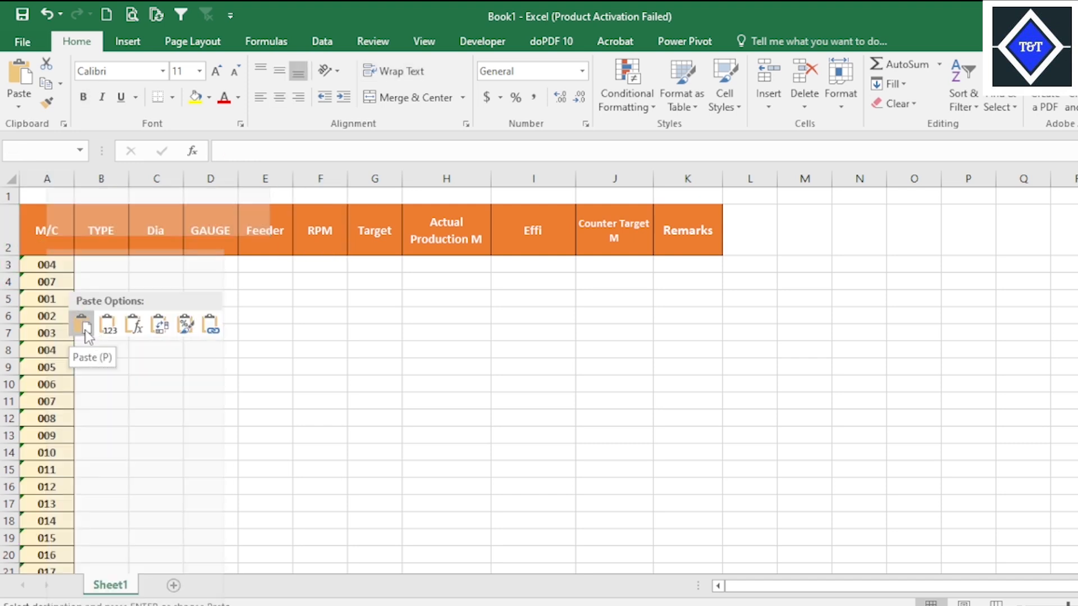
{"action": "left_click", "coordinate": [224, 313]}
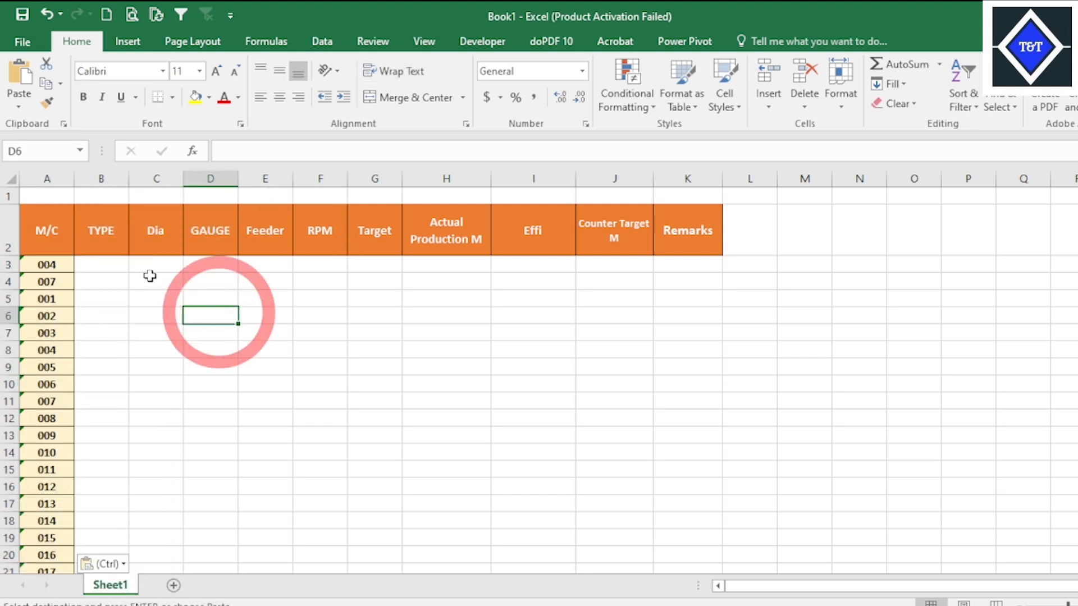
Copy the TYPE, Dia, GAUGE, Feeder and RPM data, B4 through F147, from the original workbook's Day sheet.
{"action": "left_click", "coordinate": [123, 265]}
{"action": "mouse_move", "coordinate": [770, 603]}
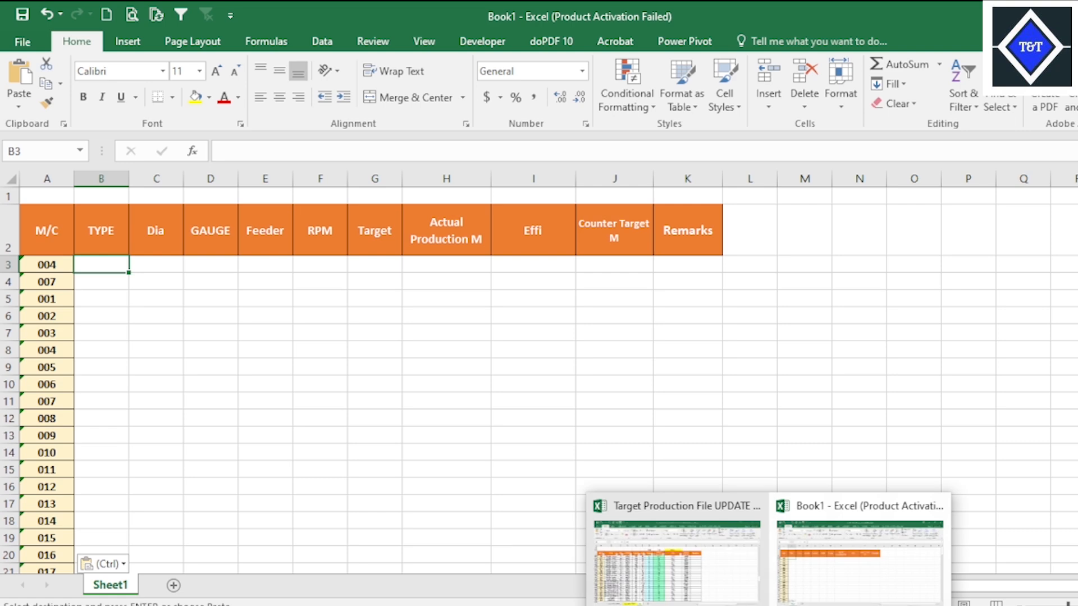
{"action": "left_click", "coordinate": [668, 547]}
{"action": "scroll", "coordinate": [174, 318], "scroll_direction": "up", "scroll_amount": 20}
{"action": "scroll", "coordinate": [174, 319], "scroll_direction": "up", "scroll_amount": 15}
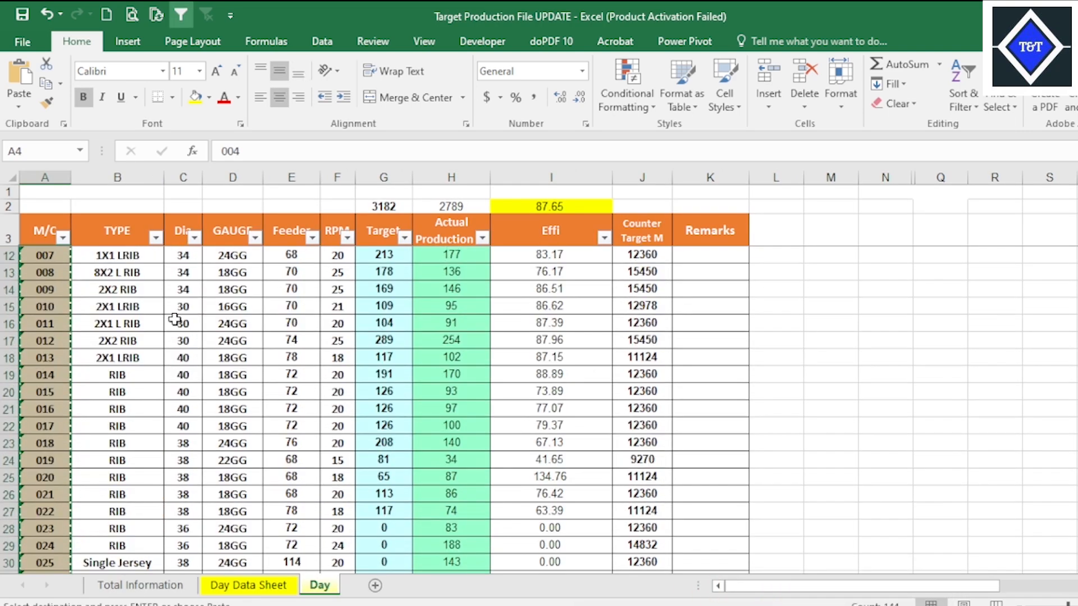
{"action": "left_click", "coordinate": [204, 316]}
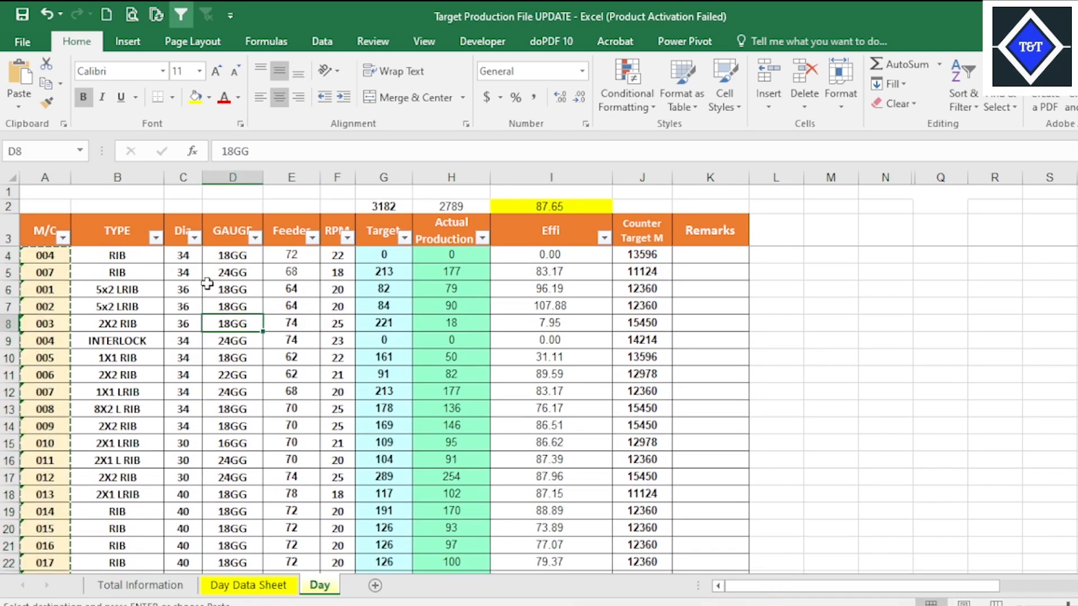
{"action": "key", "text": "Escape"}
{"action": "left_click_drag", "start_coordinate": [133, 256], "coordinate": [289, 256]}
{"action": "left_click", "coordinate": [289, 256]}
{"action": "left_click", "coordinate": [332, 255]}
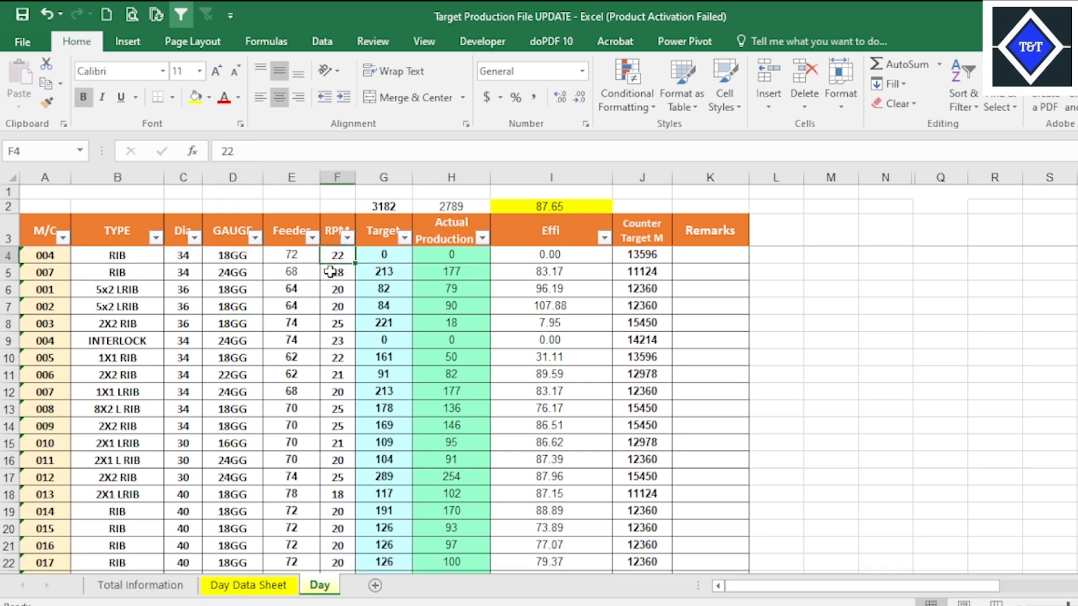
{"action": "left_click_drag", "start_coordinate": [120, 255], "coordinate": [335, 262]}
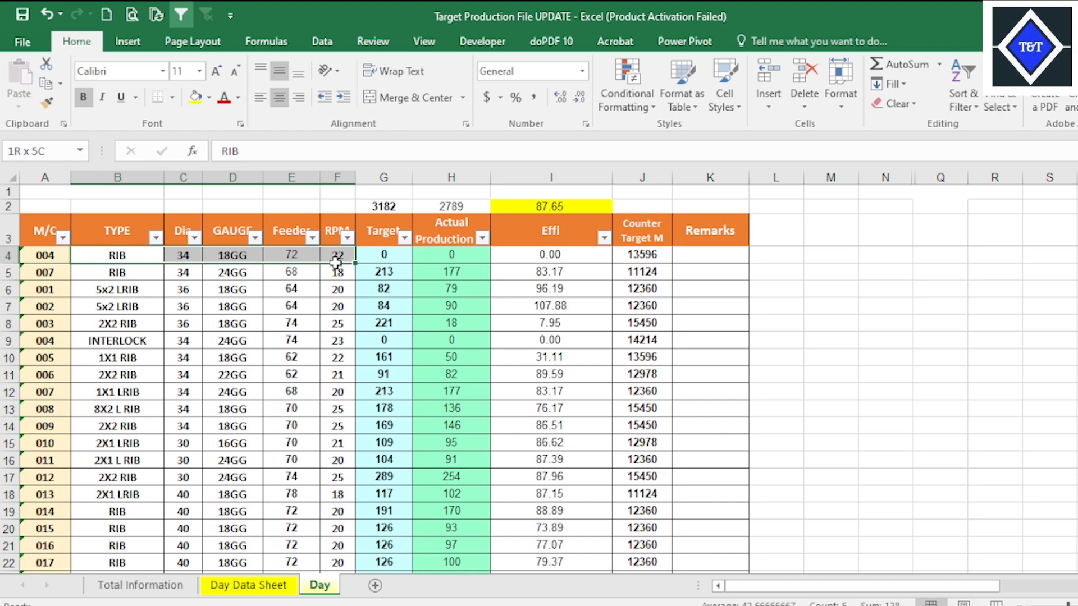
{"action": "key", "text": "ctrl+shift+Down"}
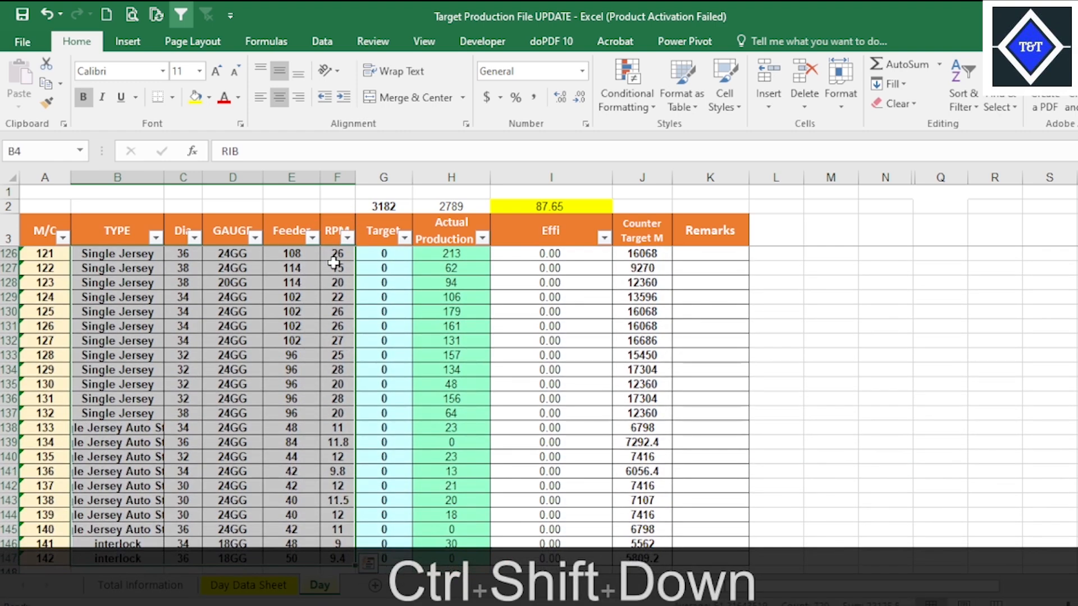
{"action": "key", "text": "ctrl+c"}
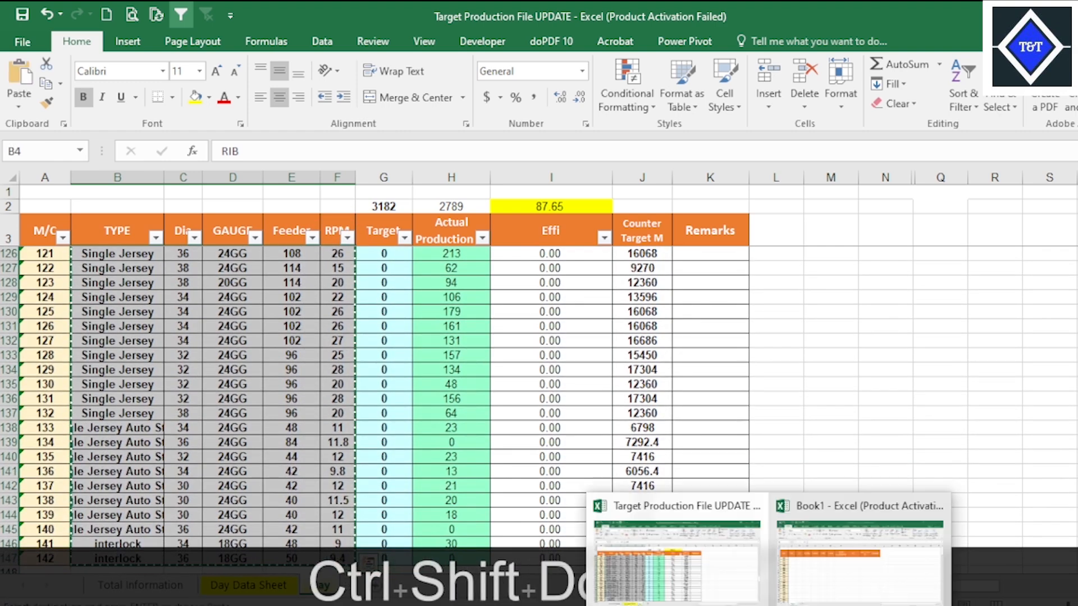
Paste the copied TYPE to RPM data into Book1 starting at cell B3, and check it down to the last machine row.
{"action": "left_click", "coordinate": [828, 600]}
{"action": "right_click", "coordinate": [104, 265]}
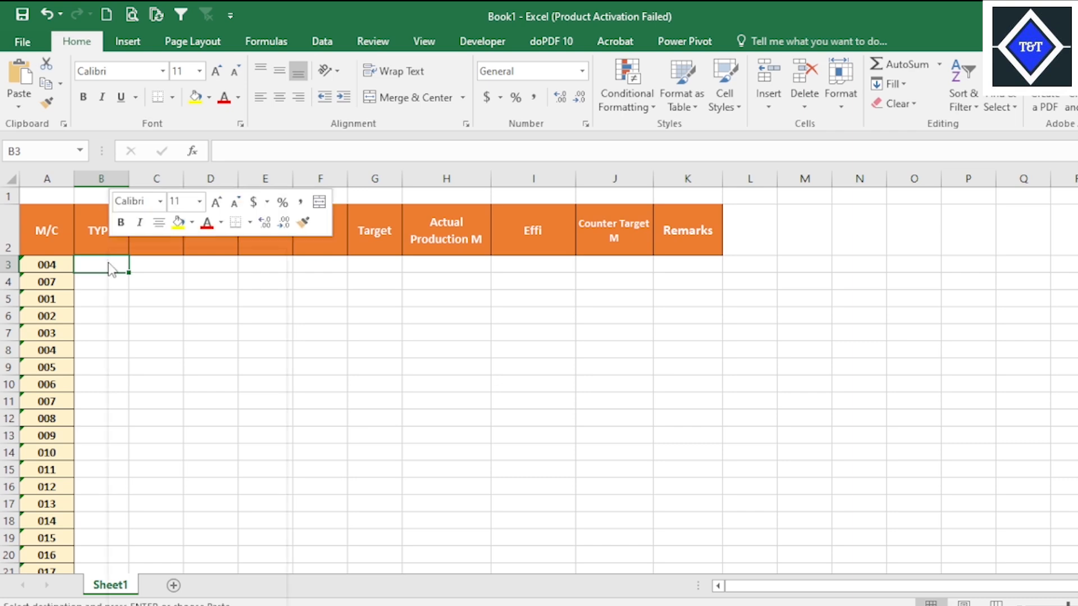
{"action": "left_click", "coordinate": [152, 331]}
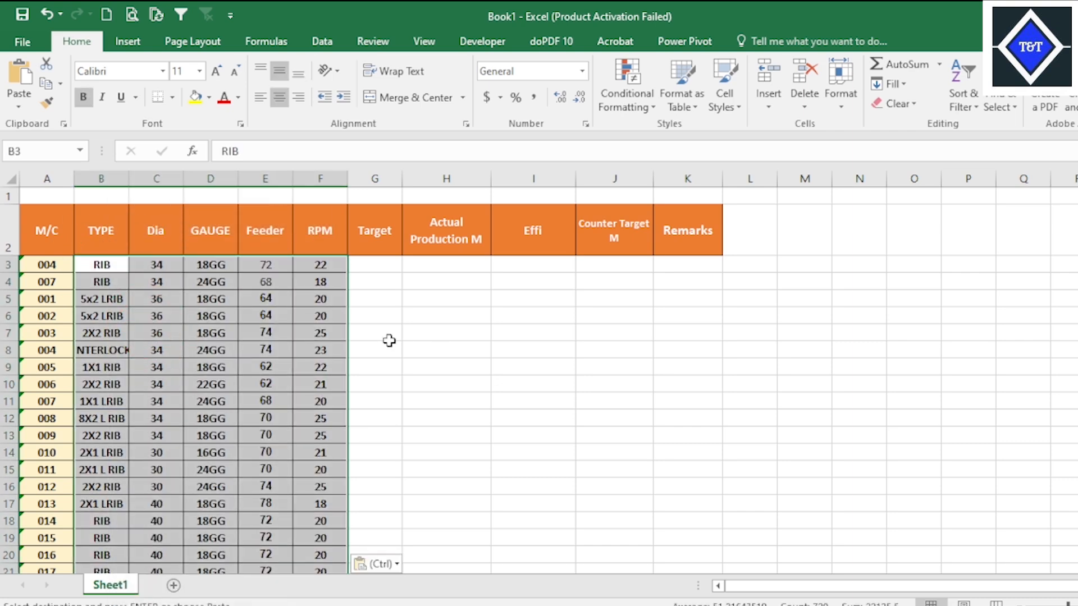
{"action": "left_click", "coordinate": [269, 316]}
{"action": "scroll", "coordinate": [306, 356], "scroll_direction": "down", "scroll_amount": 11}
{"action": "scroll", "coordinate": [298, 359], "scroll_direction": "down", "scroll_amount": 20}
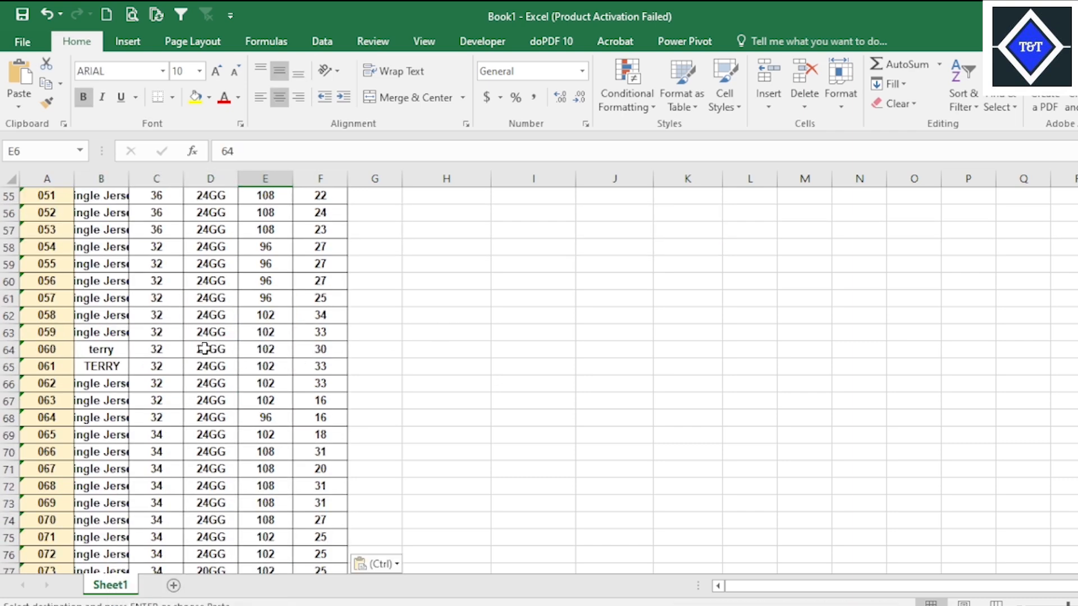
{"action": "scroll", "coordinate": [216, 325], "scroll_direction": "down", "scroll_amount": 9}
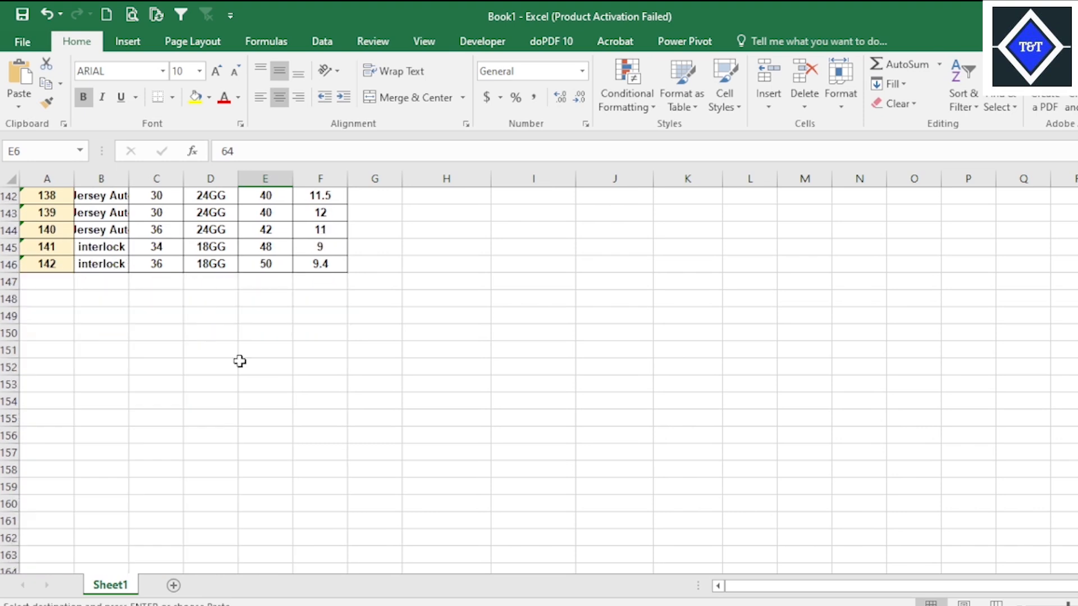
Rename Sheet1 as DAY and return to the header row at the start of the machine table.
{"action": "right_click", "coordinate": [117, 590]}
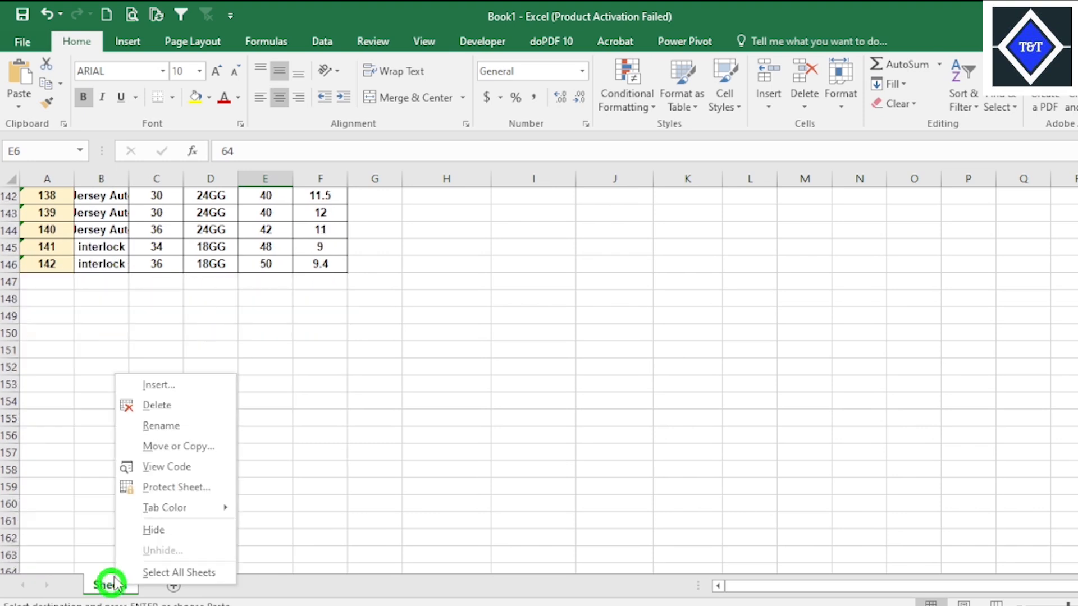
{"action": "left_click", "coordinate": [185, 428]}
{"action": "type", "text": "DAY"}
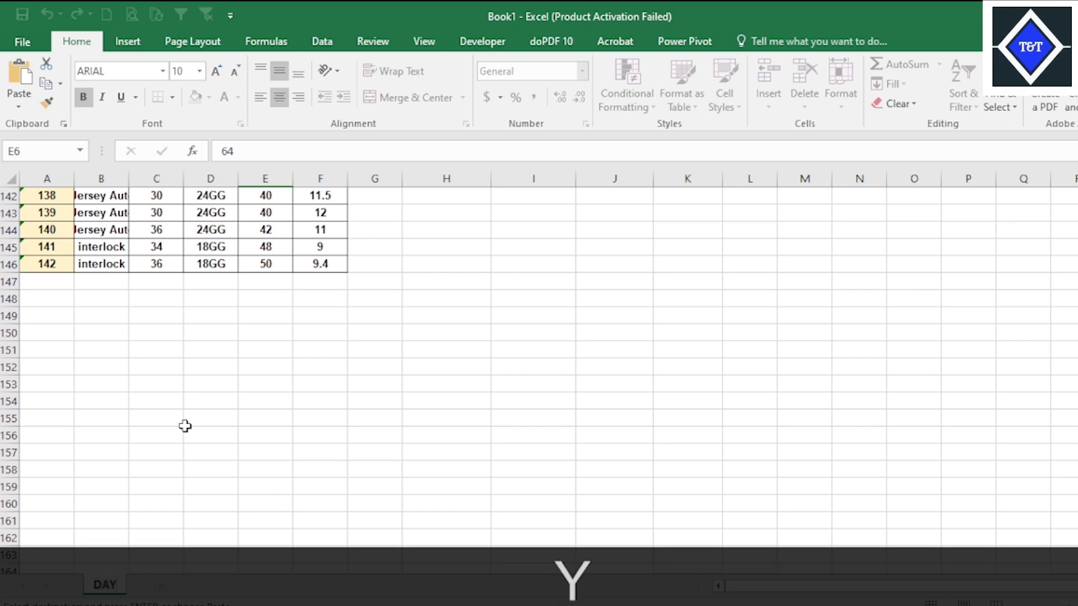
{"action": "left_click", "coordinate": [187, 427]}
{"action": "scroll", "coordinate": [284, 368], "scroll_direction": "up", "scroll_amount": 20}
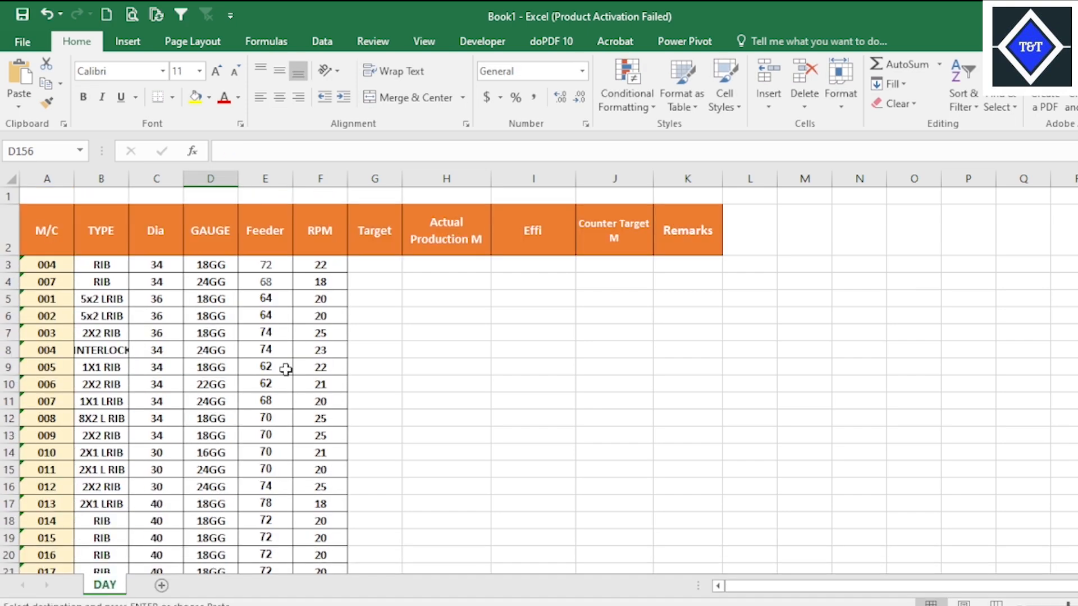
{"action": "left_click", "coordinate": [533, 315]}
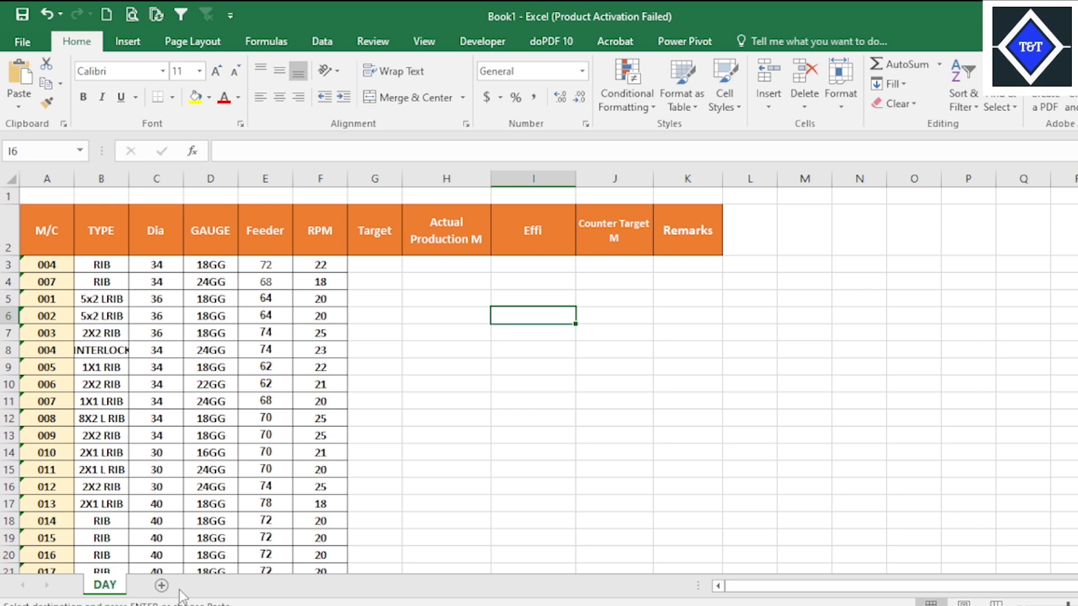
Add a second worksheet to Book1 and name it PROFILES.
{"action": "left_click", "coordinate": [162, 586]}
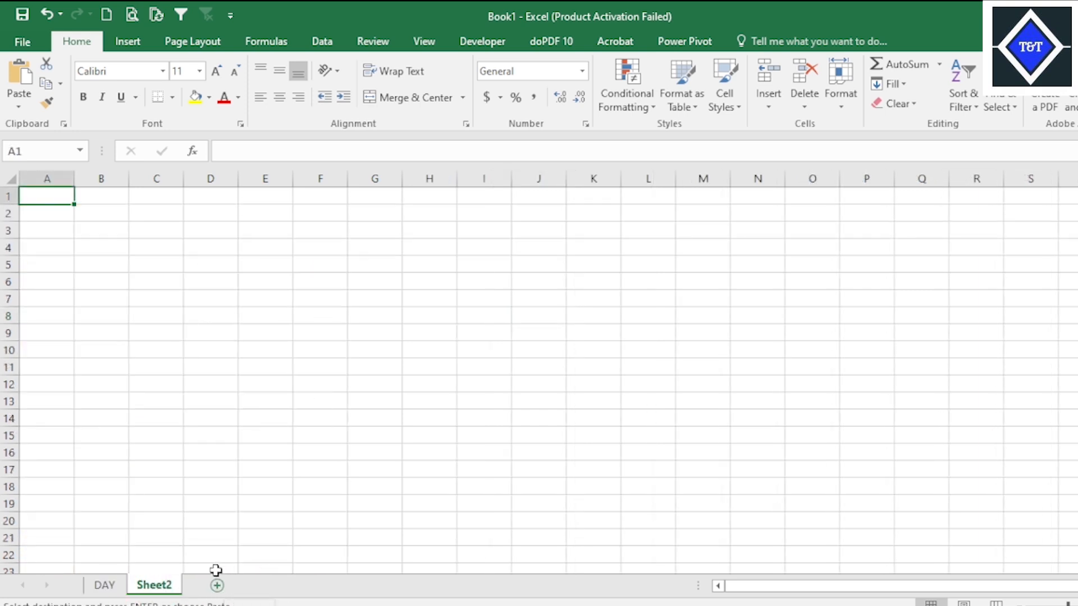
{"action": "right_click", "coordinate": [163, 587]}
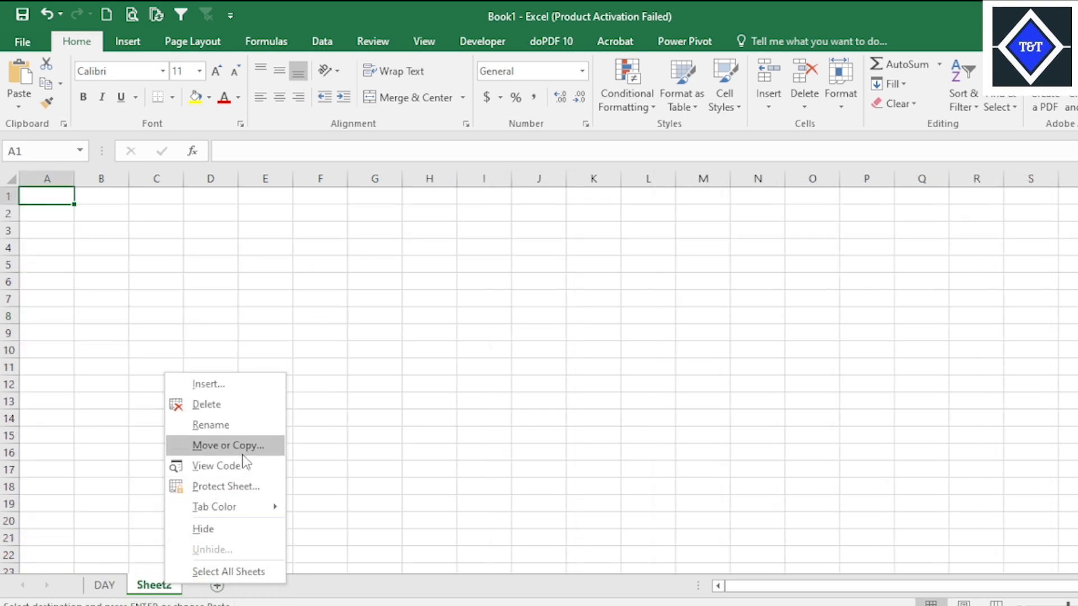
{"action": "left_click", "coordinate": [233, 429]}
{"action": "type", "text": "P"}
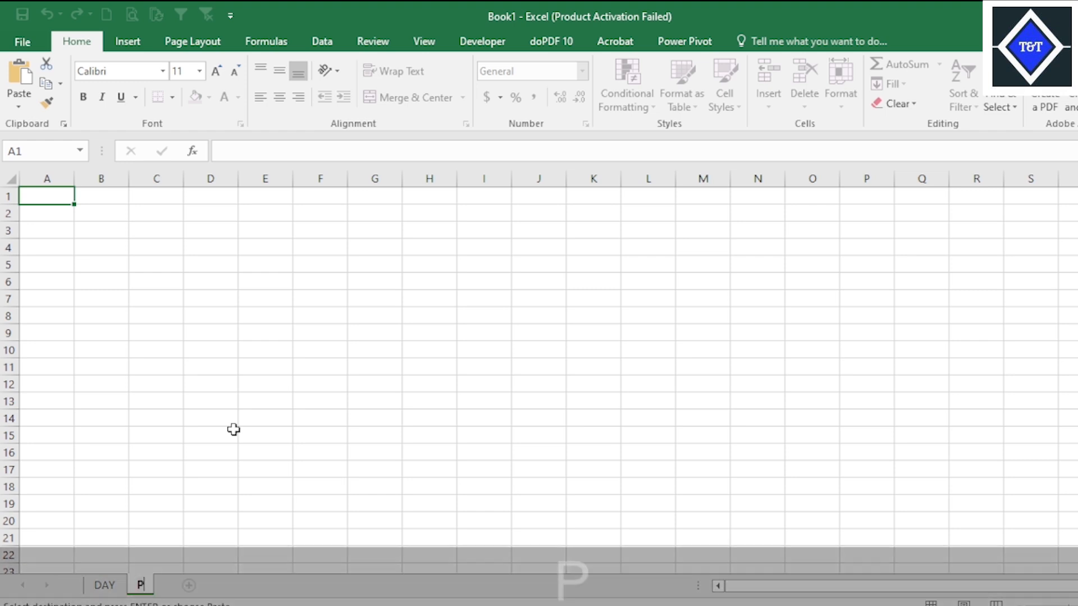
{"action": "type", "text": "ROFILE"}
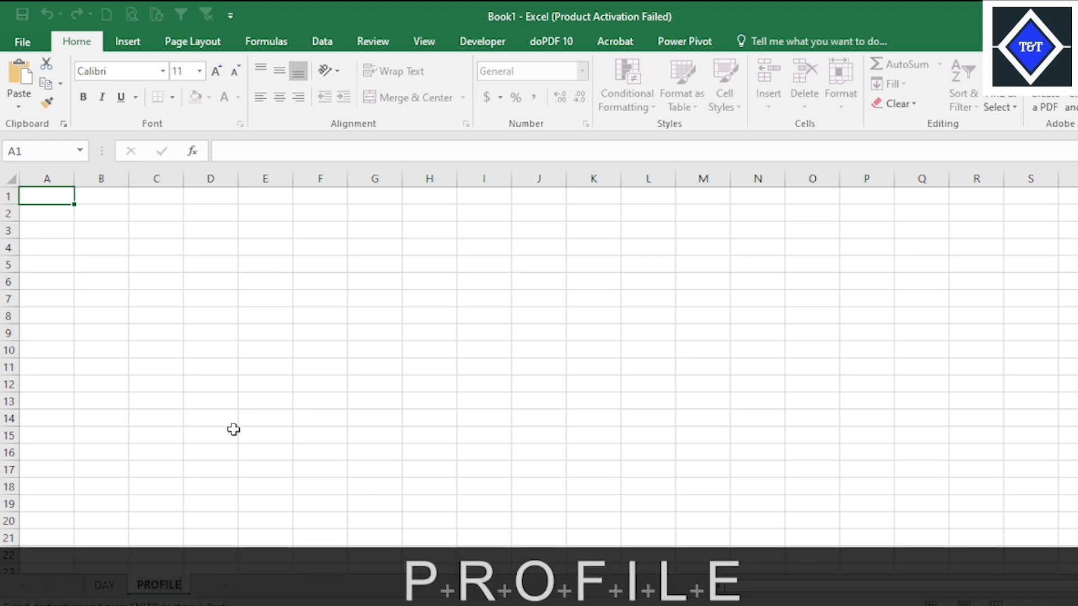
{"action": "type", "text": "S"}
{"action": "left_click", "coordinate": [373, 368]}
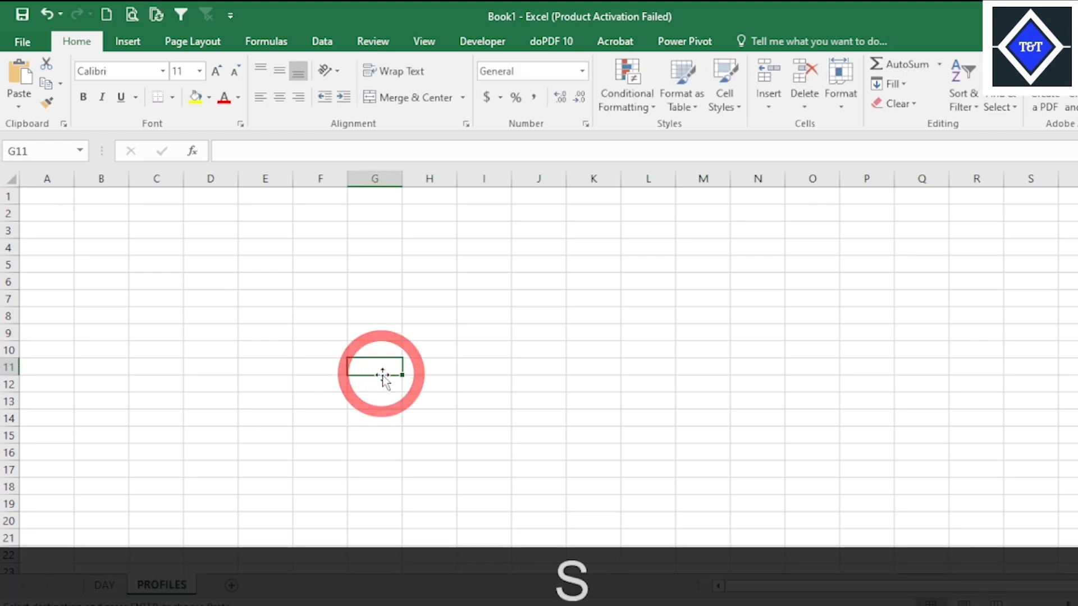
Copy the M/C to RPM table with its headers, A2 through F146, from DAY and paste it at cell A1 of PROFILES.
{"action": "left_click", "coordinate": [112, 586]}
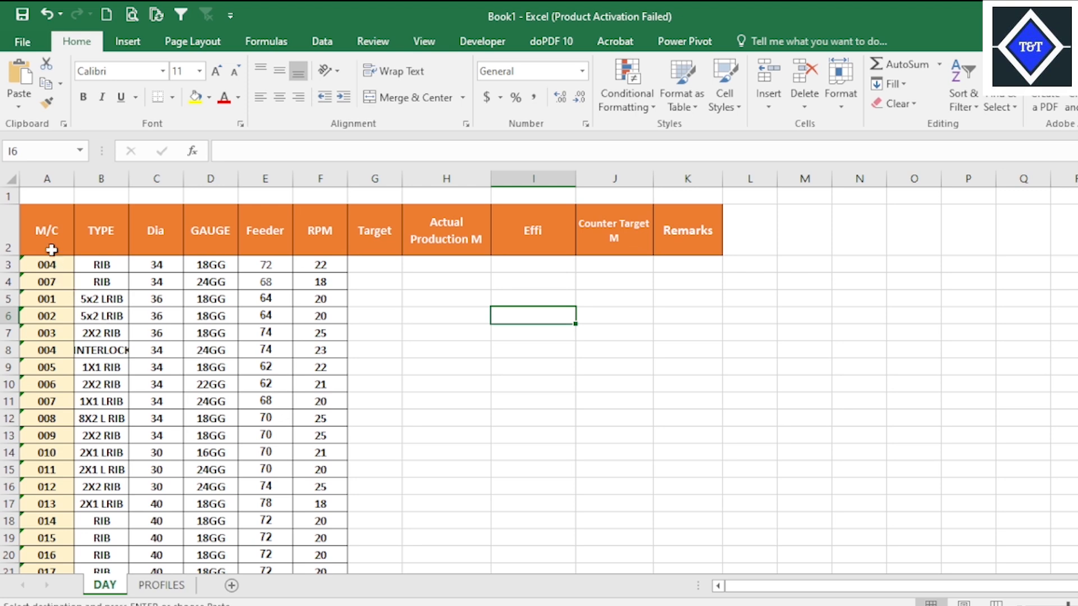
{"action": "left_click_drag", "start_coordinate": [51, 249], "coordinate": [301, 256]}
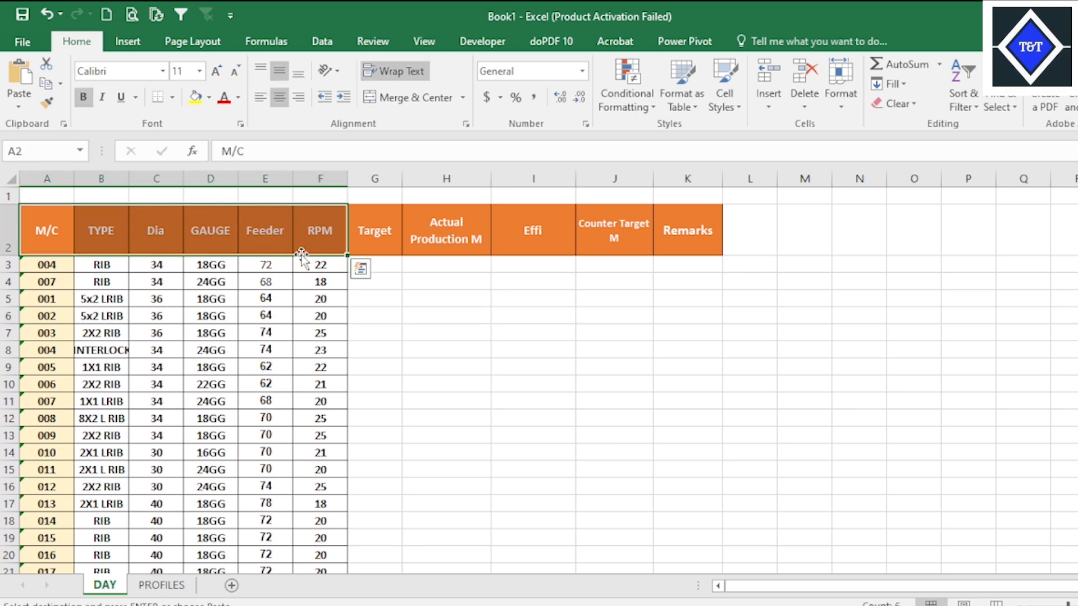
{"action": "key", "text": "ctrl+shift+Down"}
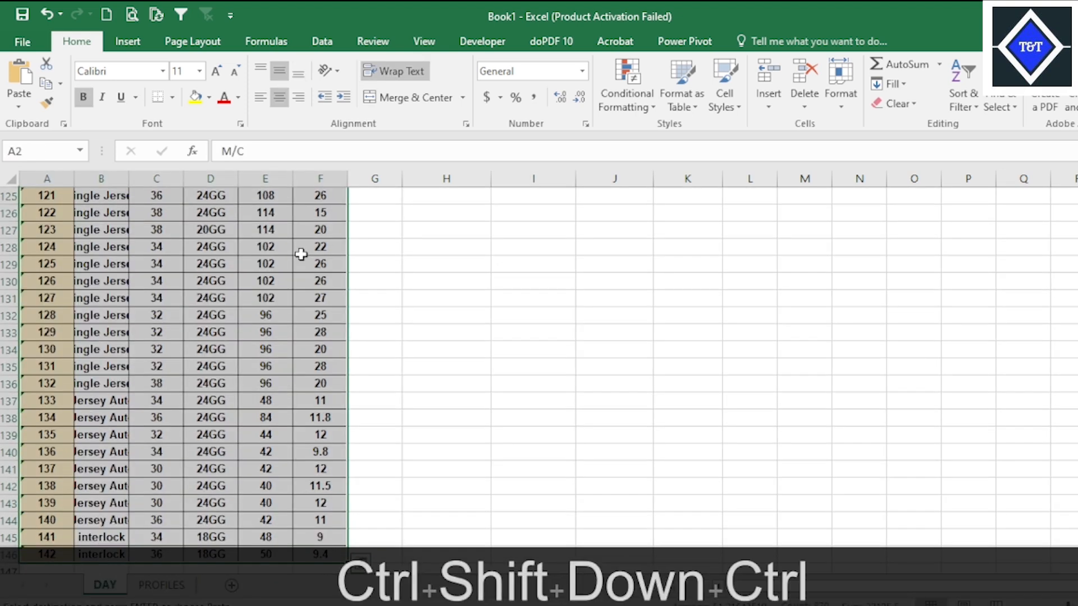
{"action": "key", "text": "ctrl+c"}
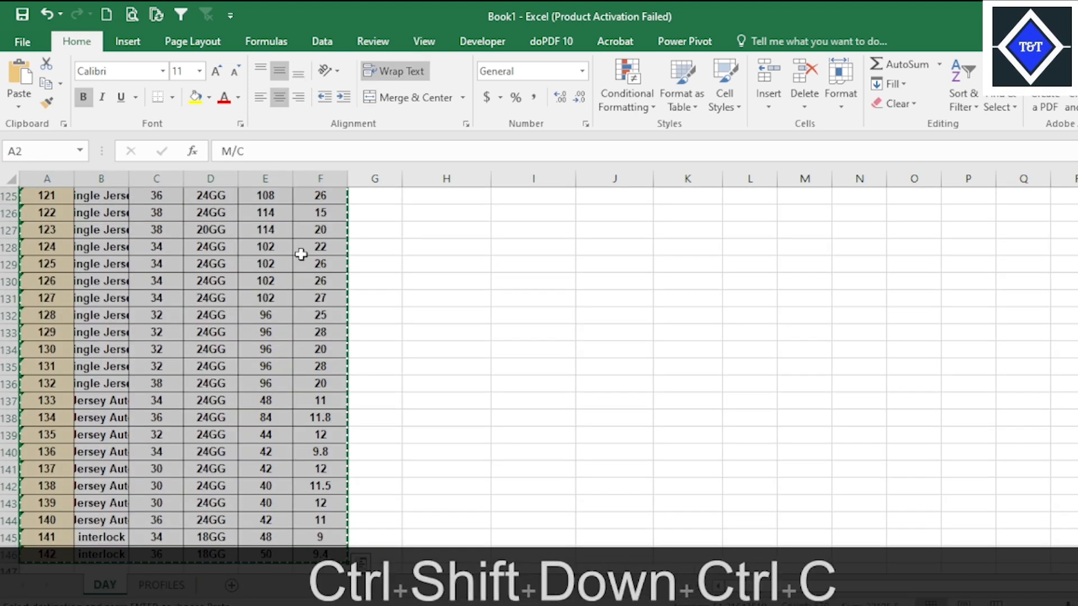
{"action": "left_click", "coordinate": [180, 586]}
{"action": "right_click", "coordinate": [56, 196]}
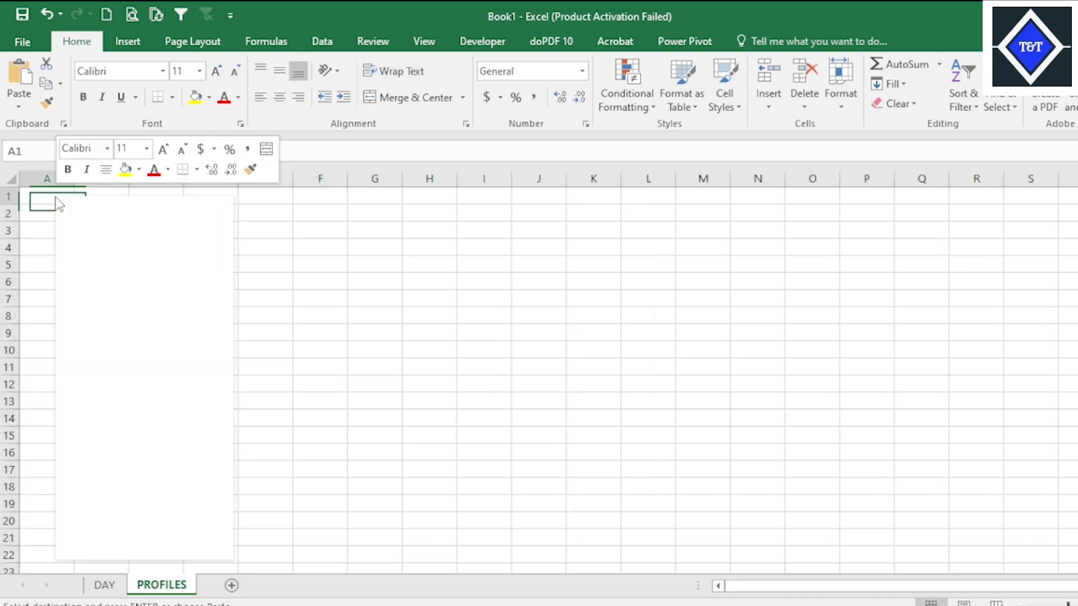
{"action": "left_click", "coordinate": [90, 270]}
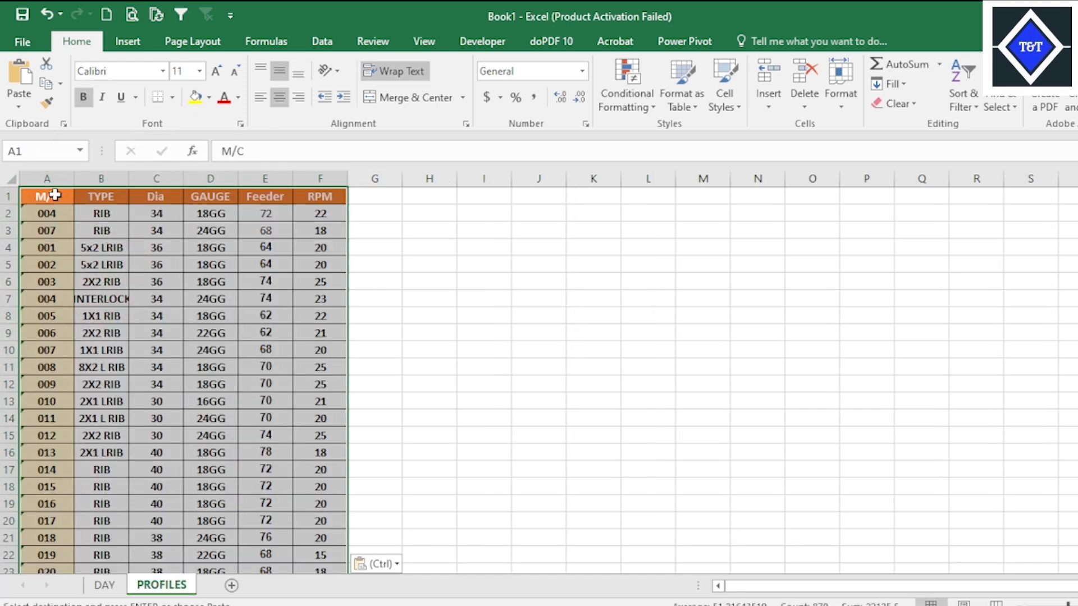
Widen columns A through F equally on the PROFILES sheet so the full TYPE names fit.
{"action": "left_click_drag", "start_coordinate": [54, 181], "coordinate": [439, 179]}
{"action": "left_click", "coordinate": [264, 282]}
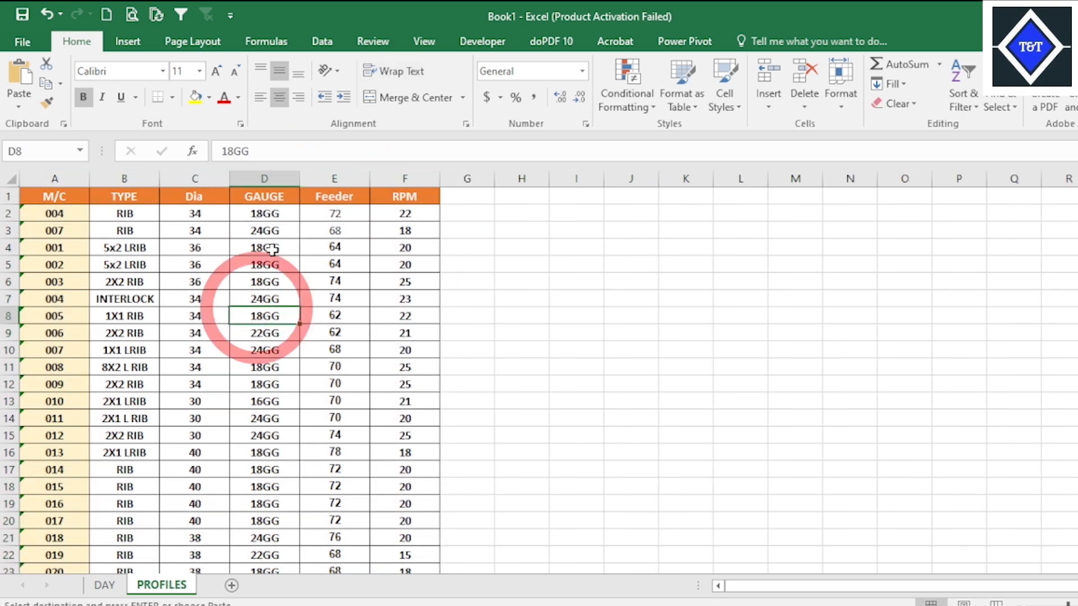
{"action": "left_click", "coordinate": [269, 230]}
{"action": "left_click", "coordinate": [266, 333]}
{"action": "left_click", "coordinate": [334, 367]}
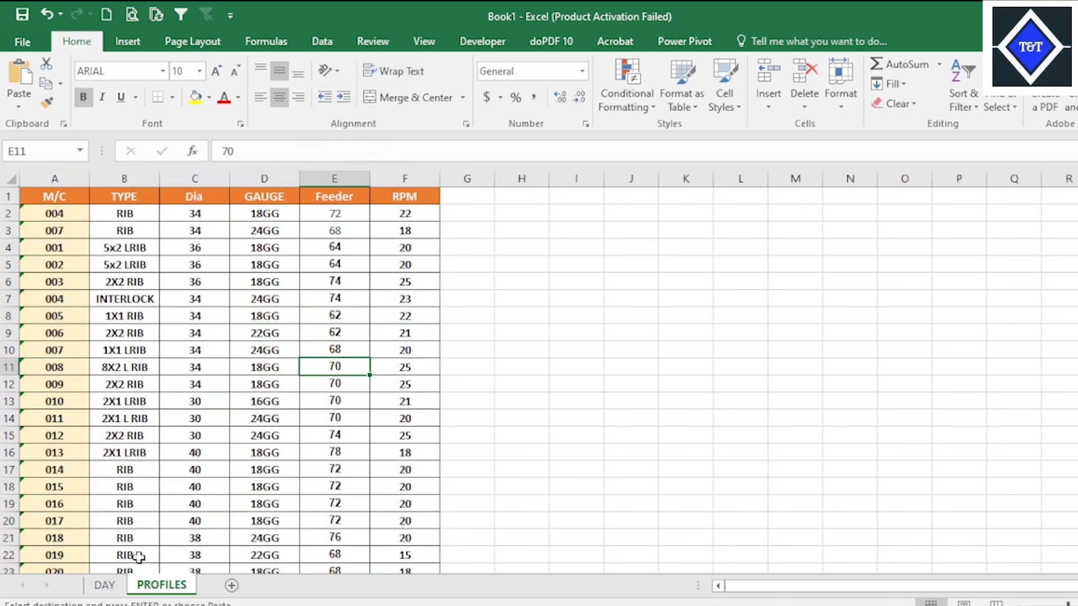
{"action": "left_click", "coordinate": [115, 586]}
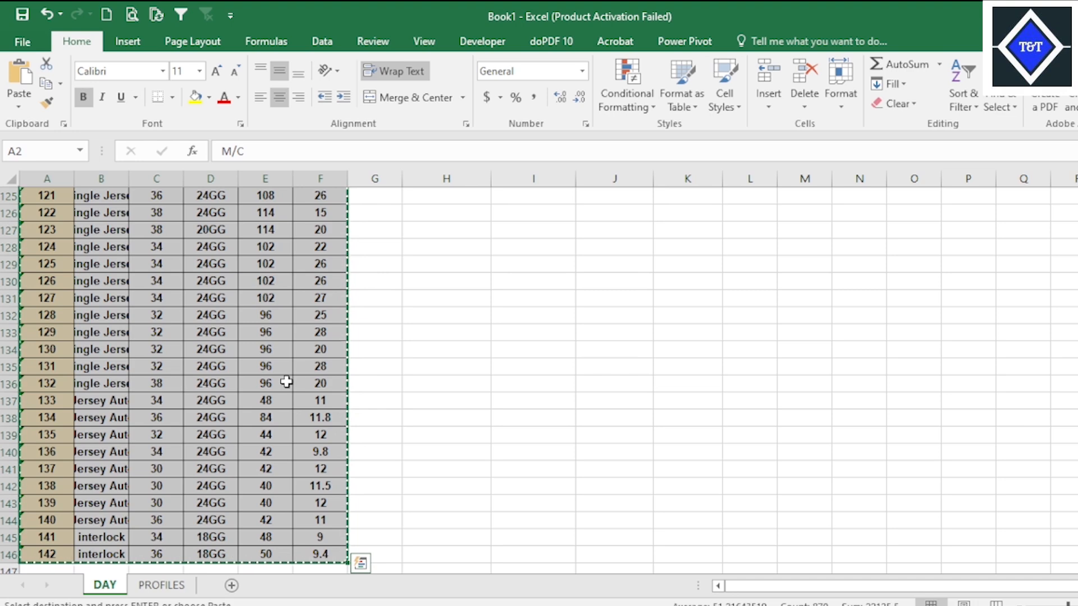
{"action": "type", "text": "1"}
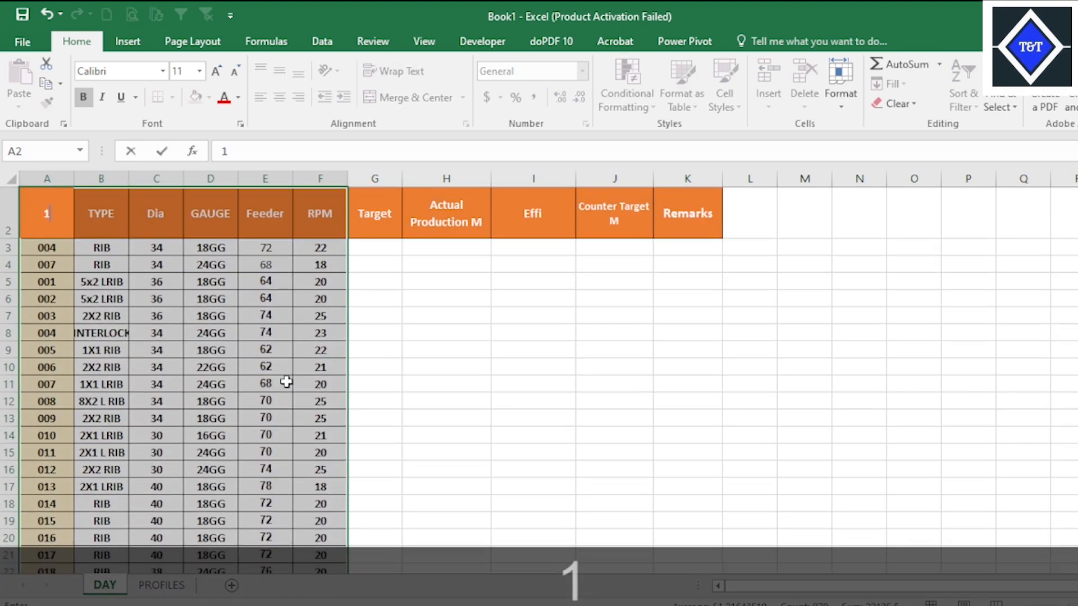
{"action": "left_click", "coordinate": [443, 332]}
{"action": "left_click", "coordinate": [666, 337]}
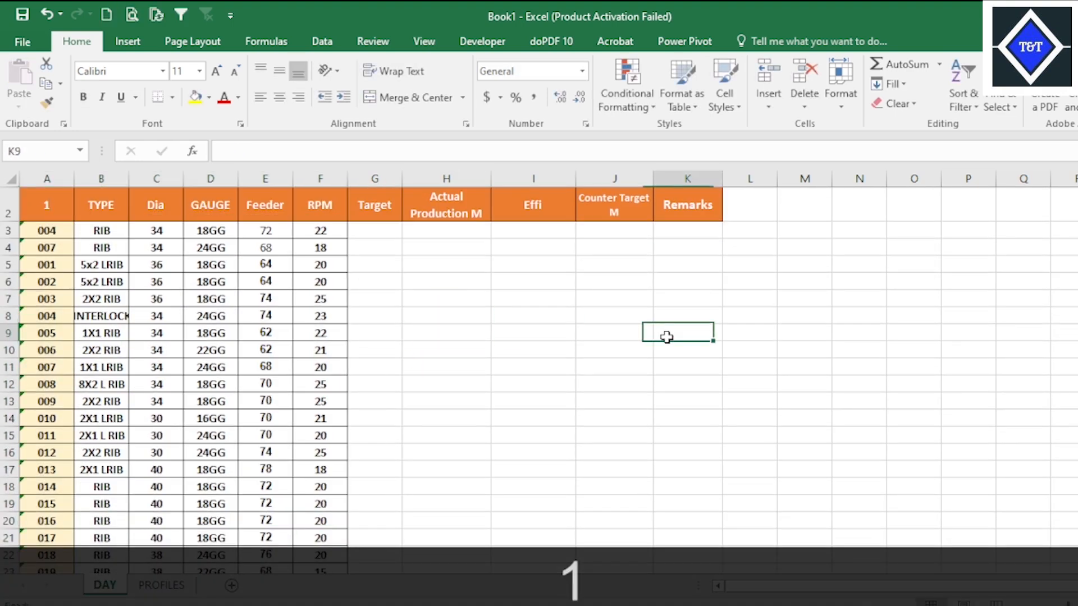
{"action": "left_click", "coordinate": [60, 205]}
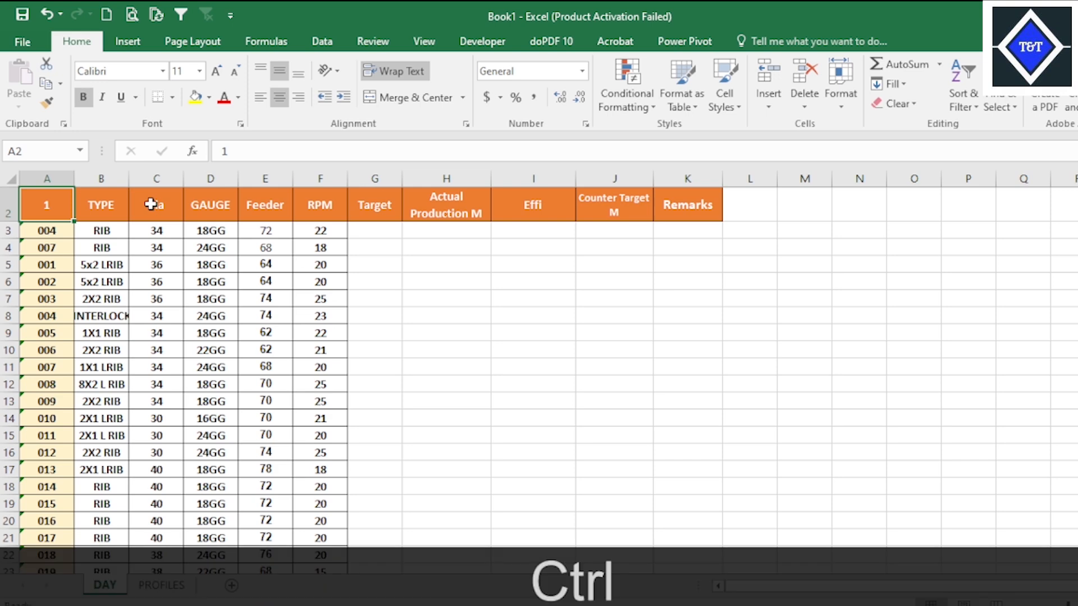
{"action": "key", "text": "ctrl+z"}
{"action": "left_click", "coordinate": [467, 295]}
{"action": "left_click", "coordinate": [265, 333]}
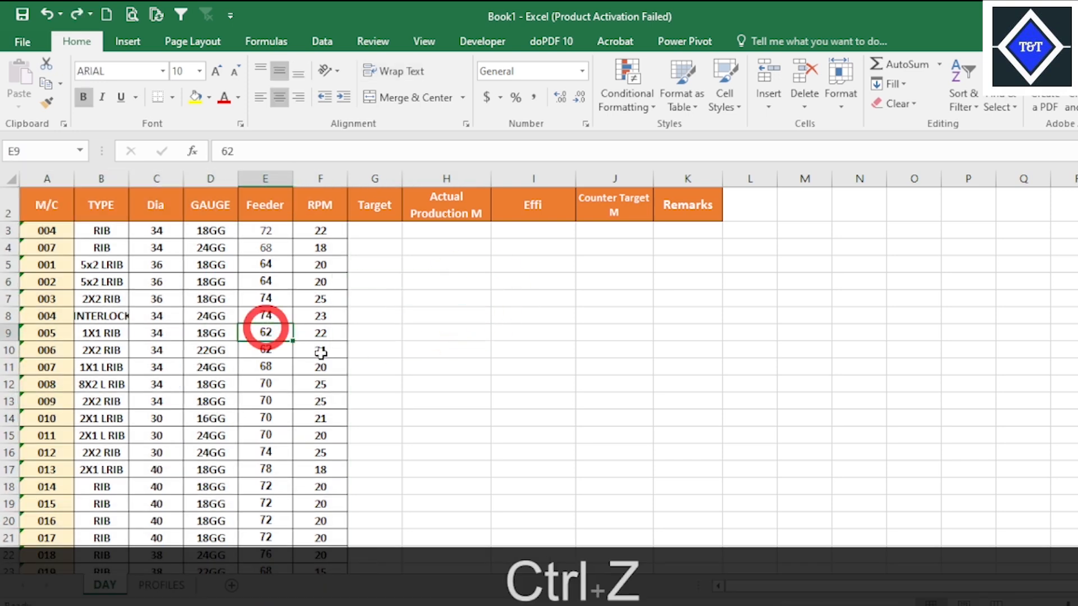
Review the copied machine data on PROFILES and clear the TYPE to RPM values, B3 through F146, on the DAY sheet.
{"action": "left_click", "coordinate": [168, 585]}
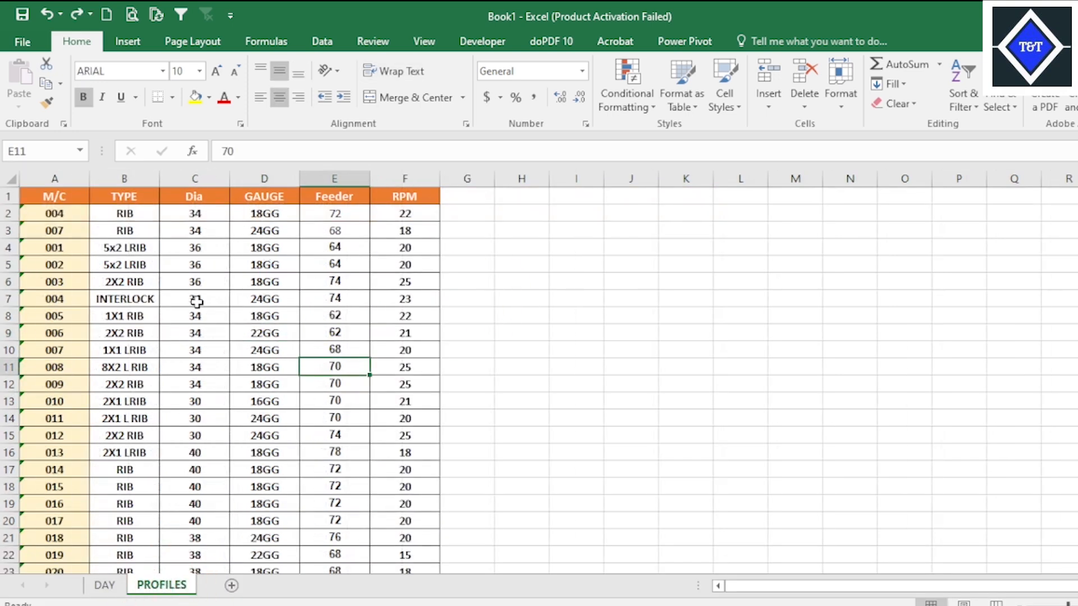
{"action": "left_click", "coordinate": [199, 297]}
{"action": "left_click_drag", "start_coordinate": [131, 214], "coordinate": [430, 368]}
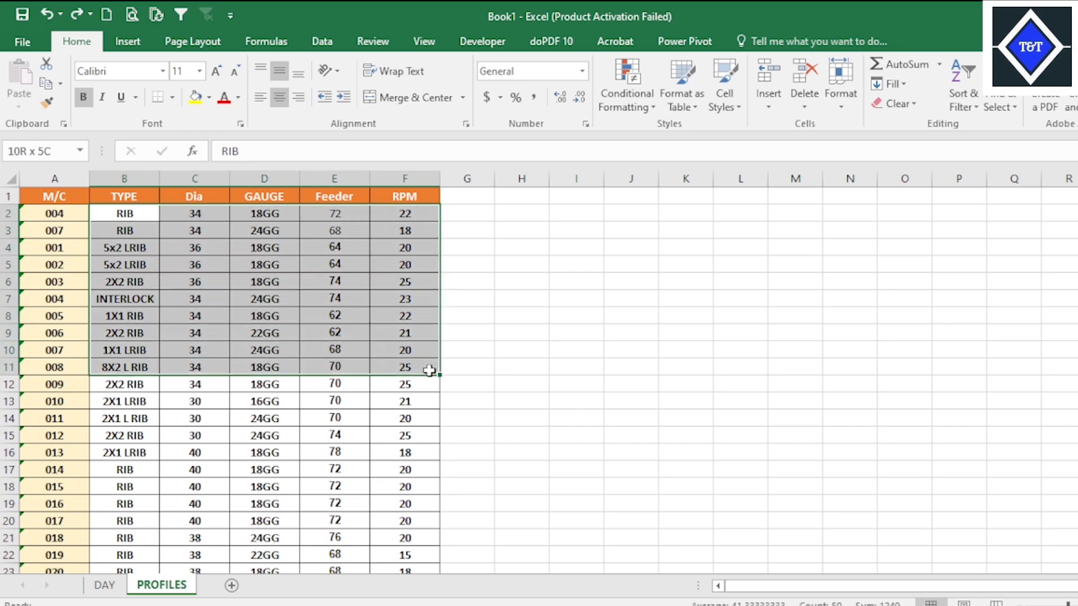
{"action": "left_click", "coordinate": [576, 400]}
{"action": "left_click", "coordinate": [104, 585]}
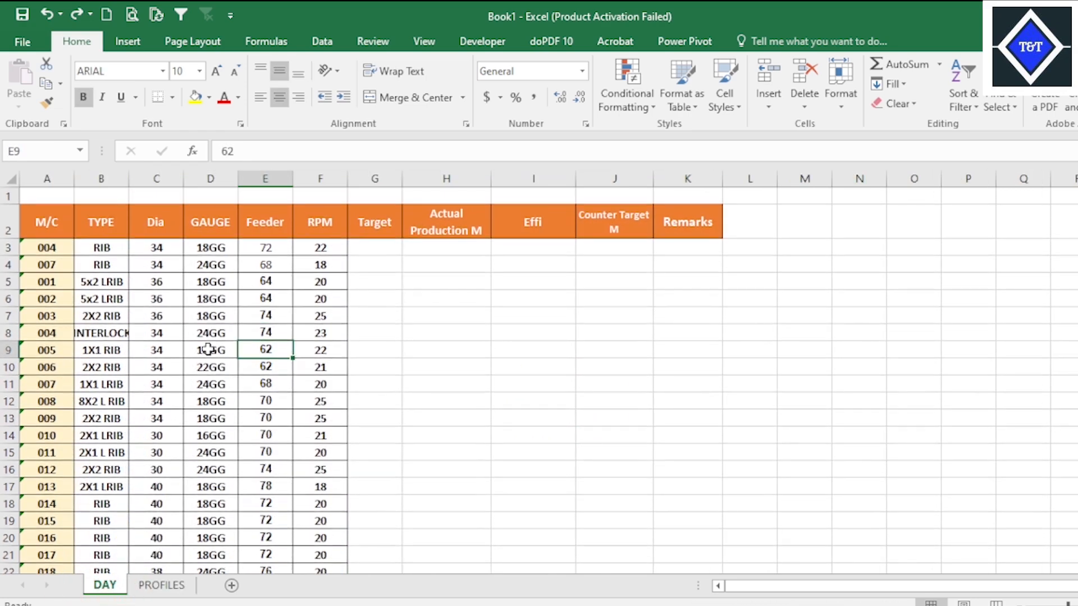
{"action": "left_click", "coordinate": [372, 327]}
{"action": "left_click_drag", "start_coordinate": [101, 250], "coordinate": [321, 556]}
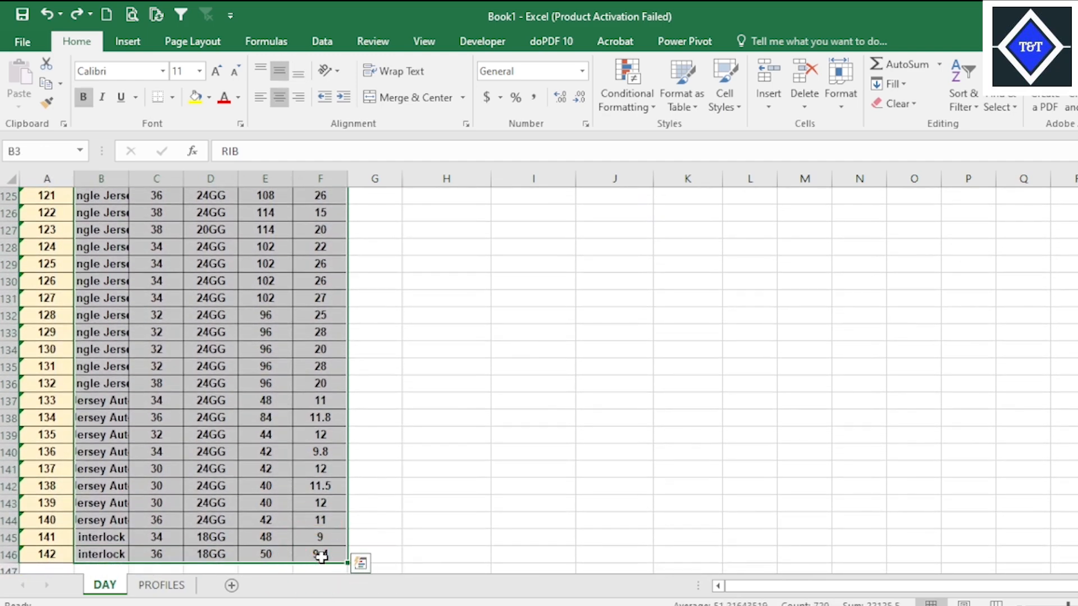
{"action": "key", "text": "Delete"}
{"action": "left_click", "coordinate": [458, 362]}
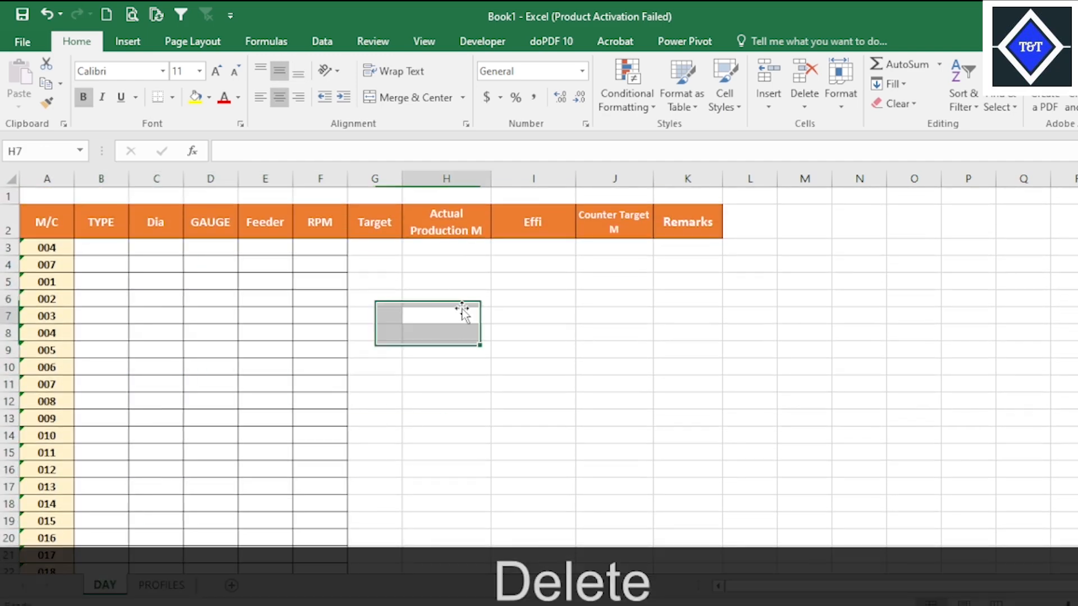
{"action": "left_click", "coordinate": [241, 312]}
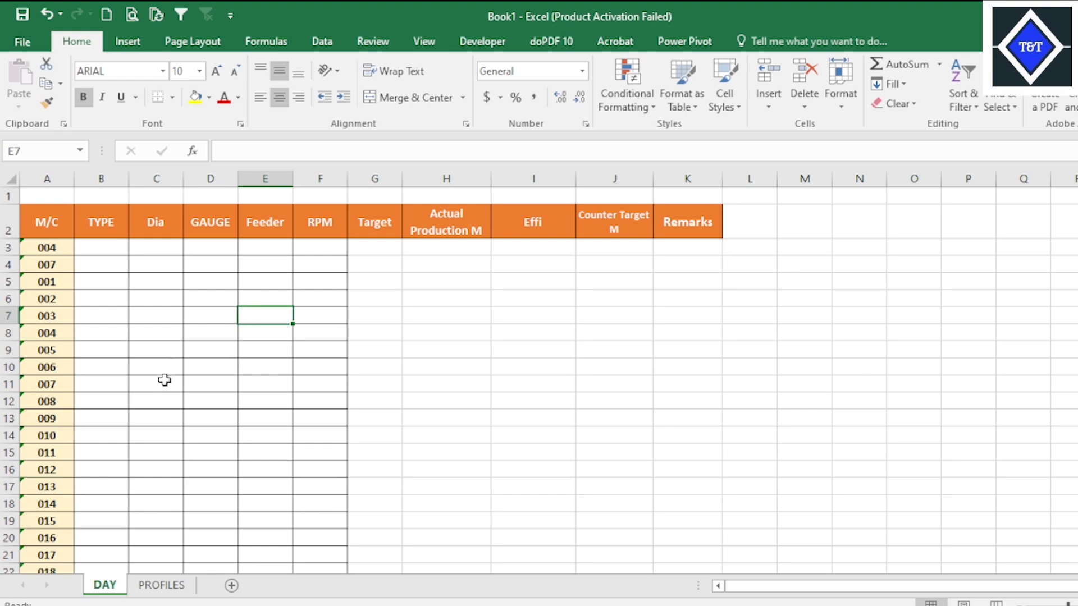
{"action": "left_click", "coordinate": [165, 384]}
{"action": "left_click", "coordinate": [224, 279]}
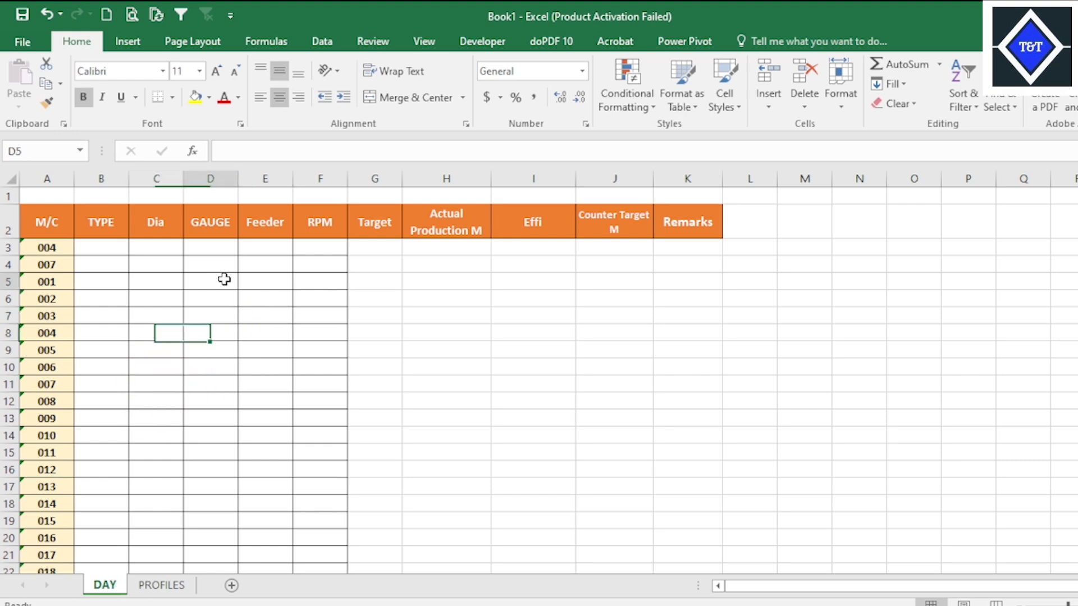
Save the workbook to the Desktop as CLASS 25(1) in Excel Workbook format.
{"action": "left_click", "coordinate": [21, 15]}
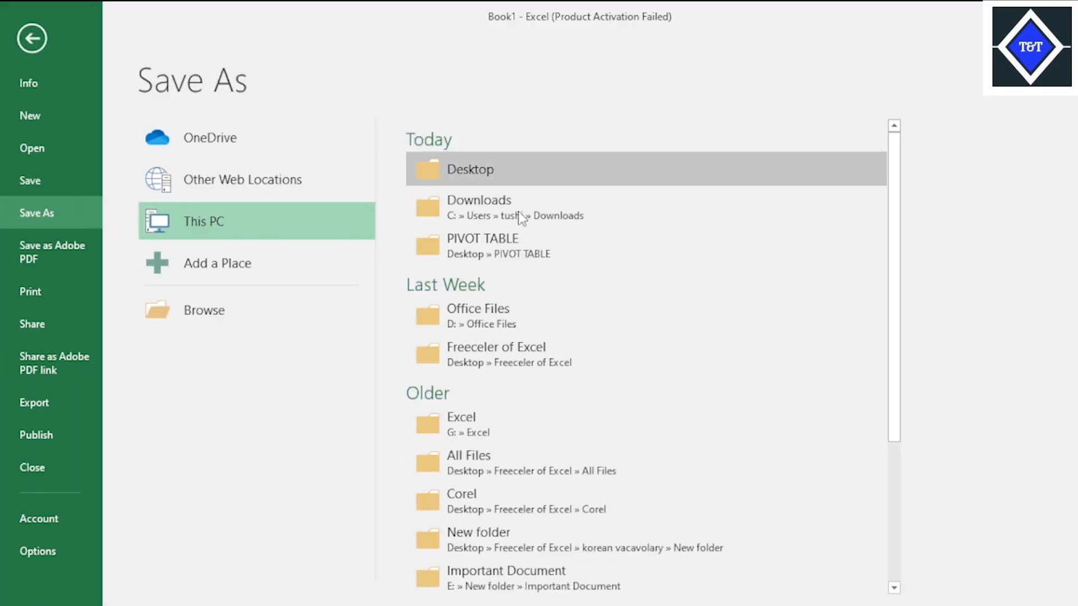
{"action": "left_click", "coordinate": [486, 175]}
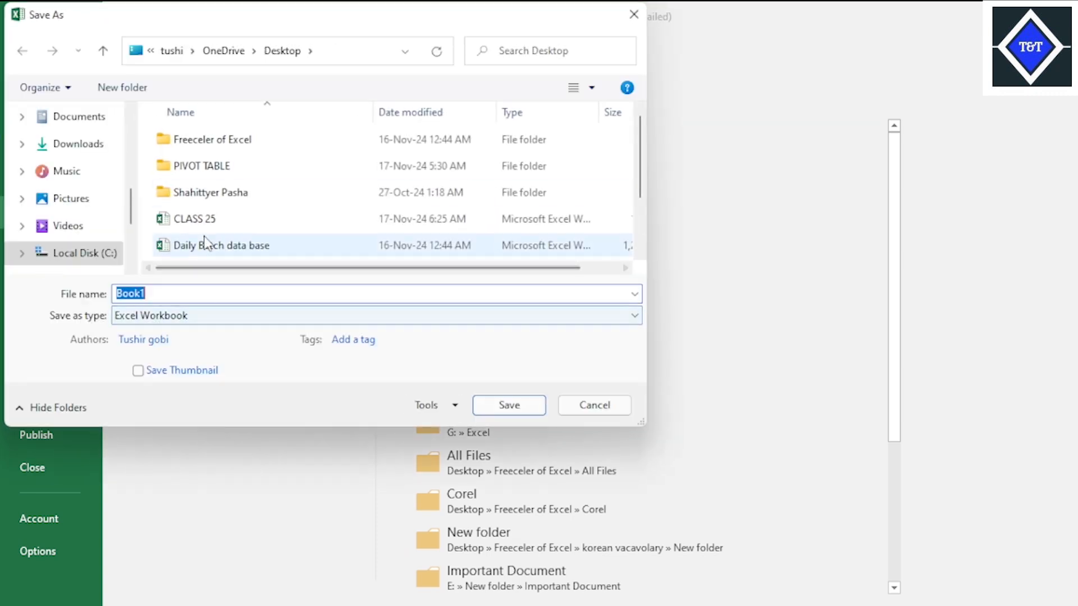
{"action": "left_click", "coordinate": [211, 218]}
{"action": "left_click", "coordinate": [189, 289]}
{"action": "left_click", "coordinate": [202, 293]}
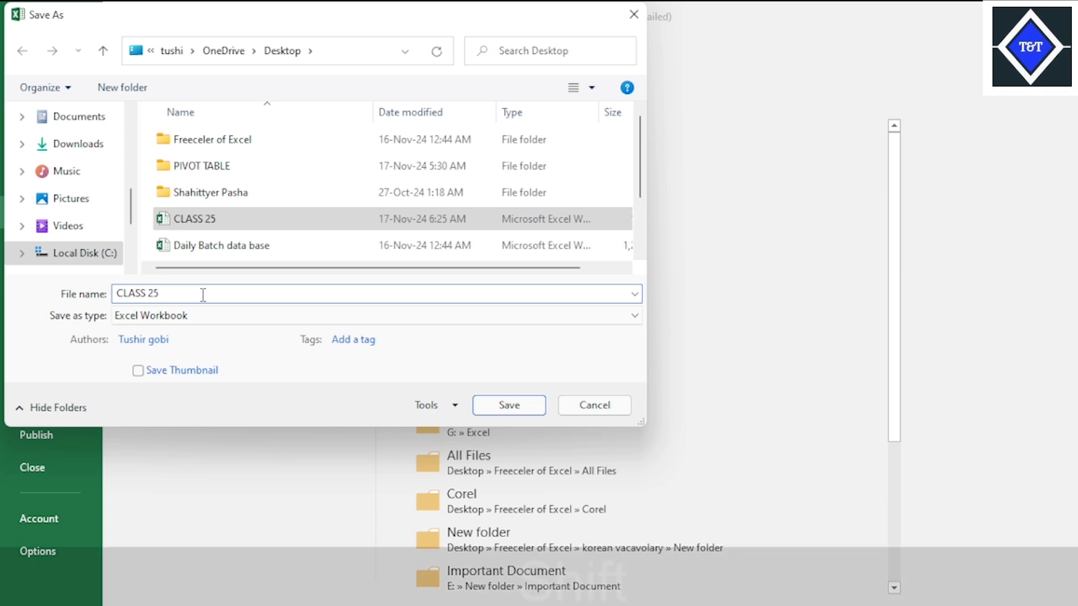
{"action": "type", "text": "("}
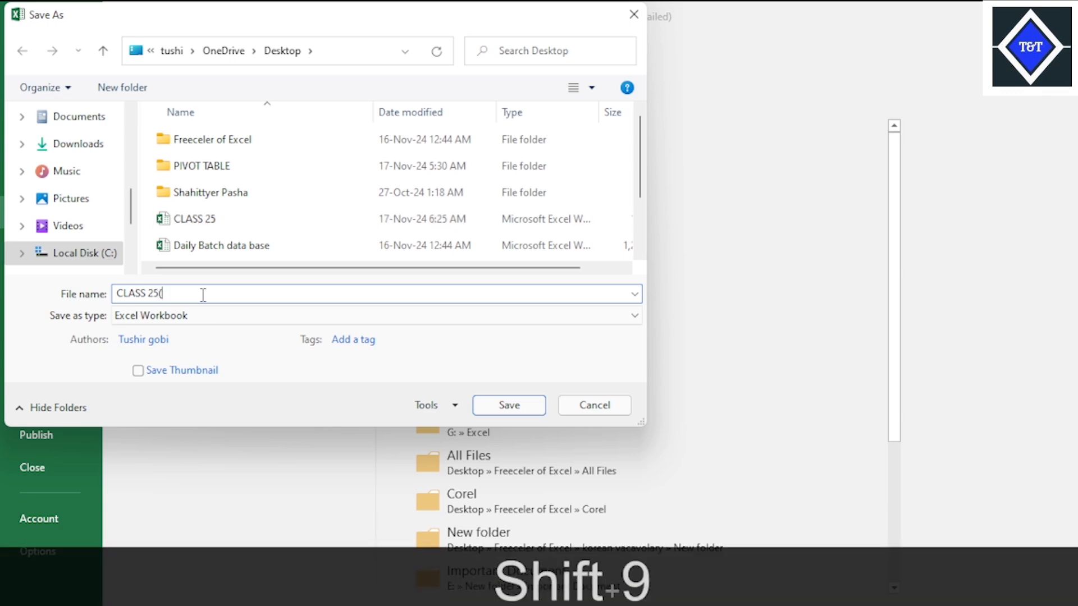
{"action": "type", "text": "1"}
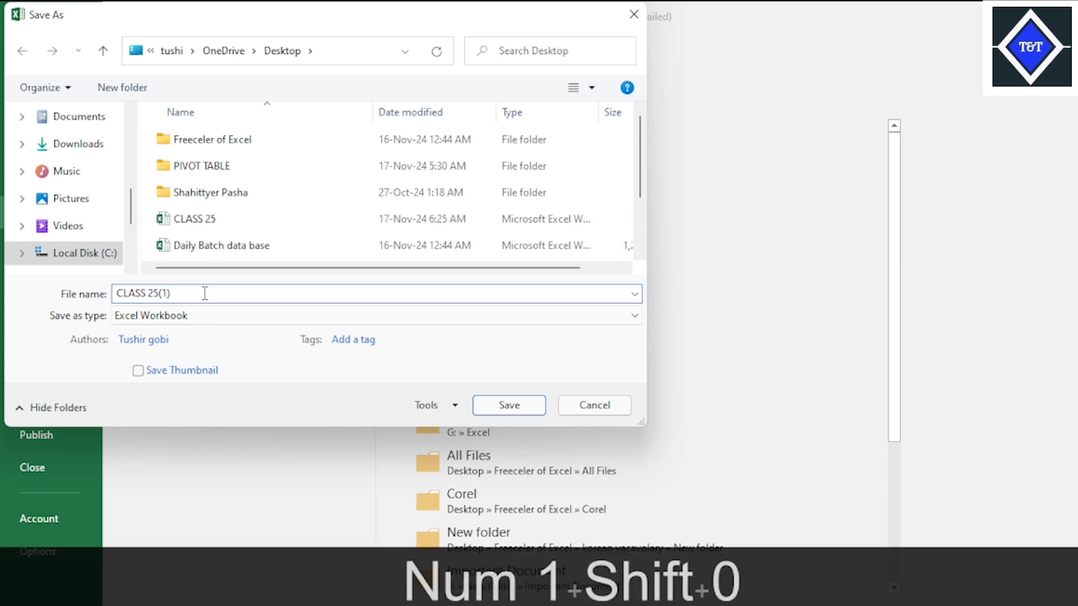
{"action": "key", "text": "Return"}
{"action": "left_click", "coordinate": [335, 283]}
{"action": "left_click", "coordinate": [512, 330]}
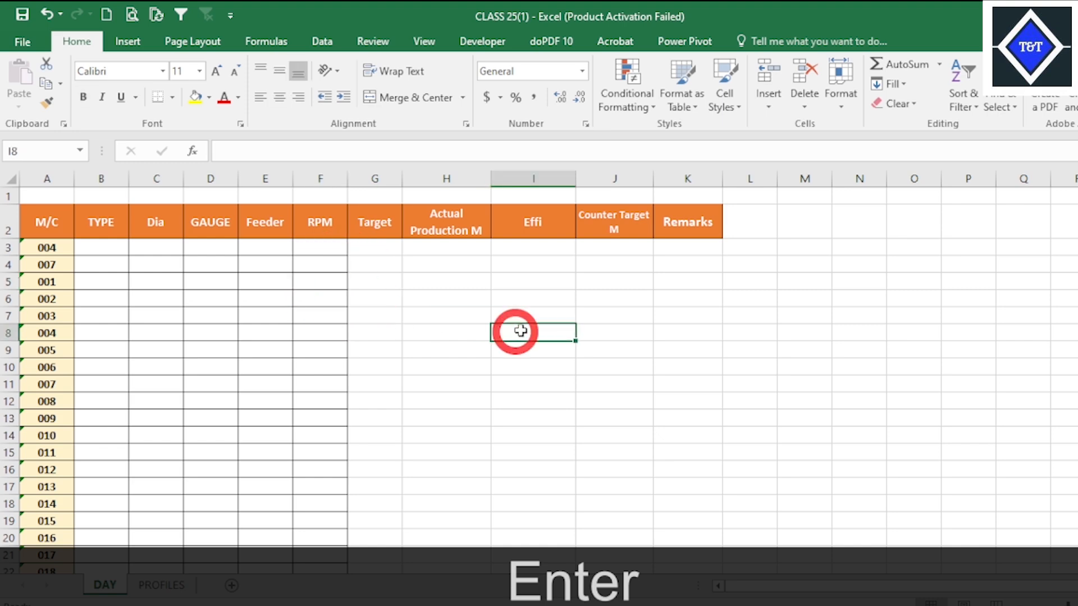
Fit the column width to the Counter Target M header and slightly widen the Remarks column on the DAY sheet.
{"action": "left_click", "coordinate": [616, 218]}
{"action": "double_click", "coordinate": [653, 179]}
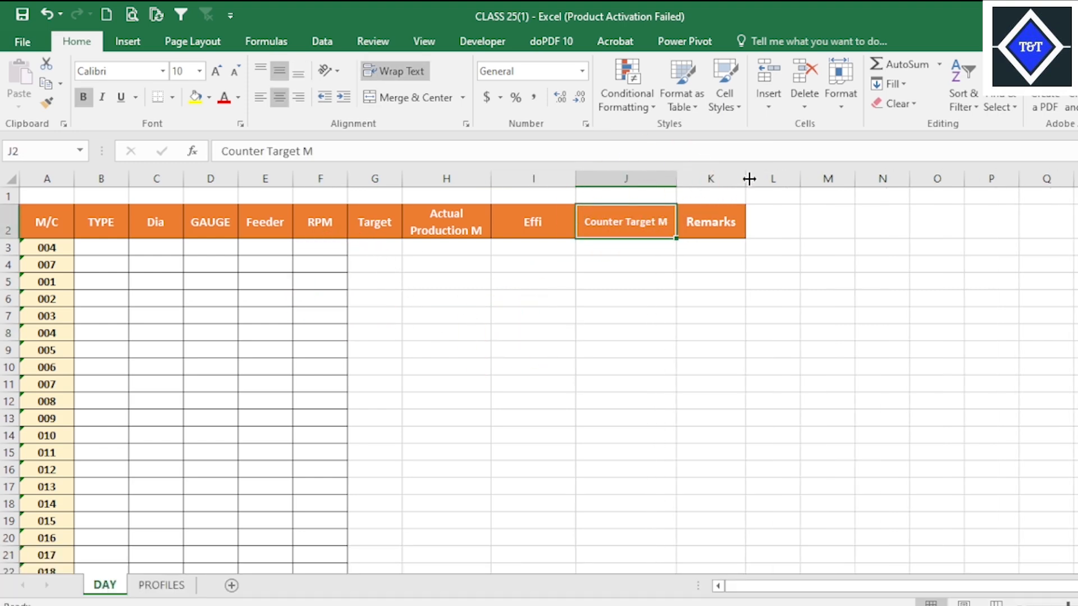
{"action": "left_click_drag", "start_coordinate": [749, 179], "coordinate": [752, 179]}
Change the Effi header in I2 of the DAY sheet to Eff (%).
{"action": "left_click", "coordinate": [558, 222]}
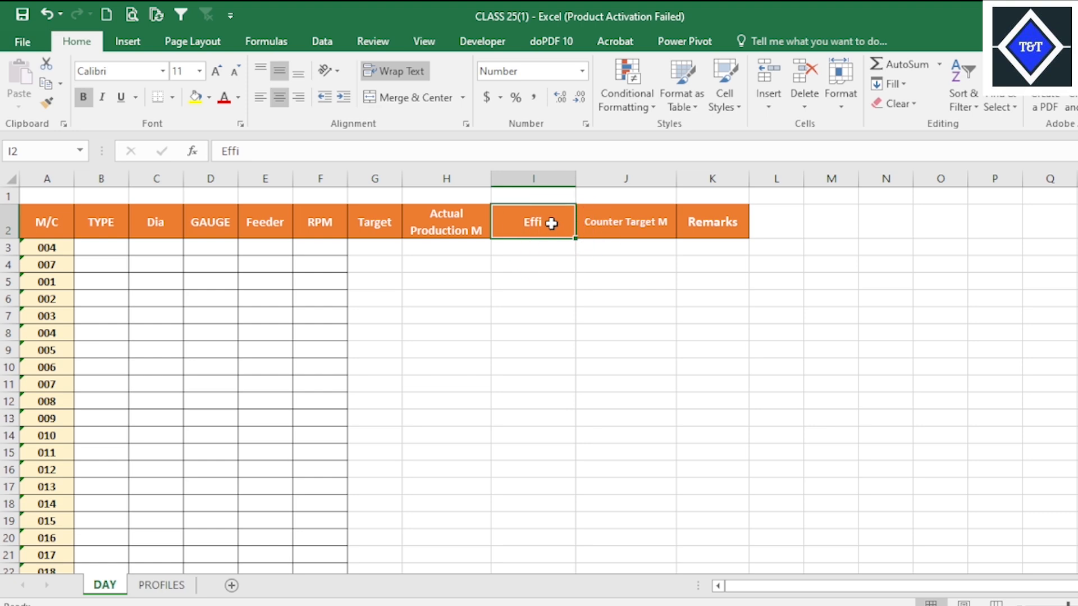
{"action": "double_click", "coordinate": [546, 223]}
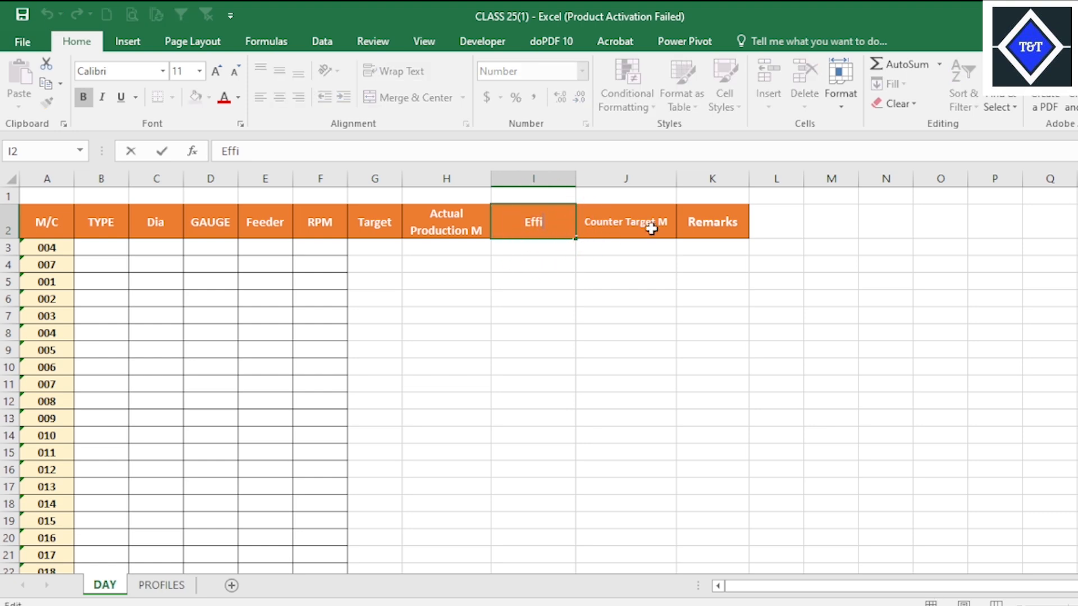
{"action": "key", "text": "BackSpace"}
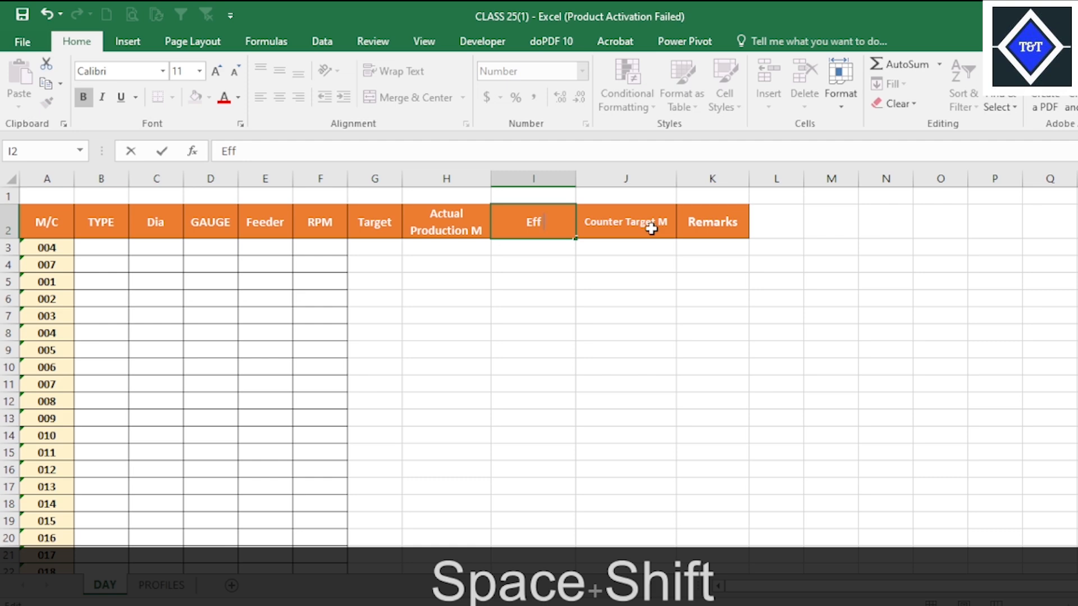
{"action": "key", "text": "shift"}
{"action": "type", "text": "("}
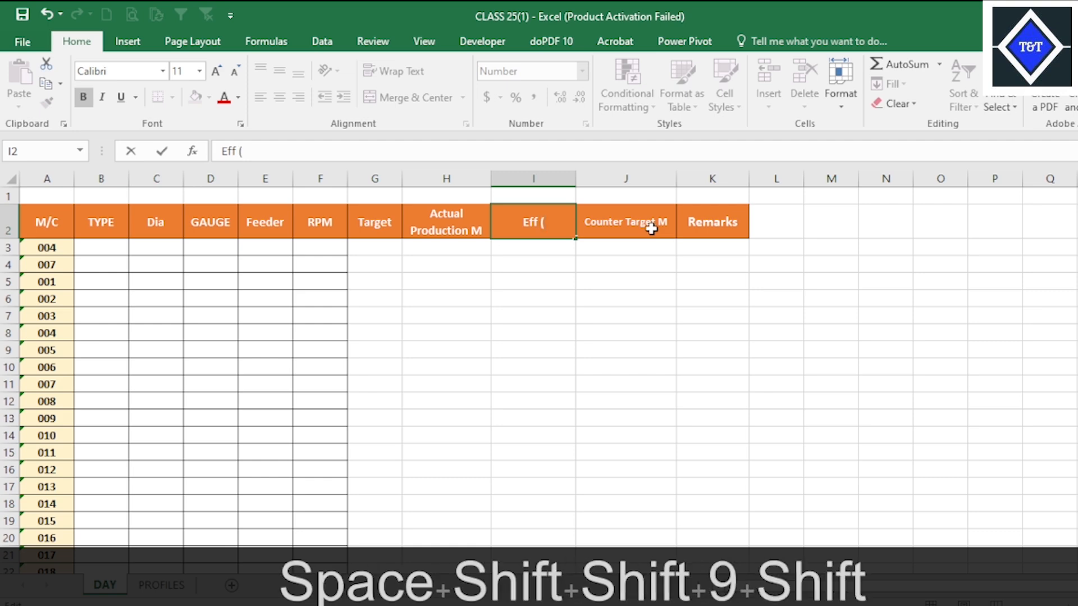
{"action": "type", "text": "%)"}
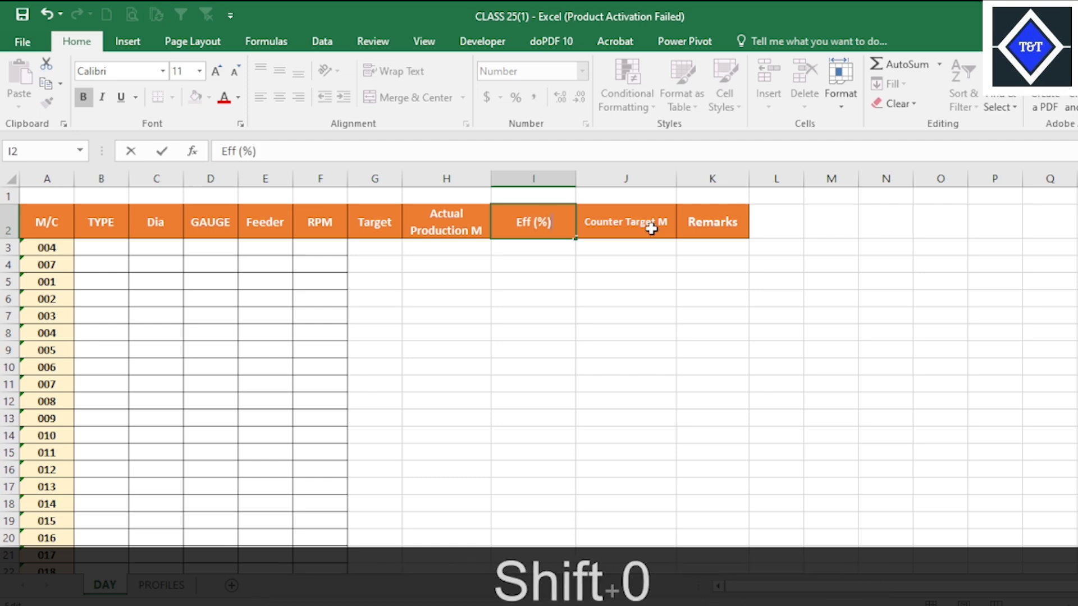
{"action": "left_click", "coordinate": [542, 371]}
{"action": "left_click", "coordinate": [539, 335]}
{"action": "left_click", "coordinate": [456, 312]}
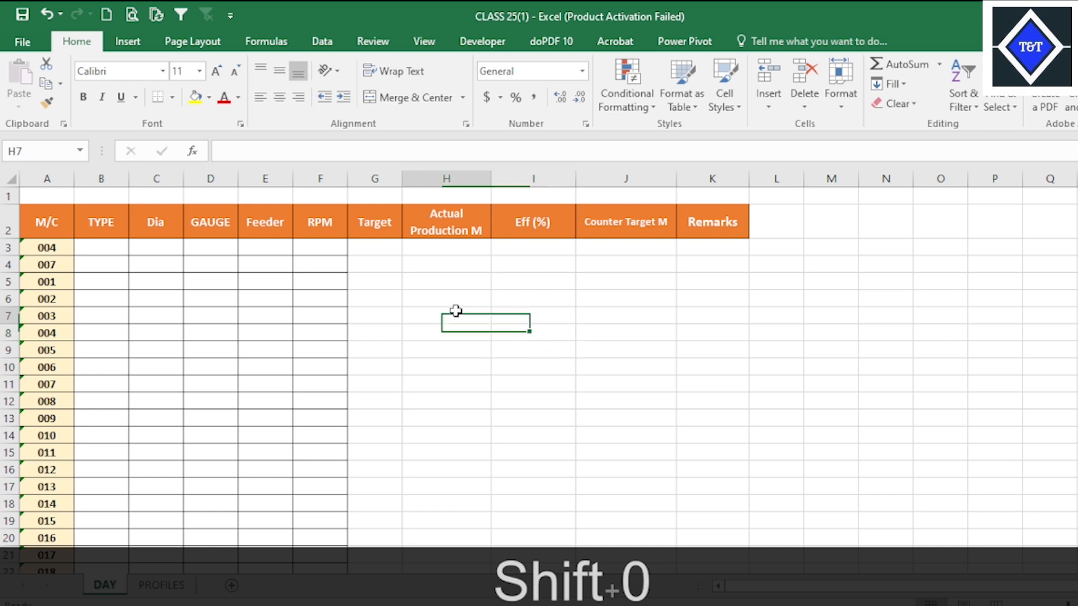
{"action": "left_click", "coordinate": [113, 245]}
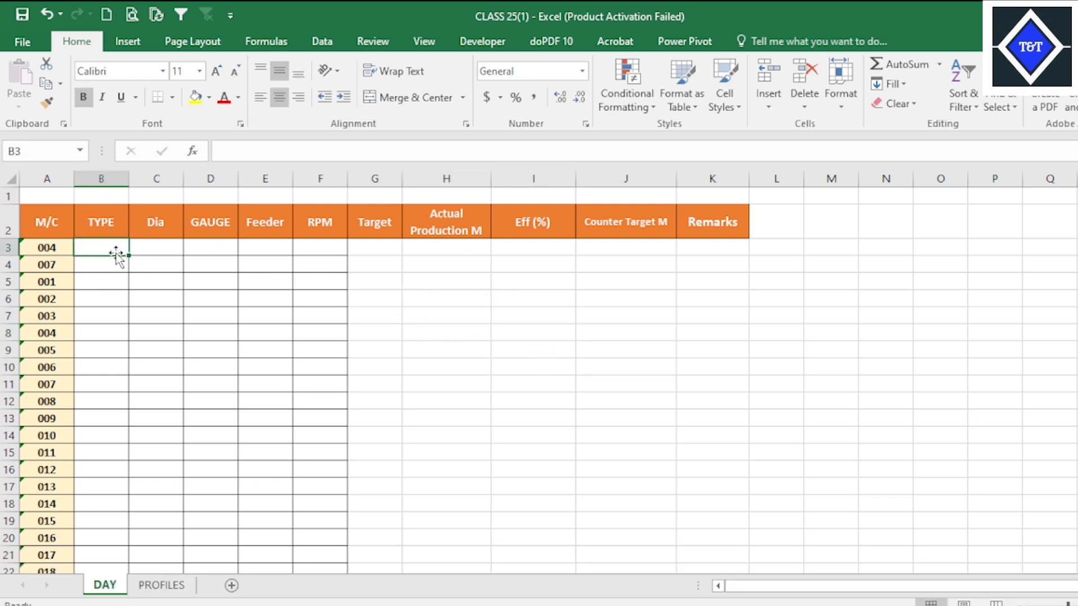
{"action": "left_click", "coordinate": [320, 365]}
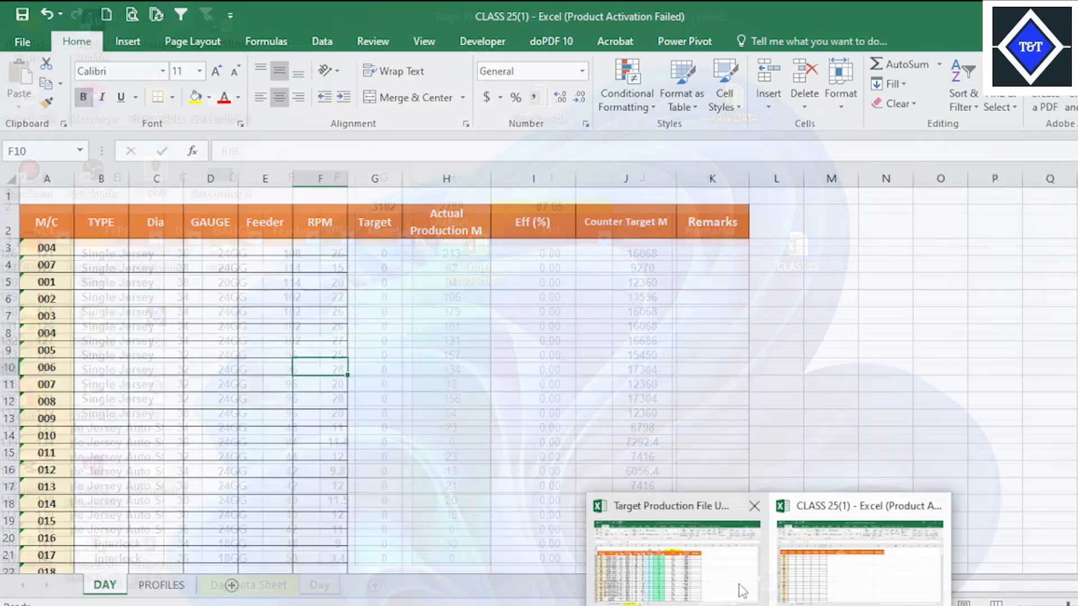
Switch to the Target Production File UPDATE workbook and examine the Target, Actual Production, Effi and Counter Target M formulas on the Day sheet.
{"action": "left_click", "coordinate": [739, 584]}
{"action": "left_click", "coordinate": [384, 253]}
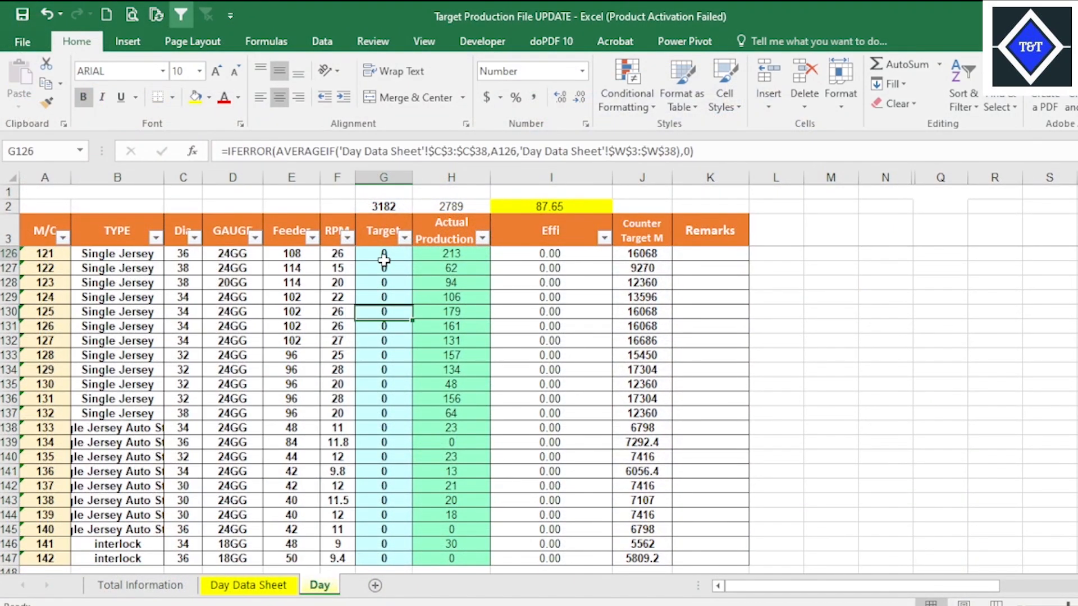
{"action": "left_click", "coordinate": [452, 253]}
{"action": "left_click", "coordinate": [545, 251]}
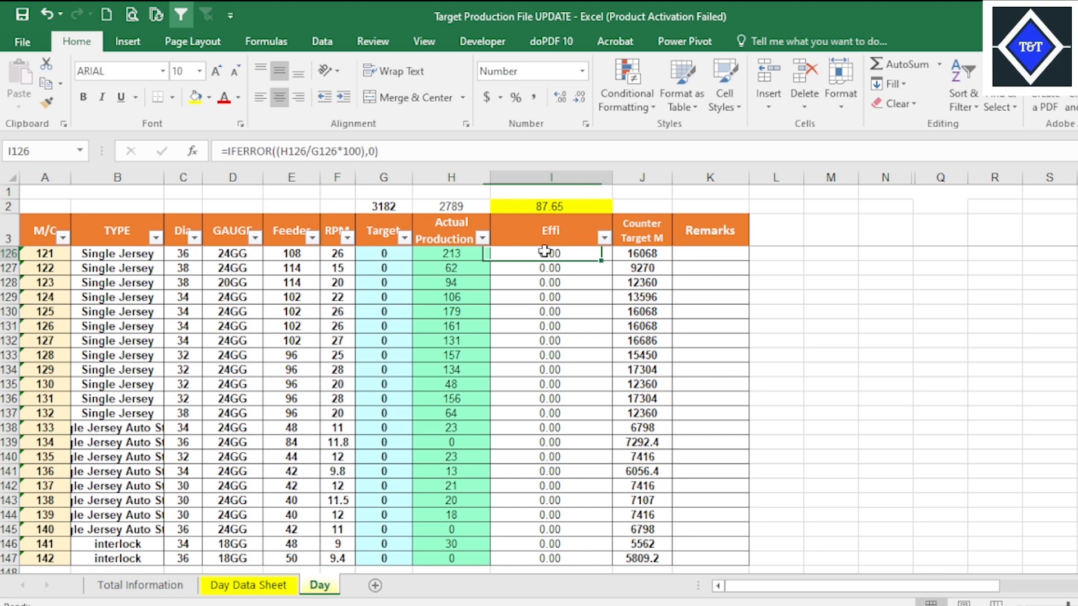
{"action": "left_click", "coordinate": [647, 253]}
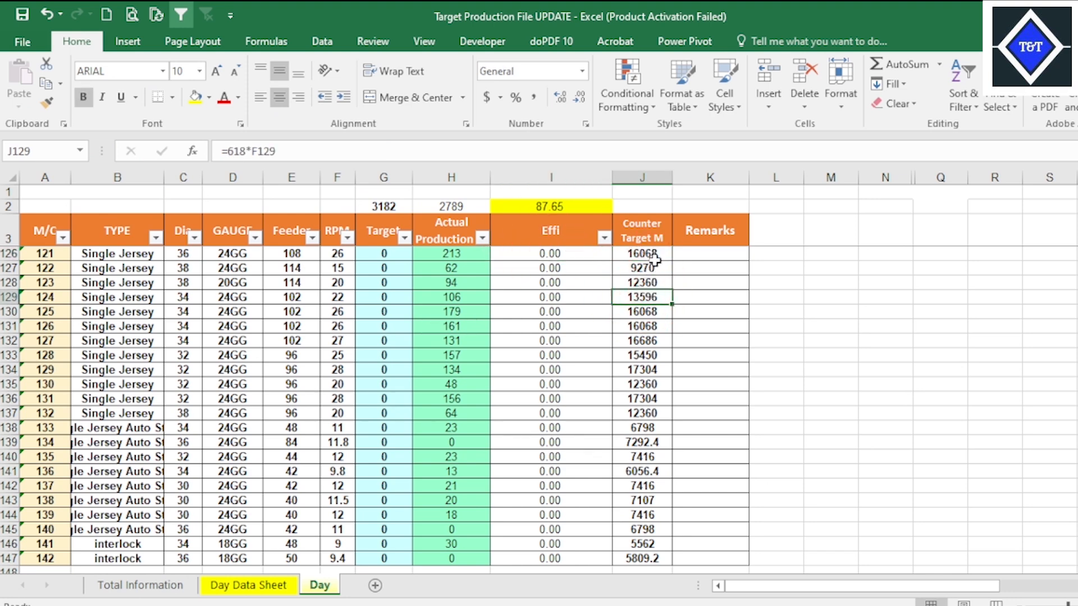
{"action": "left_click", "coordinate": [654, 282]}
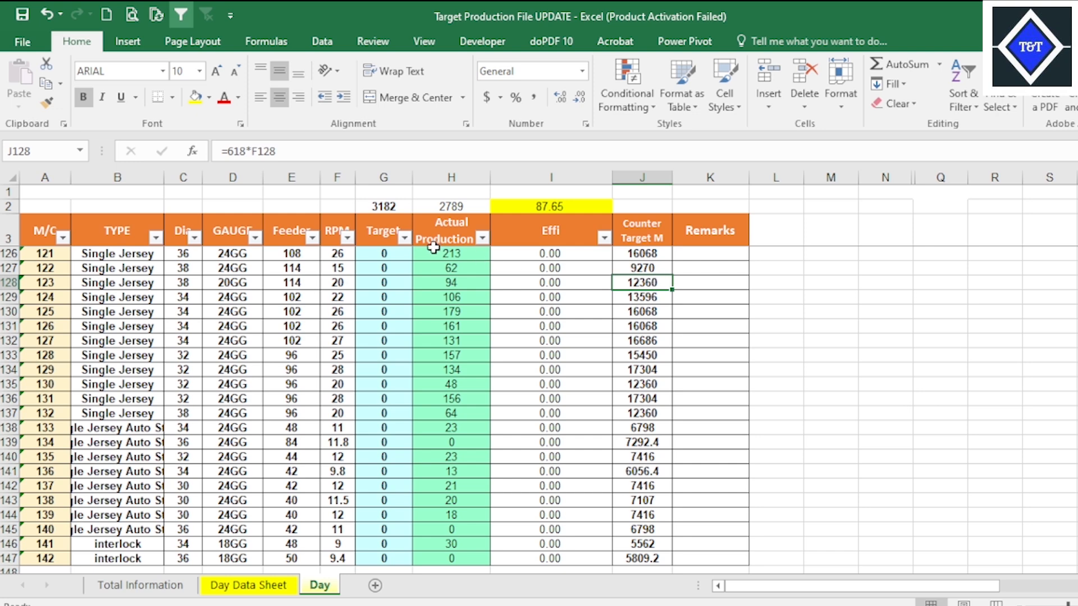
{"action": "left_click", "coordinate": [471, 250]}
{"action": "left_click", "coordinate": [628, 251]}
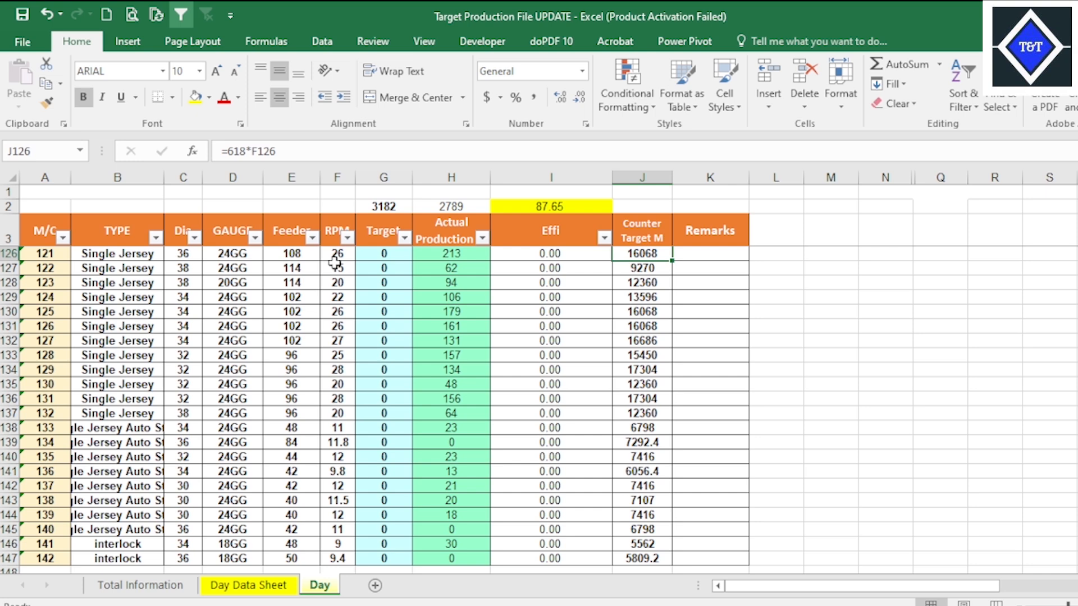
Return to the CLASS 25(1) workbook and enter the Counter Target M formula =F3*618 in J3 of the DAY sheet.
{"action": "mouse_move", "coordinate": [769, 605]}
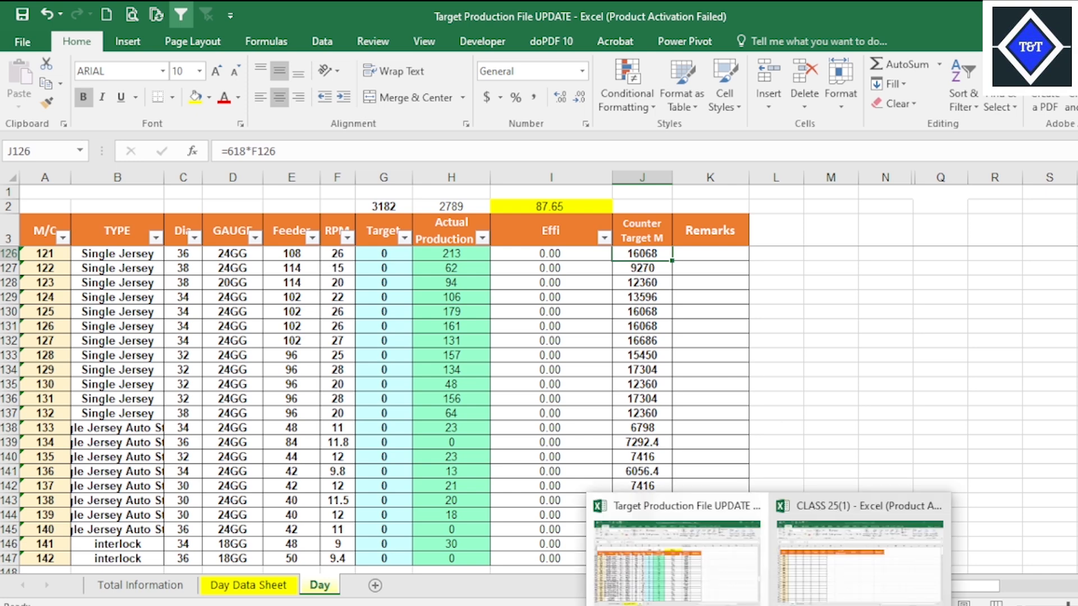
{"action": "left_click", "coordinate": [847, 584]}
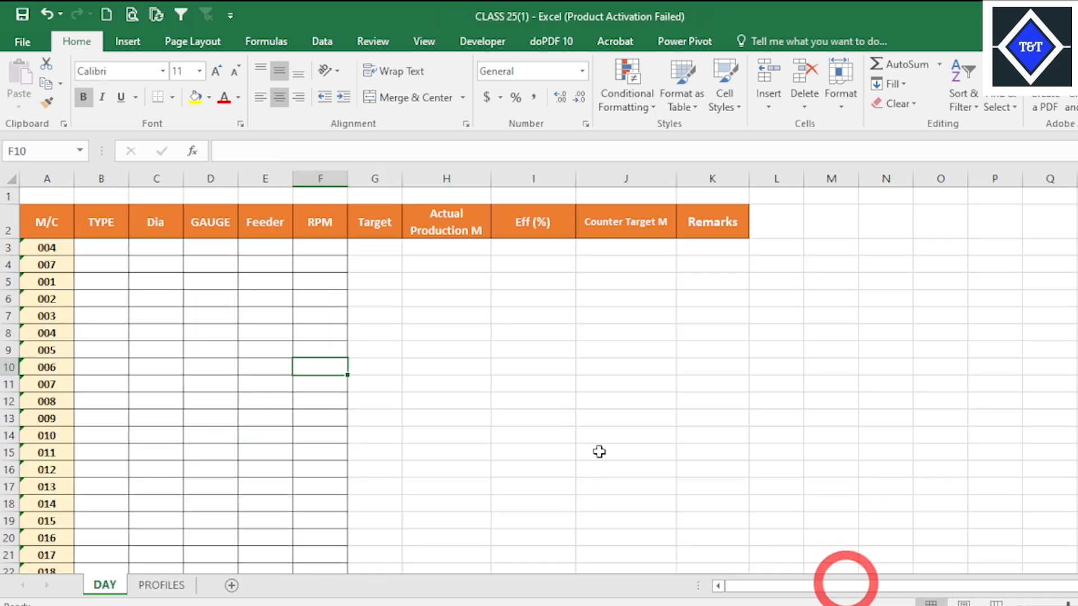
{"action": "left_click", "coordinate": [583, 249]}
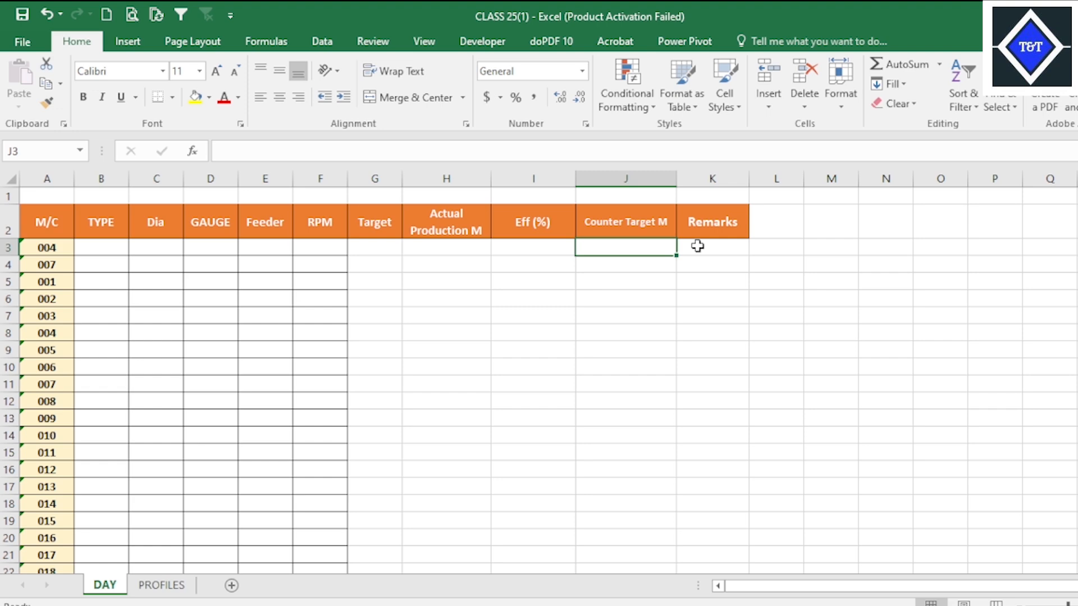
{"action": "type", "text": "="}
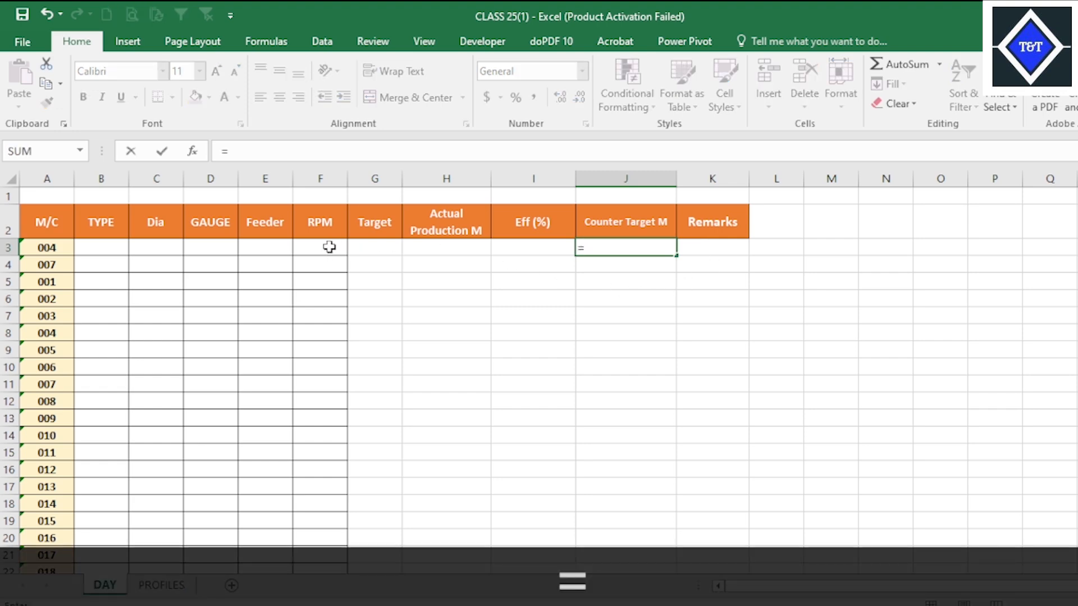
{"action": "left_click", "coordinate": [329, 247]}
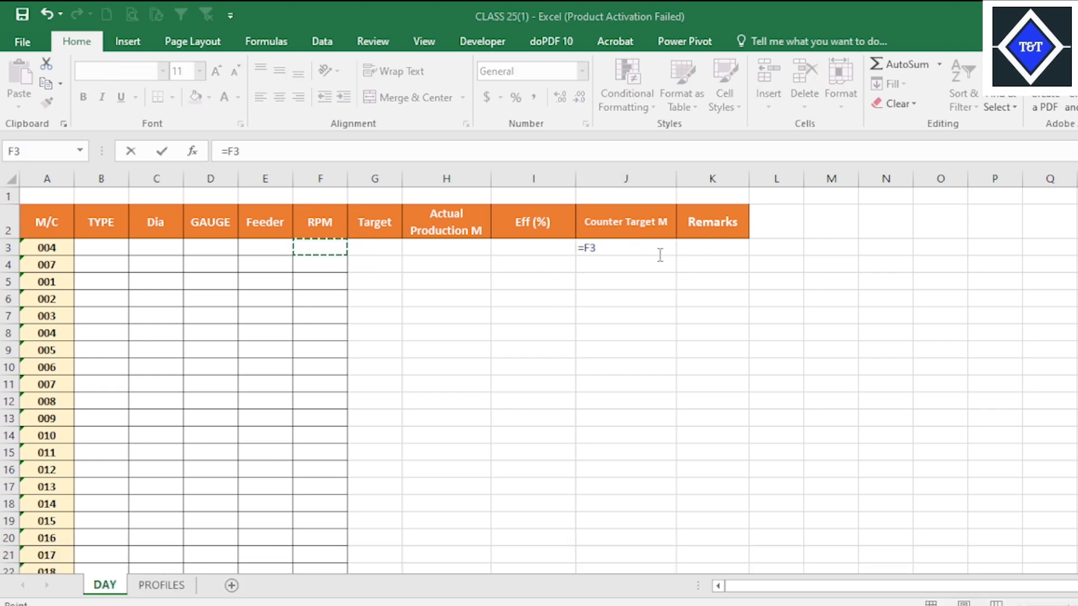
{"action": "type", "text": "*6"}
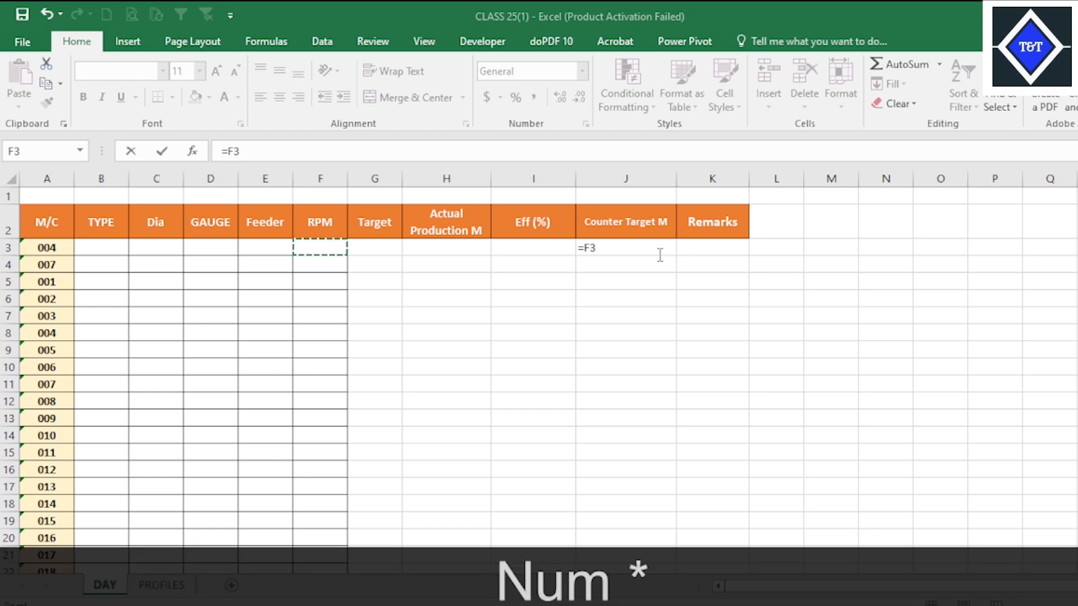
{"action": "type", "text": "18"}
{"action": "key", "text": "Return"}
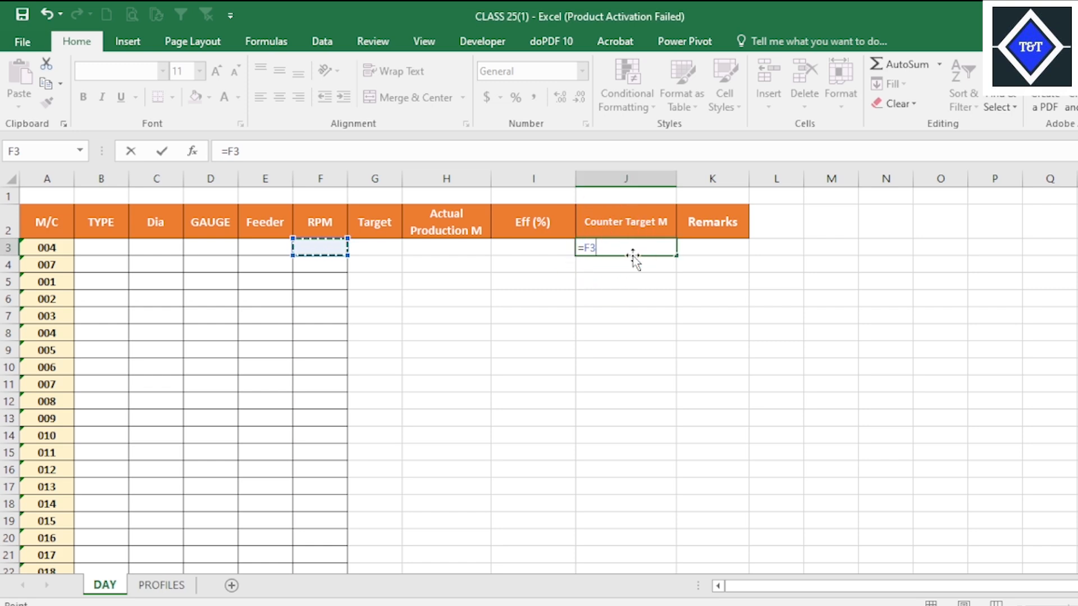
{"action": "type", "text": "*"}
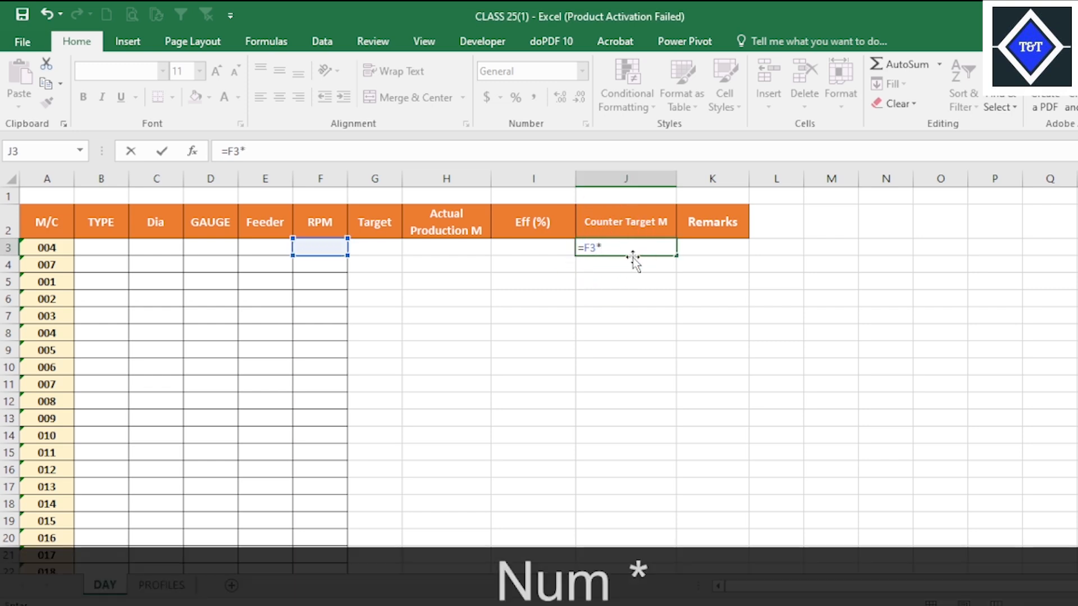
{"action": "type", "text": "618"}
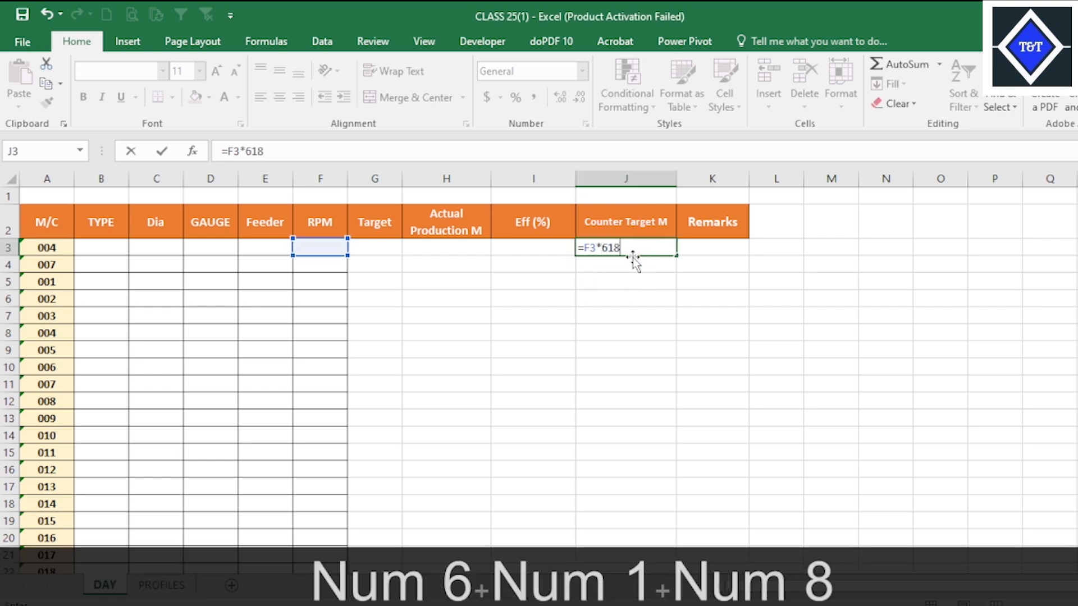
{"action": "key", "text": "Return"}
{"action": "left_click", "coordinate": [636, 248]}
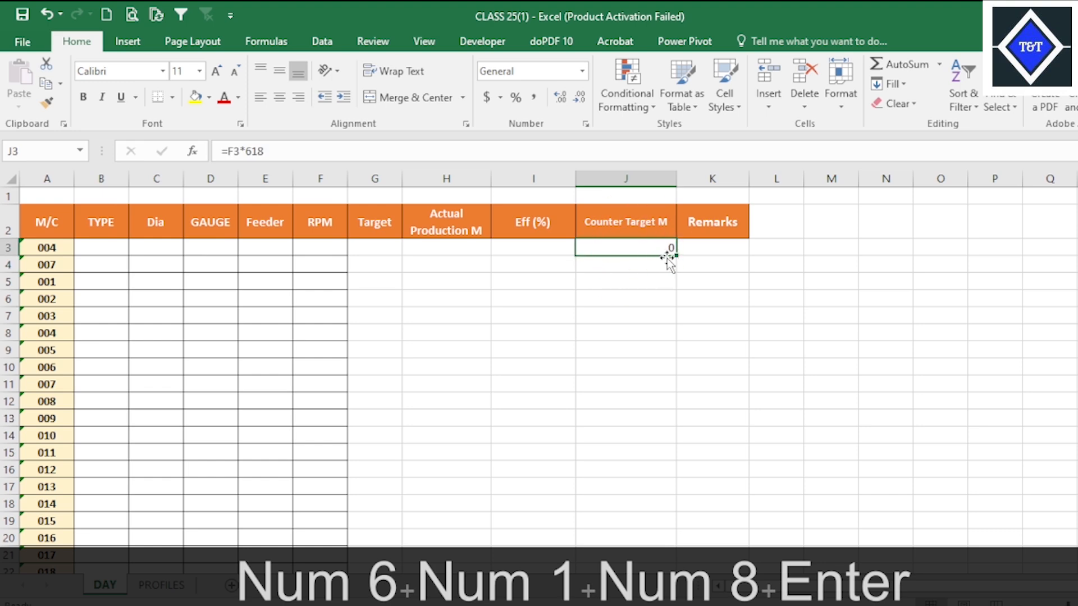
Fill the J3 formula down the Counter Target M column for all machines and center the values horizontally.
{"action": "double_click", "coordinate": [675, 253]}
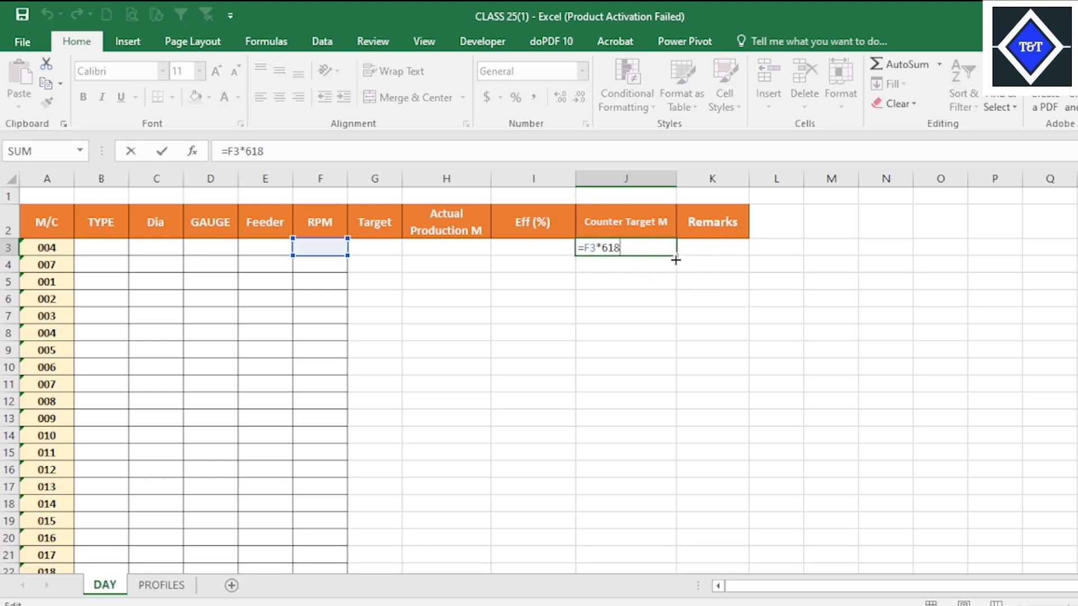
{"action": "double_click", "coordinate": [675, 255]}
{"action": "scroll", "coordinate": [707, 365], "scroll_direction": "down", "scroll_amount": 20}
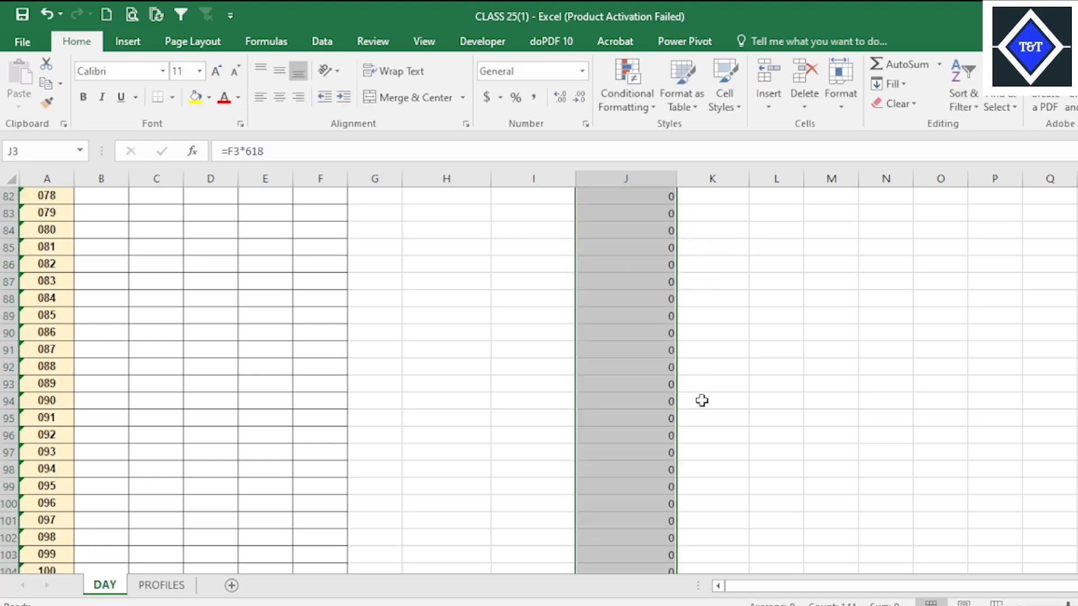
{"action": "scroll", "coordinate": [701, 400], "scroll_direction": "down", "scroll_amount": 20}
{"action": "scroll", "coordinate": [515, 320], "scroll_direction": "up", "scroll_amount": 20}
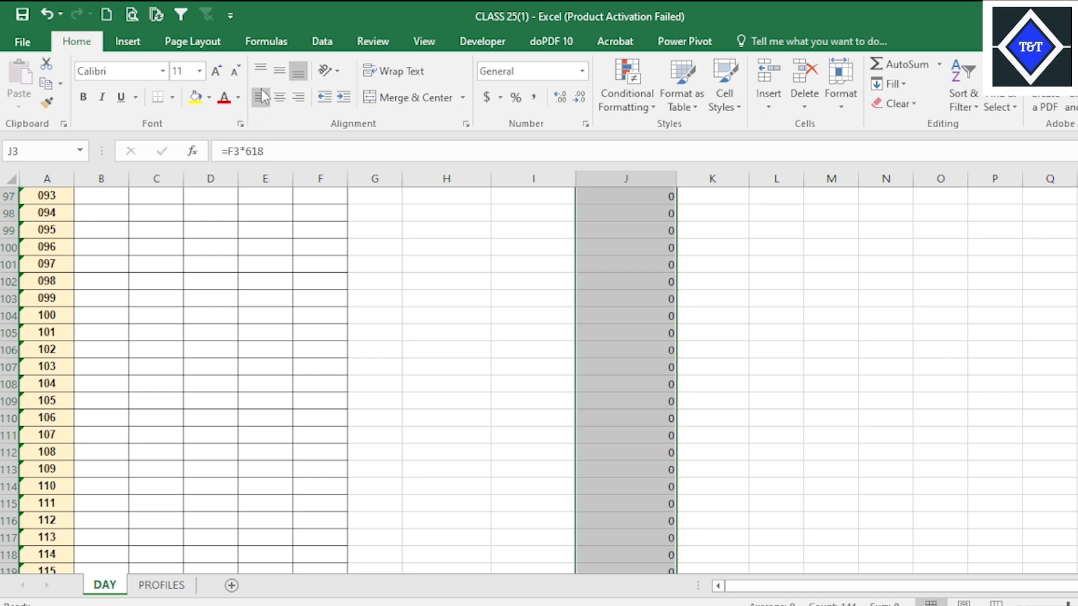
{"action": "left_click", "coordinate": [279, 97]}
{"action": "scroll", "coordinate": [393, 252], "scroll_direction": "up", "scroll_amount": 20}
Review the Target, Actual Production M, Eff (%) and Counter Target M columns on the DAY sheet.
{"action": "left_click", "coordinate": [586, 197]}
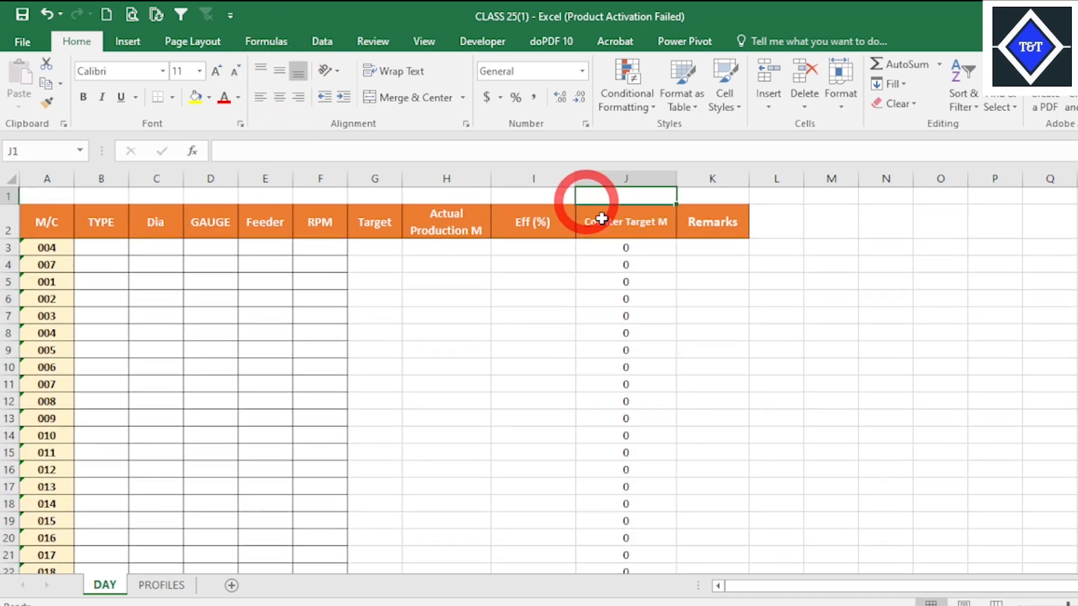
{"action": "left_click", "coordinate": [600, 219]}
{"action": "left_click", "coordinate": [266, 263]}
{"action": "left_click", "coordinate": [449, 233]}
{"action": "left_click", "coordinate": [370, 250]}
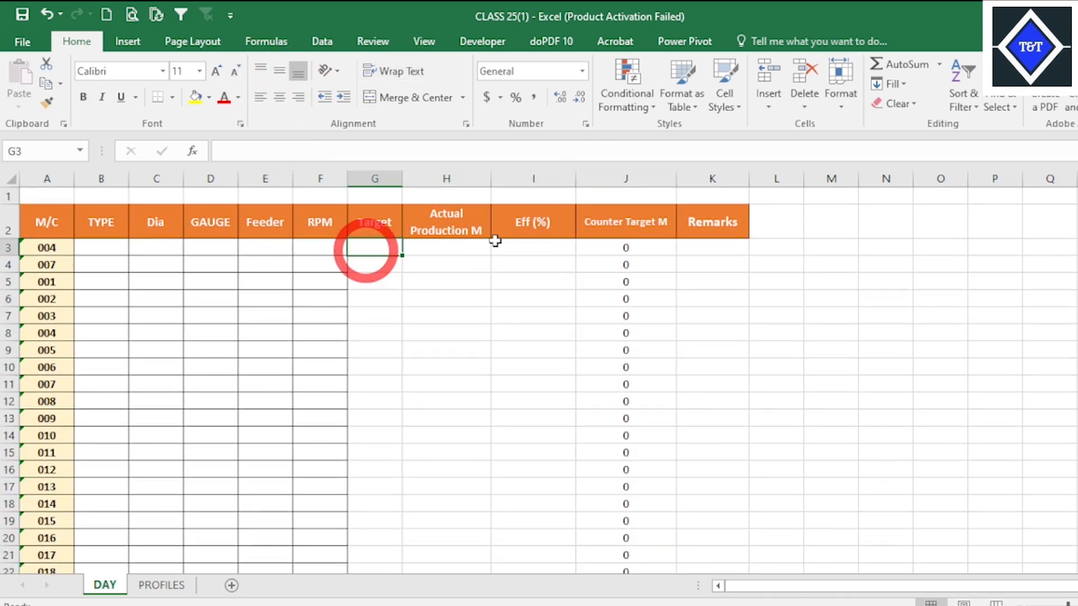
{"action": "left_click", "coordinate": [536, 246]}
{"action": "left_click", "coordinate": [534, 280]}
{"action": "left_click", "coordinate": [525, 250]}
{"action": "left_click", "coordinate": [647, 220]}
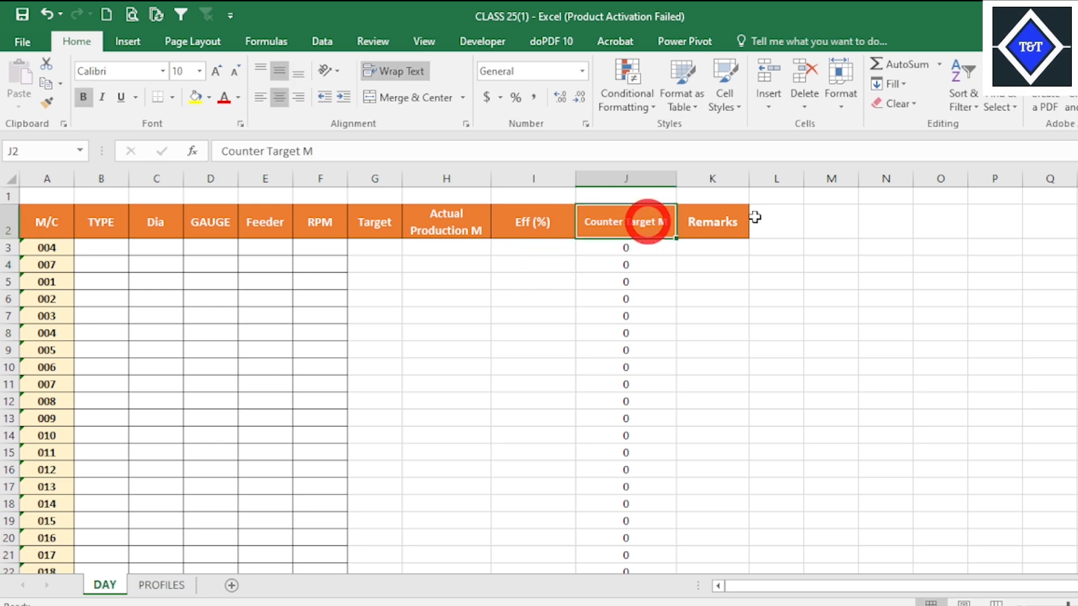
{"action": "left_click", "coordinate": [755, 217]}
{"action": "left_click", "coordinate": [553, 228]}
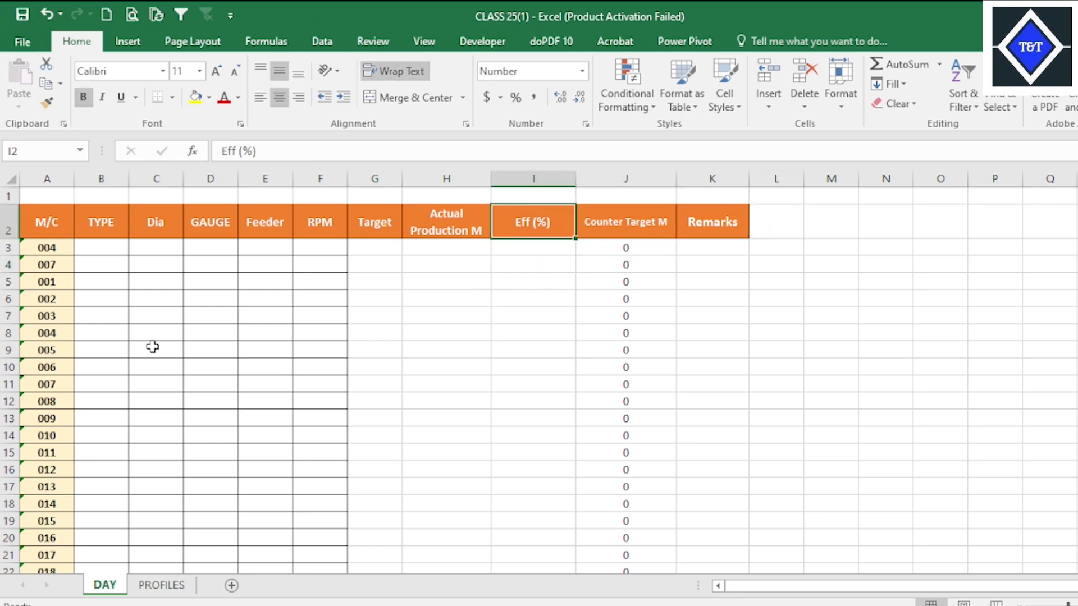
Compare the TYPE to RPM columns on DAY with the first machine's data, B2 through F2, on the PROFILES sheet.
{"action": "left_click", "coordinate": [155, 316]}
{"action": "left_click", "coordinate": [231, 260]}
{"action": "left_click", "coordinate": [301, 250]}
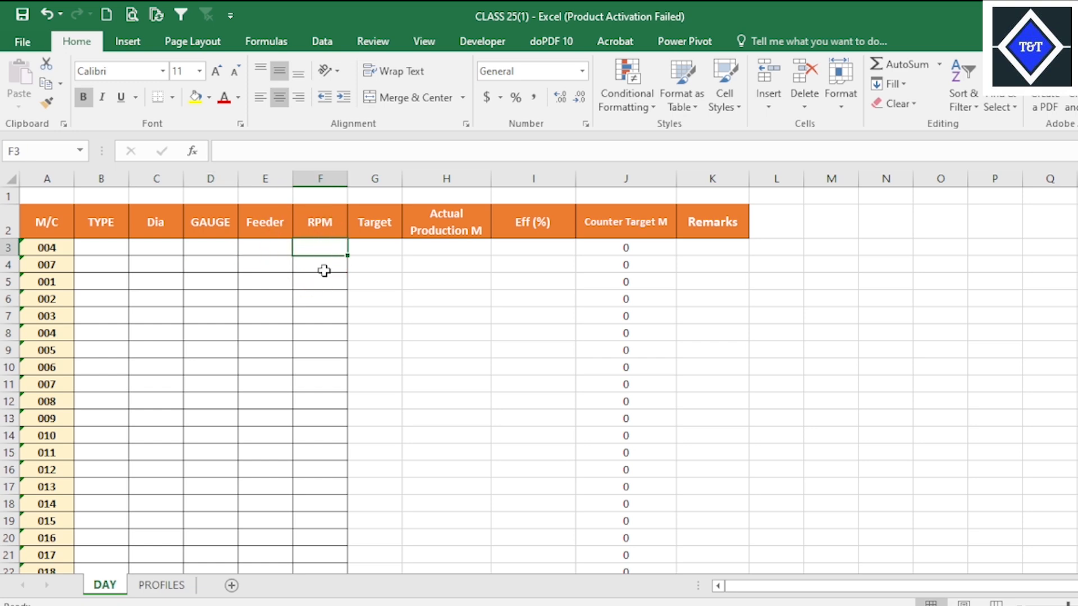
{"action": "left_click", "coordinate": [161, 585]}
{"action": "left_click", "coordinate": [268, 317]}
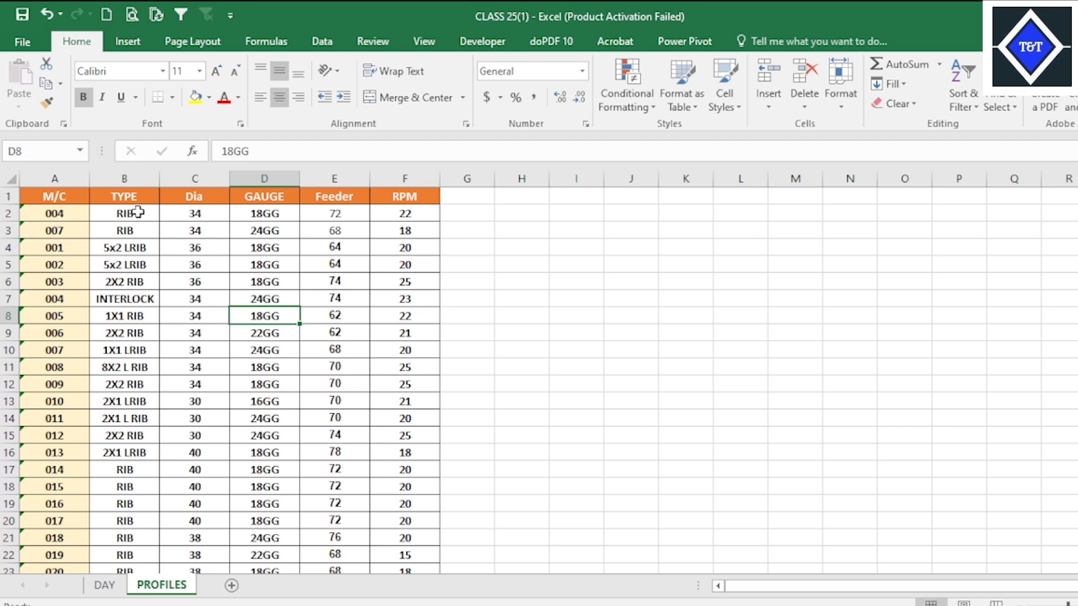
{"action": "left_click_drag", "start_coordinate": [137, 212], "coordinate": [432, 214]}
{"action": "left_click", "coordinate": [263, 418]}
{"action": "left_click", "coordinate": [112, 586]}
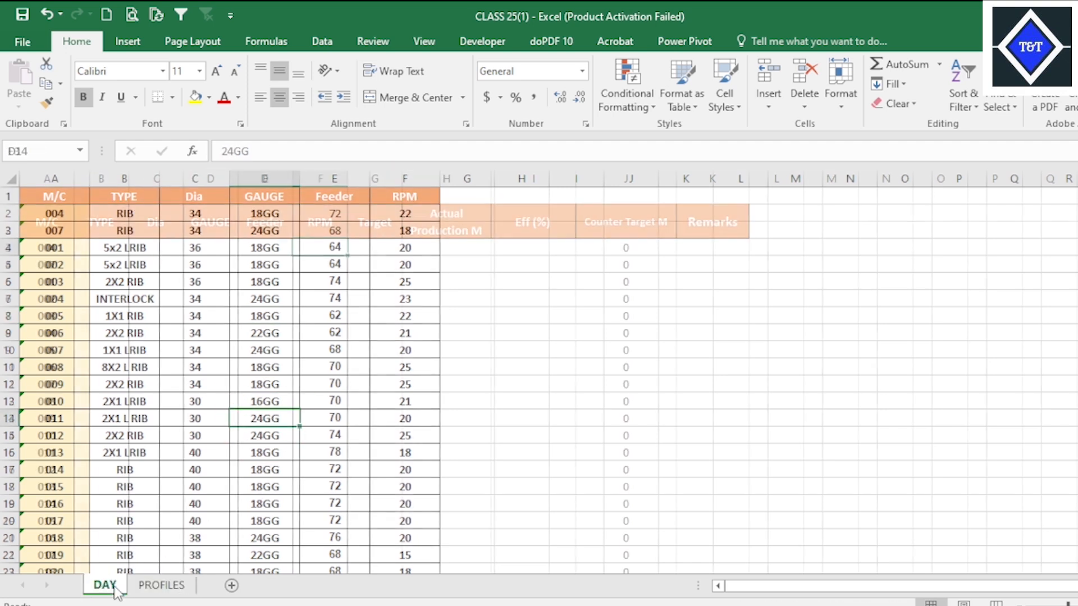
{"action": "left_click", "coordinate": [409, 317]}
{"action": "left_click", "coordinate": [320, 248]}
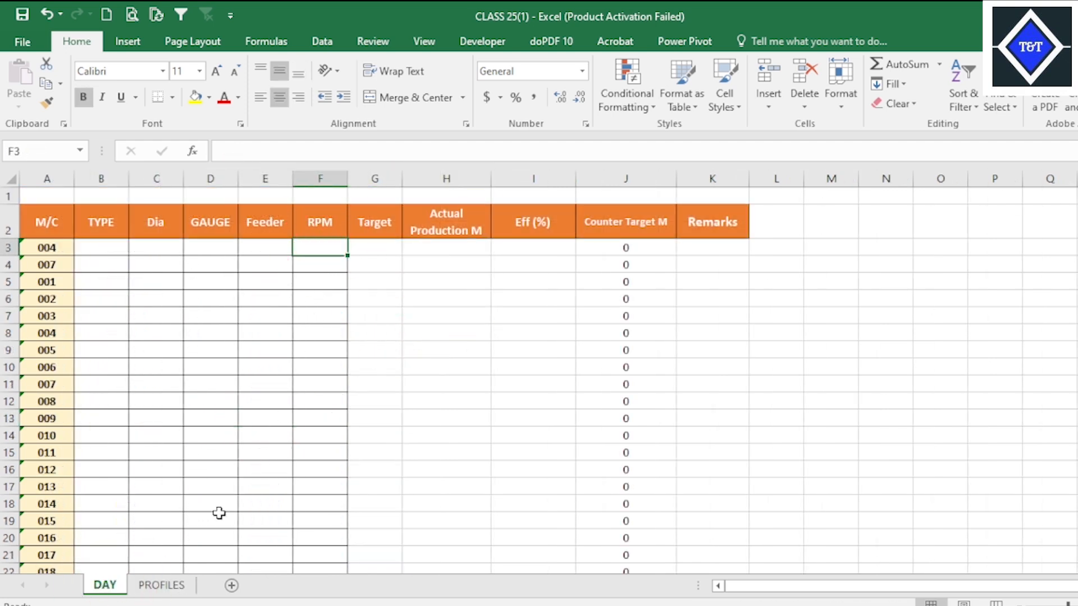
Check the PROFILES sheet, switch to the Target Production File UPDATE workbook and examine the TYPE, GAUGE, Feeder and RPM columns on Day.
{"action": "left_click", "coordinate": [162, 586]}
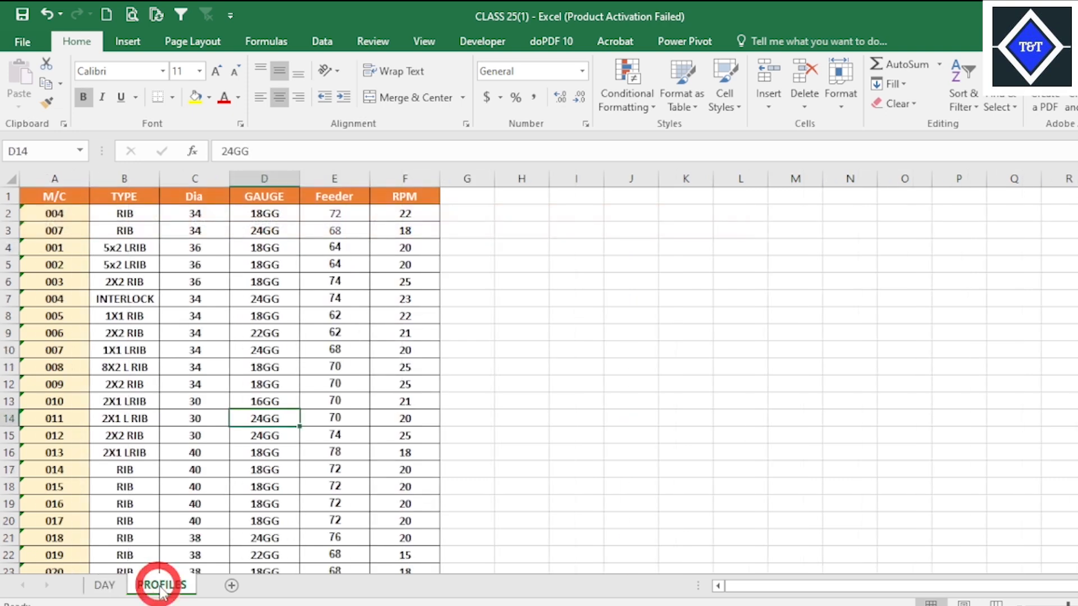
{"action": "left_click", "coordinate": [105, 585]}
{"action": "mouse_move", "coordinate": [769, 604]}
{"action": "left_click", "coordinate": [676, 556]}
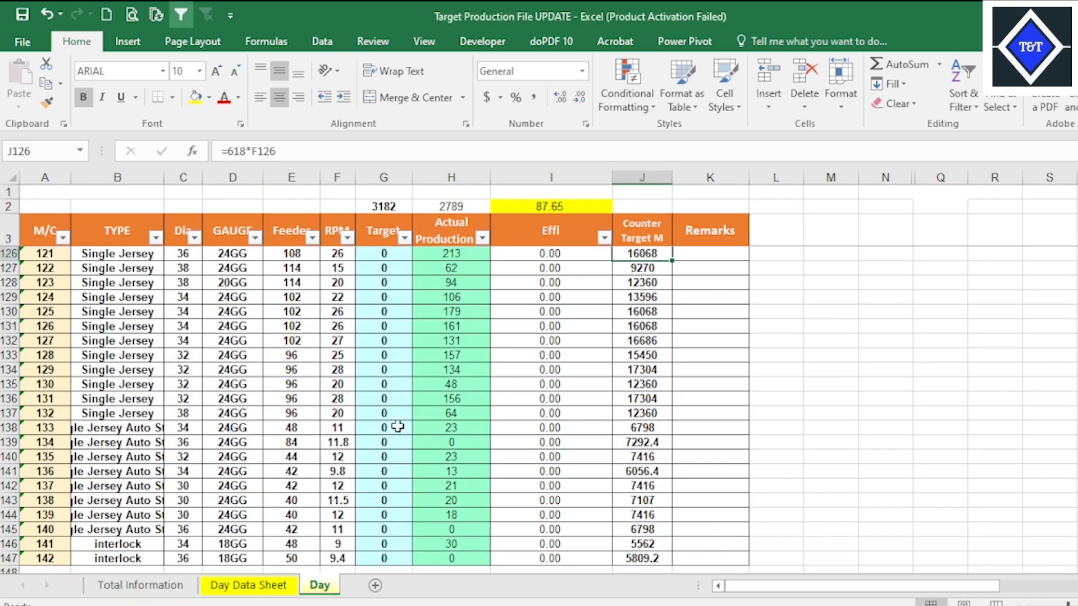
{"action": "left_click", "coordinate": [335, 355]}
{"action": "left_click", "coordinate": [307, 283]}
{"action": "left_click", "coordinate": [290, 297]}
{"action": "left_click", "coordinate": [233, 268]}
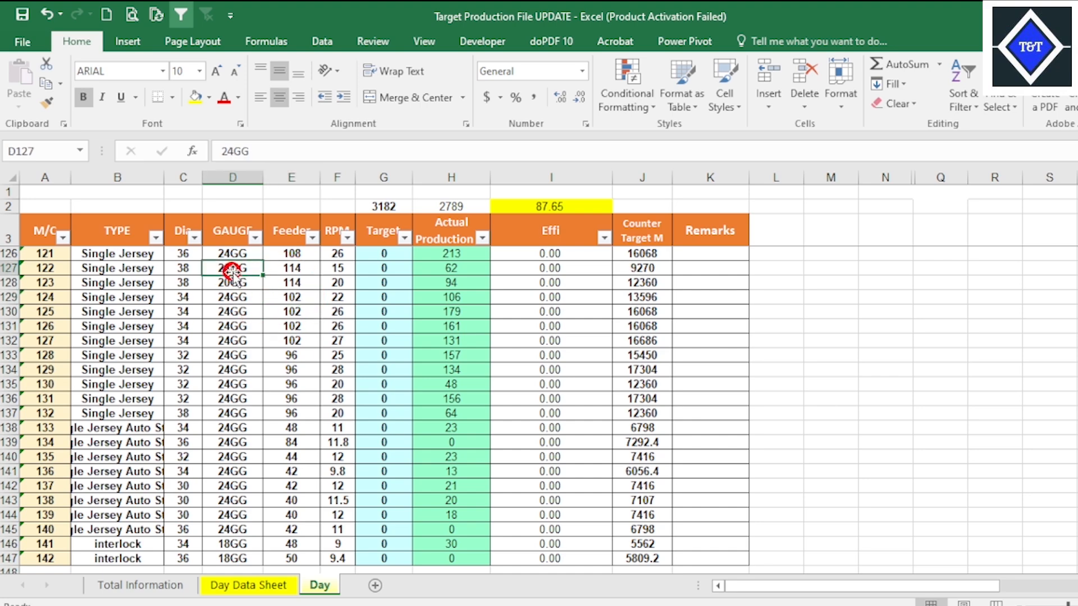
{"action": "left_click", "coordinate": [231, 295]}
{"action": "left_click", "coordinate": [130, 278]}
{"action": "left_click", "coordinate": [128, 255]}
{"action": "left_click", "coordinate": [243, 253]}
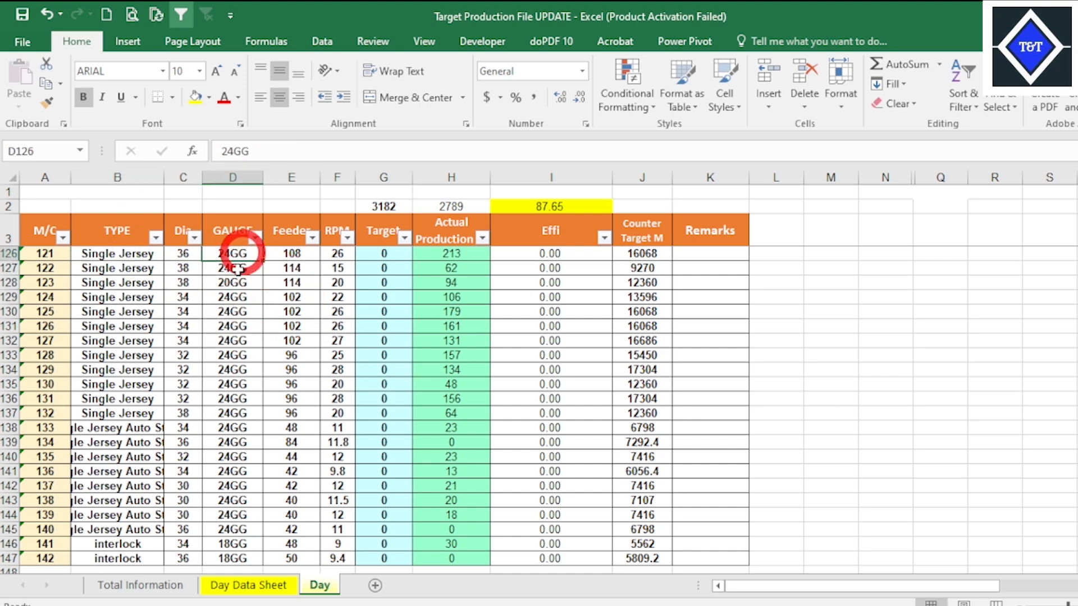
{"action": "left_click", "coordinate": [110, 280]}
{"action": "left_click", "coordinate": [125, 384]}
{"action": "scroll", "coordinate": [184, 404], "scroll_direction": "down", "scroll_amount": 7}
{"action": "scroll", "coordinate": [207, 378], "scroll_direction": "up", "scroll_amount": 20}
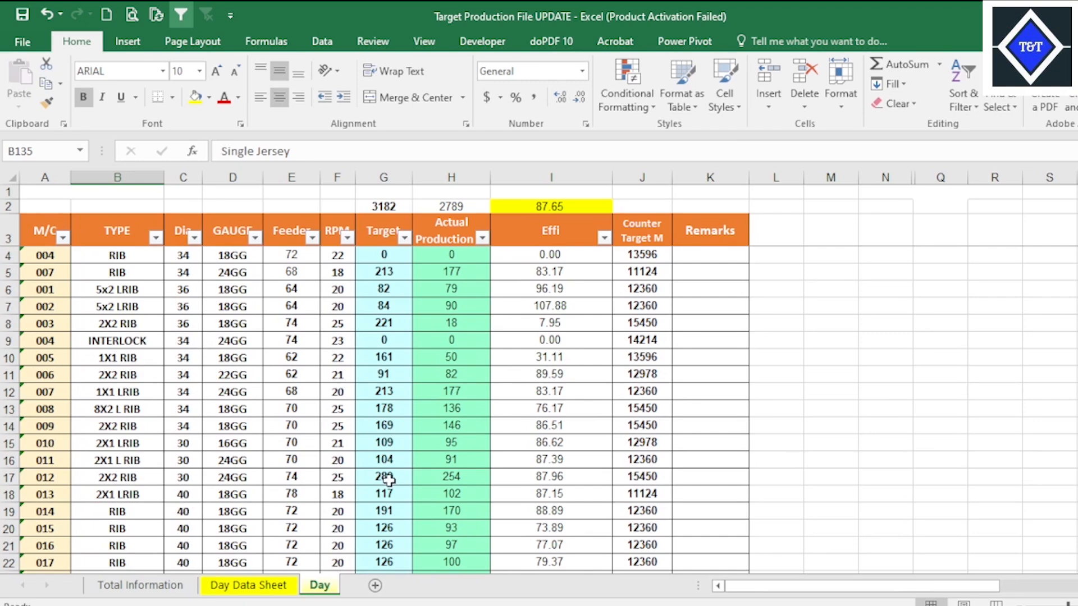
Examine the target, buyer, job and fabric columns on Day Data Sheet, and the Actual Production and Effi columns on Day.
{"action": "left_click", "coordinate": [248, 584]}
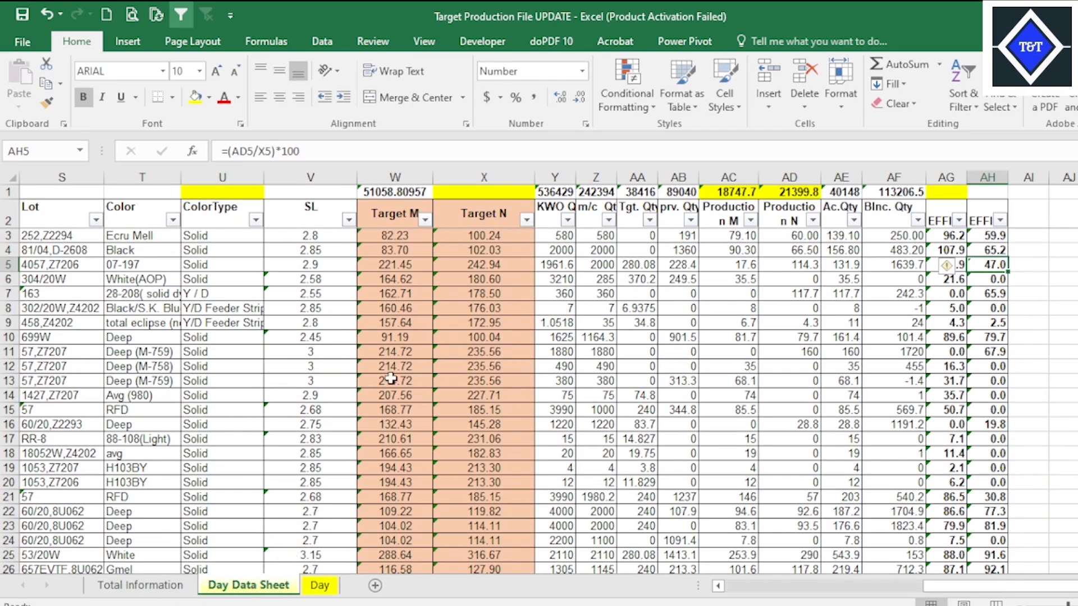
{"action": "left_click", "coordinate": [484, 308]}
{"action": "left_click", "coordinate": [247, 308]}
{"action": "left_click_drag", "start_coordinate": [1060, 587], "coordinate": [755, 585]}
{"action": "left_click", "coordinate": [729, 396]}
{"action": "left_click", "coordinate": [808, 277]}
{"action": "left_click", "coordinate": [871, 252]}
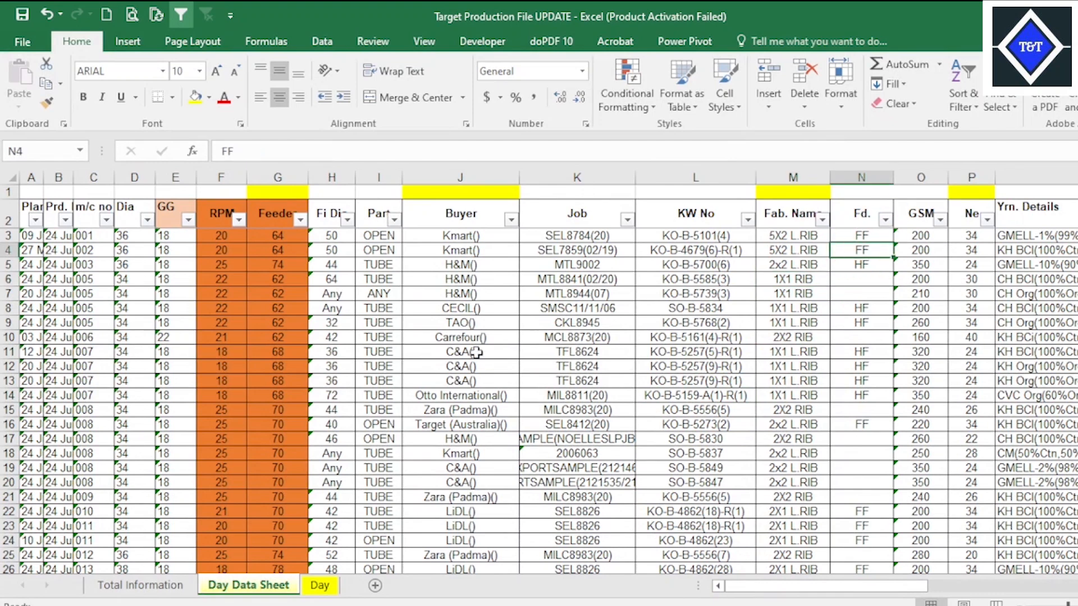
{"action": "left_click", "coordinate": [476, 352]}
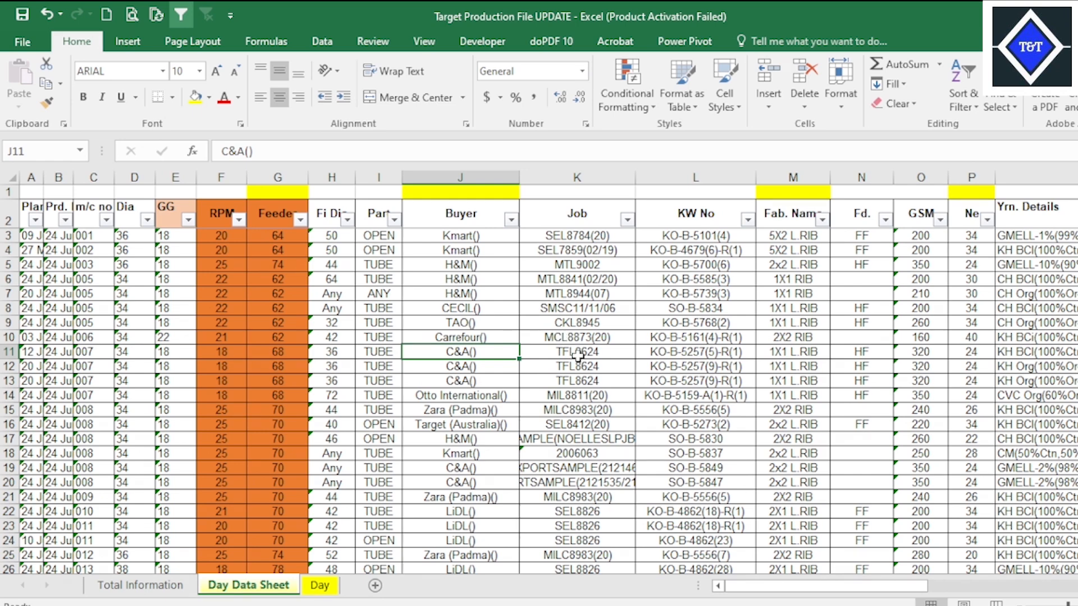
{"action": "left_click", "coordinate": [596, 312]}
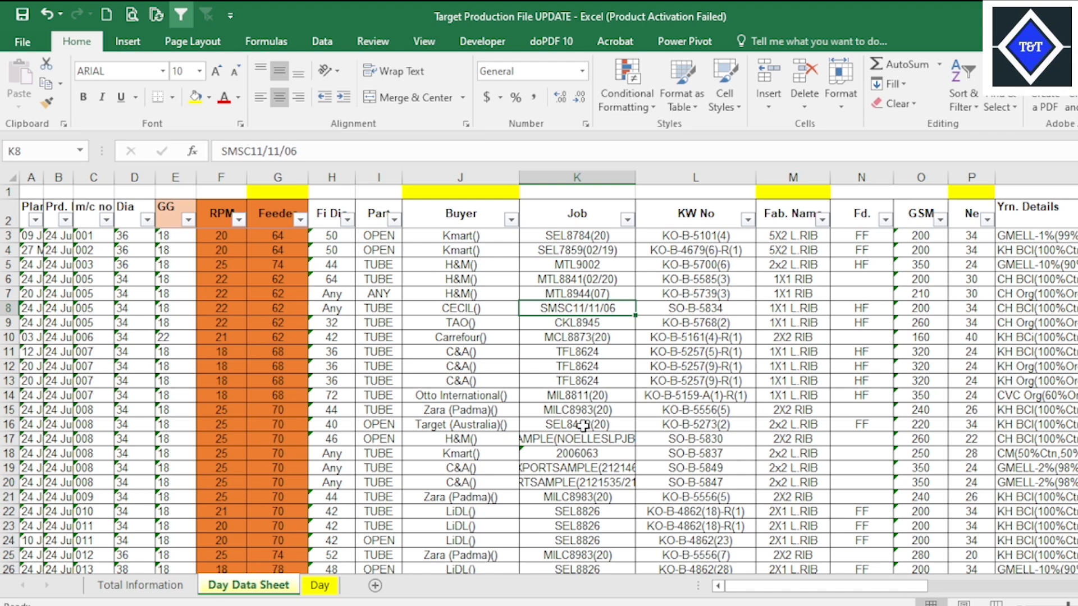
{"action": "left_click", "coordinate": [320, 585]}
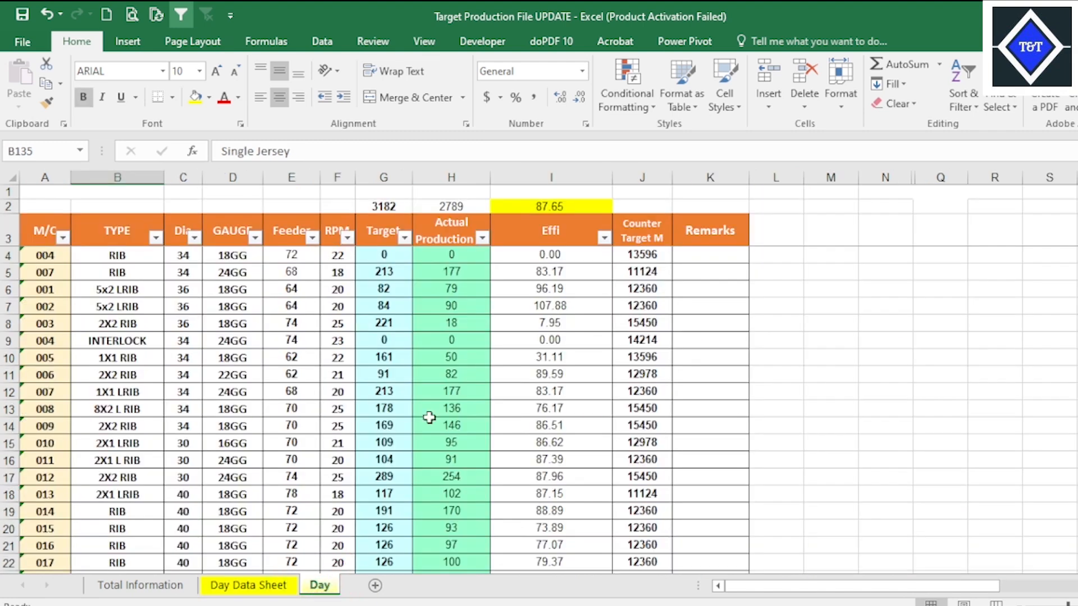
{"action": "left_click", "coordinate": [455, 414]}
{"action": "left_click", "coordinate": [527, 341]}
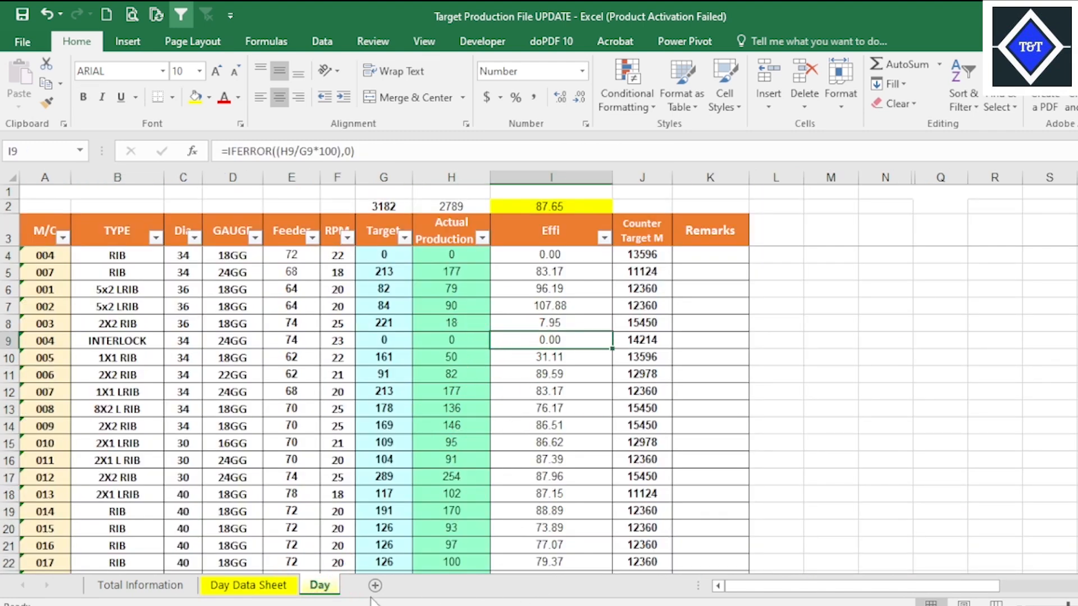
Return to the CLASS 25(1) workbook and review the DAY sheet's empty machine data, target and production columns against PROFILES.
{"action": "mouse_move", "coordinate": [768, 605]}
{"action": "left_click", "coordinate": [864, 589]}
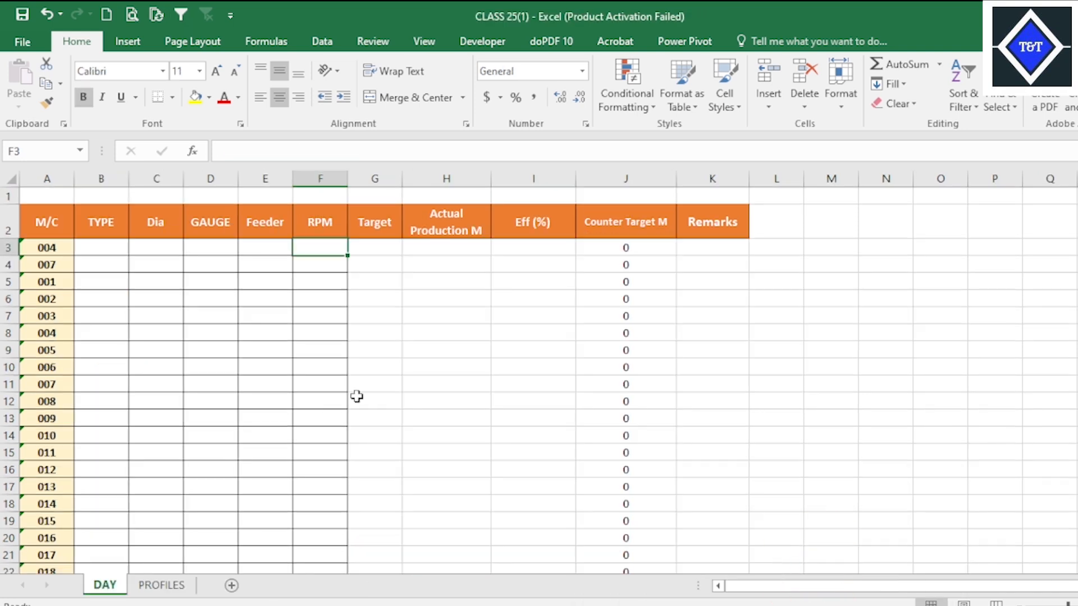
{"action": "left_click", "coordinate": [518, 364]}
{"action": "left_click", "coordinate": [595, 312]}
{"action": "left_click", "coordinate": [275, 334]}
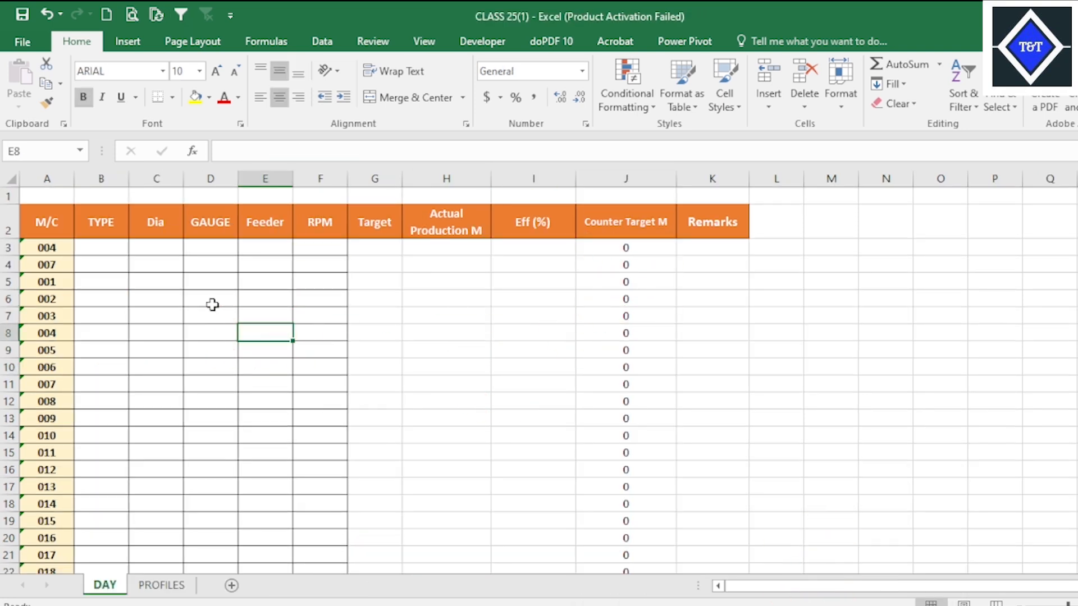
{"action": "left_click", "coordinate": [202, 300]}
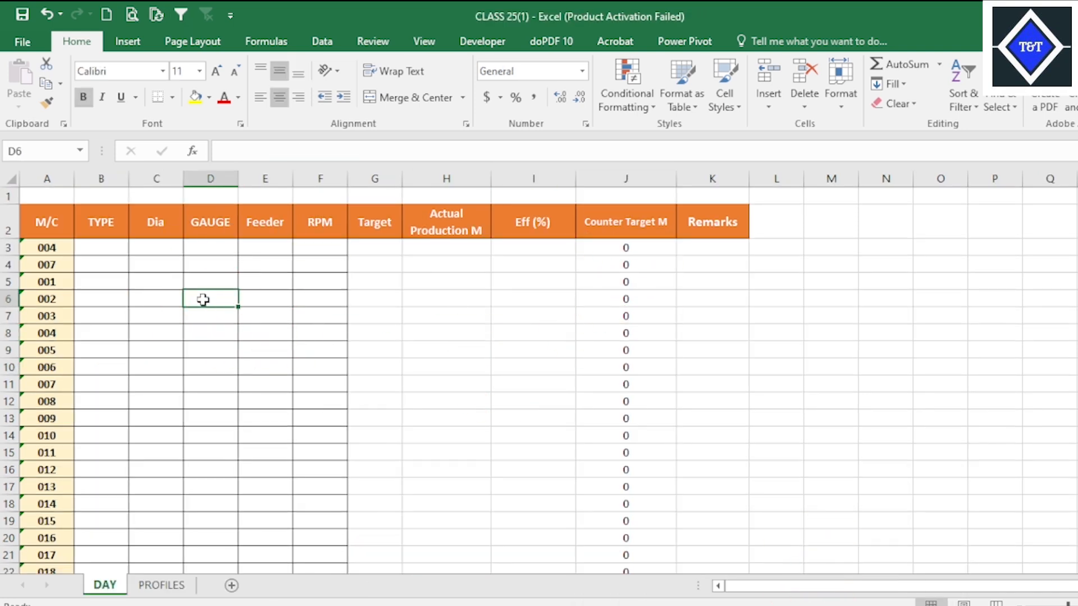
{"action": "left_click", "coordinate": [303, 261]}
{"action": "left_click", "coordinate": [334, 228]}
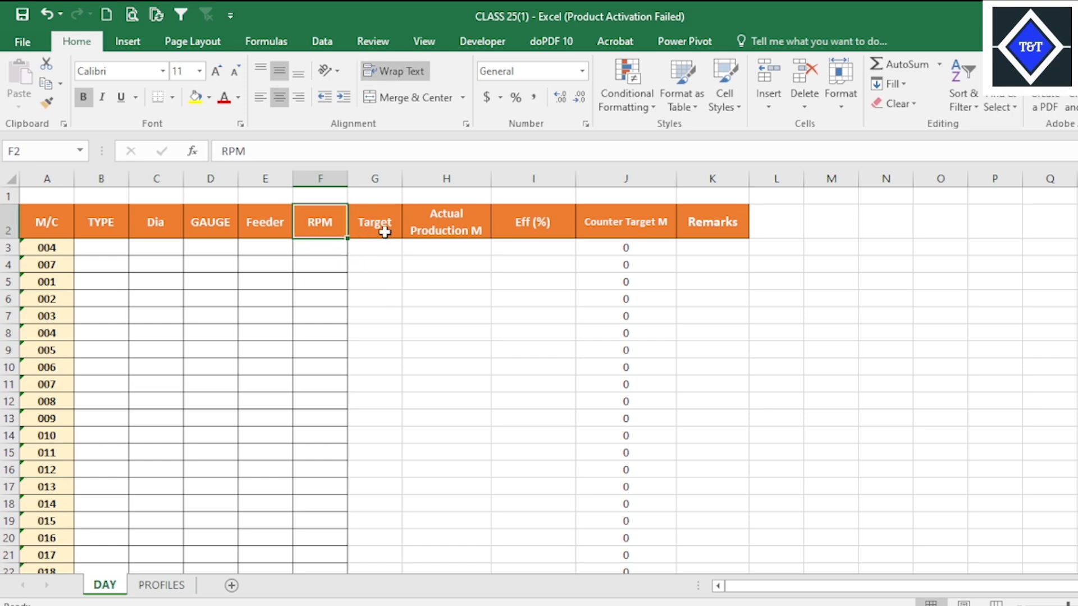
{"action": "left_click", "coordinate": [383, 230]}
{"action": "left_click", "coordinate": [387, 251]}
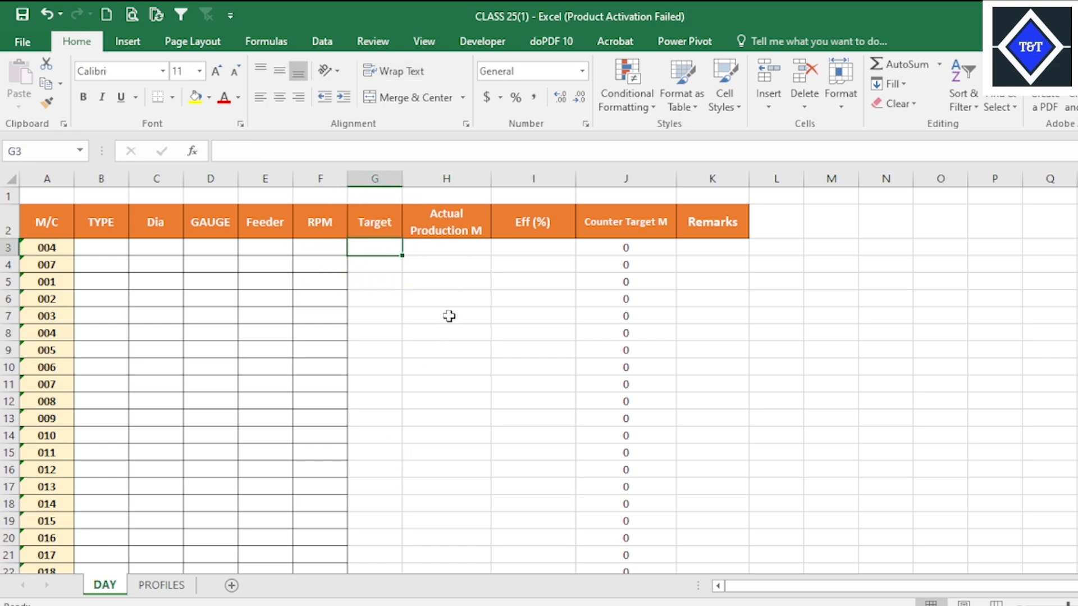
{"action": "left_click", "coordinate": [456, 248]}
{"action": "left_click", "coordinate": [578, 248]}
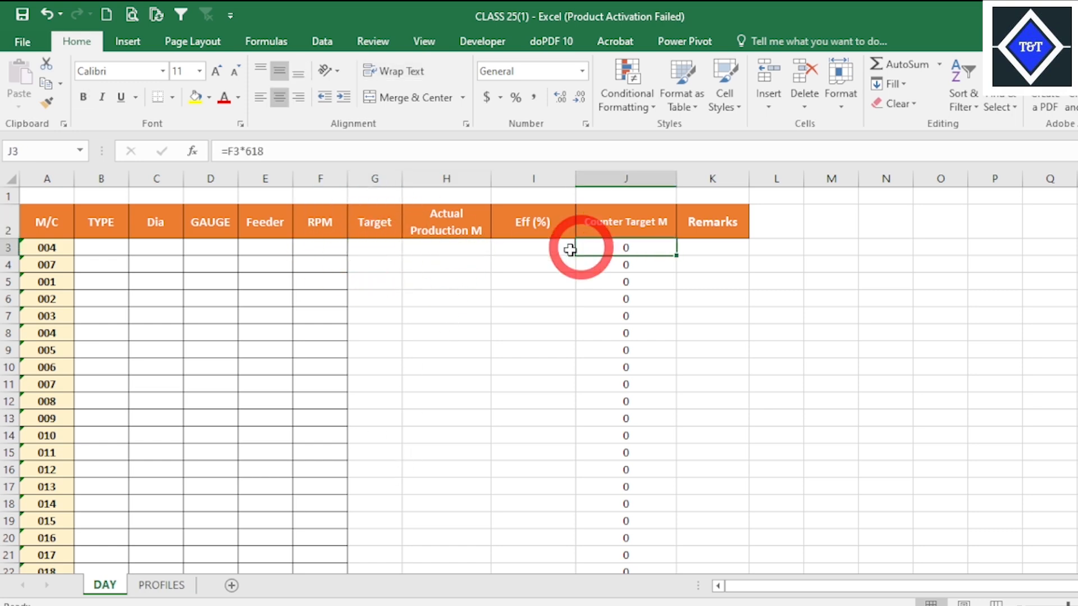
{"action": "left_click", "coordinate": [446, 279]}
{"action": "left_click", "coordinate": [161, 586]}
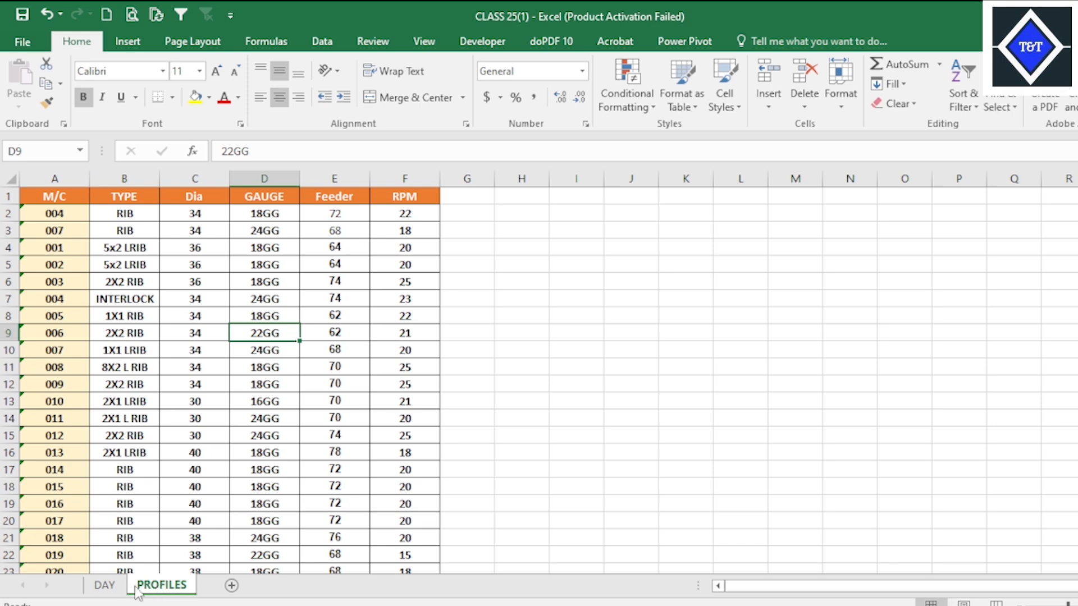
{"action": "left_click", "coordinate": [105, 585]}
{"action": "left_click", "coordinate": [265, 367]}
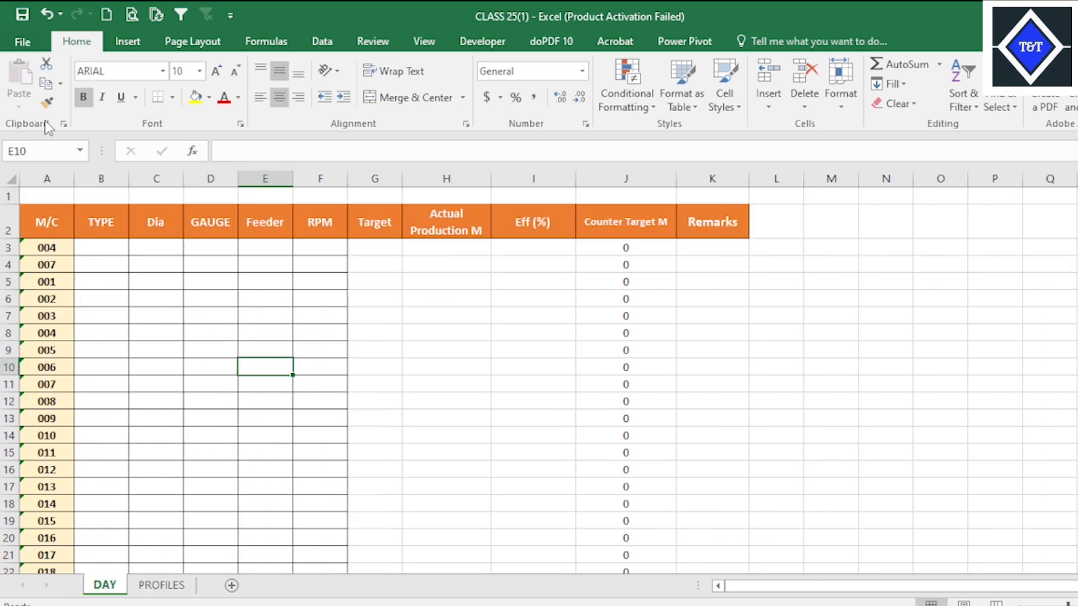
{"action": "left_click", "coordinate": [192, 310]}
{"action": "left_click", "coordinate": [108, 247]}
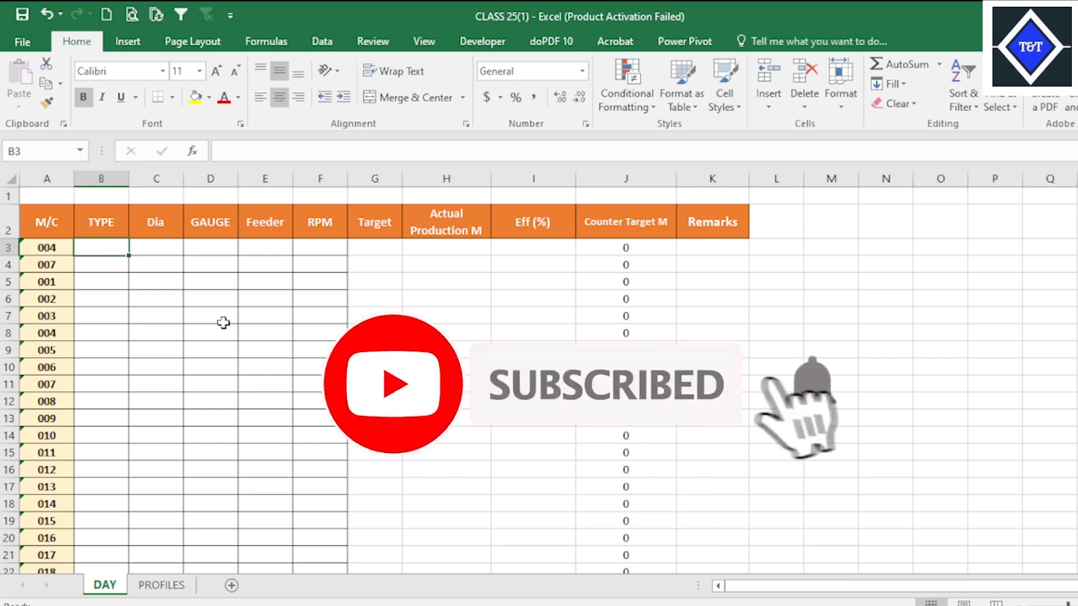
{"action": "type", "text": "="}
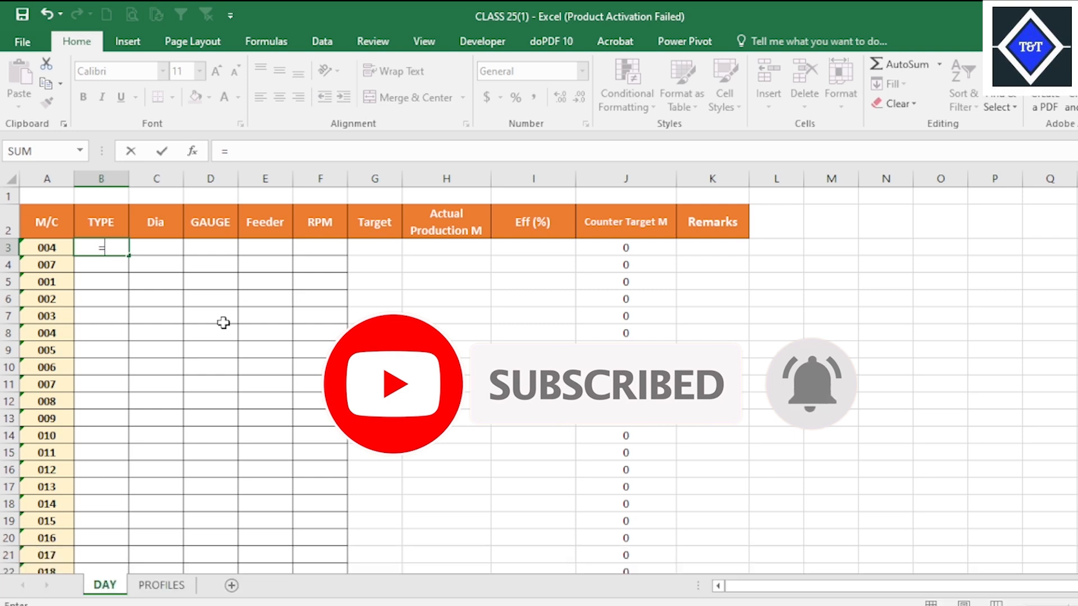
{"action": "key", "text": "alt+Tab"}
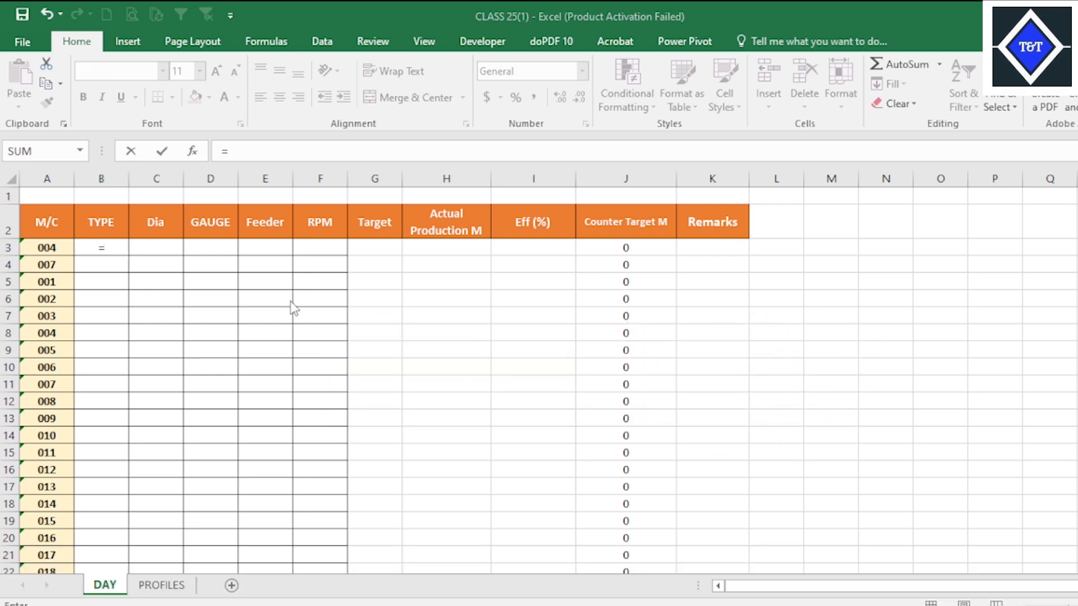
{"action": "key", "text": "Escape"}
{"action": "key", "text": "Escape"}
{"action": "key", "text": "Escape"}
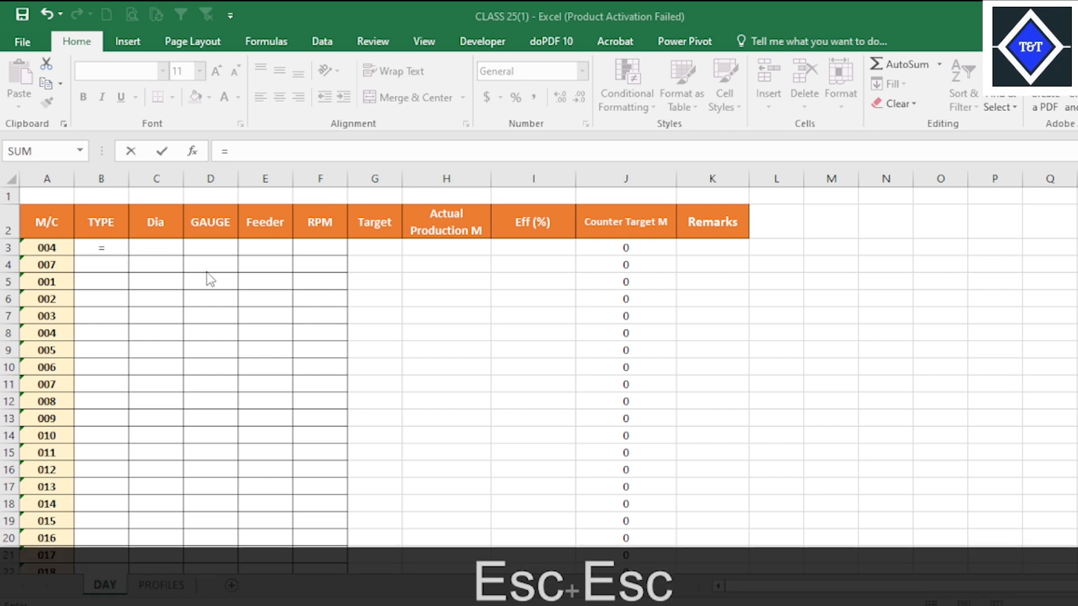
{"action": "key", "text": "Return"}
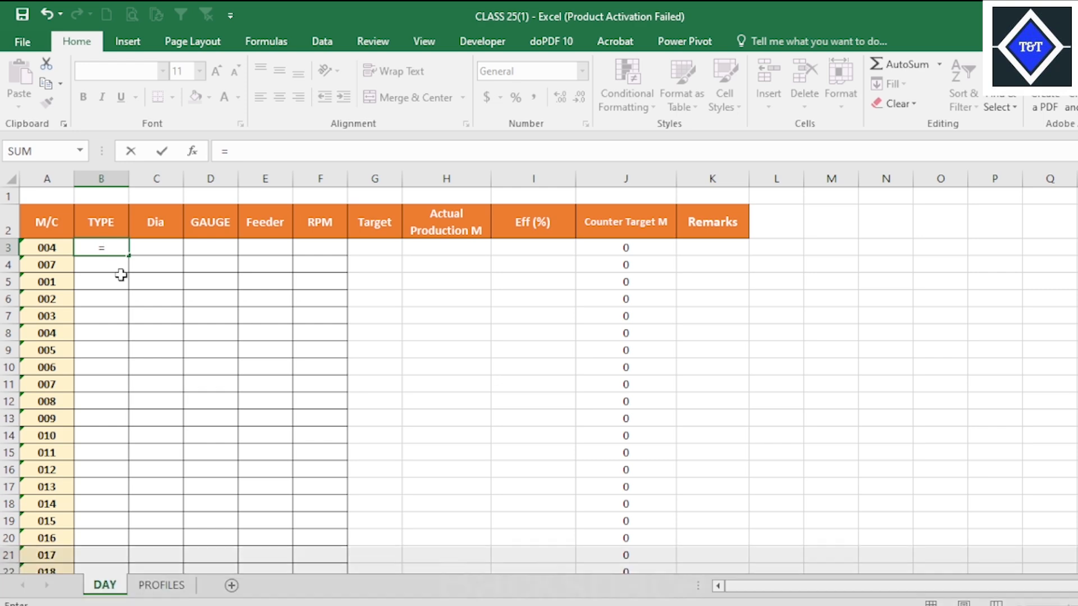
{"action": "key", "text": "BackSpace"}
{"action": "left_click", "coordinate": [243, 272]}
{"action": "left_click", "coordinate": [64, 246]}
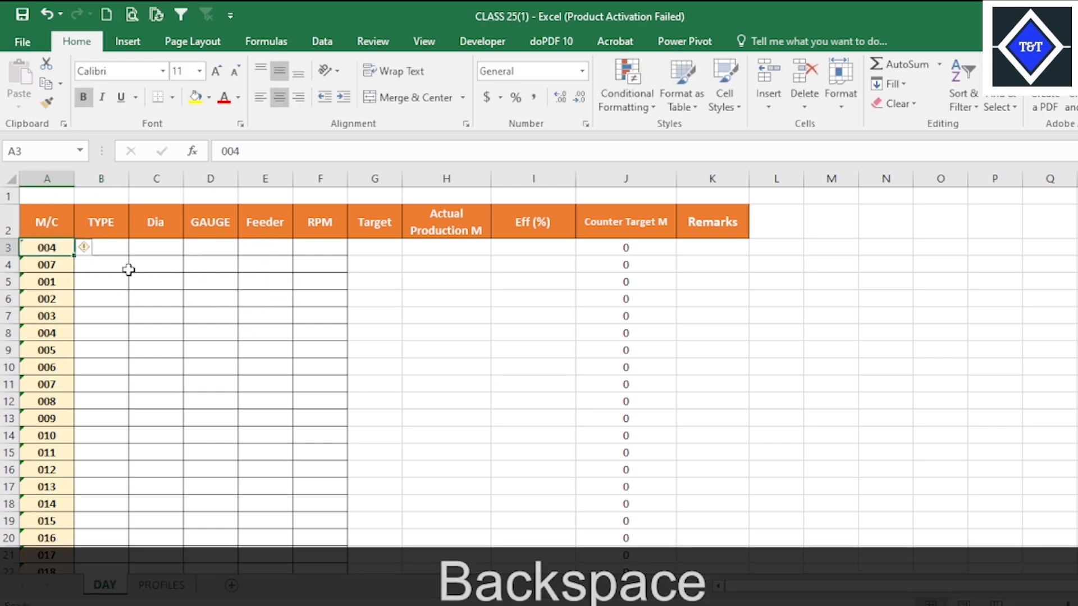
Switch to the Target Production File UPDATE workbook and compare the machine numbers on Total Information, Day Data Sheet and Day.
{"action": "mouse_move", "coordinate": [769, 605]}
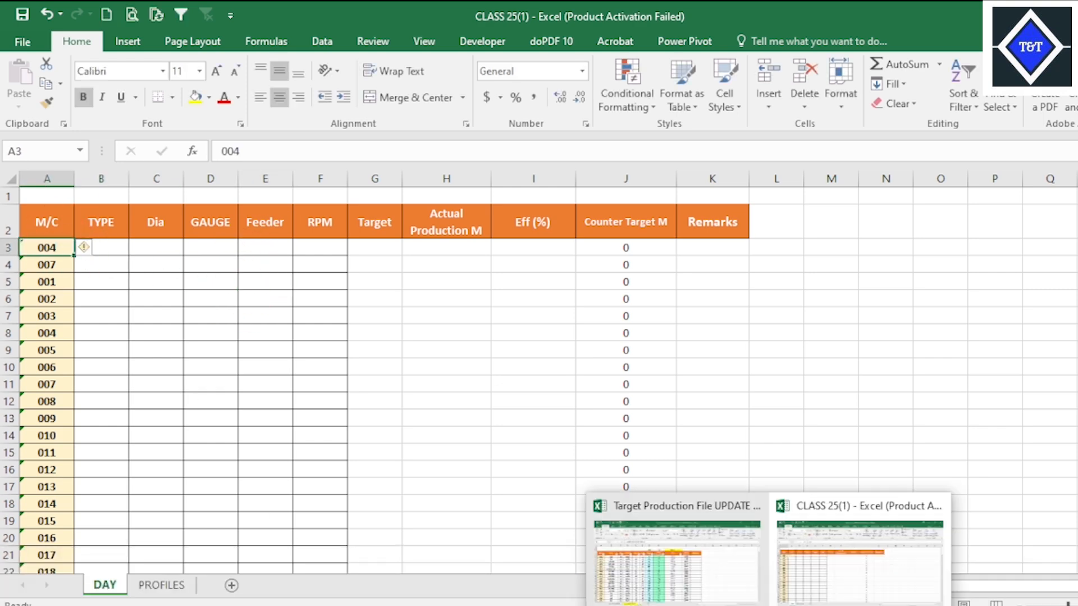
{"action": "left_click", "coordinate": [718, 561]}
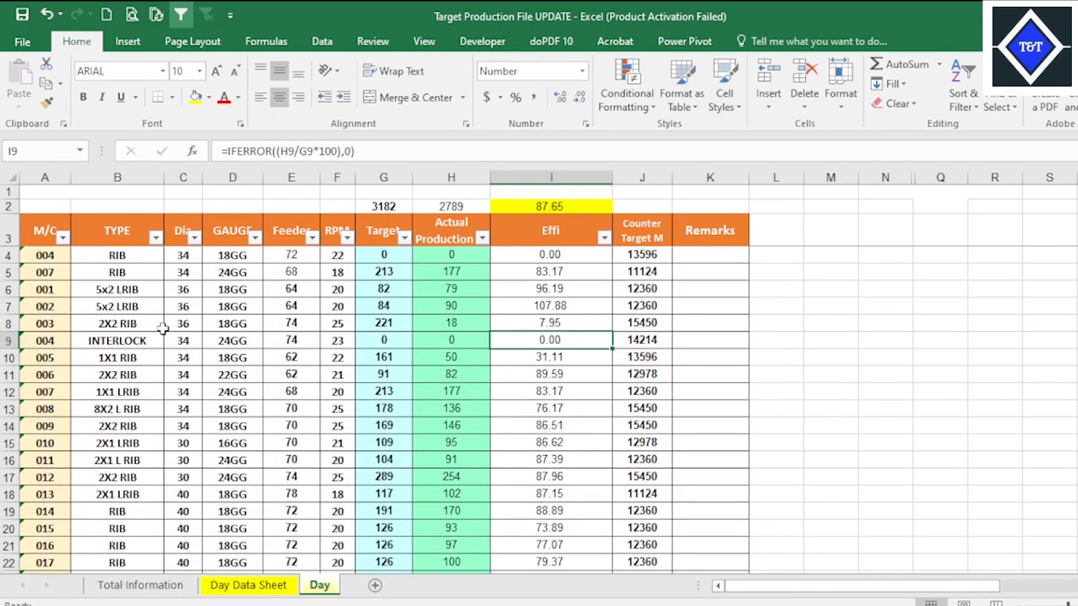
{"action": "key", "text": "ctrl+Home"}
{"action": "left_click", "coordinate": [163, 585]}
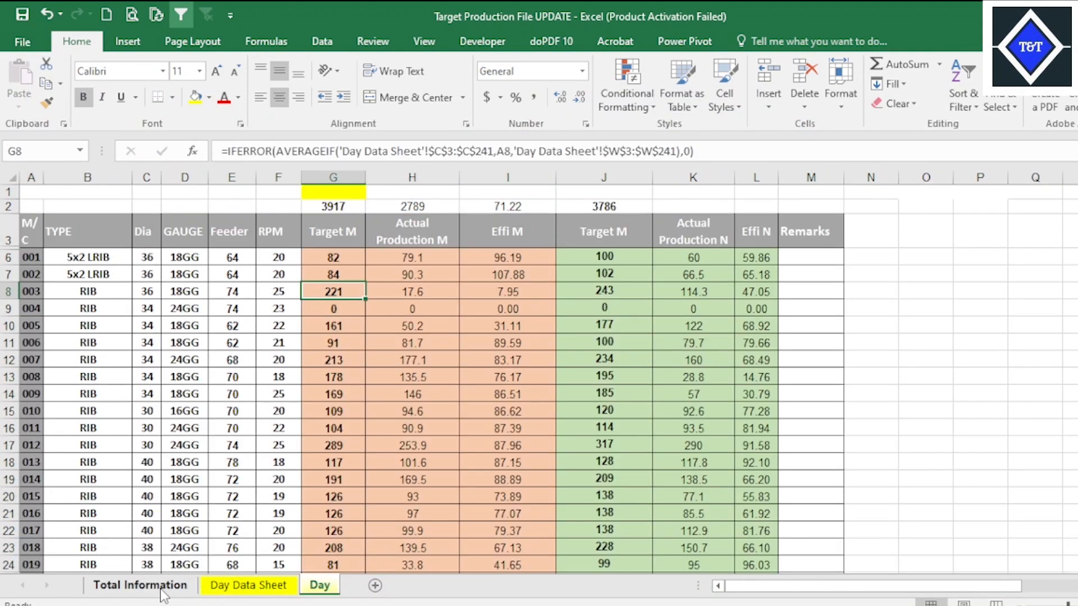
{"action": "left_click", "coordinate": [30, 257]}
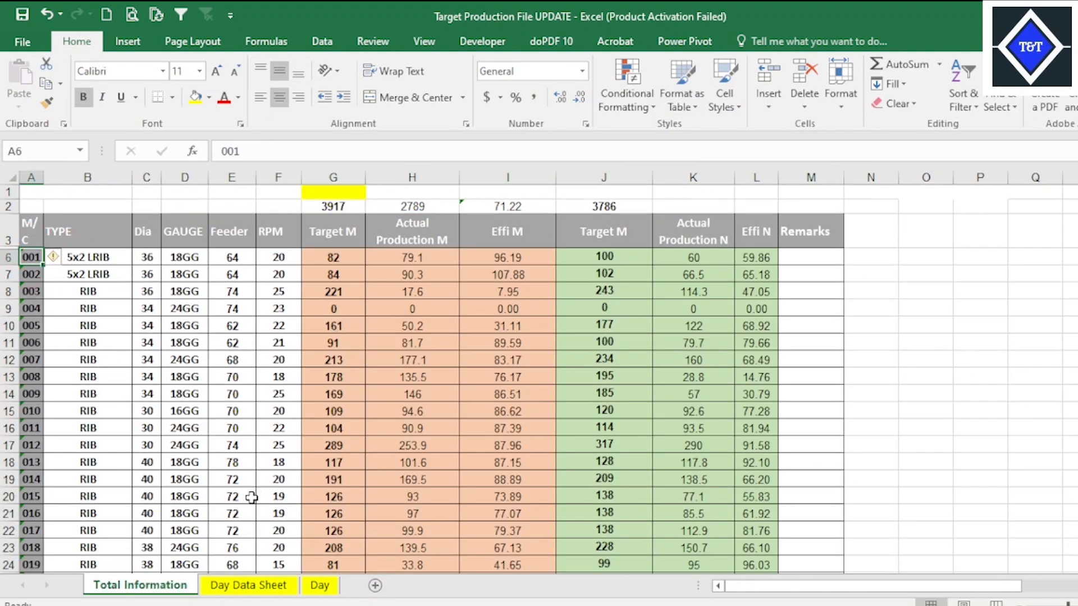
{"action": "left_click", "coordinate": [242, 585]}
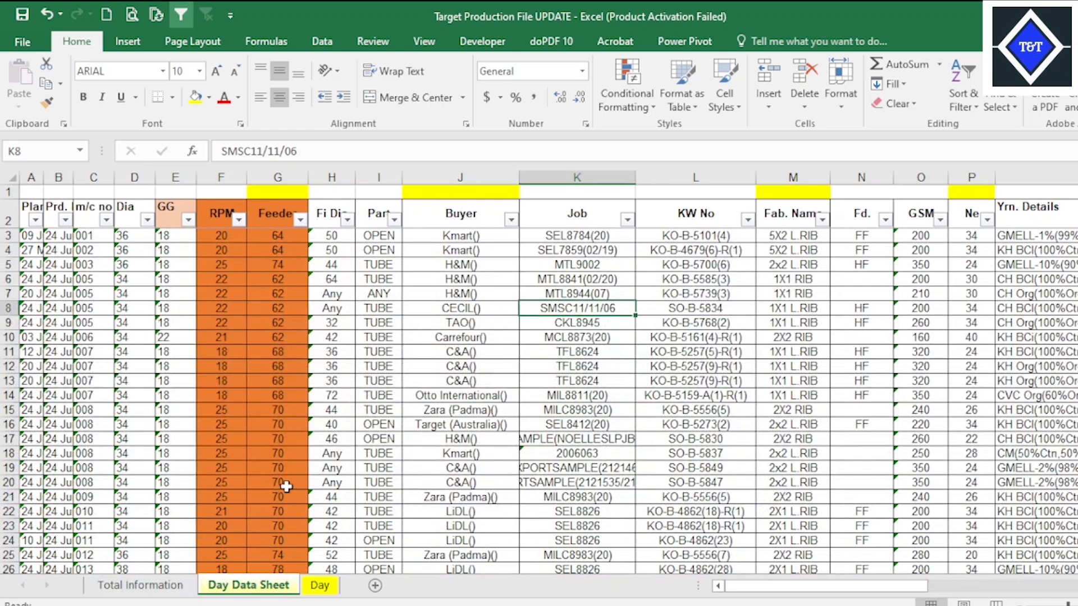
{"action": "left_click", "coordinate": [141, 585]}
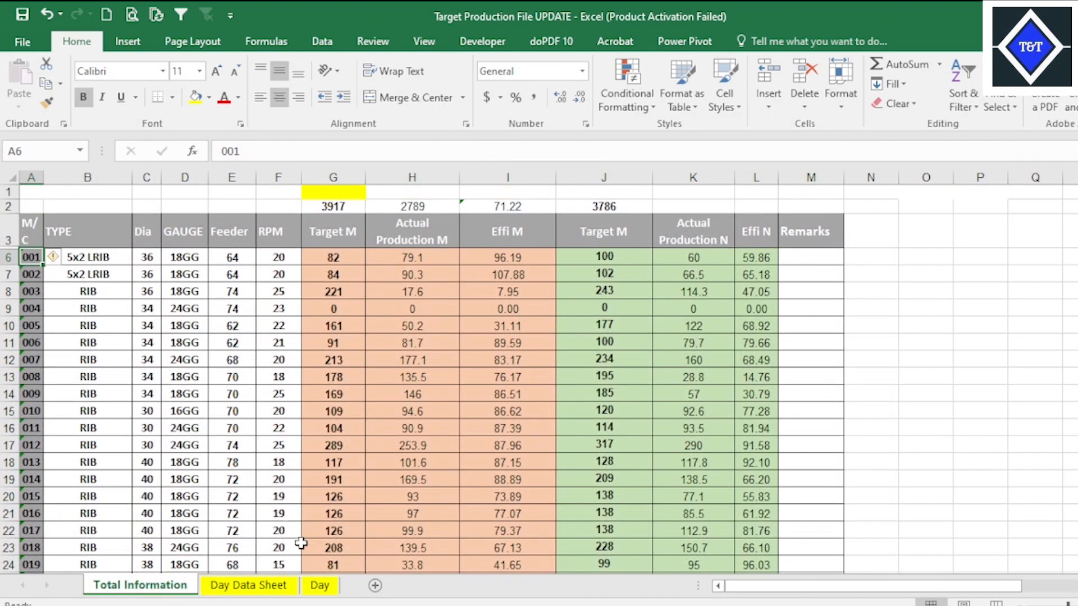
{"action": "left_click", "coordinate": [318, 585]}
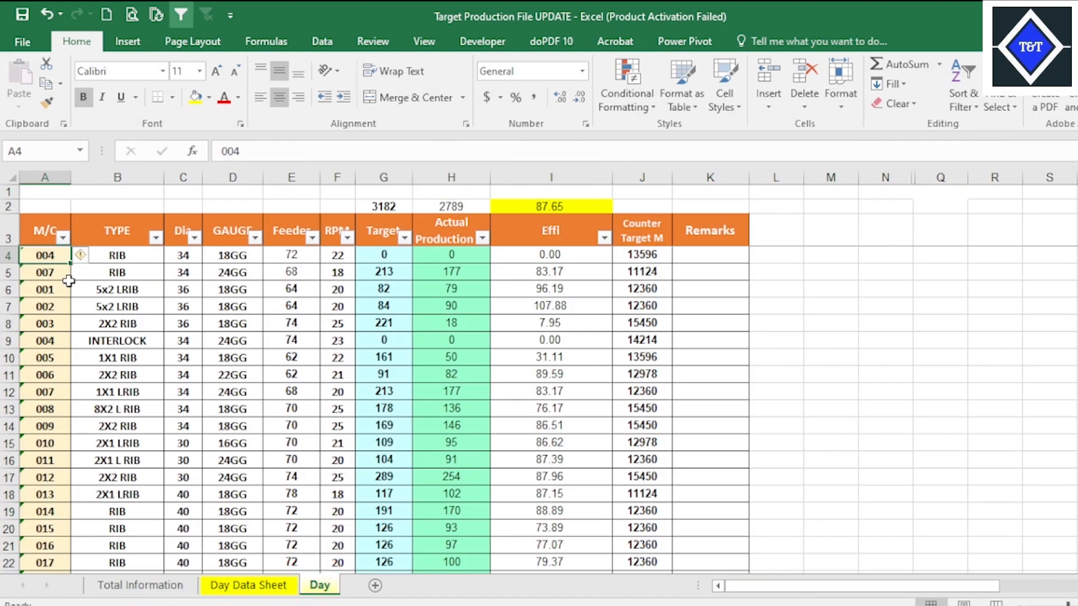
Sort the Day sheet's table by the M/C column from A to Z.
{"action": "left_click", "coordinate": [57, 292]}
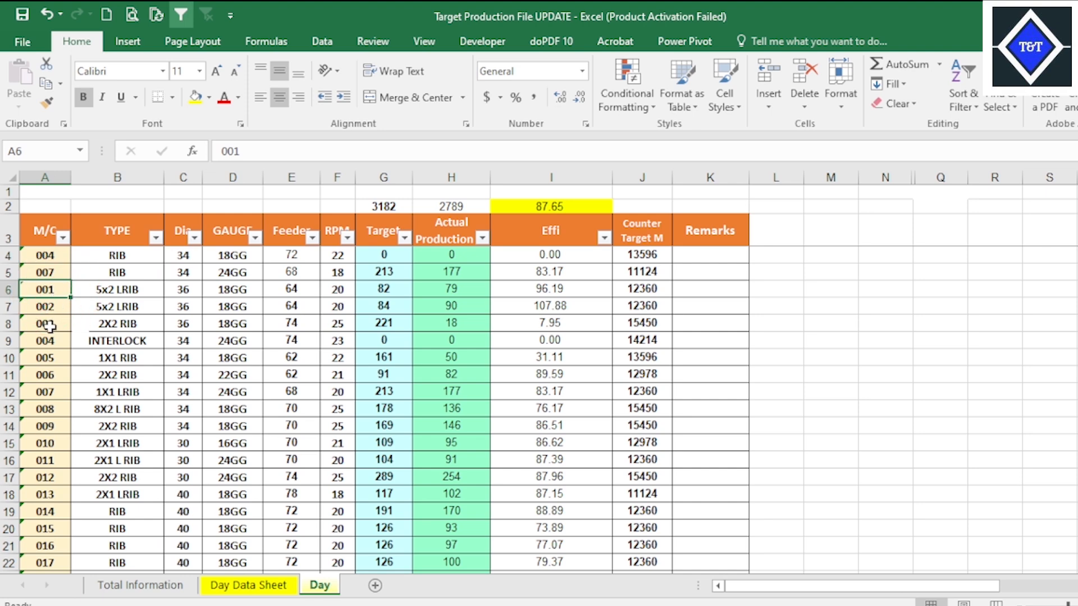
{"action": "left_click", "coordinate": [51, 311]}
{"action": "left_click", "coordinate": [52, 336]}
{"action": "left_click", "coordinate": [64, 238]}
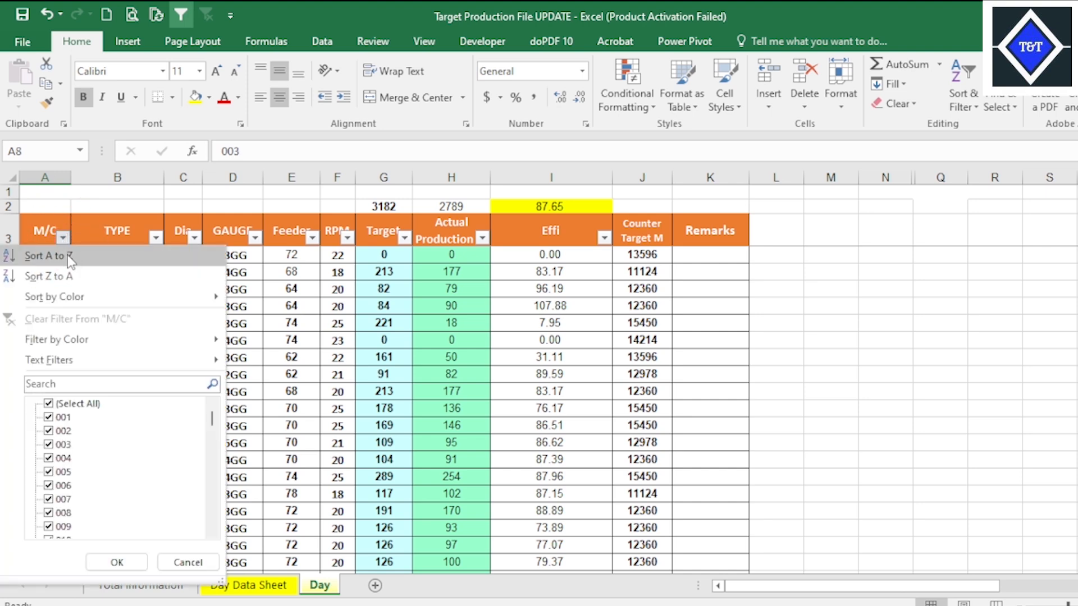
{"action": "left_click", "coordinate": [70, 259]}
{"action": "left_click", "coordinate": [314, 303]}
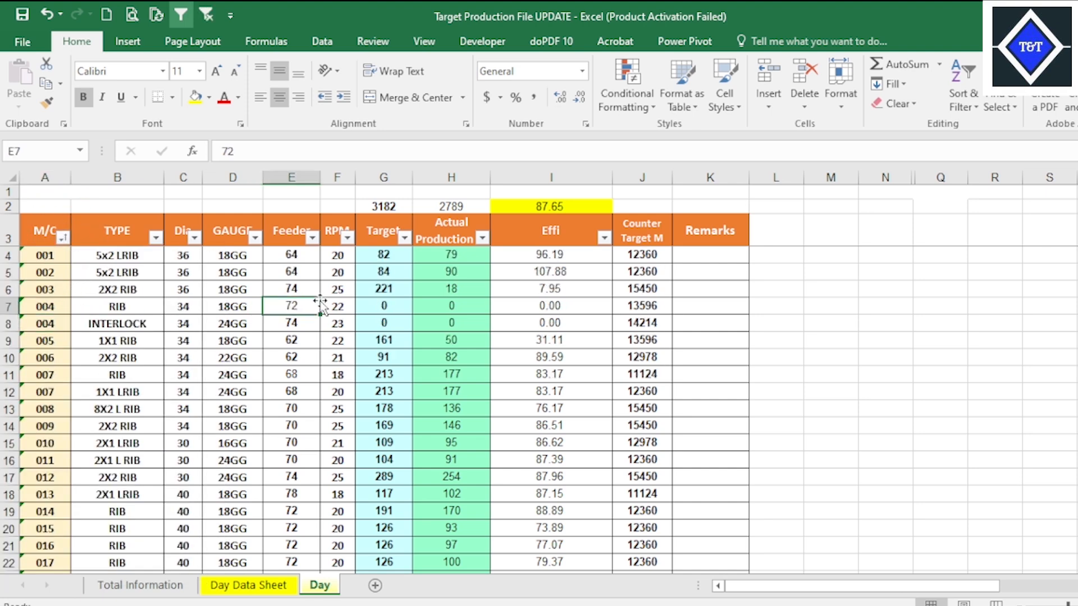
Switch to the CLASS 25(1) workbook and add filters to the header row of the DAY sheet's table.
{"action": "left_click", "coordinate": [506, 288]}
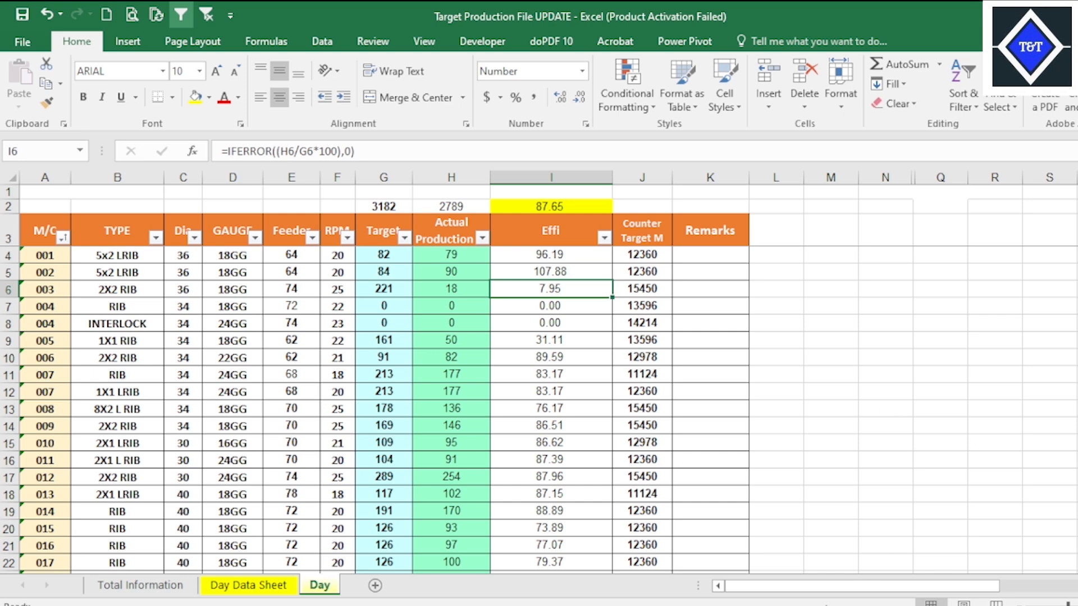
{"action": "left_click", "coordinate": [861, 570]}
{"action": "left_click", "coordinate": [101, 350]}
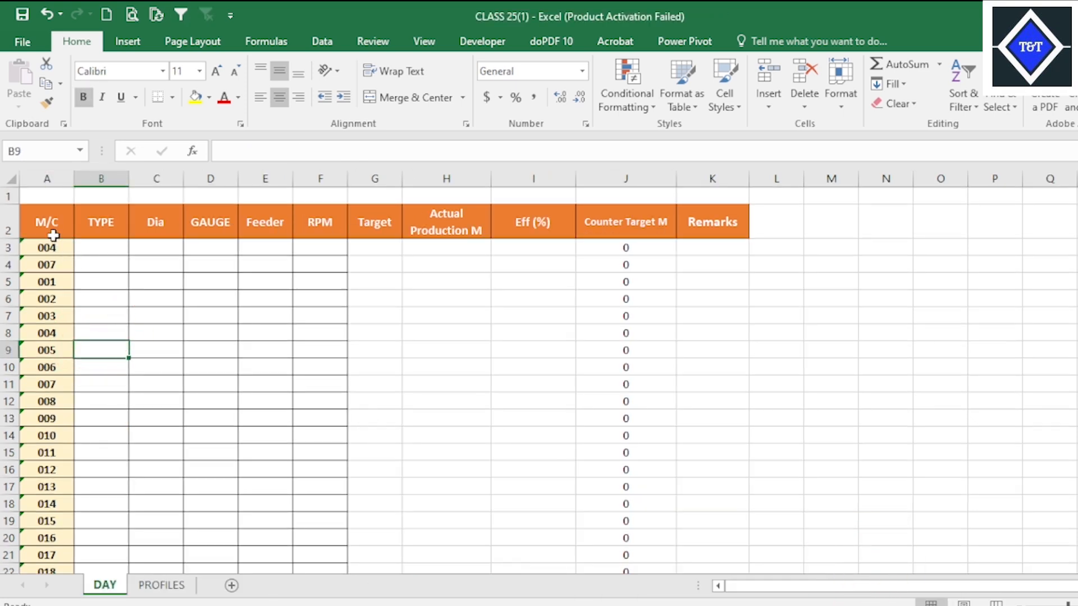
{"action": "left_click", "coordinate": [53, 235]}
{"action": "left_click", "coordinate": [8, 224]}
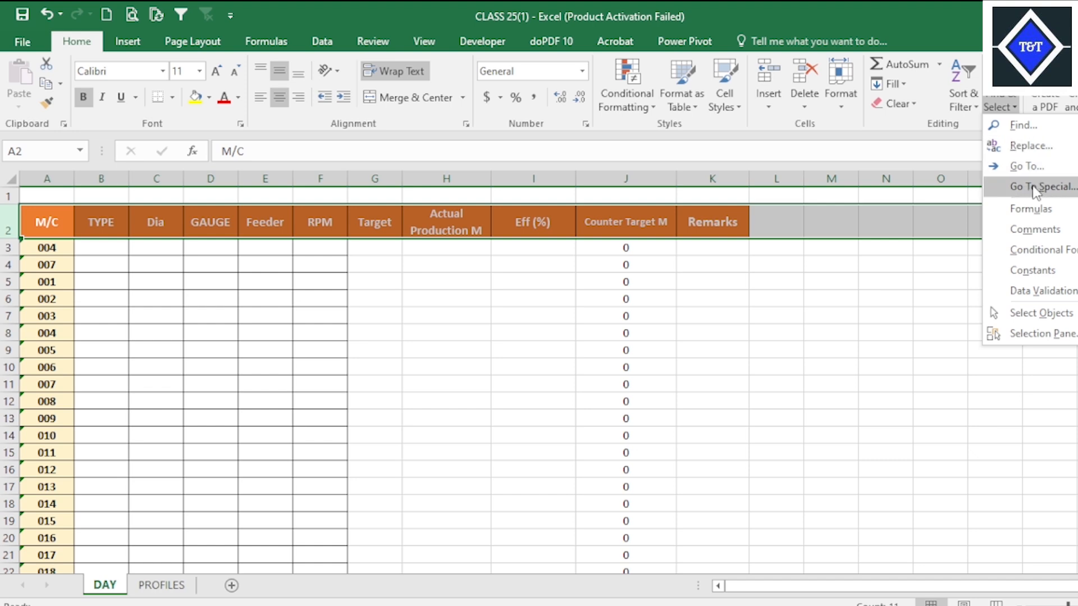
{"action": "left_click", "coordinate": [961, 101]}
{"action": "left_click", "coordinate": [995, 184]}
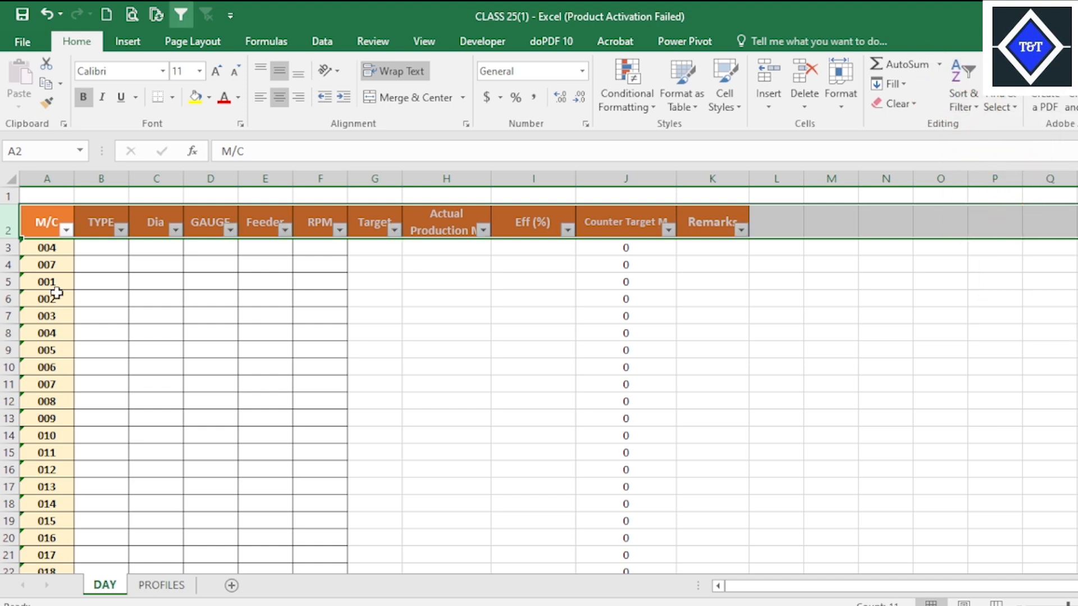
Sort the DAY sheet's table by the M/C column from A to Z.
{"action": "left_click", "coordinate": [66, 230]}
{"action": "left_click", "coordinate": [50, 180]}
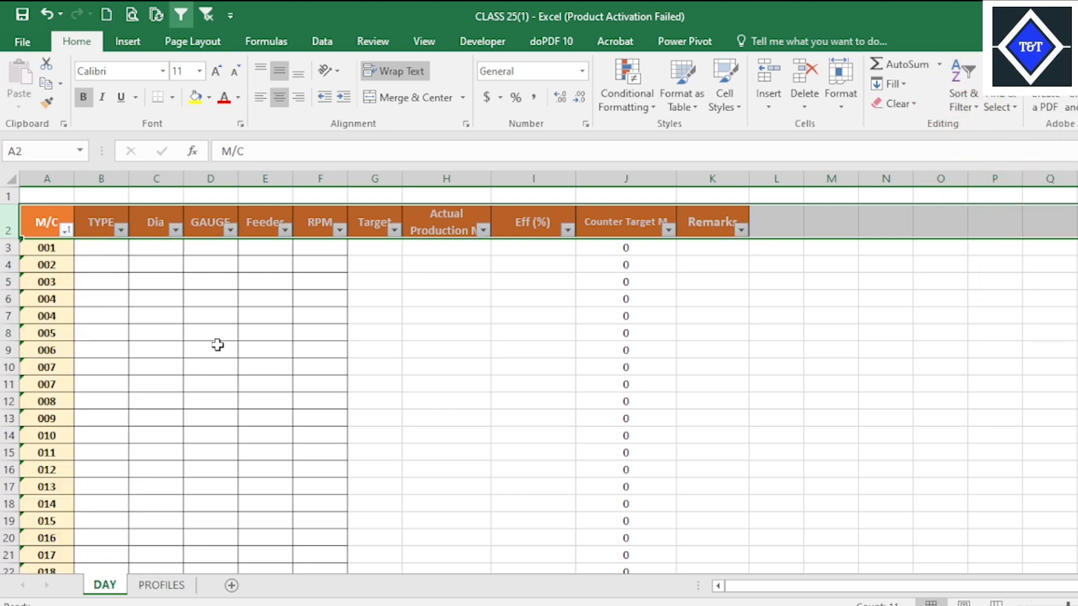
{"action": "left_click", "coordinate": [240, 352]}
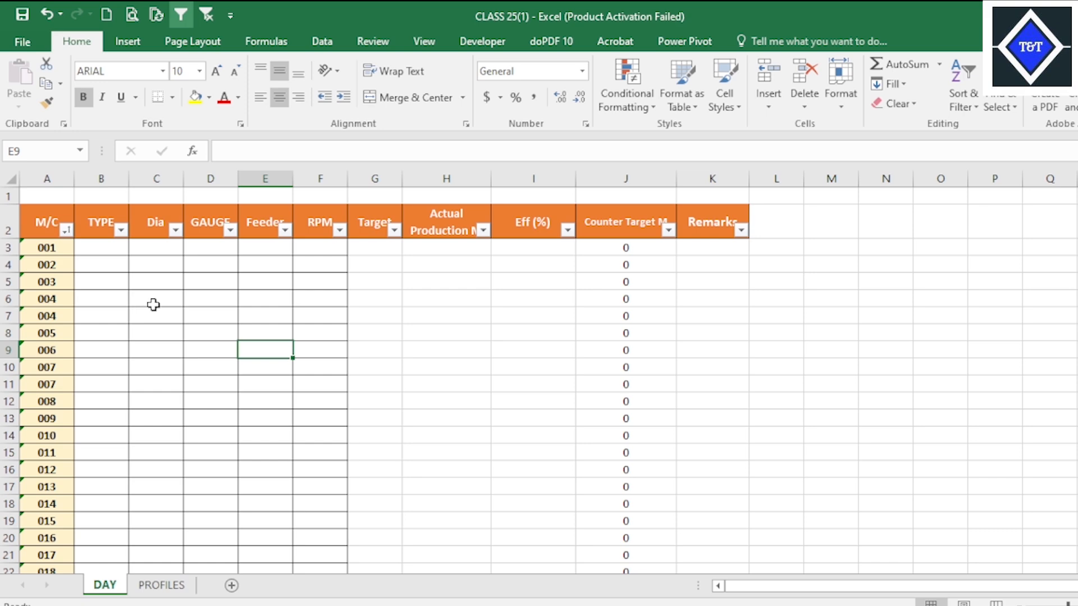
{"action": "scroll", "coordinate": [153, 305], "scroll_direction": "down", "scroll_amount": 3}
Add filters to the header row of the machine table on the PROFILES sheet.
{"action": "left_click", "coordinate": [161, 585]}
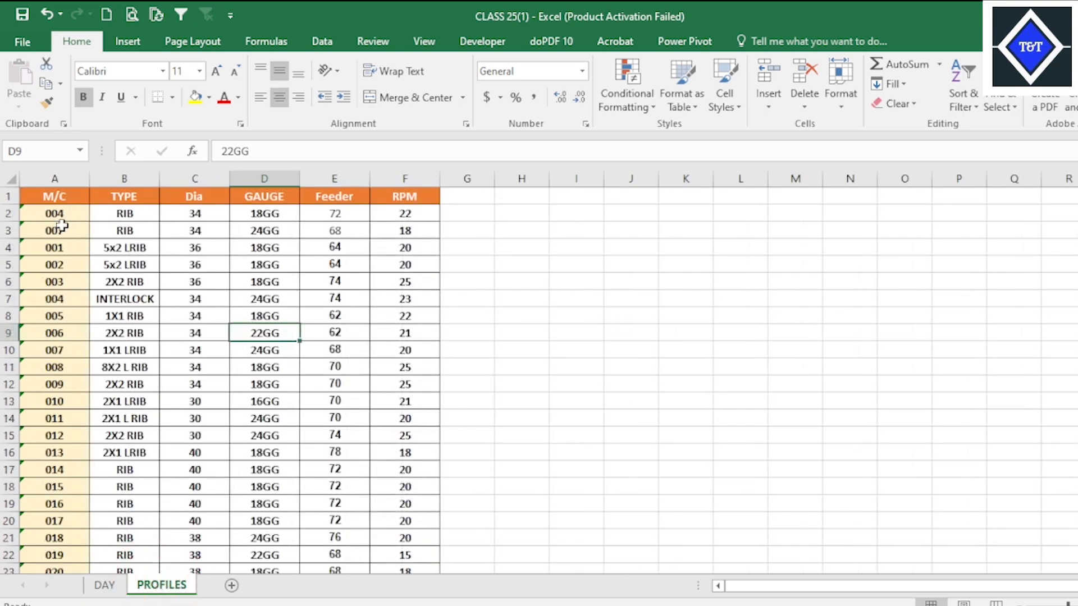
{"action": "left_click", "coordinate": [9, 196]}
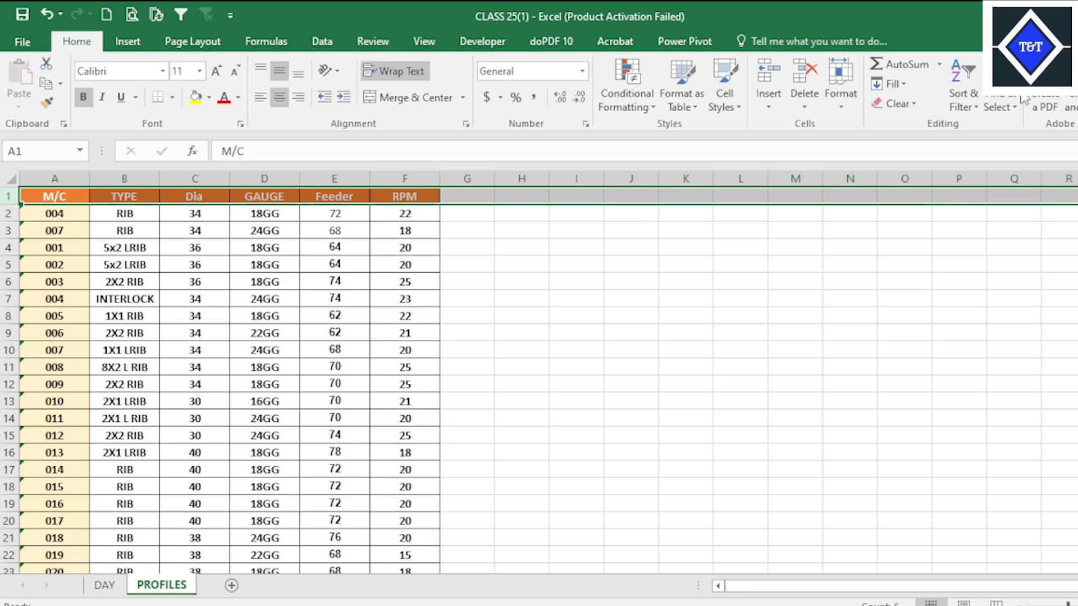
{"action": "key", "text": "alt"}
{"action": "key", "text": "h"}
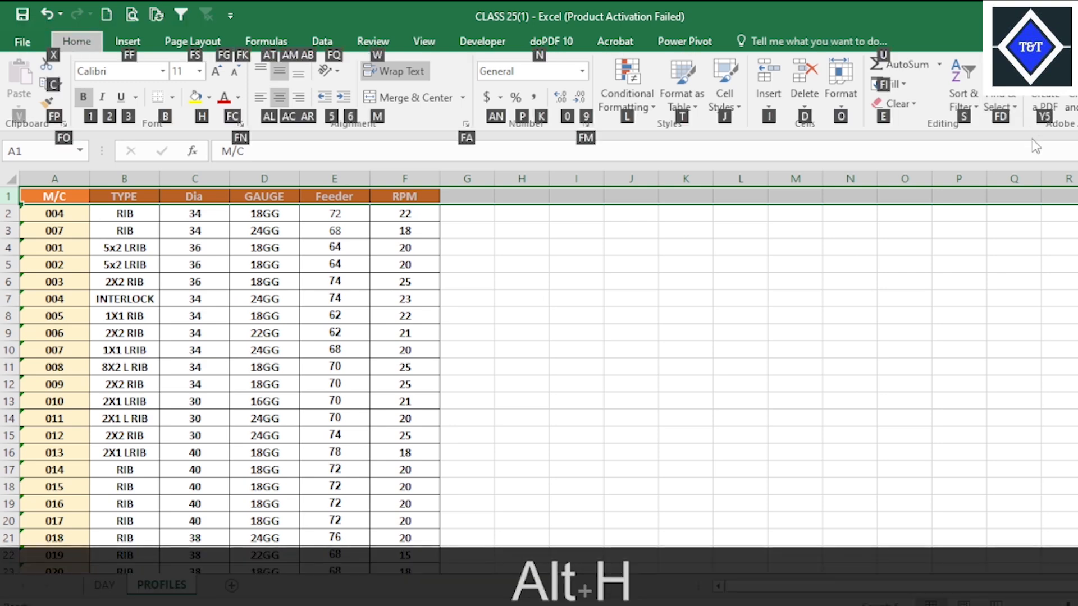
{"action": "key", "text": "s"}
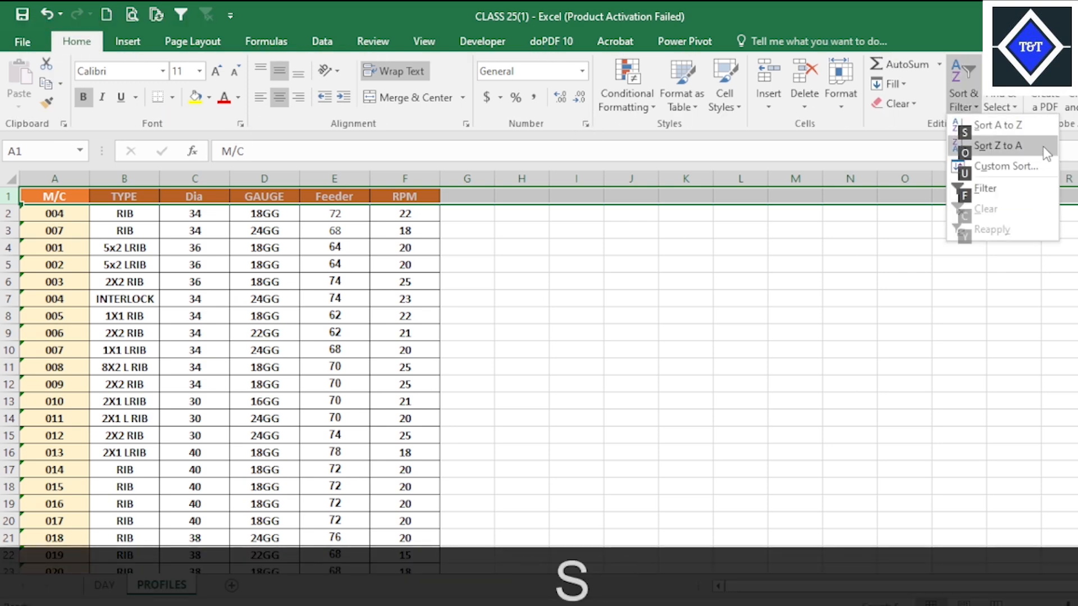
{"action": "key", "text": "f"}
{"action": "left_click", "coordinate": [662, 277]}
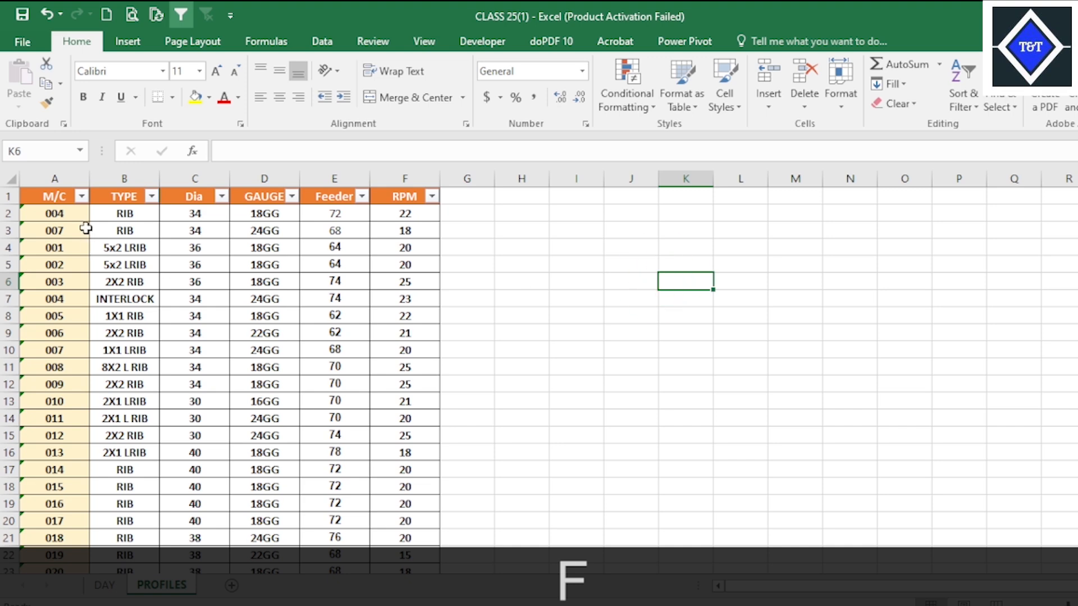
Sort the PROFILES table by the M/C column from A to Z.
{"action": "left_click", "coordinate": [83, 198]}
{"action": "left_click", "coordinate": [62, 216]}
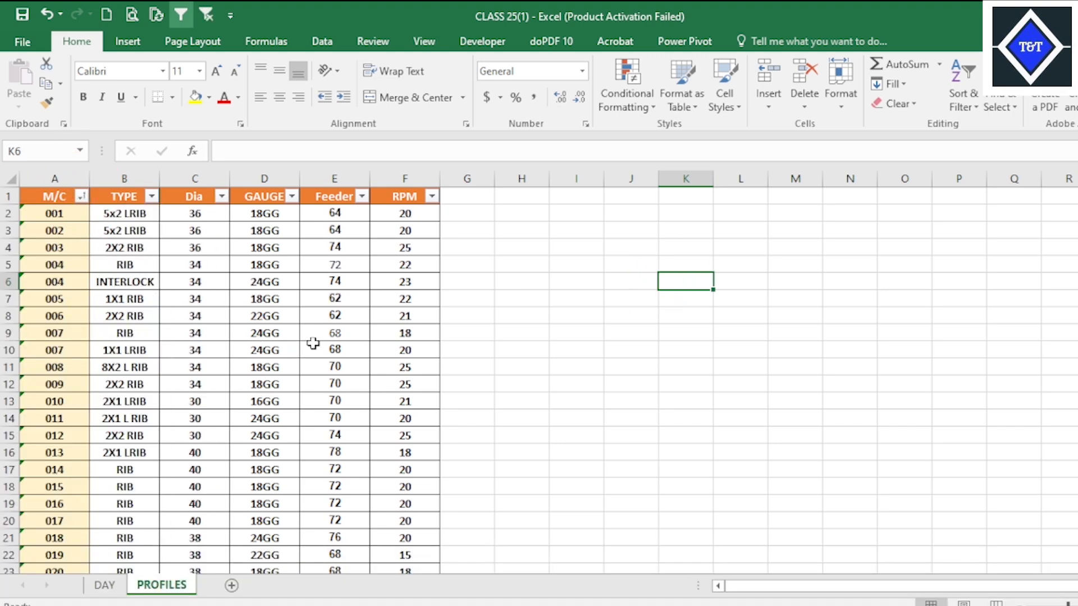
{"action": "left_click", "coordinate": [328, 360]}
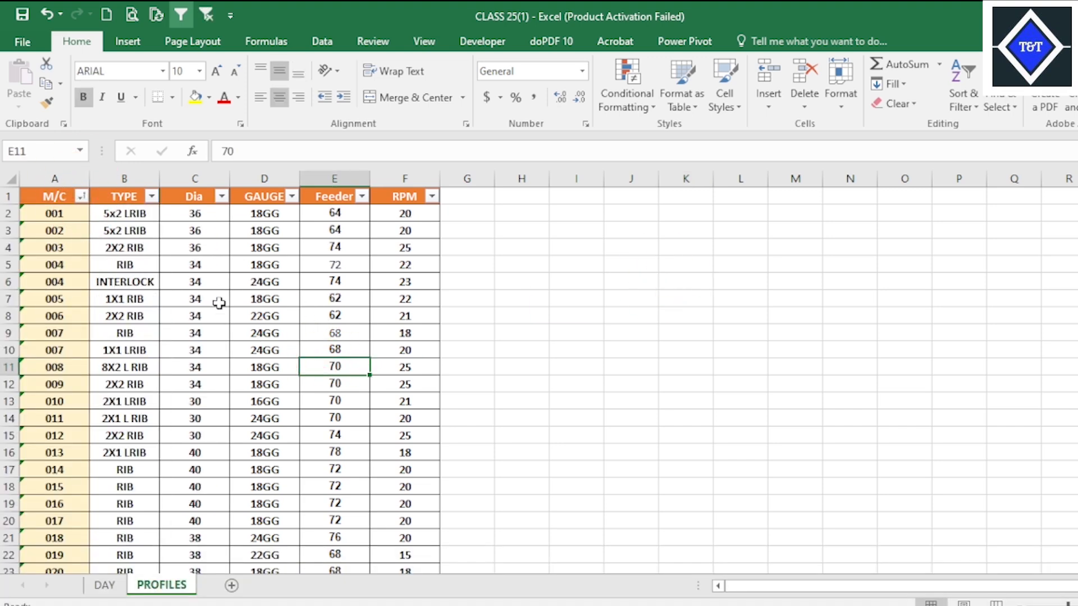
Compare the empty DAY machine columns with the TYPE to RPM data on PROFILES, and save the workbook.
{"action": "left_click", "coordinate": [105, 585]}
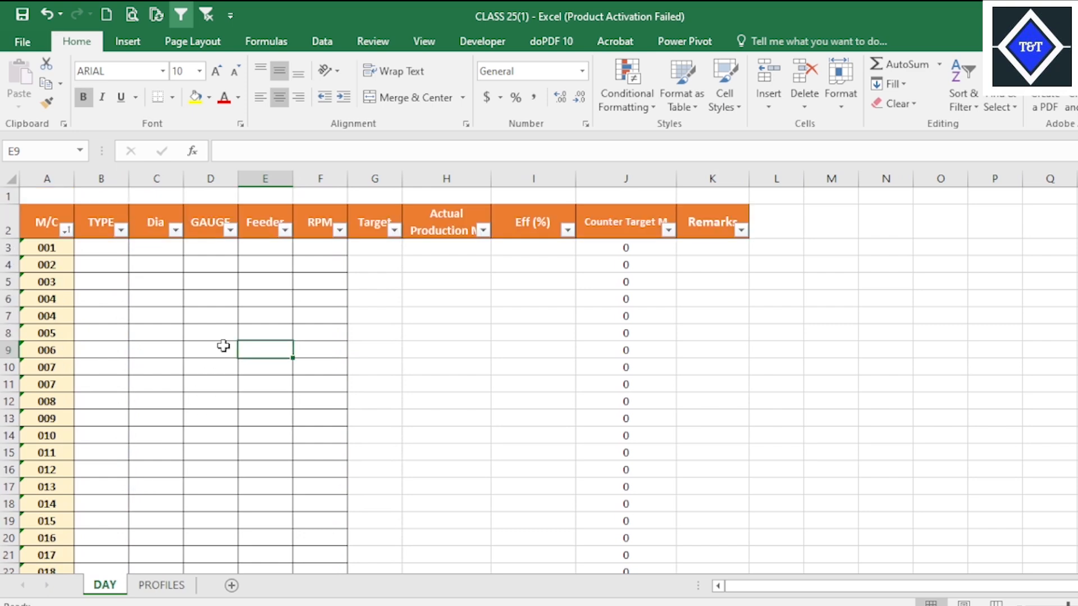
{"action": "left_click", "coordinate": [144, 264]}
{"action": "left_click", "coordinate": [246, 332]}
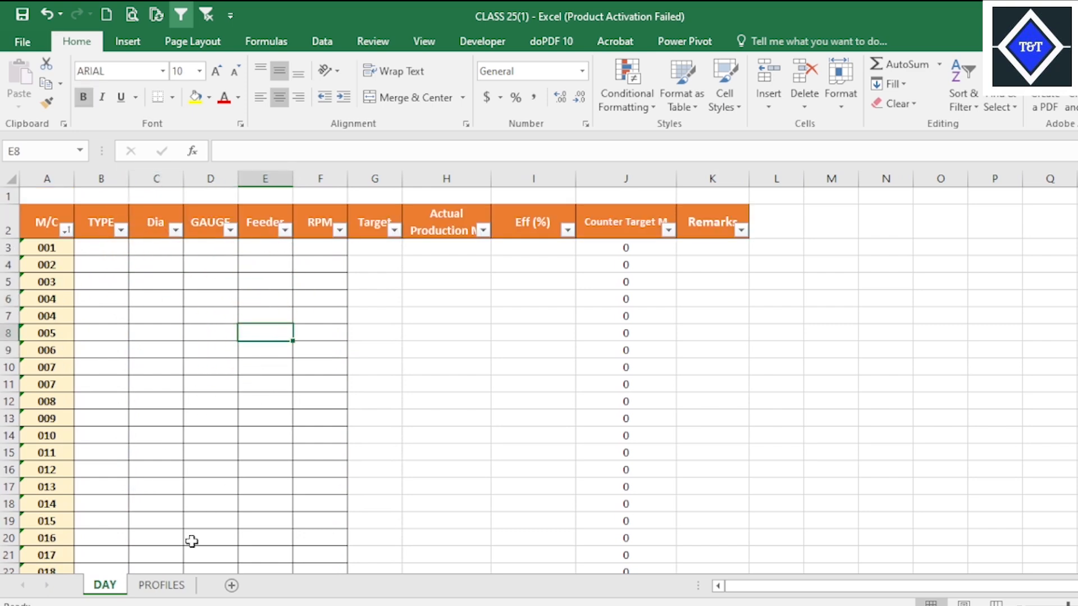
{"action": "left_click", "coordinate": [162, 586]}
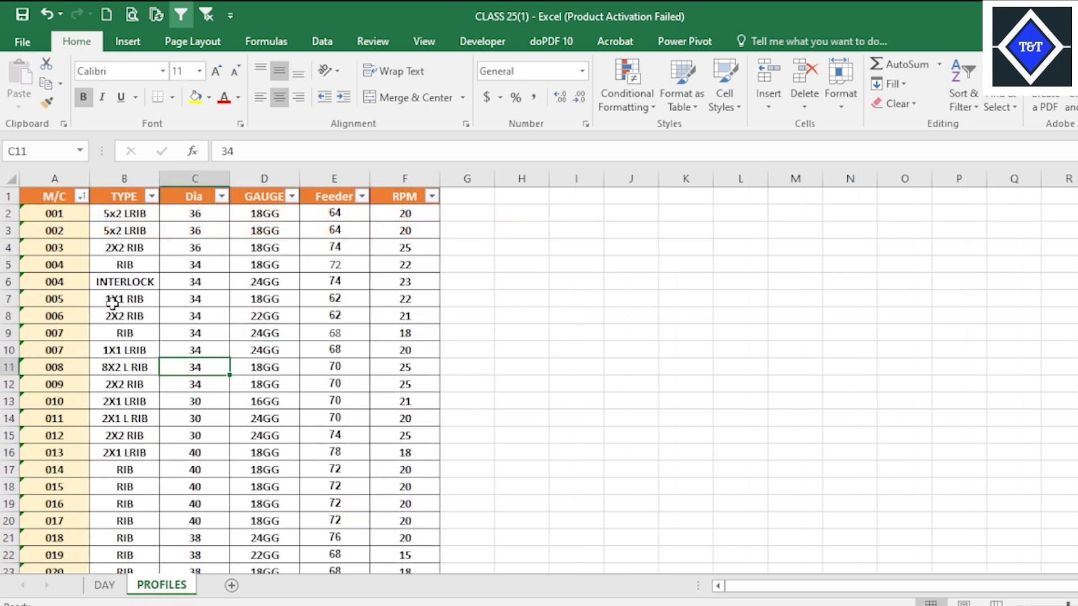
{"action": "left_click", "coordinate": [126, 284]}
{"action": "left_click", "coordinate": [168, 309]}
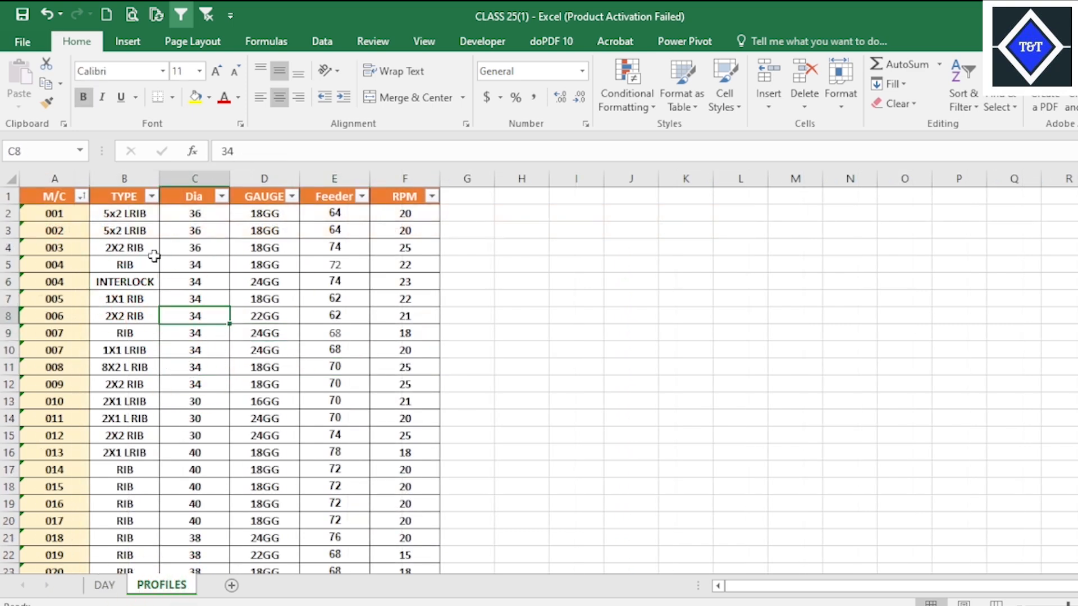
{"action": "left_click", "coordinate": [150, 216]}
{"action": "left_click", "coordinate": [193, 261]}
{"action": "left_click", "coordinate": [298, 261]}
{"action": "left_click", "coordinate": [371, 238]}
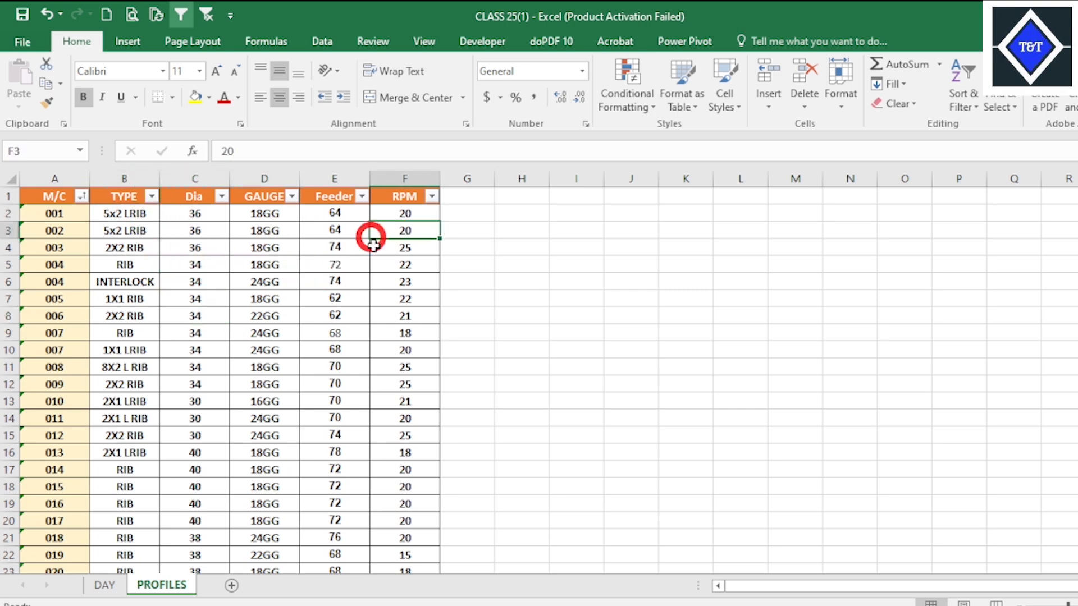
{"action": "left_click", "coordinate": [324, 287]}
{"action": "left_click", "coordinate": [23, 15]}
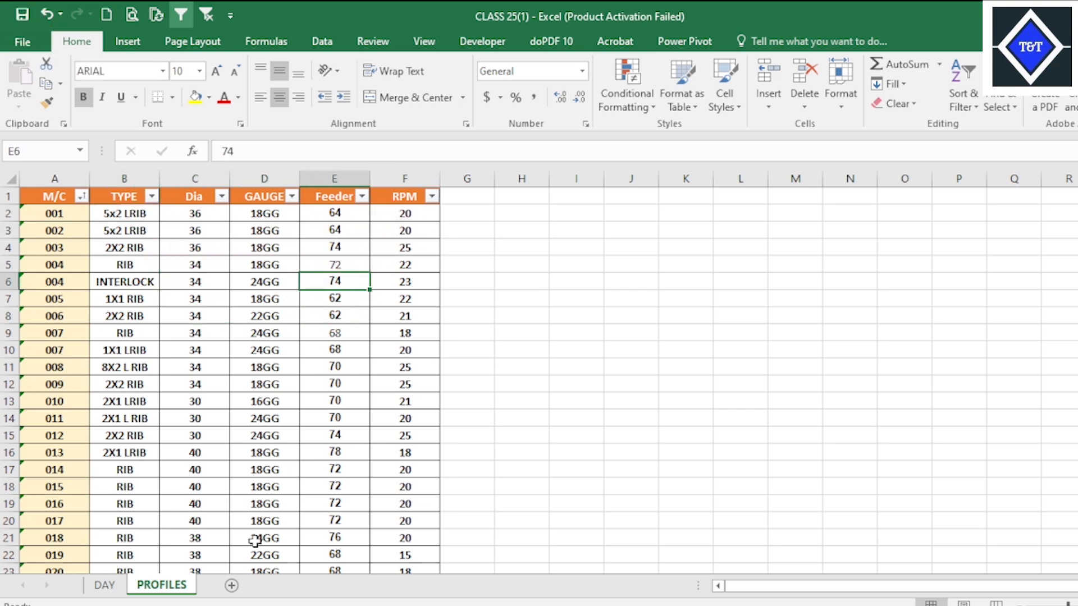
Check the TYPE entries on the Day sheet of Target Production File UPDATE, and return to the PROFILES data in CLASS 25(1).
{"action": "mouse_move", "coordinate": [769, 605]}
{"action": "left_click", "coordinate": [676, 538]}
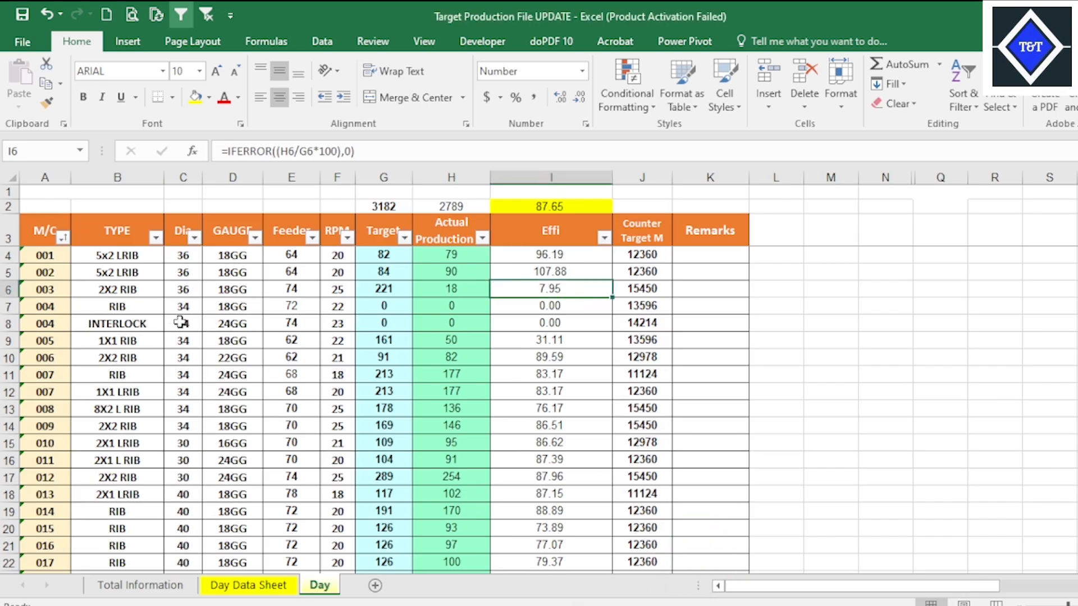
{"action": "left_click", "coordinate": [133, 256]}
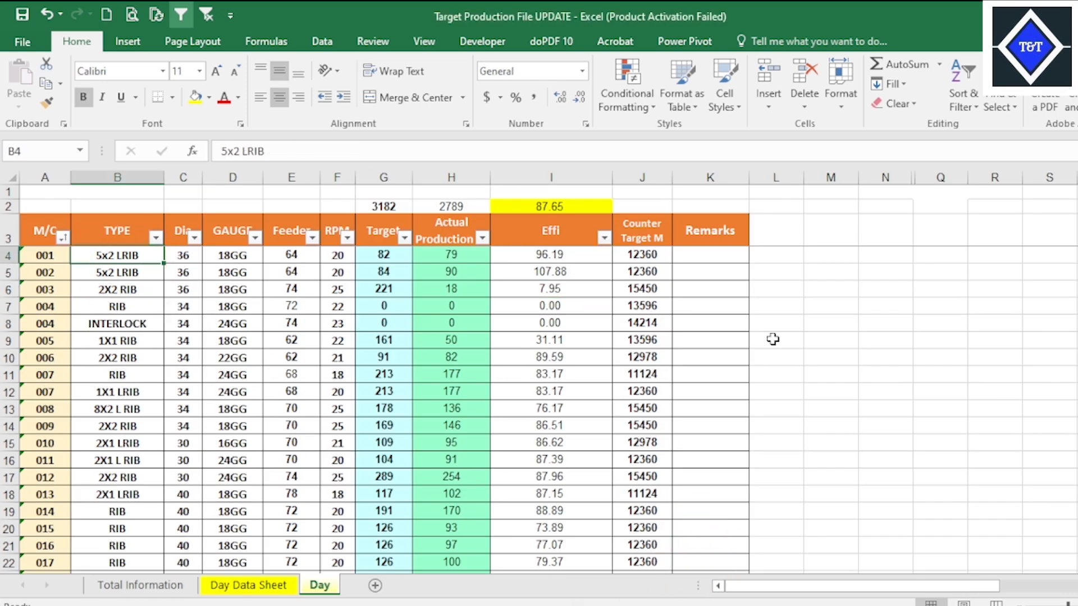
{"action": "left_click", "coordinate": [831, 577]}
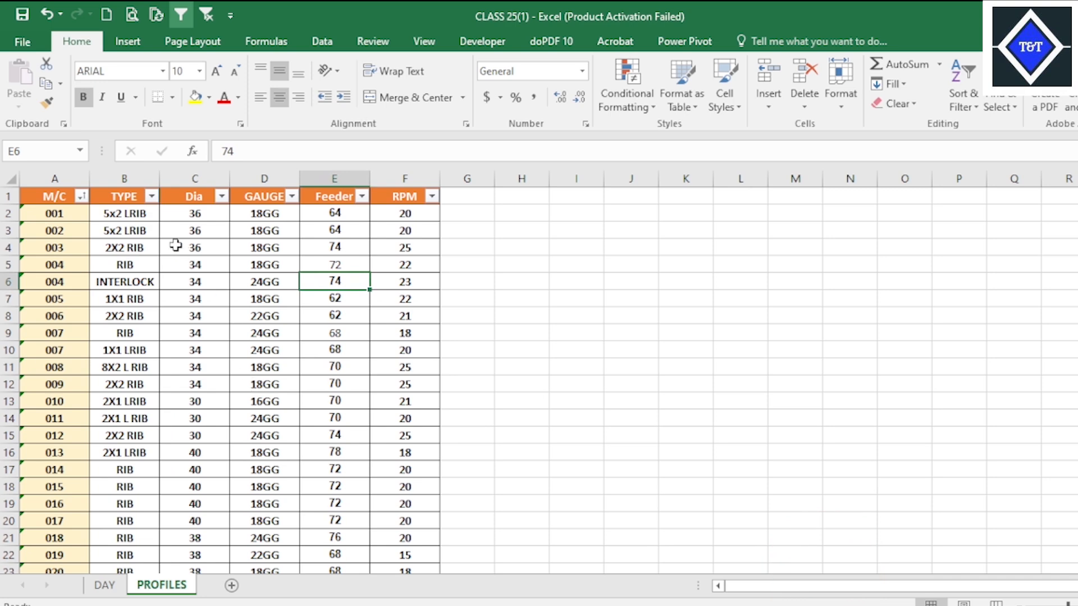
{"action": "left_click", "coordinate": [134, 314]}
{"action": "left_click", "coordinate": [312, 347]}
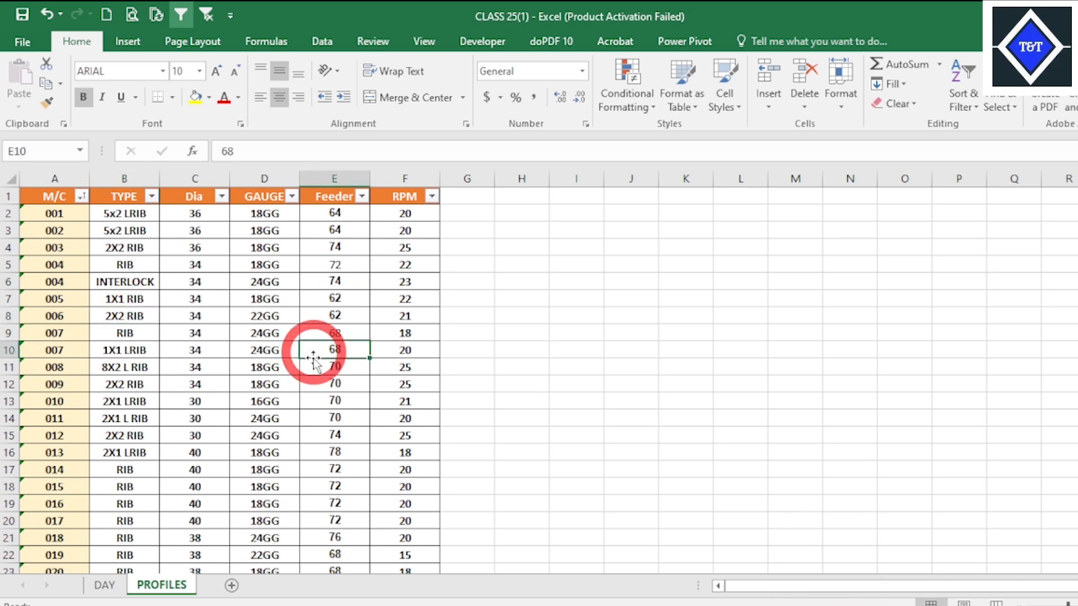
{"action": "left_click", "coordinate": [275, 352]}
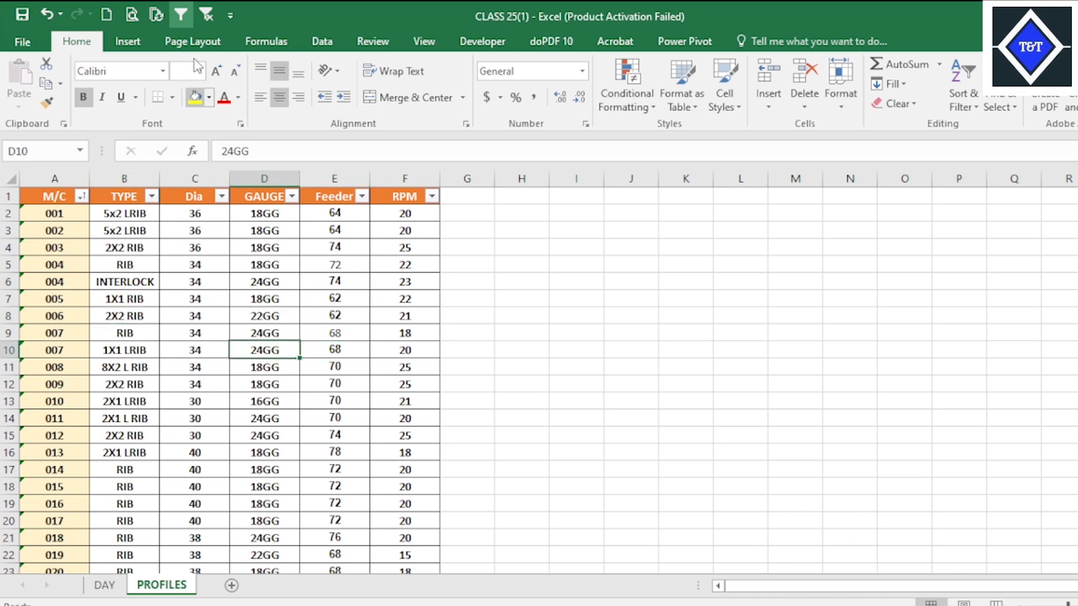
Clear the filter and sort settings on the PROFILES table and on the DAY table.
{"action": "left_click", "coordinate": [205, 16]}
{"action": "left_click", "coordinate": [222, 314]}
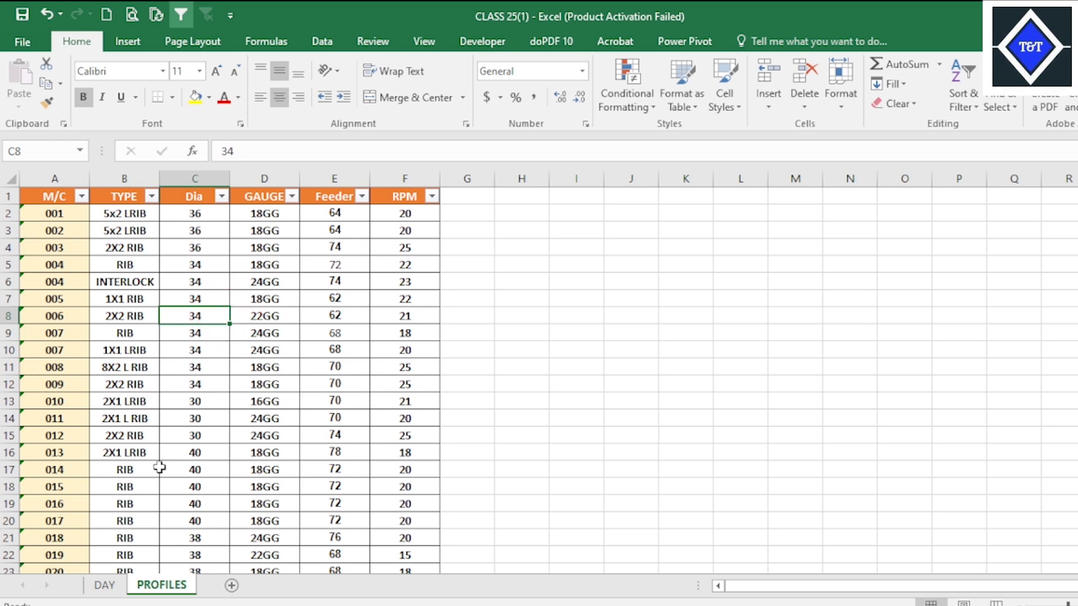
{"action": "left_click", "coordinate": [105, 584]}
{"action": "left_click", "coordinate": [173, 330]}
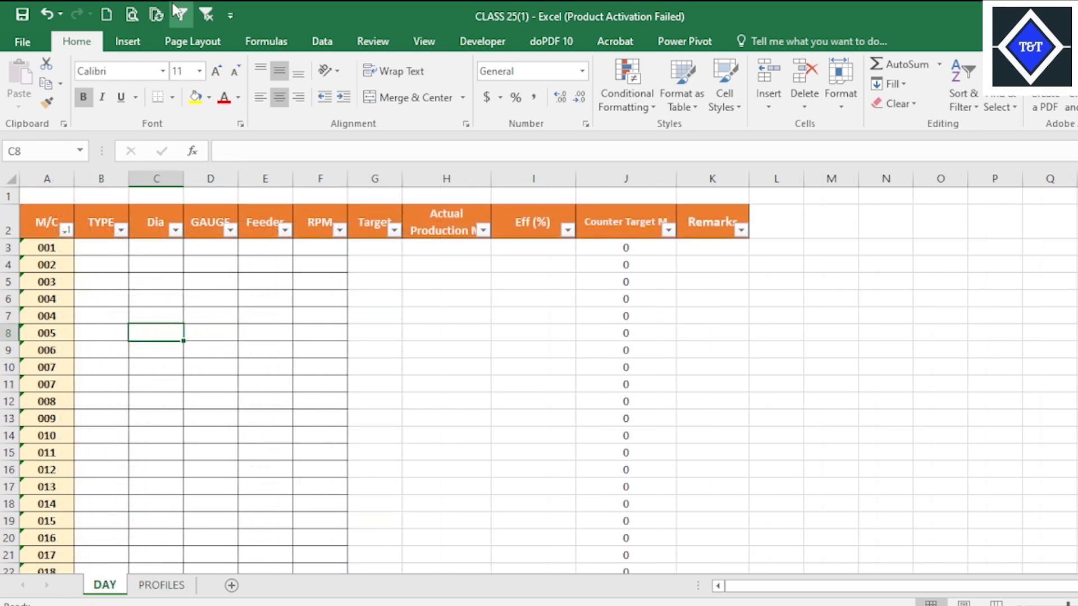
{"action": "left_click", "coordinate": [209, 17]}
Review the Dia, GAUGE and Feeder data on PROFILES against the blank columns on DAY.
{"action": "left_click", "coordinate": [160, 584]}
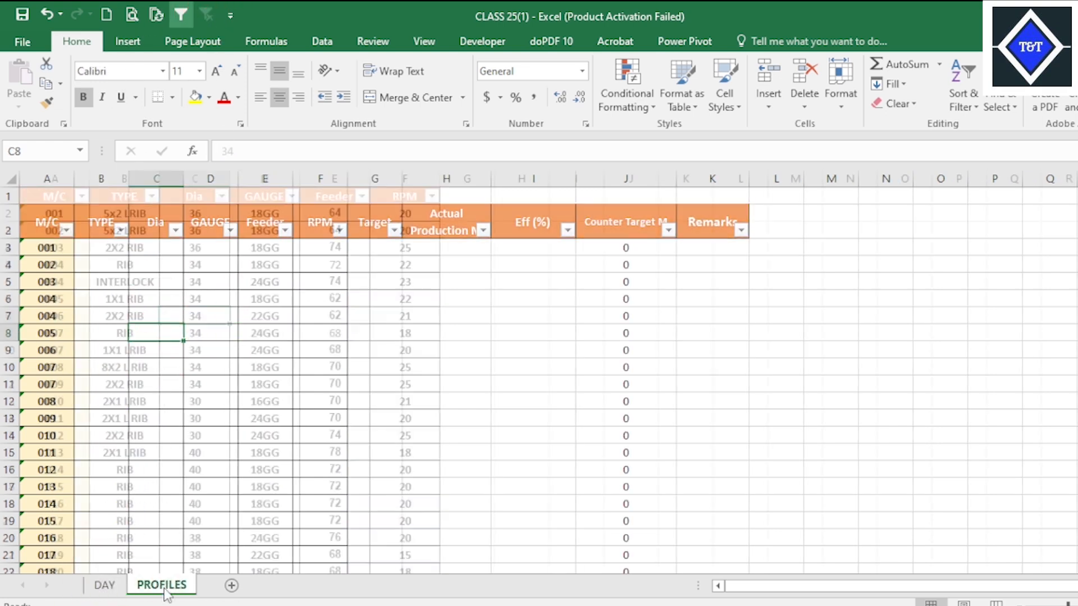
{"action": "left_click", "coordinate": [196, 329]}
{"action": "left_click", "coordinate": [279, 372]}
{"action": "left_click", "coordinate": [333, 332]}
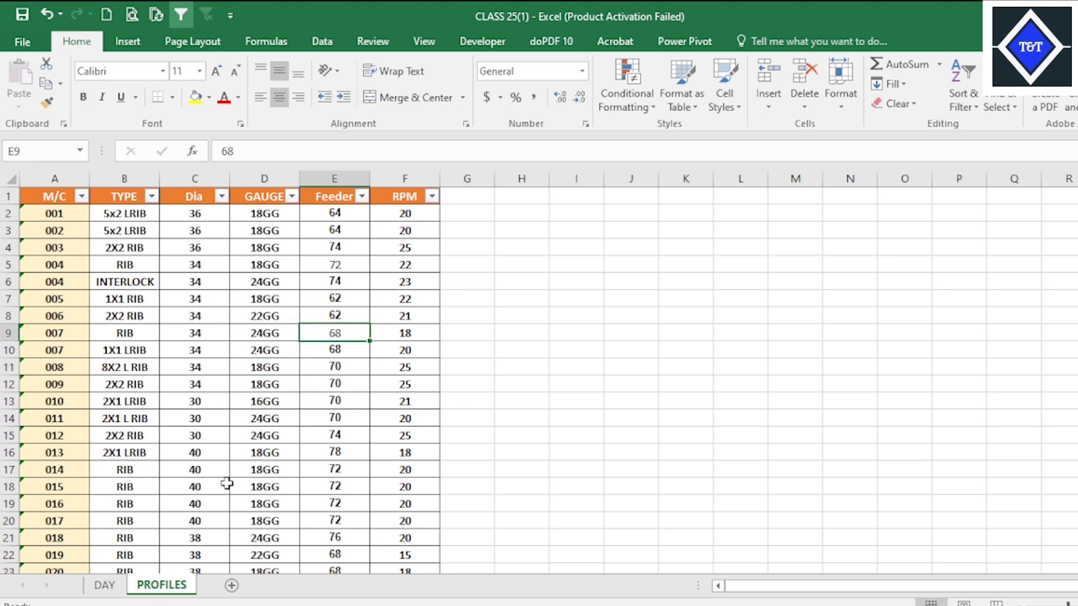
{"action": "left_click", "coordinate": [102, 584]}
{"action": "left_click", "coordinate": [421, 357]}
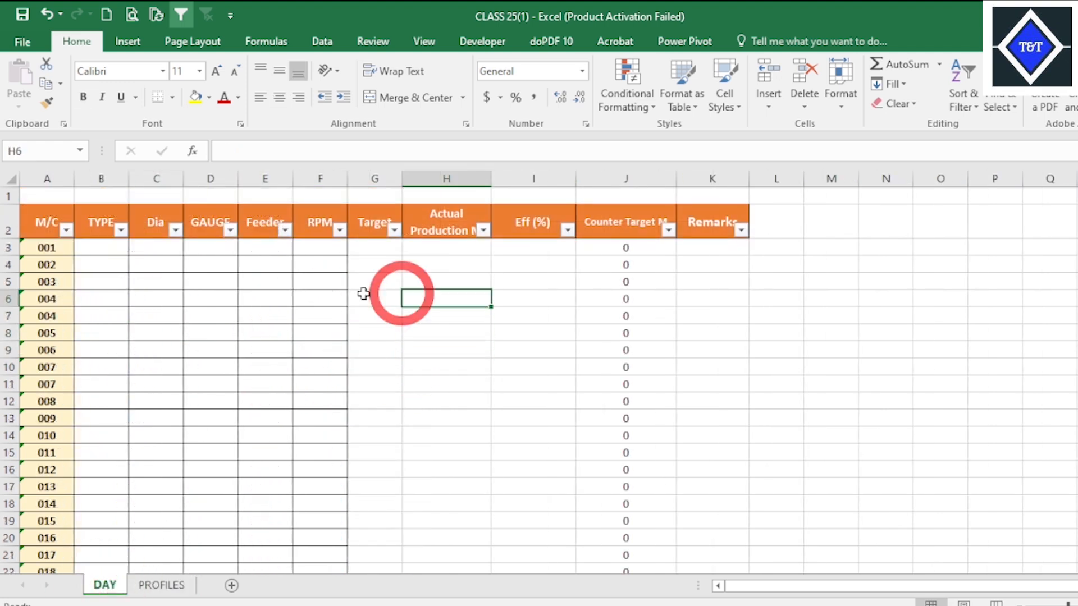
{"action": "left_click", "coordinate": [224, 283]}
Start an INDEX formula in cell B3 of the TYPE column on the DAY sheet.
{"action": "left_click", "coordinate": [107, 248]}
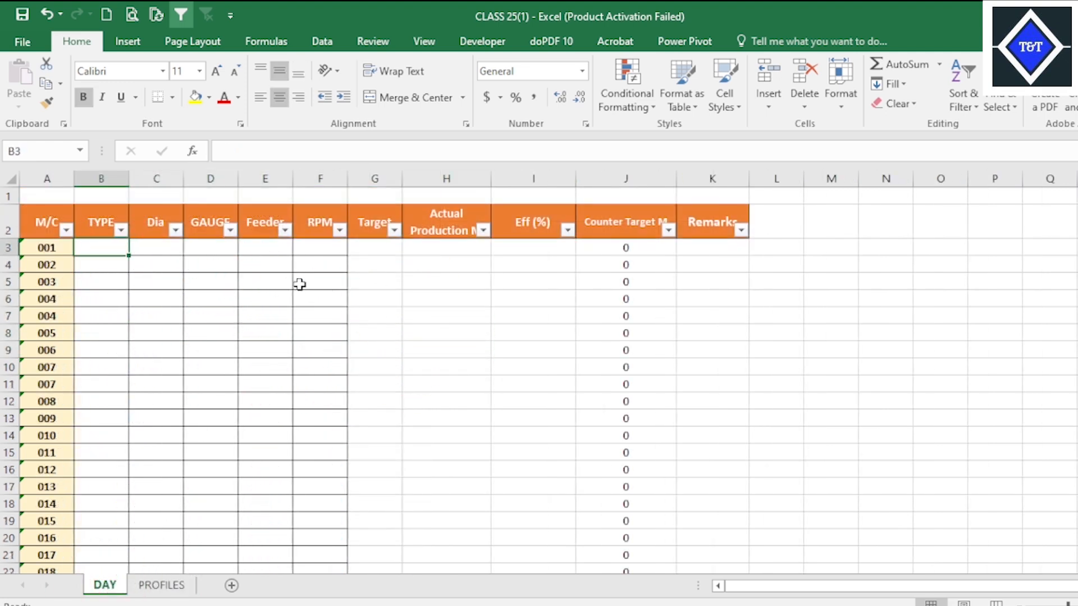
{"action": "type", "text": "=I"}
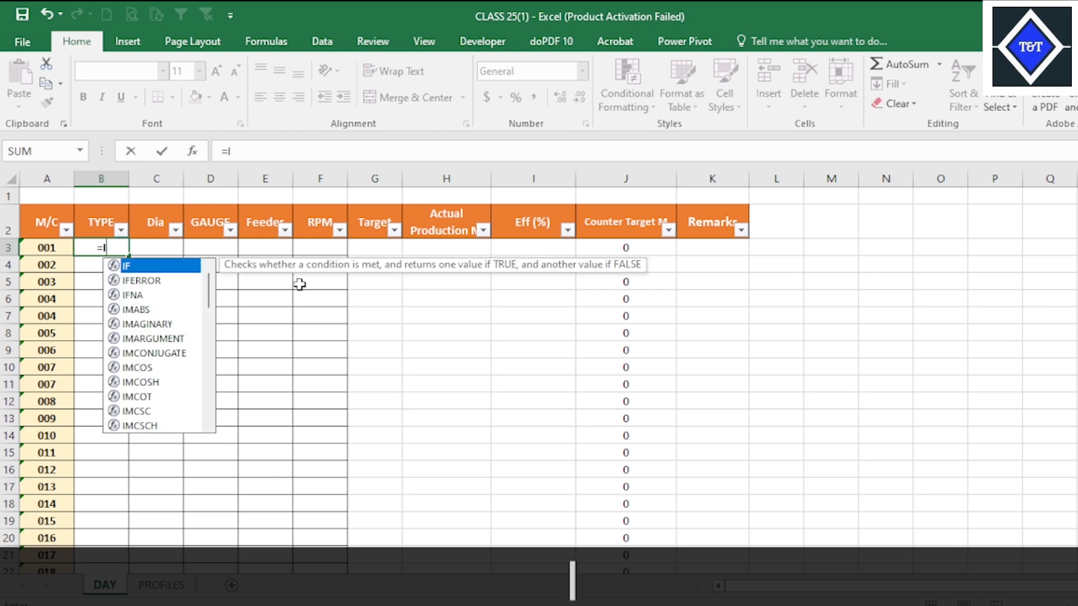
{"action": "type", "text": "N"}
{"action": "key", "text": "Tab"}
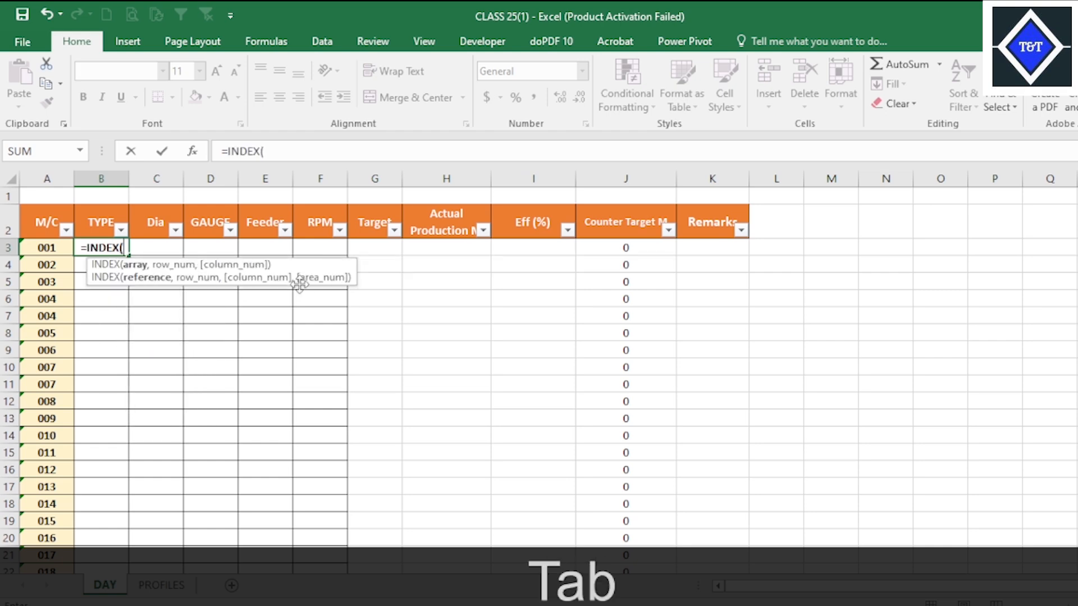
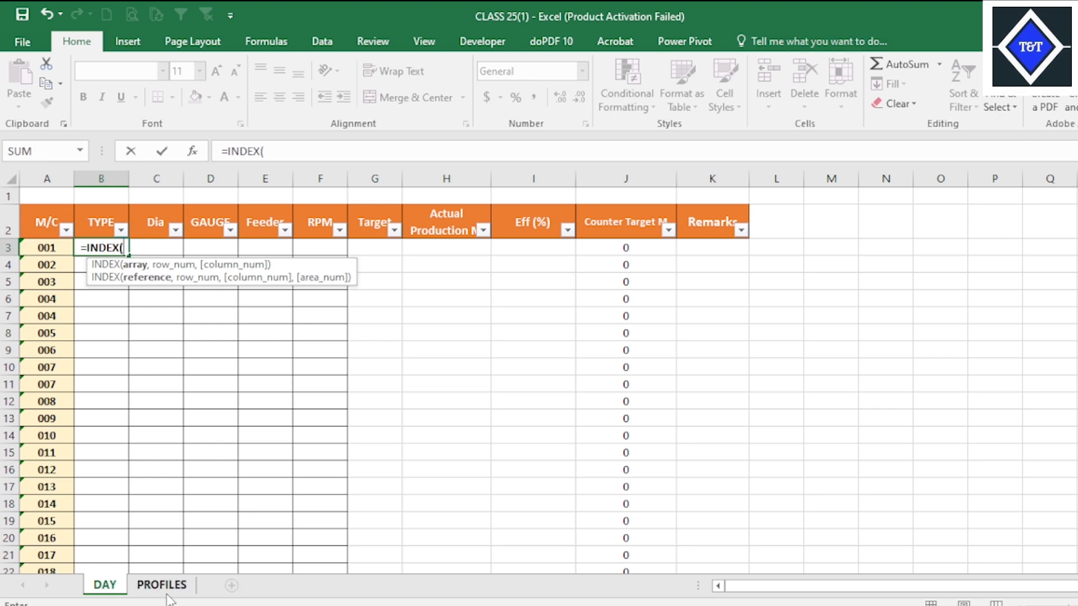
{"action": "left_click", "coordinate": [162, 585]}
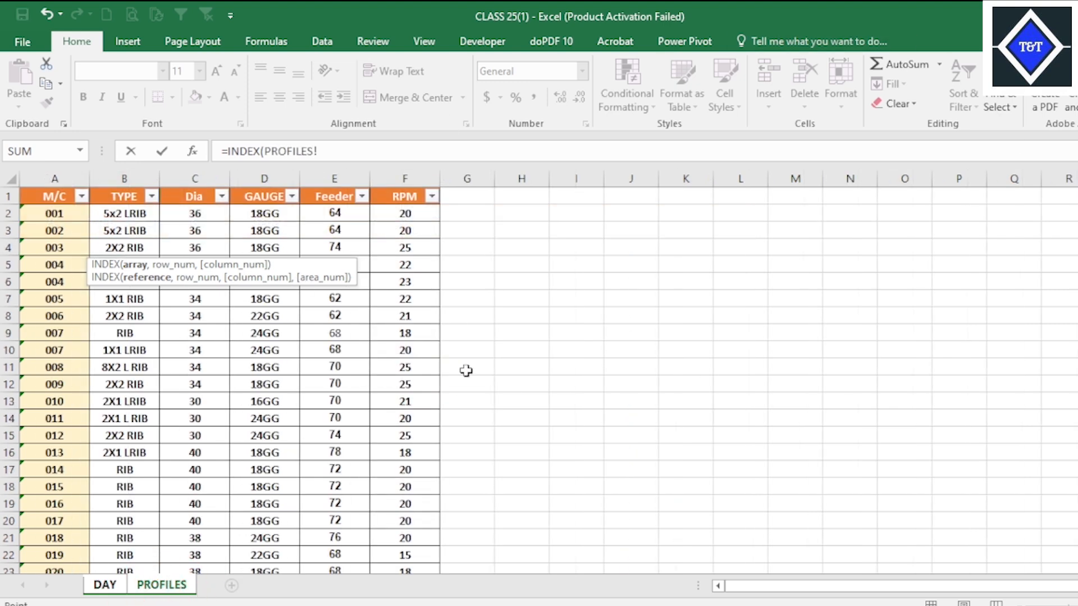
{"action": "key", "text": "Return"}
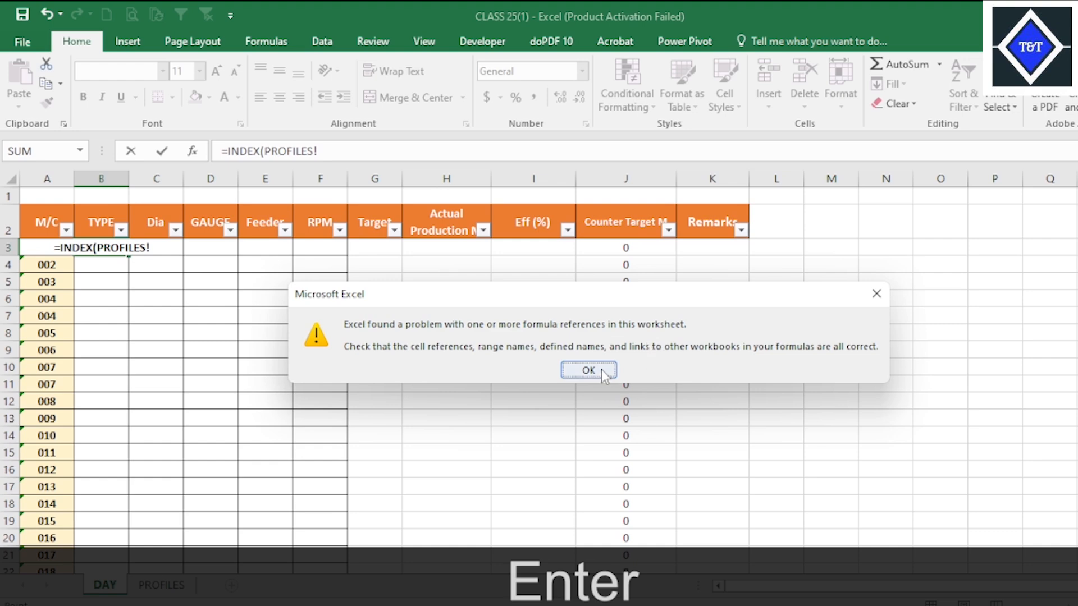
{"action": "key", "text": "Return"}
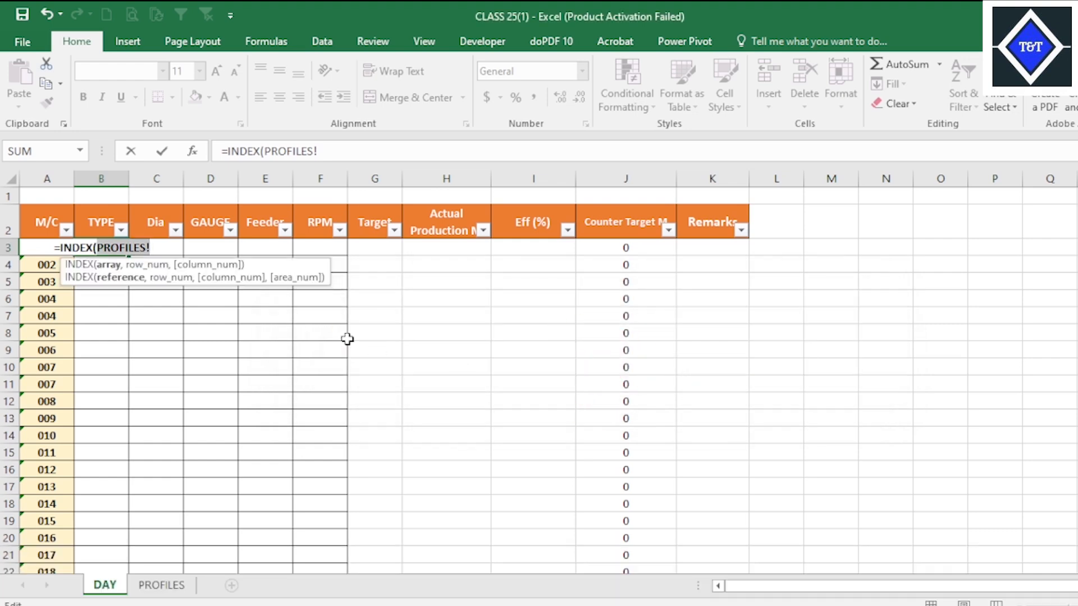
{"action": "key", "text": "Escape"}
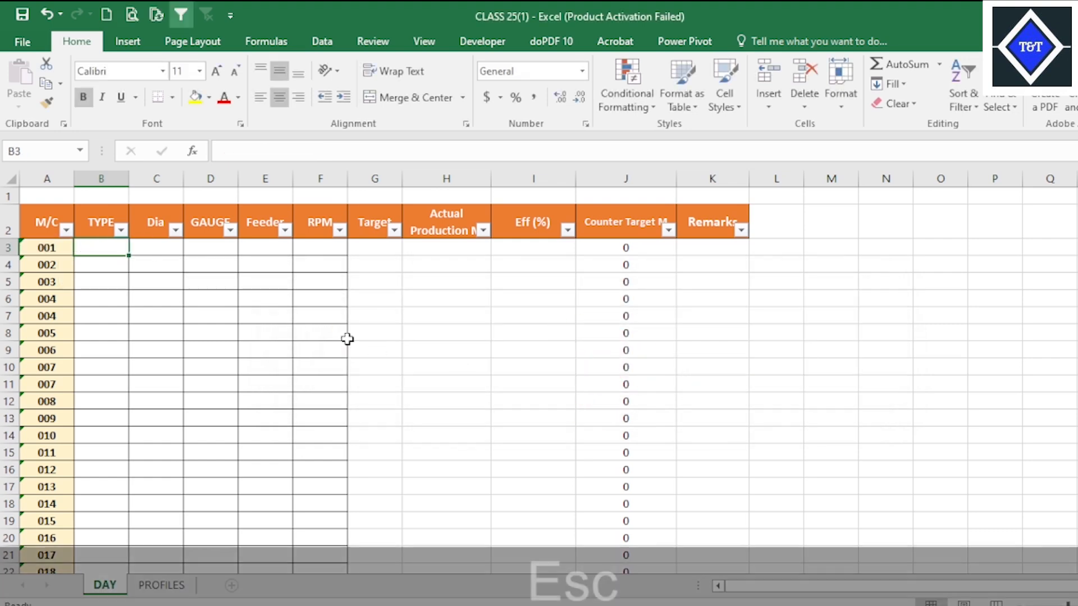
Delete the TYPE column from the DAY sheet and insert a blank column between GAUGE and Feeder.
{"action": "left_click", "coordinate": [272, 344]}
{"action": "left_click", "coordinate": [106, 261]}
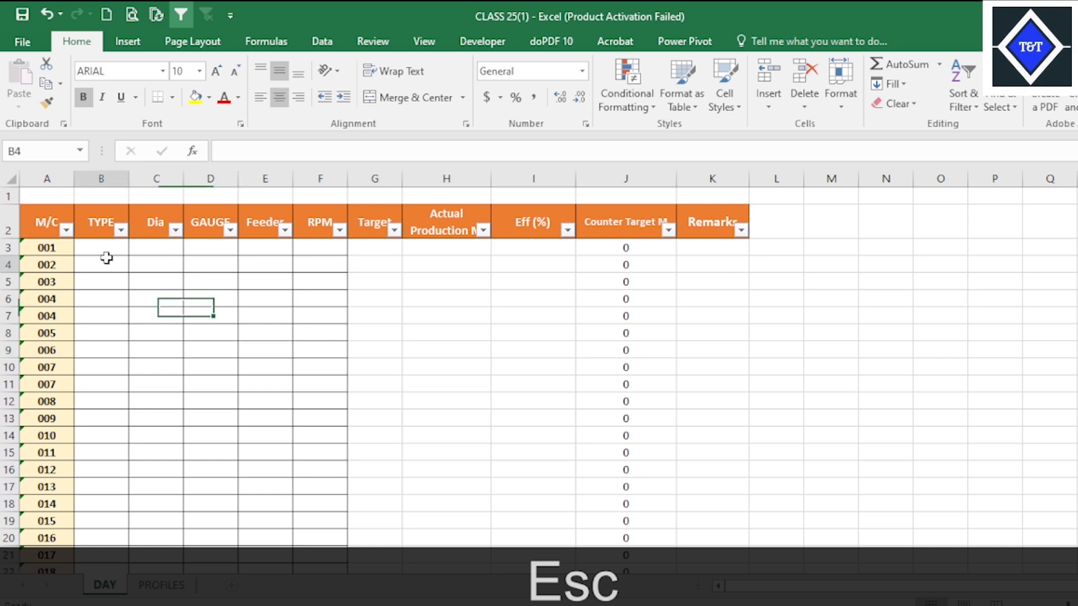
{"action": "left_click", "coordinate": [107, 171]}
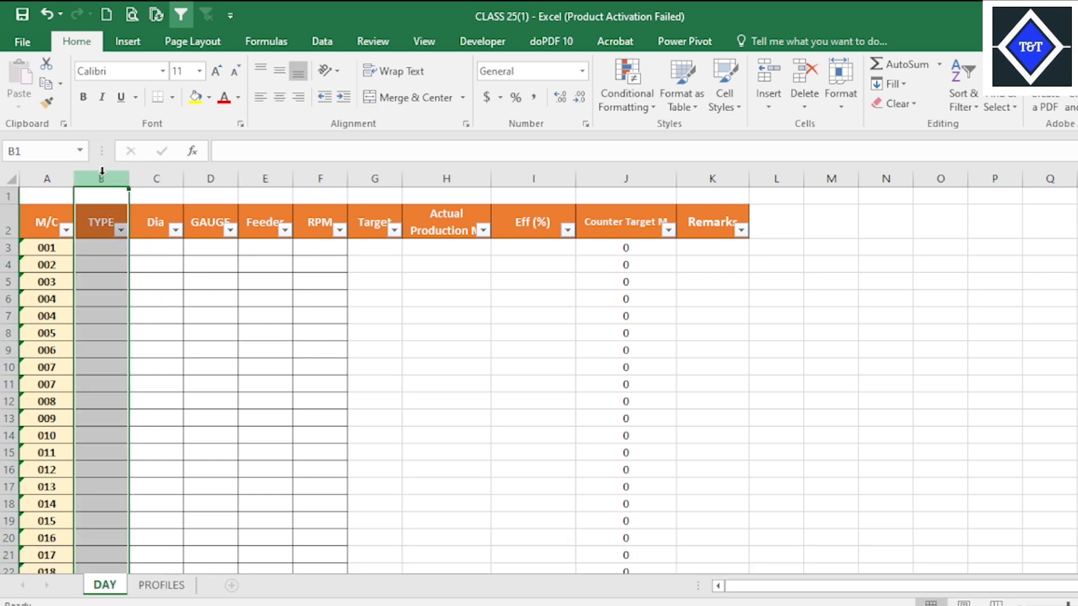
{"action": "key", "text": "ctrl+minus"}
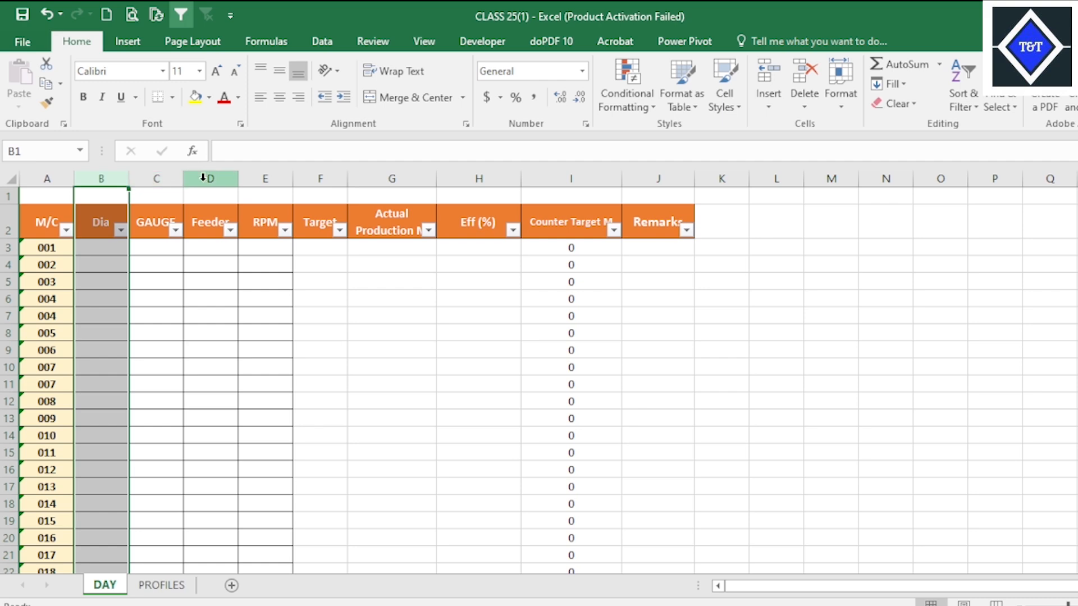
{"action": "left_click", "coordinate": [210, 179]}
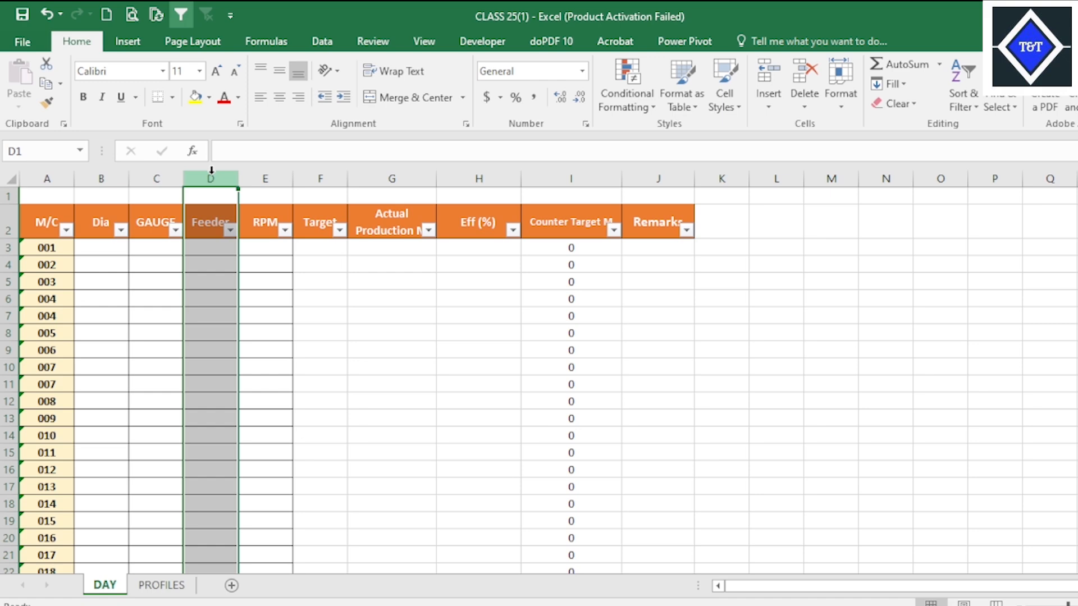
{"action": "key", "text": "ctrl+KP_Add"}
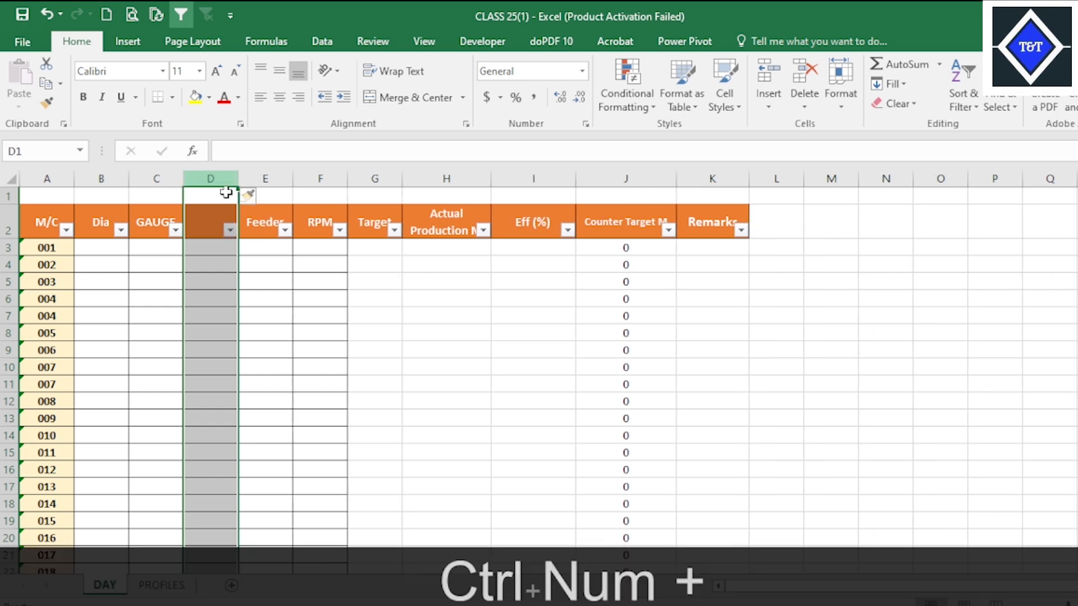
{"action": "left_click", "coordinate": [281, 334]}
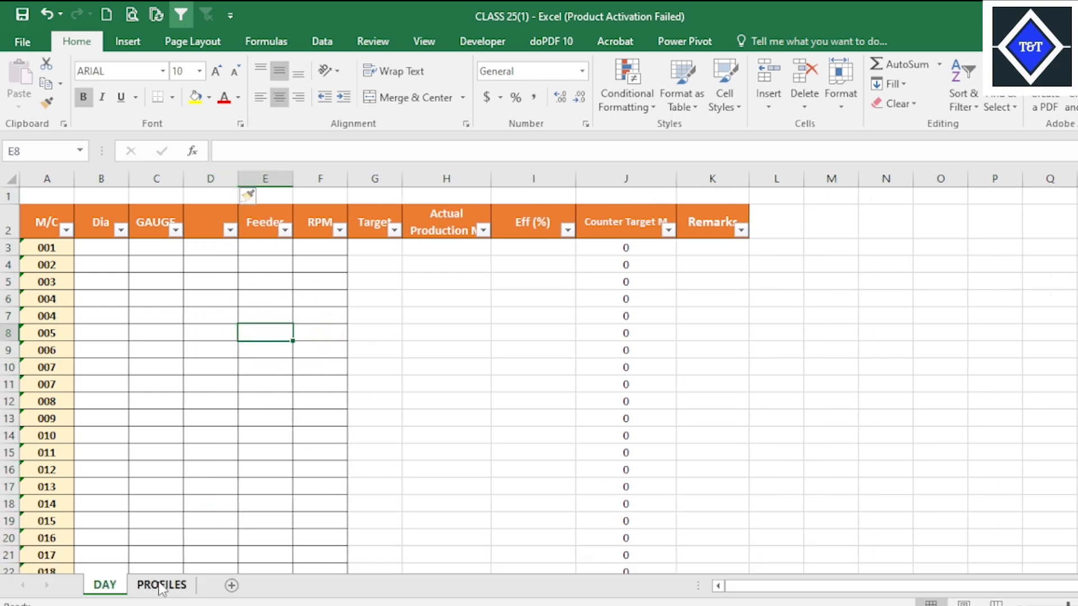
On the PROFILES sheet, insert a blank column before TYPE and another blank column before Feeder.
{"action": "left_click", "coordinate": [162, 585]}
{"action": "left_click", "coordinate": [198, 365]}
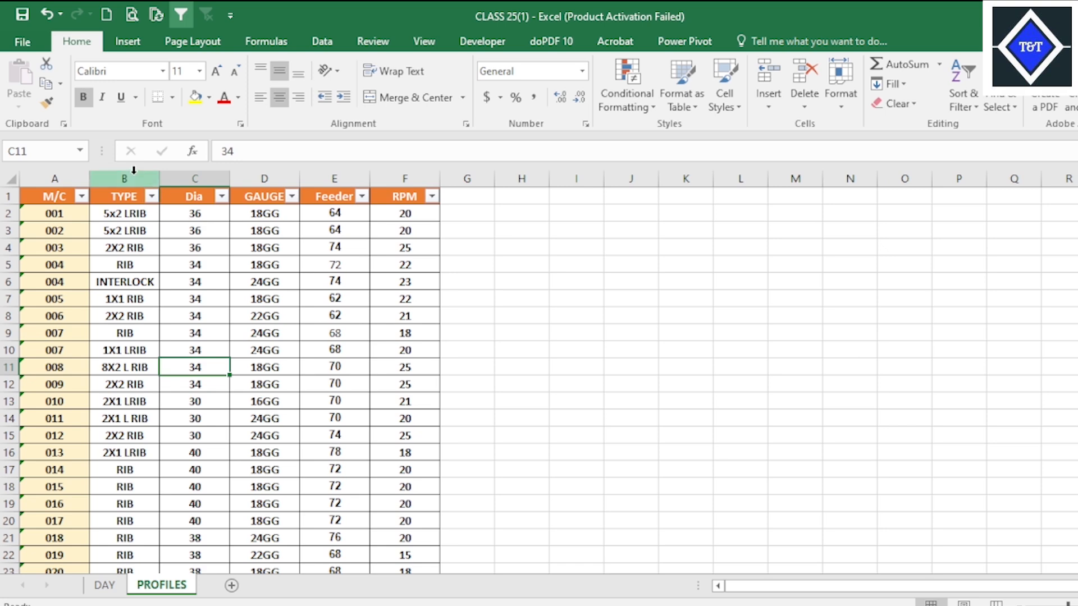
{"action": "left_click", "coordinate": [133, 170]}
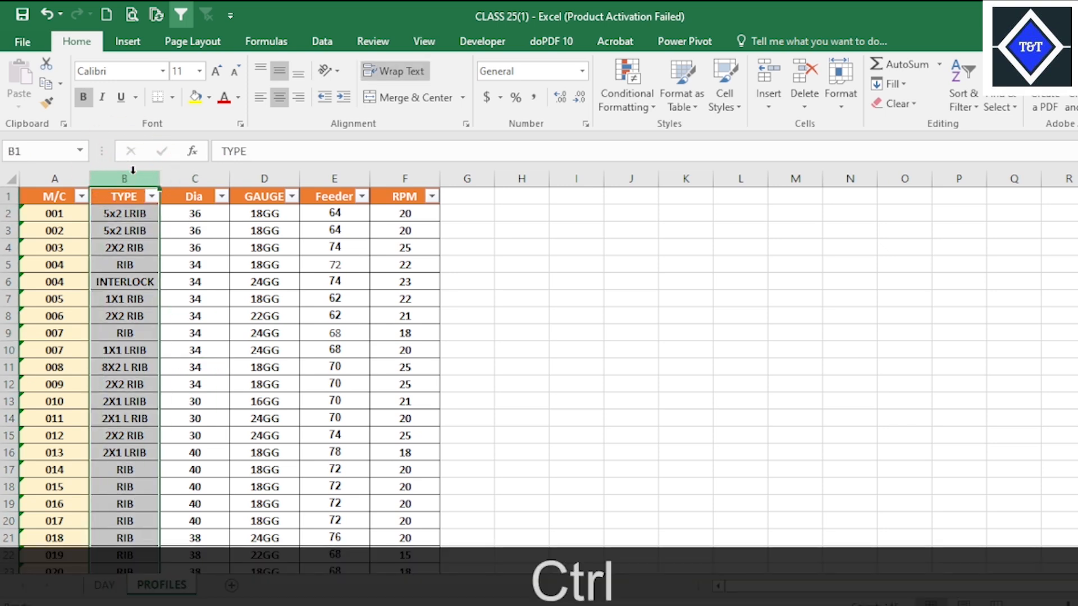
{"action": "key", "text": "ctrl+KP_Add"}
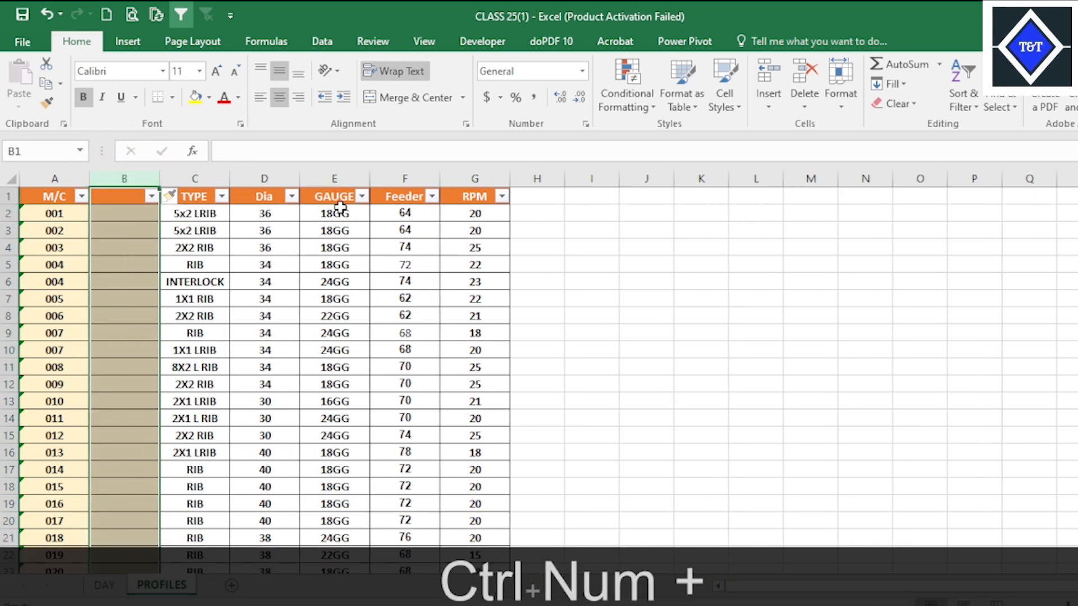
{"action": "left_click", "coordinate": [396, 175]}
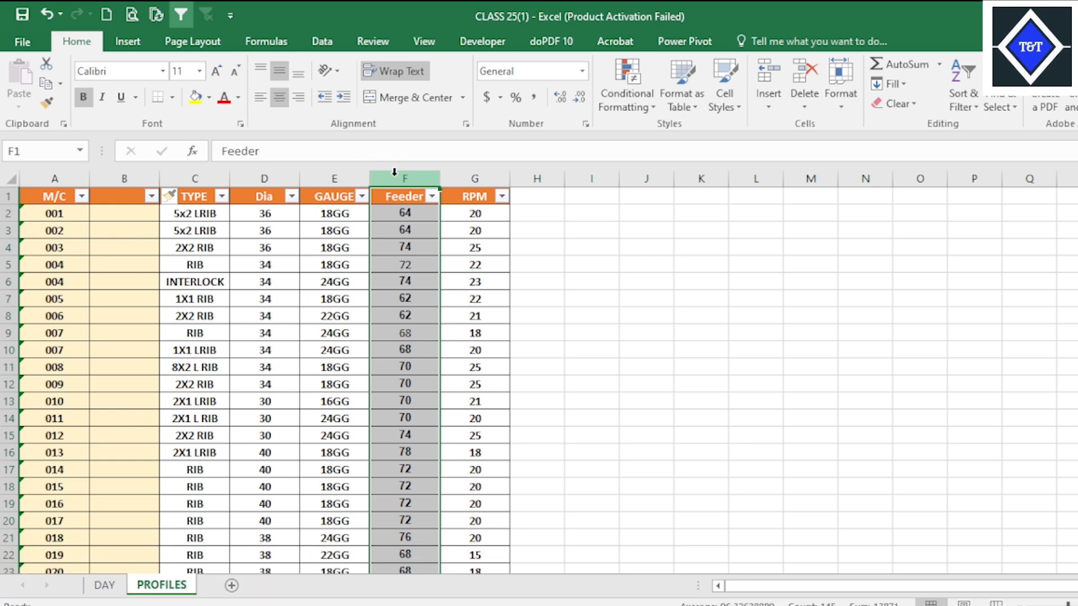
{"action": "key", "text": "ctrl+KP_Add"}
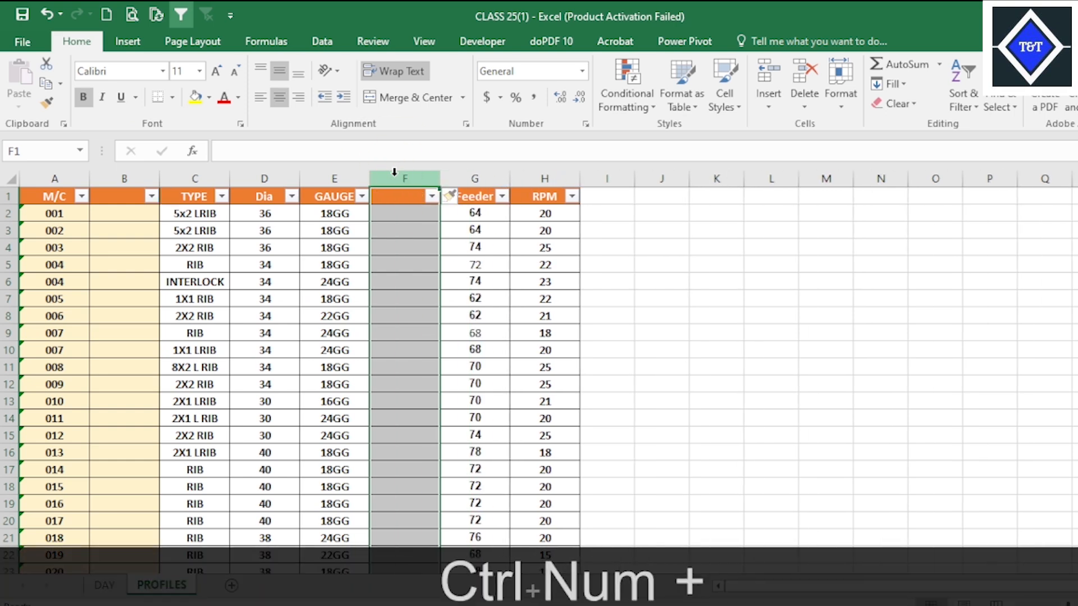
Move the TYPE column into the blank column before Feeder and delete the two empty columns between M/C and Dia.
{"action": "left_click", "coordinate": [190, 178]}
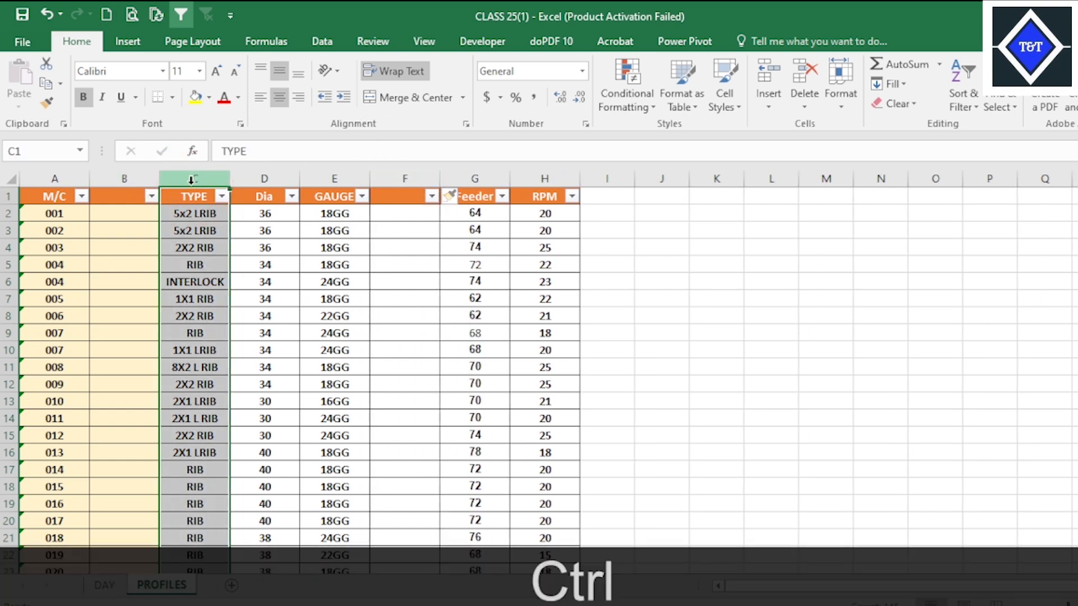
{"action": "key", "text": "ctrl+x"}
{"action": "left_click", "coordinate": [404, 178]}
{"action": "right_click", "coordinate": [410, 179]}
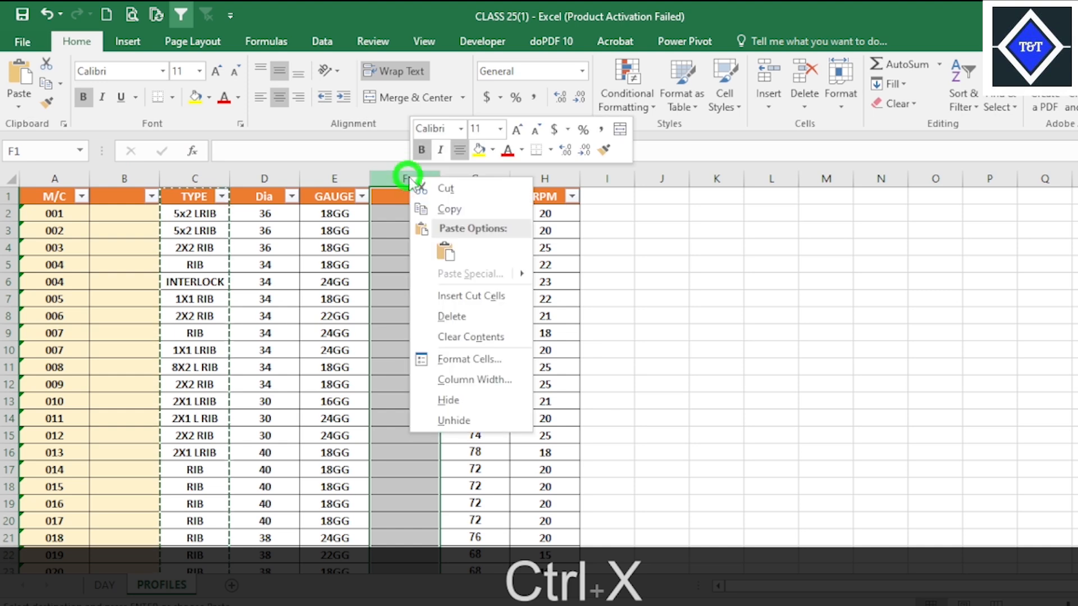
{"action": "left_click", "coordinate": [446, 251]}
{"action": "left_click_drag", "start_coordinate": [126, 178], "coordinate": [199, 177]}
{"action": "key", "text": "ctrl+KP_Subtract"}
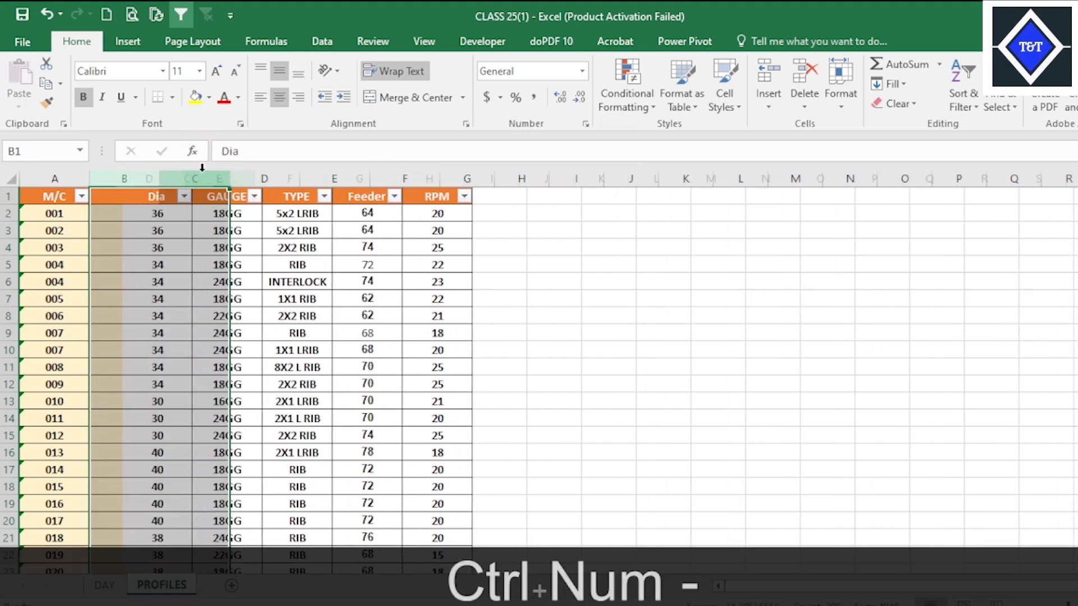
{"action": "left_click", "coordinate": [325, 294]}
{"action": "left_click", "coordinate": [296, 330]}
{"action": "left_click", "coordinate": [459, 332]}
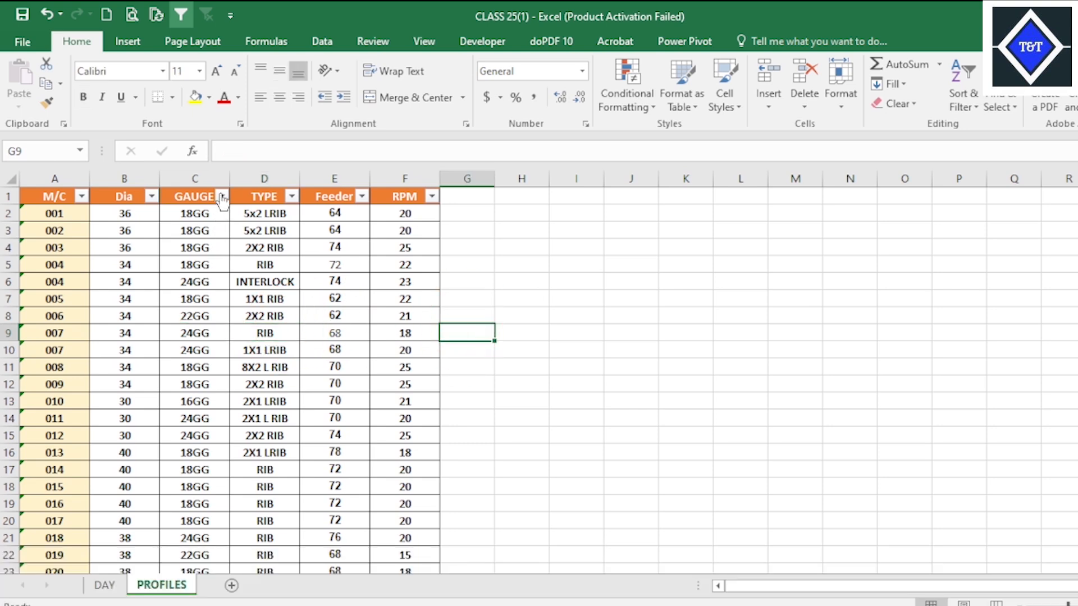
Remove the text GG from all values in the GAUGE column of PROFILES with Find and Replace.
{"action": "left_click", "coordinate": [222, 197]}
{"action": "left_click", "coordinate": [291, 375]}
{"action": "left_click", "coordinate": [206, 300]}
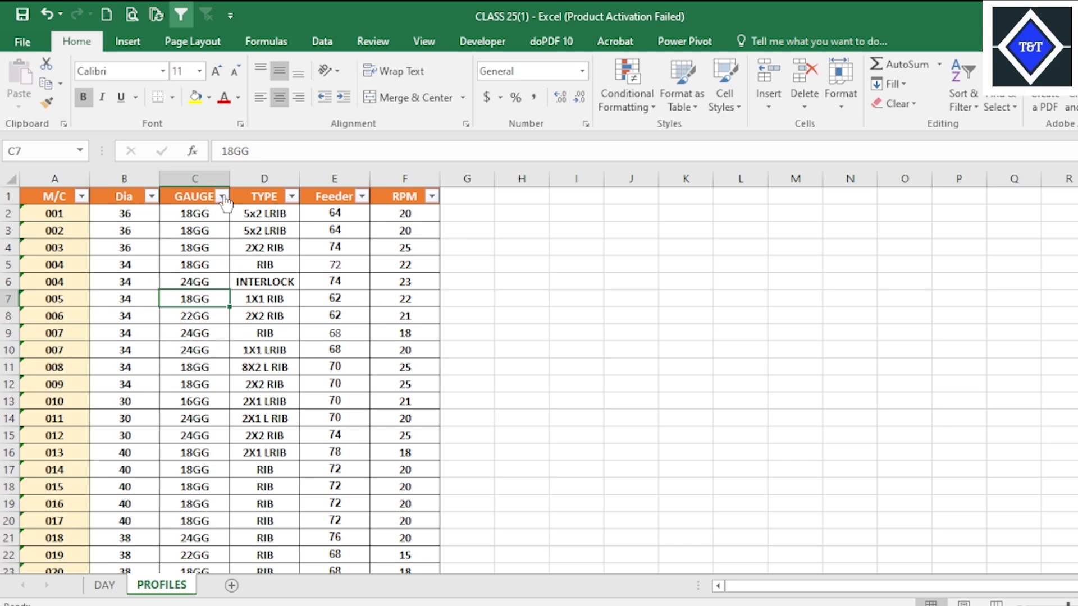
{"action": "left_click", "coordinate": [207, 364]}
{"action": "scroll", "coordinate": [216, 376], "scroll_direction": "down", "scroll_amount": 8}
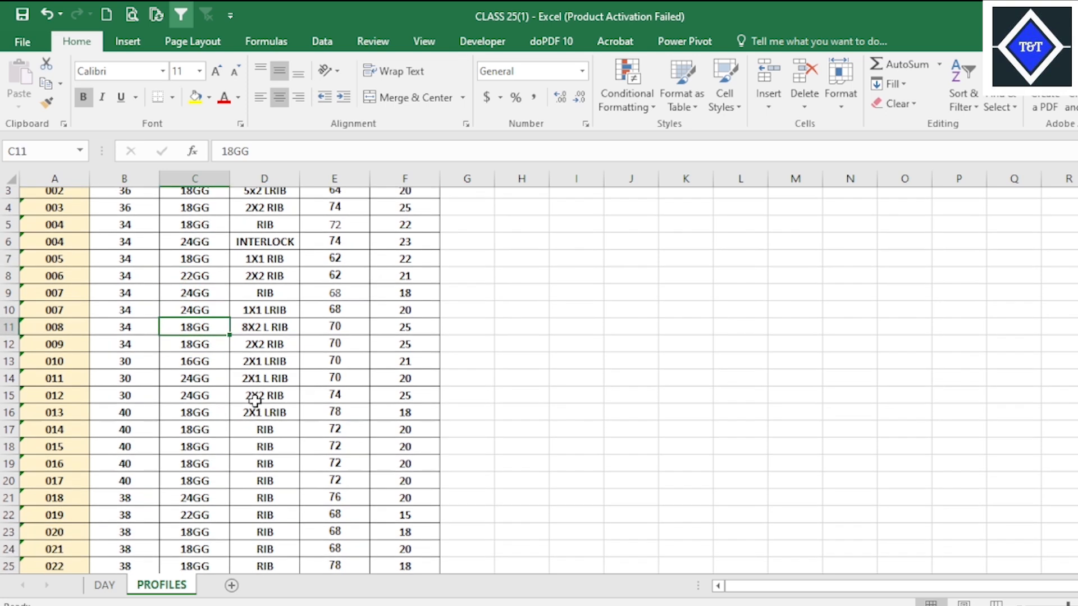
{"action": "left_click", "coordinate": [200, 187]}
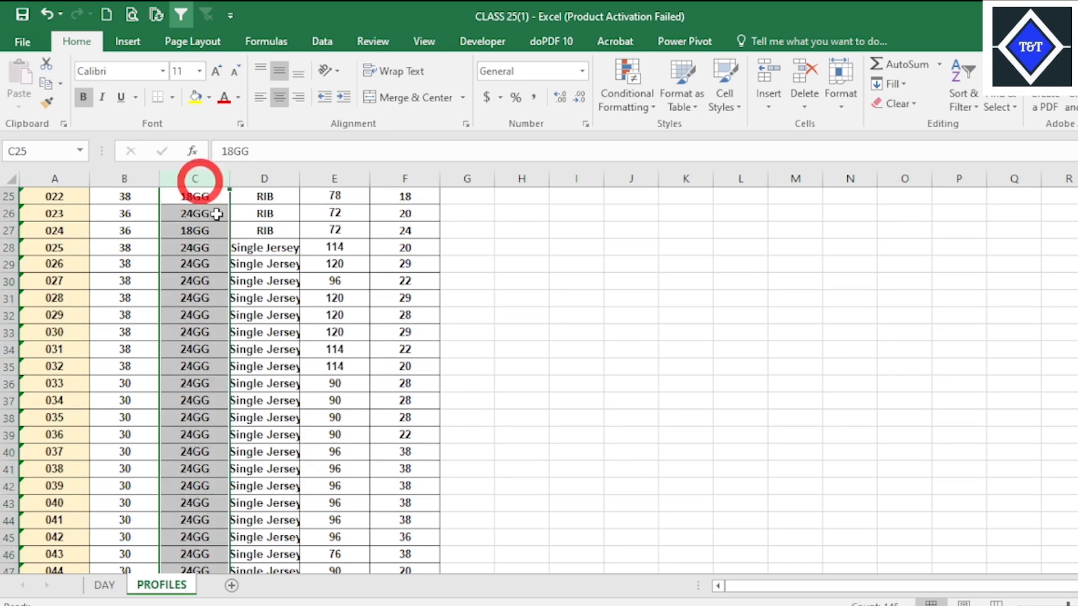
{"action": "scroll", "coordinate": [231, 305], "scroll_direction": "up", "scroll_amount": 8}
{"action": "key", "text": "ctrl+f"}
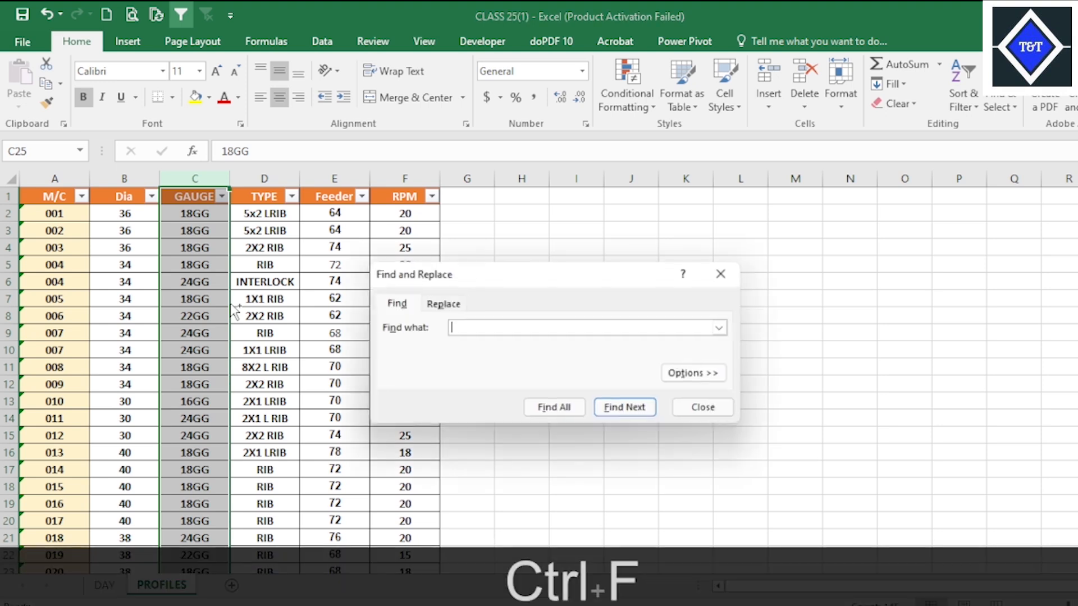
{"action": "left_click", "coordinate": [610, 281]}
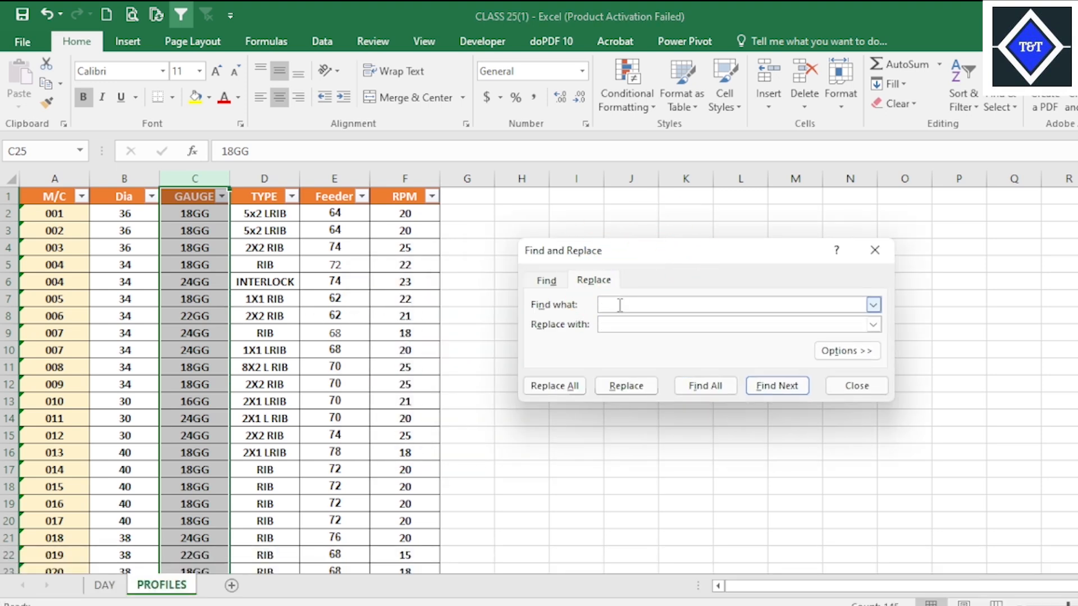
{"action": "type", "text": "GG"}
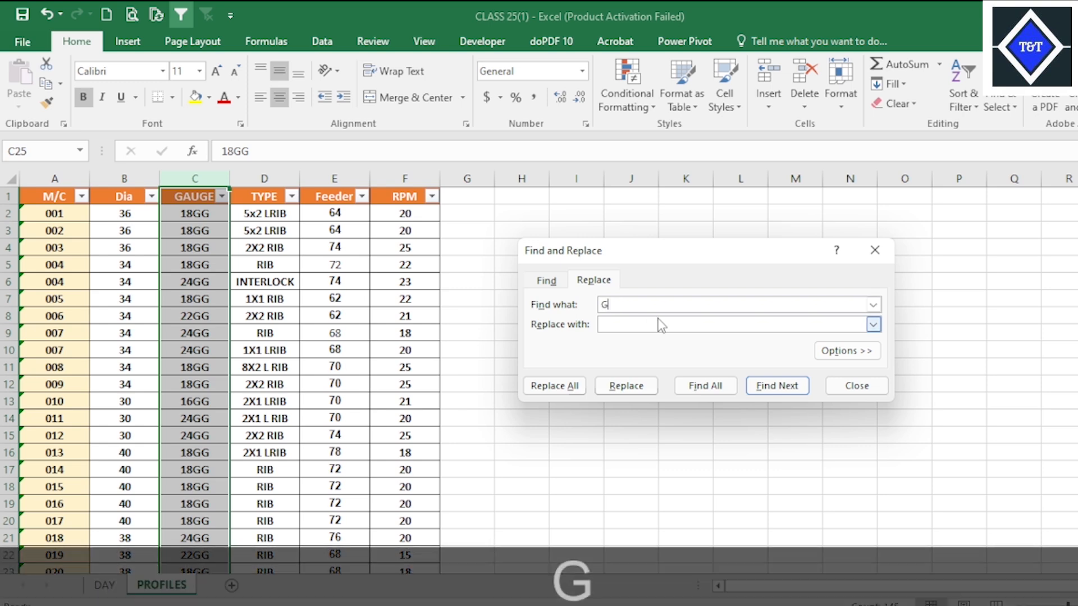
{"action": "left_click", "coordinate": [635, 323]}
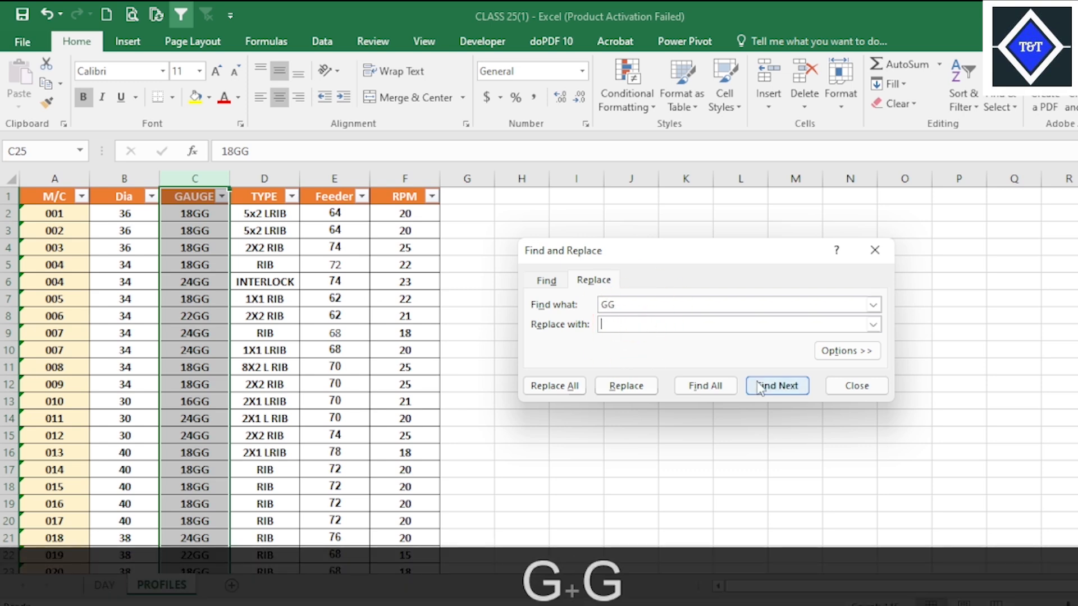
{"action": "left_click", "coordinate": [561, 388]}
{"action": "left_click", "coordinate": [591, 365]}
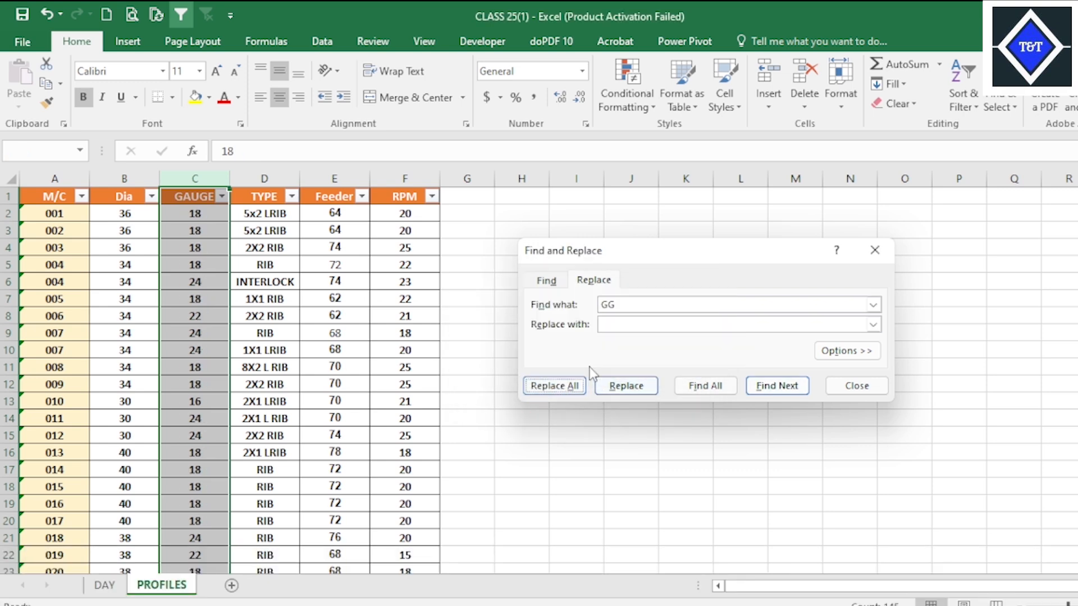
{"action": "left_click", "coordinate": [858, 388]}
Check the values in the GAUGE column of PROFILES and save the workbook.
{"action": "left_click", "coordinate": [255, 403]}
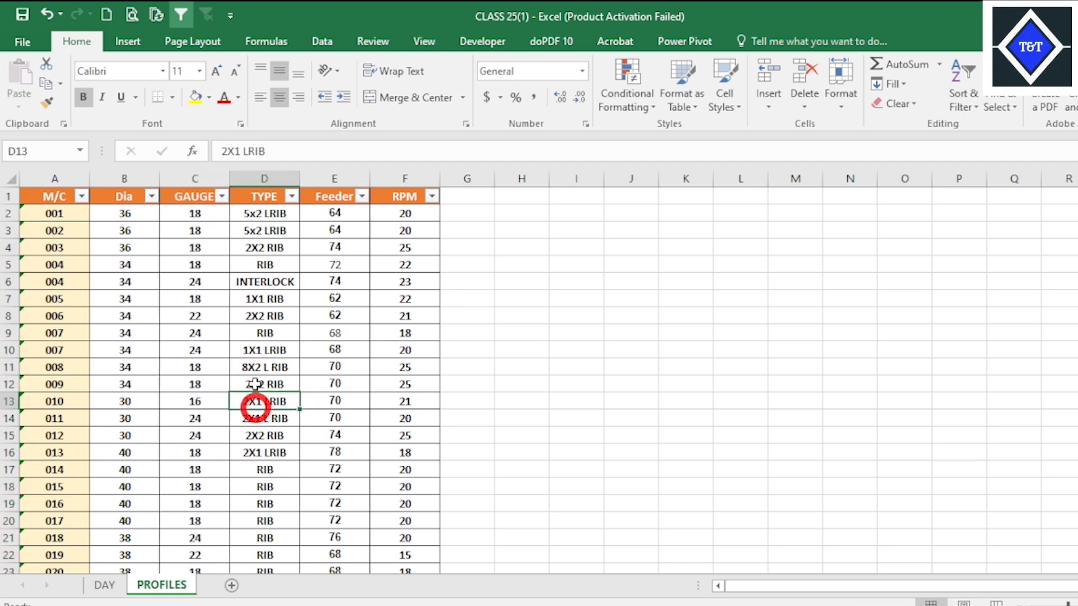
{"action": "left_click", "coordinate": [191, 240]}
{"action": "key", "text": "Down"}
{"action": "key", "text": "Down"}
{"action": "key", "text": "Down"}
{"action": "key", "text": "Down"}
{"action": "key", "text": "Down"}
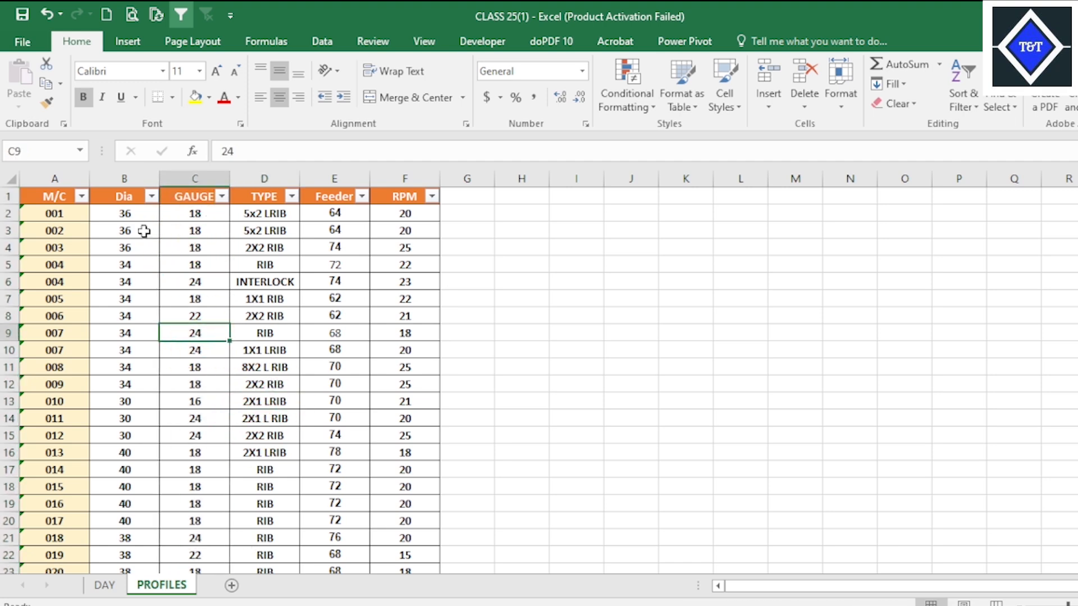
{"action": "left_click", "coordinate": [23, 17]}
Compare the GAUGE and TYPE columns on PROFILES with the DAY layout, saving the workbook again before returning to DAY.
{"action": "left_click", "coordinate": [104, 585]}
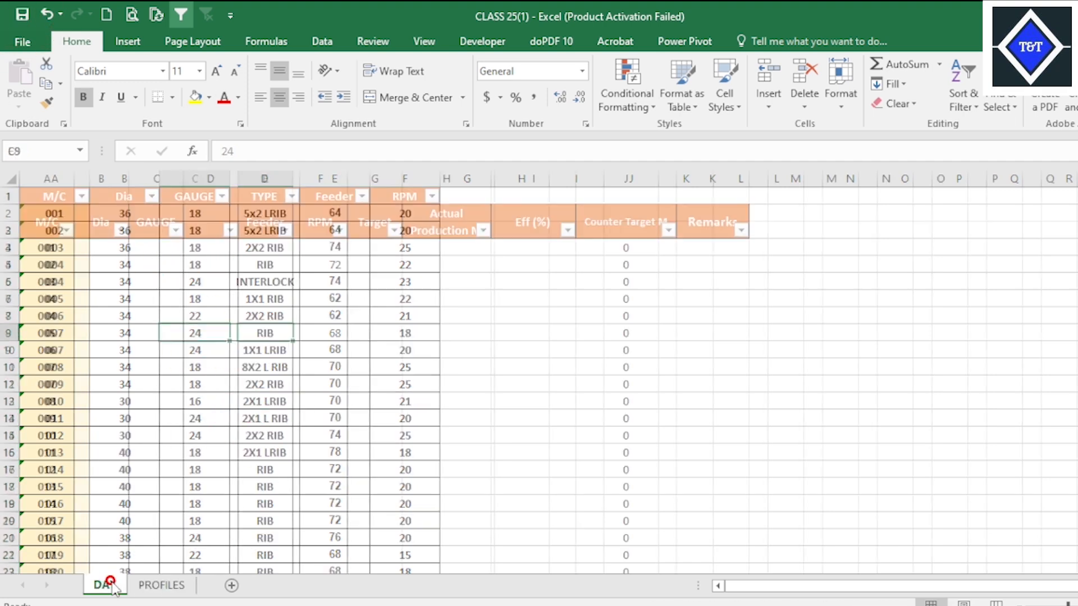
{"action": "left_click", "coordinate": [166, 585]}
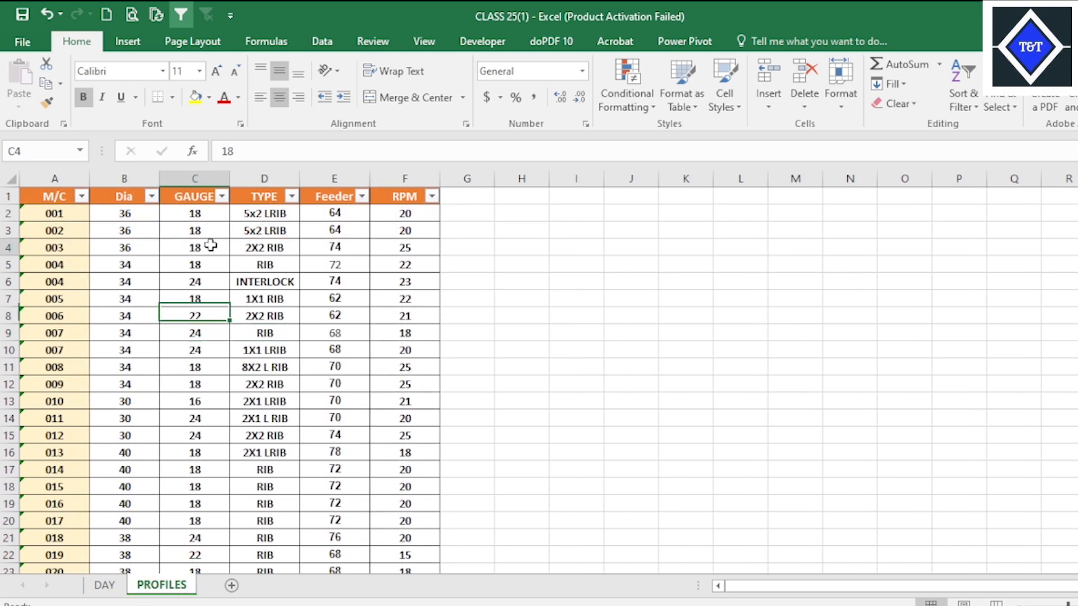
{"action": "left_click", "coordinate": [212, 213]}
{"action": "left_click", "coordinate": [287, 380]}
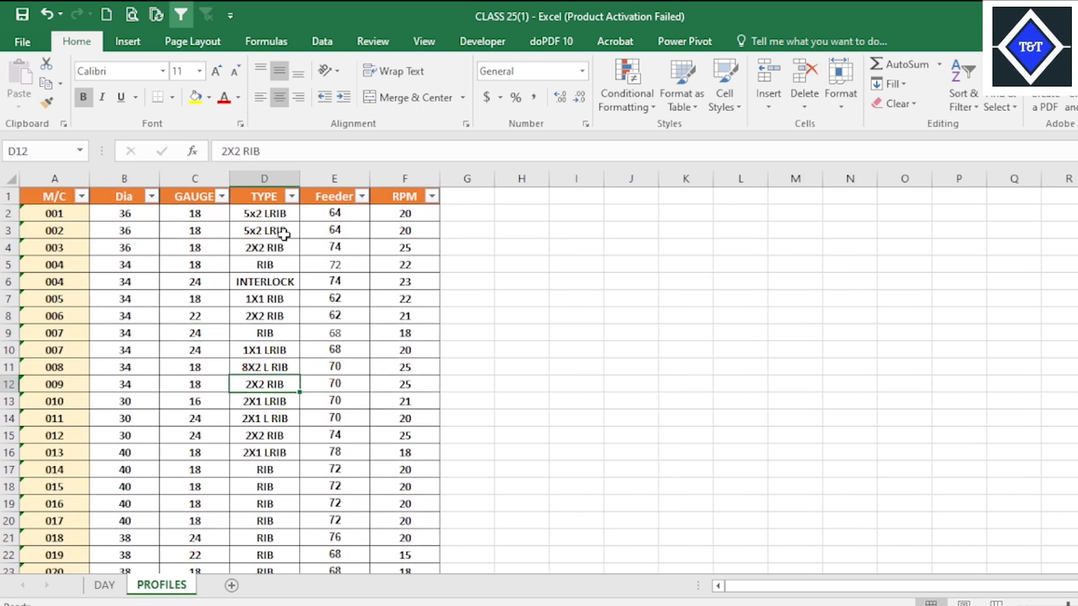
{"action": "left_click", "coordinate": [284, 233]}
{"action": "left_click", "coordinate": [231, 348]}
{"action": "left_click", "coordinate": [27, 15]}
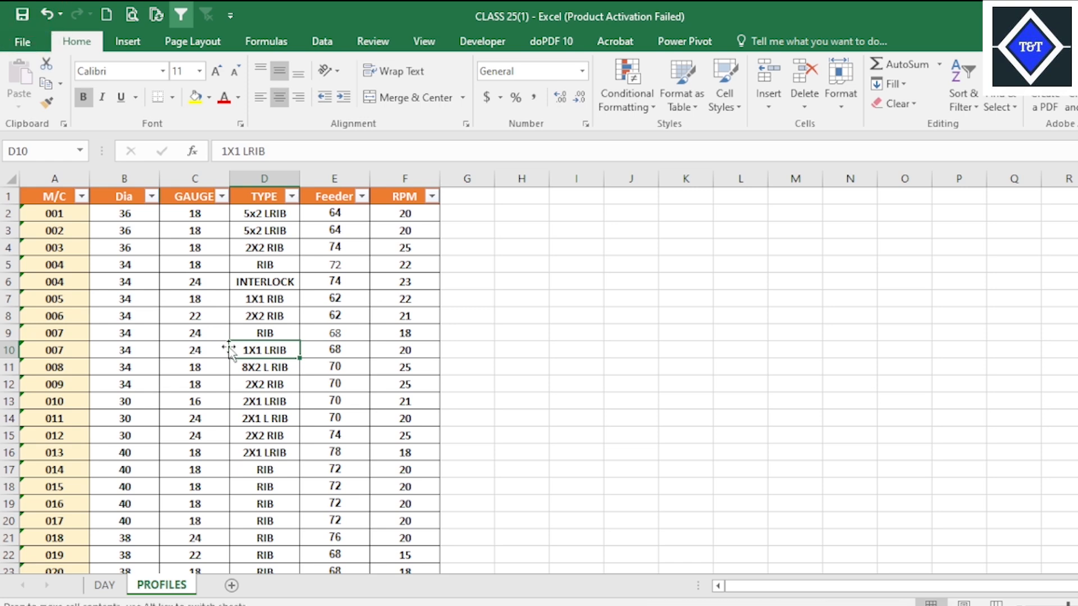
{"action": "left_click", "coordinate": [221, 365]}
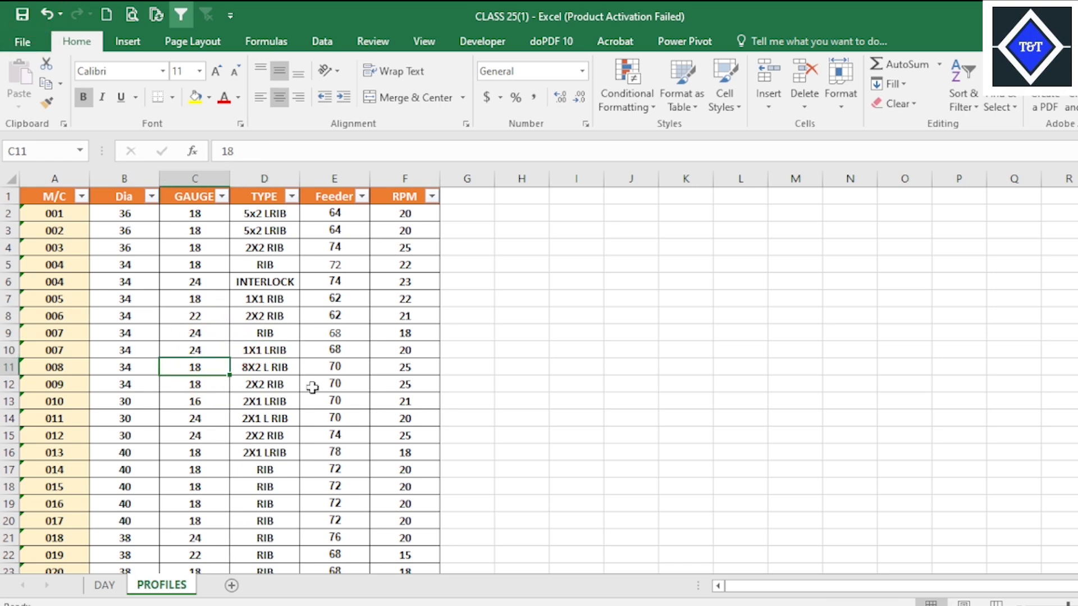
{"action": "left_click", "coordinate": [107, 585]}
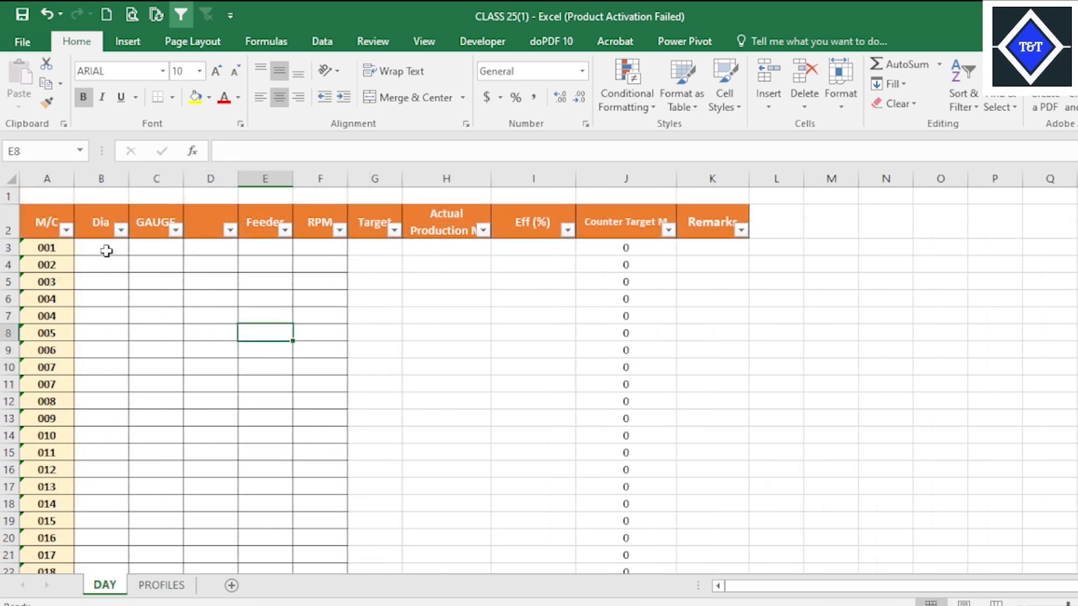
Start an INDEX formula in the first Dia cell, B3 of DAY, with the absolute range PROFILES!$B$2:$B$145 as its array.
{"action": "left_click", "coordinate": [107, 251]}
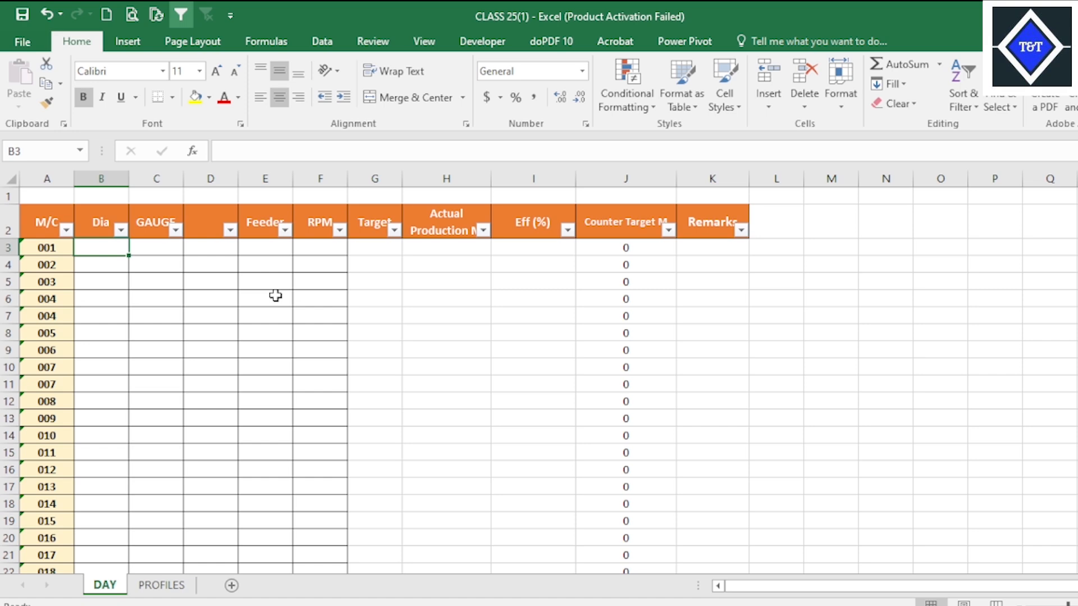
{"action": "type", "text": "=IN"}
{"action": "key", "text": "Tab"}
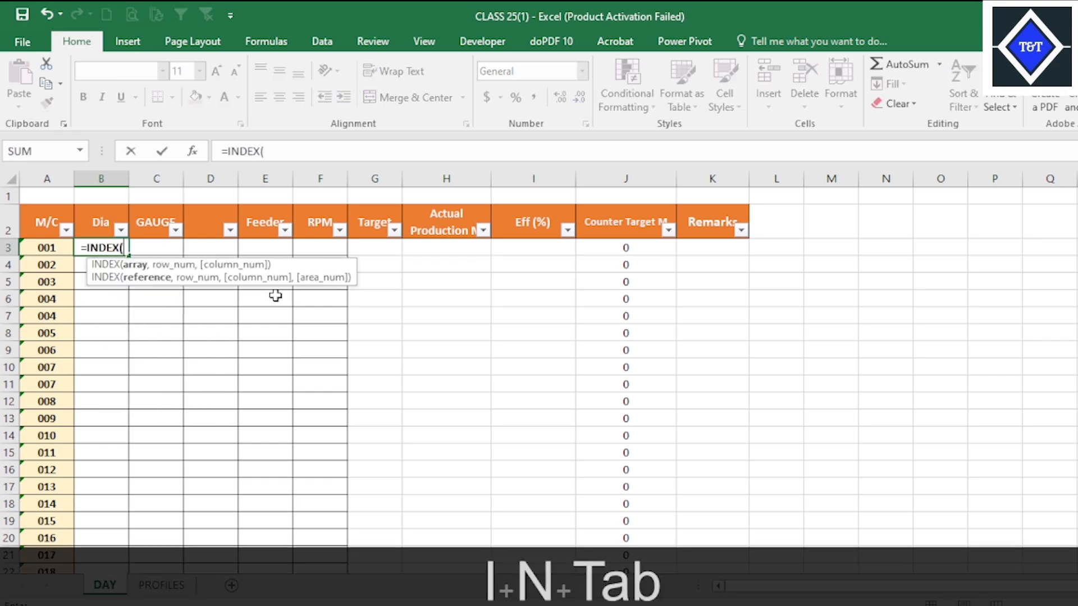
{"action": "left_click", "coordinate": [162, 585]}
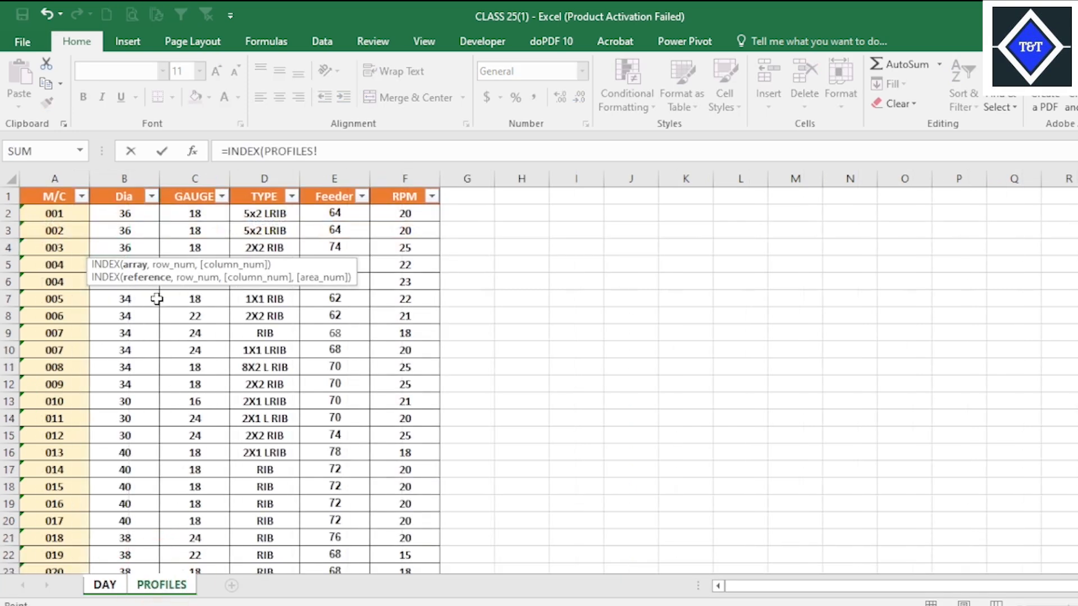
{"action": "left_click", "coordinate": [147, 212]}
{"action": "key", "text": "ctrl+shift+Down"}
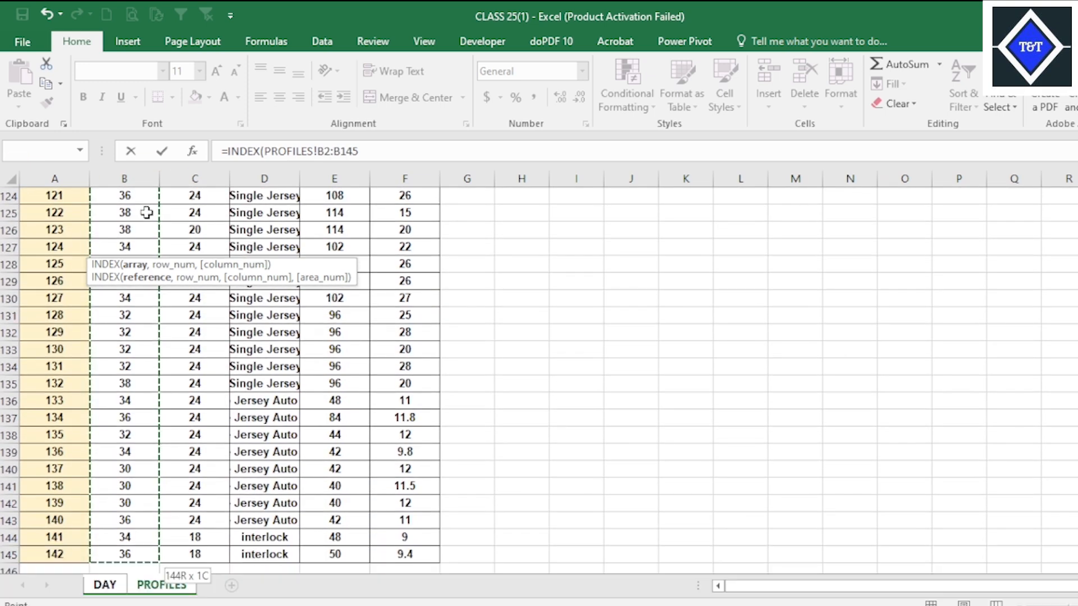
{"action": "key", "text": "F4"}
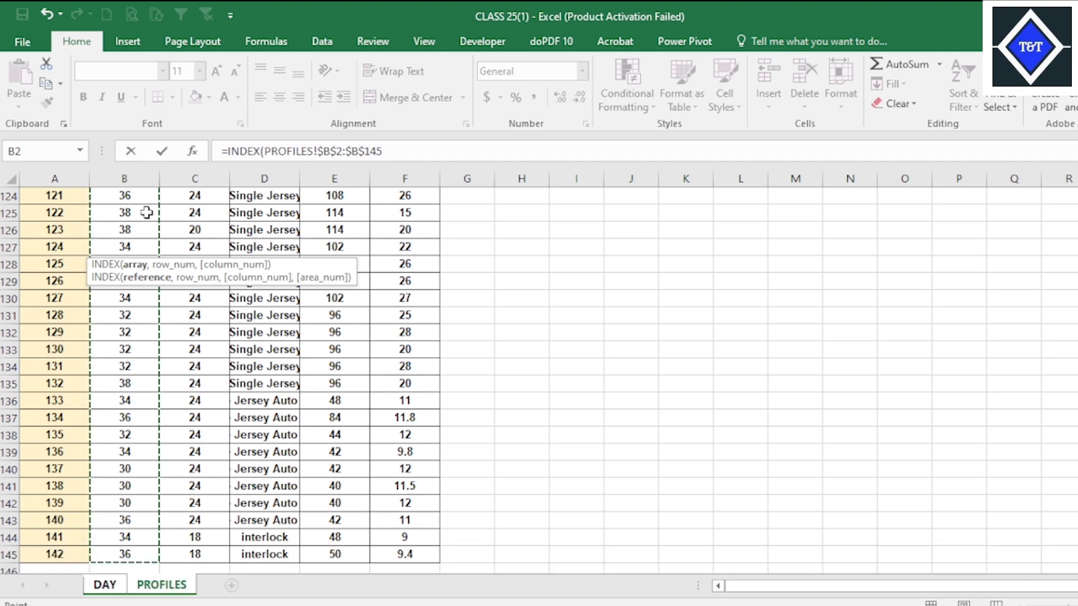
{"action": "type", "text": ","}
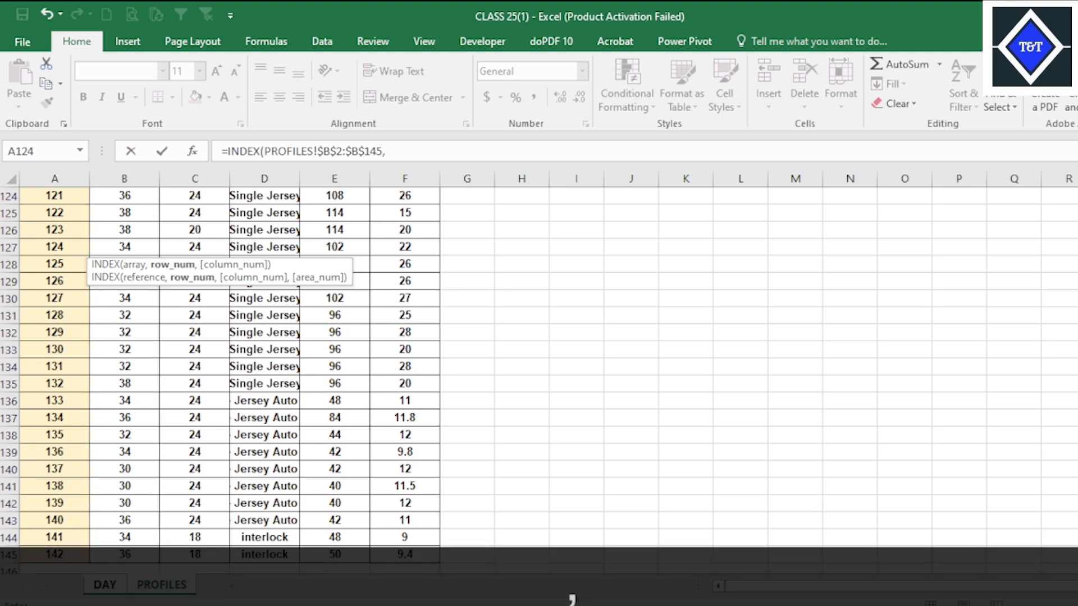
{"action": "scroll", "coordinate": [538, 376], "scroll_direction": "up", "scroll_amount": 20}
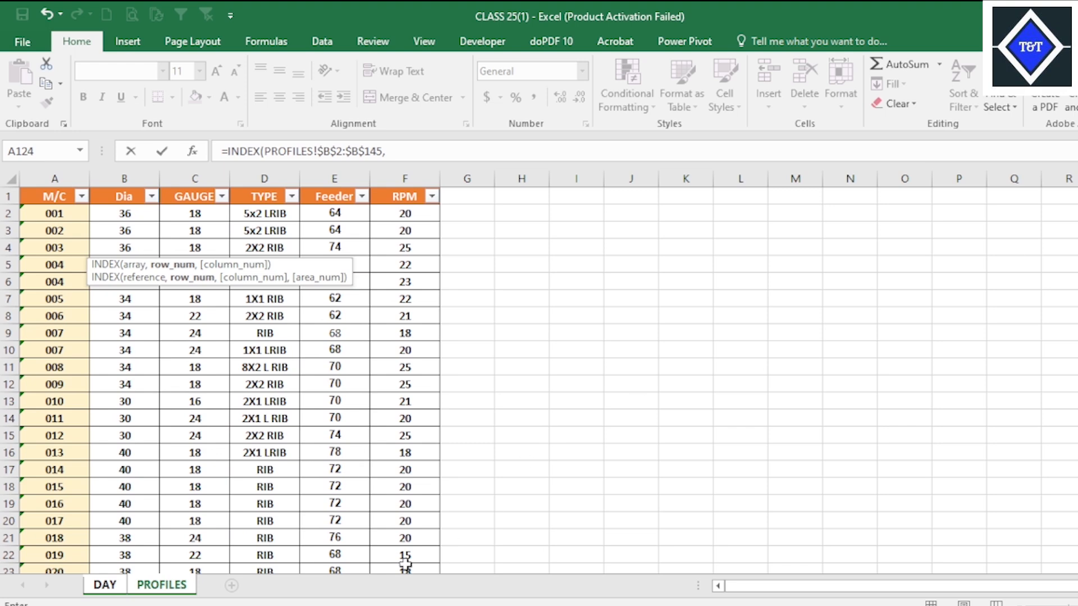
{"action": "left_click", "coordinate": [105, 585]}
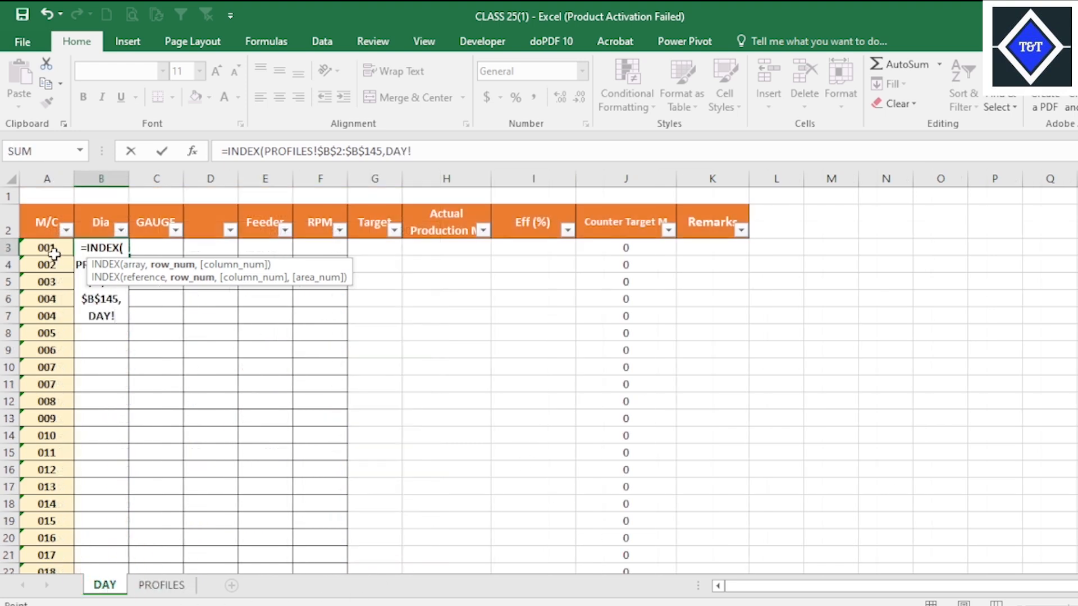
{"action": "left_click", "coordinate": [51, 250]}
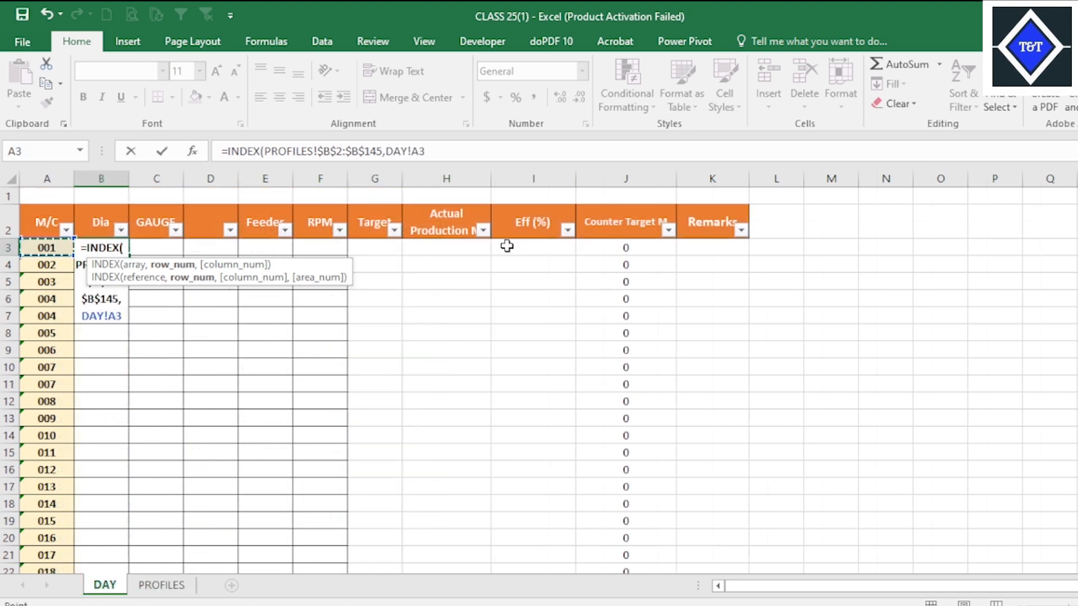
{"action": "key", "text": "BackSpace"}
{"action": "key", "text": "BackSpace"}
{"action": "key", "text": "BackSpace"}
{"action": "key", "text": "BackSpace"}
{"action": "key", "text": "BackSpace"}
{"action": "key", "text": "BackSpace"}
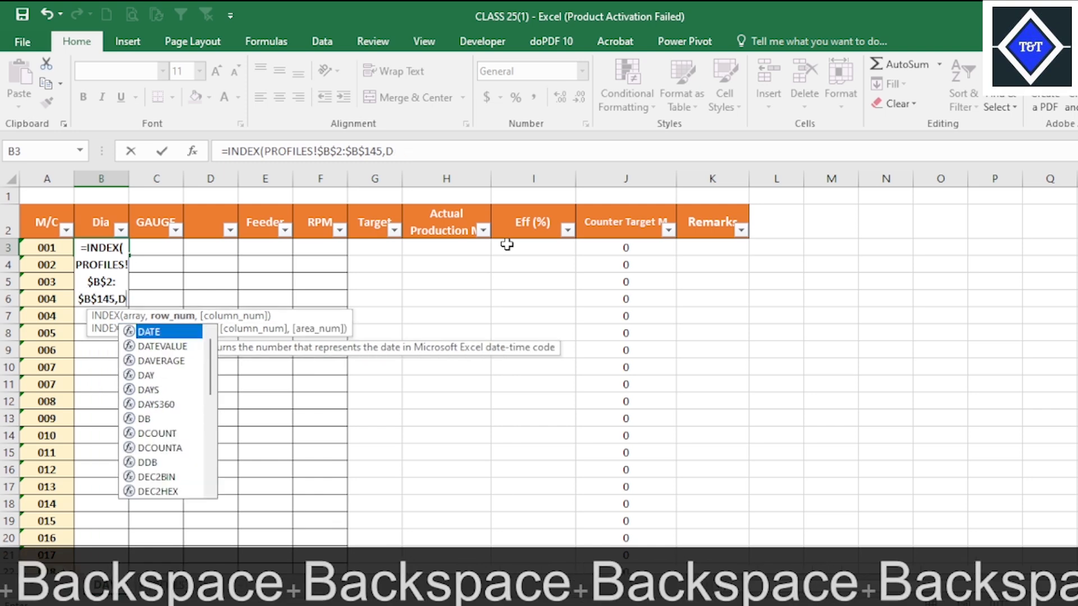
Nest a MATCH function as the row number, looking up DAY!A3 in the absolute range PROFILES!$A$2:$A$145.
{"action": "type", "text": "M"}
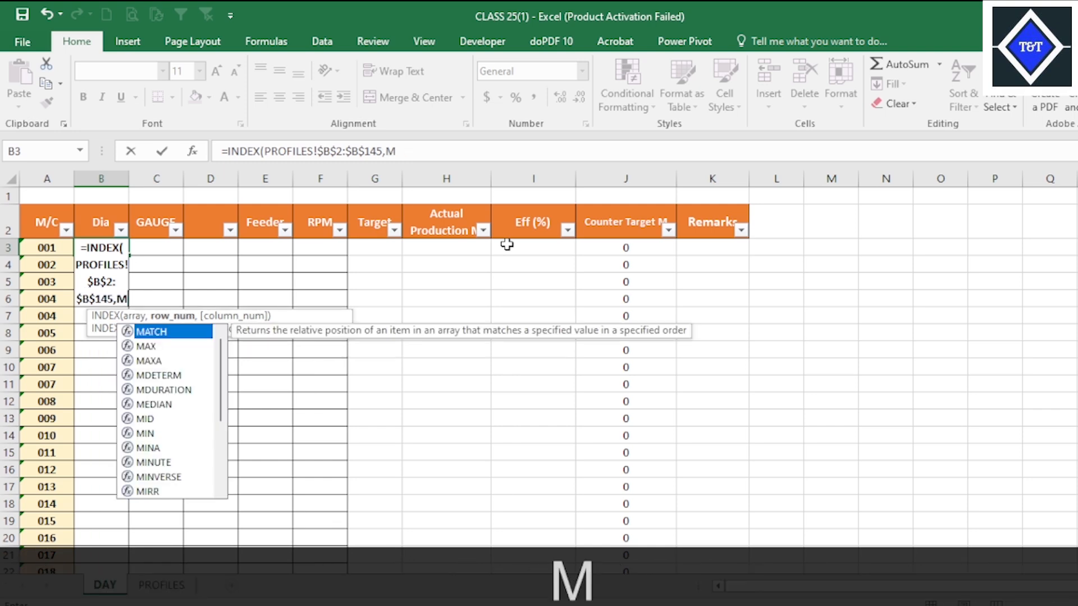
{"action": "key", "text": "Tab"}
{"action": "left_click", "coordinate": [57, 248]}
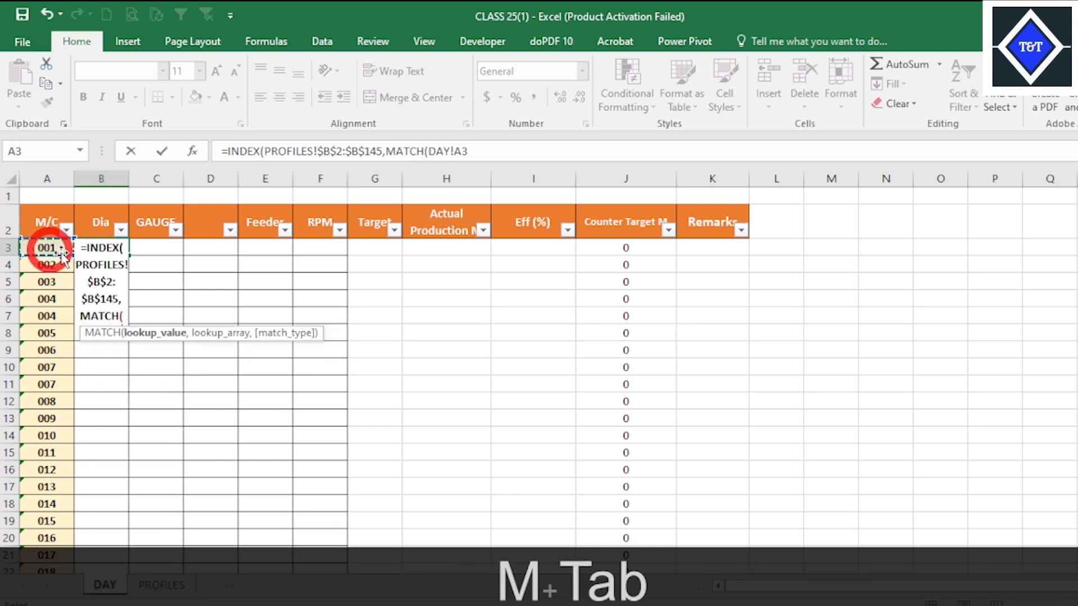
{"action": "type", "text": ","}
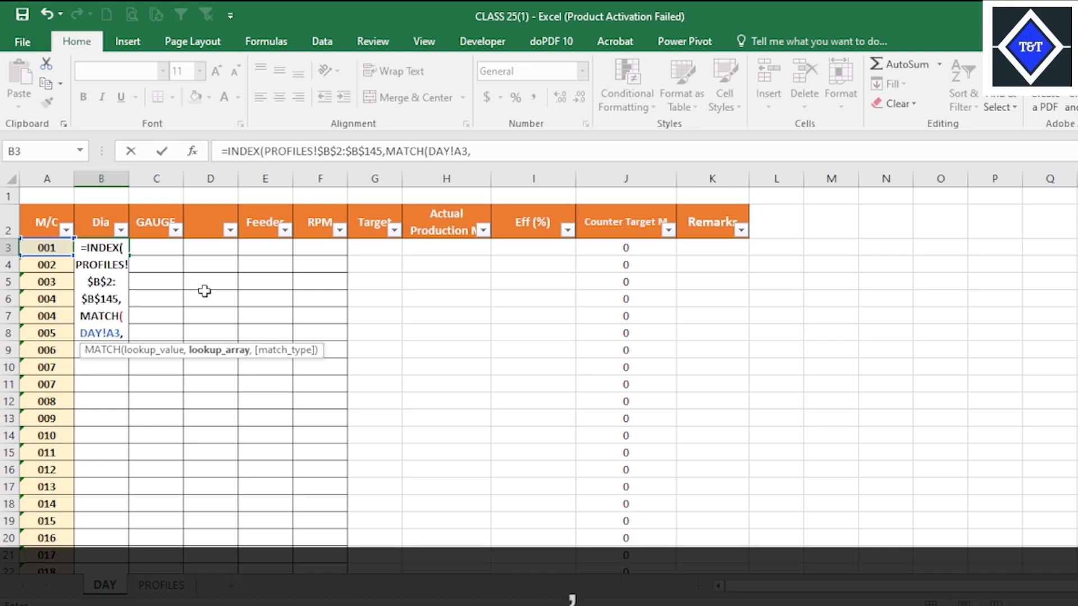
{"action": "left_click", "coordinate": [162, 585]}
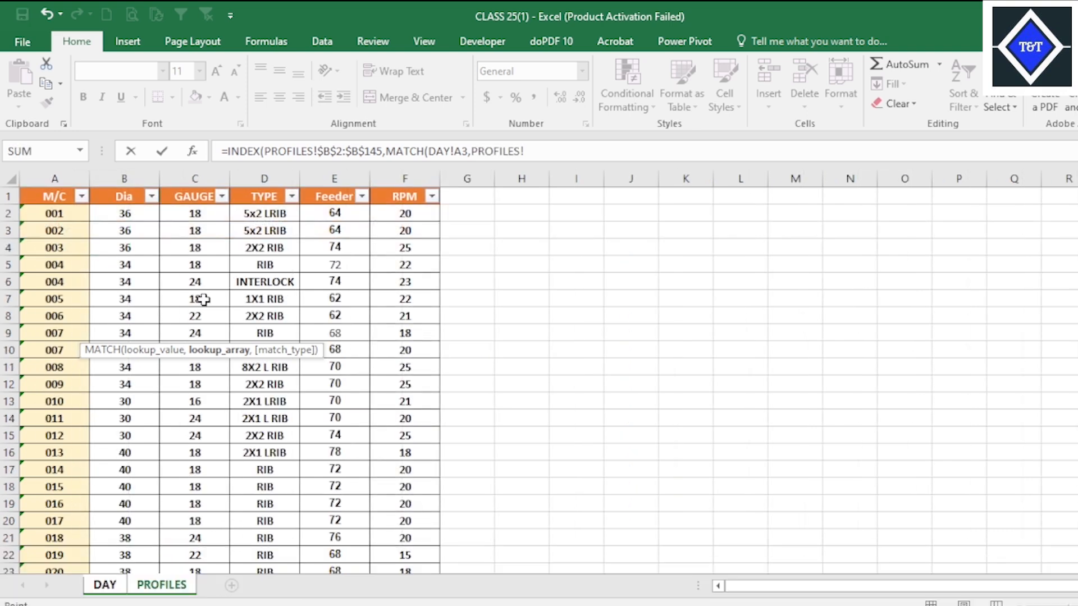
{"action": "left_click", "coordinate": [60, 211]}
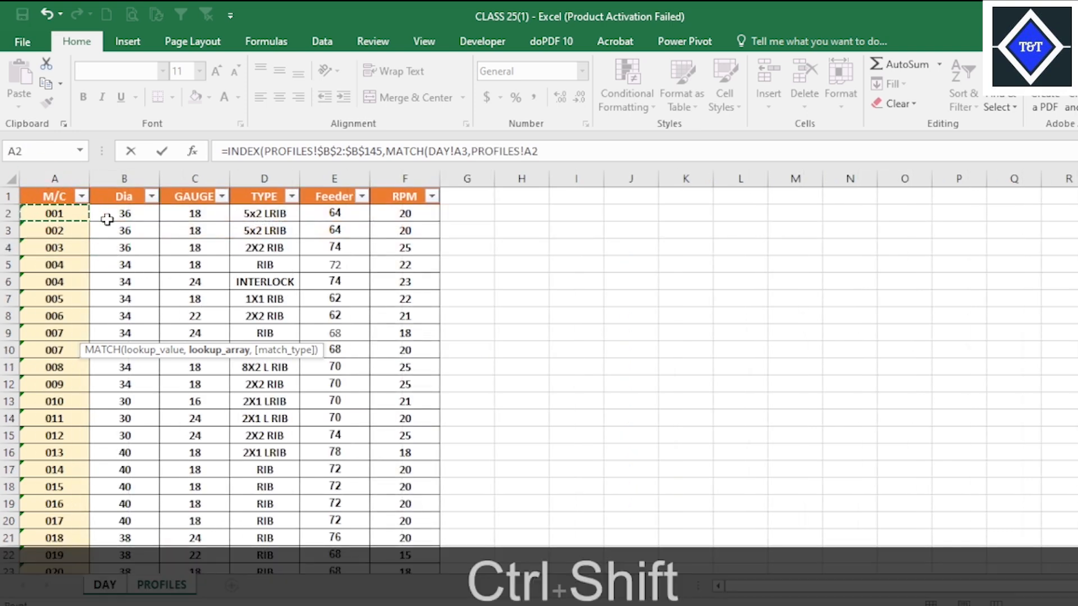
{"action": "key", "text": "ctrl+shift+Down"}
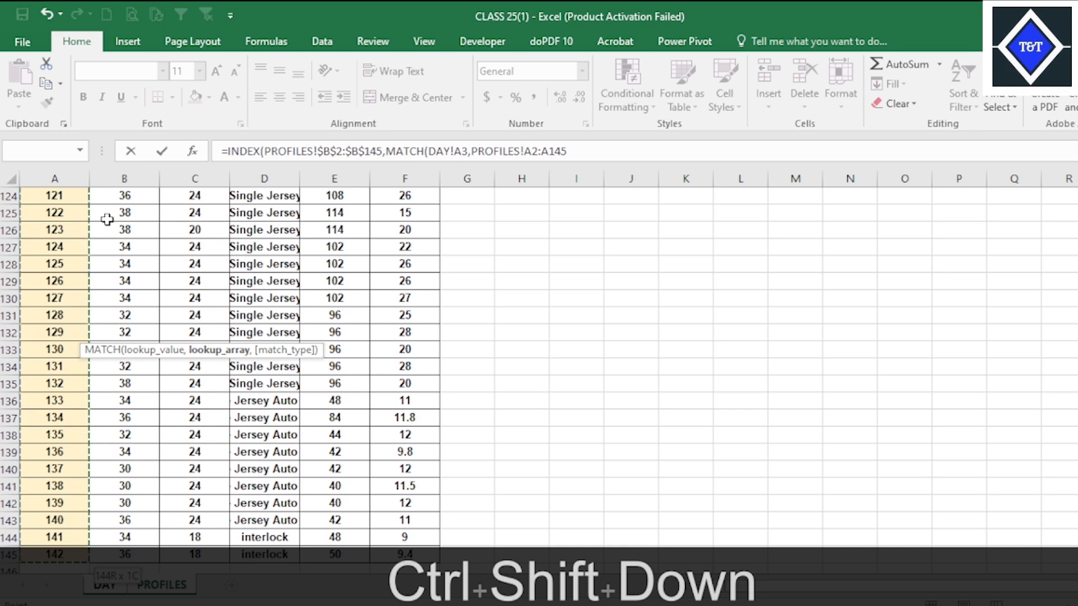
{"action": "key", "text": "F4"}
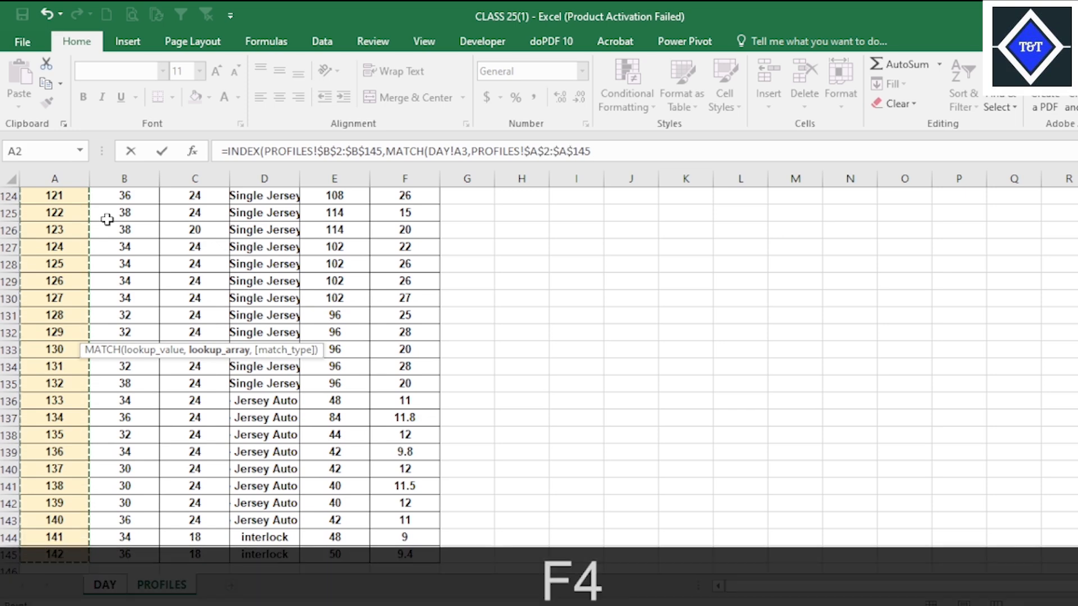
Set the MATCH type to 0 (exact match) and enter the formula, accepting the closing parenthesis correction.
{"action": "type", "text": ","}
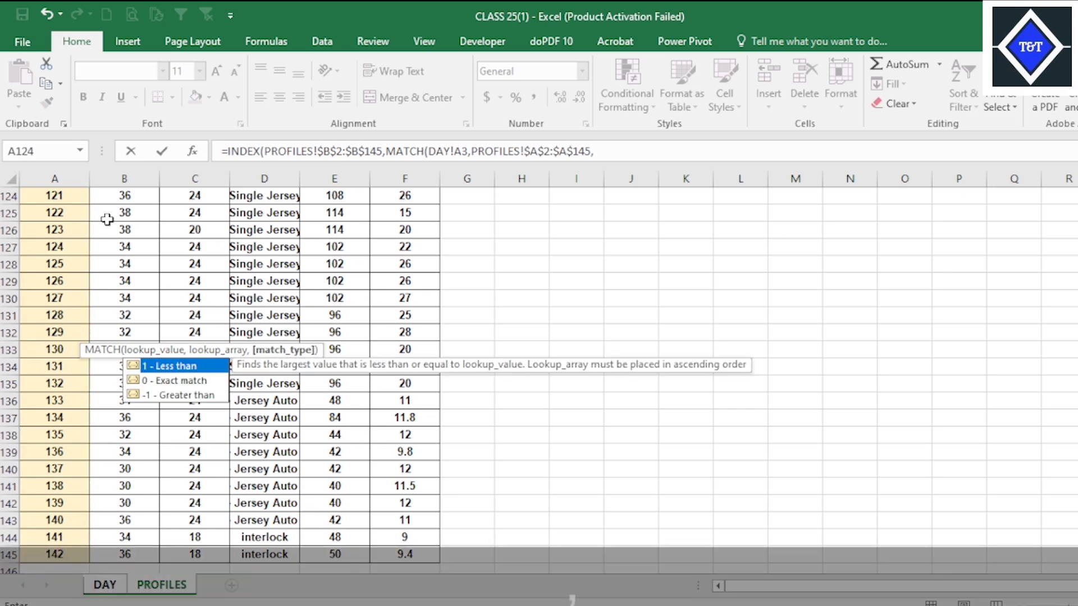
{"action": "key", "text": "Down"}
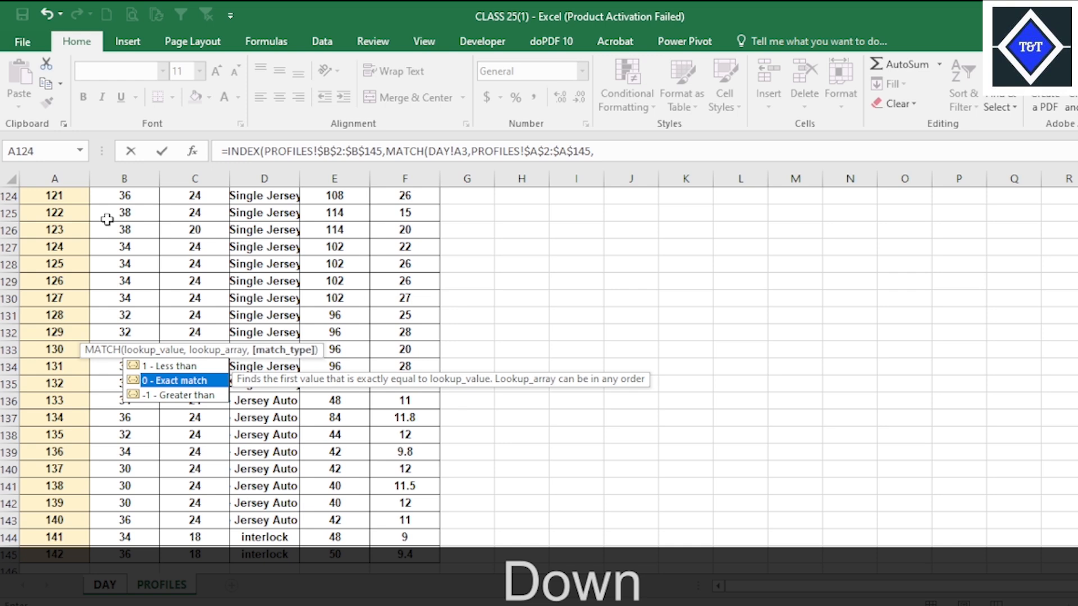
{"action": "key", "text": "Tab"}
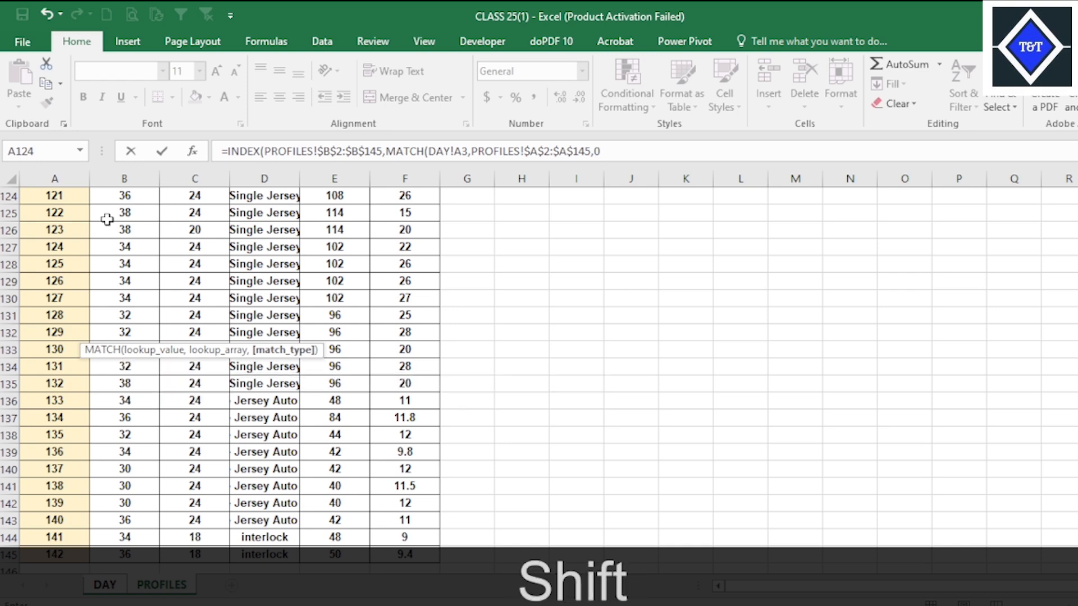
{"action": "type", "text": ")"}
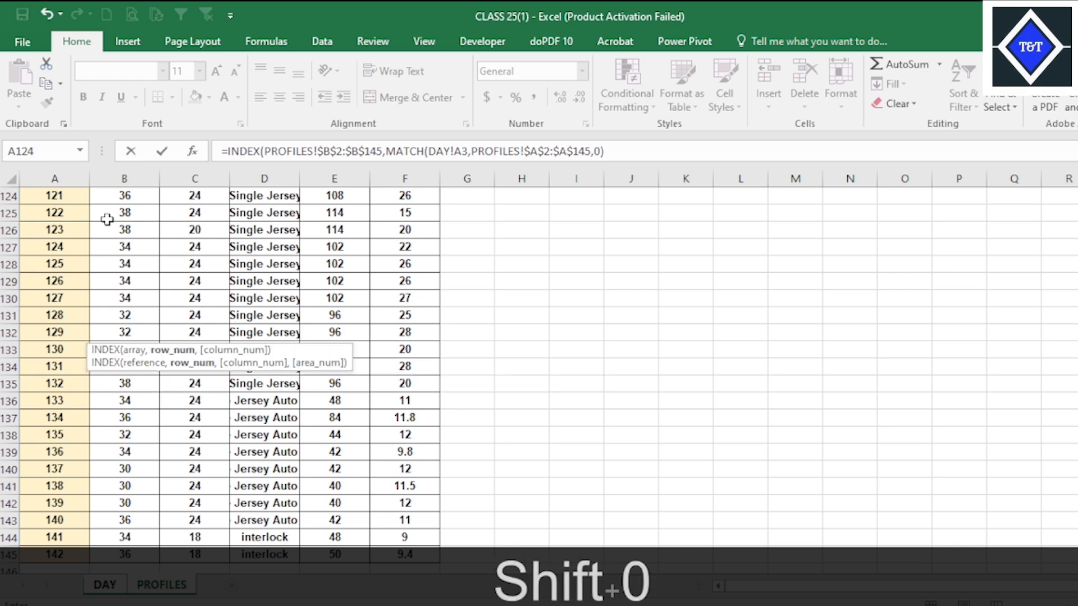
{"action": "key", "text": "Return"}
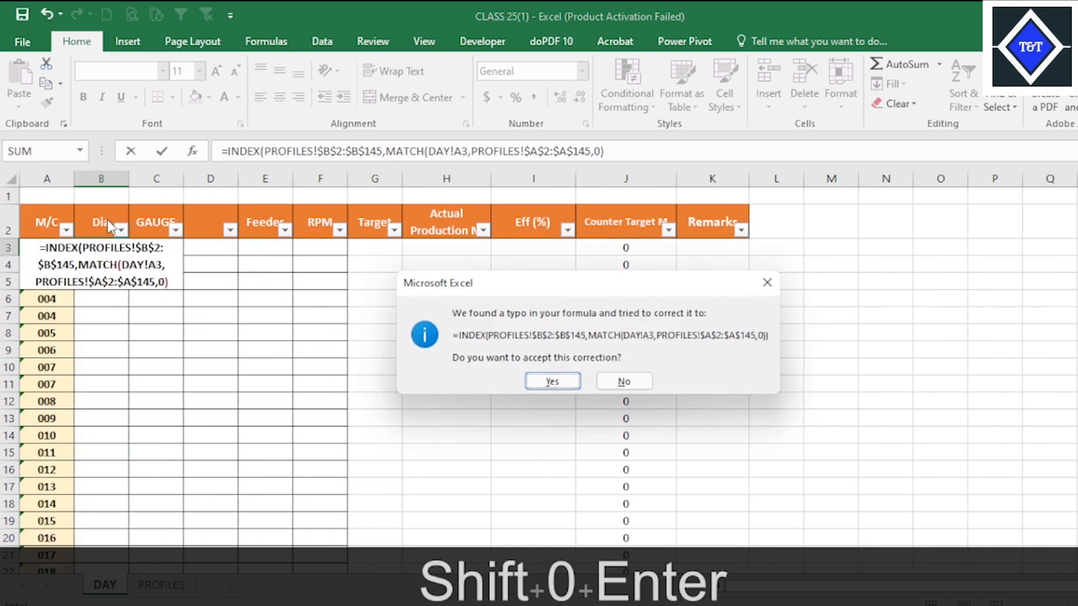
{"action": "left_click", "coordinate": [552, 379]}
Fill the Dia formula from B3 down through all machine rows to row 146 and check the filled column.
{"action": "left_click", "coordinate": [126, 247]}
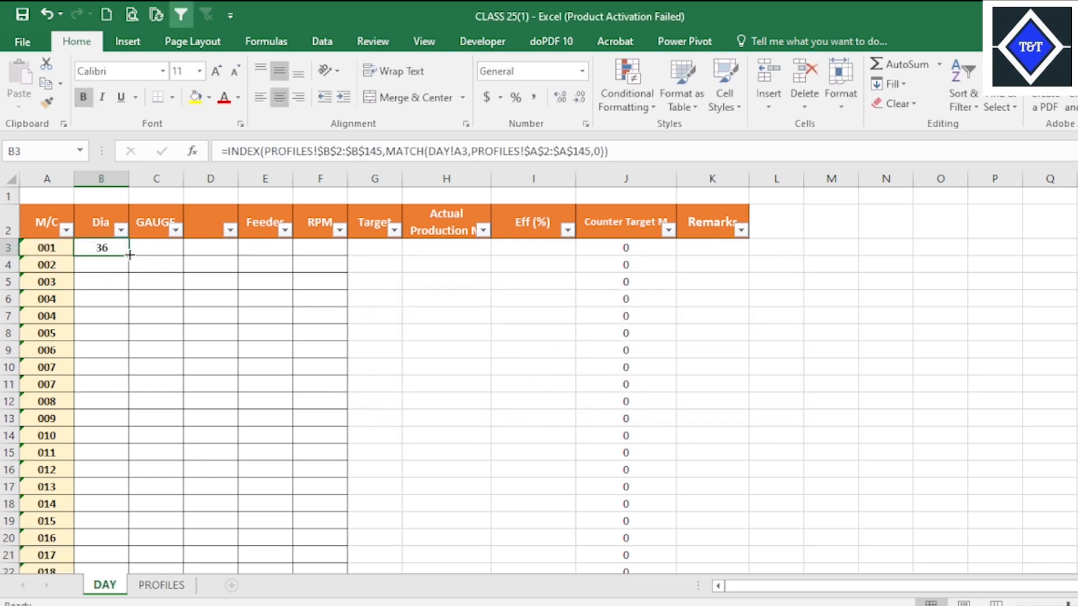
{"action": "double_click", "coordinate": [128, 257]}
{"action": "scroll", "coordinate": [140, 433], "scroll_direction": "down", "scroll_amount": 18}
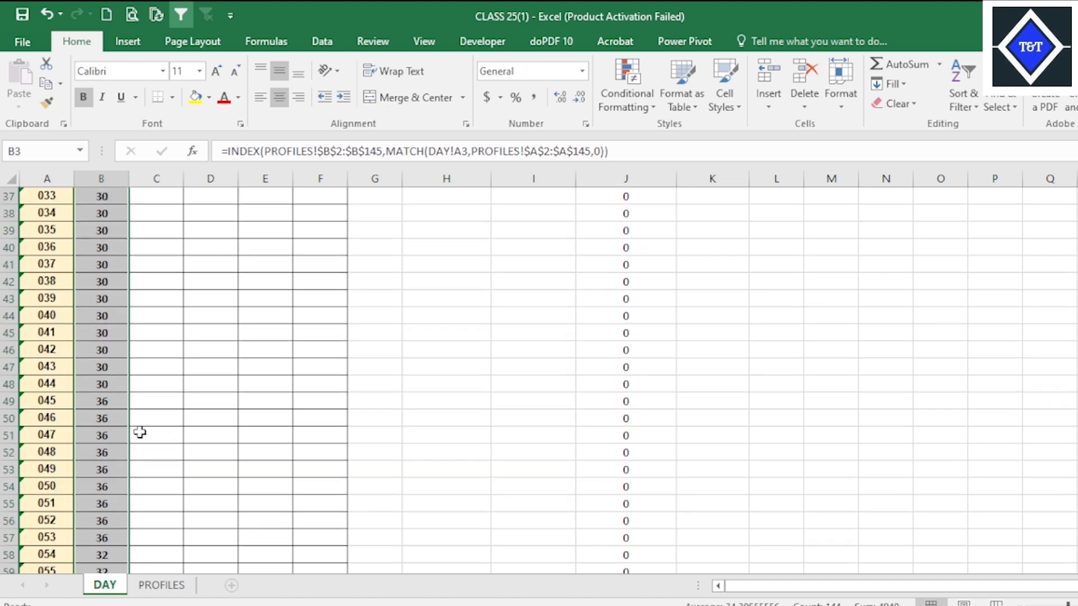
{"action": "scroll", "coordinate": [189, 418], "scroll_direction": "down", "scroll_amount": 20}
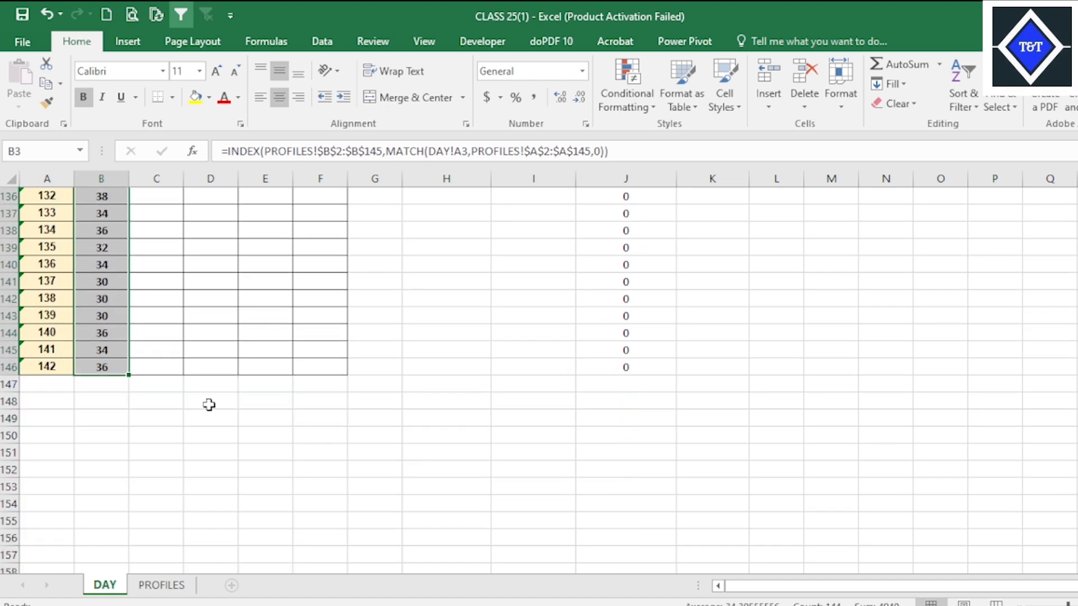
{"action": "left_click", "coordinate": [178, 321]}
{"action": "scroll", "coordinate": [225, 318], "scroll_direction": "up", "scroll_amount": 20}
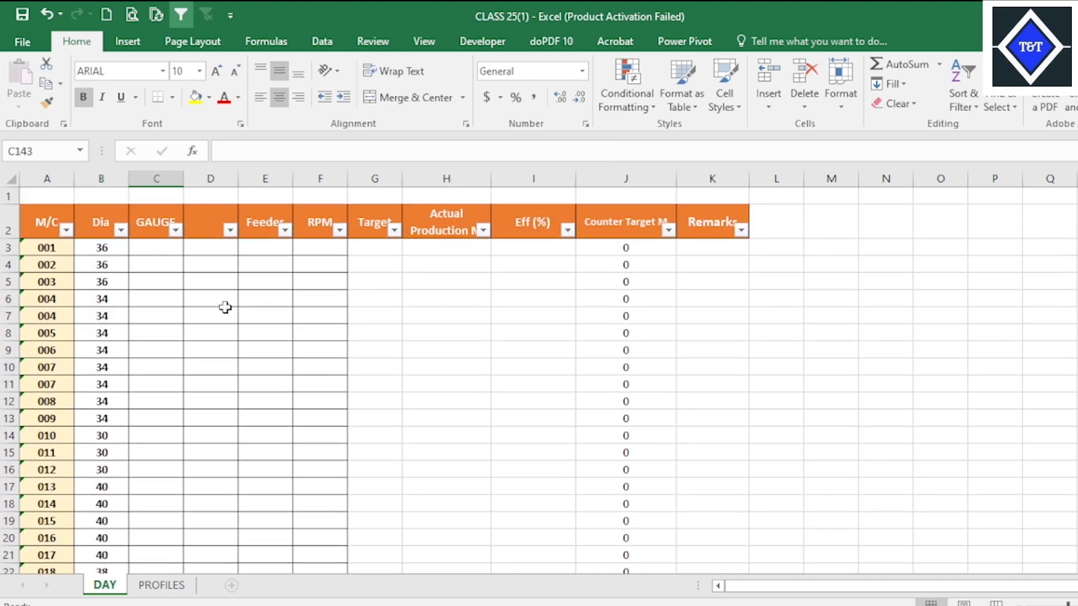
Apply all borders to the Counter Target cells J3 through J146.
{"action": "left_click_drag", "start_coordinate": [633, 241], "coordinate": [640, 539]}
{"action": "left_click", "coordinate": [173, 97]}
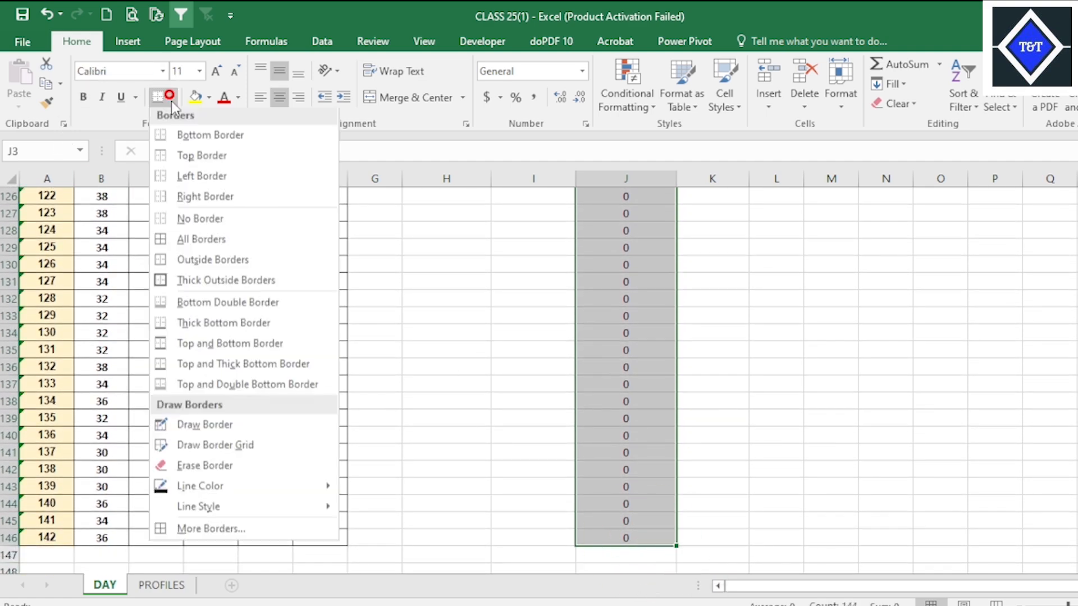
{"action": "left_click", "coordinate": [194, 242]}
{"action": "scroll", "coordinate": [238, 242], "scroll_direction": "up", "scroll_amount": 20}
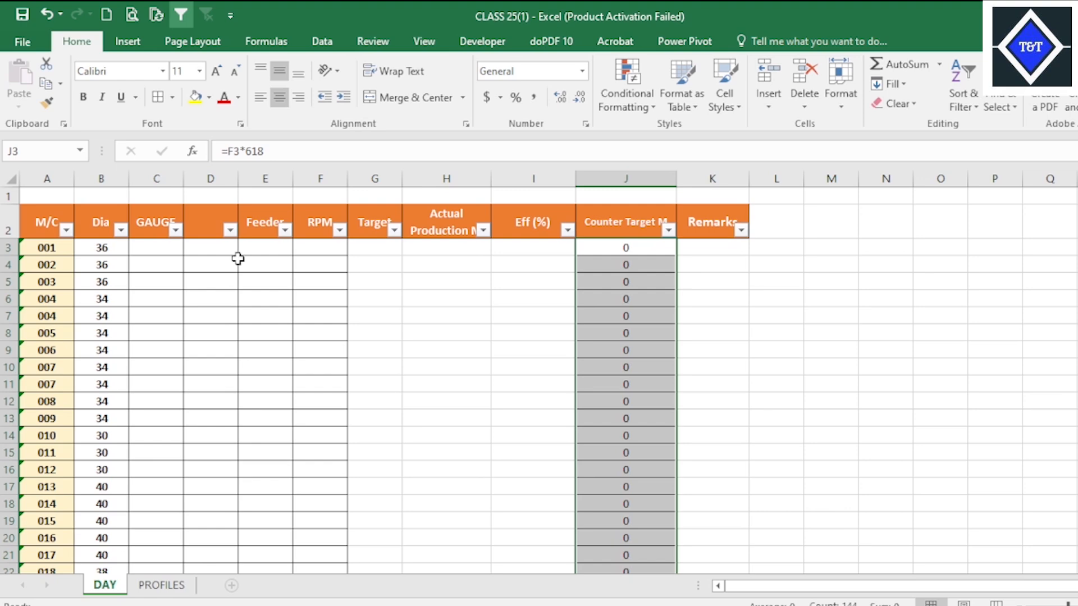
{"action": "left_click", "coordinate": [269, 292]}
Delete the empty column D between GAUGE and Feeder on the DAY sheet.
{"action": "left_click", "coordinate": [207, 229]}
{"action": "left_click", "coordinate": [216, 178]}
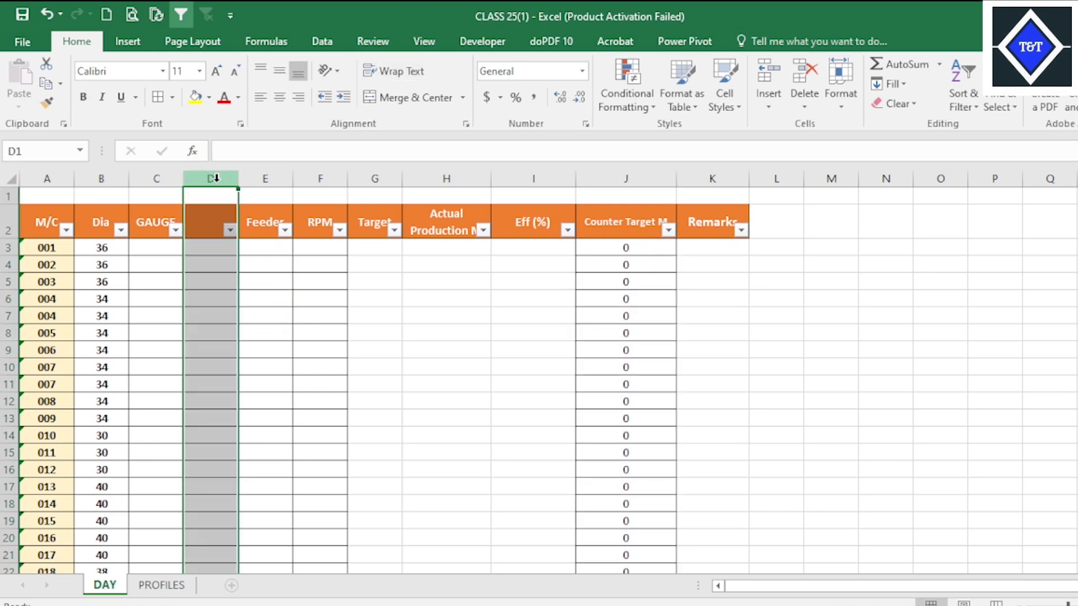
{"action": "left_click", "coordinate": [804, 76]}
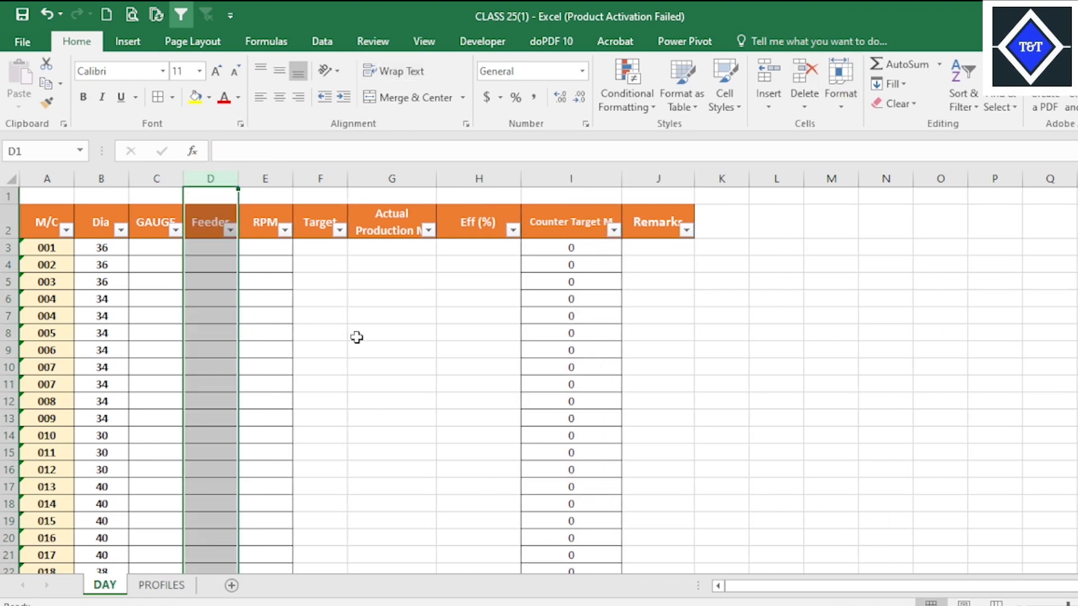
{"action": "left_click", "coordinate": [199, 369]}
Start an INDEX formula in GAUGE cell C3 of the DAY sheet with the absolute array PROFILES!$C$2:$C$145.
{"action": "left_click", "coordinate": [161, 248]}
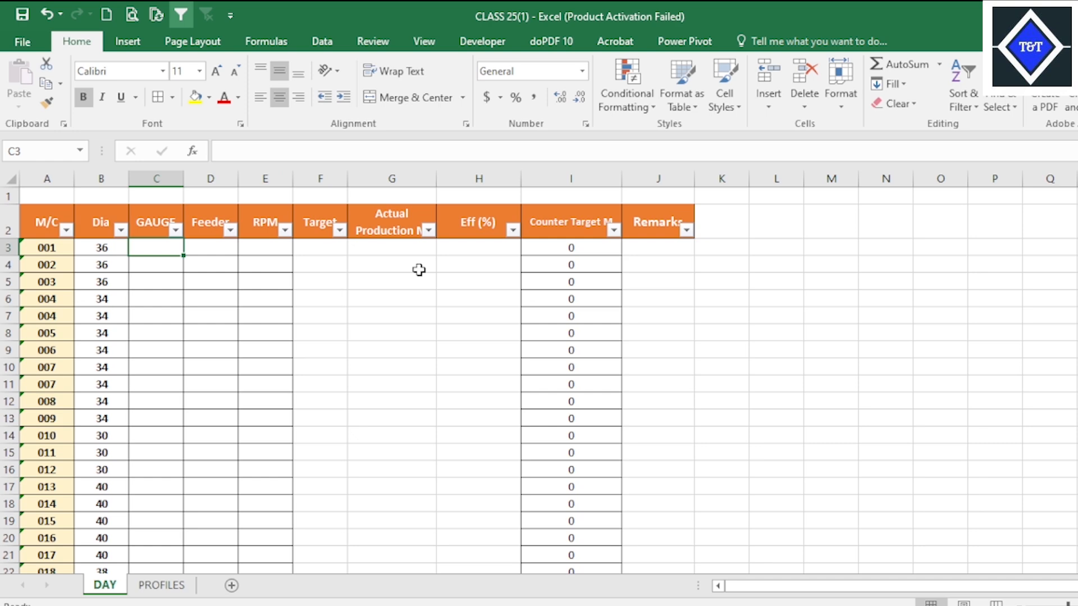
{"action": "key", "text": "BackSpace"}
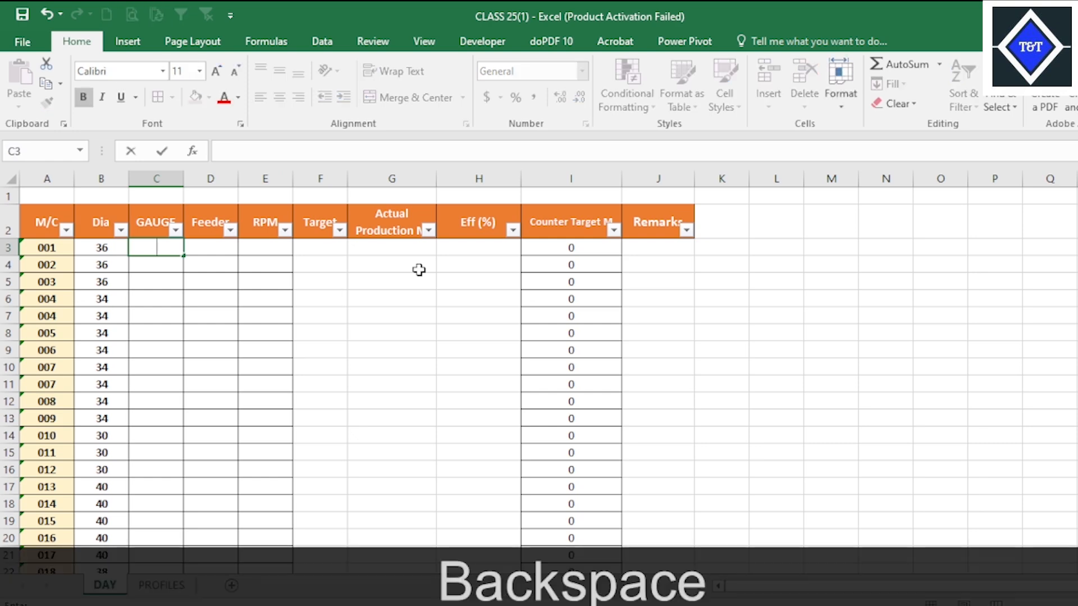
{"action": "type", "text": "="}
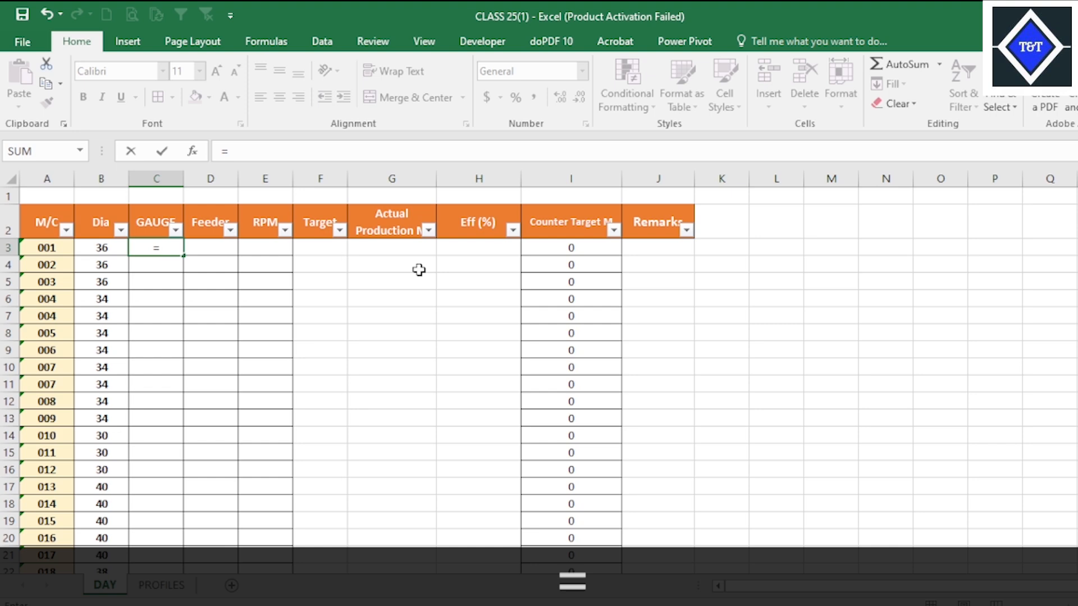
{"action": "type", "text": "IN"}
{"action": "key", "text": "Tab"}
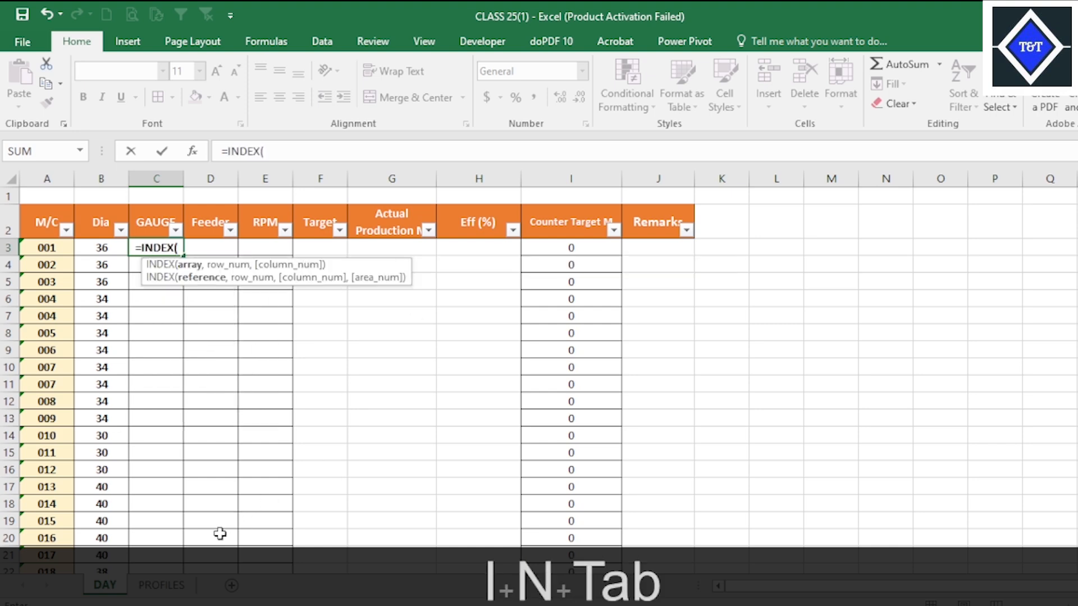
{"action": "left_click", "coordinate": [158, 584]}
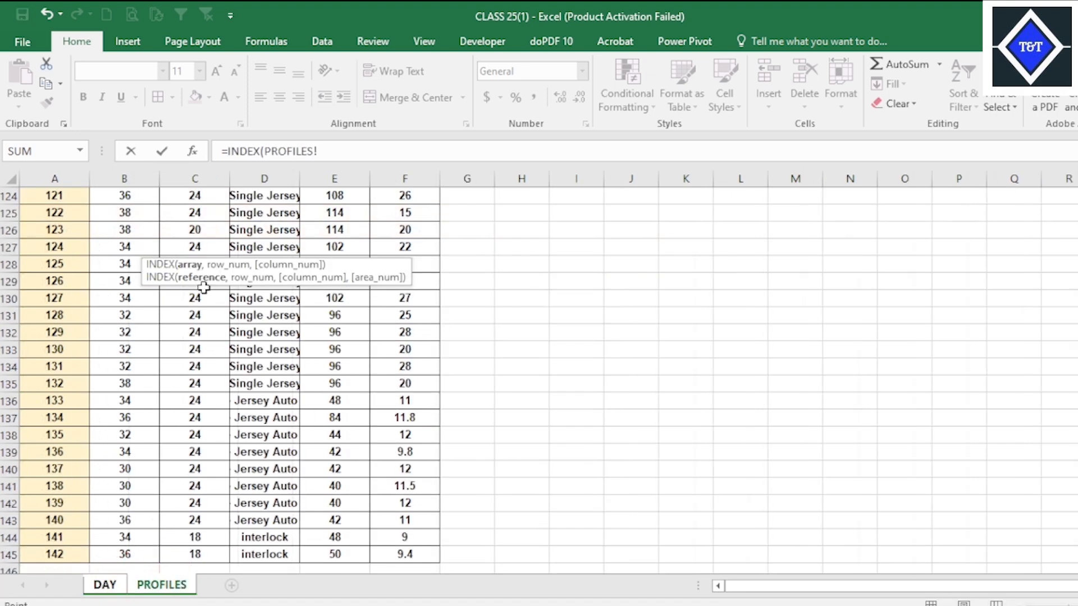
{"action": "scroll", "coordinate": [203, 258], "scroll_direction": "up", "scroll_amount": 13}
{"action": "left_click", "coordinate": [201, 214]}
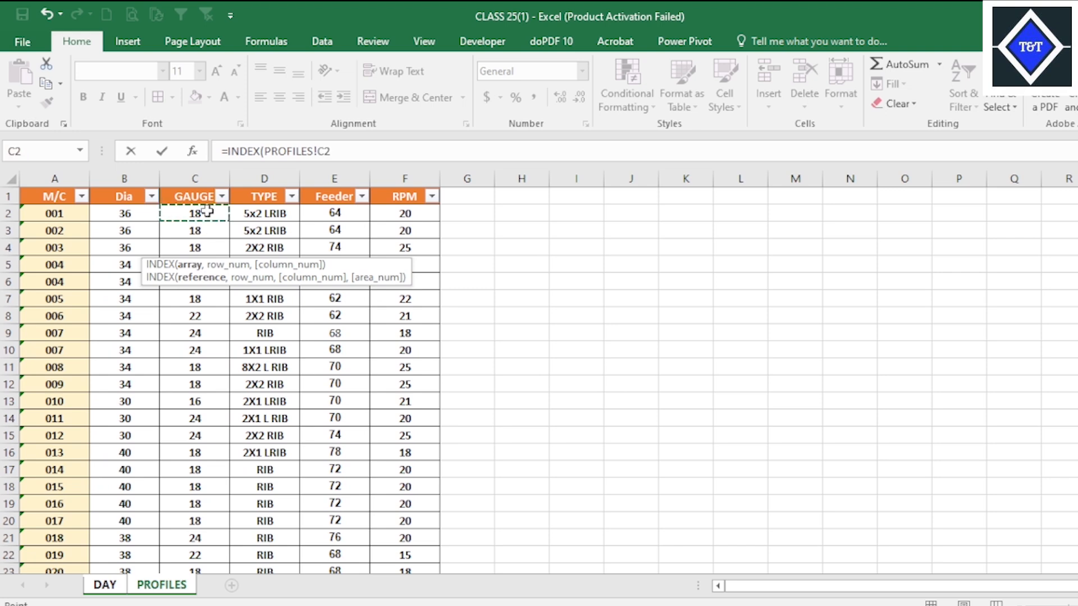
{"action": "key", "text": "ctrl+shift+Down"}
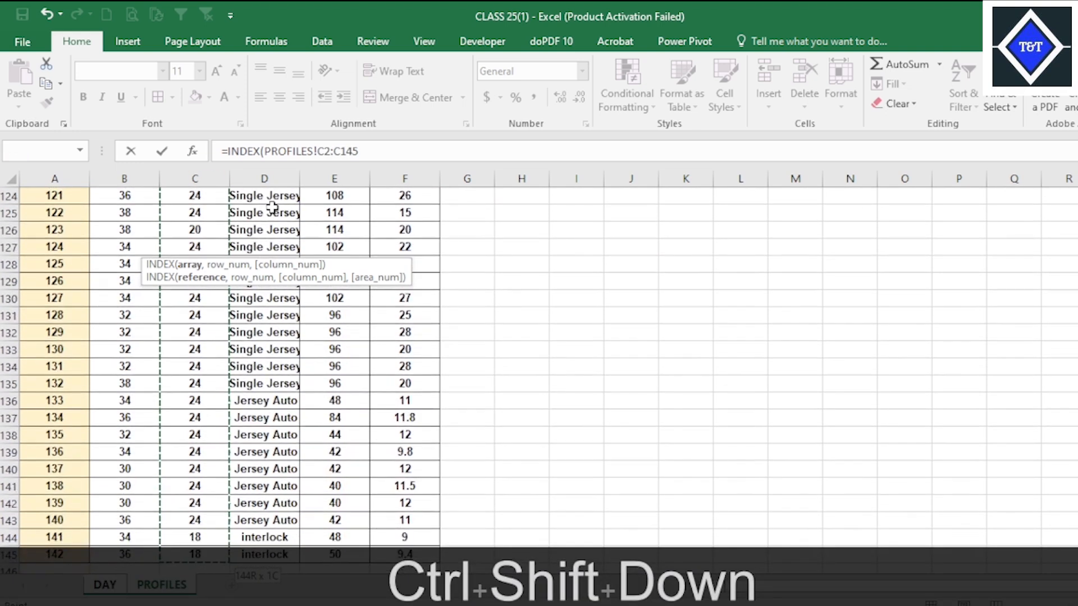
{"action": "key", "text": "F4"}
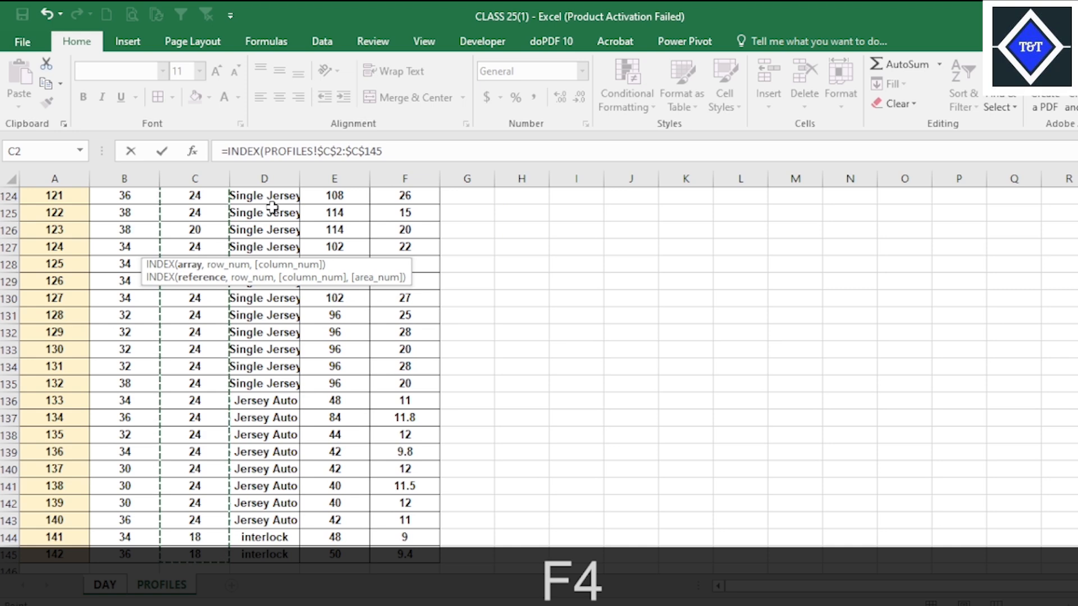
Add a MATCH function as the row number, with A3 as its lookup value and no DAY sheet reference.
{"action": "type", "text": ",M"}
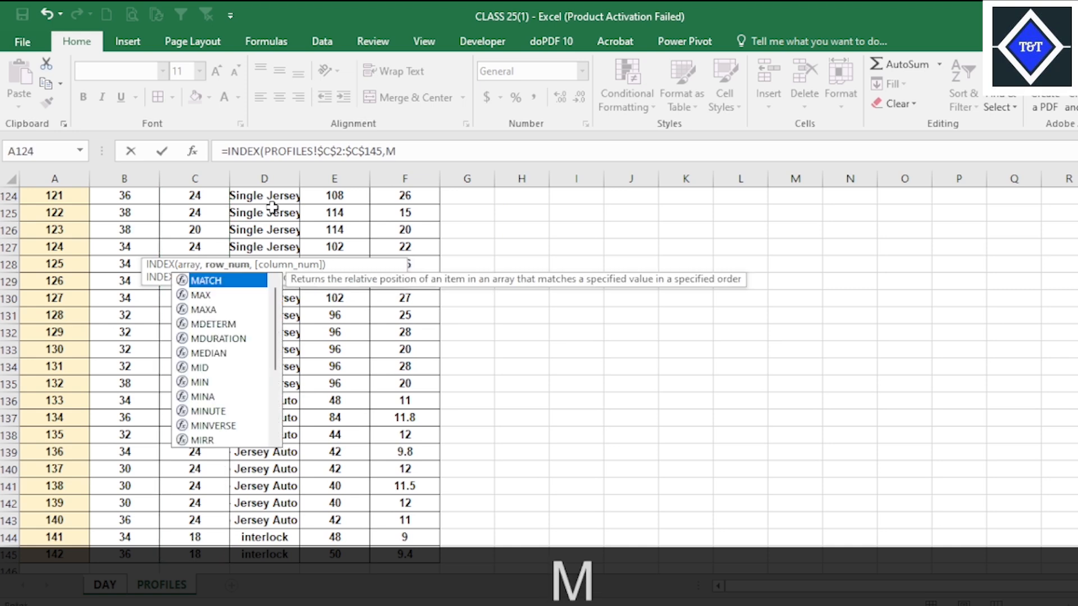
{"action": "key", "text": "Tab"}
{"action": "left_click", "coordinate": [101, 586]}
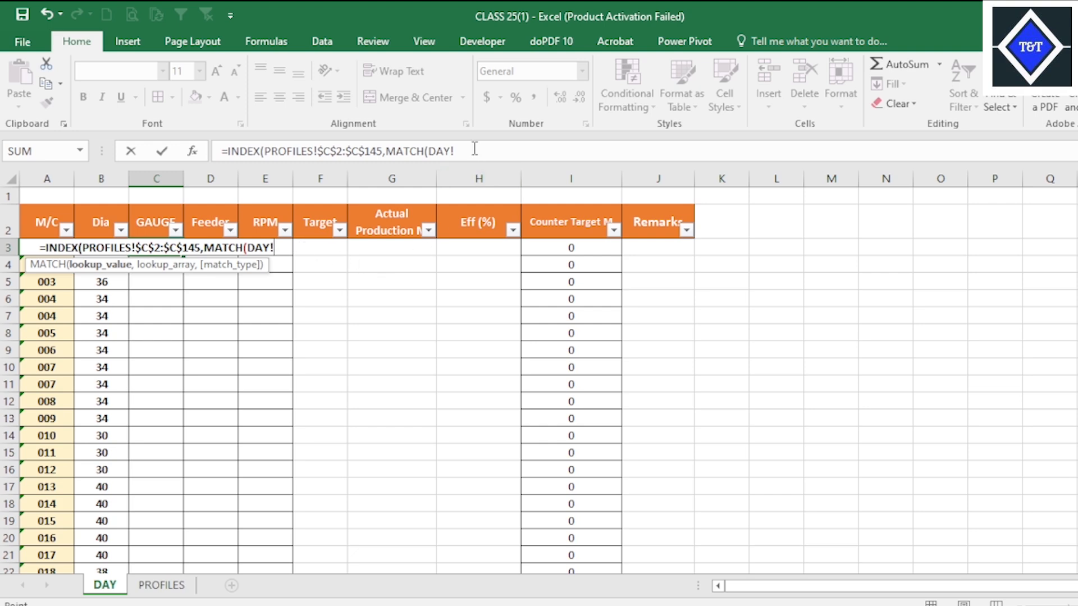
{"action": "left_click_drag", "start_coordinate": [466, 150], "coordinate": [430, 140]}
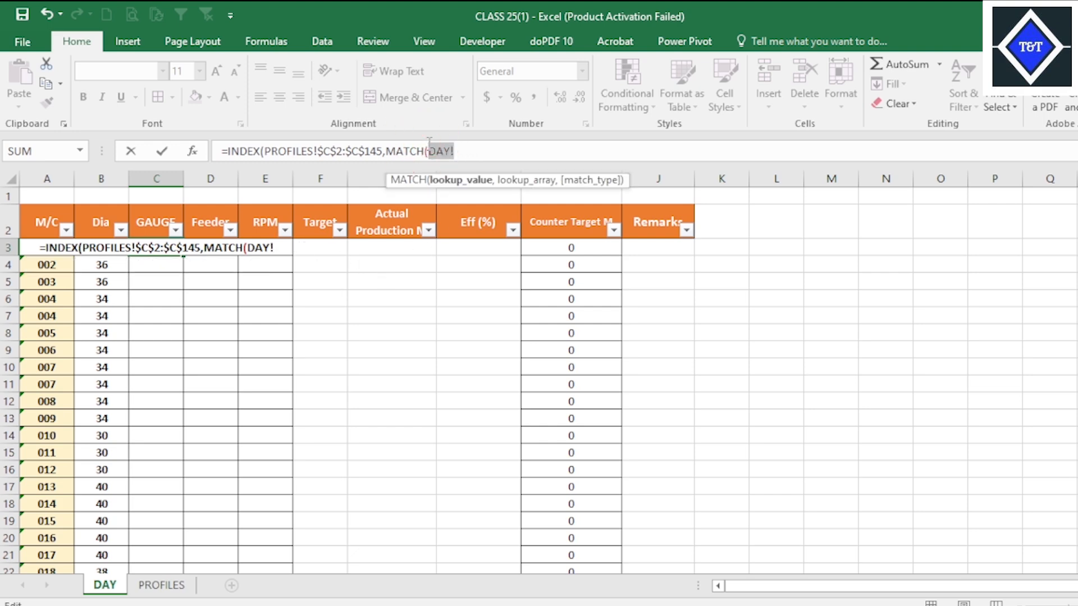
{"action": "type", "text": "A3"}
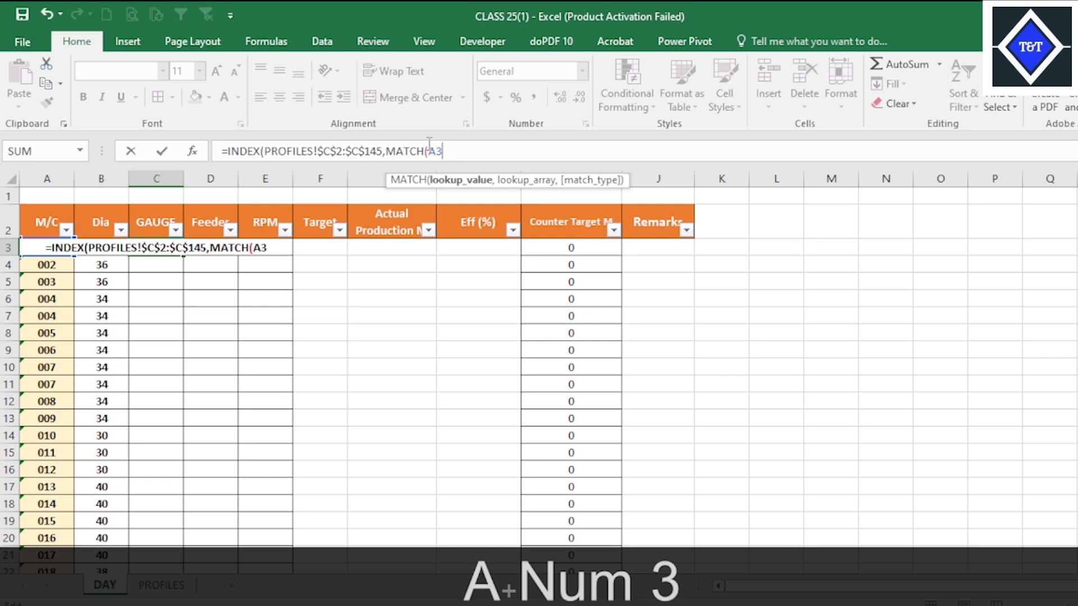
{"action": "type", "text": ","}
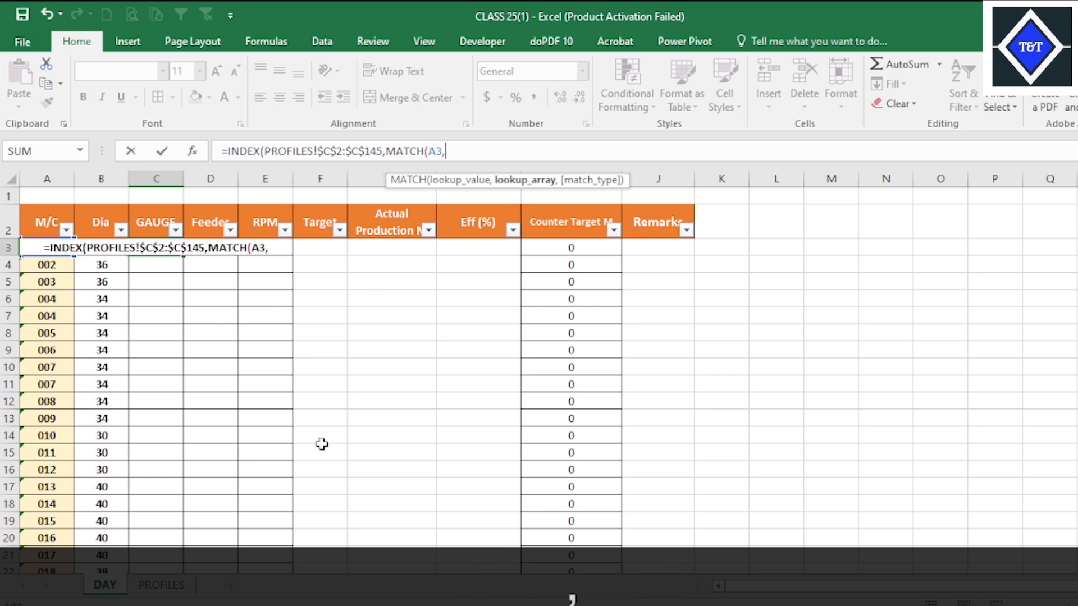
Set the MATCH lookup array to the absolute GAUGE range PROFILES!$C$2:$C$145.
{"action": "left_click", "coordinate": [168, 586]}
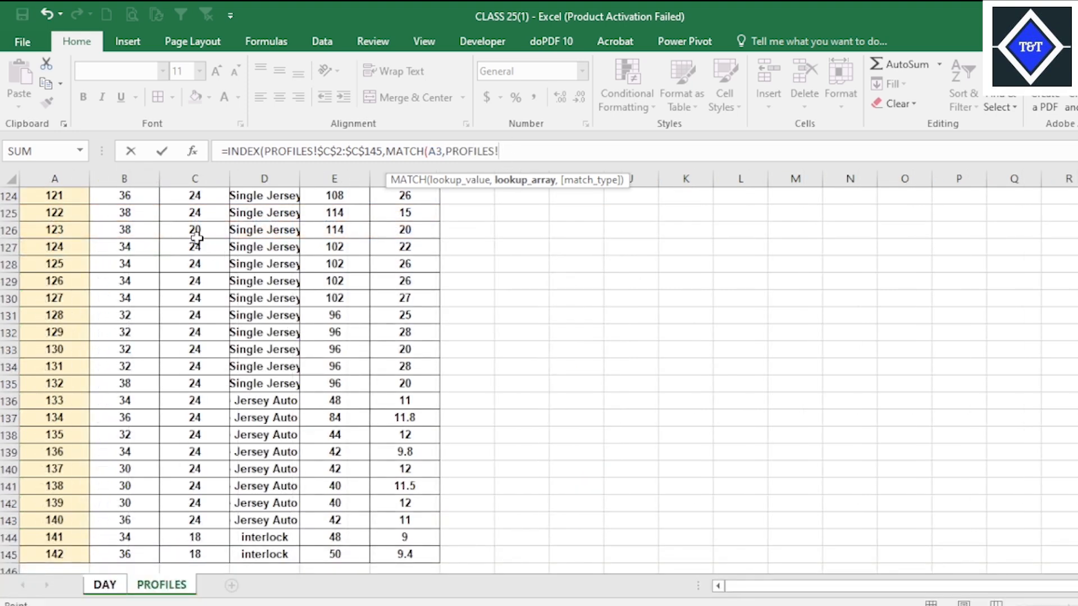
{"action": "scroll", "coordinate": [208, 257], "scroll_direction": "up", "scroll_amount": 20}
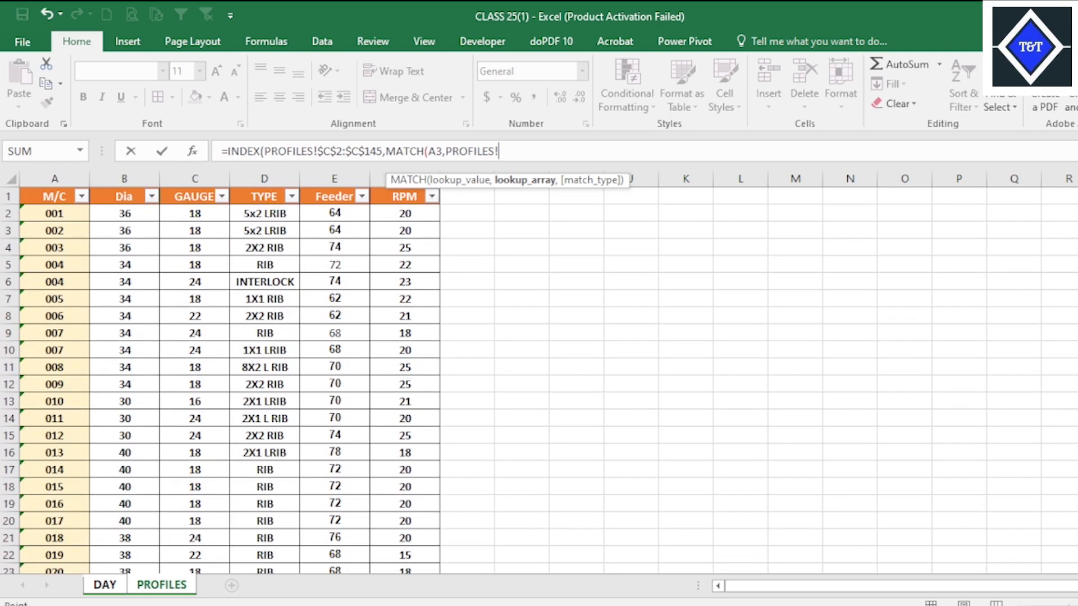
{"action": "left_click", "coordinate": [199, 214]}
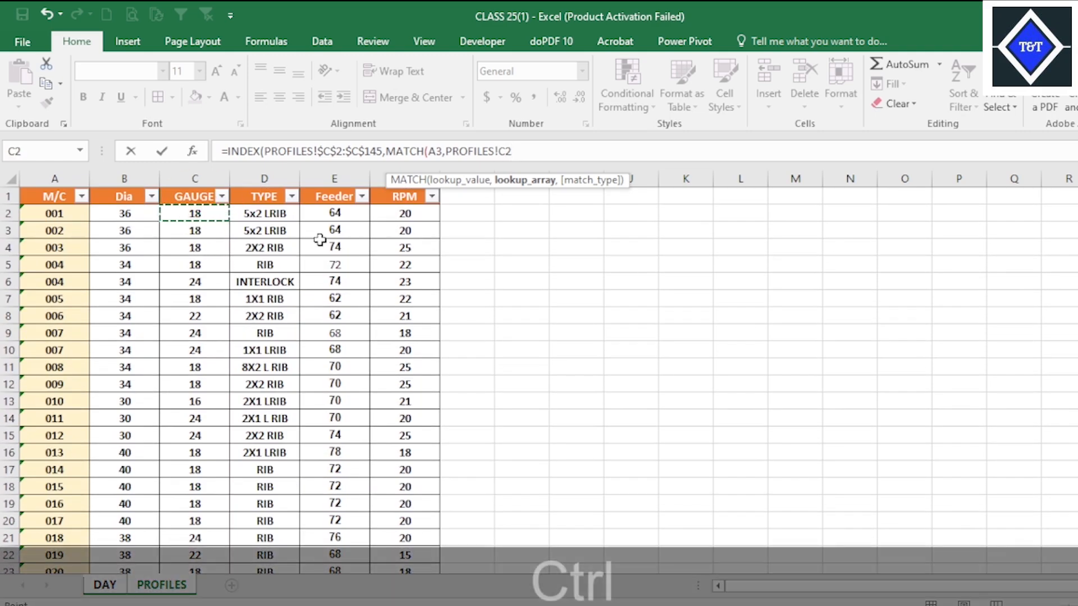
{"action": "key", "text": "ctrl+shift+Down"}
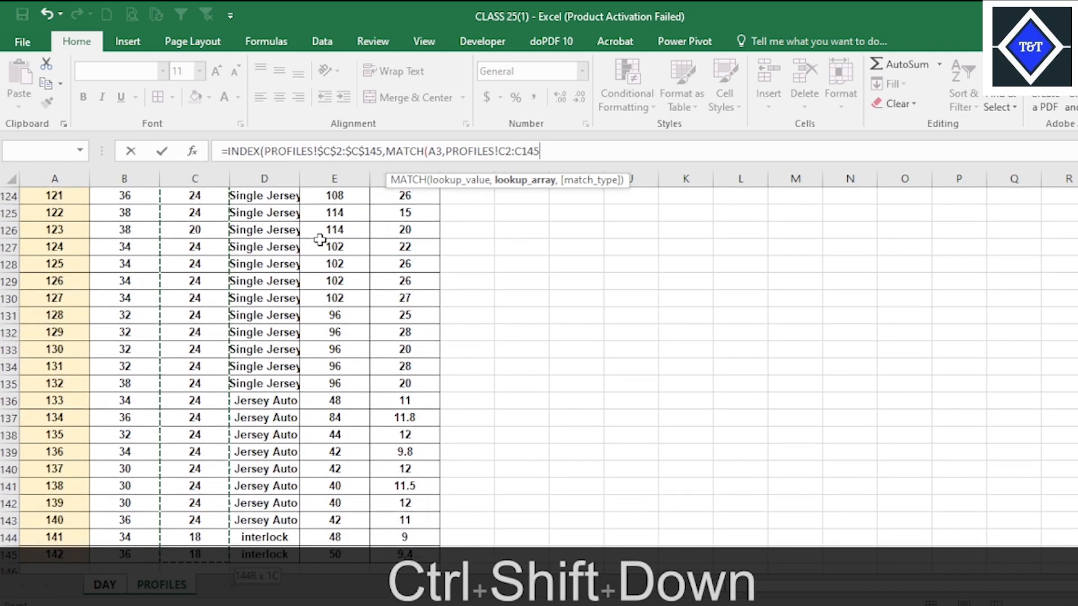
{"action": "key", "text": "F4"}
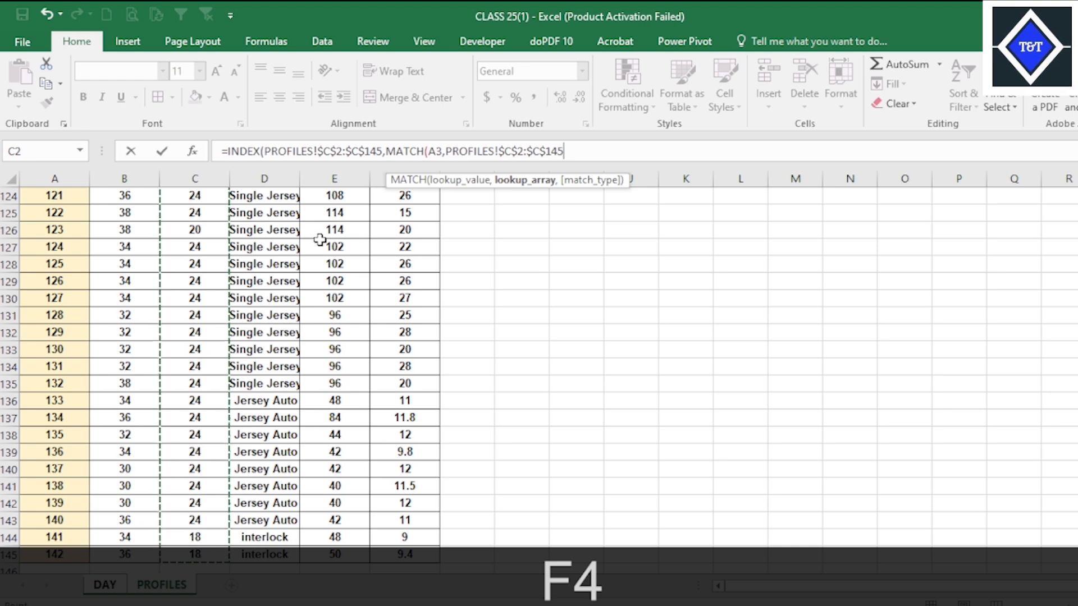
Set the MATCH type to 0 (exact match), close both functions and enter the GAUGE formula.
{"action": "type", "text": ","}
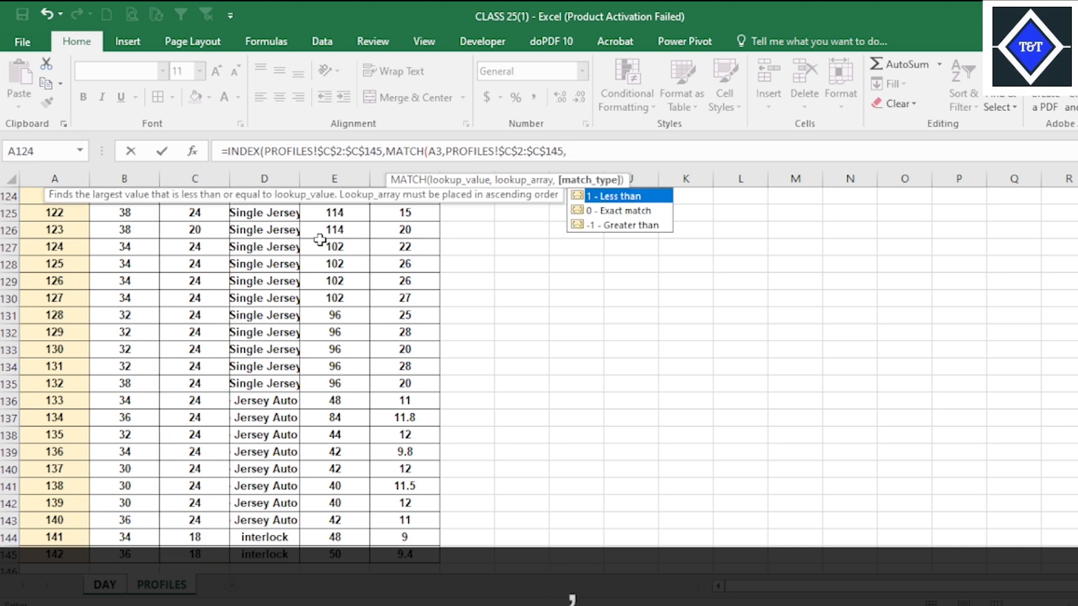
{"action": "key", "text": "Down"}
{"action": "key", "text": "Tab"}
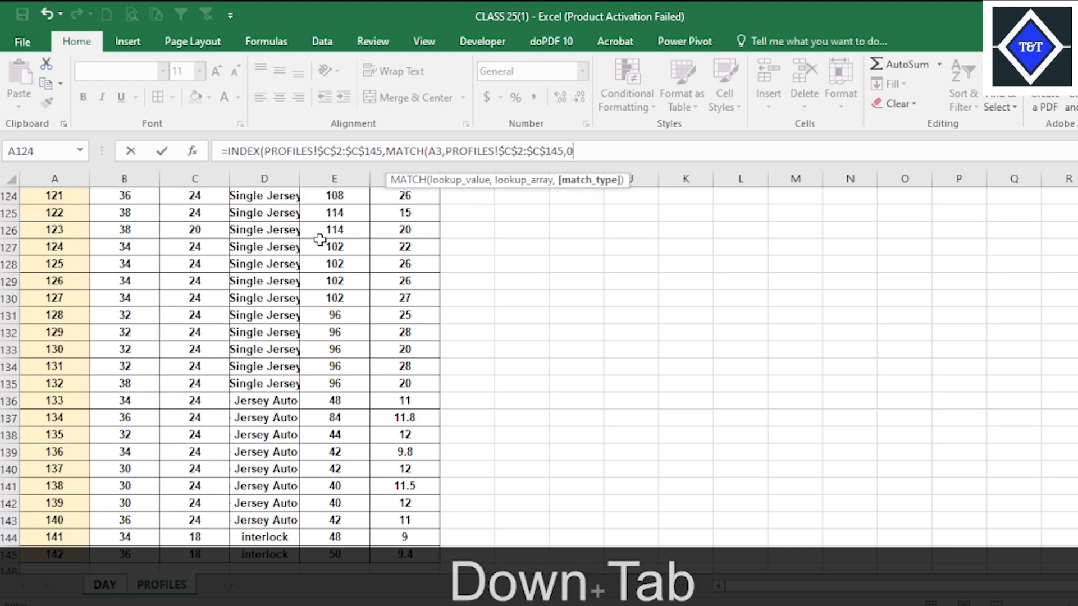
{"action": "type", "text": "))"}
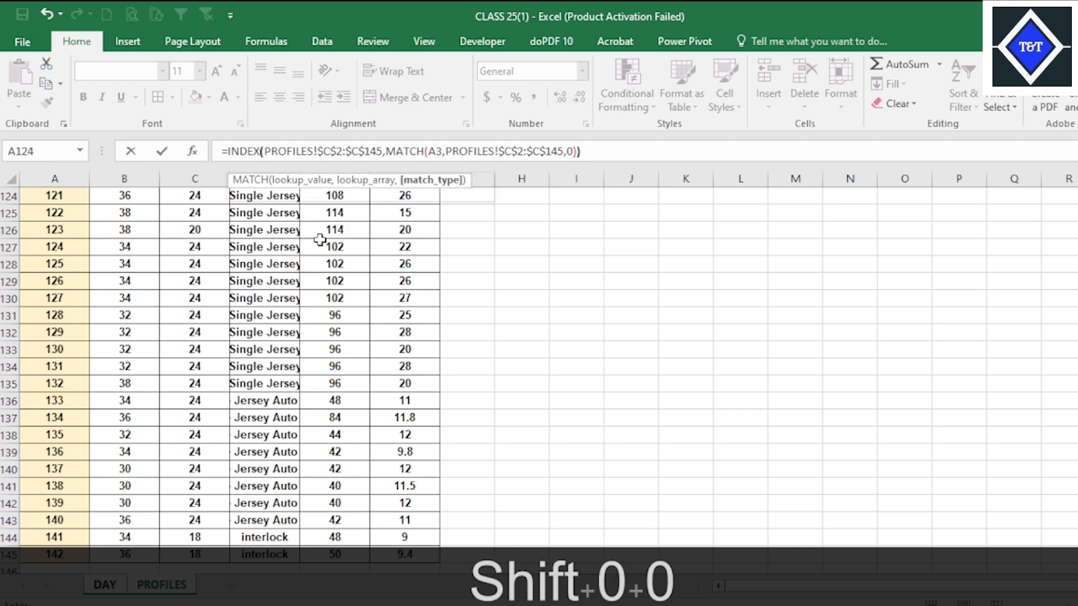
{"action": "key", "text": "Return"}
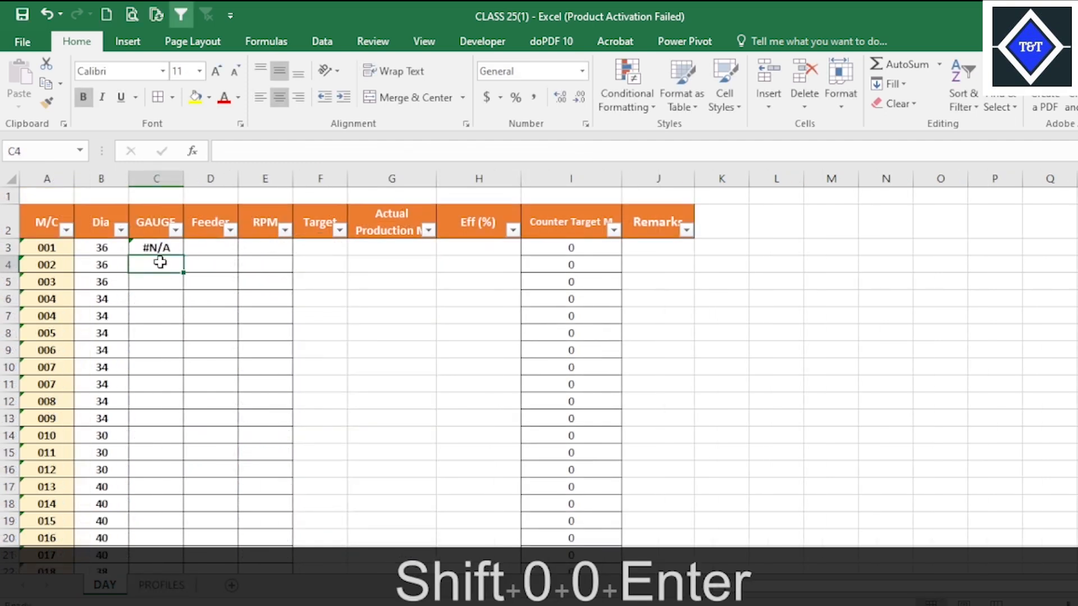
Replace the MATCH lookup array in C3's formula with the absolute M/C range PROFILES!$A$2:$A$145.
{"action": "left_click", "coordinate": [158, 247]}
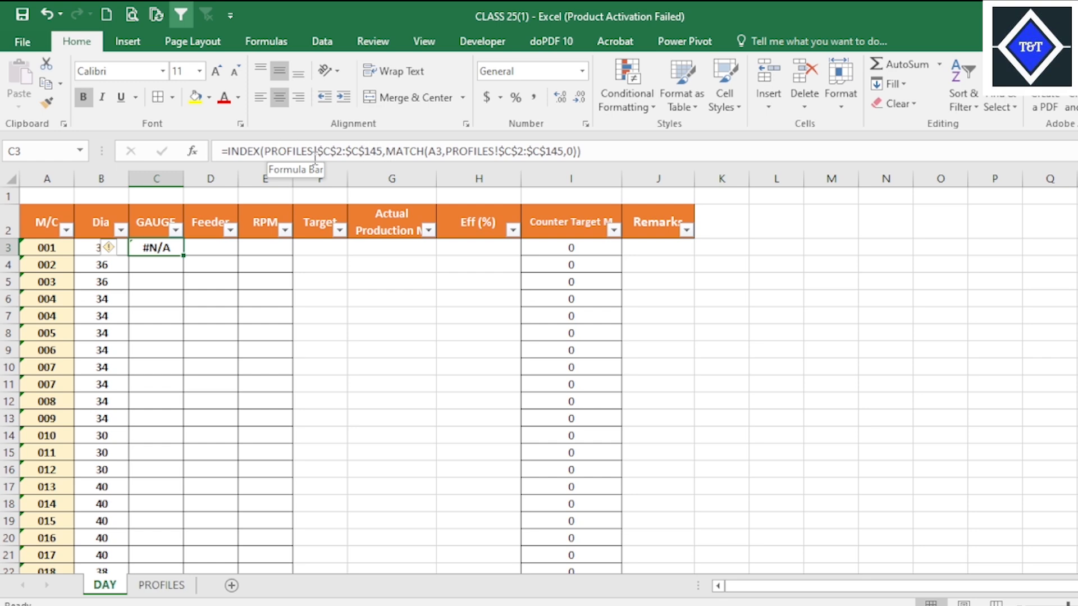
{"action": "left_click", "coordinate": [161, 585]}
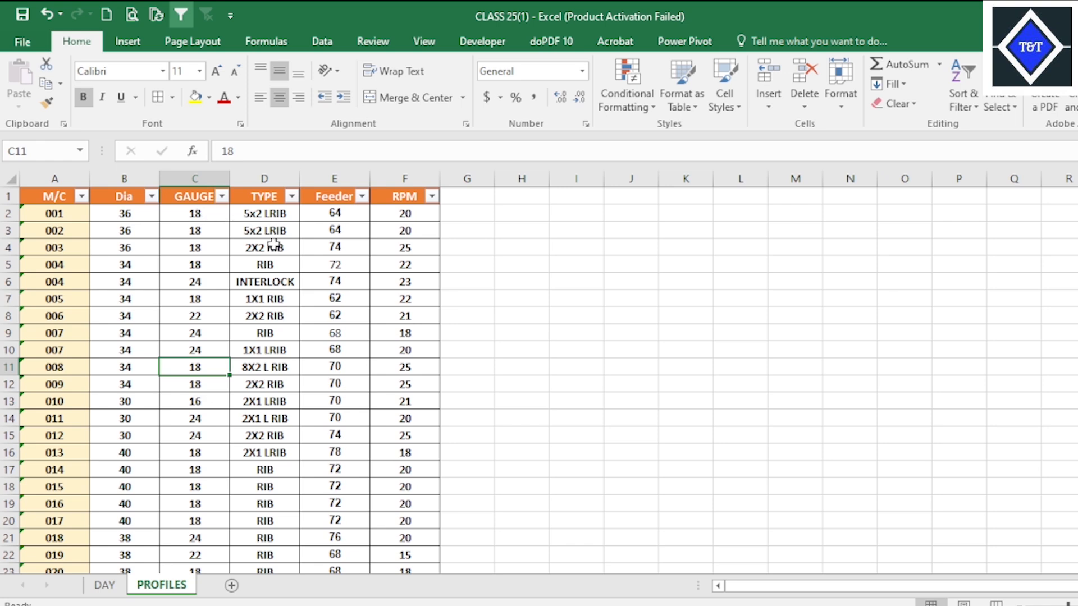
{"action": "left_click", "coordinate": [104, 584]}
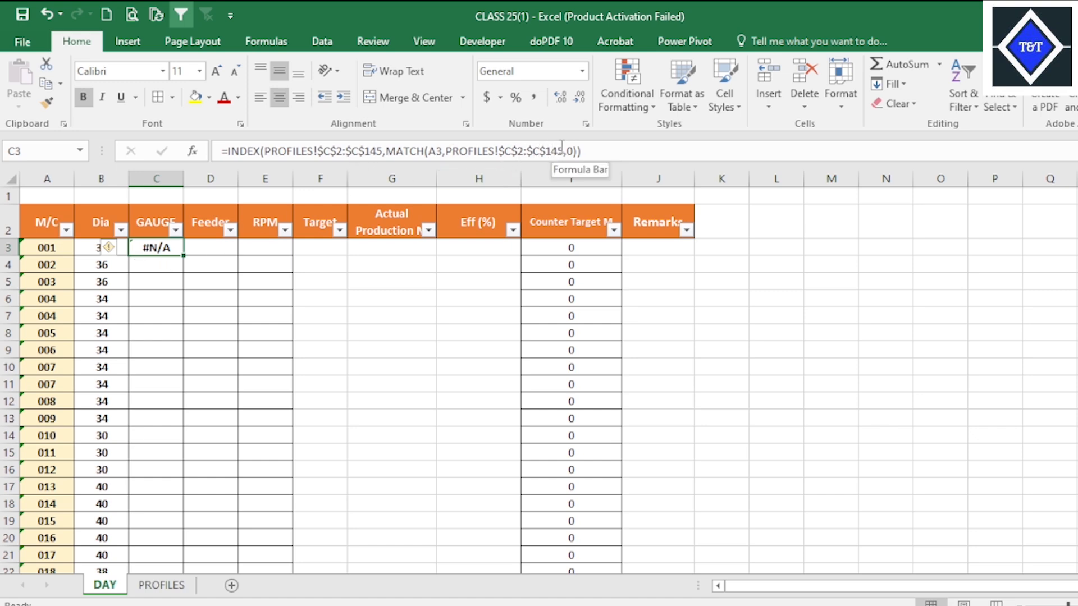
{"action": "left_click_drag", "start_coordinate": [563, 147], "coordinate": [448, 144]}
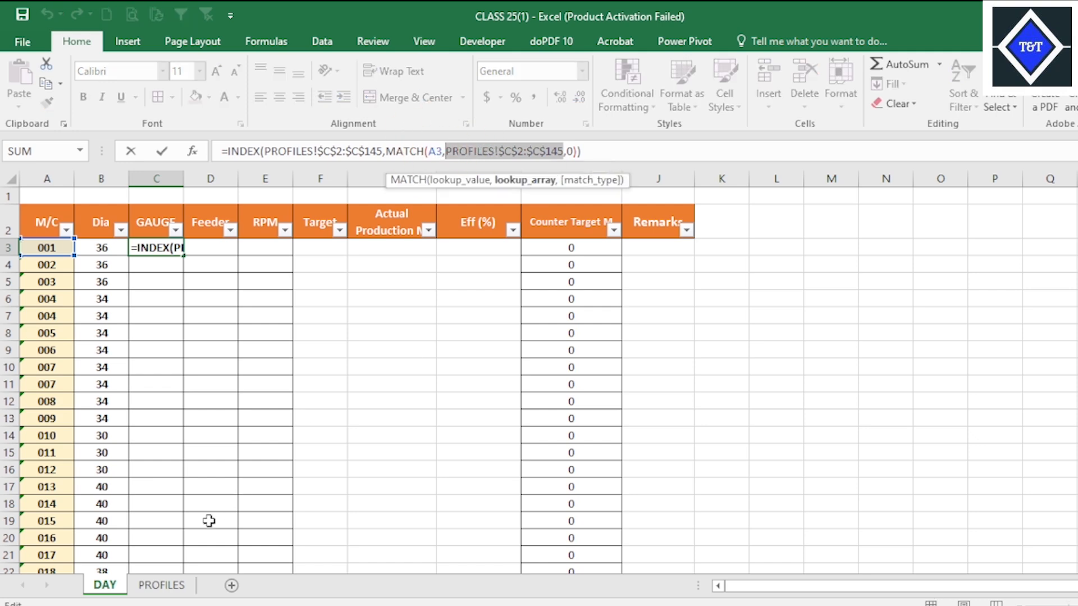
{"action": "left_click", "coordinate": [161, 584]}
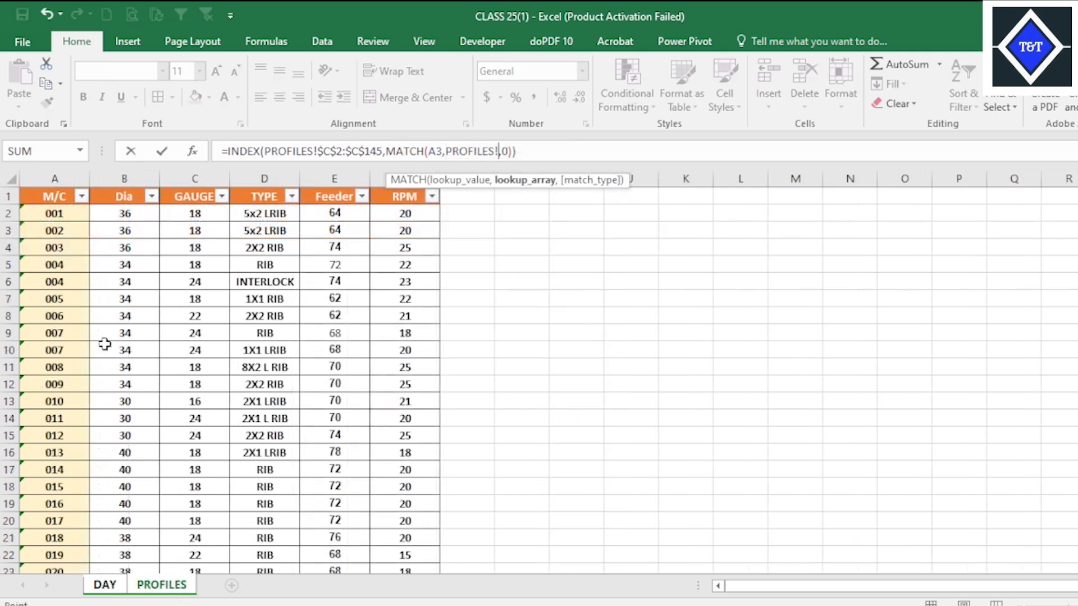
{"action": "left_click", "coordinate": [66, 214]}
{"action": "key", "text": "ctrl+shift+Down"}
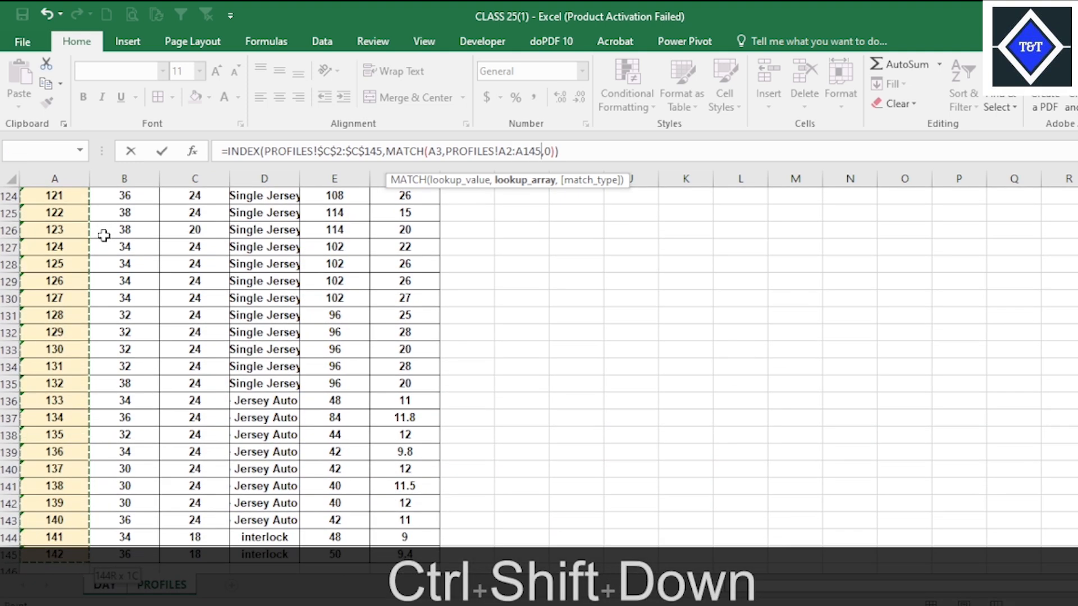
{"action": "key", "text": "F4"}
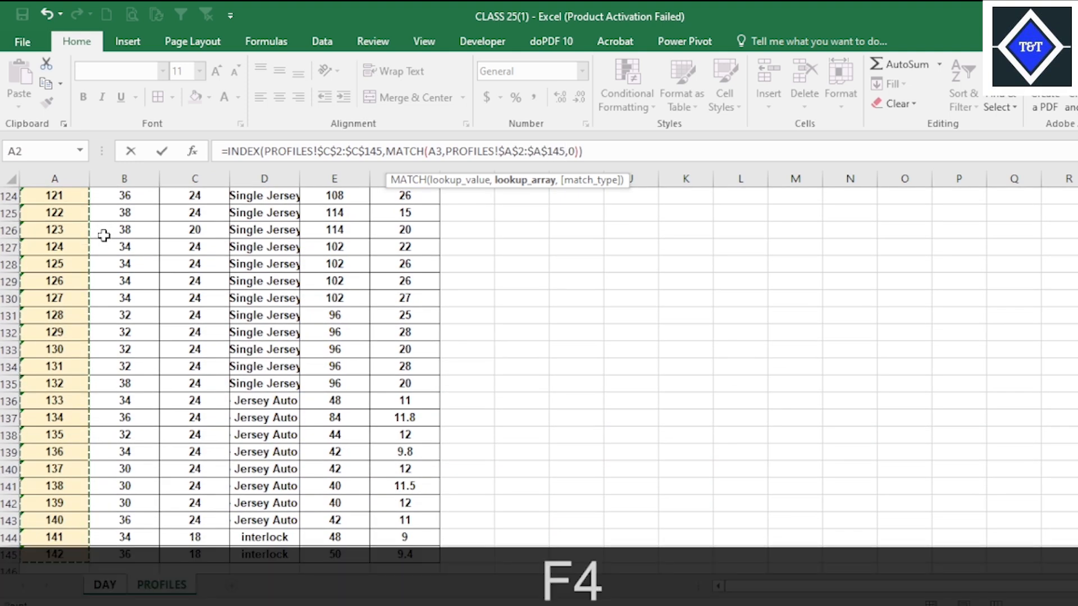
{"action": "key", "text": "Return"}
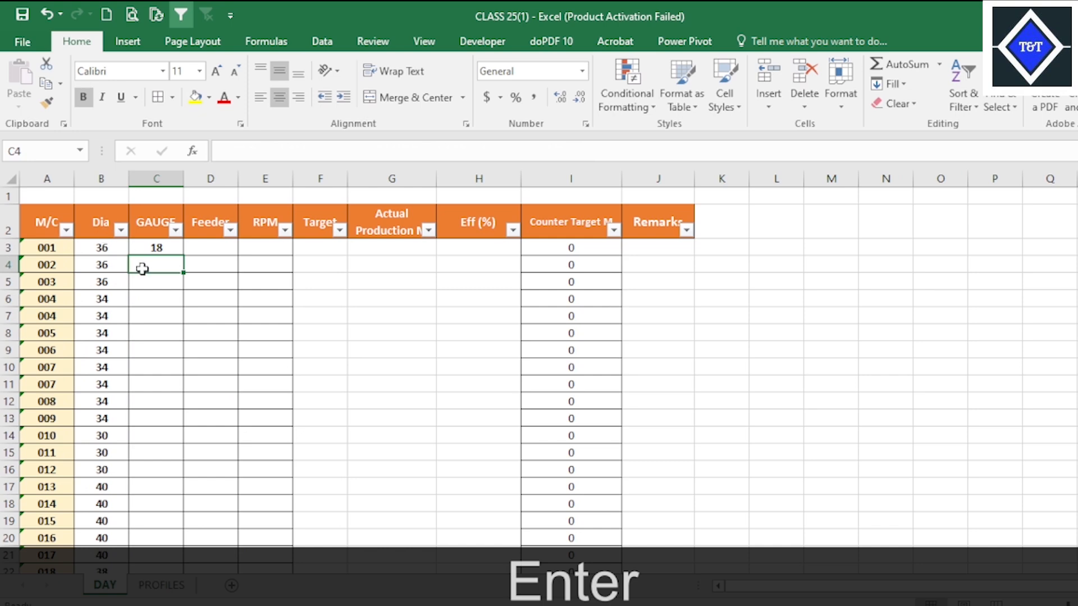
Fill the GAUGE formula from C3 down through all machine rows and check the end of the column.
{"action": "left_click", "coordinate": [159, 247]}
{"action": "double_click", "coordinate": [183, 256]}
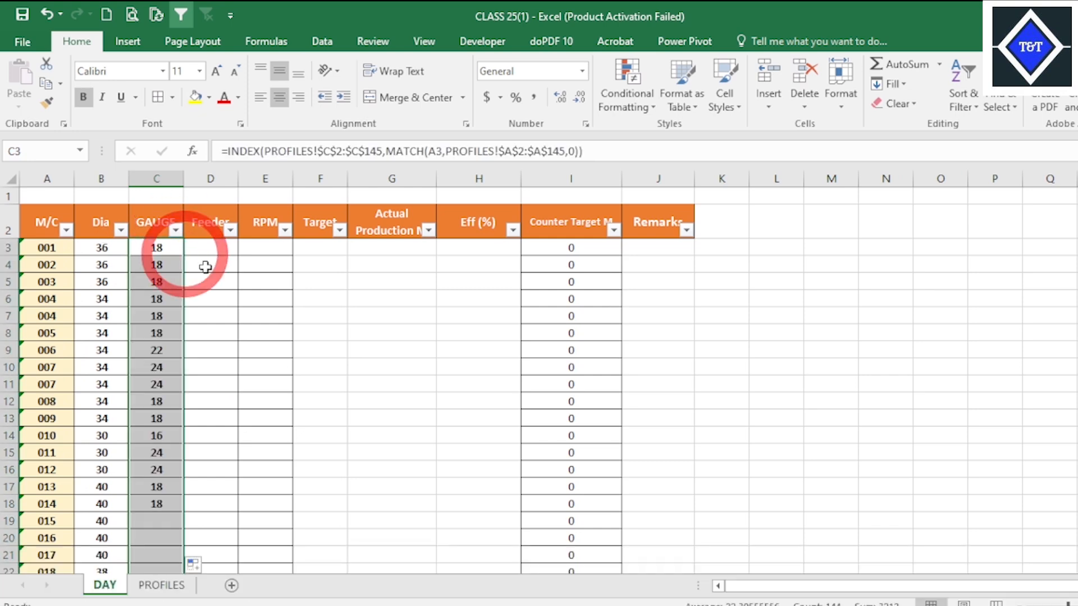
{"action": "left_click", "coordinate": [228, 292]}
{"action": "scroll", "coordinate": [236, 404], "scroll_direction": "down", "scroll_amount": 20}
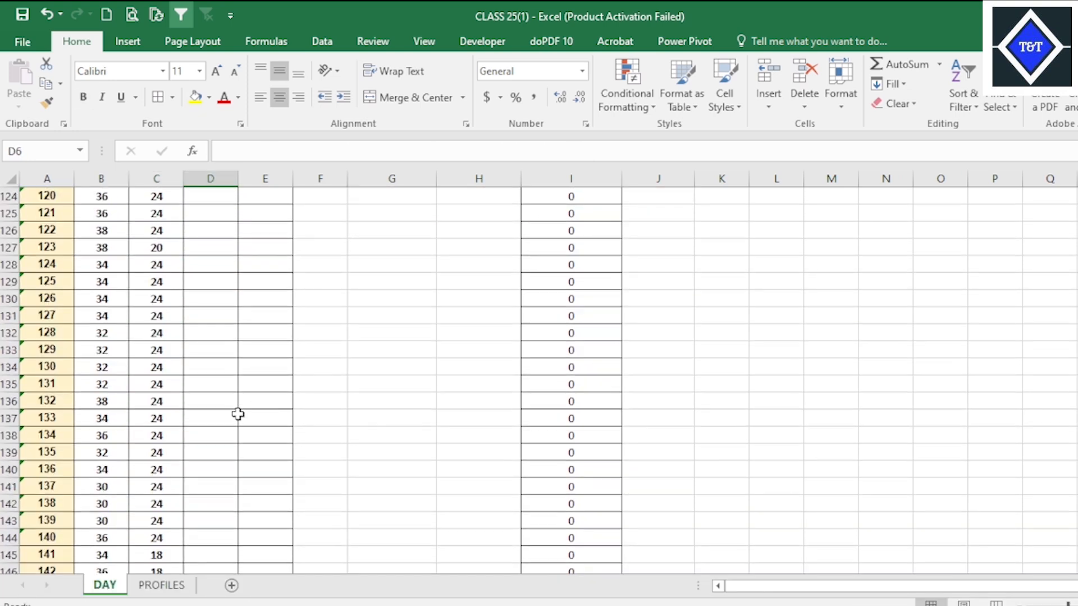
Check the Feeder column on the PROFILES sheet from E2 and return to the DAY sheet.
{"action": "left_click", "coordinate": [163, 584]}
{"action": "scroll", "coordinate": [251, 336], "scroll_direction": "up", "scroll_amount": 20}
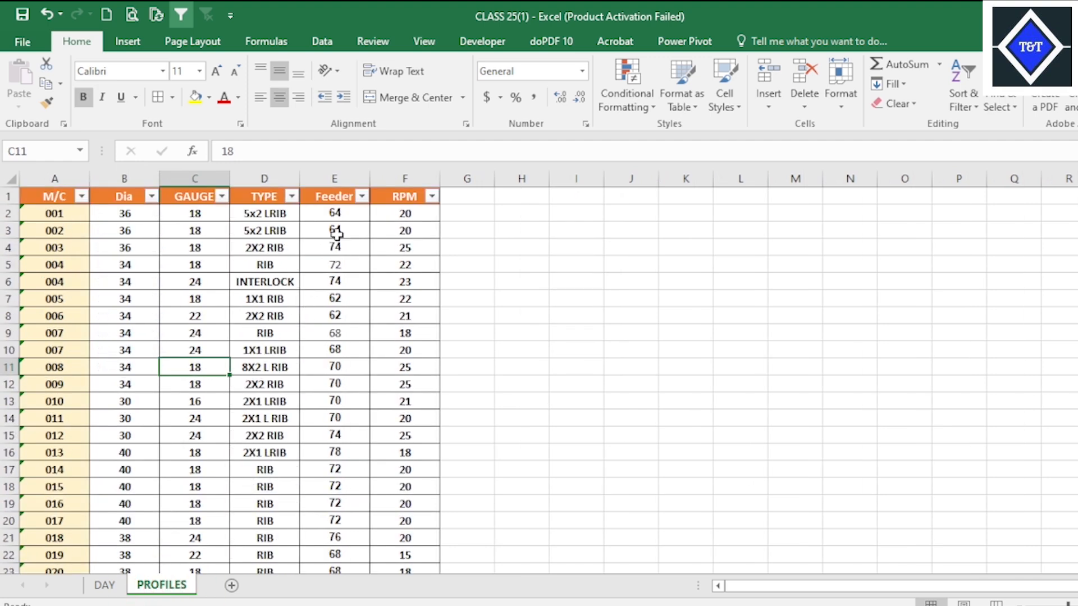
{"action": "left_click", "coordinate": [347, 217]}
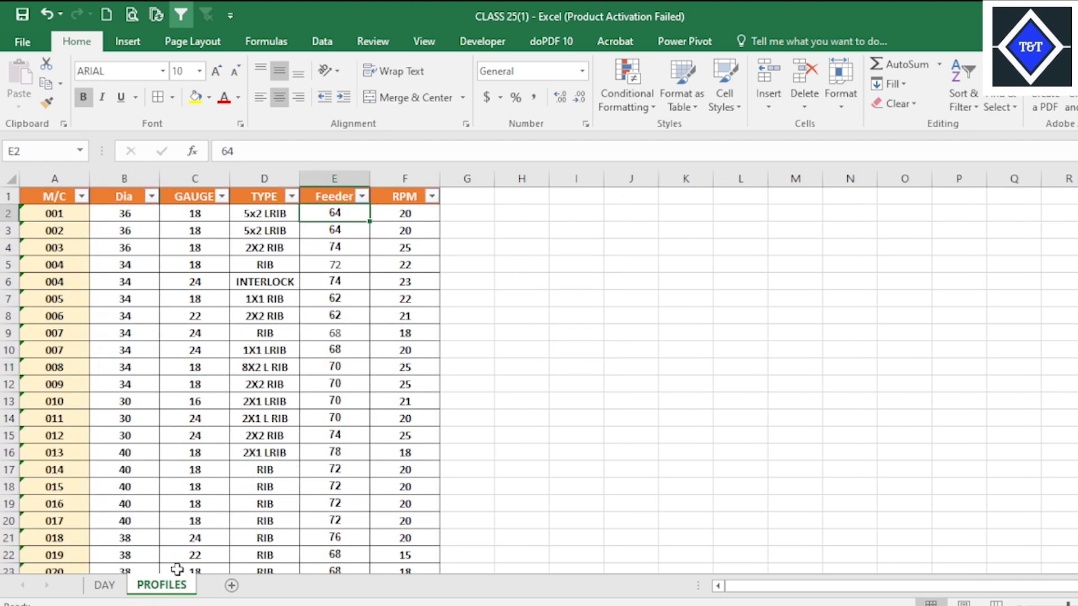
{"action": "left_click", "coordinate": [104, 584]}
{"action": "scroll", "coordinate": [269, 332], "scroll_direction": "up", "scroll_amount": 20}
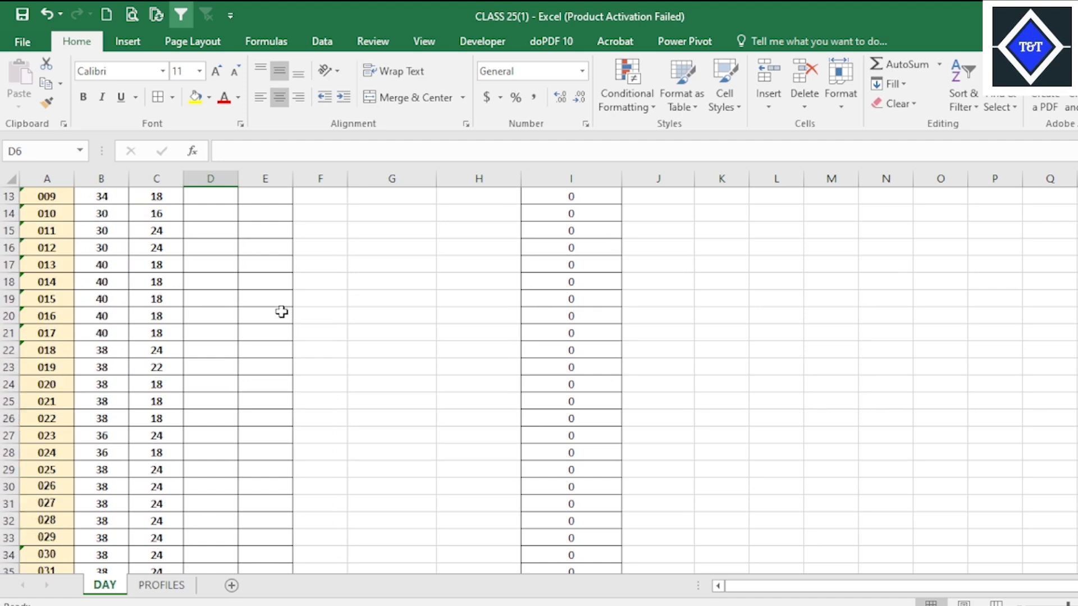
Compare the DAY columns with PROFILES and insert a blank column before Feeder on the DAY sheet.
{"action": "scroll", "coordinate": [281, 311], "scroll_direction": "up", "scroll_amount": 4}
{"action": "left_click", "coordinate": [273, 250]}
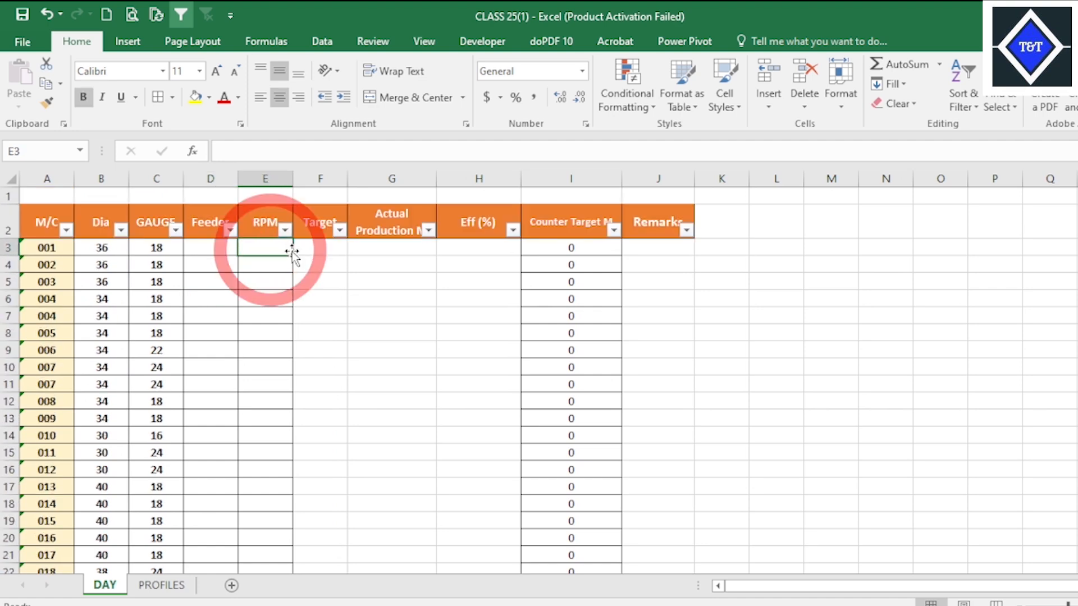
{"action": "left_click", "coordinate": [320, 248]}
{"action": "left_click", "coordinate": [247, 250]}
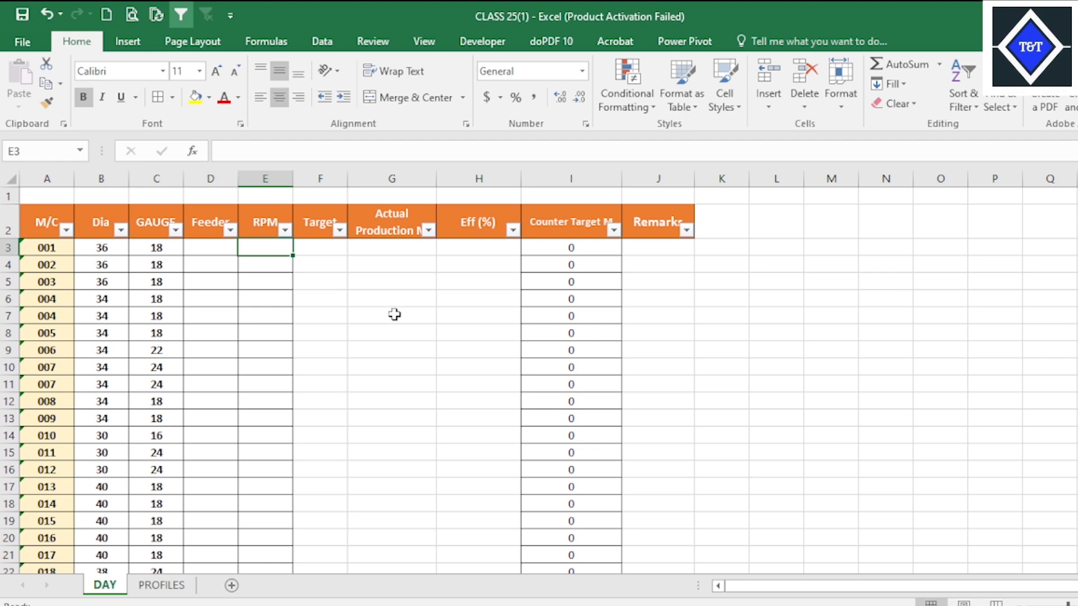
{"action": "left_click", "coordinate": [162, 586]}
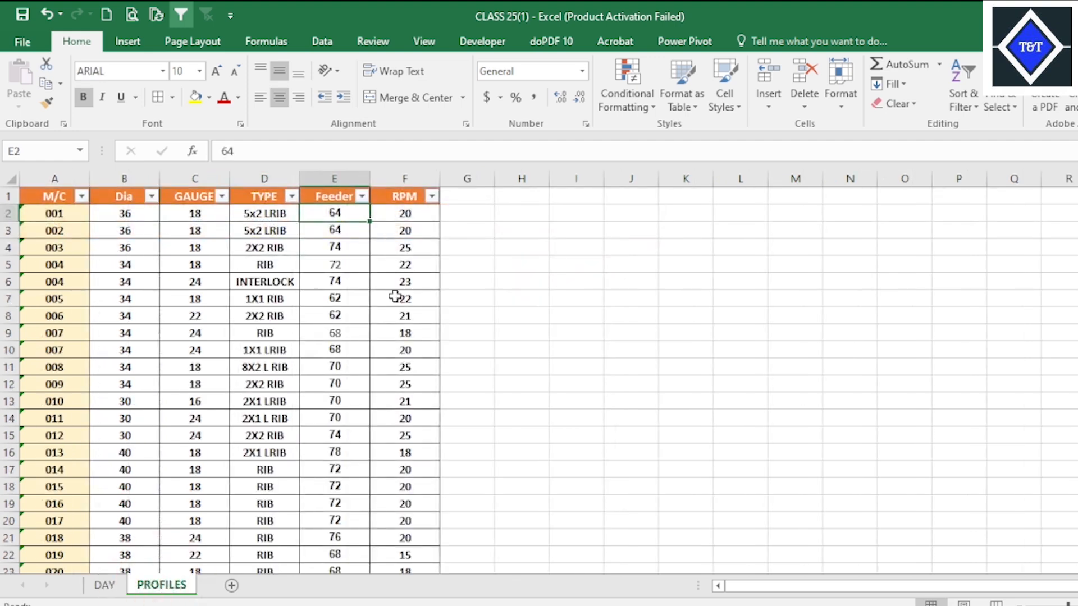
{"action": "left_click", "coordinate": [104, 585]}
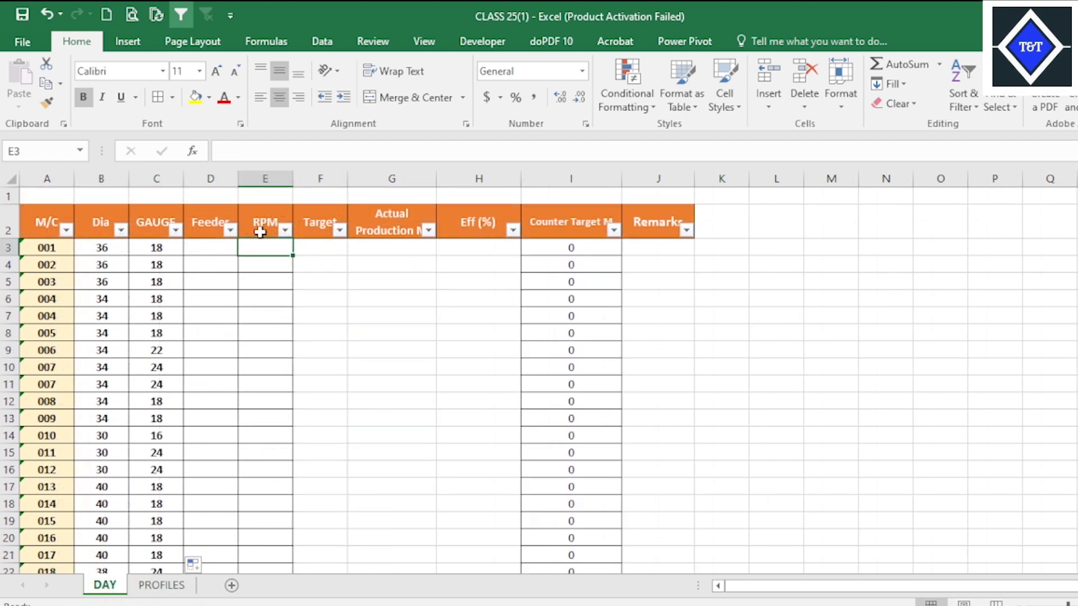
{"action": "left_click", "coordinate": [228, 170]}
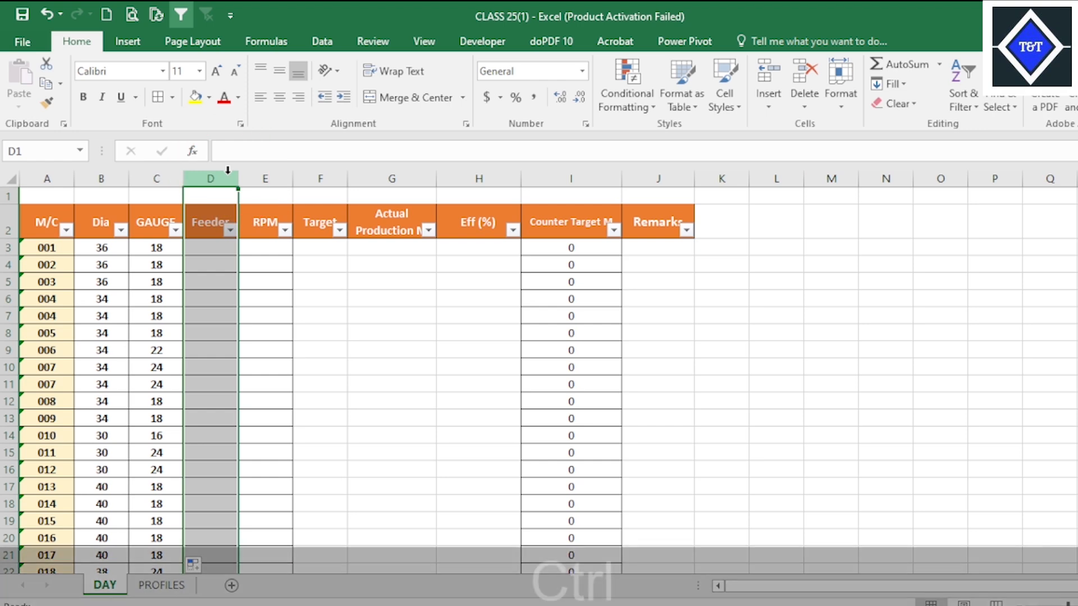
{"action": "key", "text": "ctrl+KP_Add"}
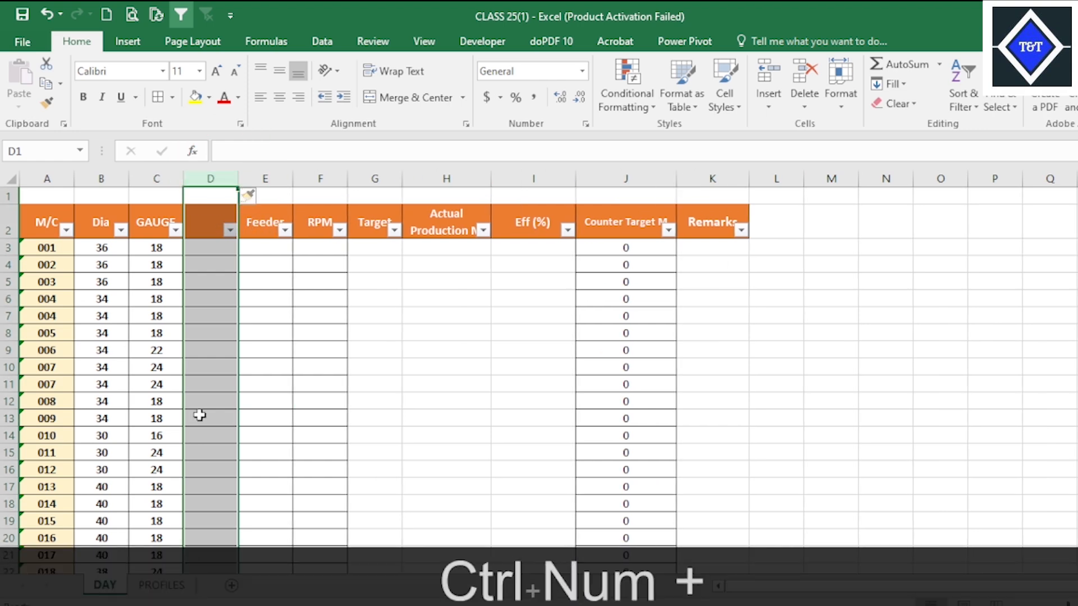
Try to paste the TYPE header copied from PROFILES over the whole new column D on DAY.
{"action": "left_click", "coordinate": [162, 586]}
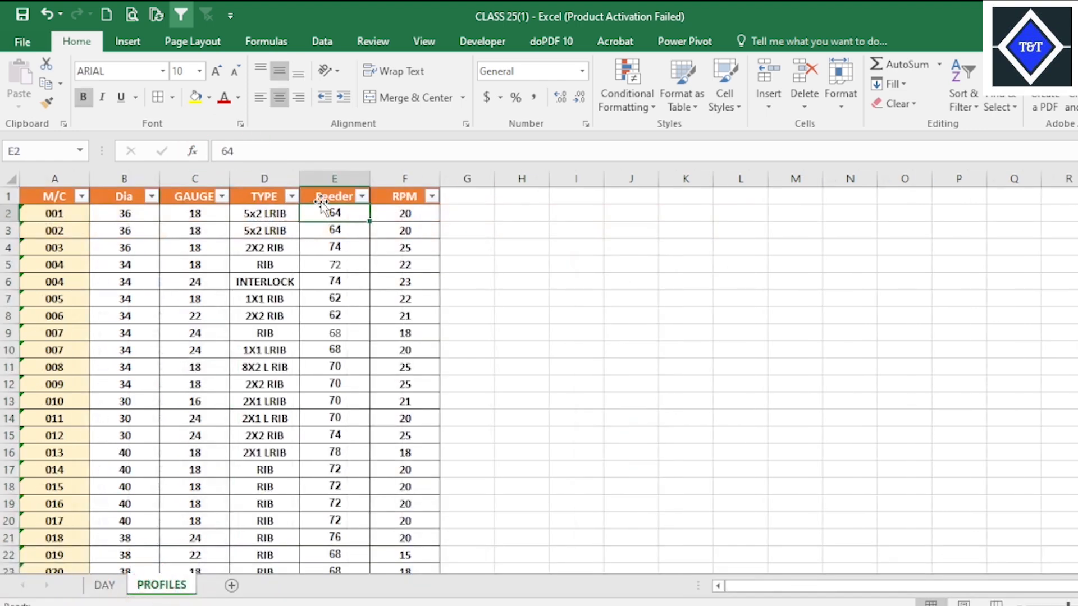
{"action": "right_click", "coordinate": [261, 195]}
{"action": "left_click", "coordinate": [331, 223]}
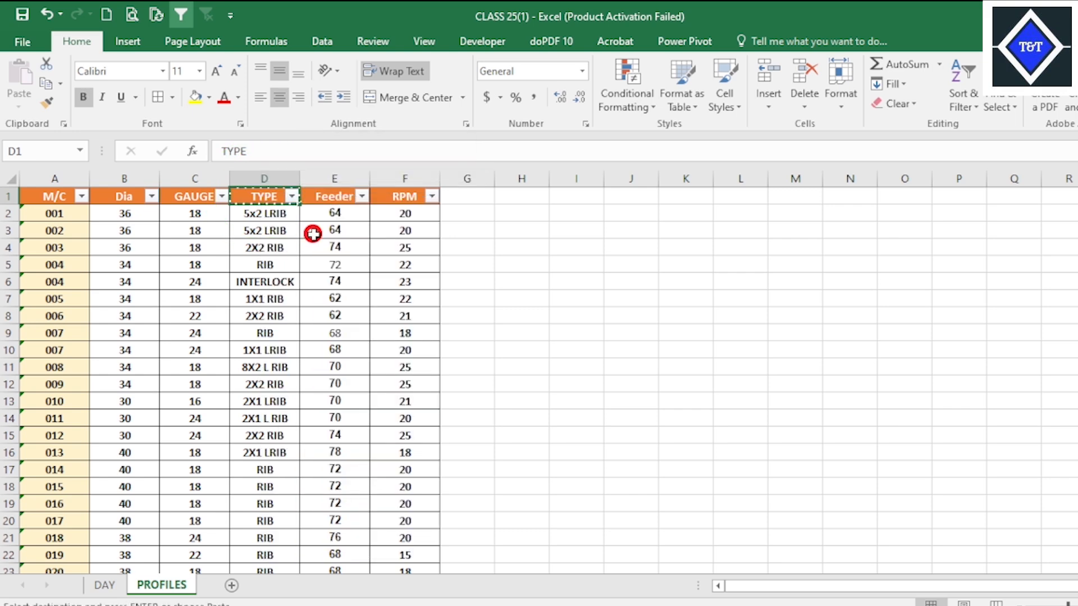
{"action": "left_click", "coordinate": [104, 585]}
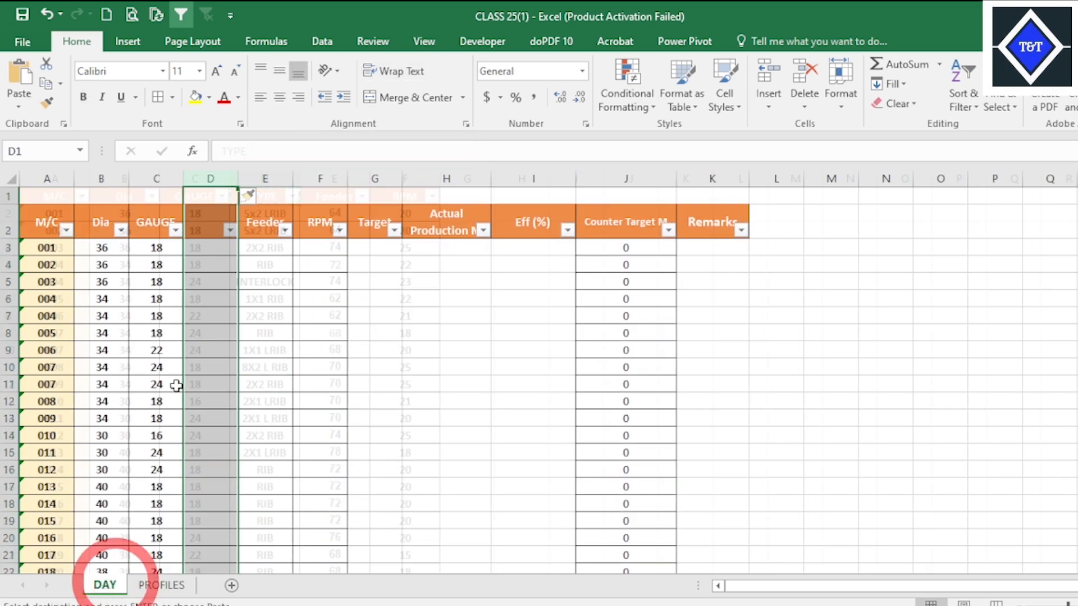
{"action": "right_click", "coordinate": [209, 230]}
{"action": "left_click", "coordinate": [247, 303]}
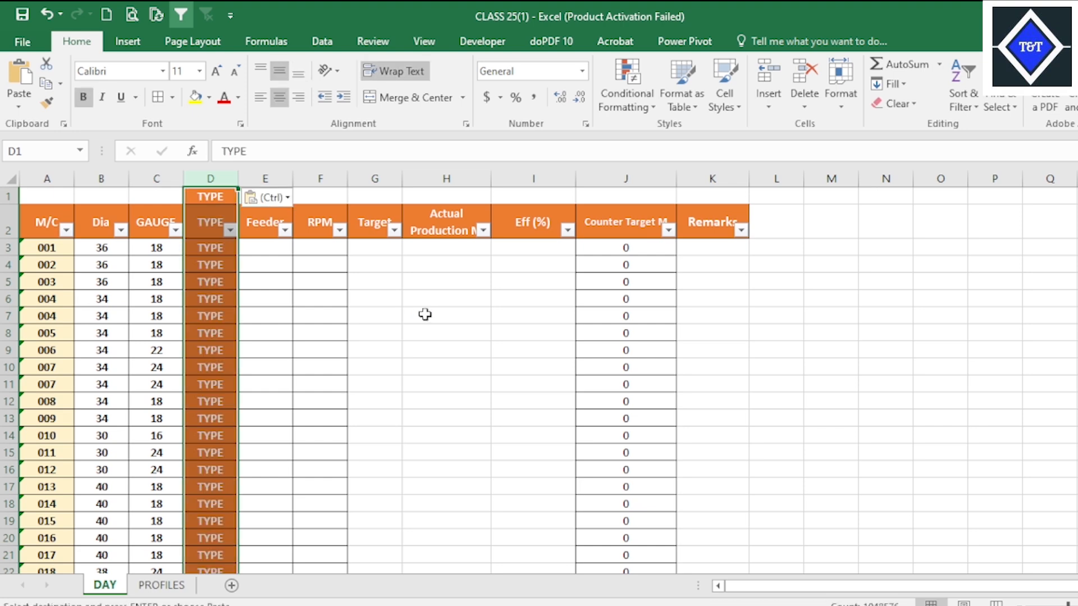
{"action": "key", "text": "ctrl+z"}
{"action": "left_click", "coordinate": [328, 315]}
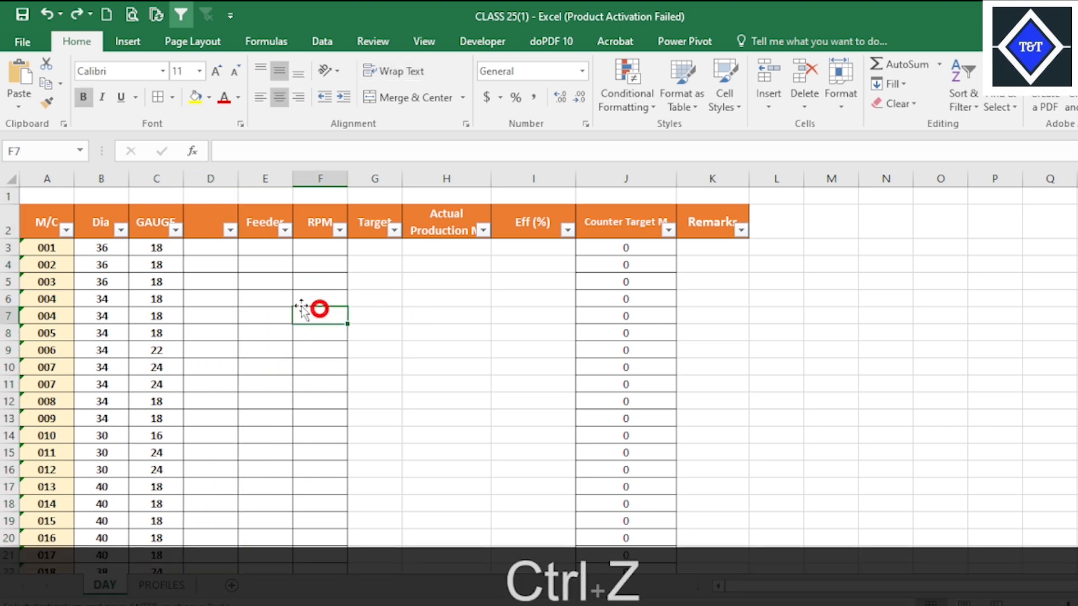
{"action": "left_click", "coordinate": [230, 231]}
{"action": "left_click", "coordinate": [337, 312]}
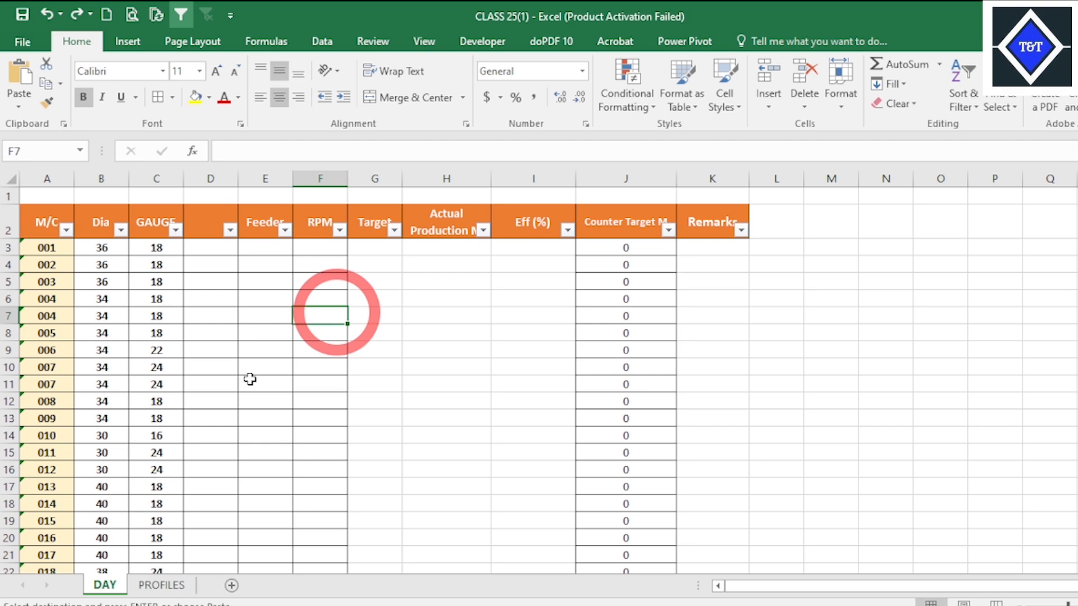
Copy the TYPE header from PROFILES into header cell D2 of the new column on DAY.
{"action": "left_click", "coordinate": [162, 585]}
{"action": "right_click", "coordinate": [262, 194]}
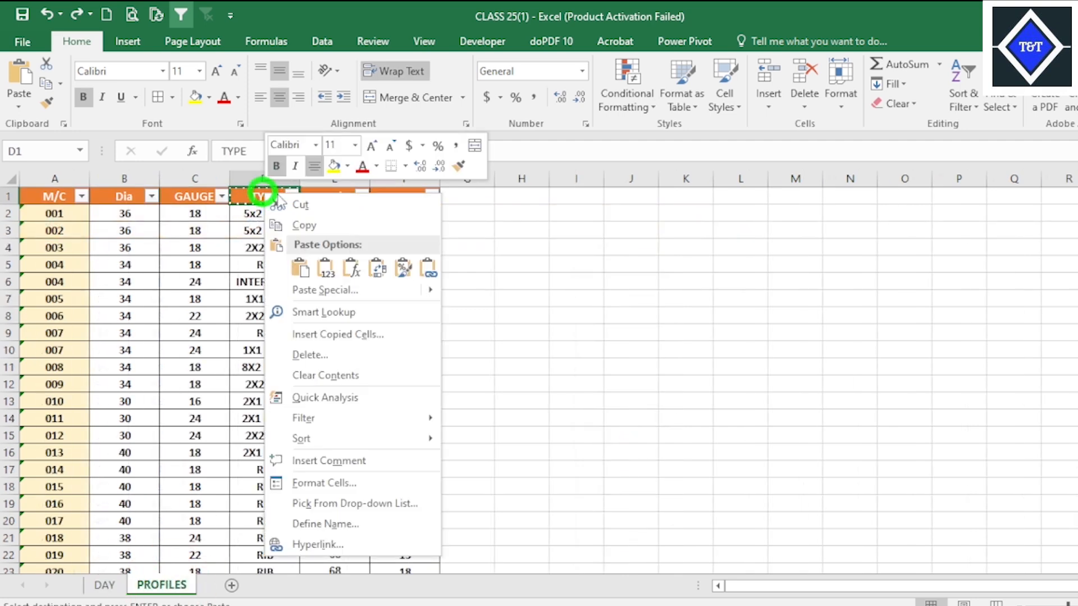
{"action": "left_click", "coordinate": [303, 225]}
{"action": "left_click", "coordinate": [104, 585]}
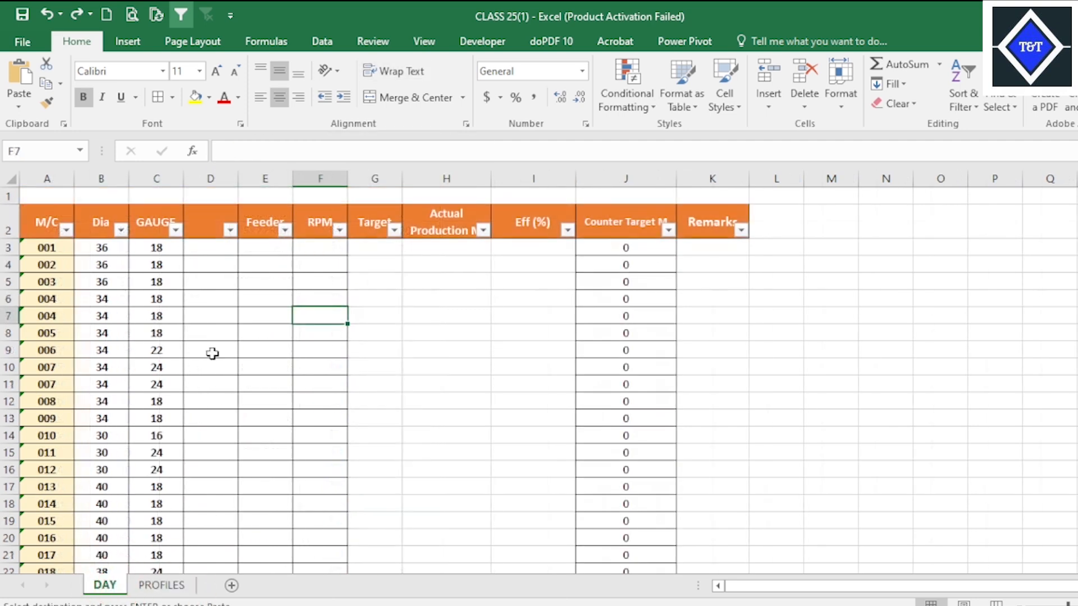
{"action": "left_click", "coordinate": [218, 226]}
{"action": "right_click", "coordinate": [218, 226]}
{"action": "left_click", "coordinate": [268, 289]}
{"action": "left_click", "coordinate": [245, 317]}
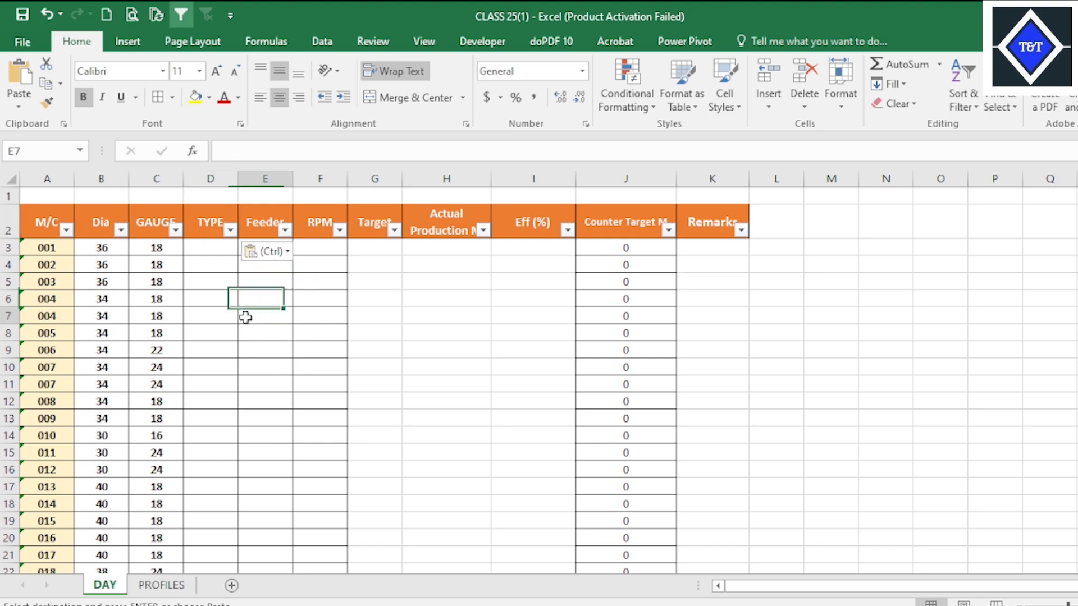
{"action": "left_click", "coordinate": [210, 224]}
Copy the text of the GAUGE formula in C3 and paste it into D3 under TYPE.
{"action": "left_click", "coordinate": [156, 247]}
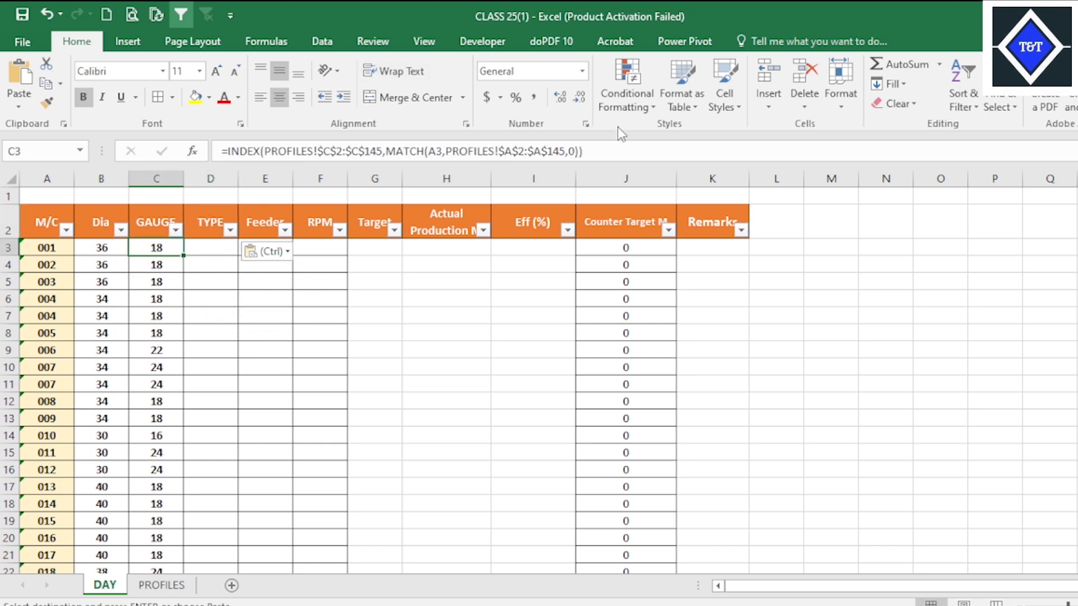
{"action": "left_click", "coordinate": [612, 149]}
{"action": "key", "text": "ctrl+a"}
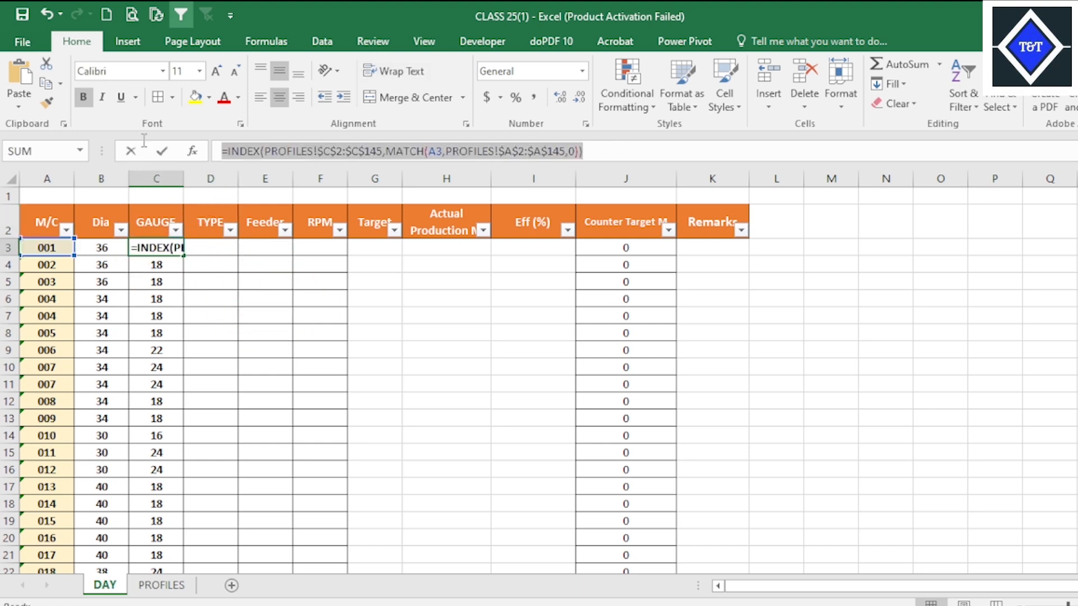
{"action": "key", "text": "ctrl+c"}
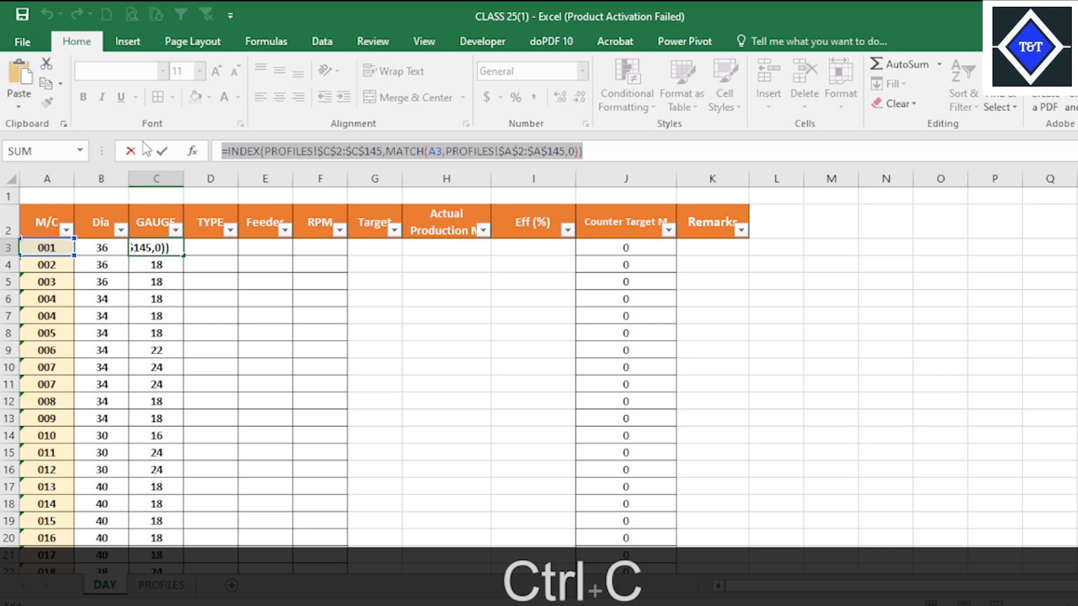
{"action": "key", "text": "Escape"}
{"action": "right_click", "coordinate": [215, 253]}
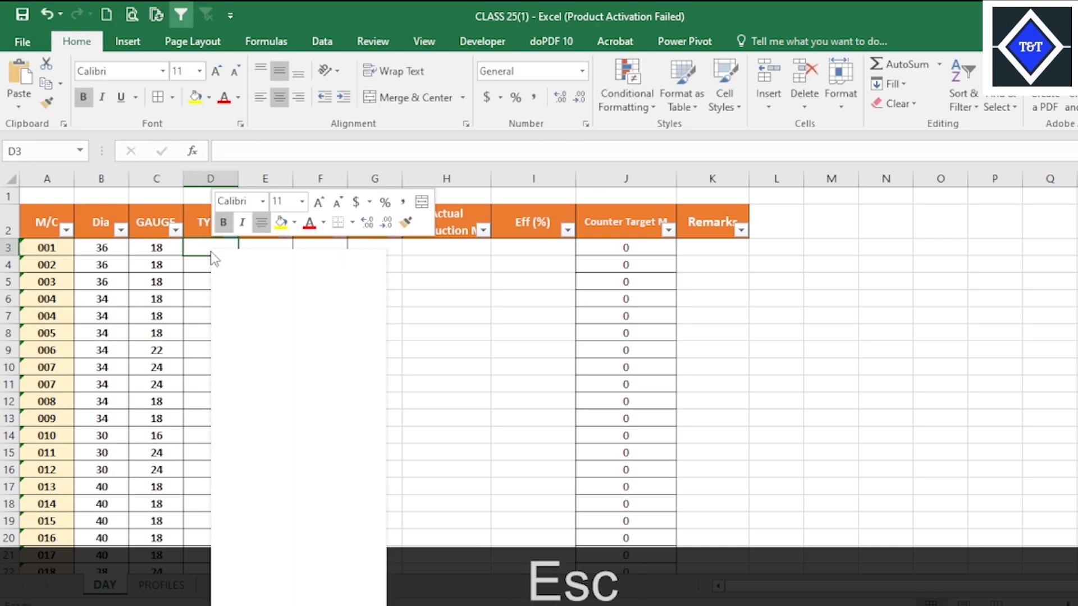
{"action": "left_click", "coordinate": [241, 324]}
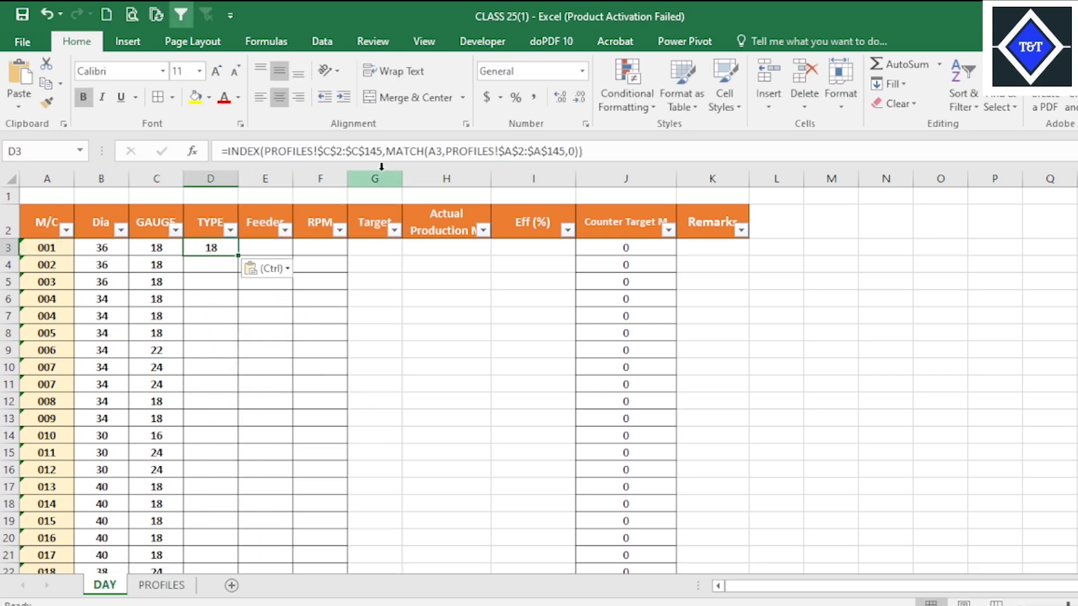
Change the INDEX array in D3's formula to the TYPE range PROFILES!$D$2:$D$145.
{"action": "left_click", "coordinate": [161, 585]}
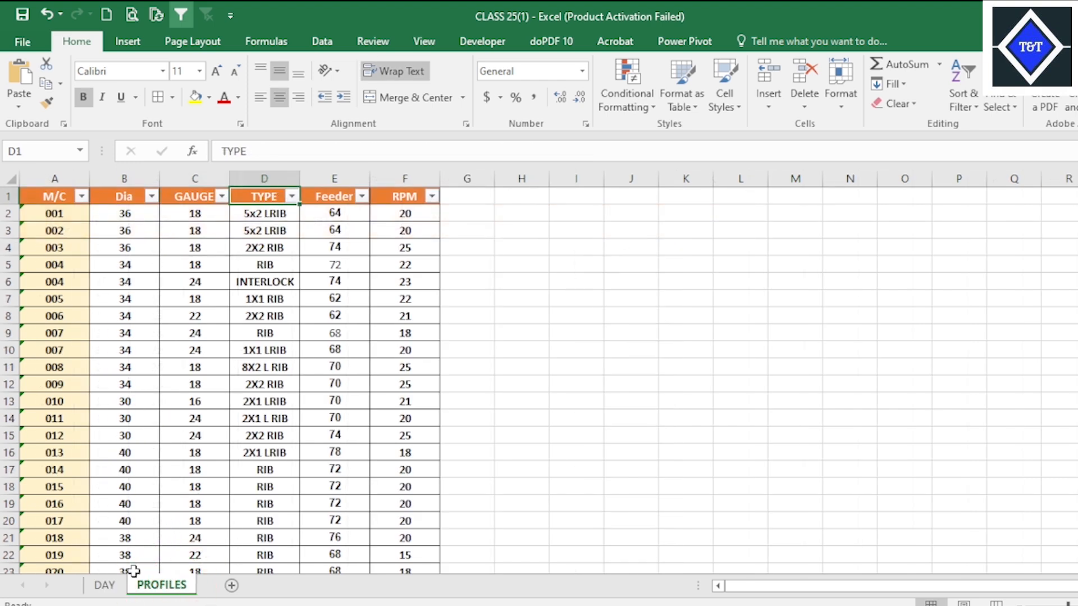
{"action": "left_click", "coordinate": [104, 585]}
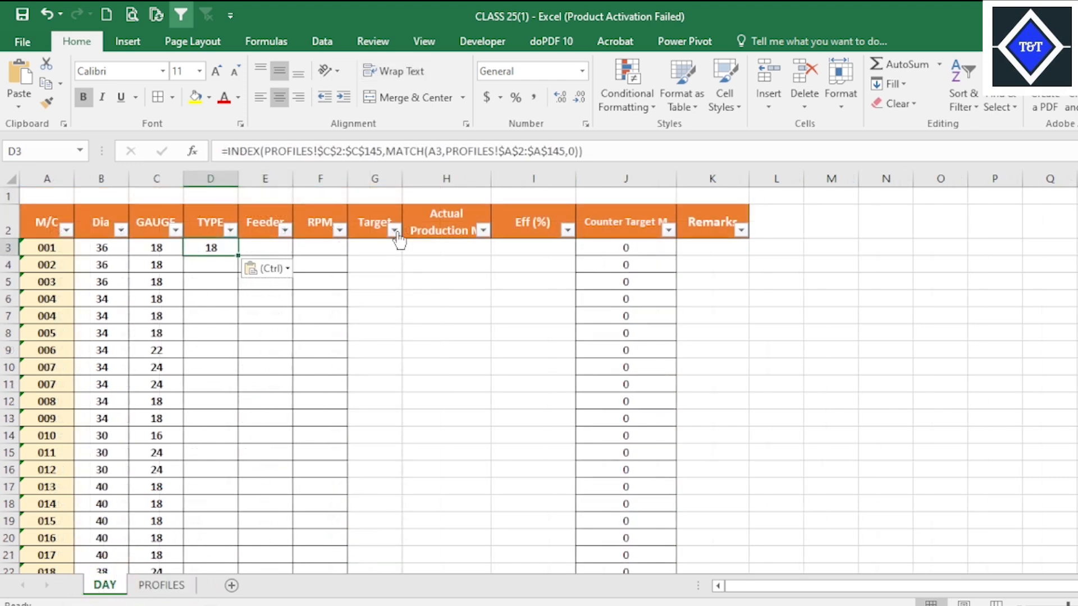
{"action": "left_click", "coordinate": [333, 147]}
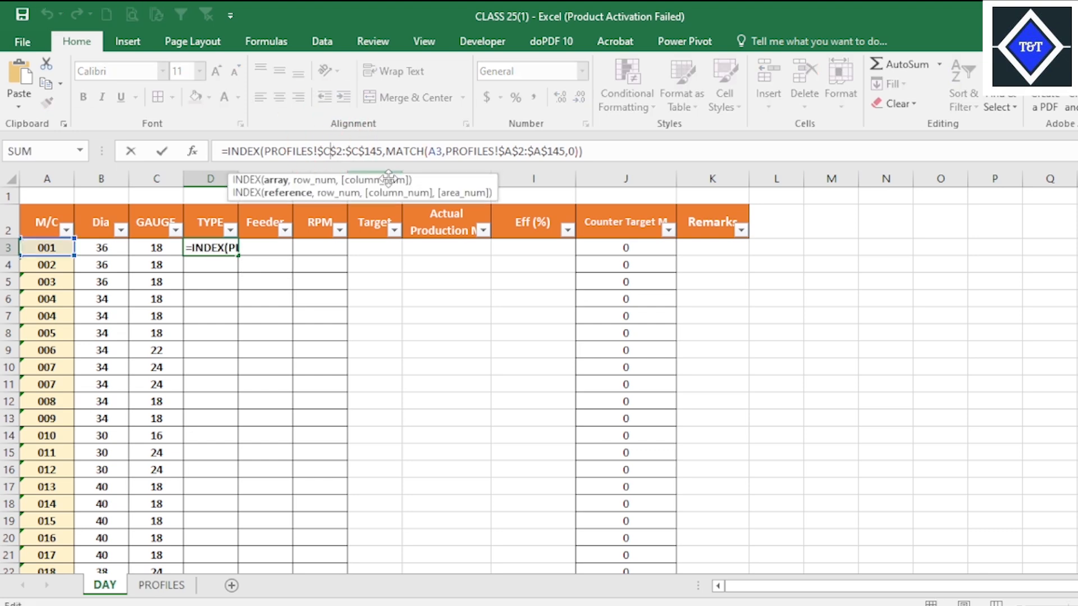
{"action": "key", "text": "BackSpace"}
{"action": "type", "text": "D"}
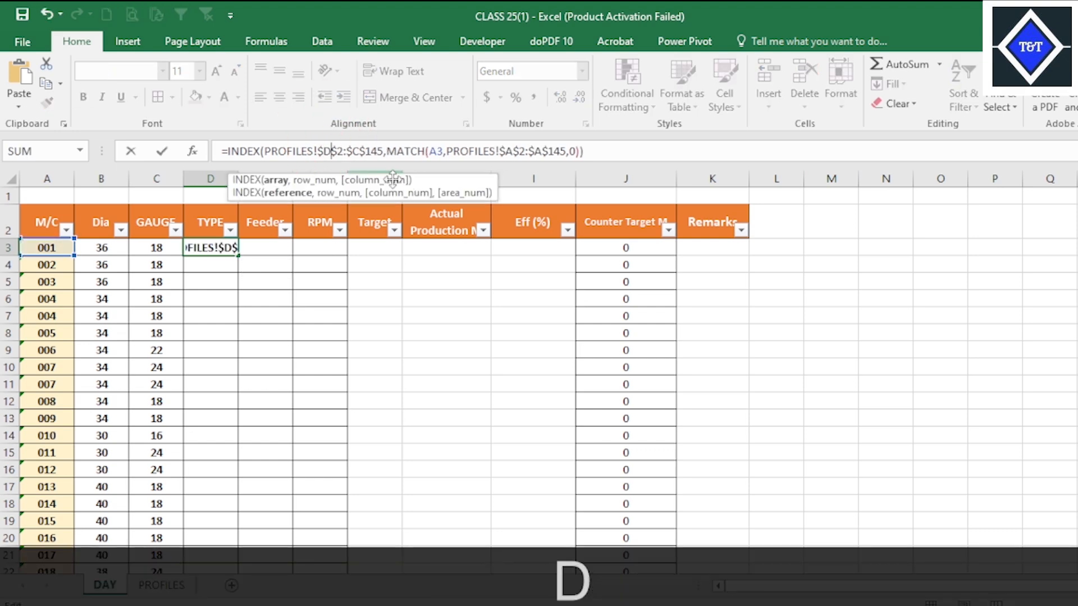
{"action": "left_click", "coordinate": [374, 149]}
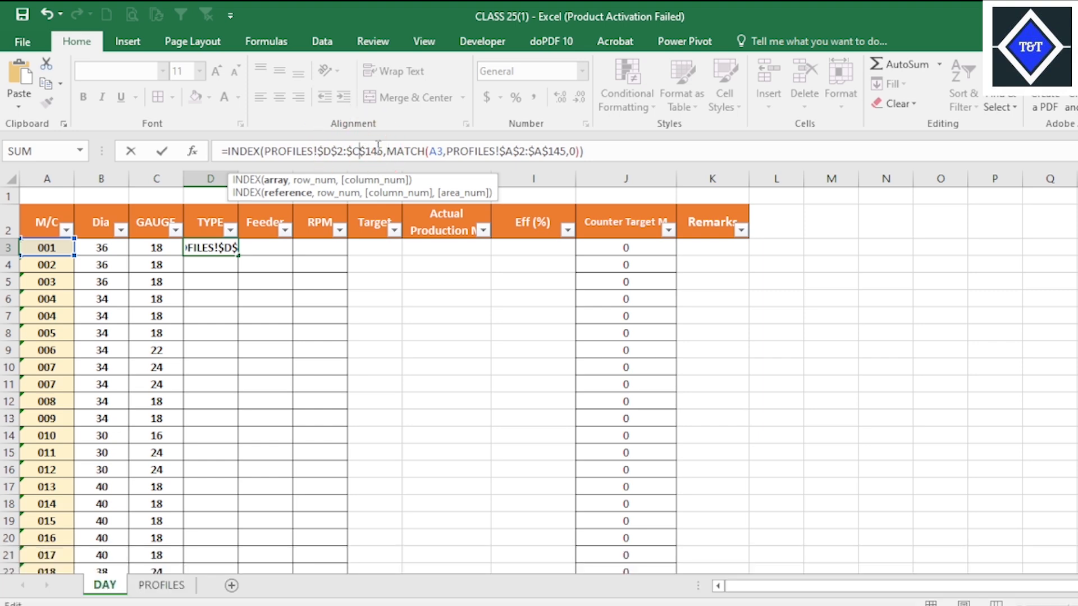
{"action": "key", "text": "BackSpace"}
{"action": "type", "text": "D"}
{"action": "key", "text": "Return"}
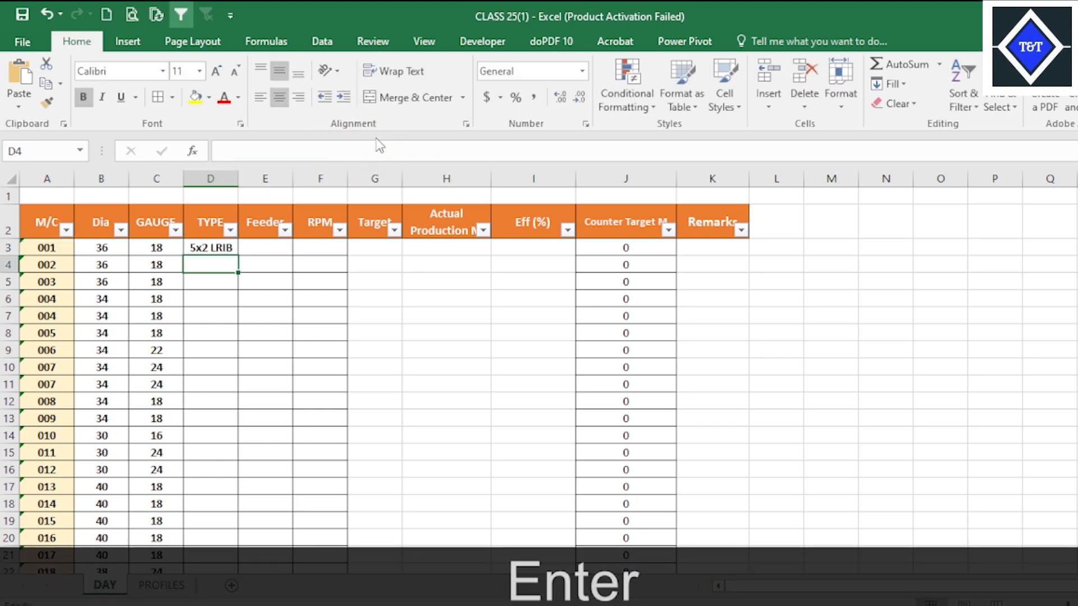
Fill the TYPE formula from D3 down through all machine rows.
{"action": "left_click", "coordinate": [211, 249]}
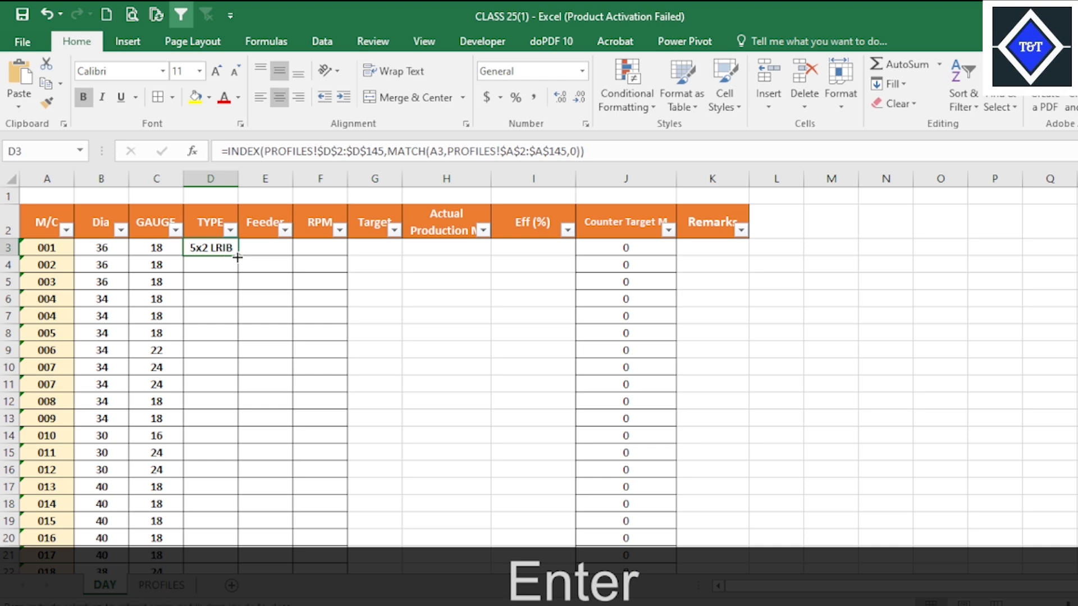
{"action": "double_click", "coordinate": [237, 257]}
{"action": "scroll", "coordinate": [303, 370], "scroll_direction": "down", "scroll_amount": 18}
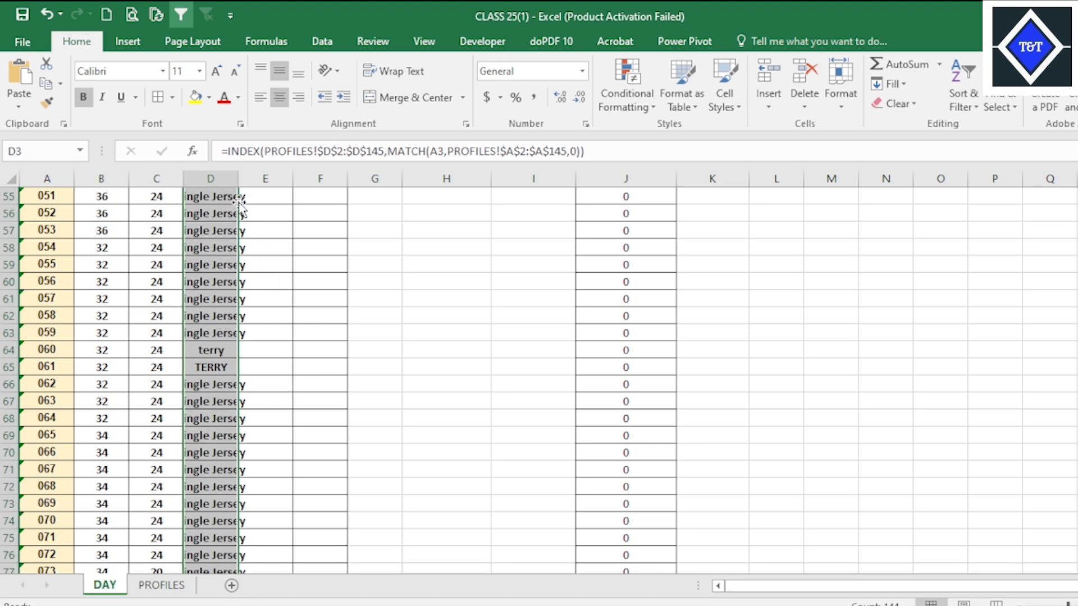
Widen the TYPE column until the longest entries, such as Single Jersey Auto Stripe, fit in their cells.
{"action": "left_click_drag", "start_coordinate": [239, 175], "coordinate": [276, 184]}
{"action": "scroll", "coordinate": [339, 301], "scroll_direction": "up", "scroll_amount": 18}
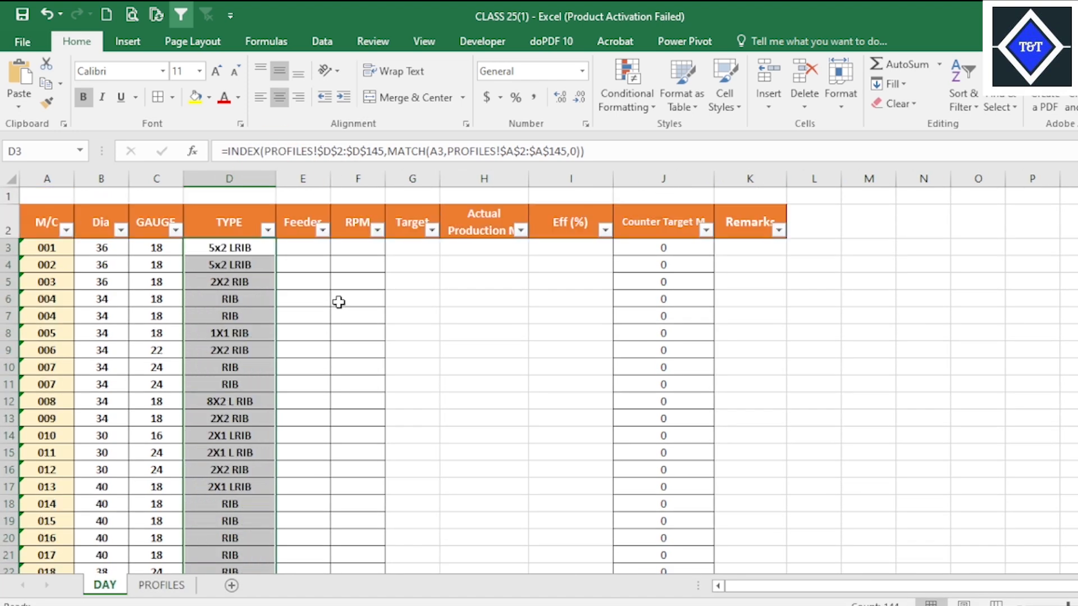
{"action": "scroll", "coordinate": [339, 301], "scroll_direction": "down", "scroll_amount": 20}
{"action": "scroll", "coordinate": [330, 342], "scroll_direction": "down", "scroll_amount": 11}
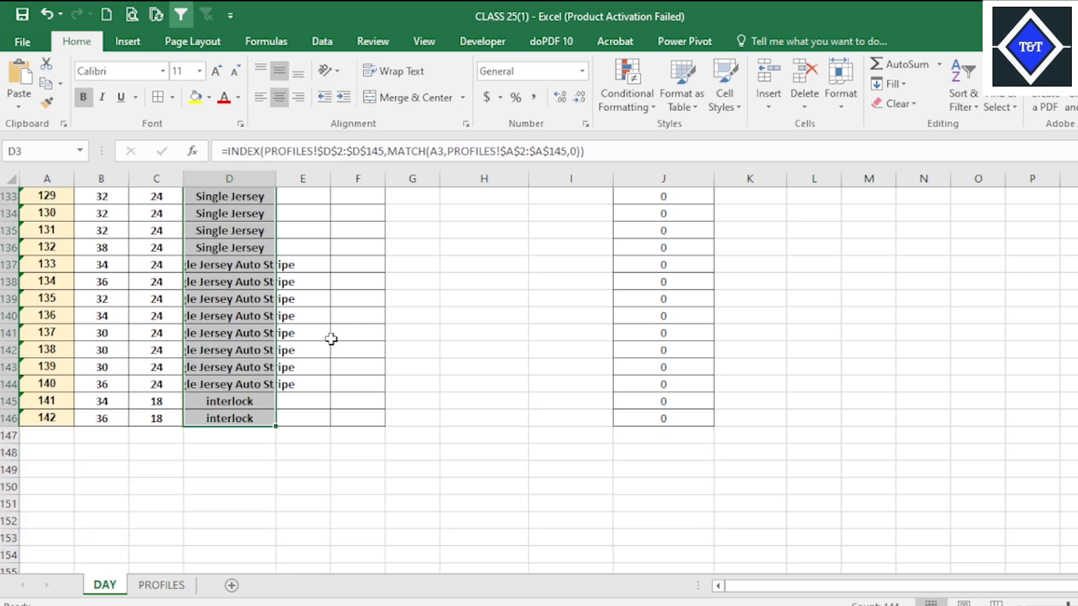
{"action": "scroll", "coordinate": [329, 329], "scroll_direction": "up", "scroll_amount": 7}
{"action": "scroll", "coordinate": [334, 323], "scroll_direction": "down", "scroll_amount": 7}
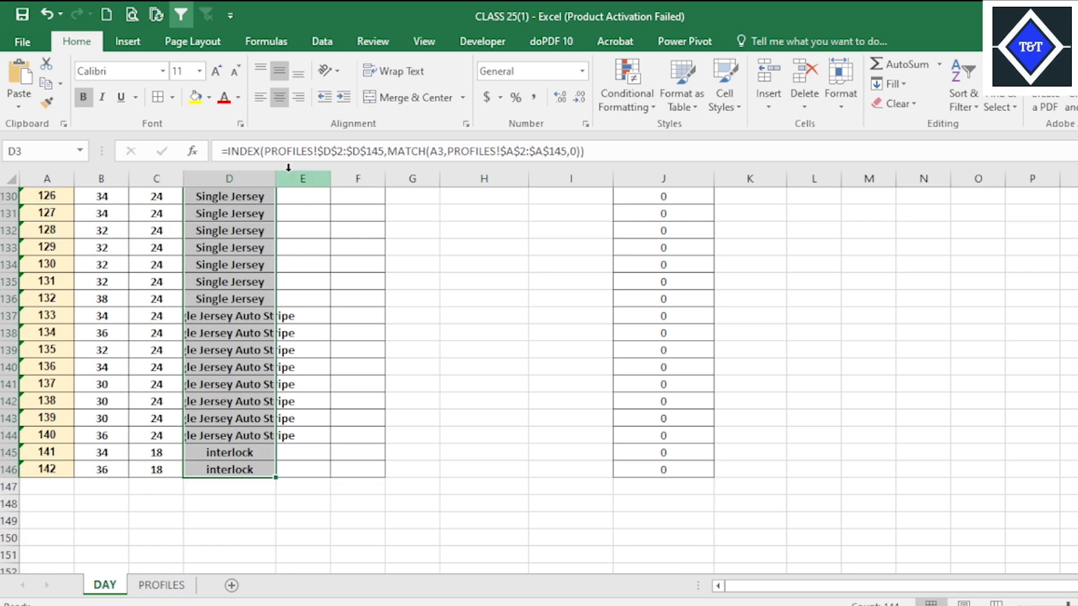
{"action": "left_click_drag", "start_coordinate": [276, 178], "coordinate": [331, 179]}
{"action": "scroll", "coordinate": [373, 325], "scroll_direction": "up", "scroll_amount": 20}
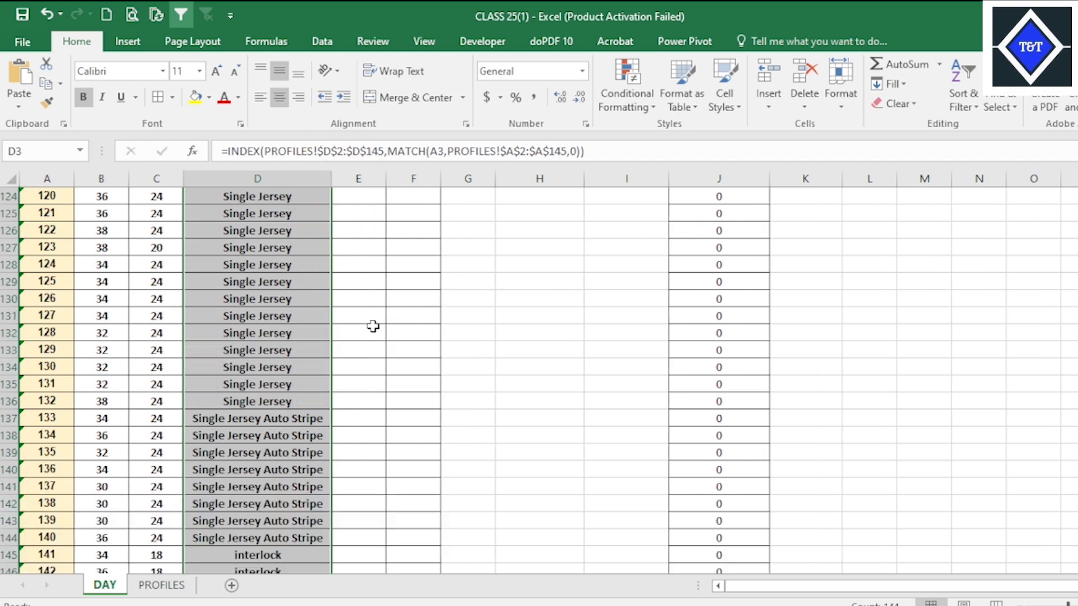
{"action": "scroll", "coordinate": [373, 325], "scroll_direction": "up", "scroll_amount": 10}
Check the Feeder column on the PROFILES sheet and paste the copied GAUGE formula into E3 under Feeder on the DAY sheet.
{"action": "left_click", "coordinate": [359, 264]}
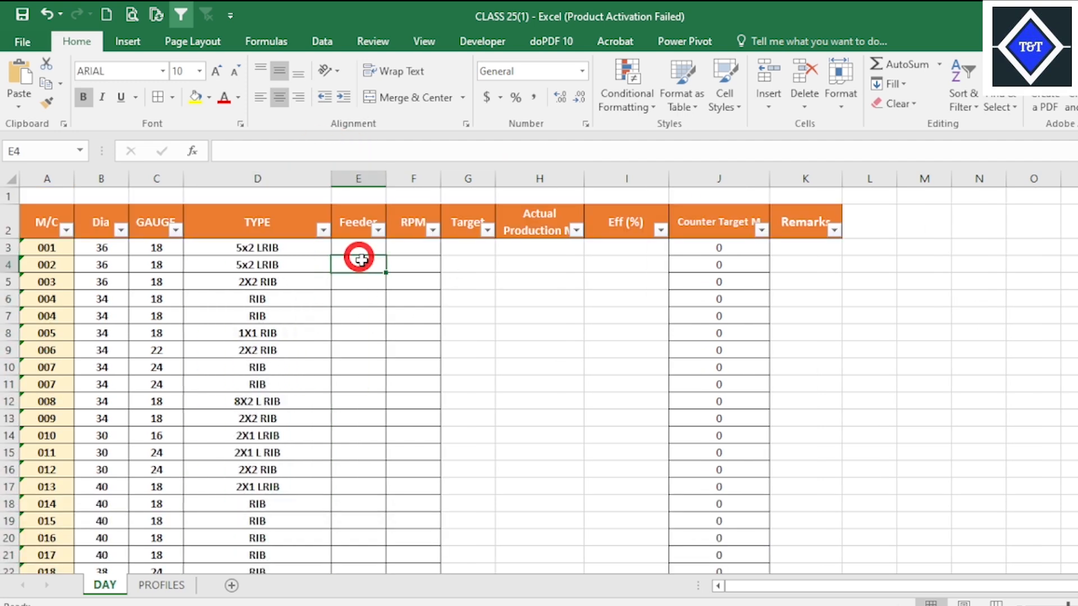
{"action": "left_click", "coordinate": [163, 586]}
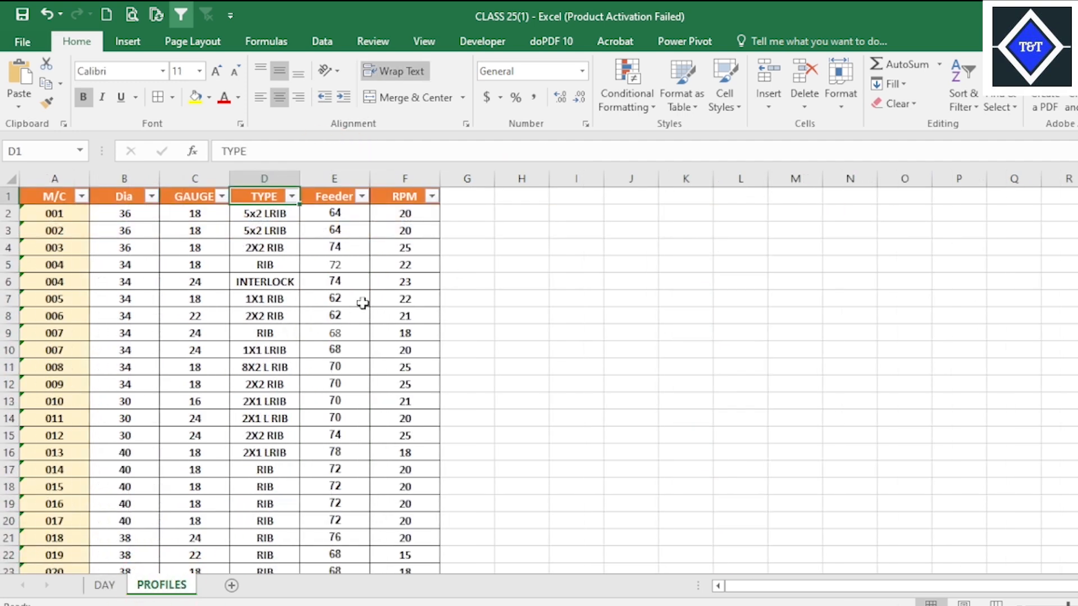
{"action": "left_click", "coordinate": [105, 585]}
{"action": "left_click", "coordinate": [374, 246]}
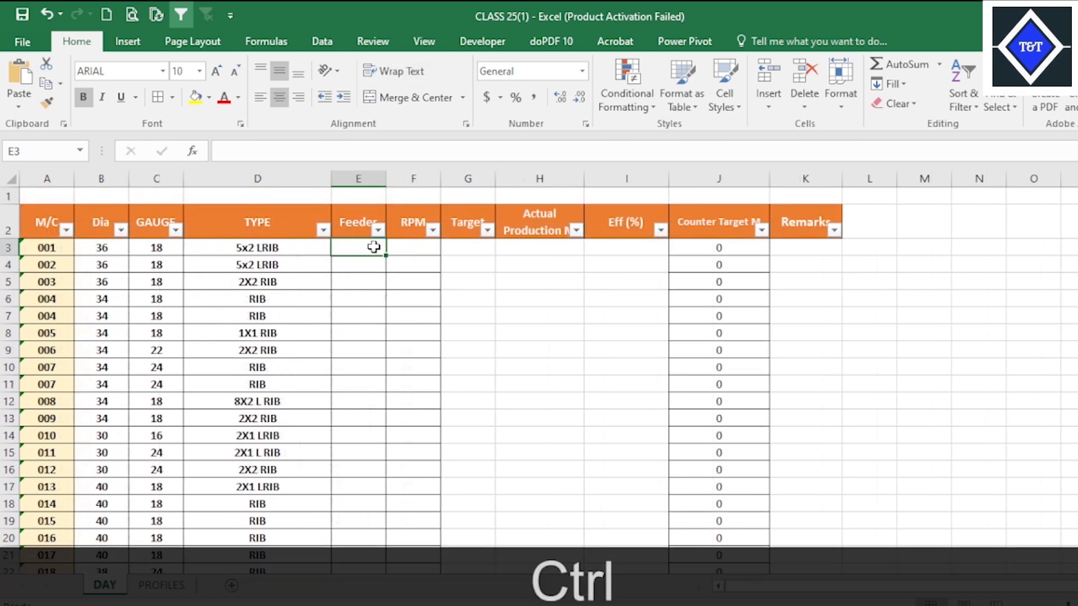
{"action": "type", "text": "=INDEX(PROFILES!$C$2:$C$145,MATCH(A3,PROFILES!$A$2:$A$145,0))"}
{"action": "left_click", "coordinate": [378, 350]}
{"action": "left_click", "coordinate": [362, 247]}
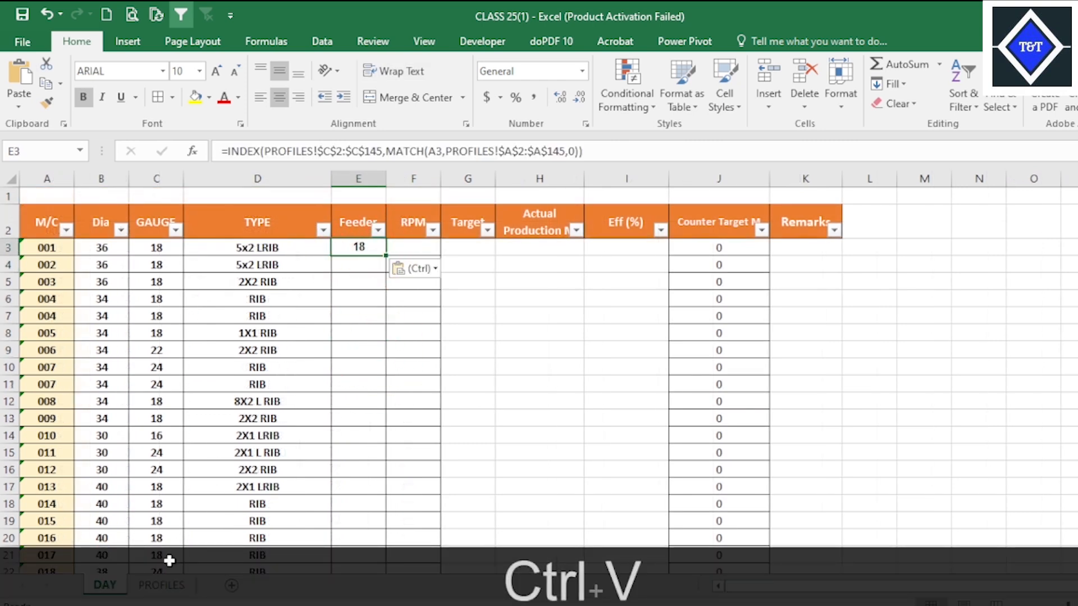
Change the INDEX array in E3's formula to the Feeder range PROFILES!$E$2:$E$145.
{"action": "left_click", "coordinate": [161, 584]}
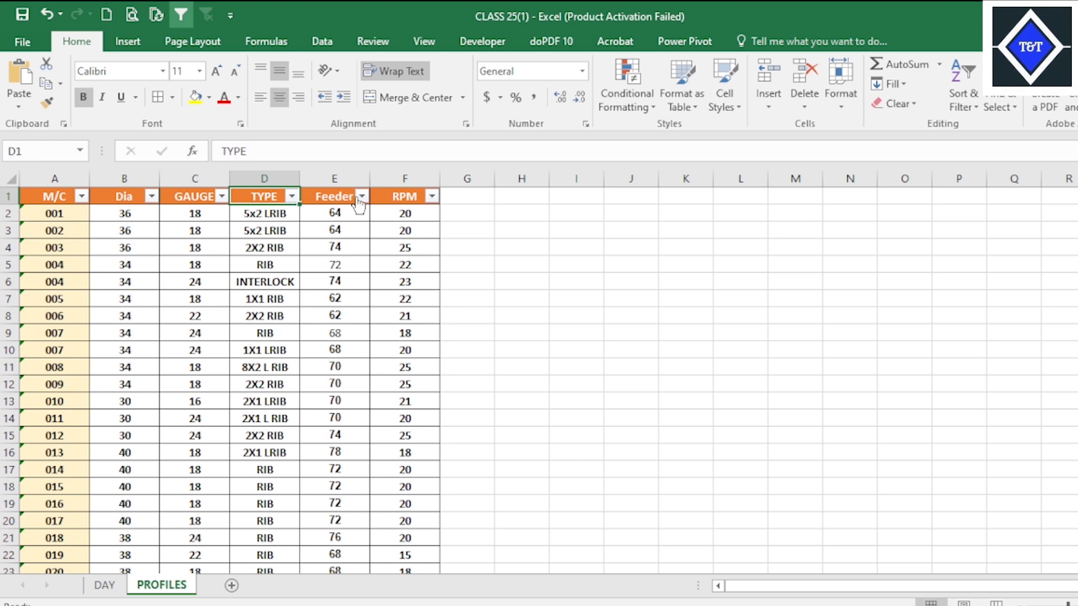
{"action": "left_click", "coordinate": [104, 585]}
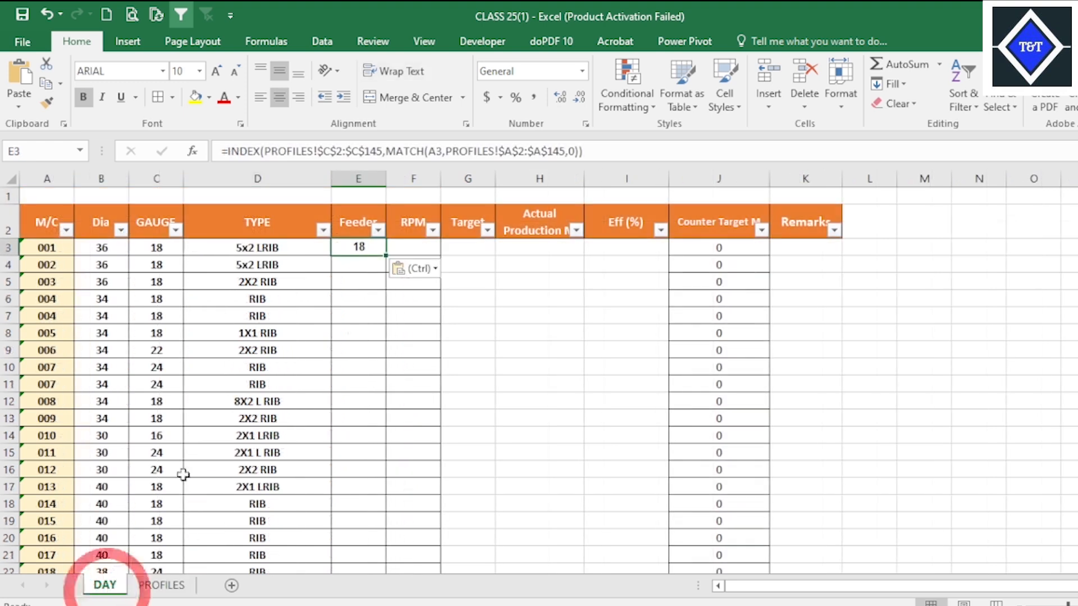
{"action": "left_click", "coordinate": [345, 153]}
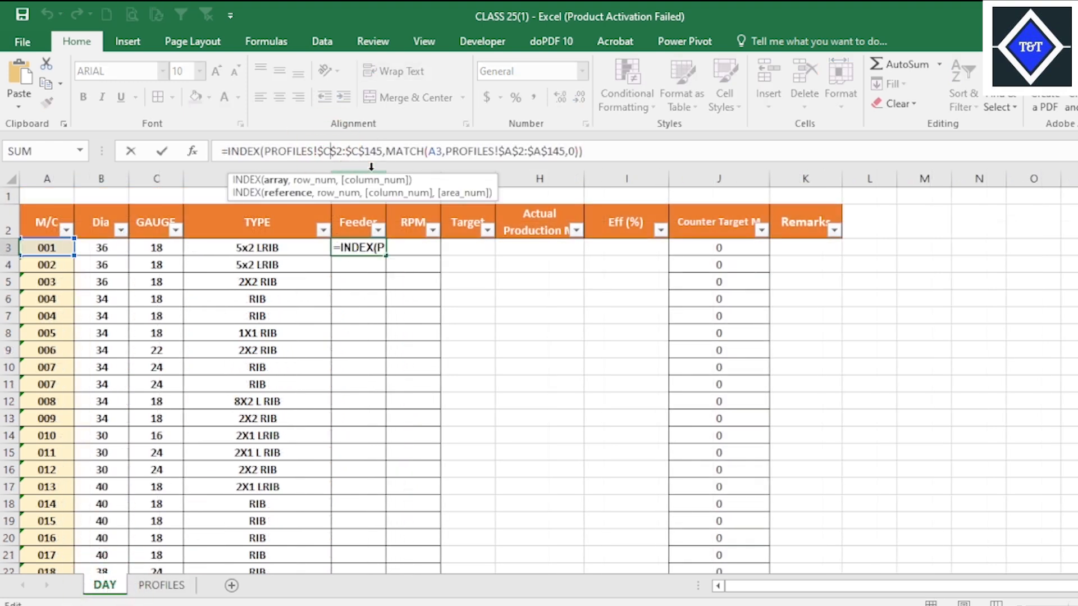
{"action": "key", "text": "BackSpace"}
{"action": "type", "text": "E"}
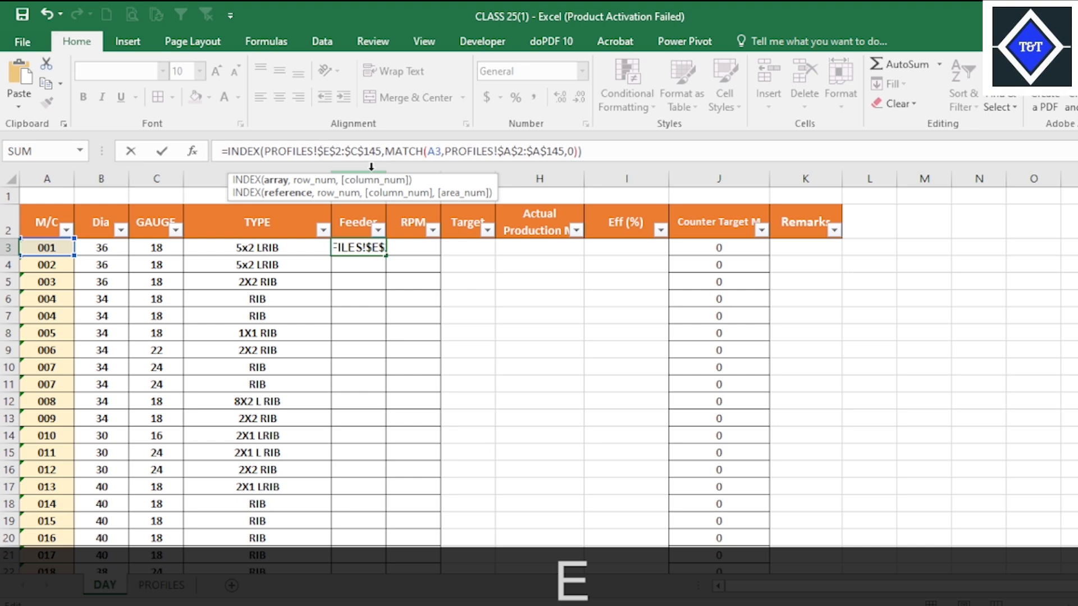
{"action": "left_click", "coordinate": [382, 150]}
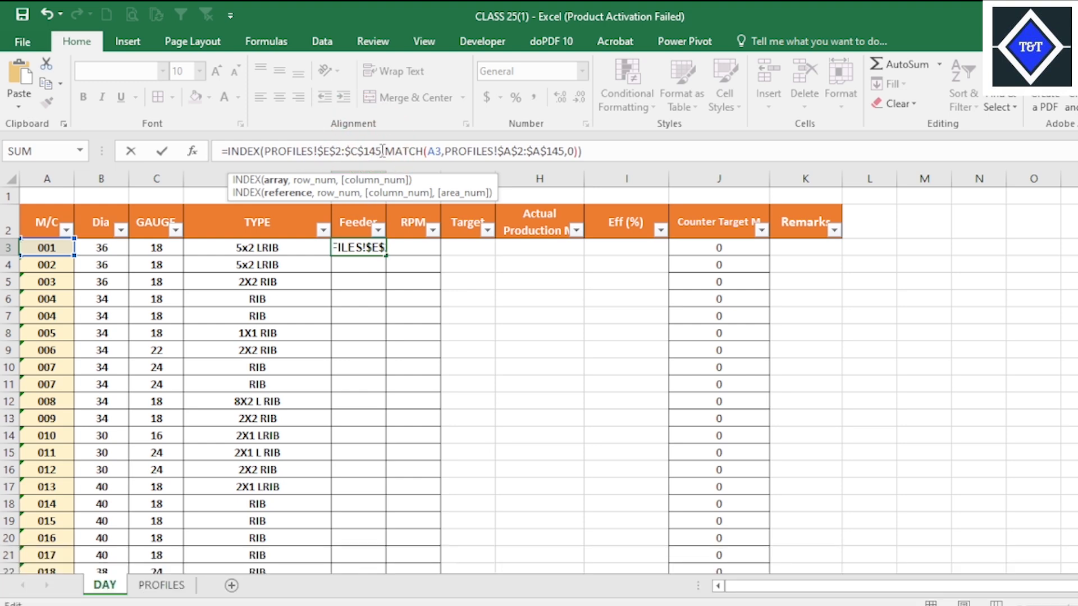
{"action": "key", "text": "BackSpace"}
{"action": "type", "text": "E"}
{"action": "key", "text": "Return"}
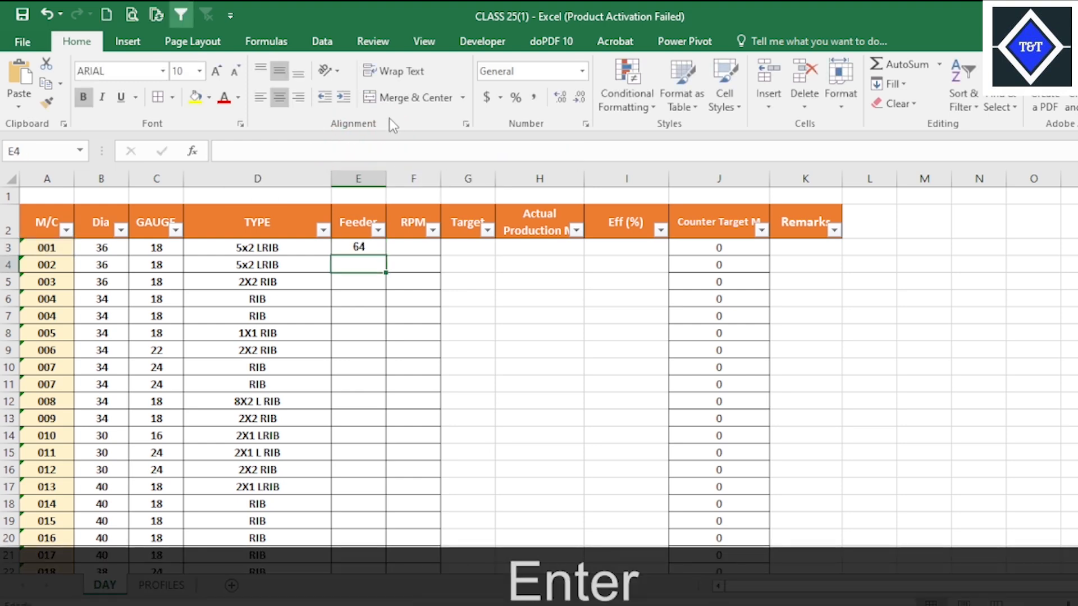
Fill the Feeder formula from E3 down through all machine rows and check the filled column.
{"action": "left_click", "coordinate": [370, 251]}
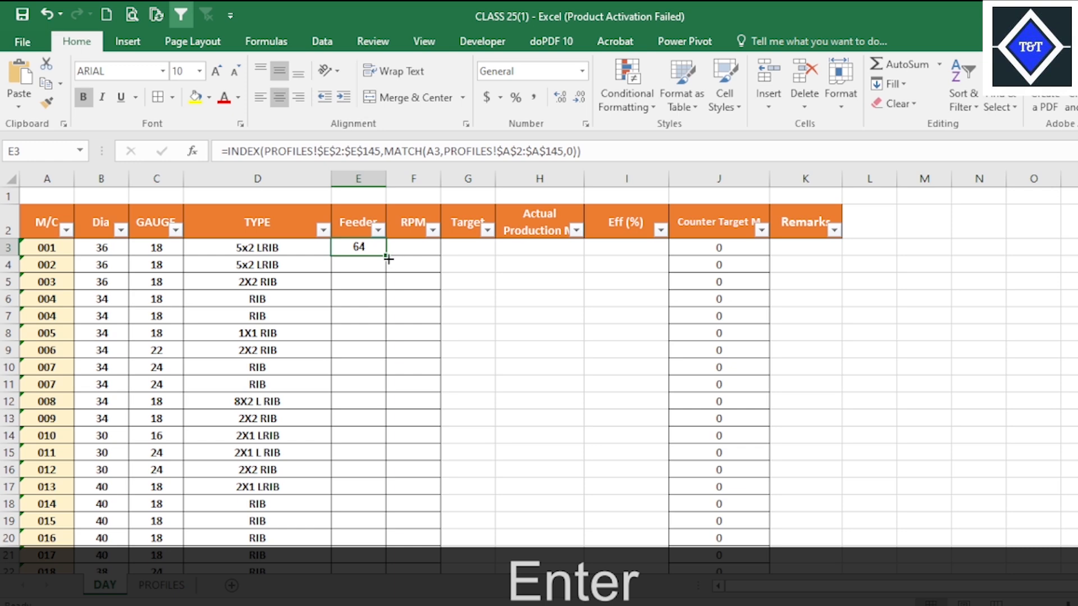
{"action": "double_click", "coordinate": [388, 259]}
{"action": "scroll", "coordinate": [429, 427], "scroll_direction": "down", "scroll_amount": 20}
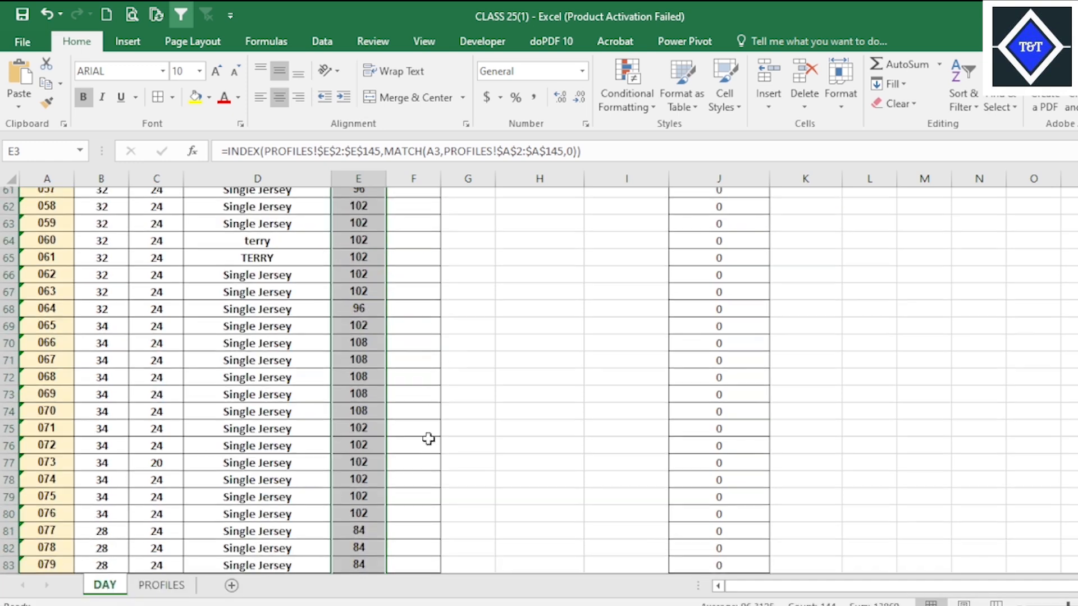
{"action": "scroll", "coordinate": [428, 438], "scroll_direction": "down", "scroll_amount": 20}
{"action": "scroll", "coordinate": [435, 354], "scroll_direction": "up", "scroll_amount": 20}
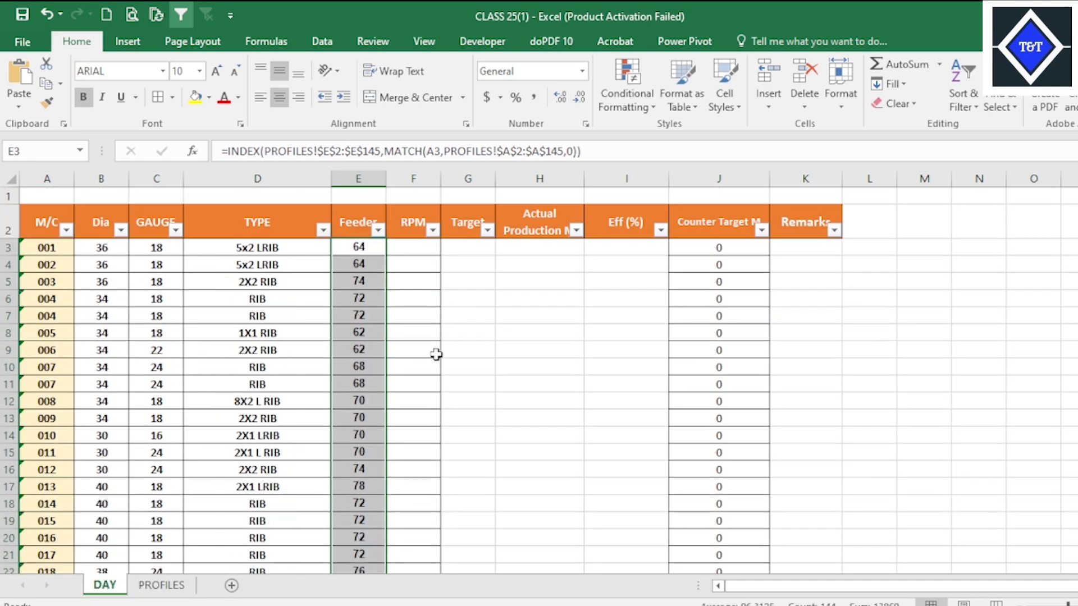
Paste the GAUGE formula into F3 under RPM and change its INDEX array to PROFILES!$F$2:$F$145.
{"action": "left_click", "coordinate": [418, 252]}
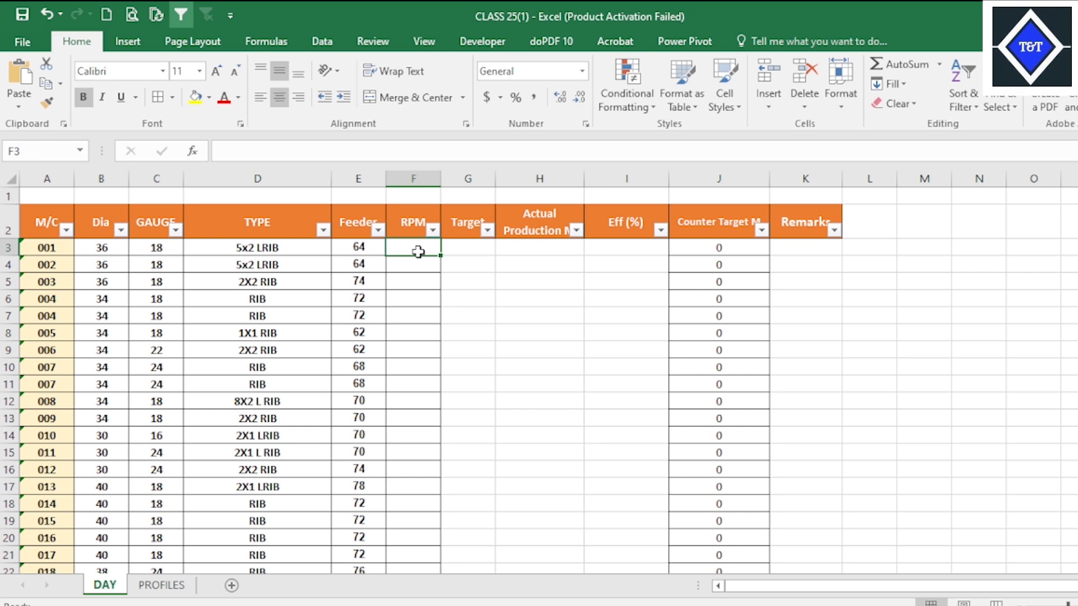
{"action": "type", "text": "=INDEX(PROFILES!$C$2:$C$145,MATCH(A3,PROFILES!$A$2:$A$145,0))"}
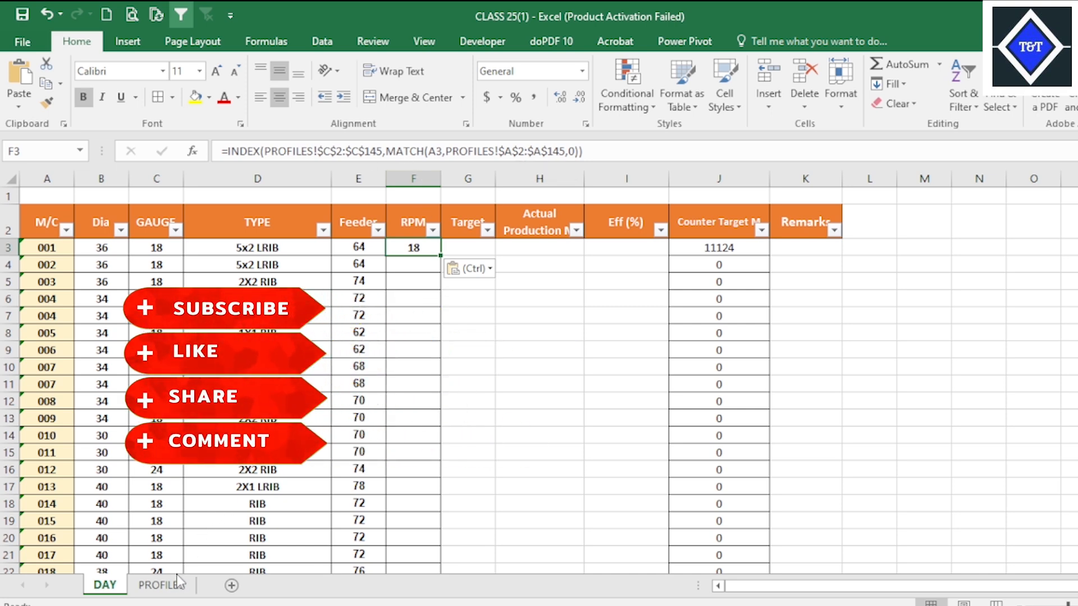
{"action": "left_click", "coordinate": [165, 585]}
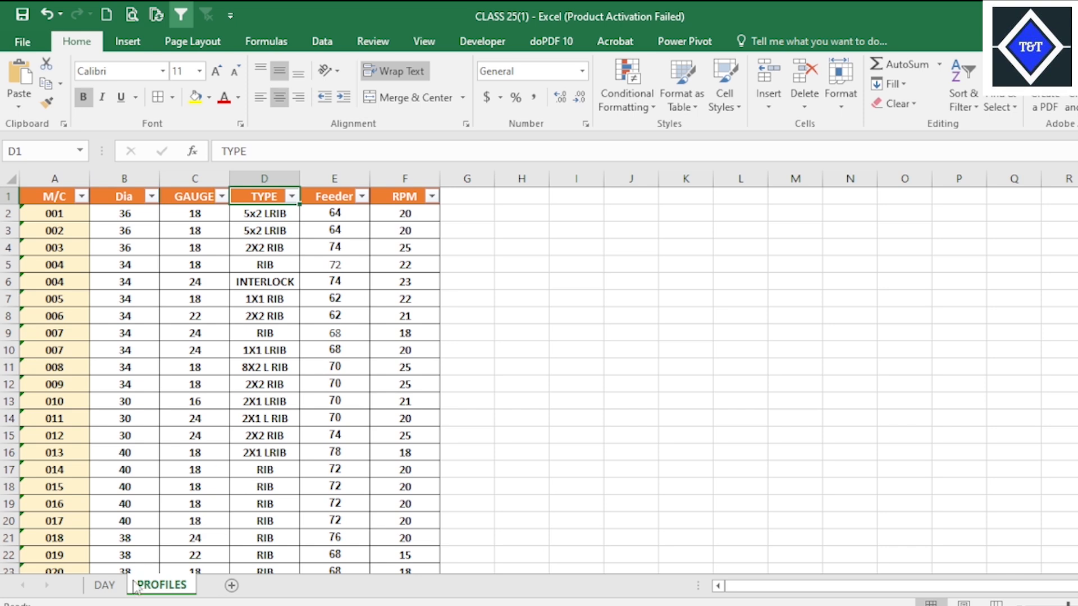
{"action": "left_click", "coordinate": [105, 585]}
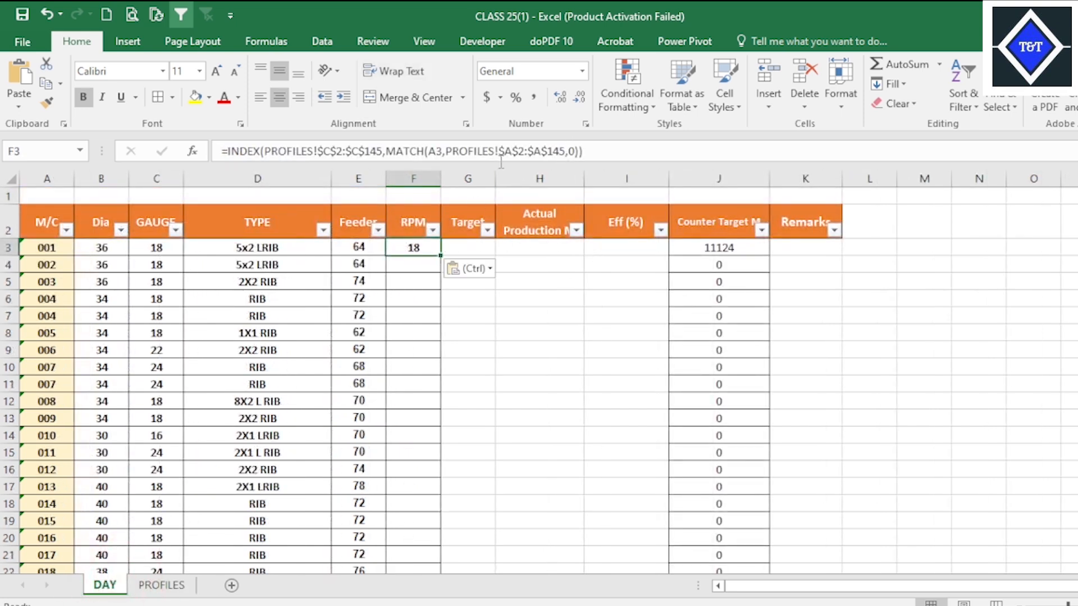
{"action": "left_click", "coordinate": [328, 149]}
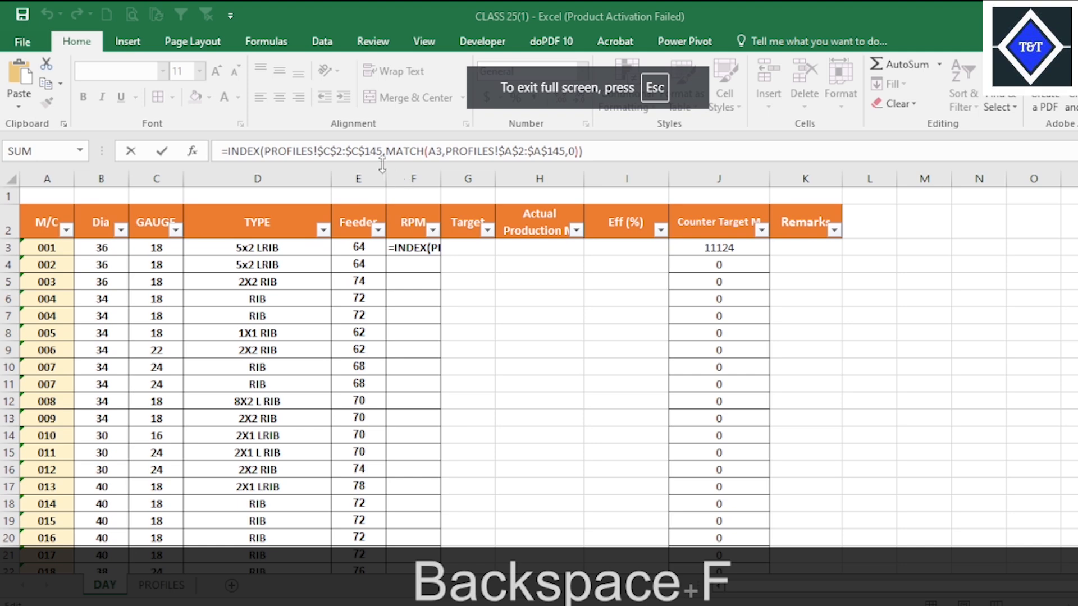
{"action": "left_click", "coordinate": [332, 150]}
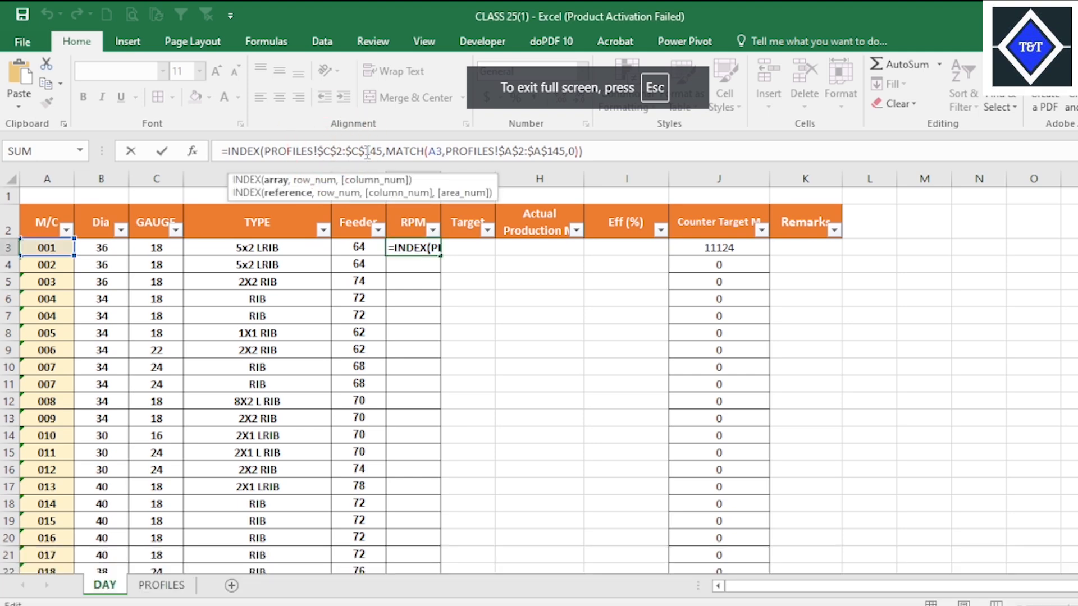
{"action": "key", "text": "BackSpace"}
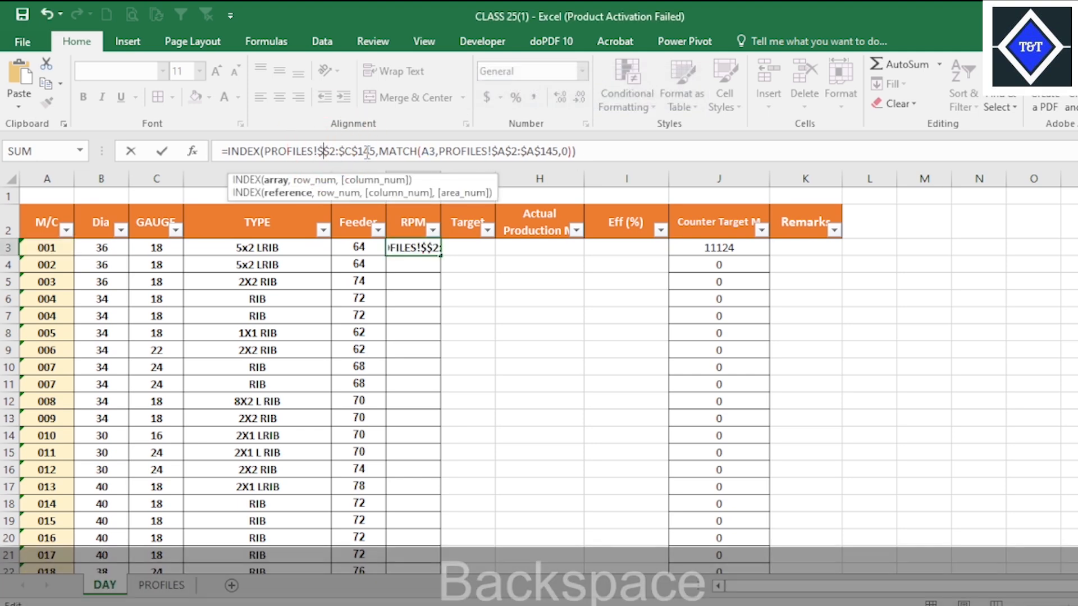
{"action": "type", "text": "F"}
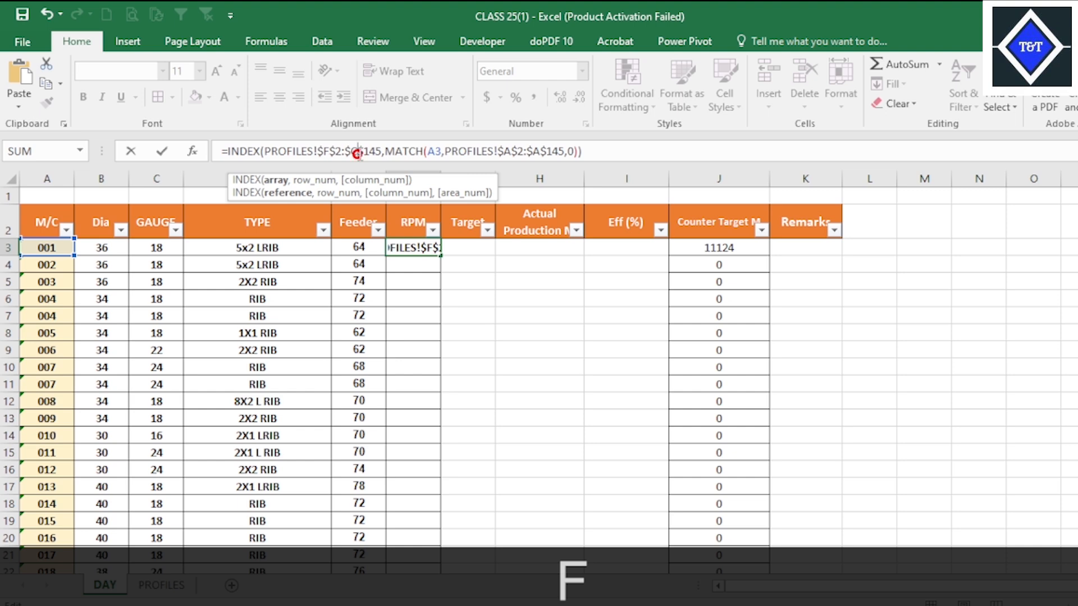
{"action": "key", "text": "BackSpace"}
{"action": "type", "text": "F"}
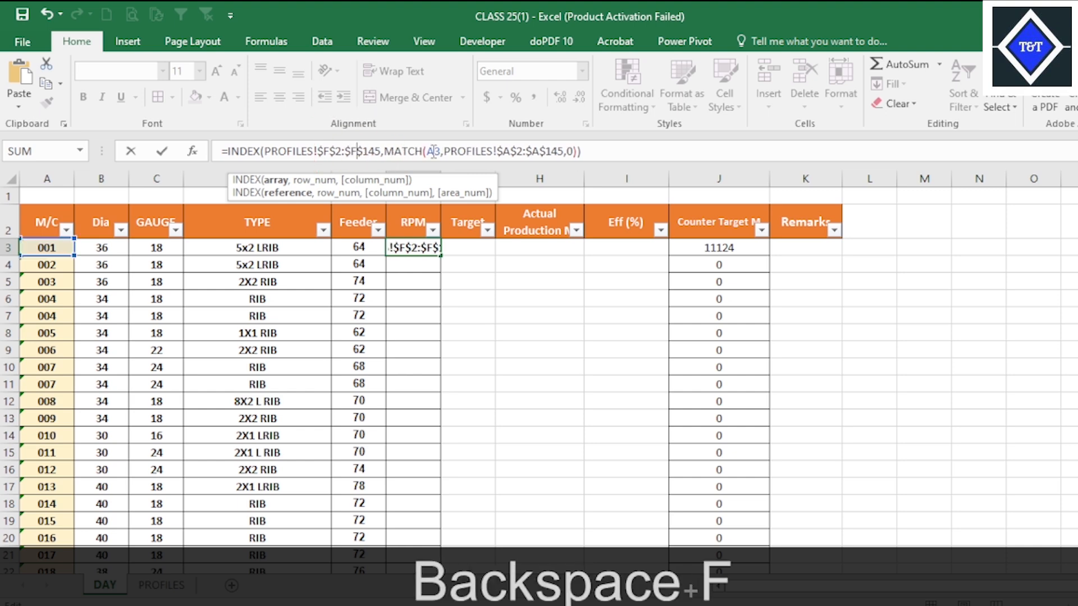
{"action": "key", "text": "Return"}
Fill the RPM formula from F3 down through all machine rows and check the filled column.
{"action": "left_click", "coordinate": [425, 247]}
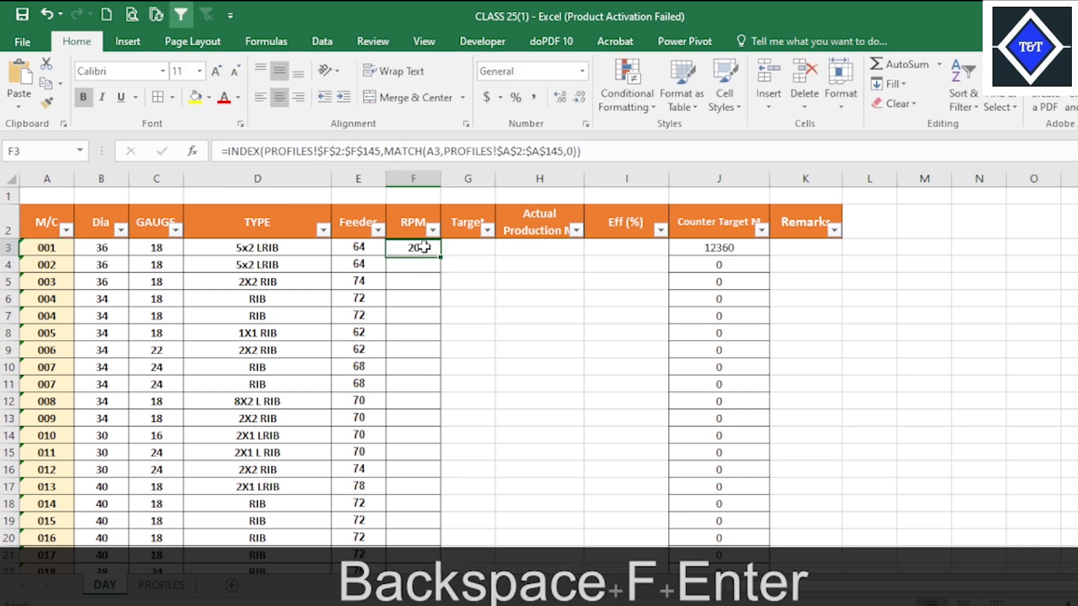
{"action": "double_click", "coordinate": [440, 256]}
{"action": "scroll", "coordinate": [543, 404], "scroll_direction": "down", "scroll_amount": 20}
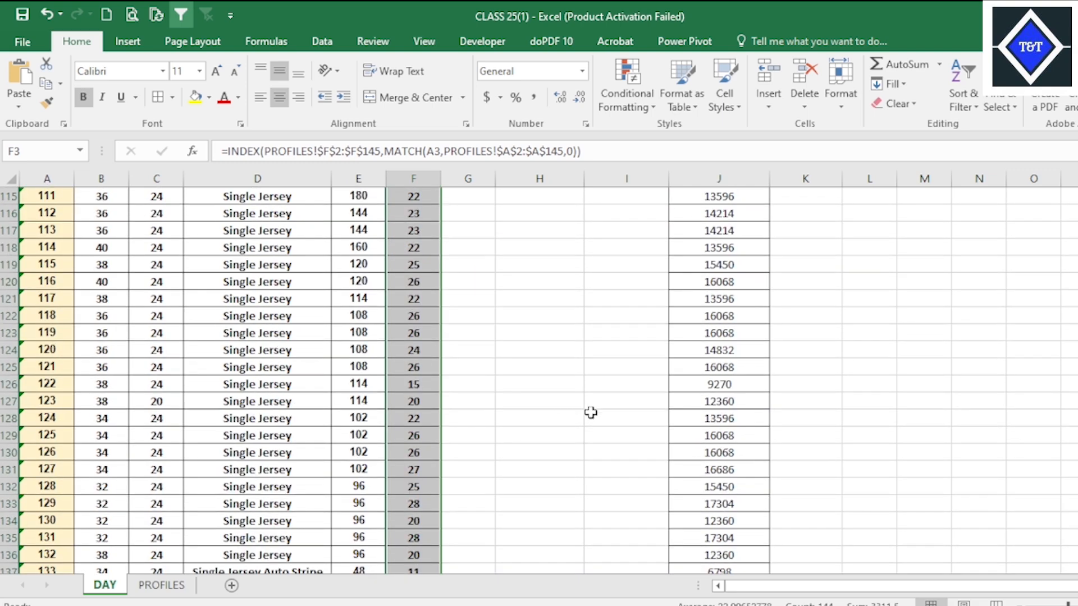
{"action": "scroll", "coordinate": [562, 393], "scroll_direction": "down", "scroll_amount": 6}
{"action": "scroll", "coordinate": [533, 365], "scroll_direction": "up", "scroll_amount": 20}
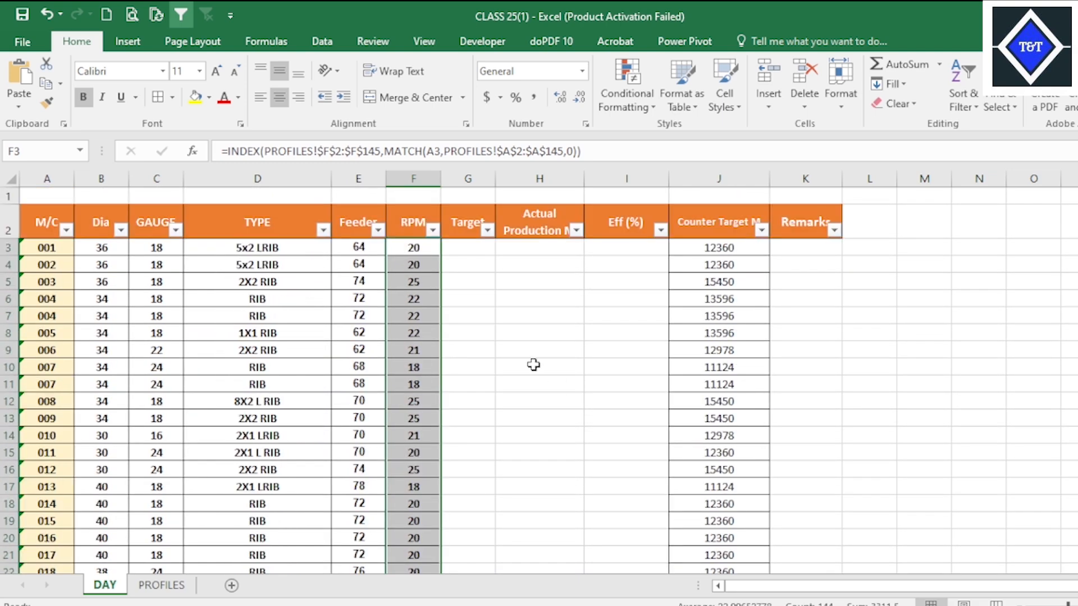
Examine the Counter Target formula in J3 and the empty Target, Actual Production and Eff (%) columns on the DAY sheet.
{"action": "left_click", "coordinate": [751, 298]}
{"action": "left_click", "coordinate": [732, 247]}
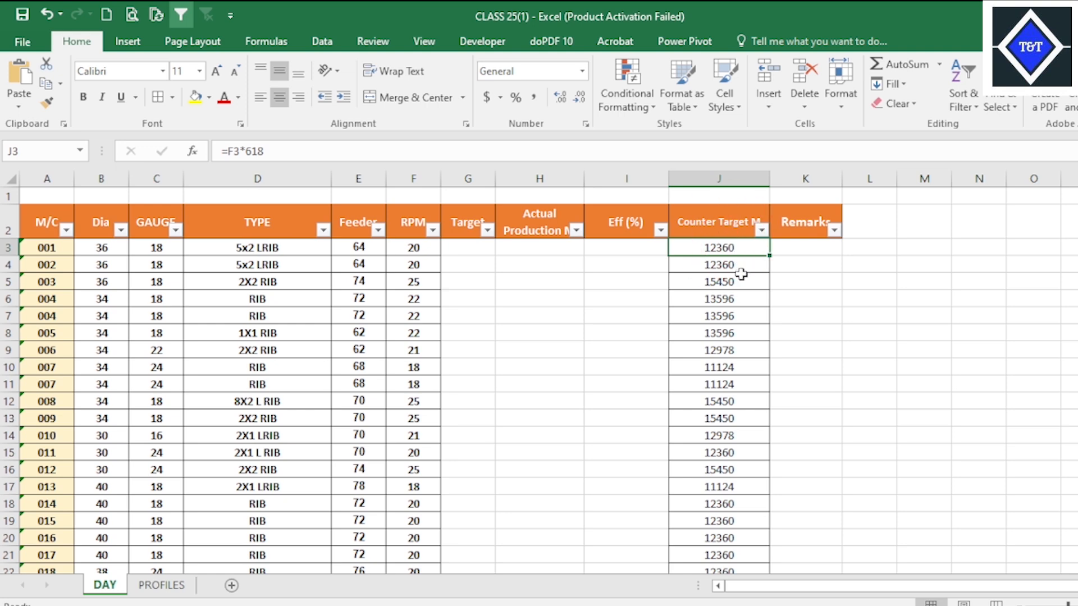
{"action": "left_click", "coordinate": [541, 303]}
{"action": "left_click", "coordinate": [481, 247]}
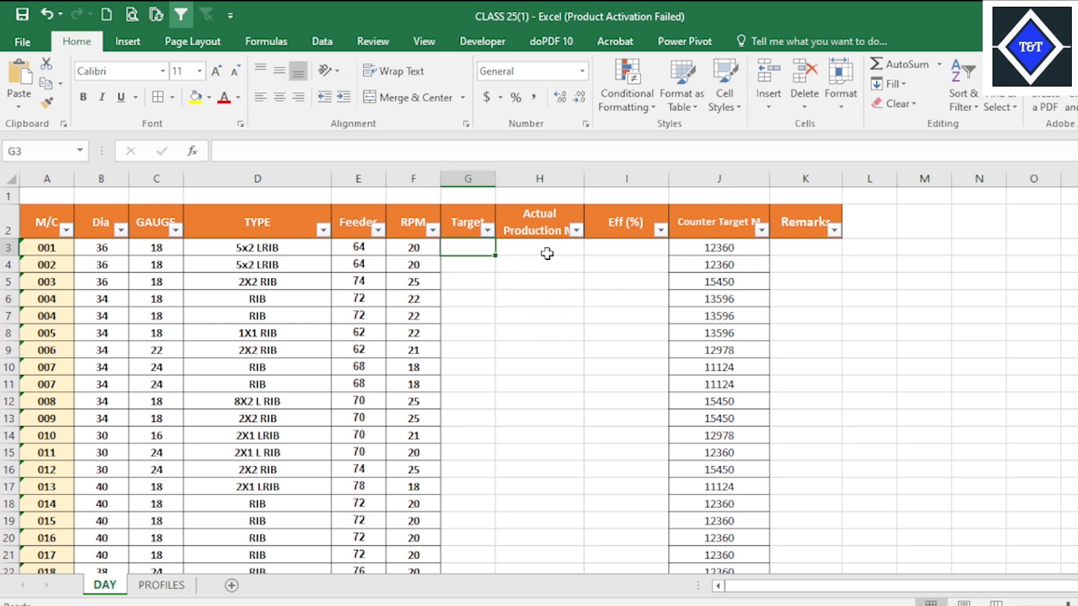
{"action": "left_click", "coordinate": [555, 223]}
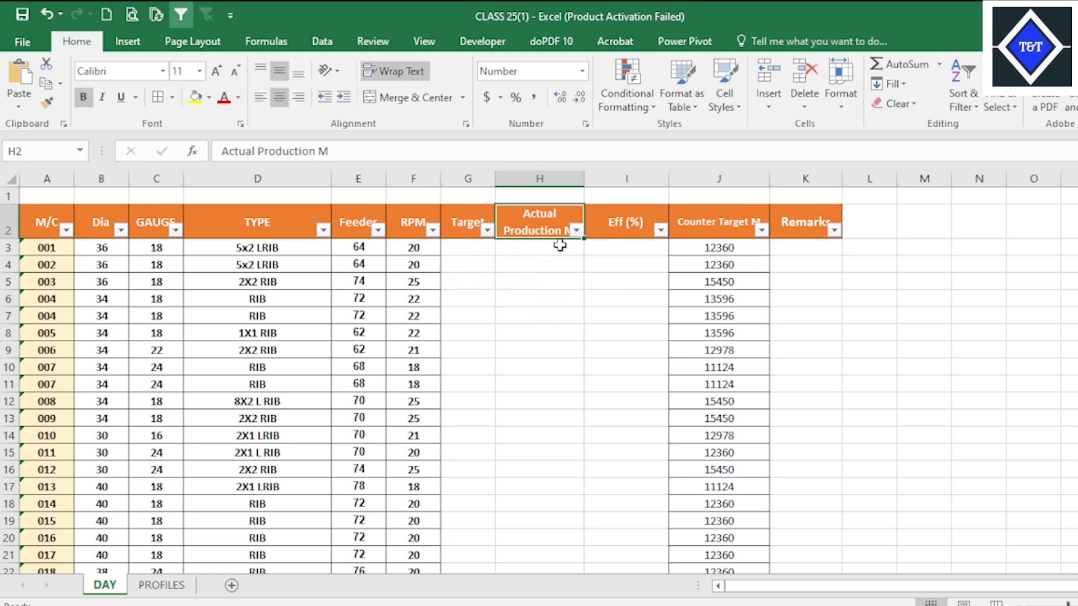
{"action": "left_click", "coordinate": [631, 249]}
{"action": "left_click", "coordinate": [539, 333]}
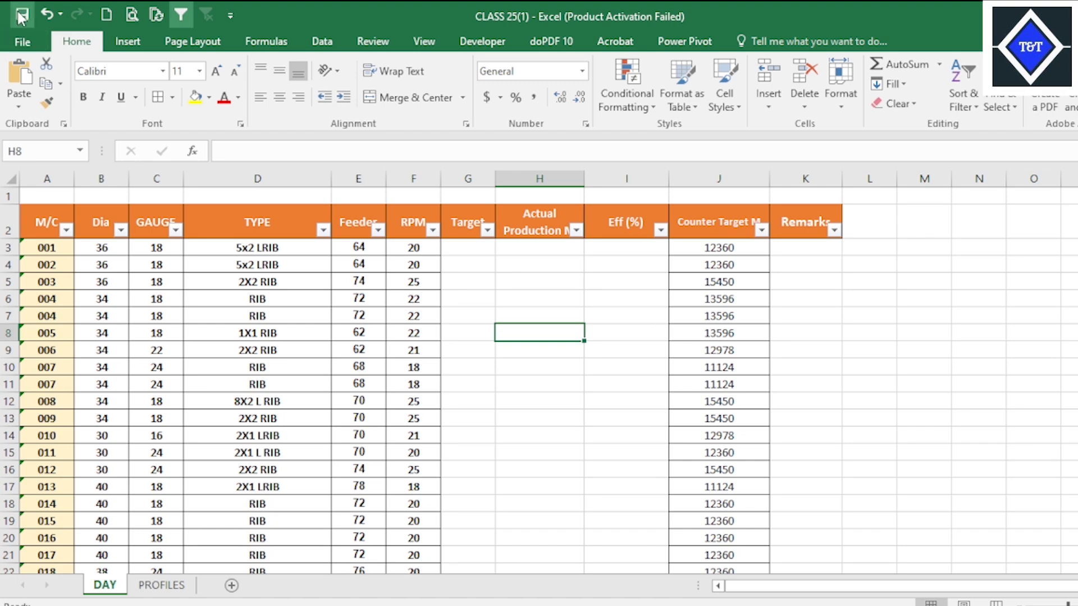
{"action": "left_click", "coordinate": [557, 355]}
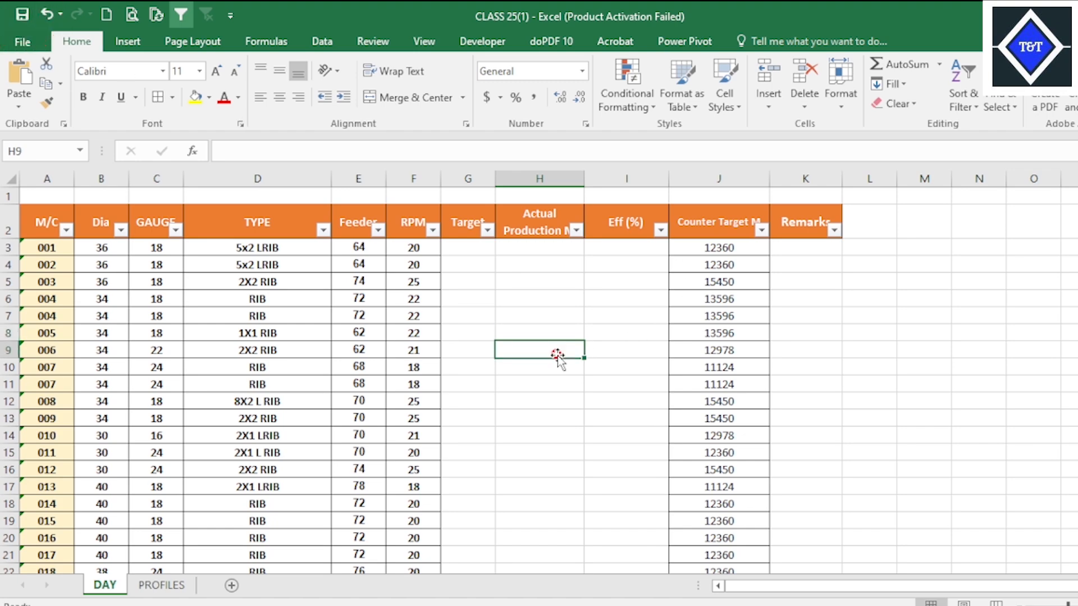
{"action": "left_click", "coordinate": [161, 585]}
{"action": "left_click", "coordinate": [343, 282]}
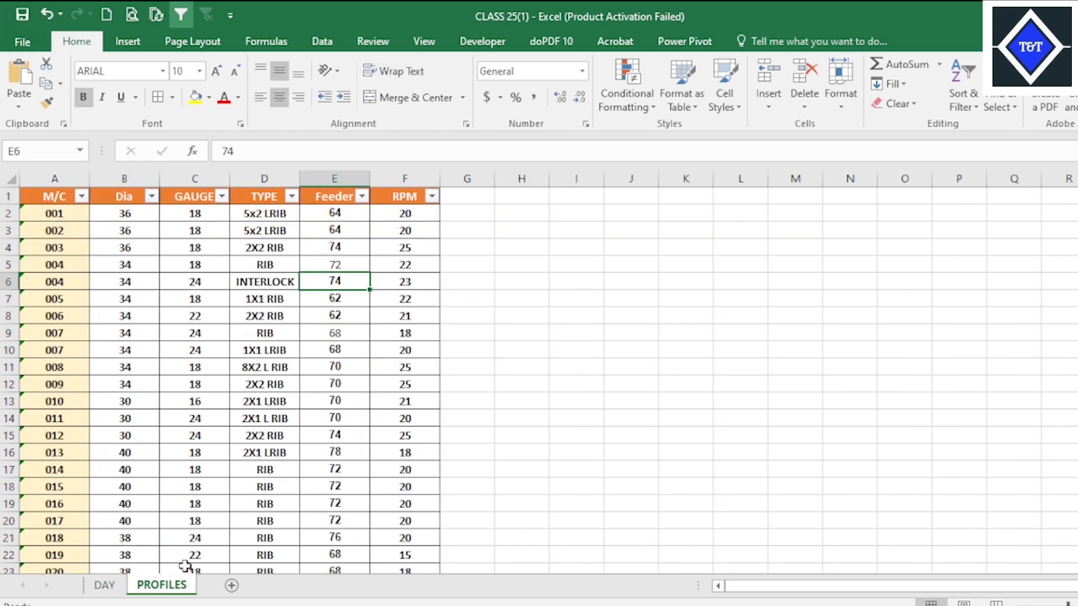
{"action": "left_click", "coordinate": [105, 585]}
{"action": "scroll", "coordinate": [451, 461], "scroll_direction": "down", "scroll_amount": 1}
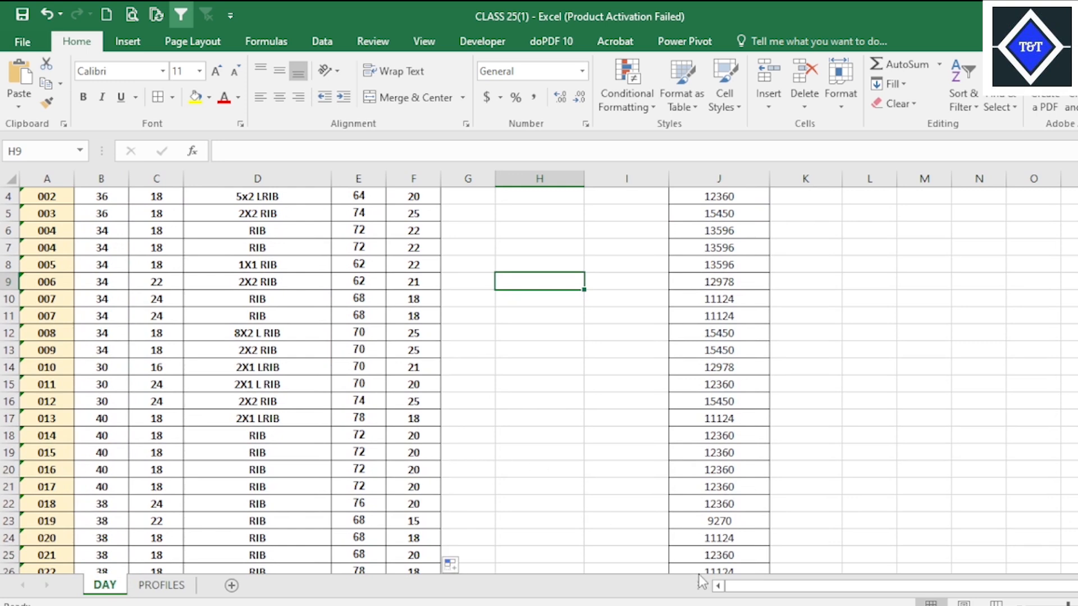
Switch to the Target Production File UPDATE workbook and inspect the Actual Production formula in H5 and the Target formula in G4.
{"action": "mouse_move", "coordinate": [707, 584]}
{"action": "left_click", "coordinate": [673, 494]}
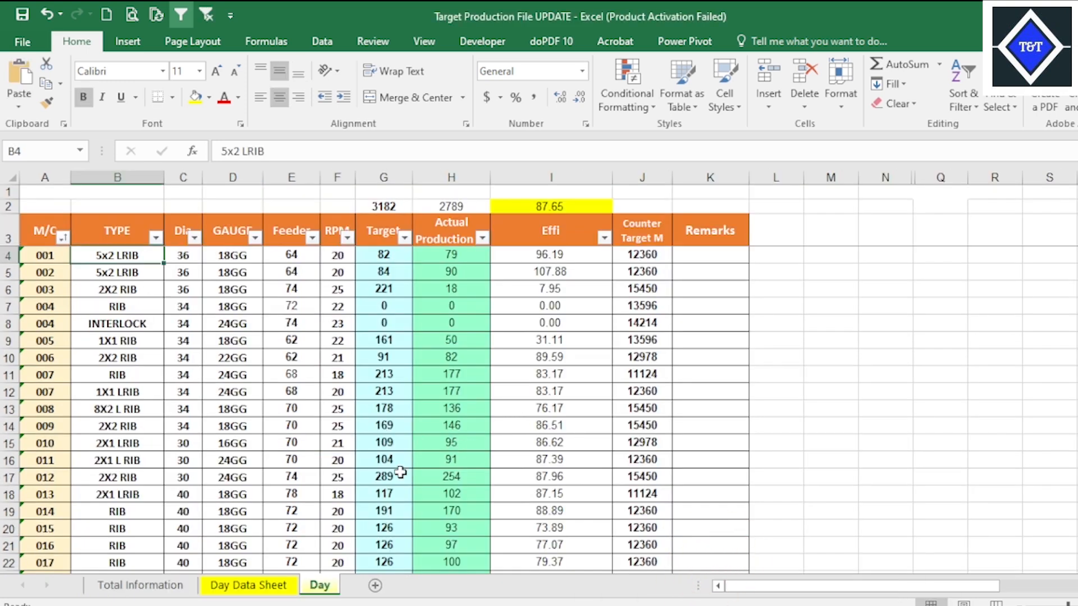
{"action": "left_click", "coordinate": [440, 272]}
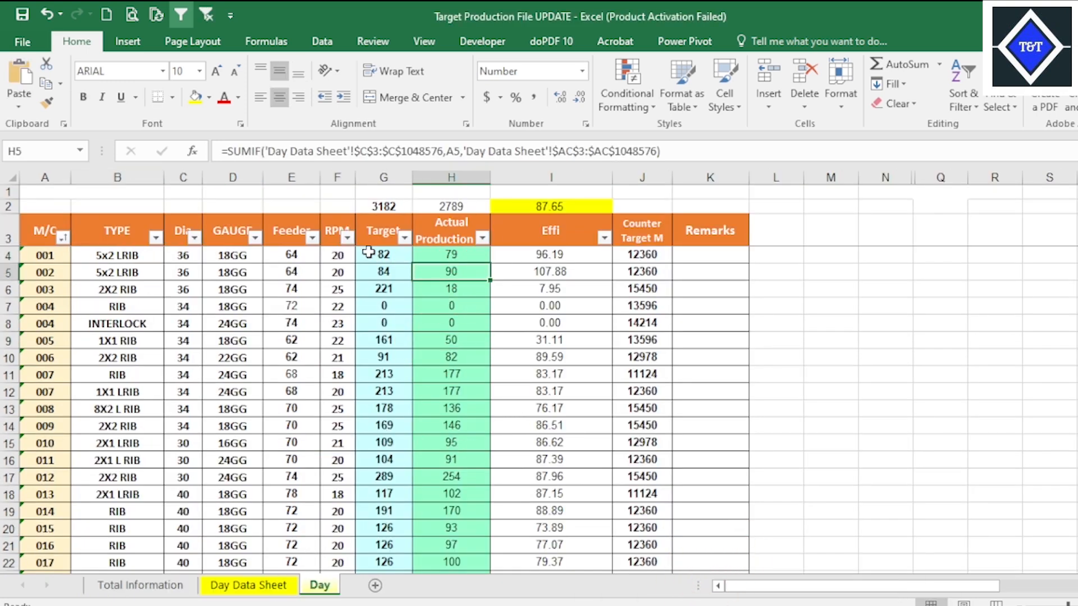
{"action": "left_click", "coordinate": [381, 255]}
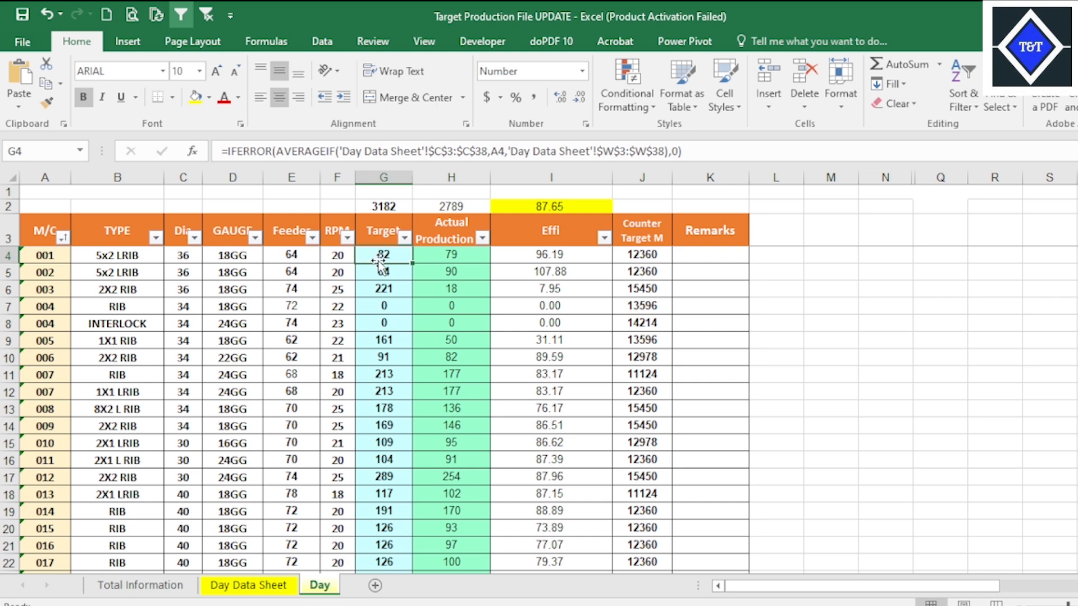
Inspect the Actual Production formula in H4 and the Effi formula in I4, and open the Day Data Sheet.
{"action": "left_click", "coordinate": [451, 261]}
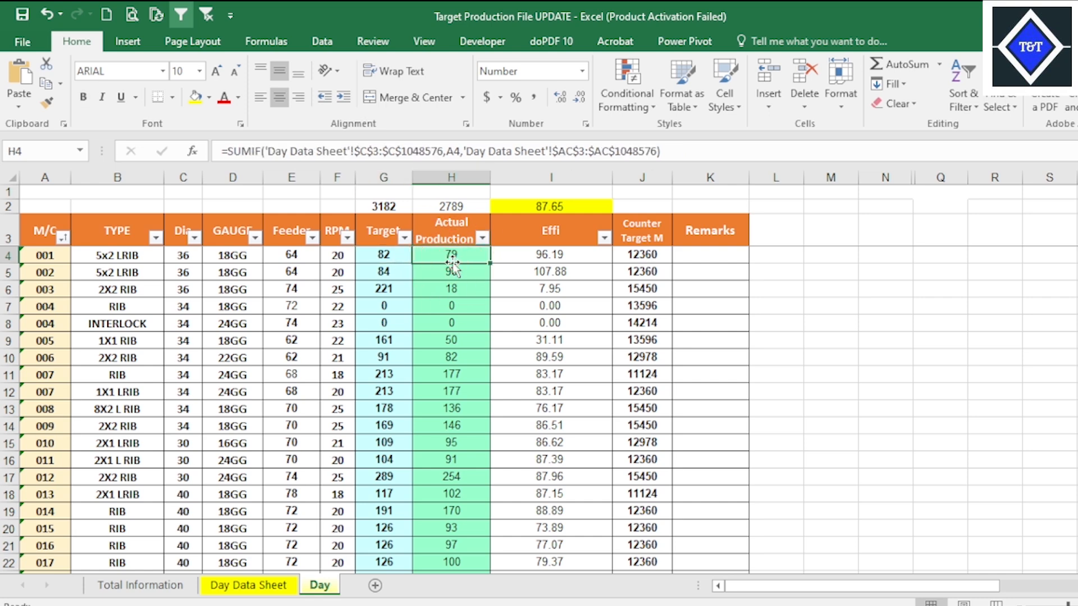
{"action": "left_click", "coordinate": [545, 257]}
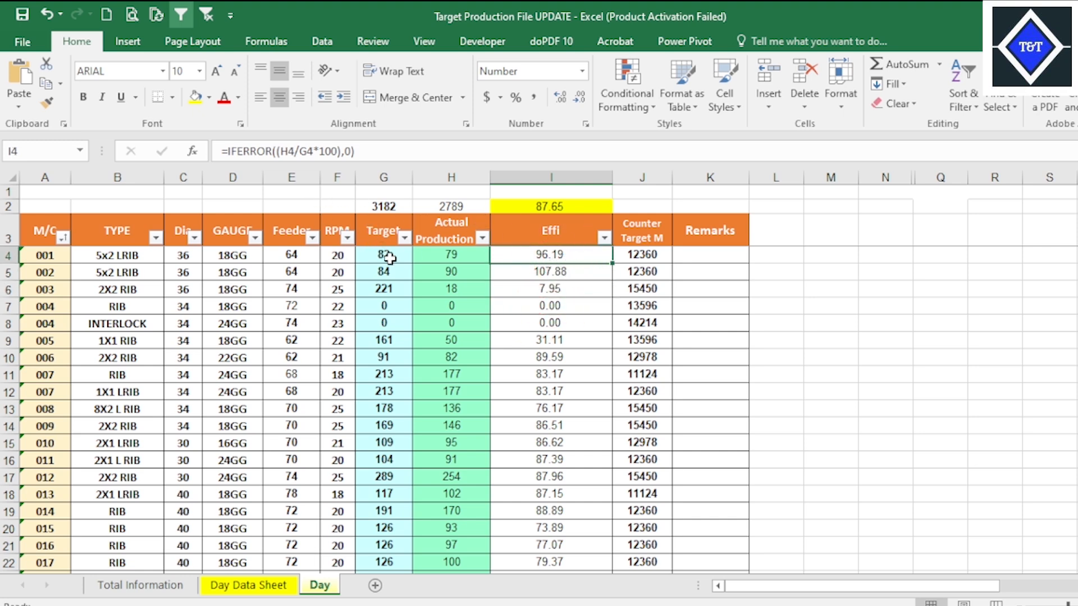
{"action": "left_click", "coordinate": [251, 586]}
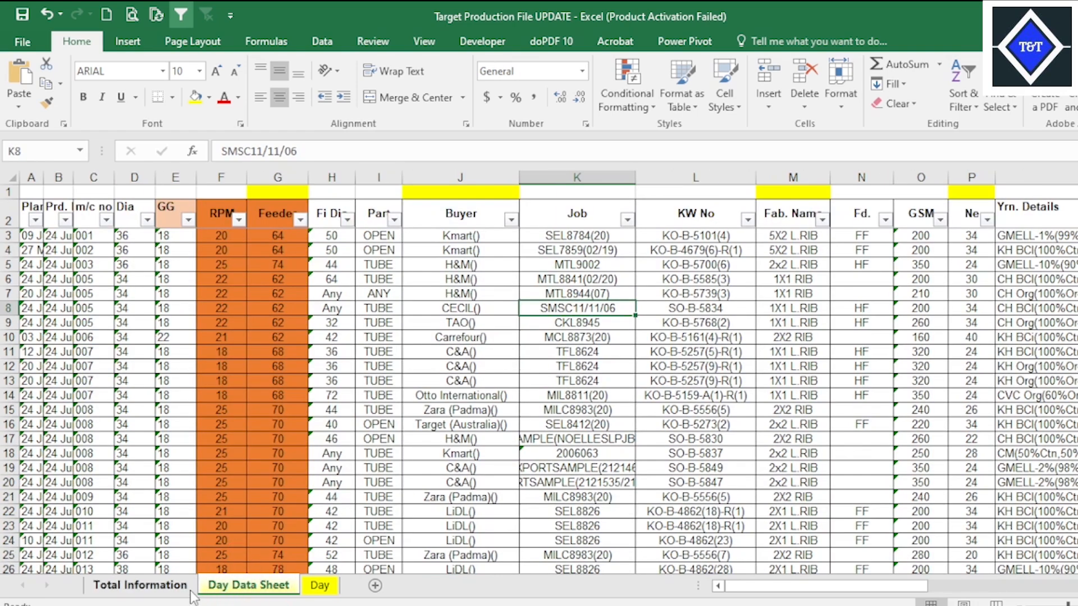
Switch to the CLASS 25(1) workbook and enter the Eff (%) formula =H3/G3*100 in I3 of the DAY sheet.
{"action": "mouse_move", "coordinate": [650, 592]}
{"action": "left_click", "coordinate": [821, 564]}
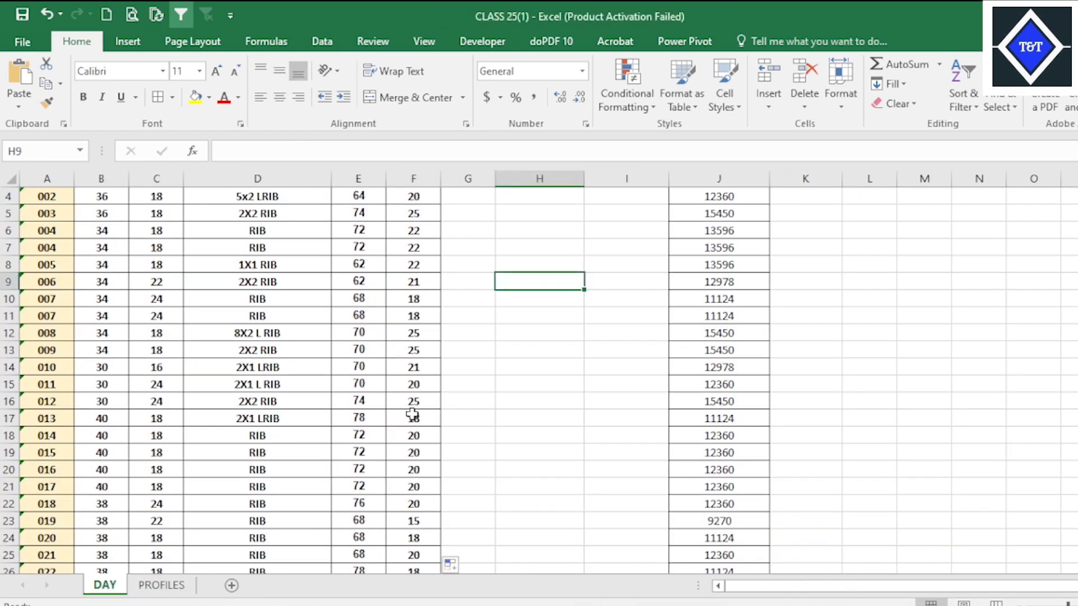
{"action": "left_click", "coordinate": [626, 247]}
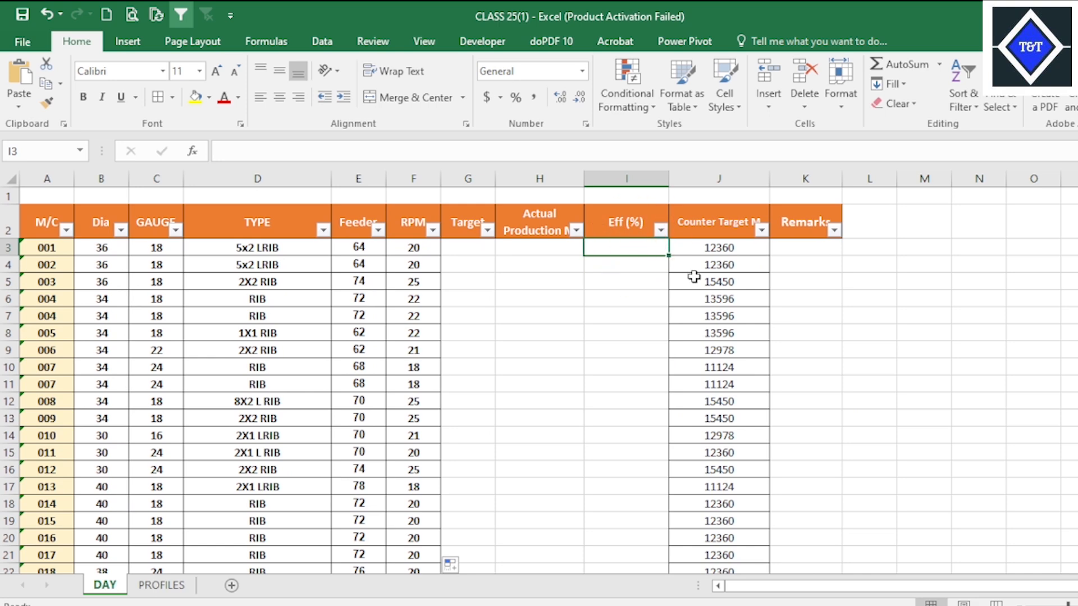
{"action": "type", "text": "="}
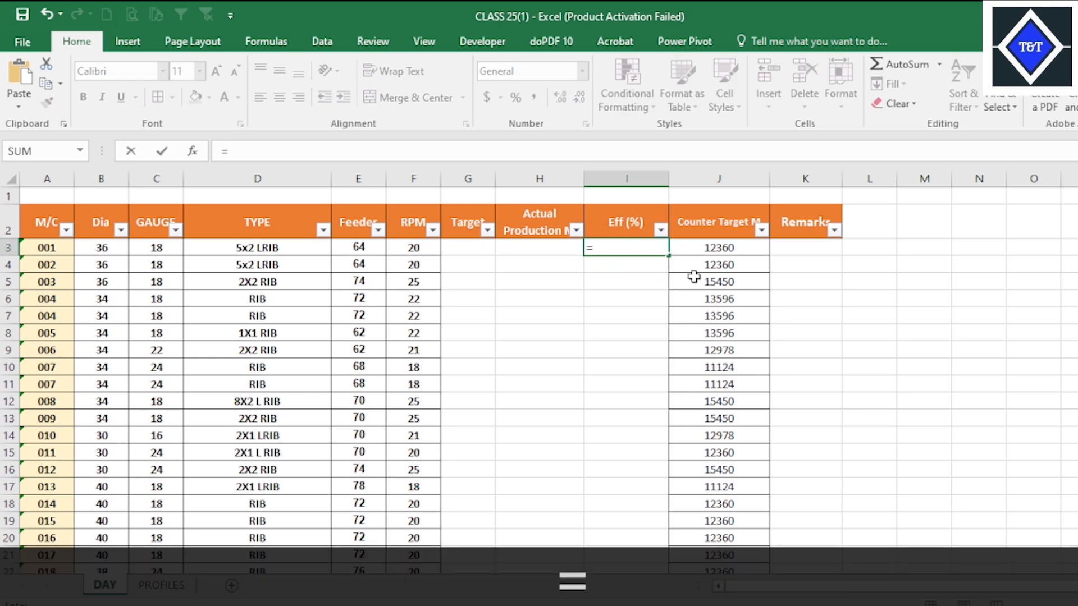
{"action": "left_click", "coordinate": [539, 249]}
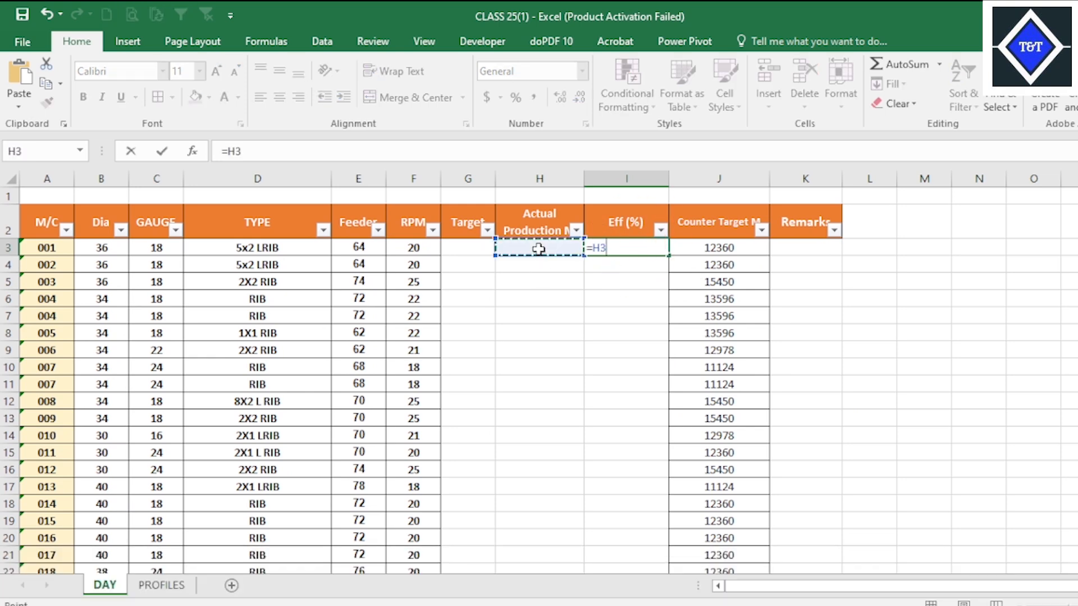
{"action": "type", "text": "/"}
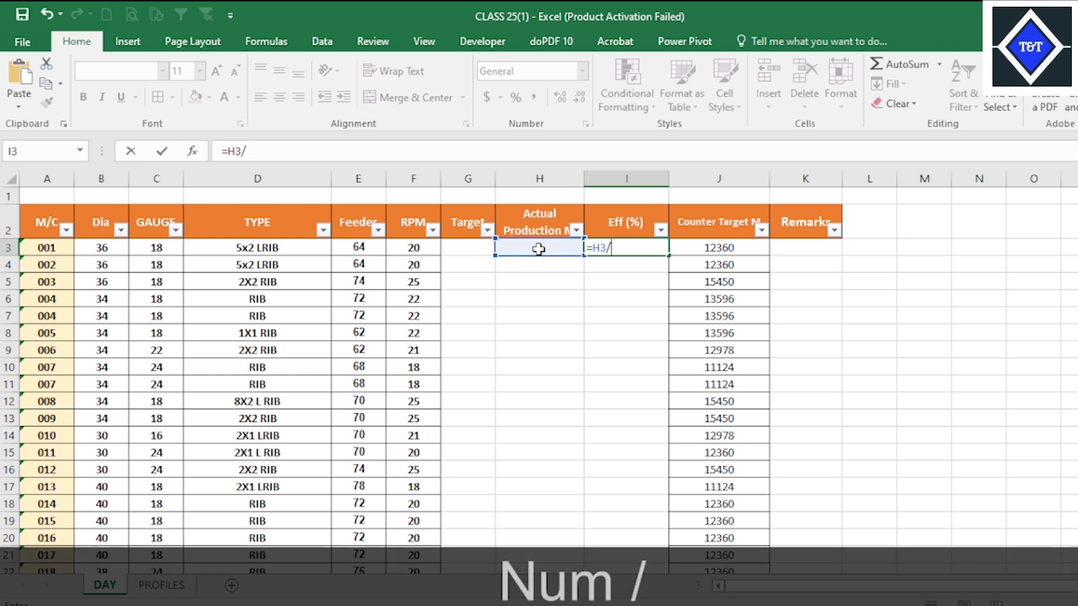
{"action": "left_click", "coordinate": [478, 252]}
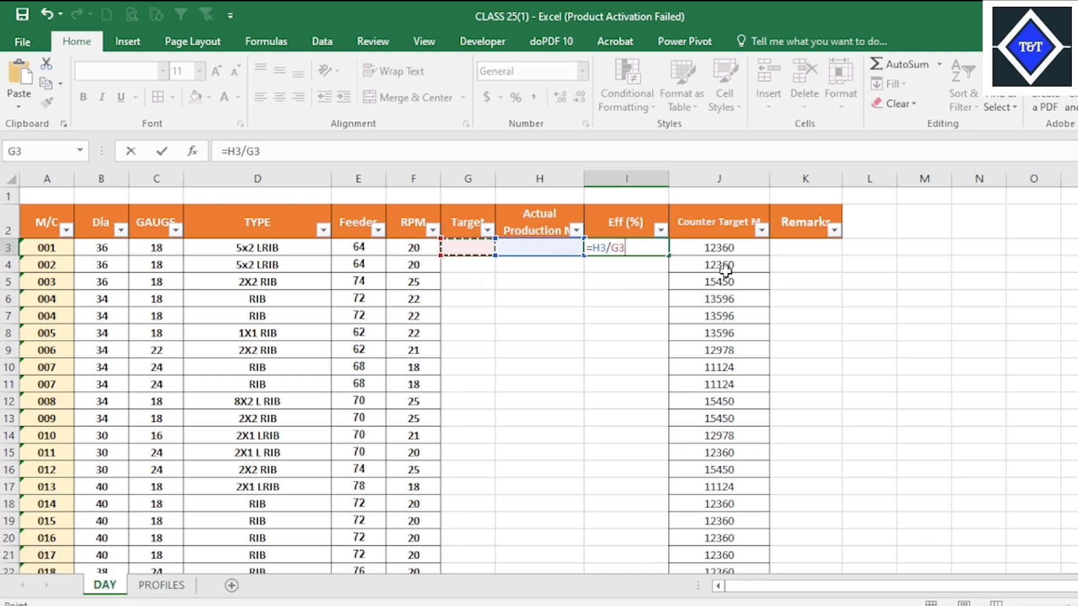
{"action": "type", "text": "*100"}
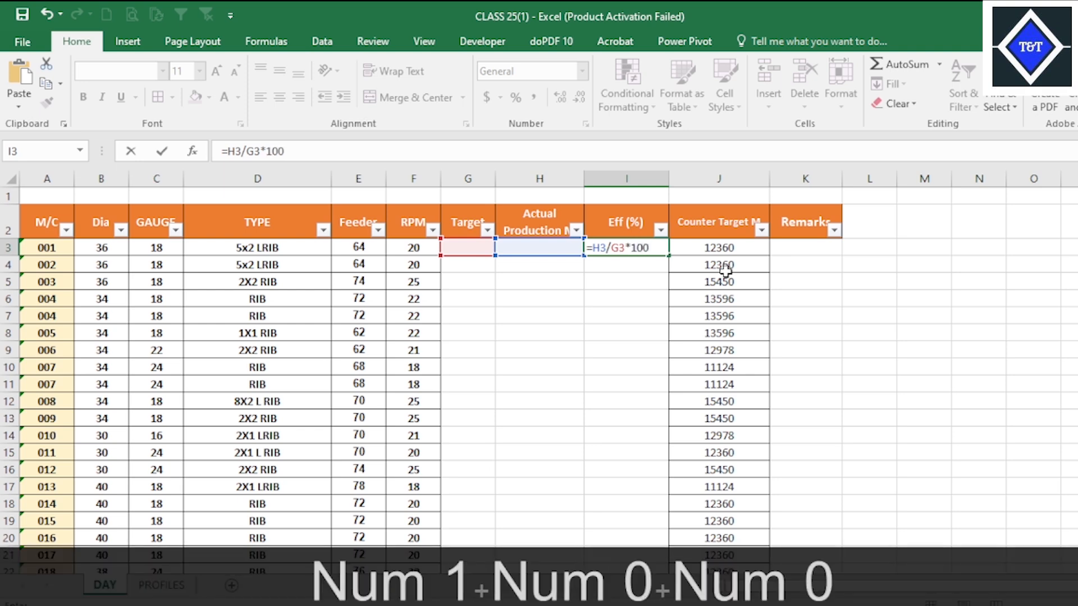
{"action": "key", "text": "Return"}
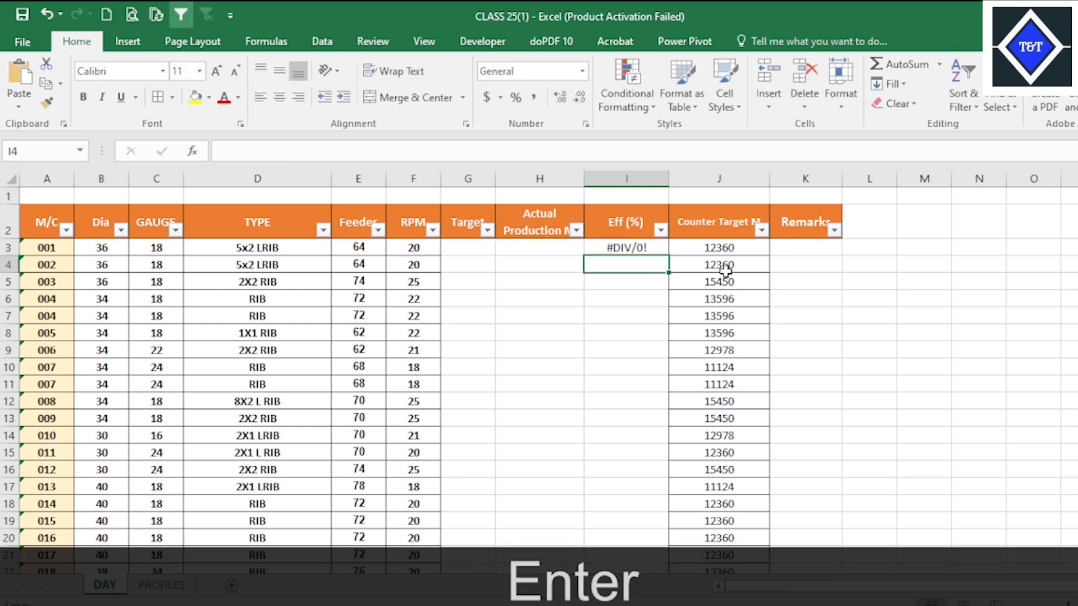
Fill the Eff (%) formula from I3 down through all machine rows and apply all borders to the filled cells.
{"action": "left_click", "coordinate": [648, 249]}
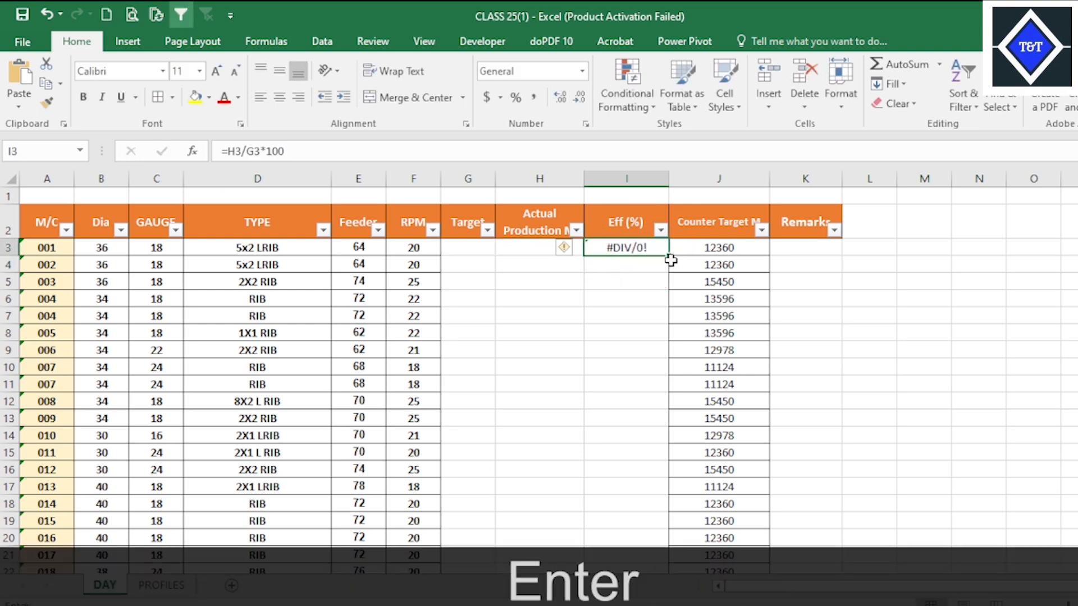
{"action": "double_click", "coordinate": [668, 256]}
{"action": "scroll", "coordinate": [688, 450], "scroll_direction": "down", "scroll_amount": 20}
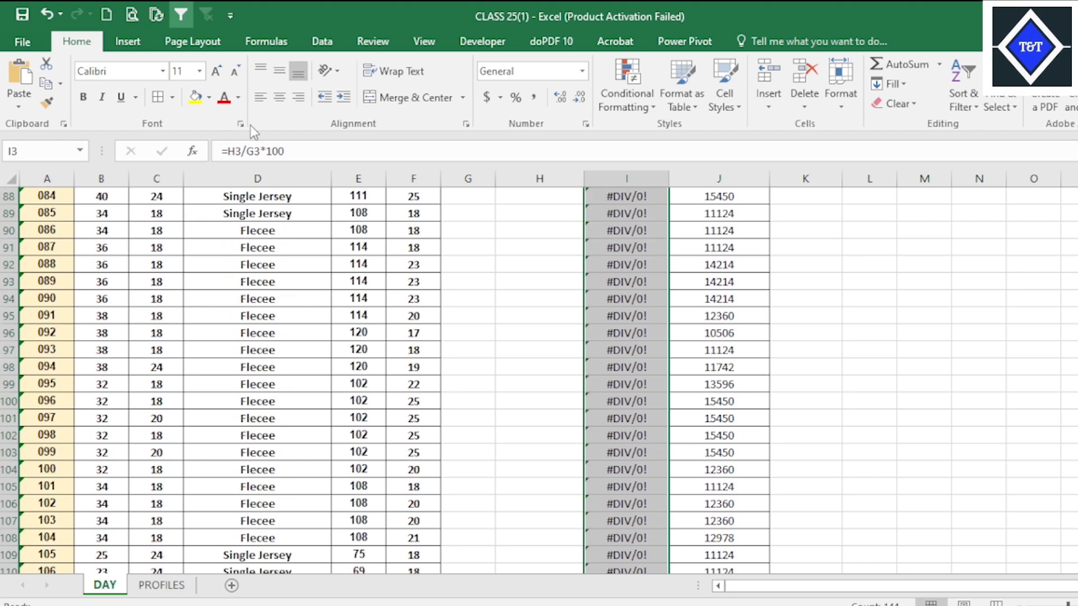
{"action": "key", "text": "alt"}
{"action": "key", "text": "h"}
{"action": "key", "text": "b"}
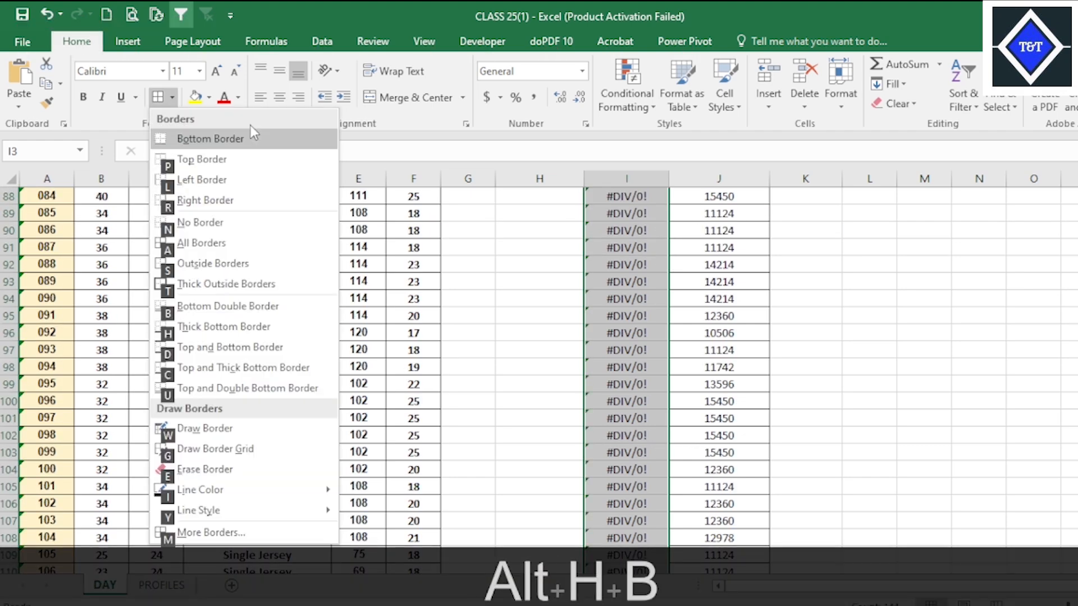
{"action": "key", "text": "a"}
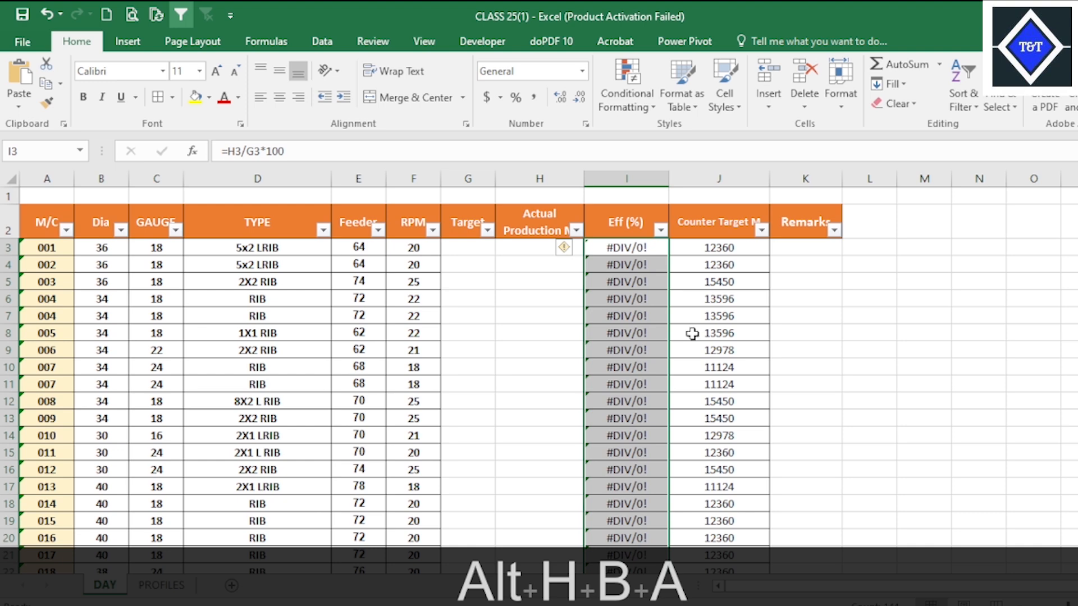
{"action": "left_click", "coordinate": [505, 281]}
{"action": "left_click", "coordinate": [503, 317]}
{"action": "left_click", "coordinate": [327, 333]}
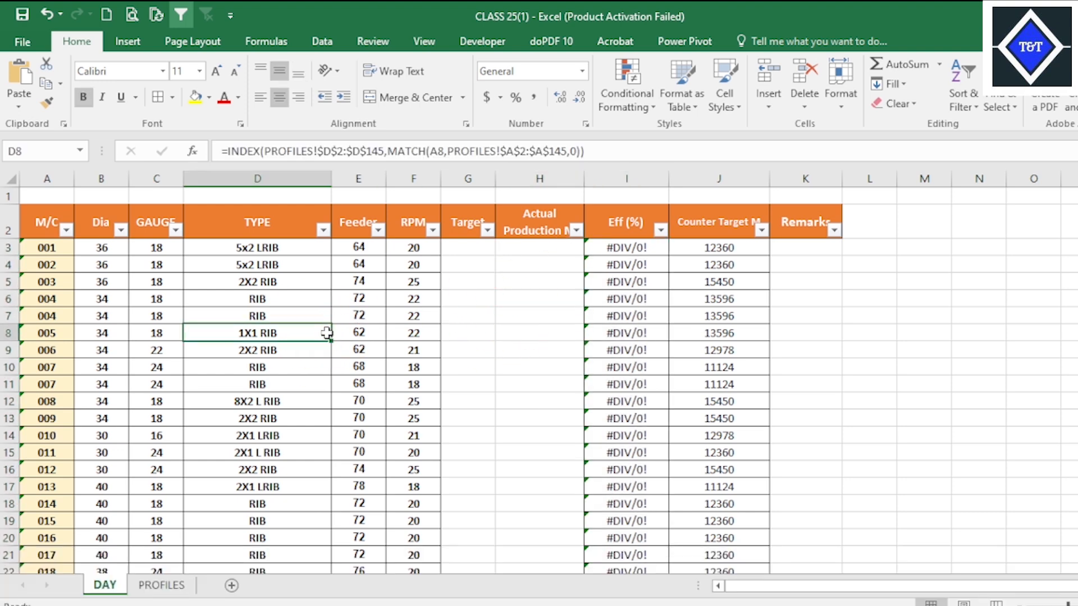
Save the workbook and check the Eff (%) column down to the last machine row.
{"action": "left_click", "coordinate": [323, 345]}
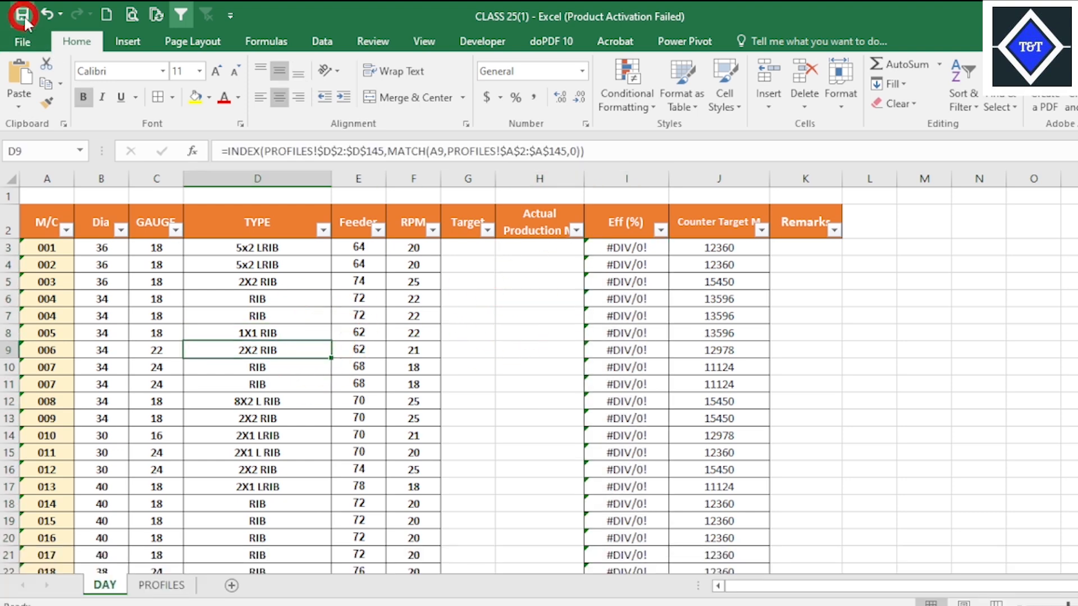
{"action": "scroll", "coordinate": [645, 382], "scroll_direction": "down", "scroll_amount": 20}
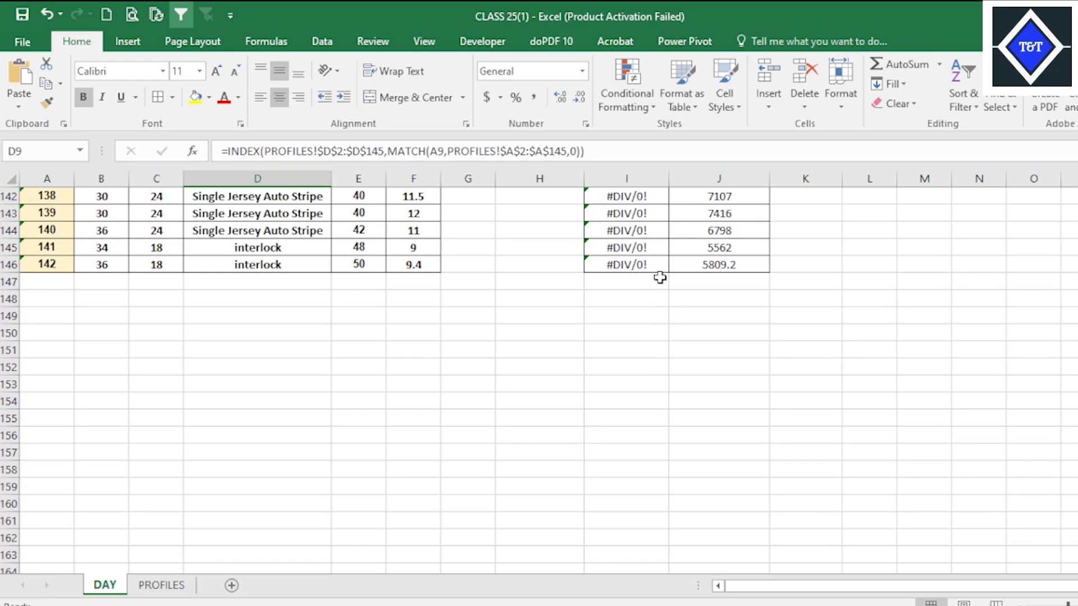
{"action": "scroll", "coordinate": [654, 272], "scroll_direction": "up", "scroll_amount": 20}
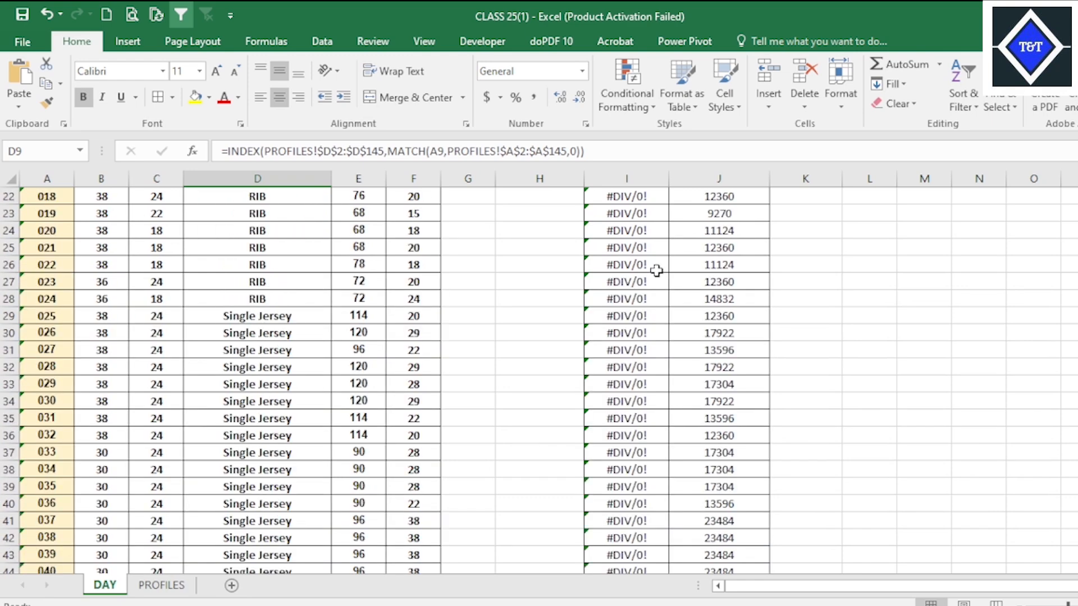
{"action": "left_click", "coordinate": [387, 327]}
{"action": "left_click", "coordinate": [536, 331]}
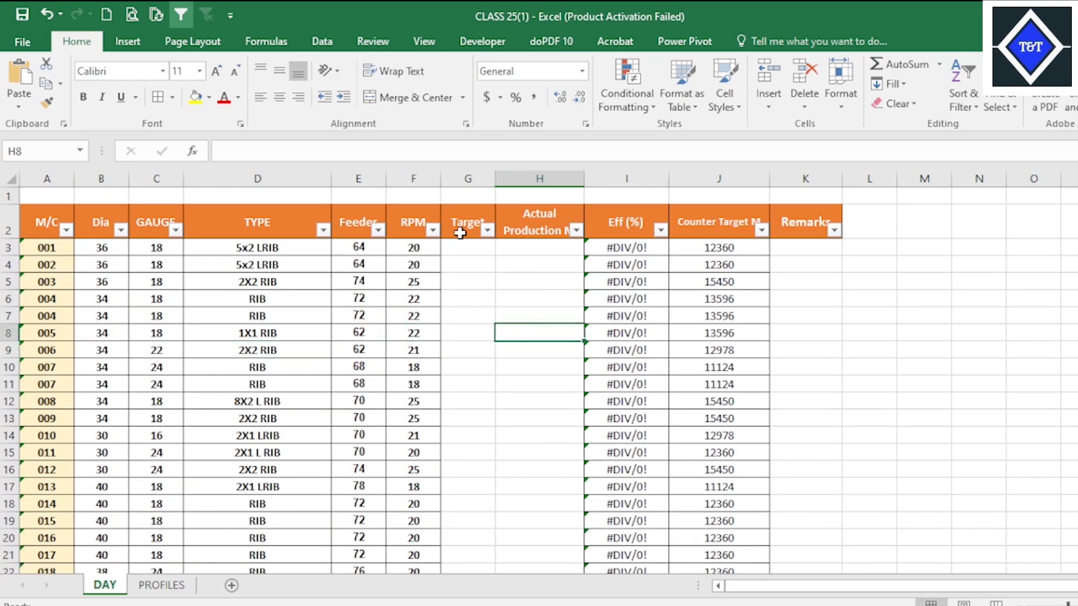
Try to apply borders to the Target, Actual Production and Eff (%) cells in G3:I146.
{"action": "left_click_drag", "start_coordinate": [464, 245], "coordinate": [601, 248]}
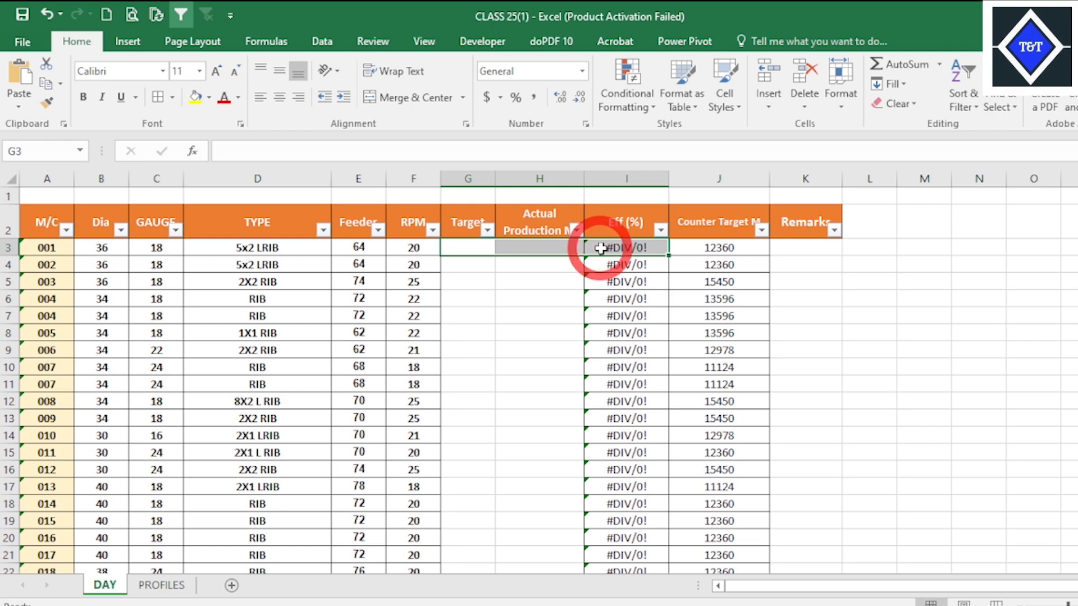
{"action": "key", "text": "ctrl+shift+Down"}
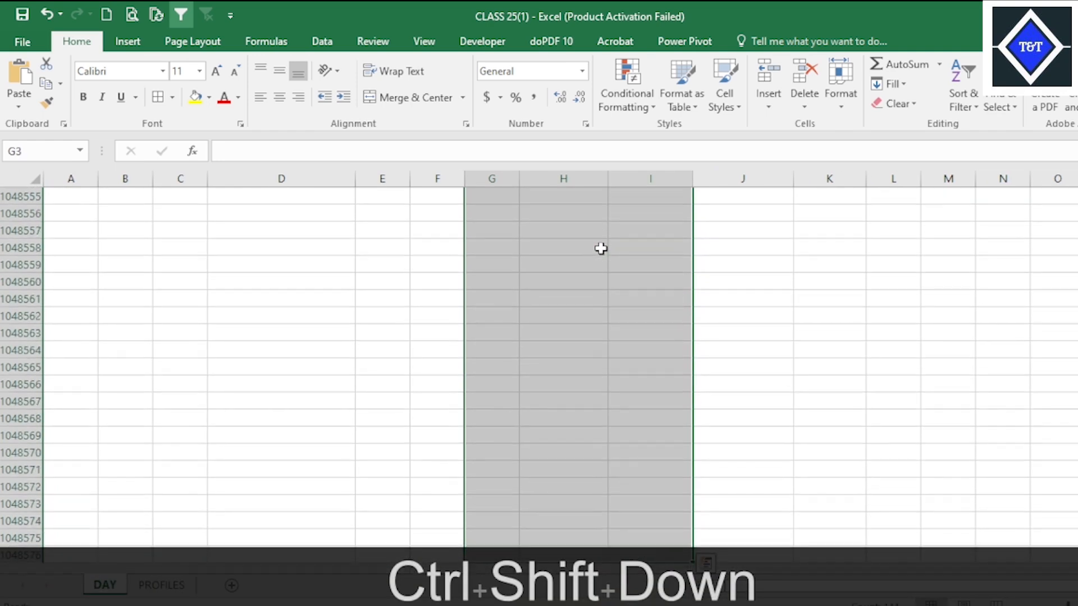
{"action": "key", "text": "ctrl+shift+Up"}
{"action": "left_click", "coordinate": [590, 249]}
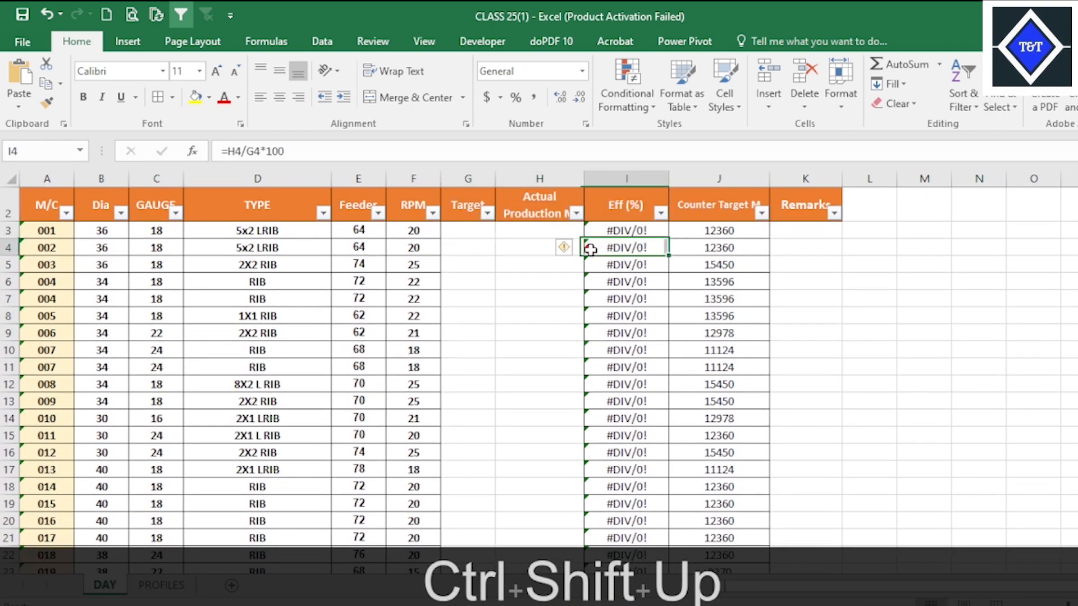
{"action": "left_click_drag", "start_coordinate": [479, 232], "coordinate": [584, 554]}
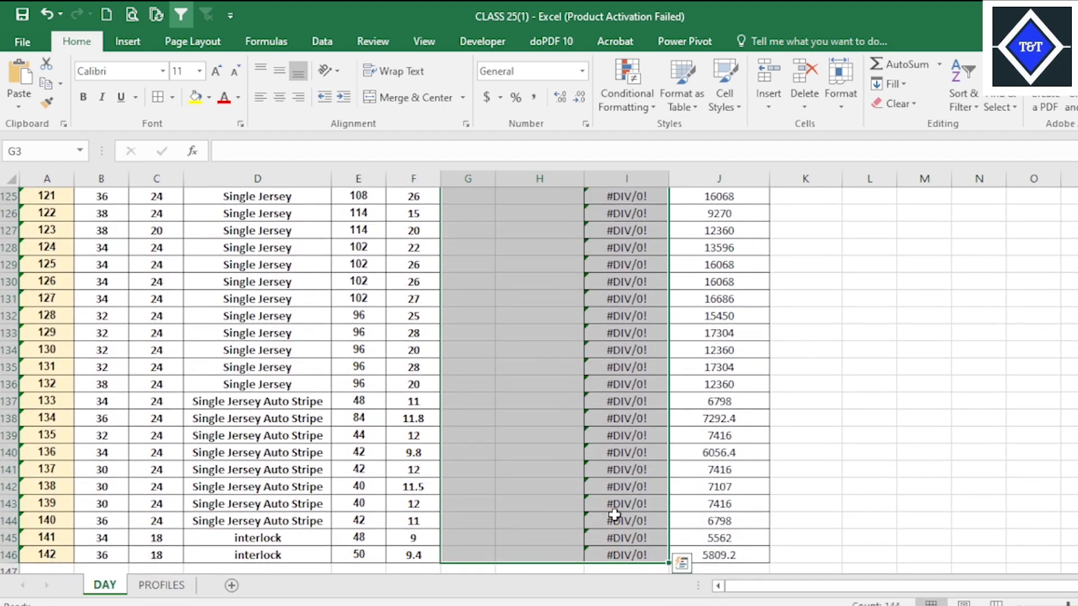
{"action": "key", "text": "alt+h"}
{"action": "type", "text": "nA"}
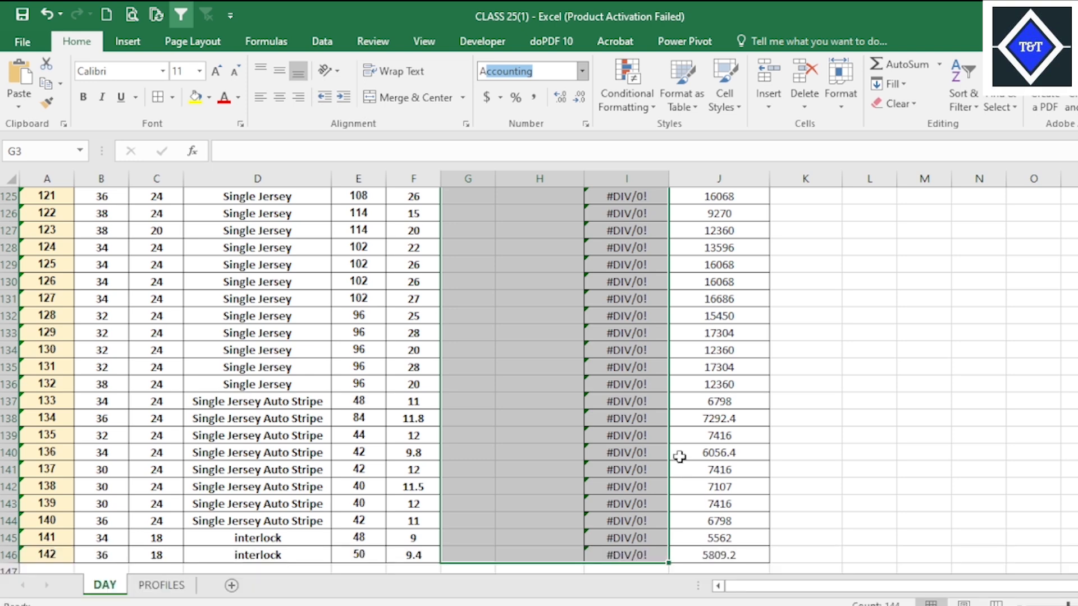
{"action": "left_click", "coordinate": [682, 402]}
{"action": "left_click", "coordinate": [649, 348]}
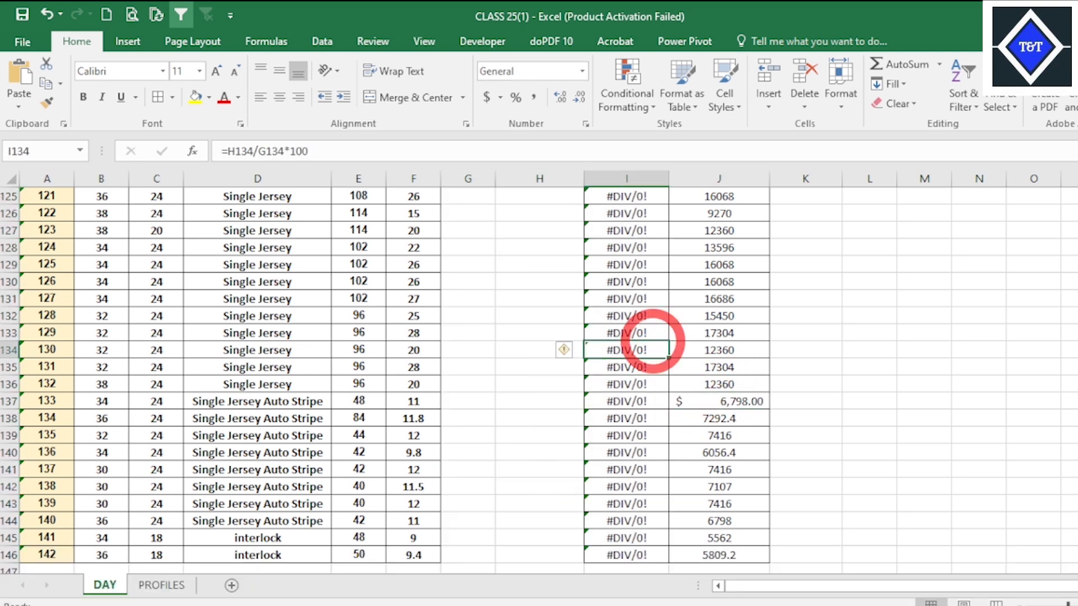
Apply all borders to the Target, Actual Production and Eff (%) columns from header row 2 through row 146.
{"action": "scroll", "coordinate": [561, 344], "scroll_direction": "up", "scroll_amount": 20}
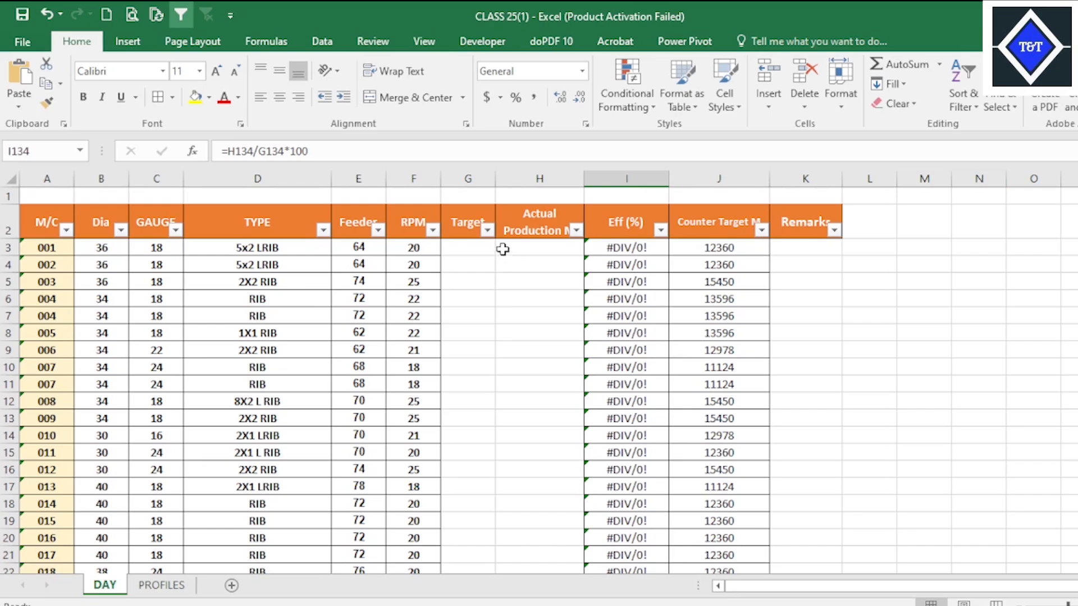
{"action": "left_click_drag", "start_coordinate": [467, 224], "coordinate": [605, 538]}
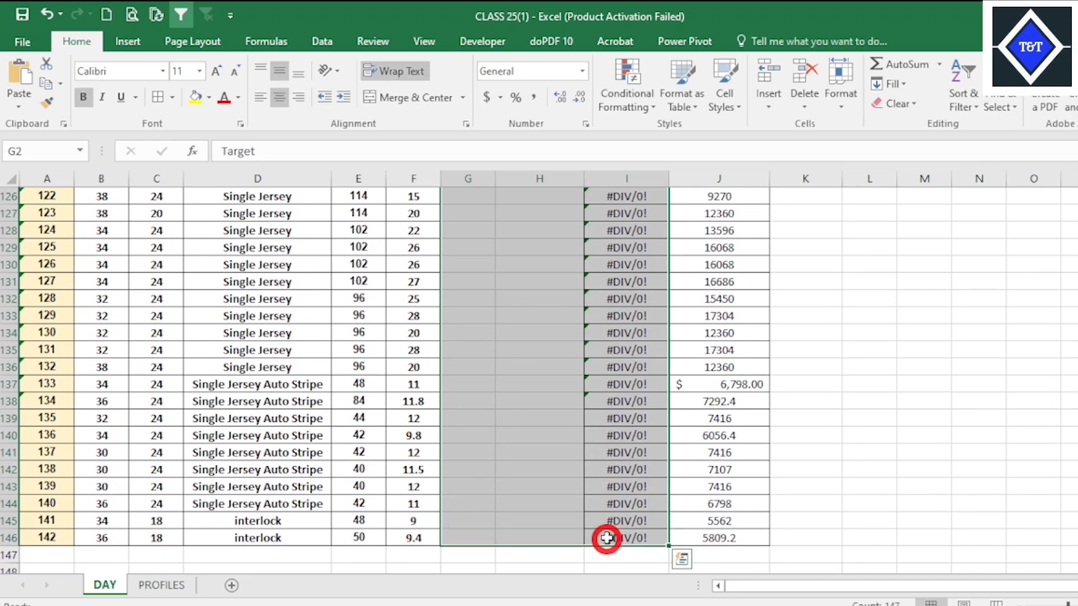
{"action": "key", "text": "alt"}
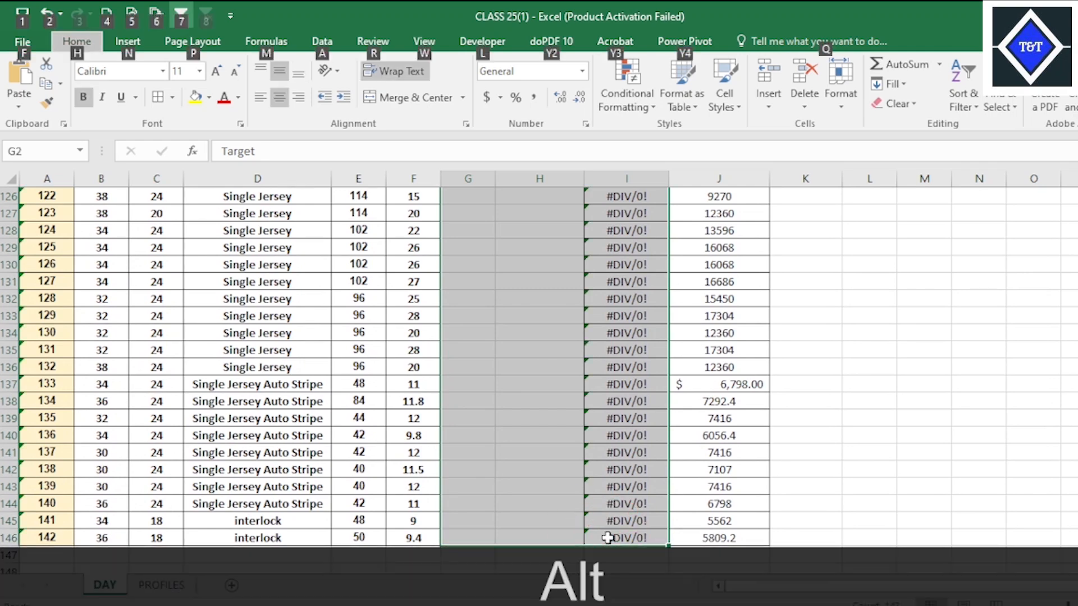
{"action": "key", "text": "h"}
{"action": "key", "text": "b"}
{"action": "key", "text": "a"}
{"action": "scroll", "coordinate": [608, 538], "scroll_direction": "up", "scroll_amount": 12}
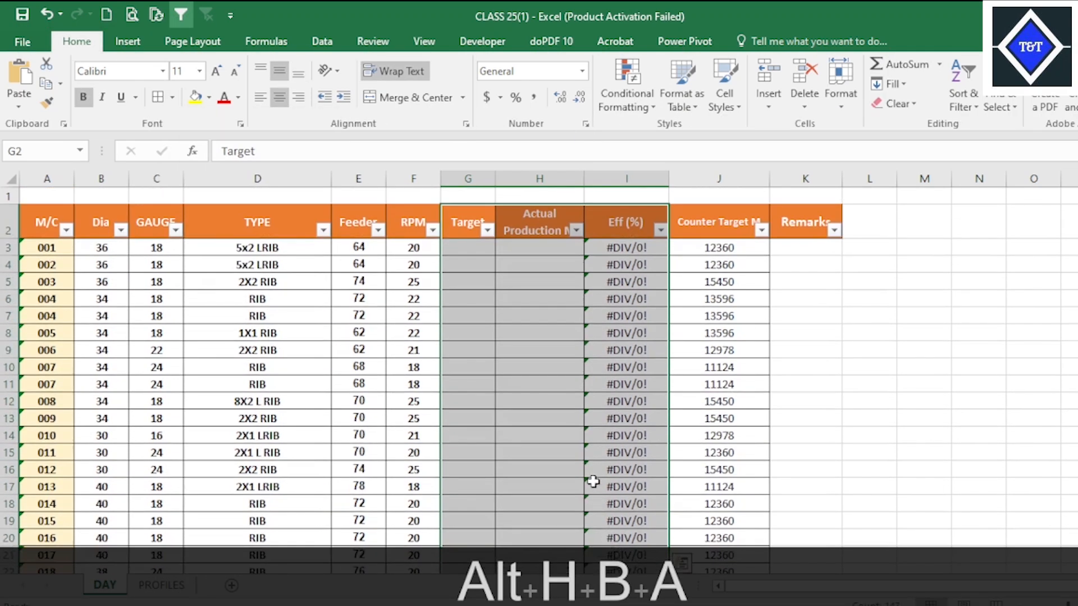
{"action": "left_click", "coordinate": [753, 368]}
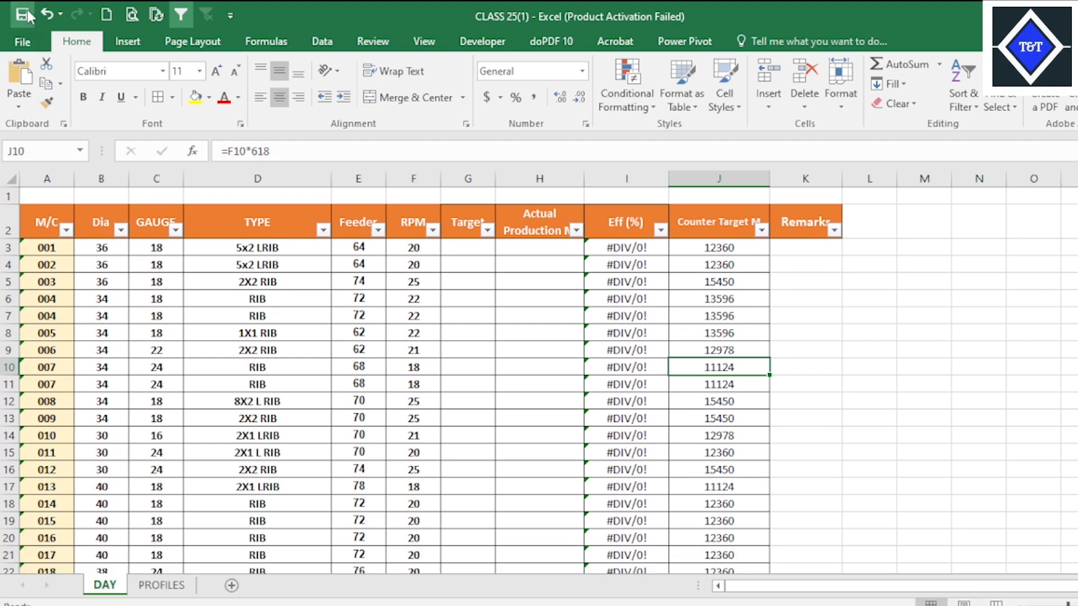
Review the PROFILES sheet and the Feeder formula in E8 on DAY, and switch to the Target Production File UPDATE workbook.
{"action": "left_click", "coordinate": [161, 585]}
{"action": "left_click", "coordinate": [345, 396]}
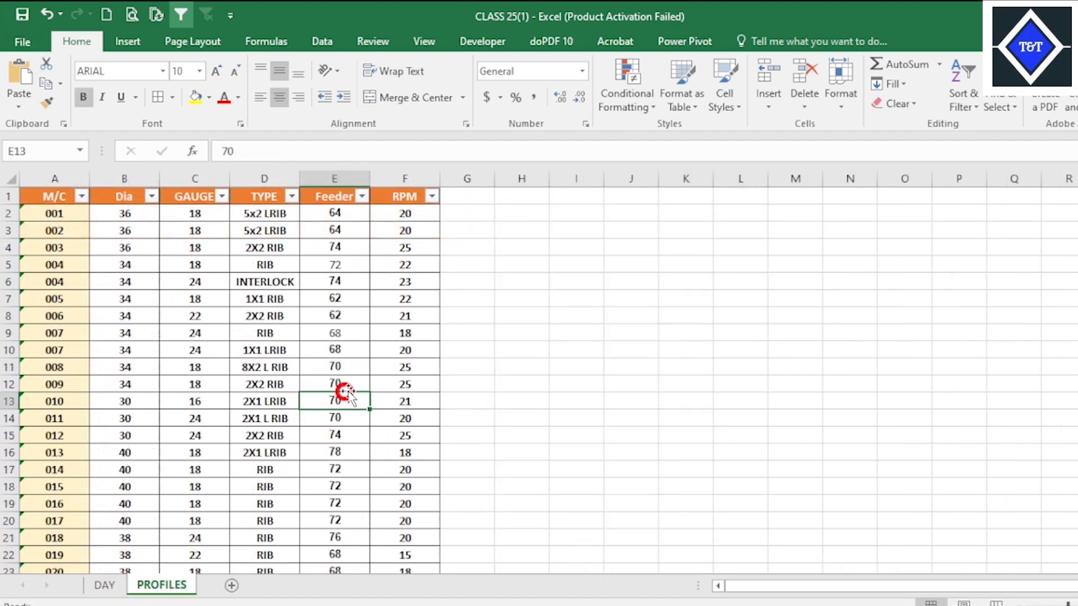
{"action": "left_click", "coordinate": [104, 585]}
{"action": "left_click", "coordinate": [625, 417]}
{"action": "left_click", "coordinate": [358, 332]}
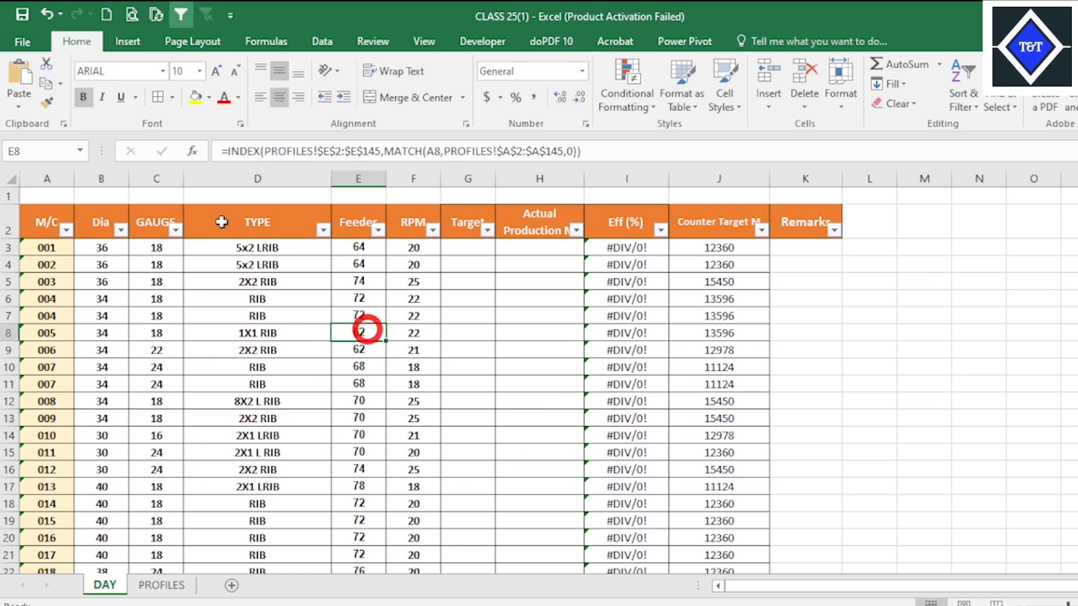
{"action": "mouse_move", "coordinate": [797, 604]}
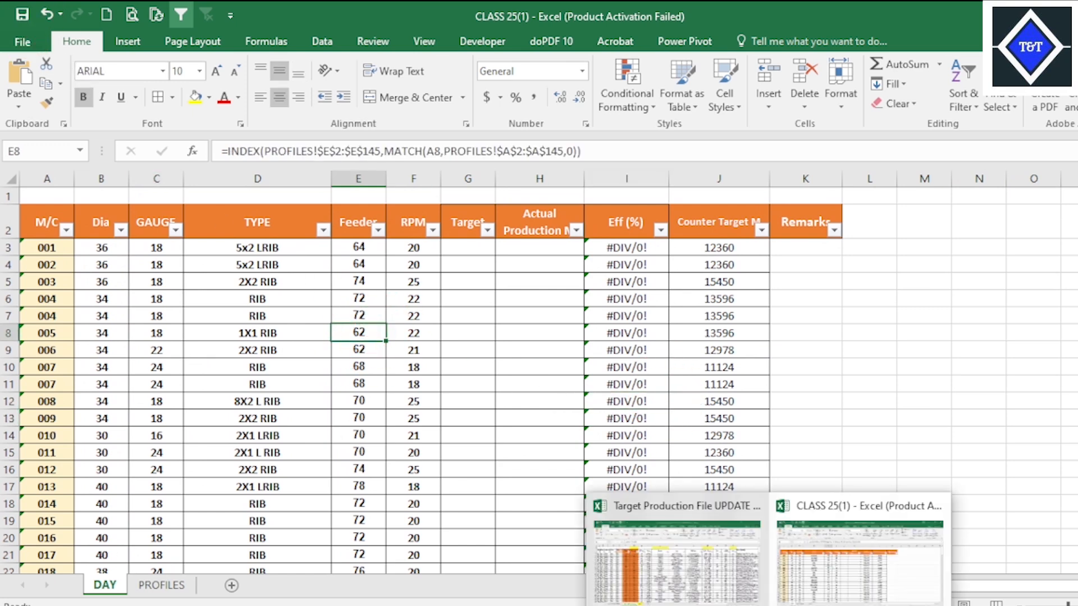
{"action": "left_click", "coordinate": [674, 539]}
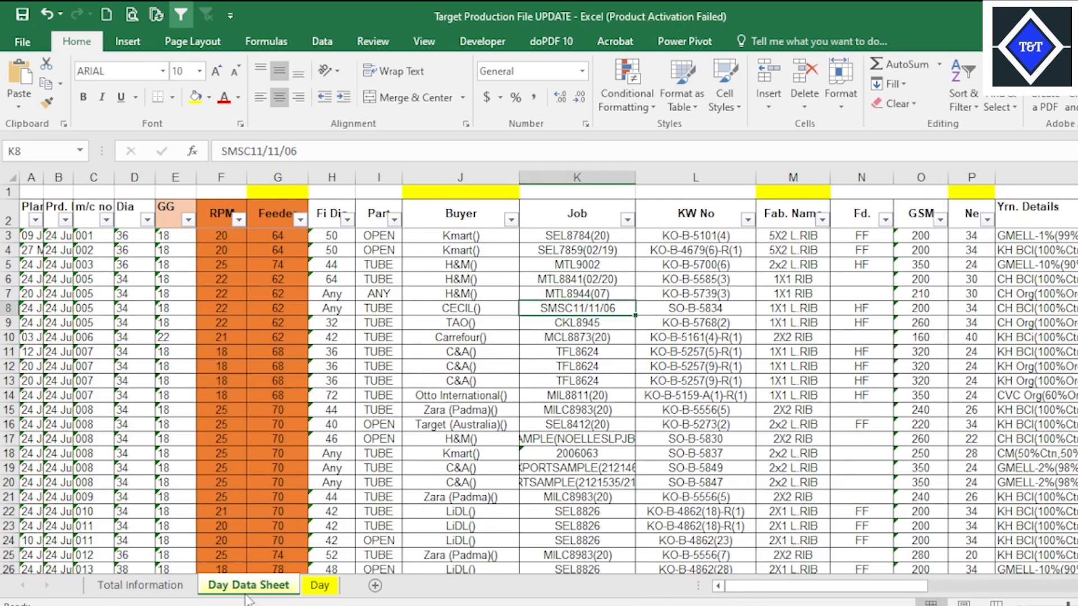
Review the Day Data Sheet columns from Job across to Yrn. Details and Brand.
{"action": "key", "text": "Down"}
{"action": "key", "text": "Down"}
{"action": "key", "text": "Down"}
{"action": "left_click", "coordinate": [861, 381]}
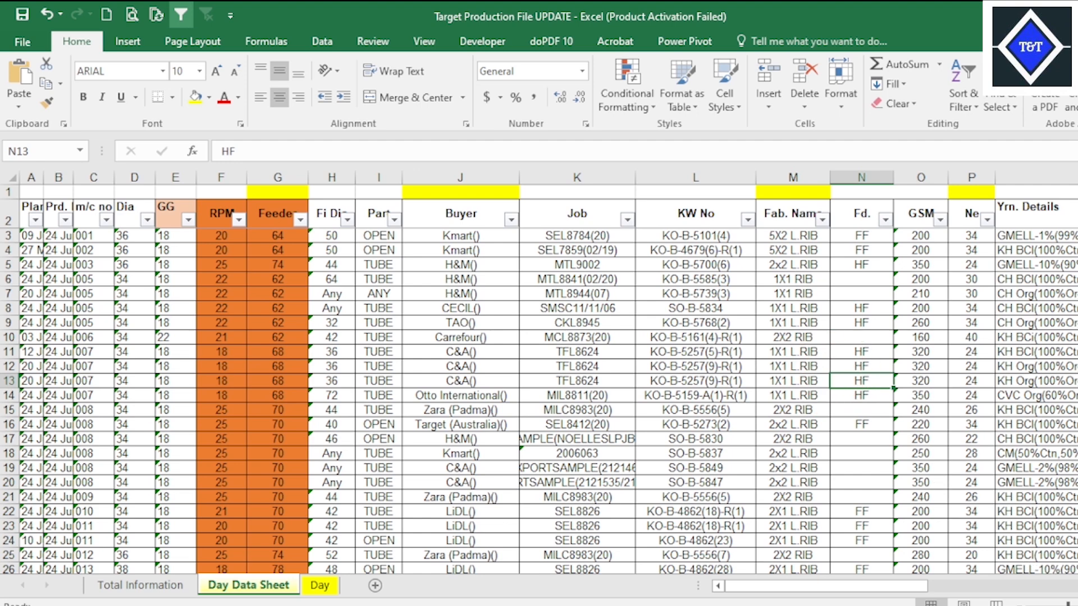
{"action": "scroll", "coordinate": [547, 382], "scroll_direction": "right", "scroll_amount": 5}
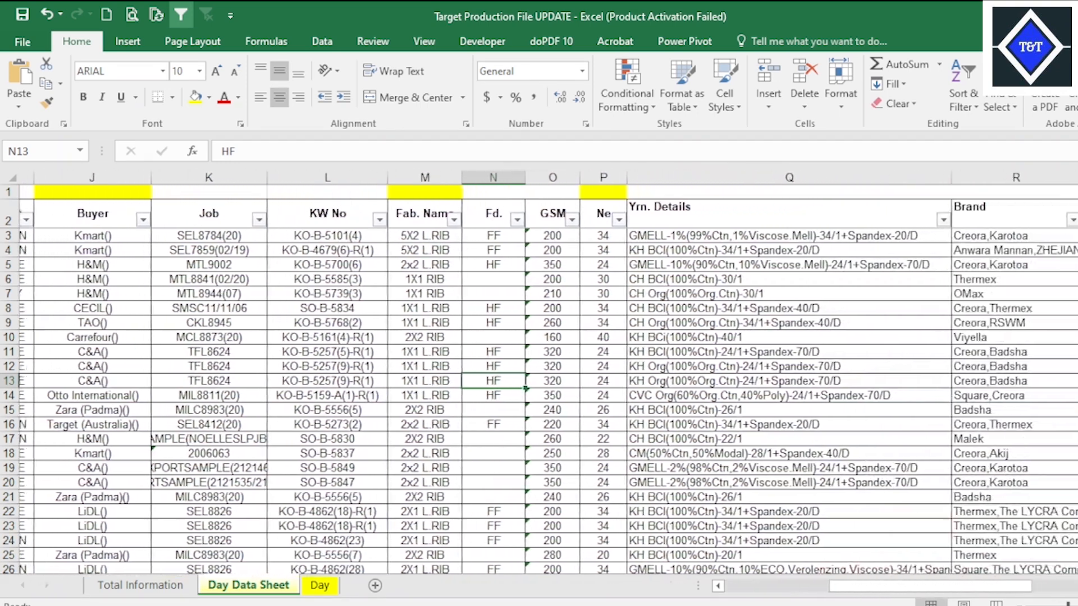
{"action": "left_click", "coordinate": [1010, 453]}
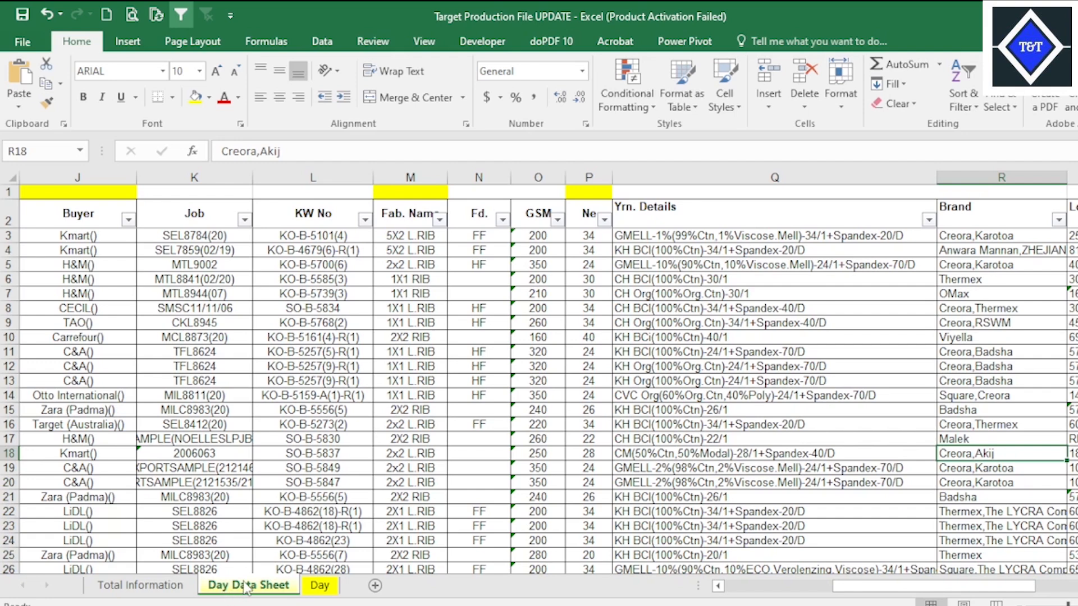
Switch to the CLASS 25(1) workbook and add a new worksheet after PROFILES.
{"action": "mouse_move", "coordinate": [767, 605]}
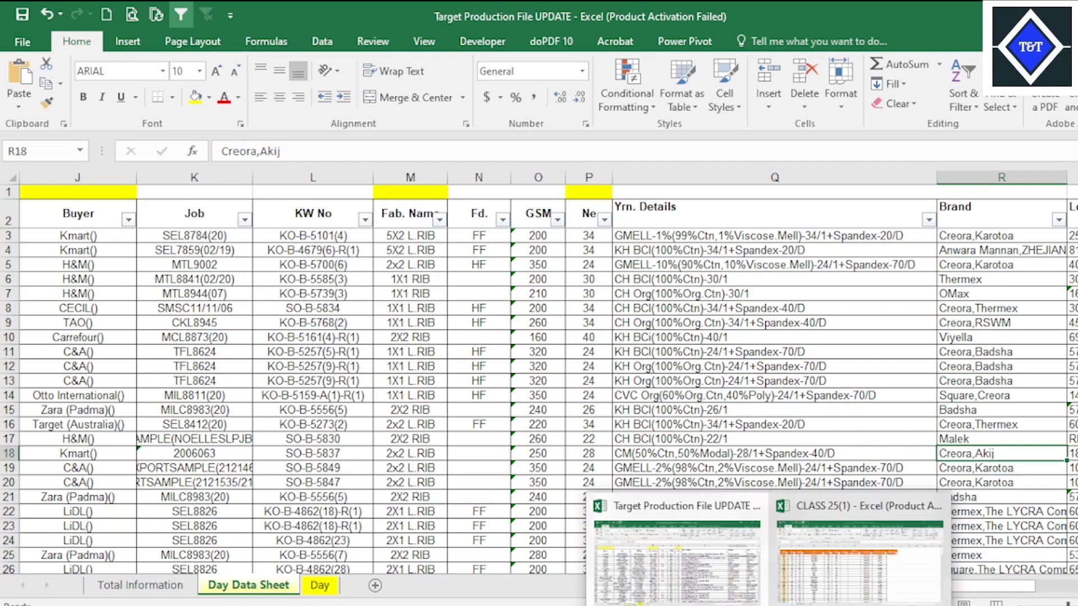
{"action": "left_click", "coordinate": [844, 564]}
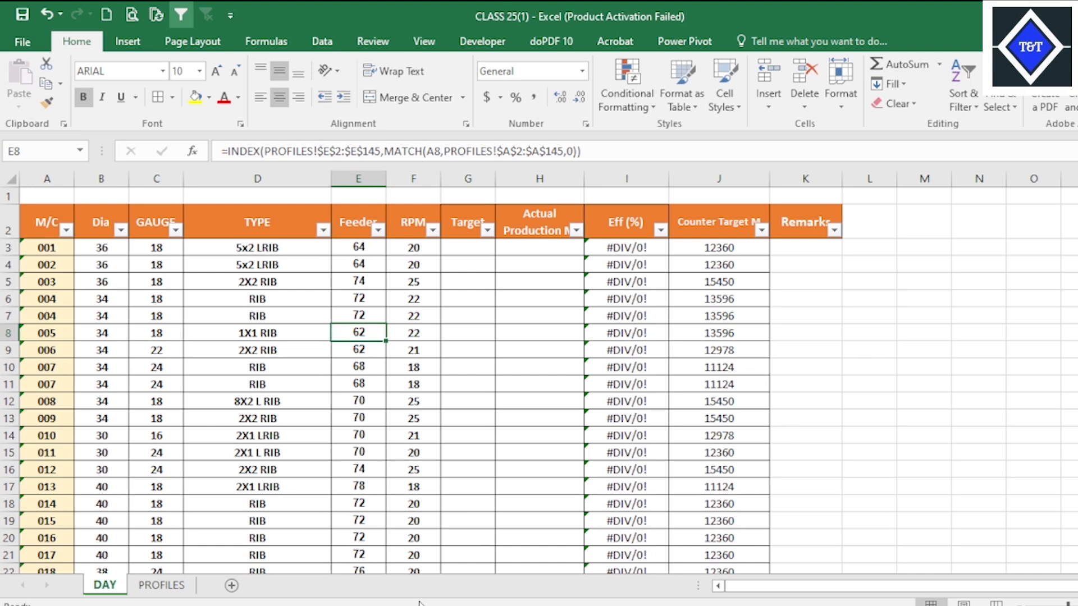
{"action": "left_click", "coordinate": [162, 587]}
{"action": "left_click", "coordinate": [230, 585]}
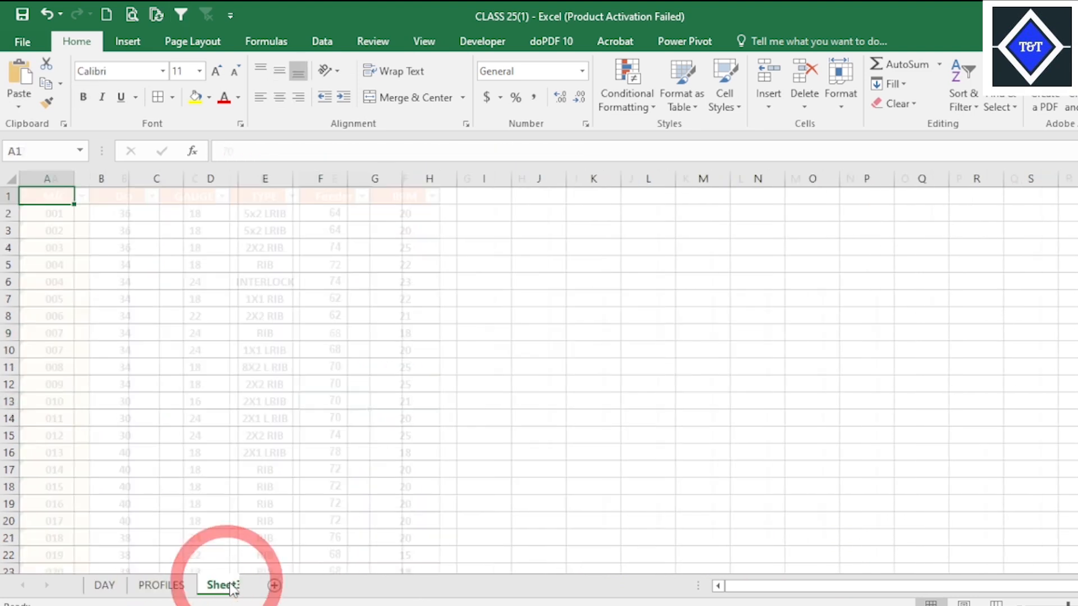
Rename the new worksheet as Day Data Sheet and leave it as the active sheet.
{"action": "right_click", "coordinate": [232, 590]}
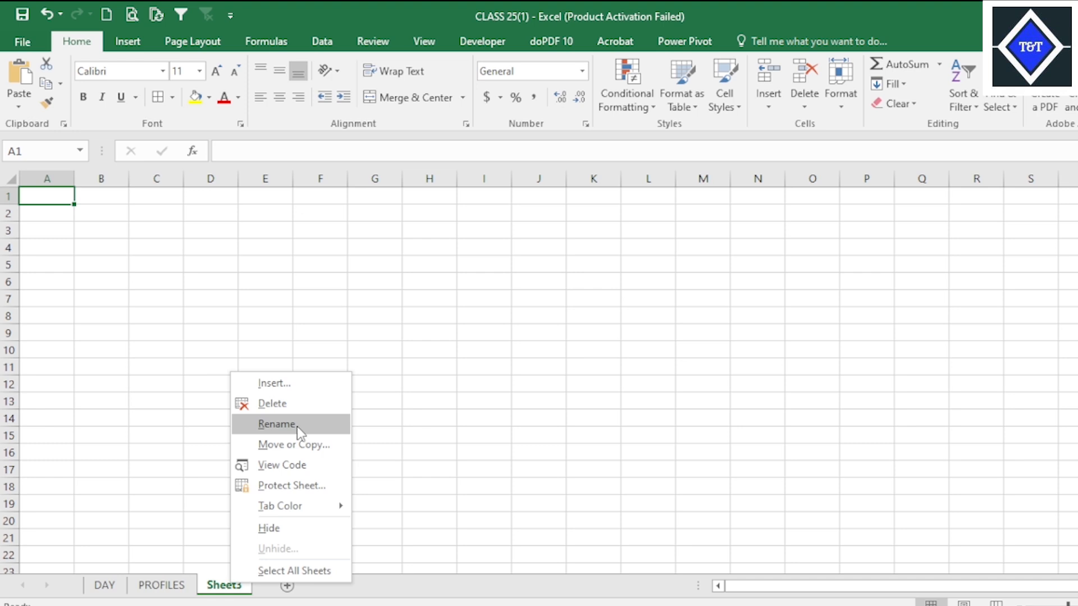
{"action": "left_click", "coordinate": [276, 424]}
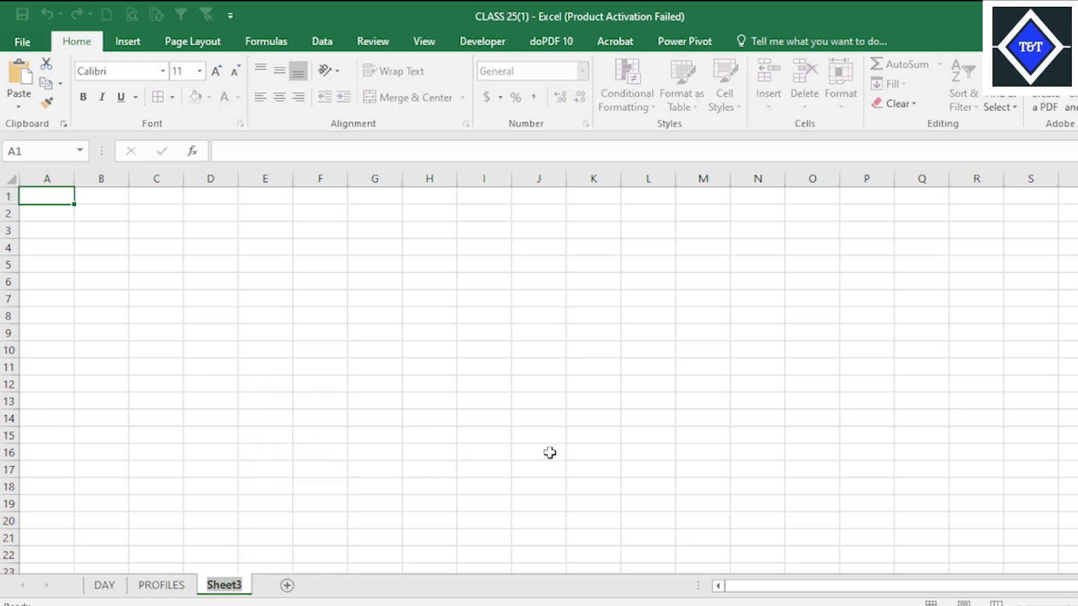
{"action": "type", "text": "Da"}
{"action": "key", "text": "BackSpace"}
{"action": "key", "text": "BackSpace"}
{"action": "key", "text": "Caps_Lock"}
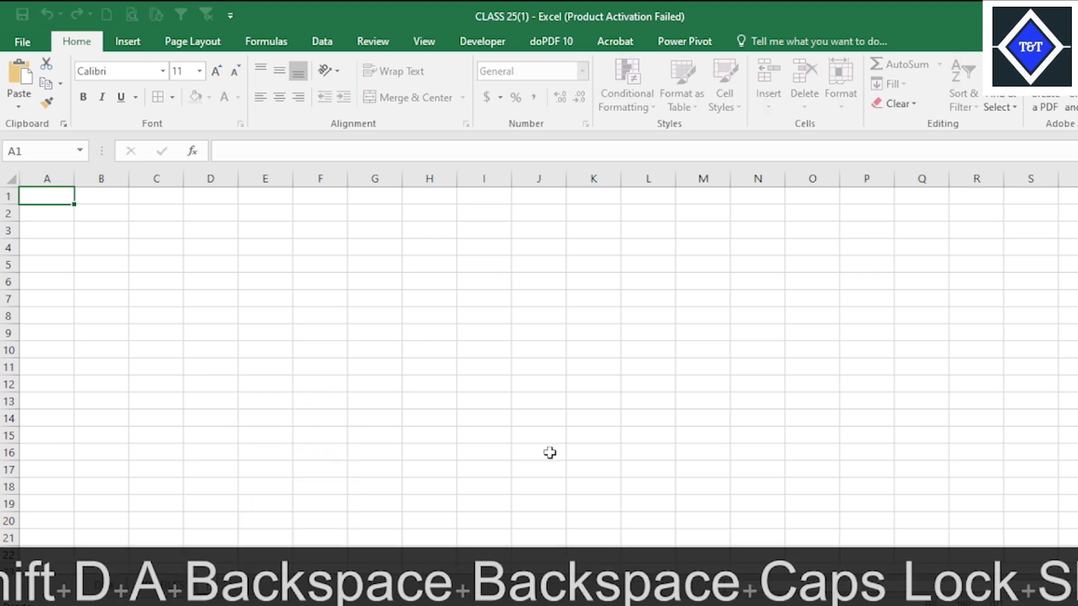
{"action": "type", "text": "DaY DAT"}
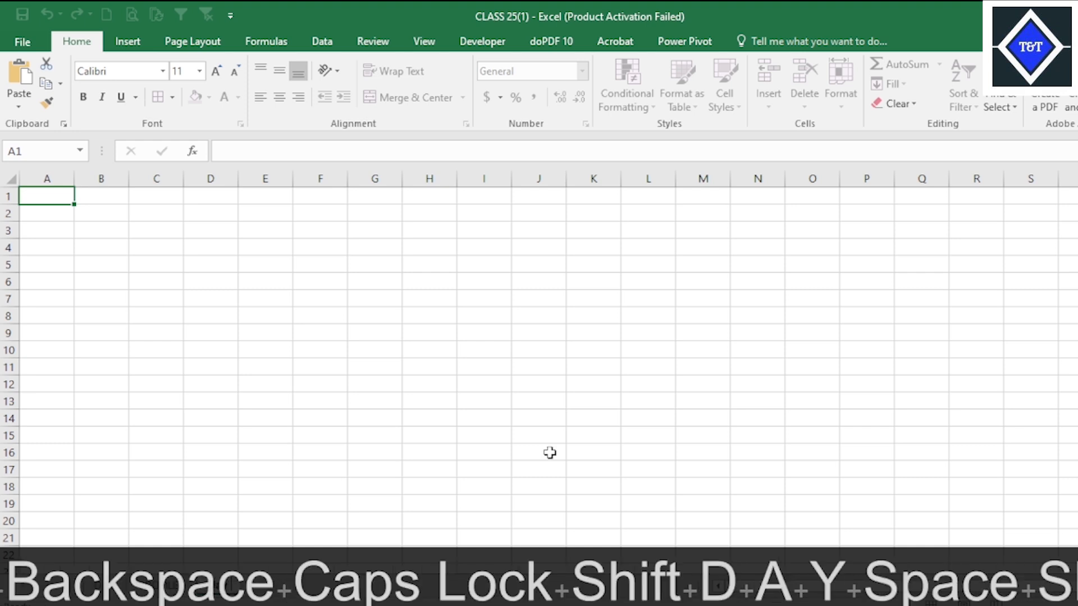
{"action": "type", "text": "a Sheet"}
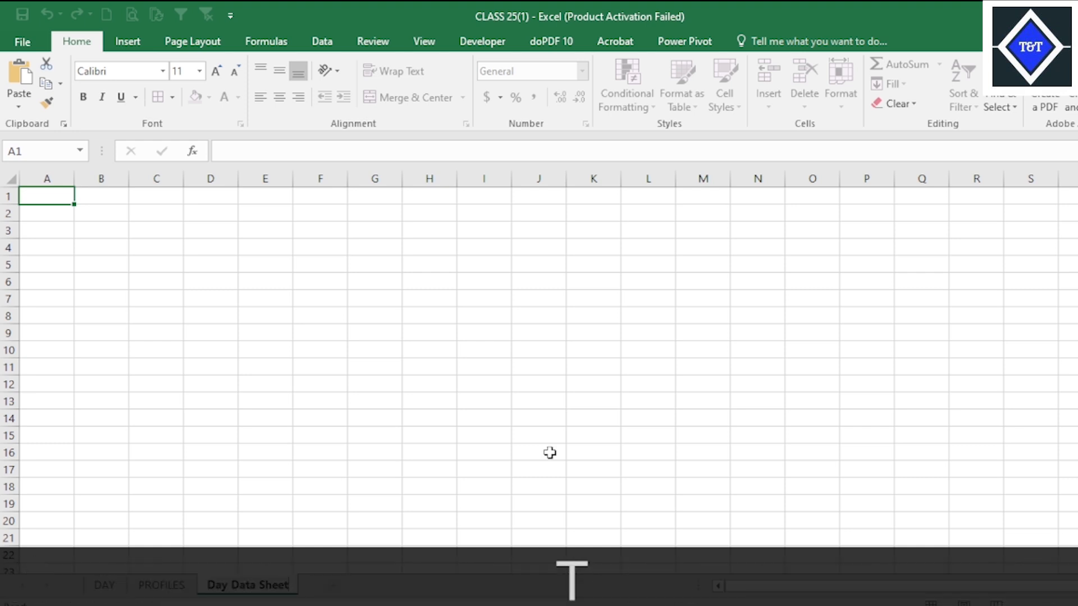
{"action": "left_click", "coordinate": [550, 436]}
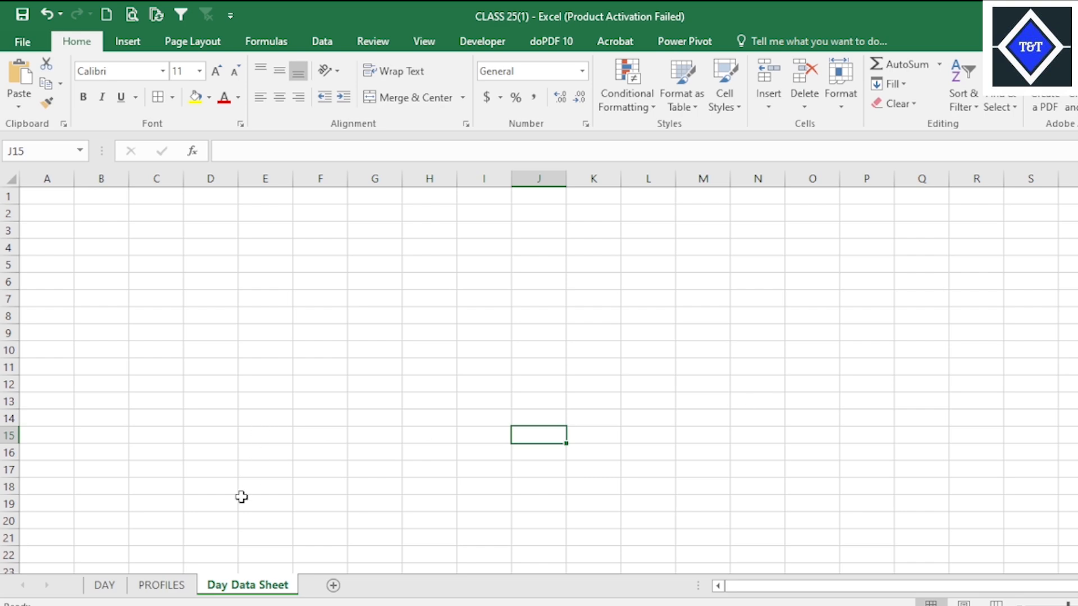
{"action": "left_click", "coordinate": [178, 587]}
{"action": "left_click", "coordinate": [238, 586]}
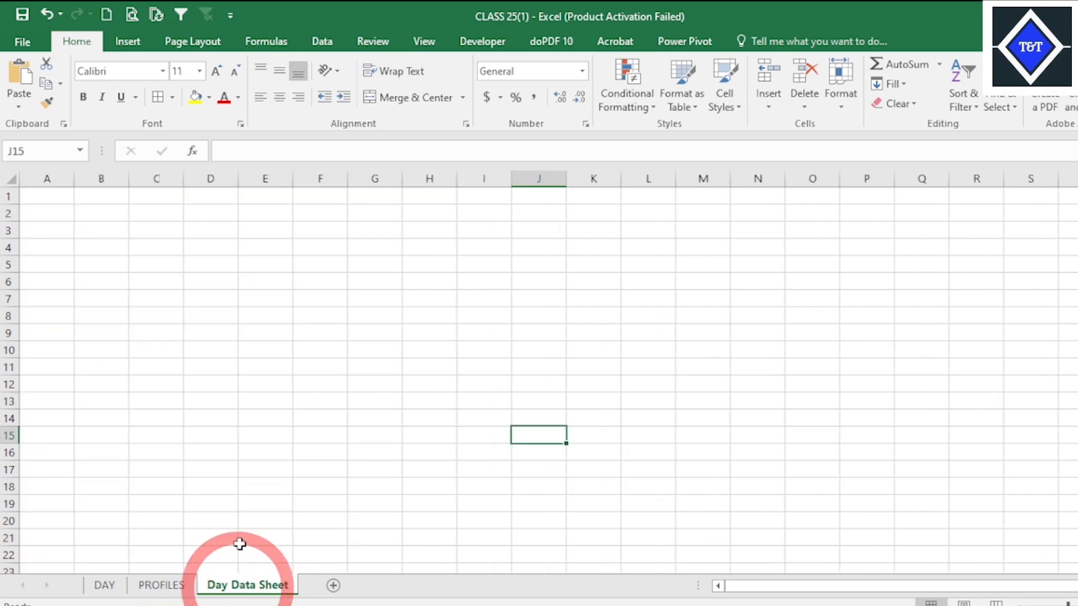
Switch to the Target Production File UPDATE workbook and examine the m/c no, Dia and GG columns of its Day Data Sheet.
{"action": "mouse_move", "coordinate": [832, 600]}
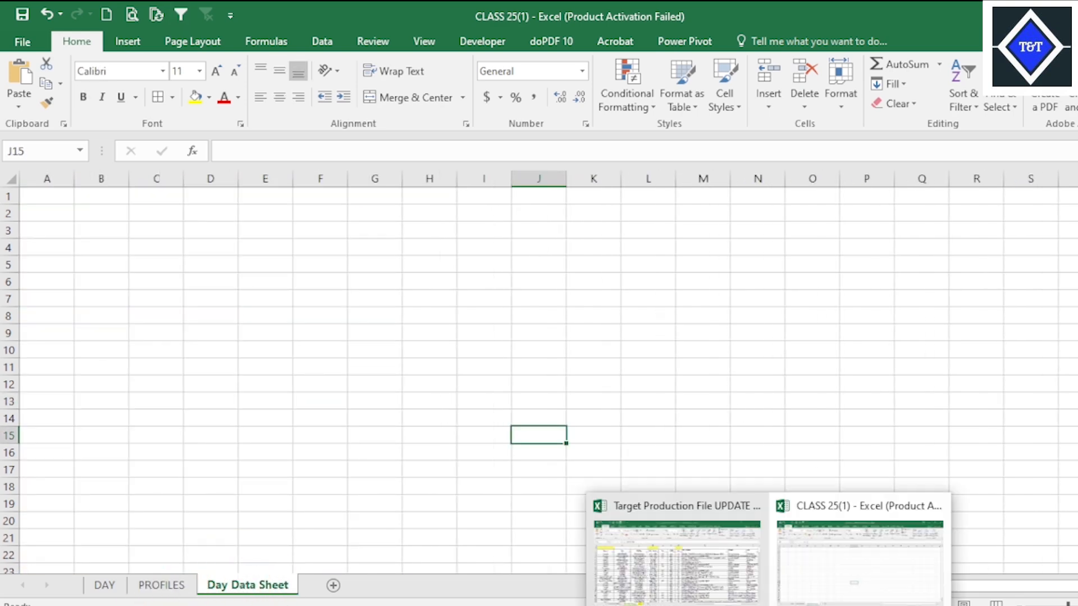
{"action": "left_click", "coordinate": [682, 508]}
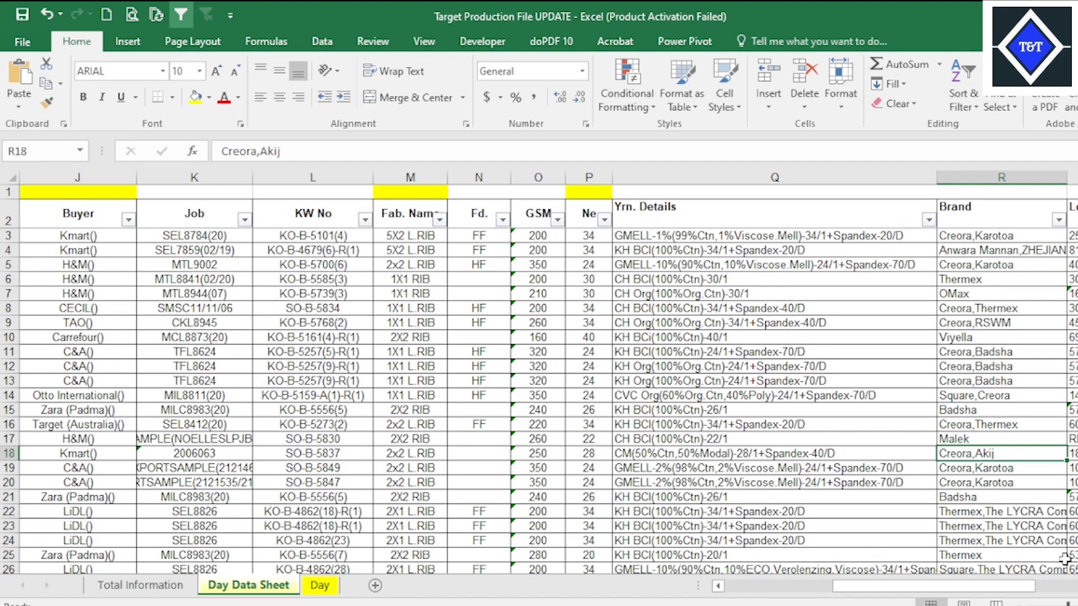
{"action": "left_click_drag", "start_coordinate": [979, 587], "coordinate": [755, 586]}
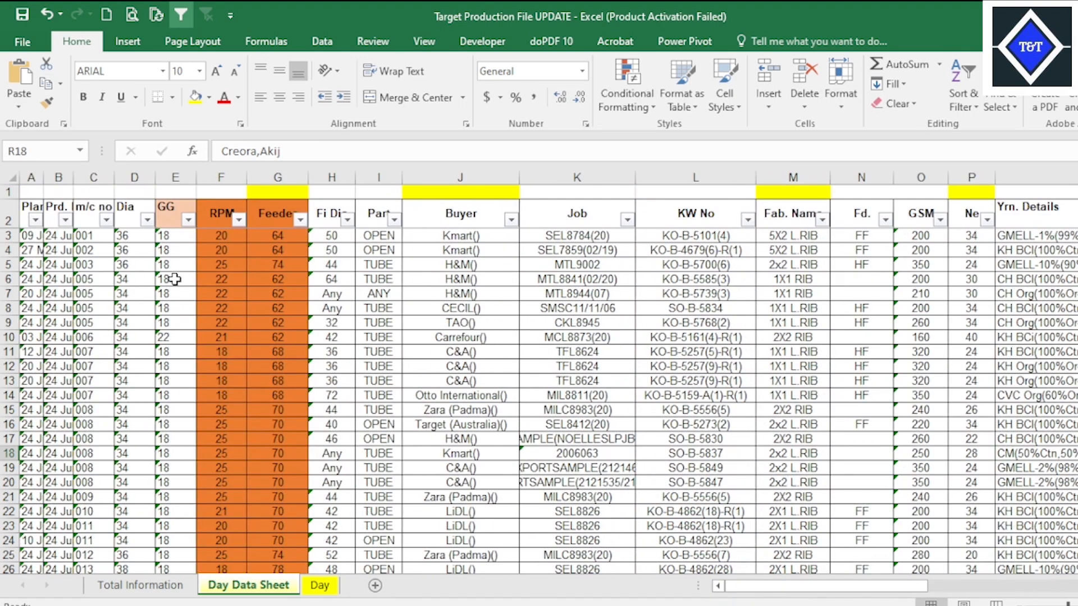
{"action": "left_click", "coordinate": [95, 280]}
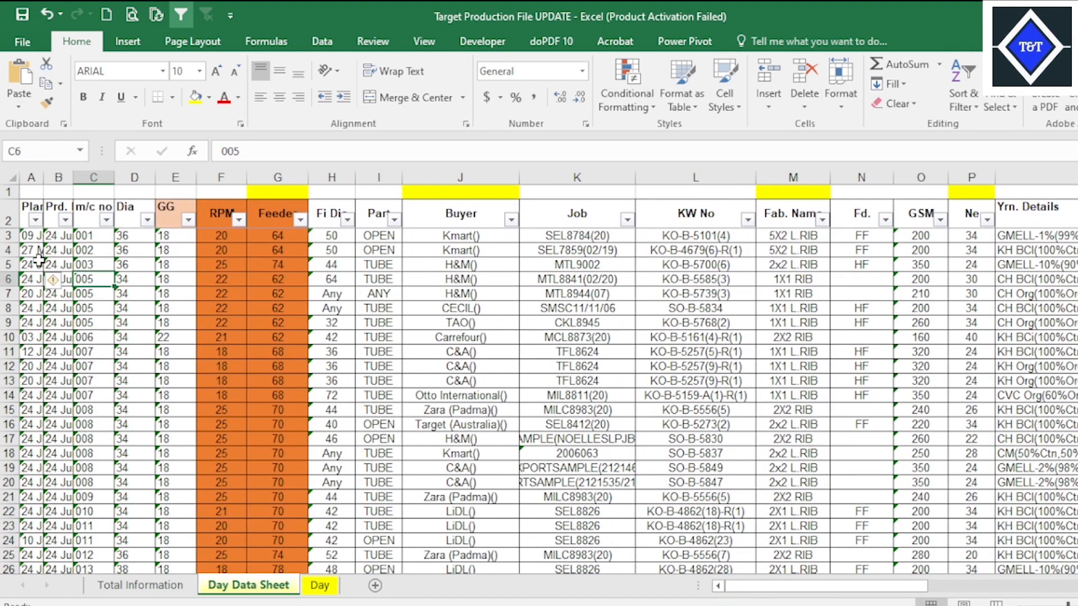
{"action": "left_click", "coordinate": [38, 259]}
{"action": "left_click", "coordinate": [87, 250]}
{"action": "left_click", "coordinate": [140, 235]}
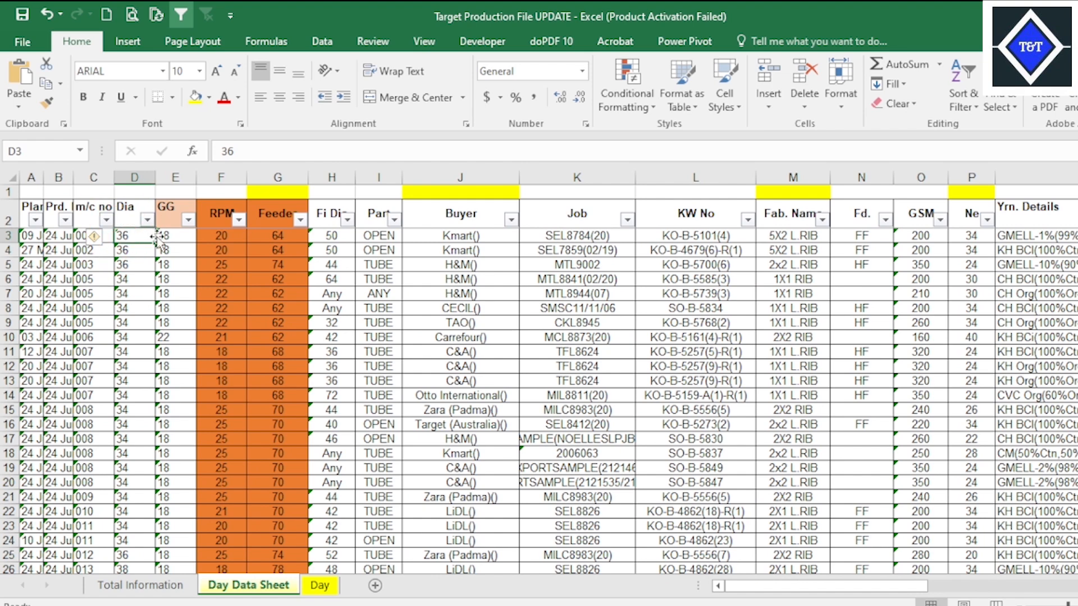
{"action": "left_click", "coordinate": [94, 237]}
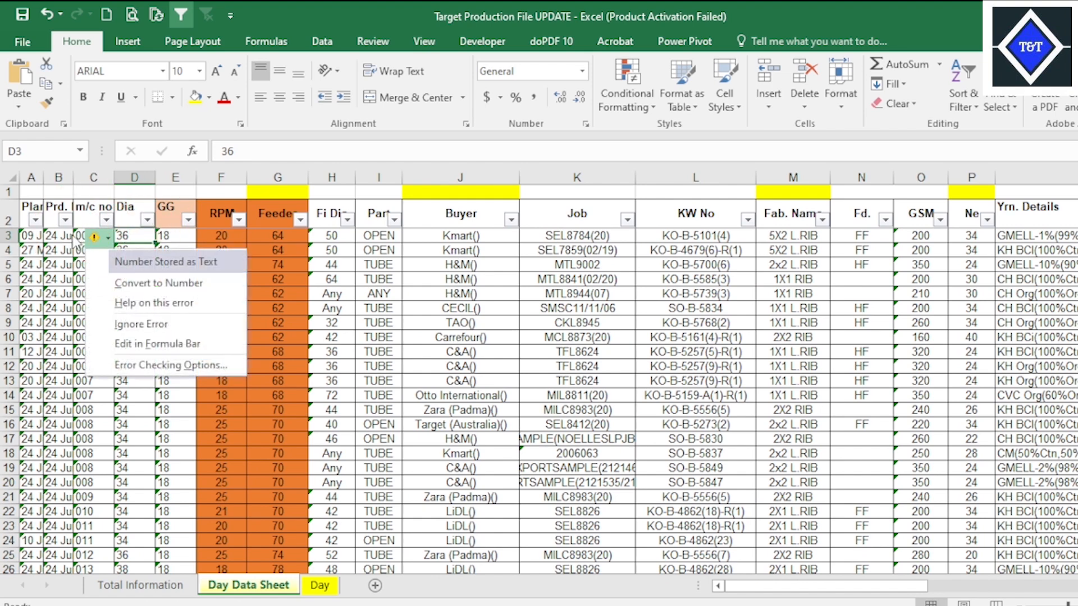
{"action": "left_click", "coordinate": [64, 236]}
{"action": "left_click_drag", "start_coordinate": [85, 221], "coordinate": [163, 210]}
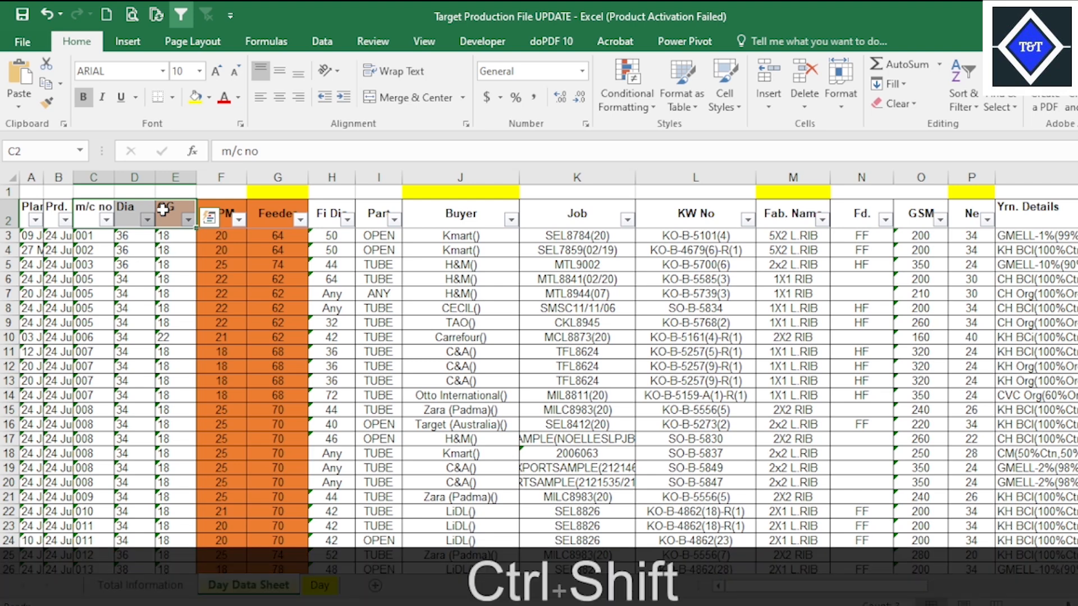
{"action": "left_click", "coordinate": [131, 263]}
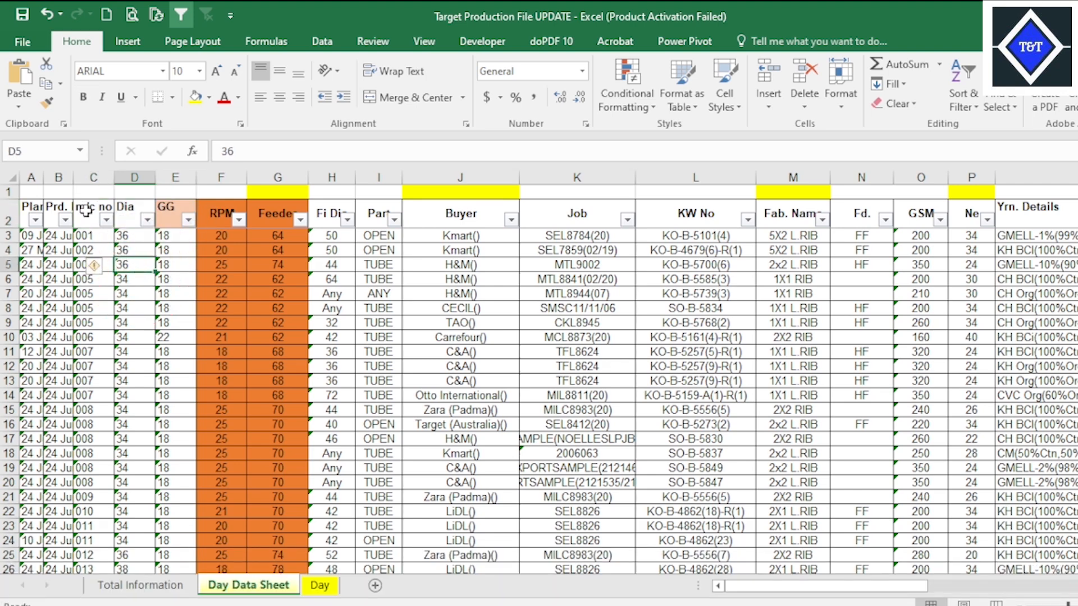
Copy the m/c no column from its header in C2 down to the last machine row.
{"action": "left_click", "coordinate": [85, 211]}
{"action": "key", "text": "ctrl+shift+Down"}
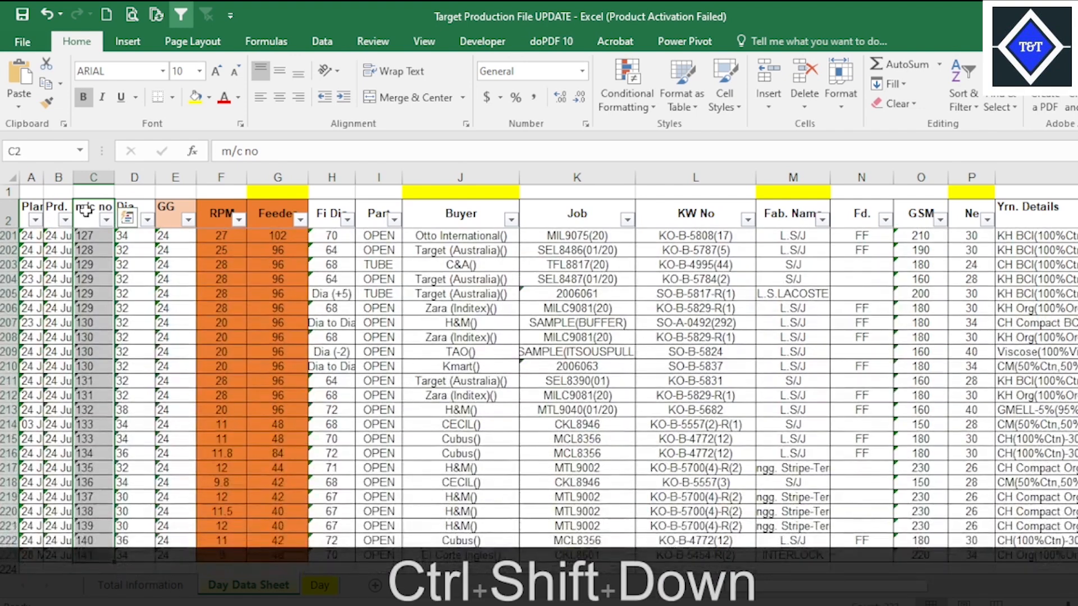
{"action": "key", "text": "ctrl+c"}
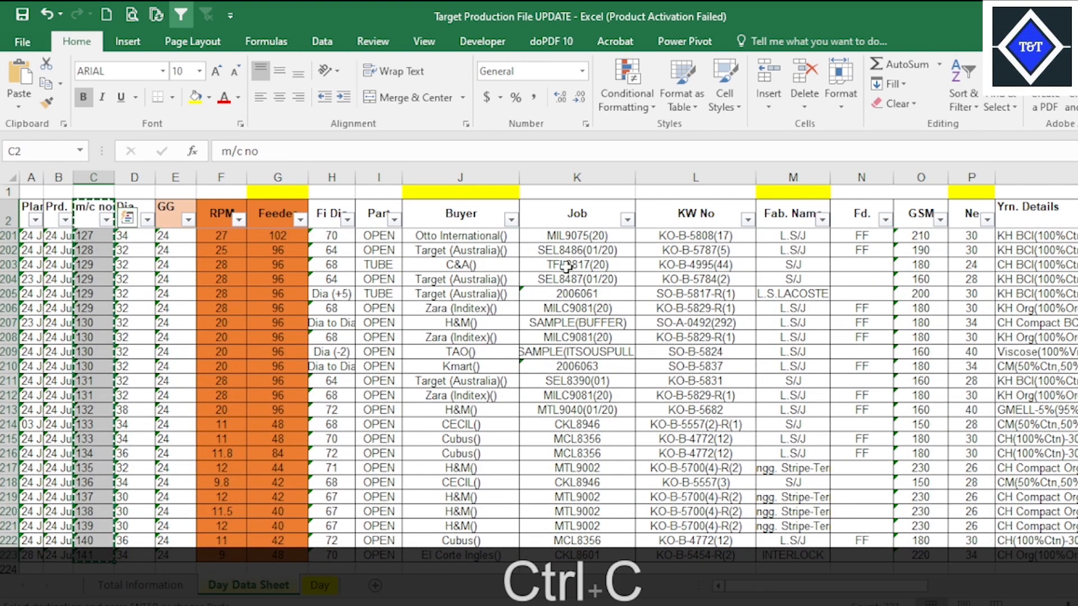
Switch to CLASS 25(1) and paste the copied m/c no column with its formatting into Day Data Sheet, starting at C2.
{"action": "mouse_move", "coordinate": [771, 601]}
{"action": "left_click", "coordinate": [812, 560]}
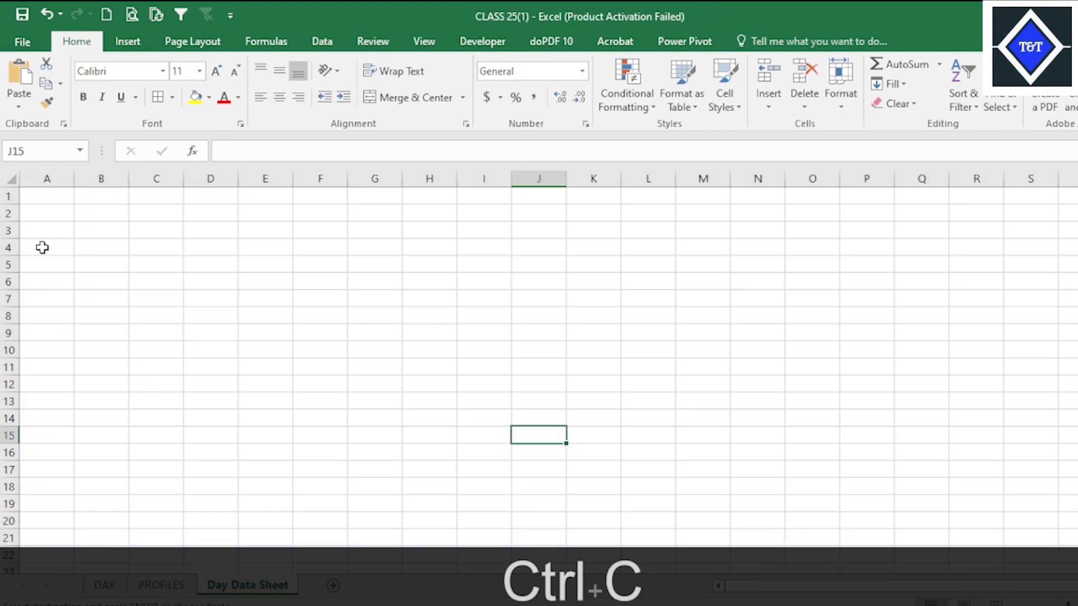
{"action": "left_click", "coordinate": [54, 211]}
{"action": "right_click", "coordinate": [54, 211]}
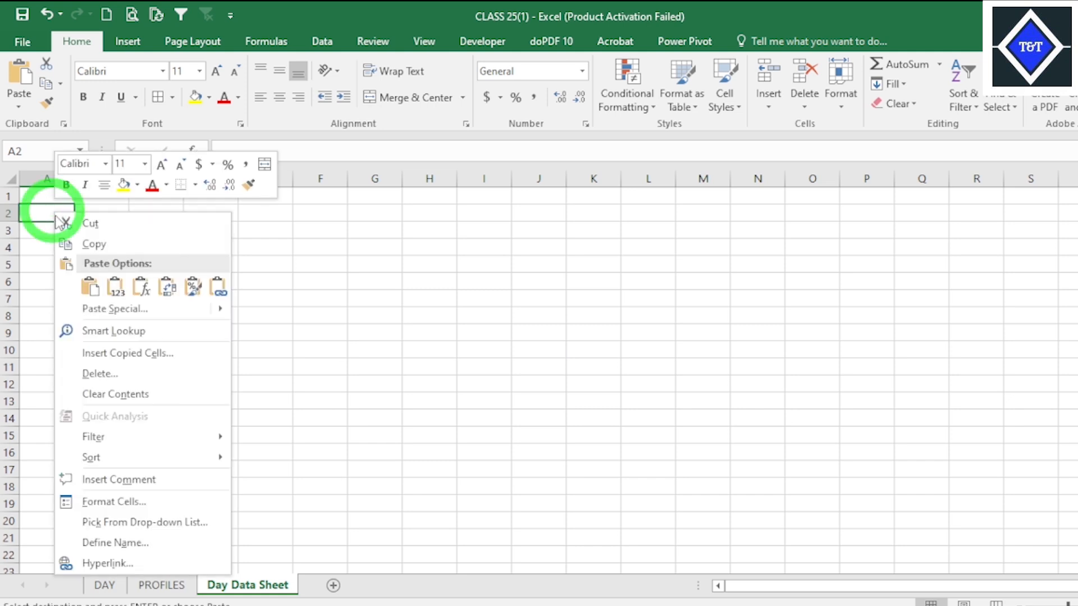
{"action": "left_click", "coordinate": [88, 286]}
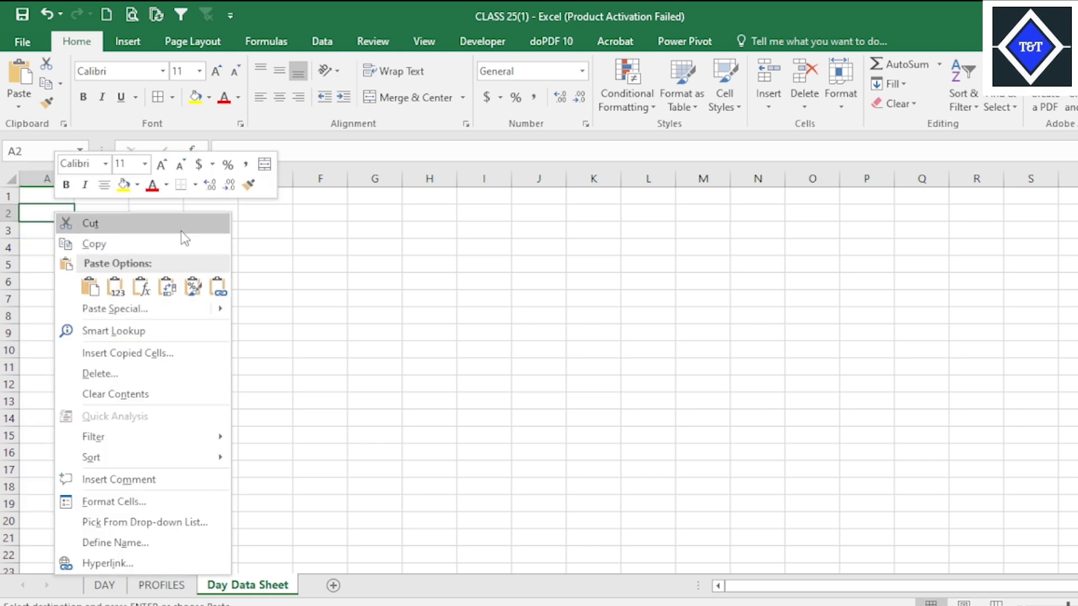
{"action": "left_click", "coordinate": [157, 211]}
{"action": "right_click", "coordinate": [154, 213]}
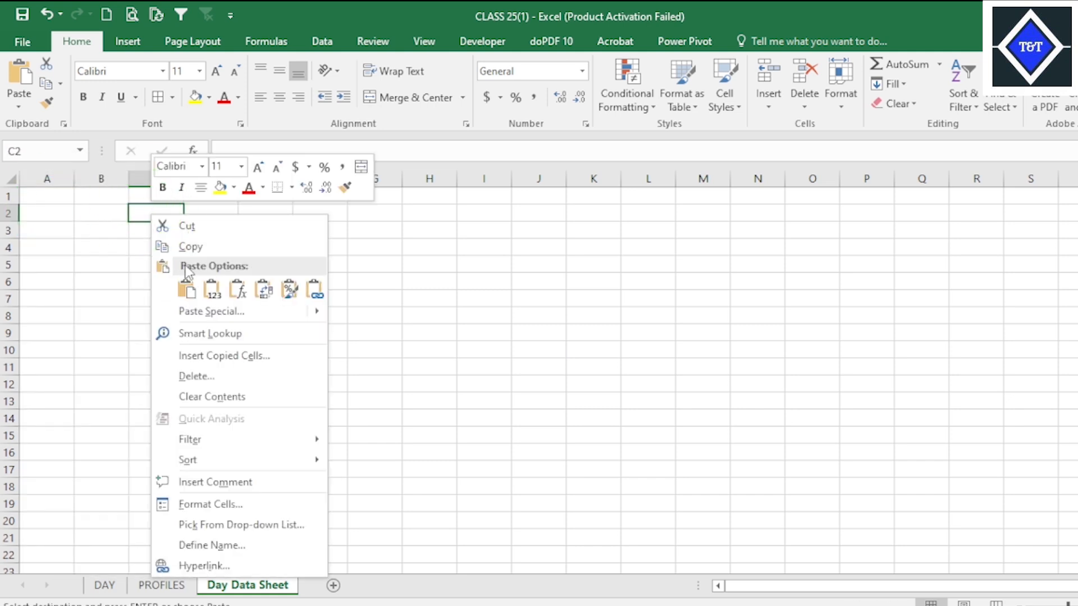
{"action": "left_click", "coordinate": [189, 289]}
Switch back to Target Production File UPDATE and check the dates in columns A and B of Day Data Sheet.
{"action": "mouse_move", "coordinate": [769, 605]}
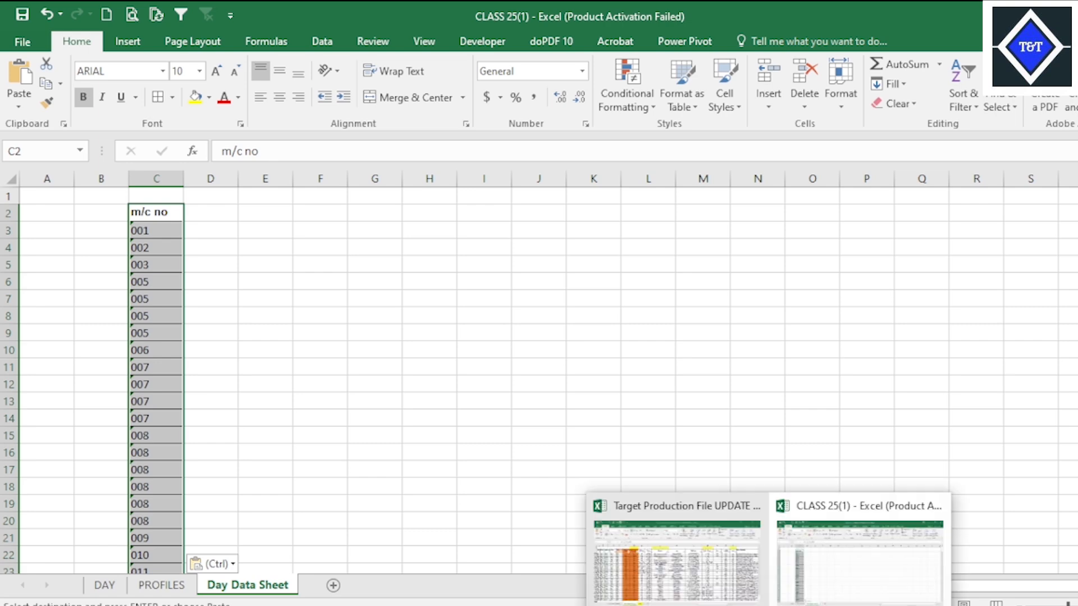
{"action": "left_click", "coordinate": [693, 572]}
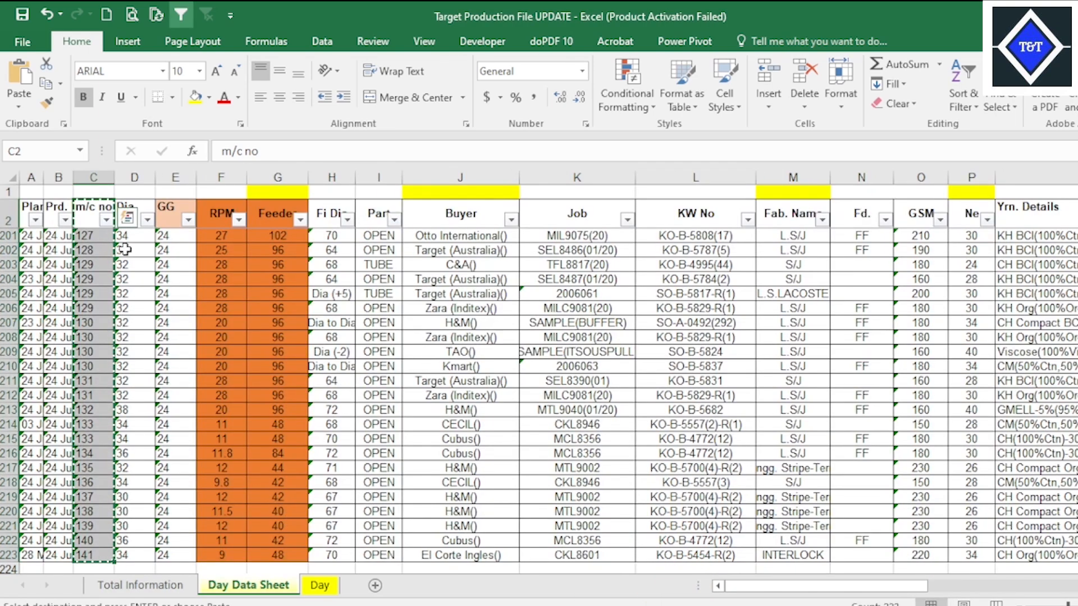
{"action": "left_click", "coordinate": [30, 250]}
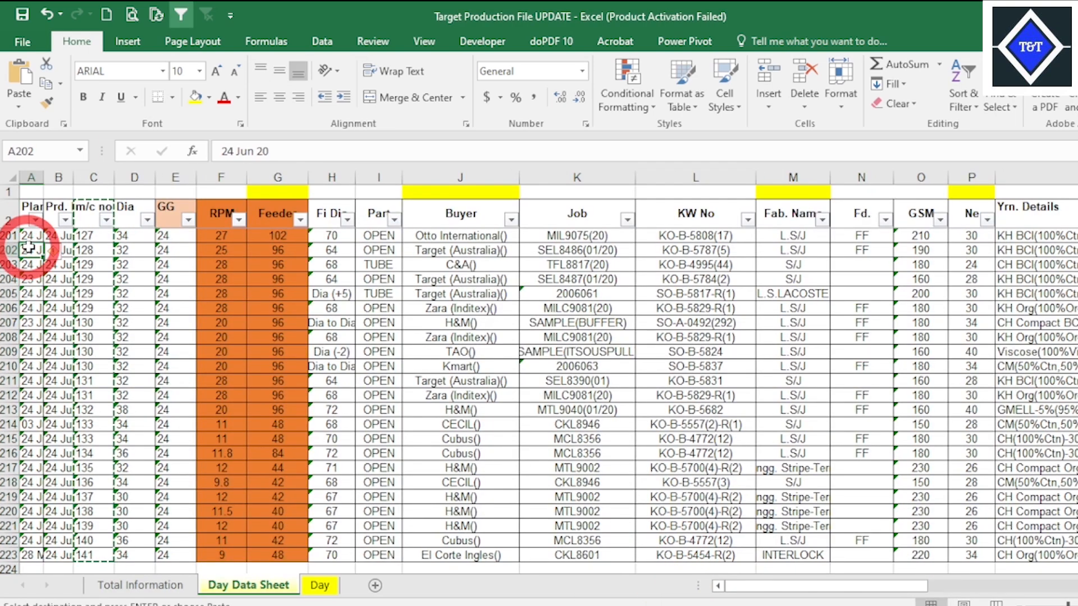
{"action": "left_click", "coordinate": [52, 203]}
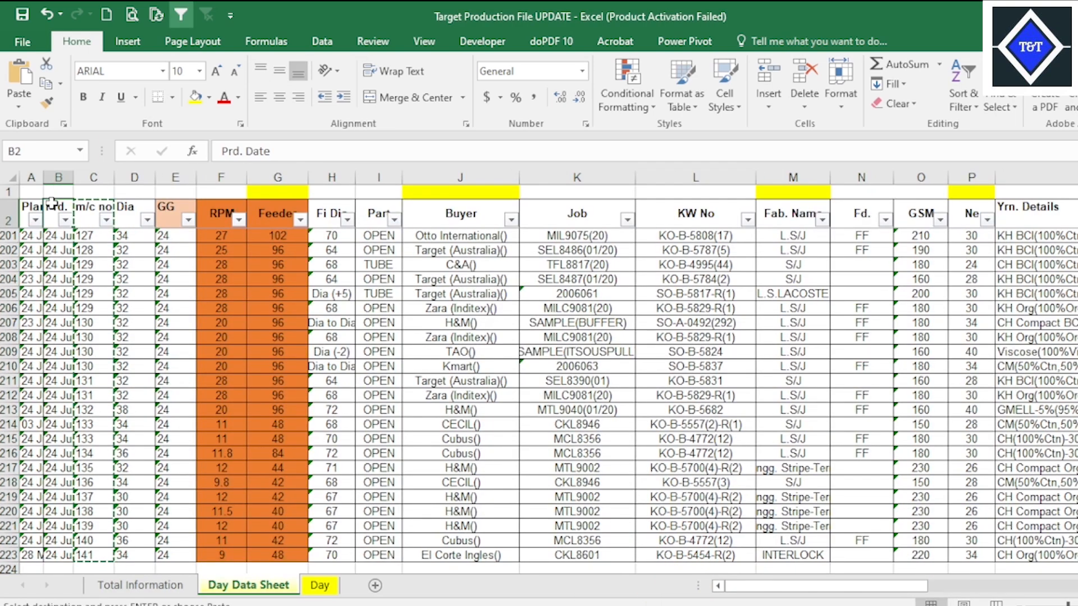
{"action": "left_click", "coordinate": [52, 264]}
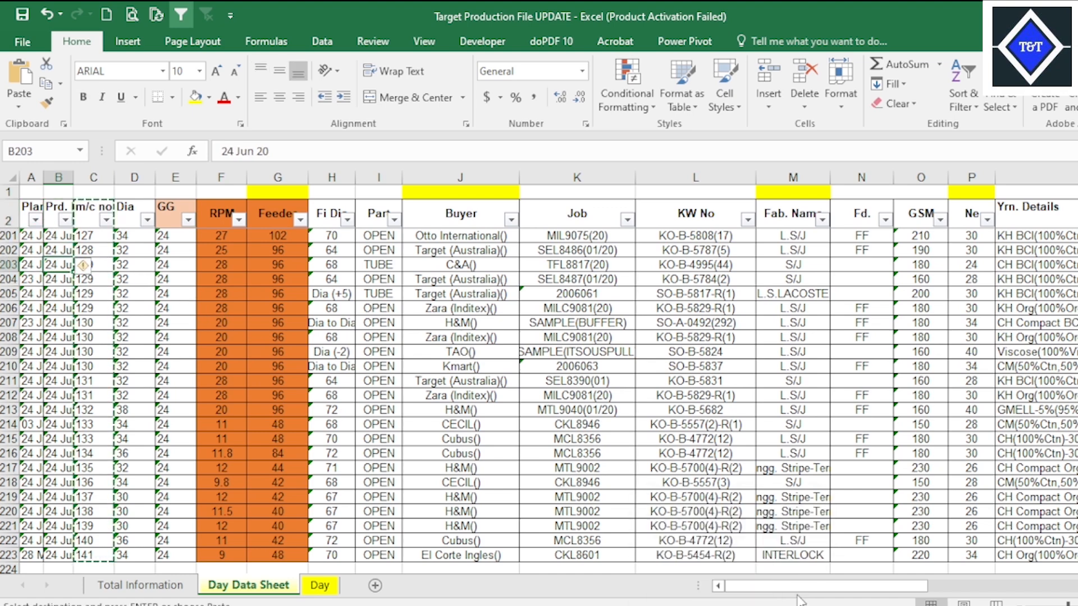
Switch to the CLASS 25(1) workbook, deselect the pasted m/c no column on Day Data Sheet and save the file.
{"action": "mouse_move", "coordinate": [769, 605]}
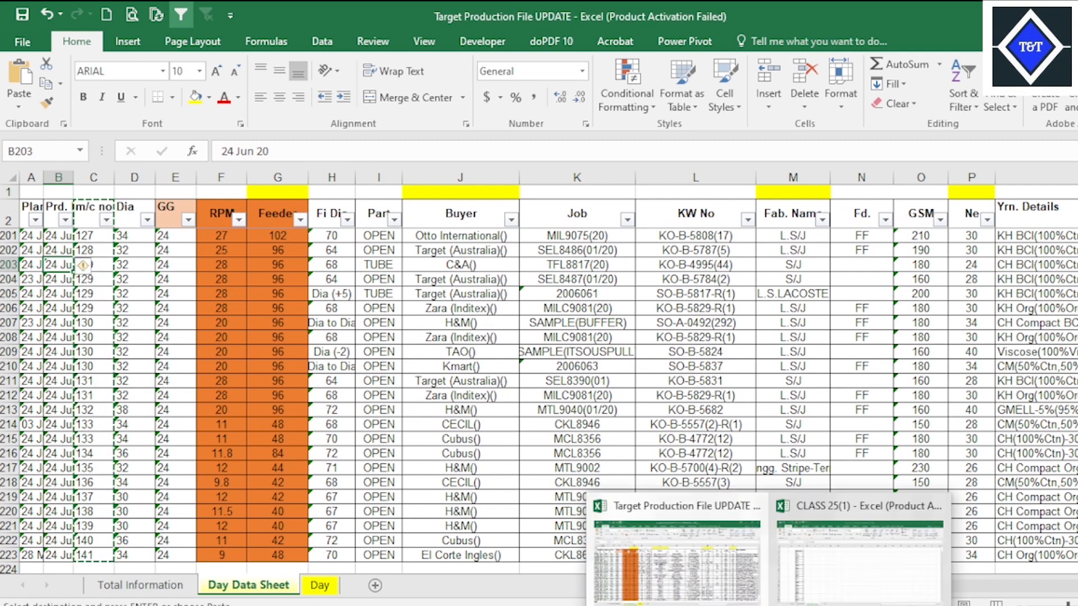
{"action": "left_click", "coordinate": [835, 595]}
{"action": "left_click", "coordinate": [300, 418]}
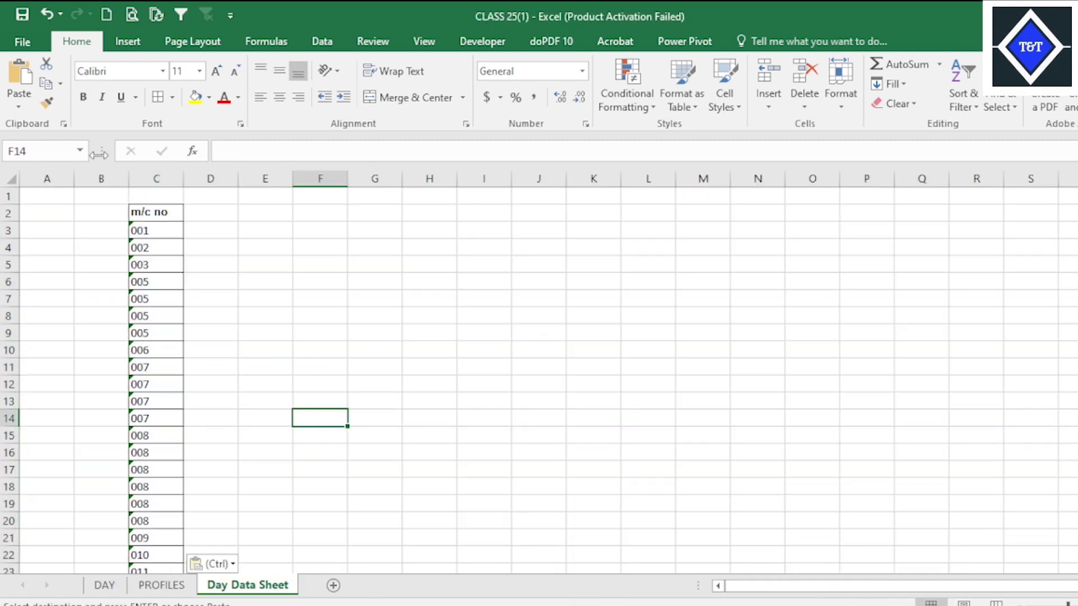
{"action": "left_click", "coordinate": [14, 12]}
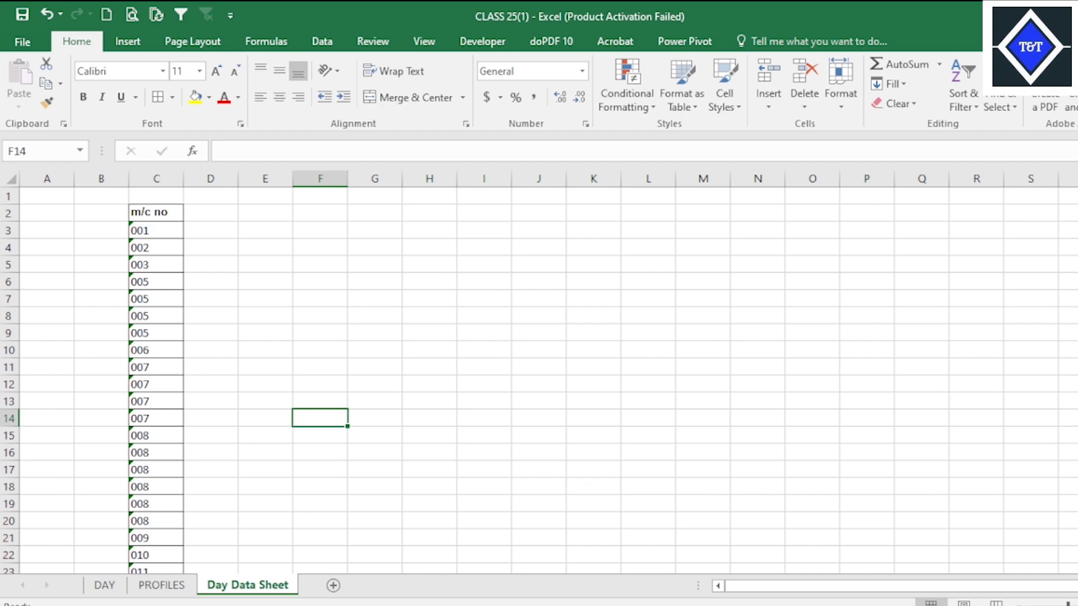
Switch to Target Production File UPDATE and copy the header row A2:AH2 of its Day Data Sheet.
{"action": "left_click", "coordinate": [724, 533]}
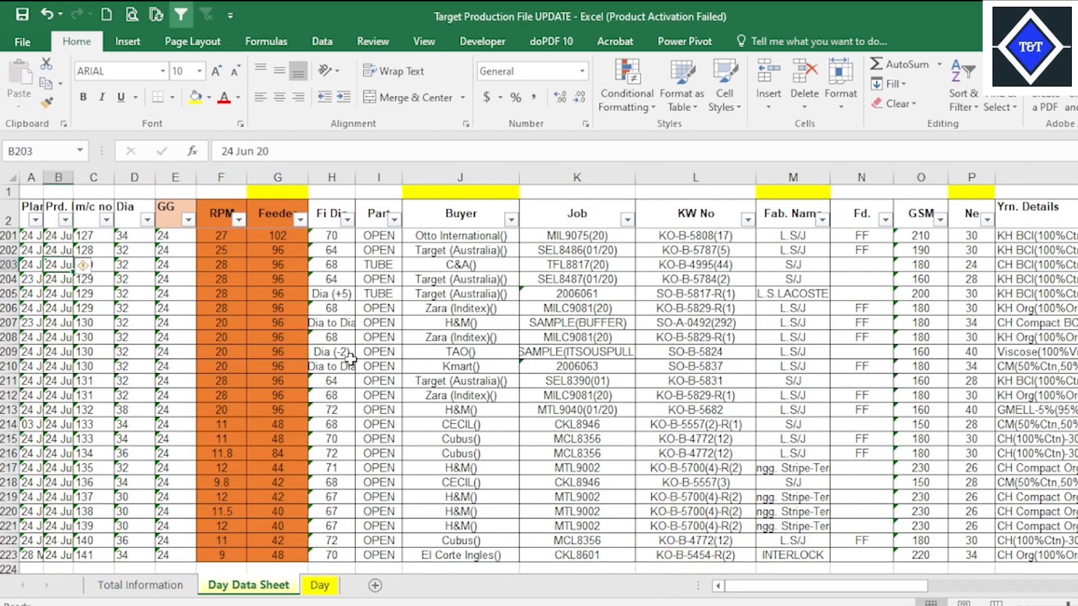
{"action": "left_click", "coordinate": [587, 303]}
{"action": "left_click_drag", "start_coordinate": [26, 201], "coordinate": [1001, 220]}
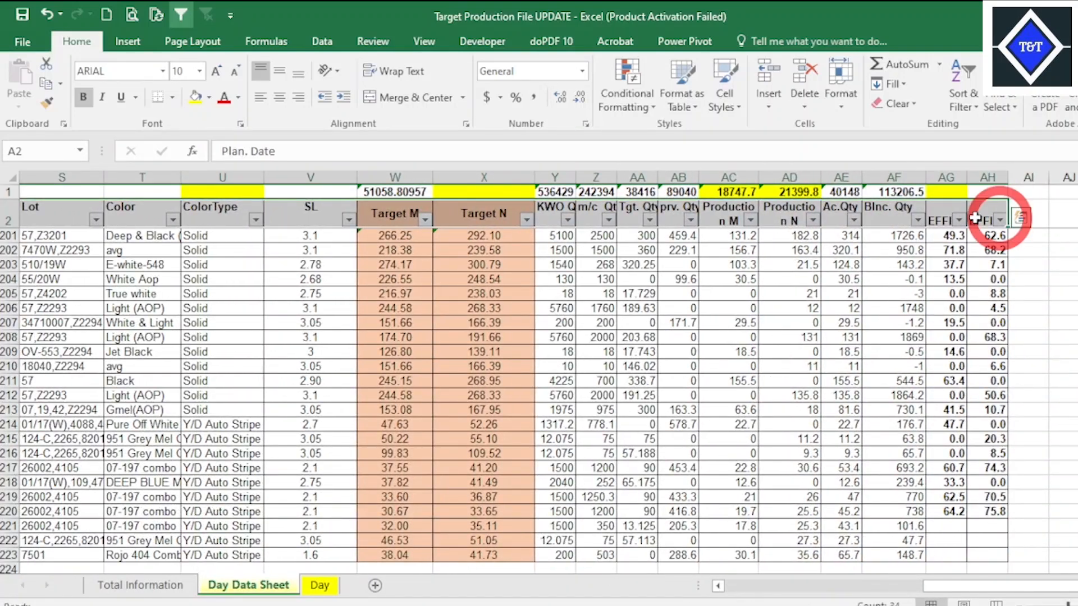
{"action": "right_click", "coordinate": [999, 220]}
{"action": "left_click", "coordinate": [1015, 251]}
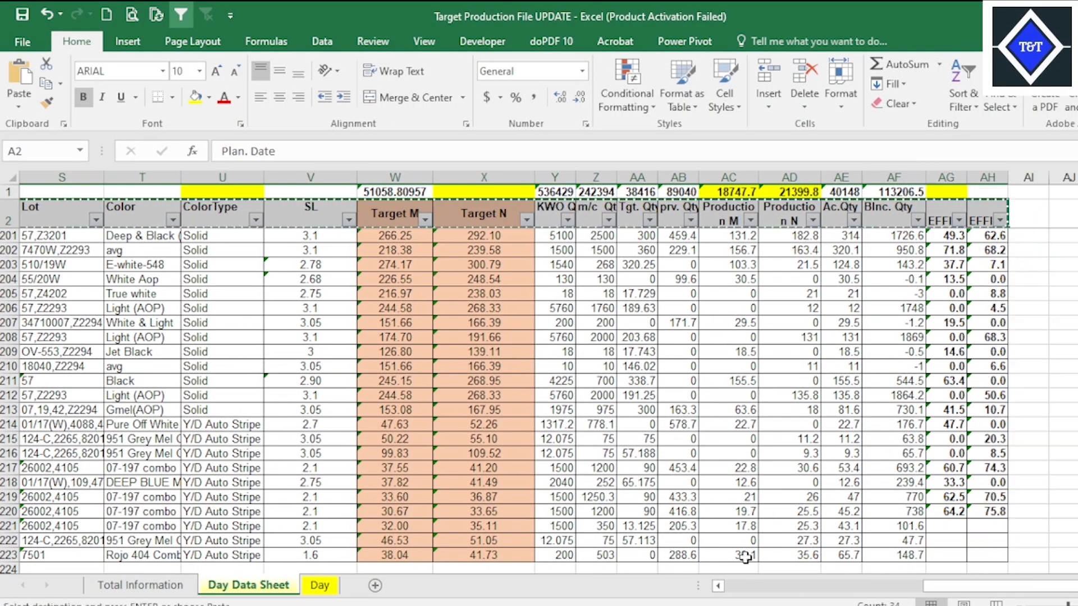
Switch to CLASS 25(1) and paste the copied header row with its formatting into Day Data Sheet, starting at A2.
{"action": "mouse_move", "coordinate": [746, 595]}
{"action": "left_click", "coordinate": [801, 569]}
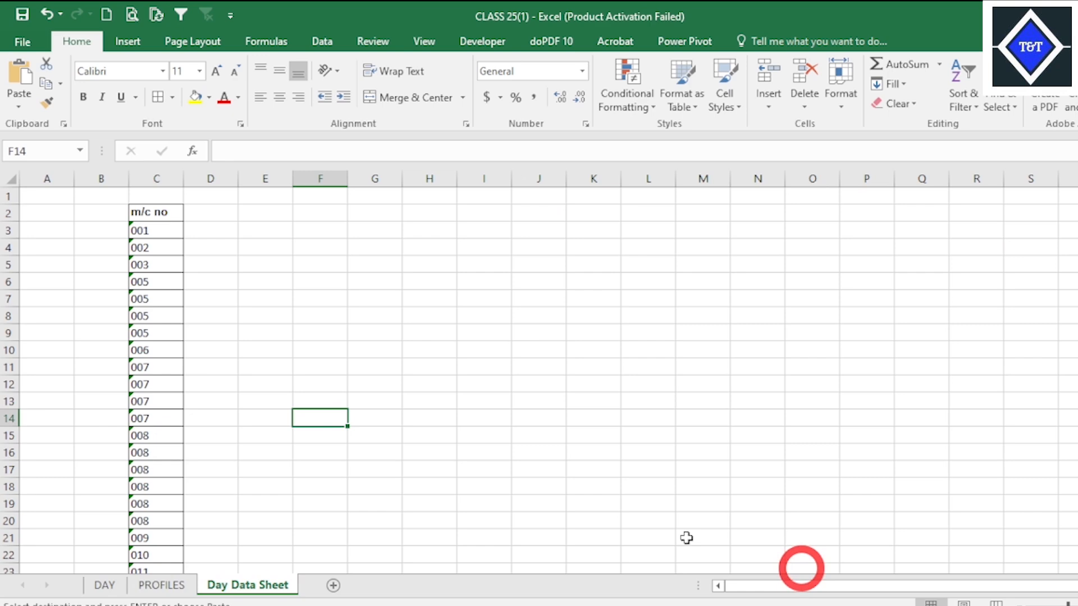
{"action": "right_click", "coordinate": [30, 213]}
{"action": "left_click", "coordinate": [66, 287]}
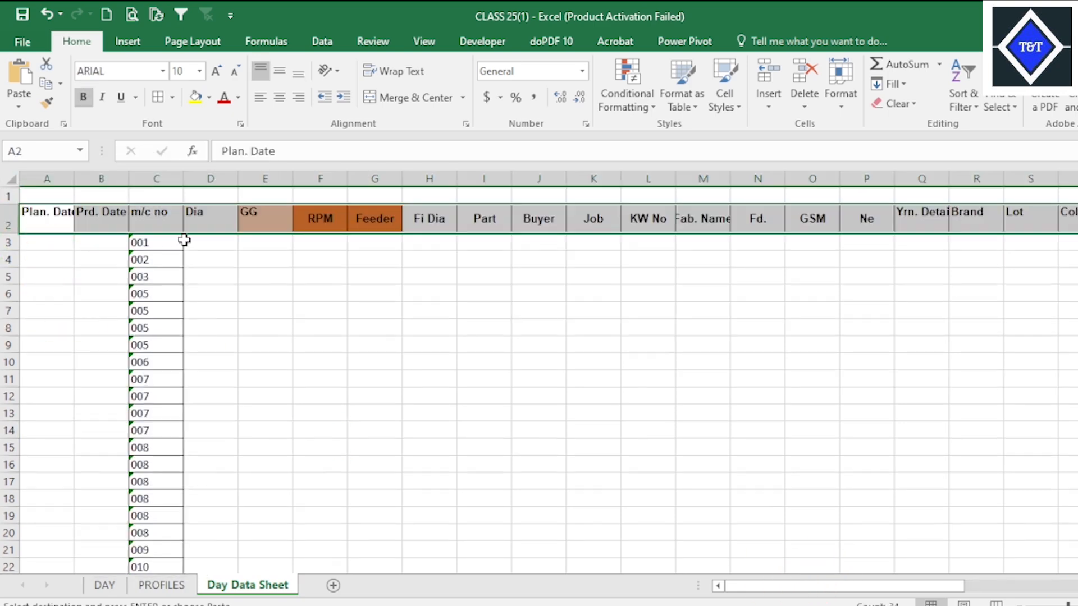
{"action": "left_click", "coordinate": [299, 343]}
Look back at the source headers in Target Production File UPDATE, then return to CLASS 25(1) and save the workbook.
{"action": "mouse_move", "coordinate": [769, 604]}
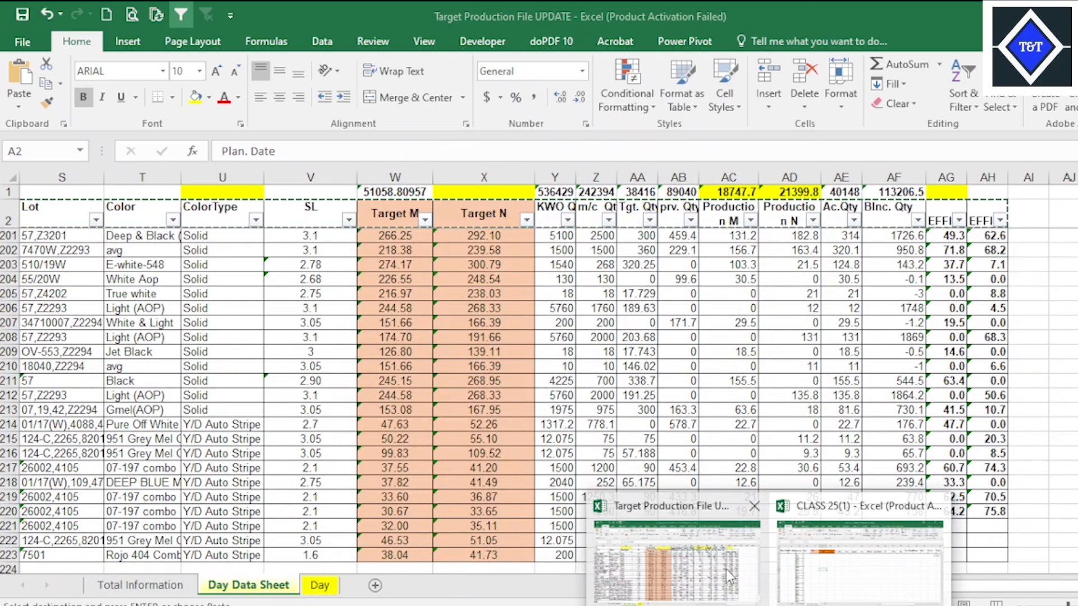
{"action": "left_click", "coordinate": [725, 569]}
{"action": "mouse_move", "coordinate": [769, 604]}
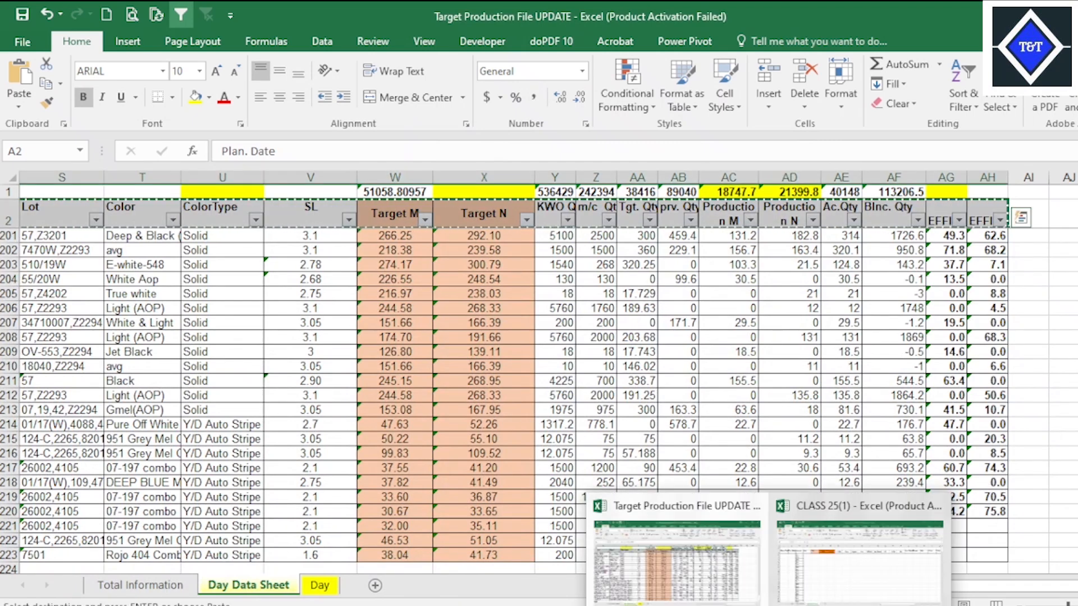
{"action": "left_click", "coordinate": [879, 561]}
{"action": "left_click", "coordinate": [490, 357]}
{"action": "left_click", "coordinate": [257, 344]}
{"action": "left_click", "coordinate": [568, 264]}
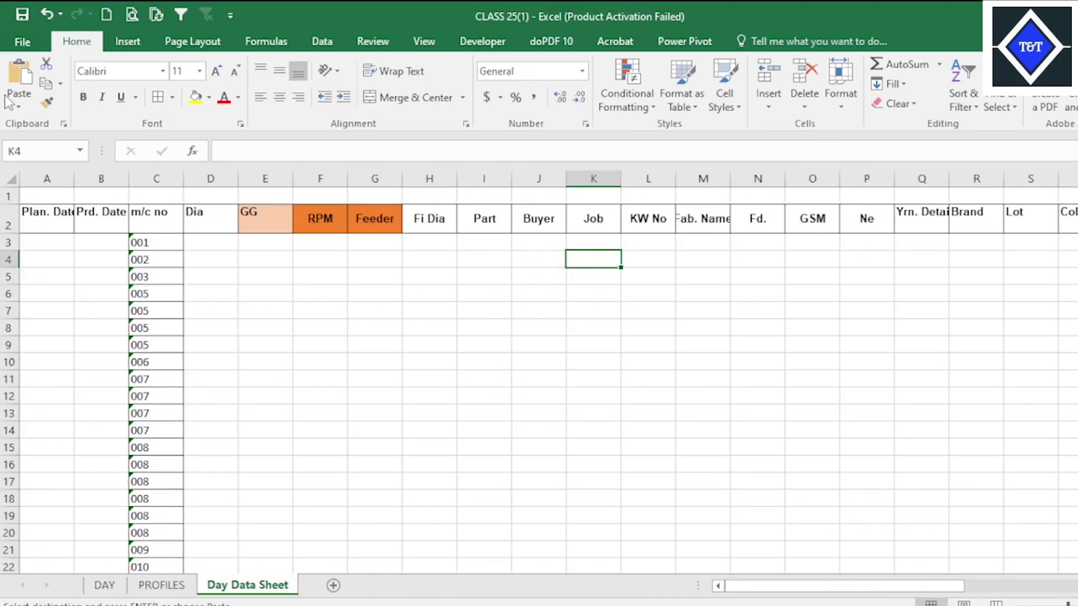
{"action": "left_click", "coordinate": [21, 17]}
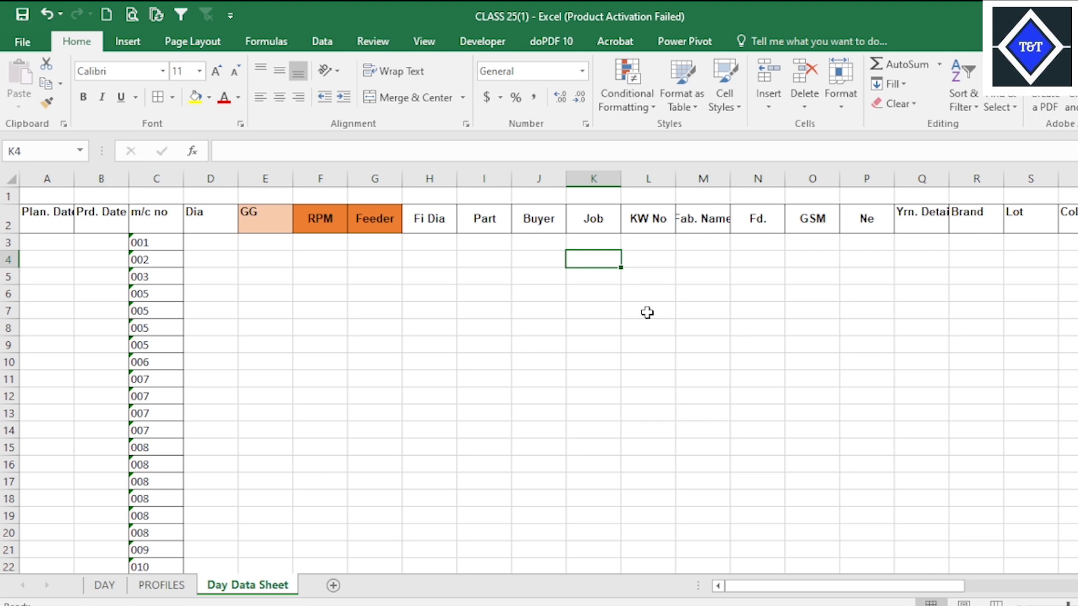
Center the m/c no column and the Dia and GG headers in D2:E2 both horizontally and vertically.
{"action": "left_click", "coordinate": [151, 174]}
{"action": "left_click", "coordinate": [279, 96]}
{"action": "left_click", "coordinate": [279, 71]}
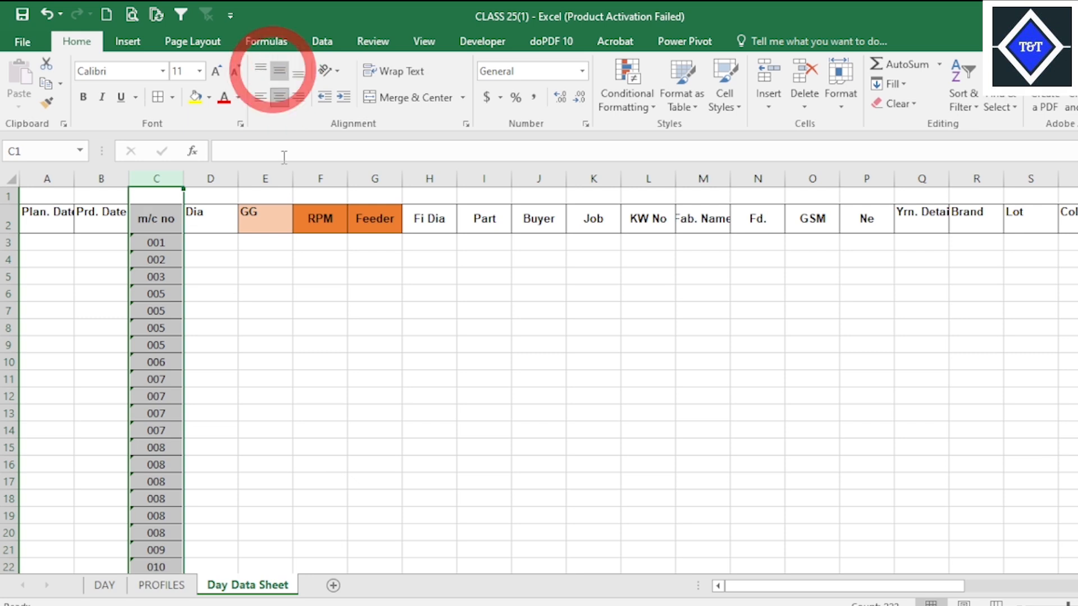
{"action": "left_click_drag", "start_coordinate": [212, 221], "coordinate": [260, 222]}
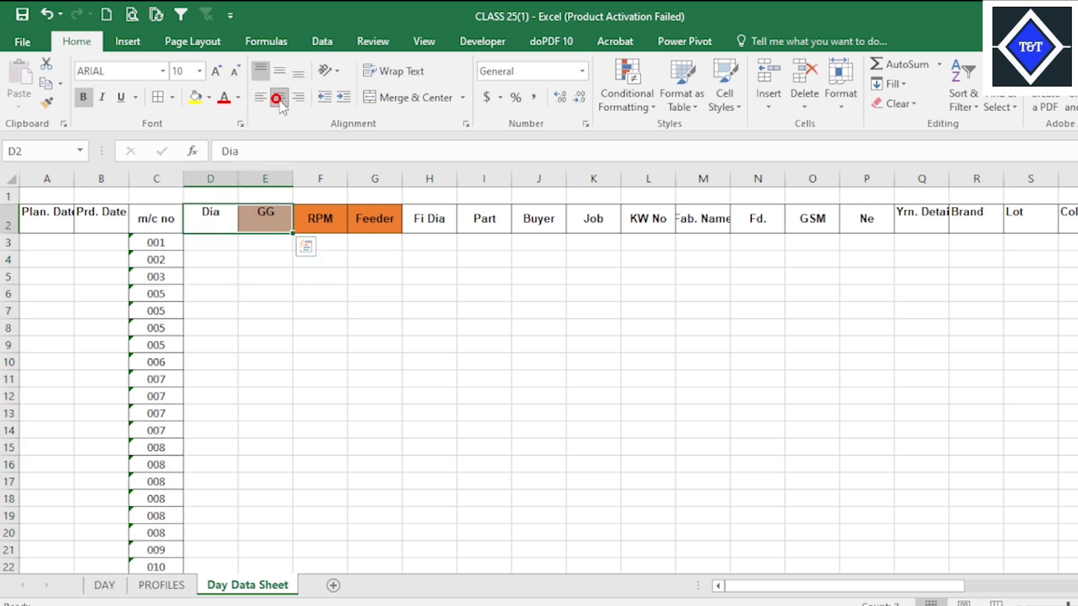
{"action": "left_click", "coordinate": [279, 70]}
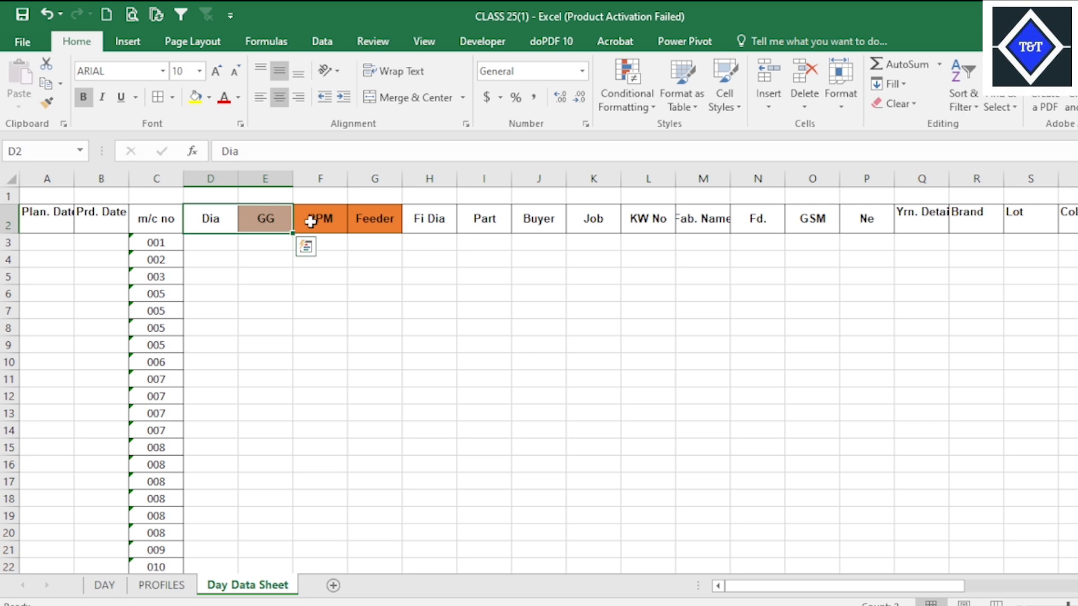
Examine the Dia, GG, RPM and Feeder headers and the empty rows beneath them beside the m/c no column.
{"action": "left_click", "coordinate": [364, 218]}
{"action": "left_click", "coordinate": [317, 219]}
{"action": "left_click", "coordinate": [368, 218]}
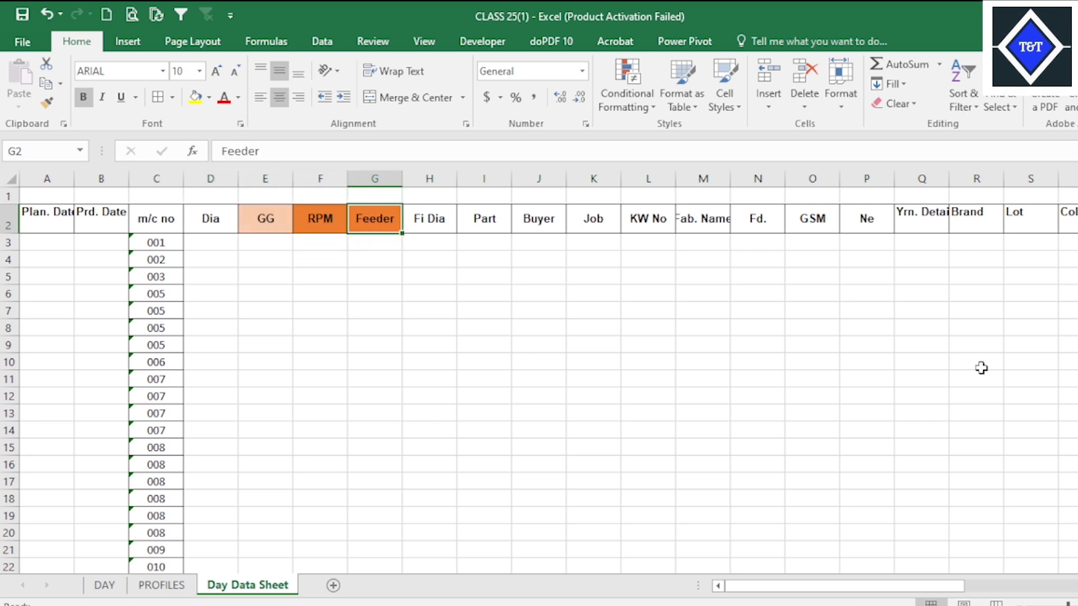
{"action": "left_click", "coordinate": [963, 400]}
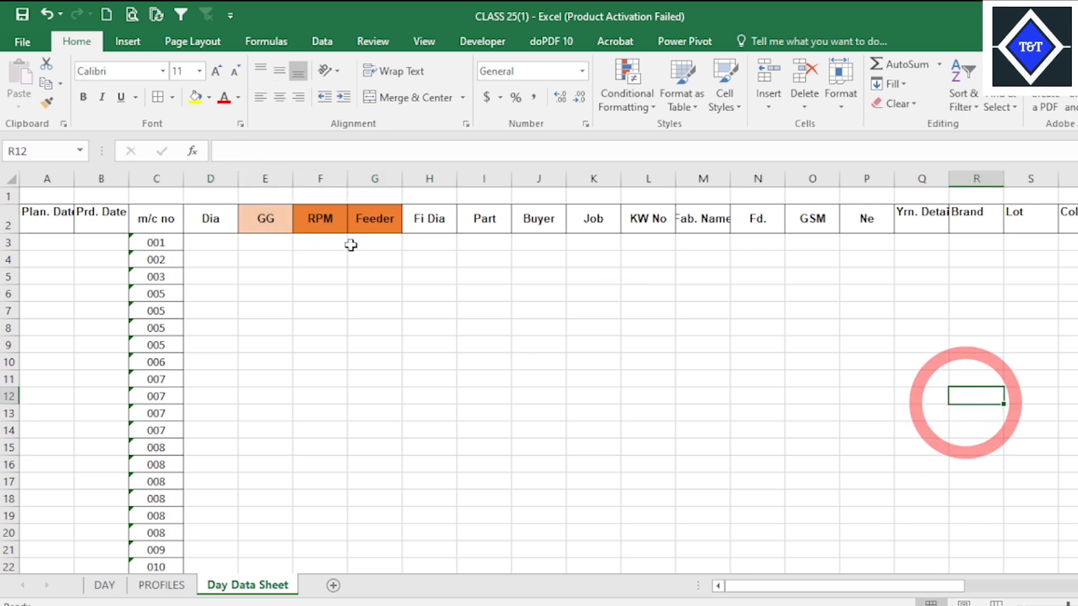
{"action": "left_click", "coordinate": [288, 223]}
{"action": "left_click", "coordinate": [220, 227]}
{"action": "scroll", "coordinate": [231, 366], "scroll_direction": "down", "scroll_amount": 20}
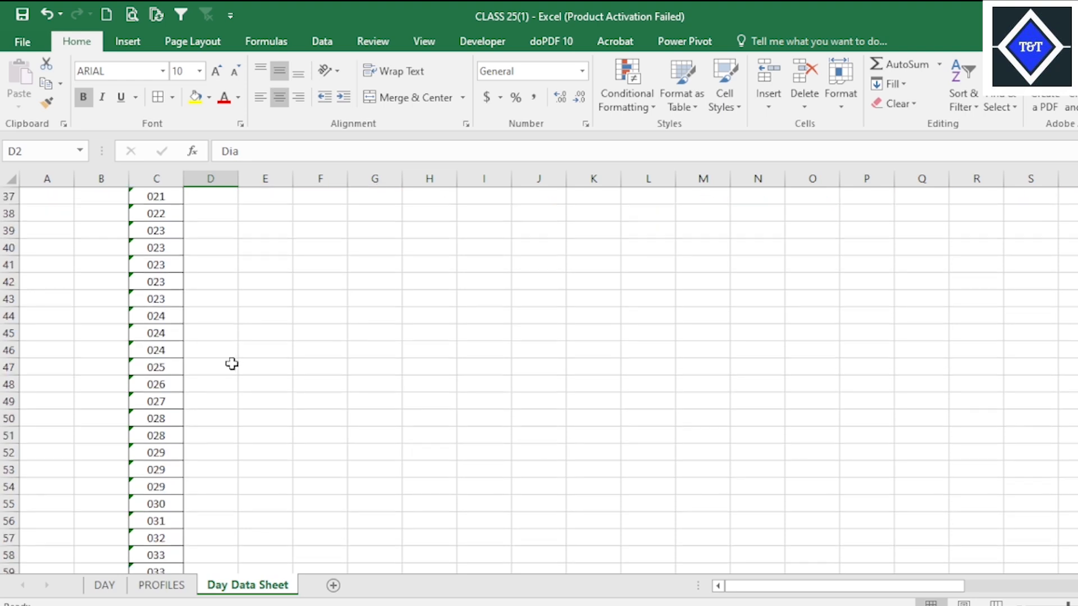
{"action": "scroll", "coordinate": [231, 396], "scroll_direction": "up", "scroll_amount": 20}
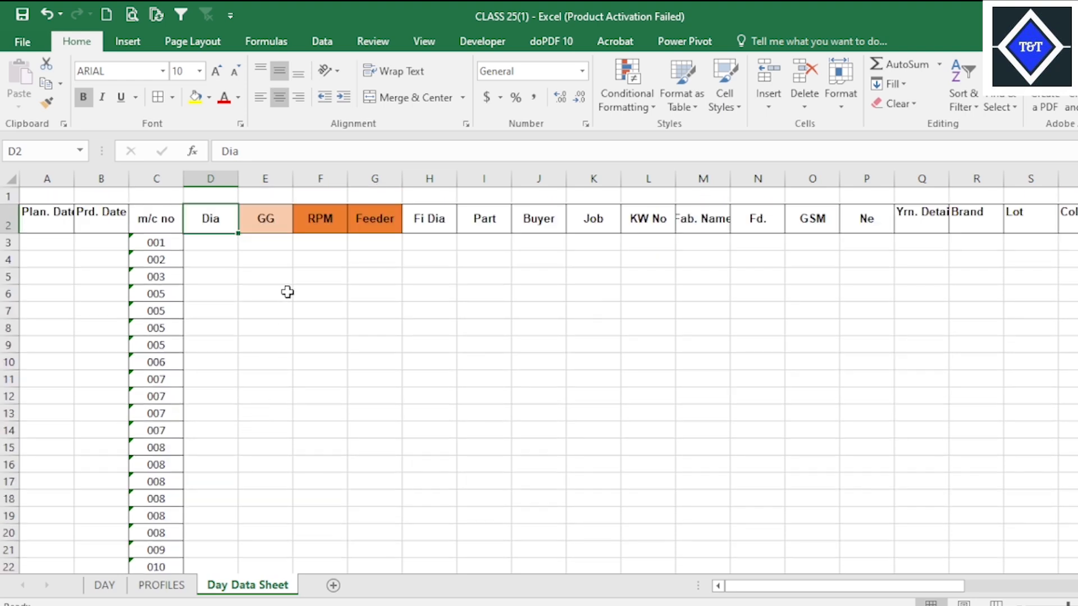
{"action": "left_click", "coordinate": [373, 221]}
{"action": "mouse_move", "coordinate": [732, 605]}
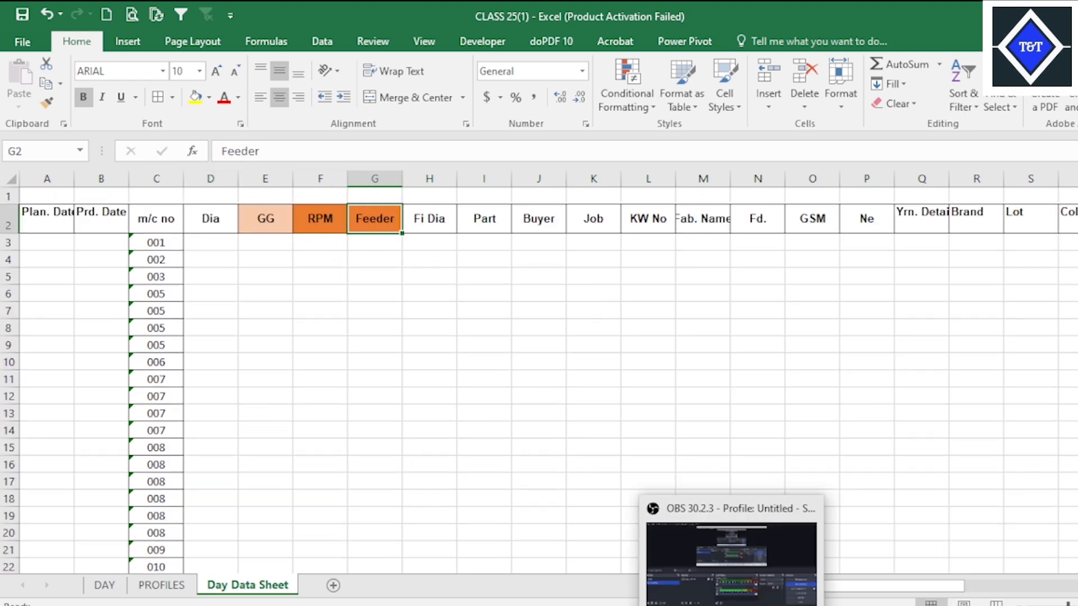
{"action": "left_click", "coordinate": [878, 380]}
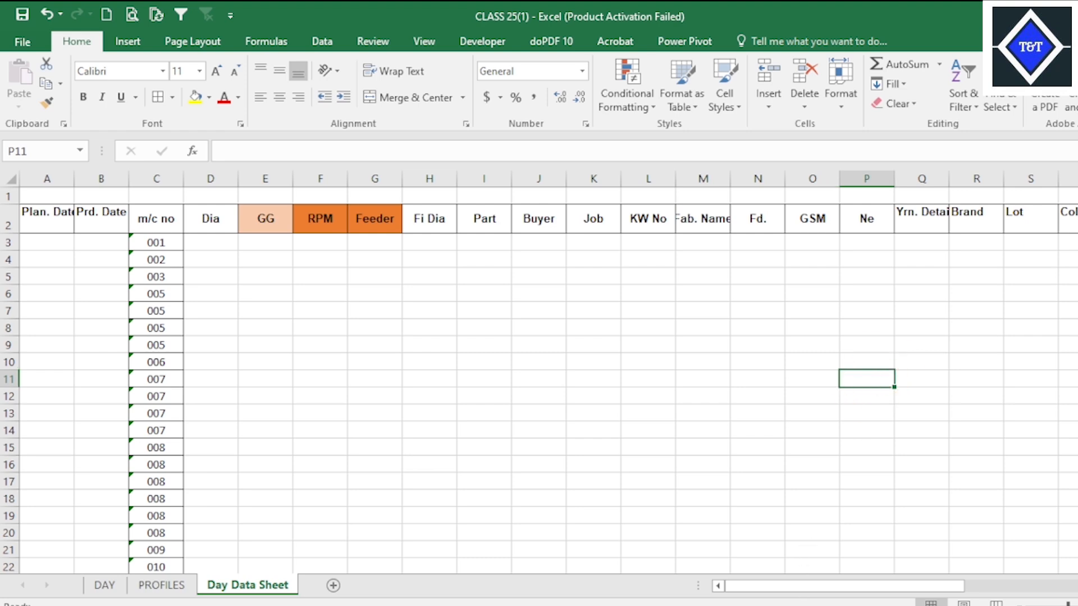
Switch to Target Production File UPDATE and examine the Feeder formula and the data columns from Fi Dia through SL on Day Data Sheet.
{"action": "mouse_move", "coordinate": [769, 605]}
{"action": "left_click", "coordinate": [697, 570]}
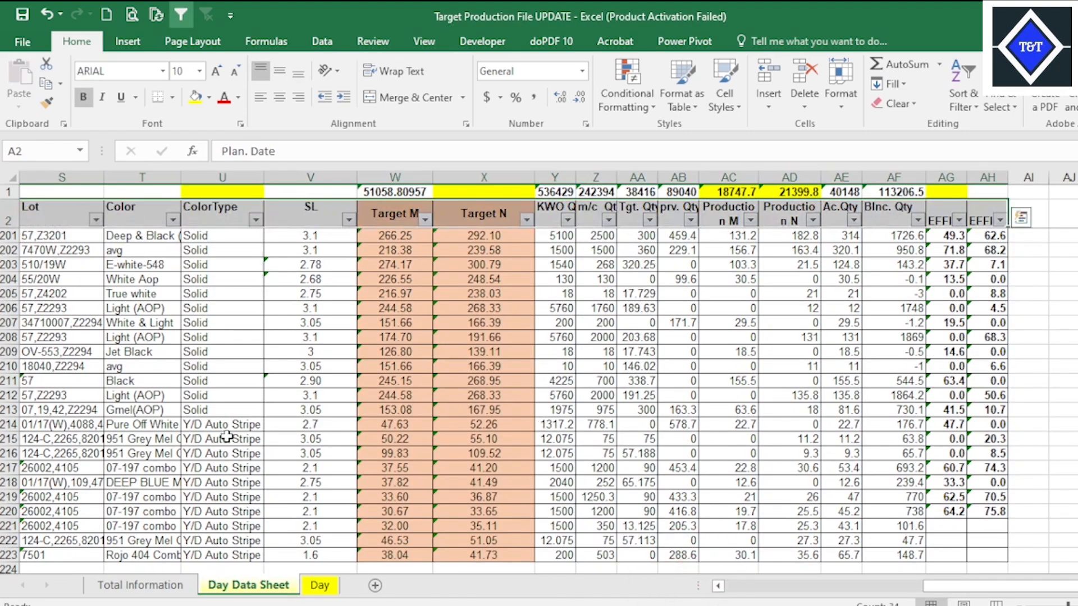
{"action": "left_click_drag", "start_coordinate": [953, 586], "coordinate": [744, 584]}
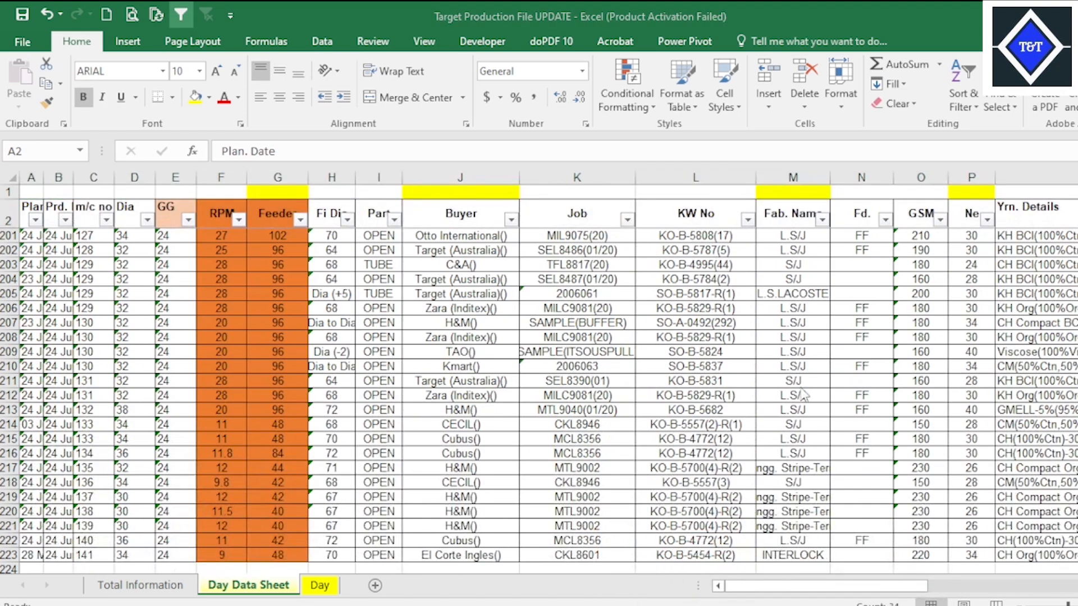
{"action": "left_click", "coordinate": [277, 511]}
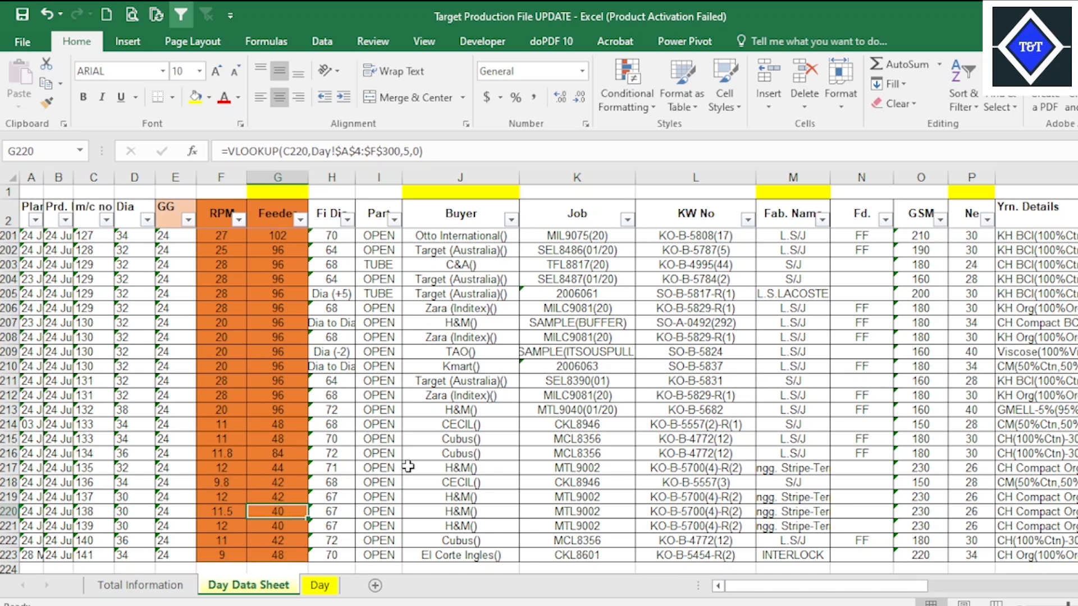
{"action": "left_click", "coordinate": [474, 353]}
{"action": "left_click", "coordinate": [373, 251]}
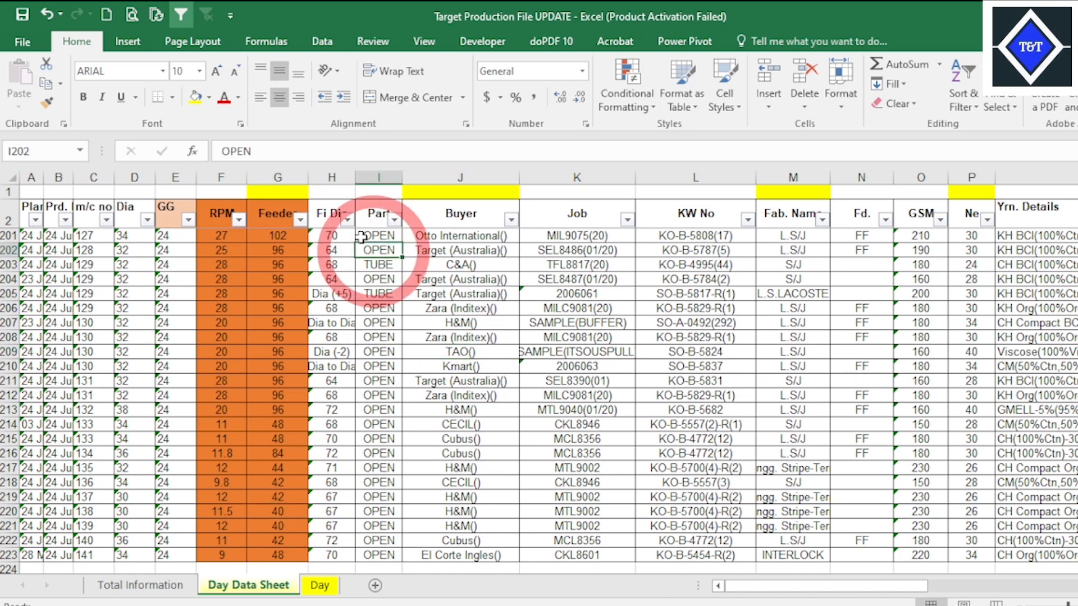
{"action": "left_click_drag", "start_coordinate": [334, 233], "coordinate": [777, 216]}
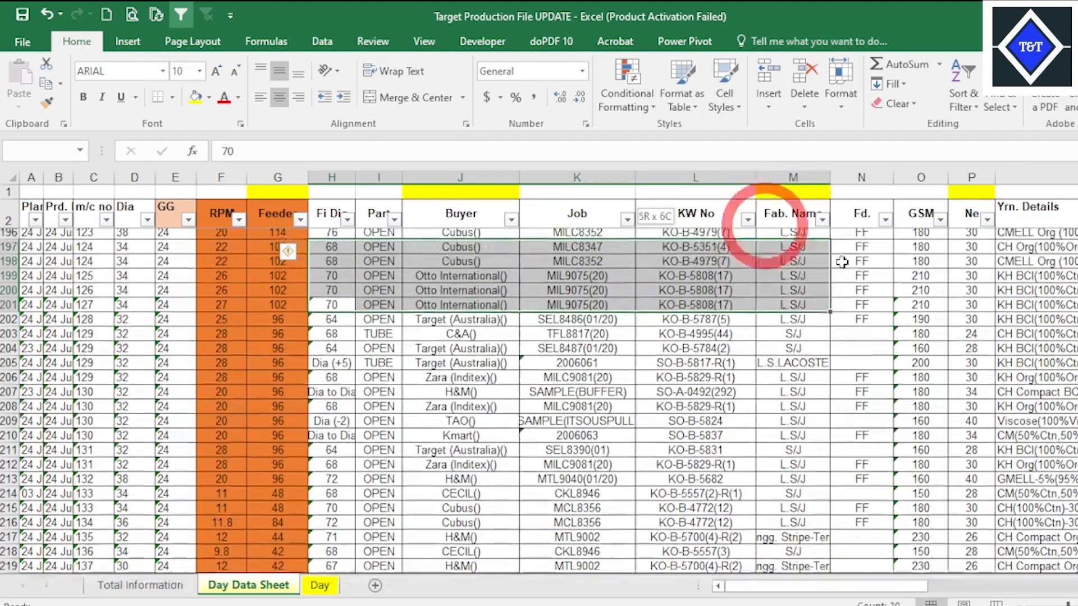
{"action": "left_click", "coordinate": [921, 265]}
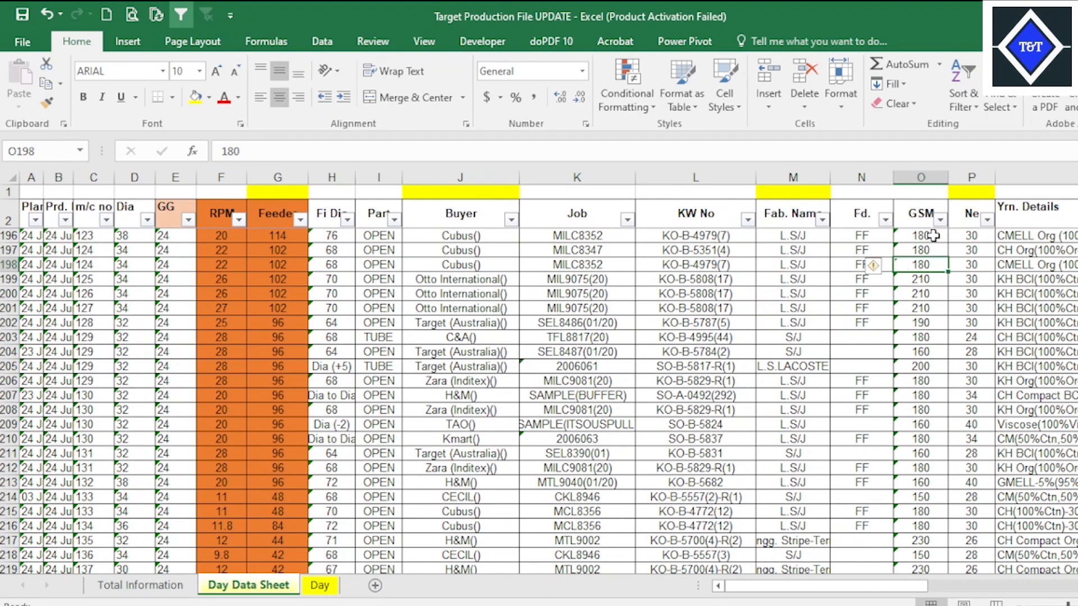
{"action": "left_click", "coordinate": [975, 247]}
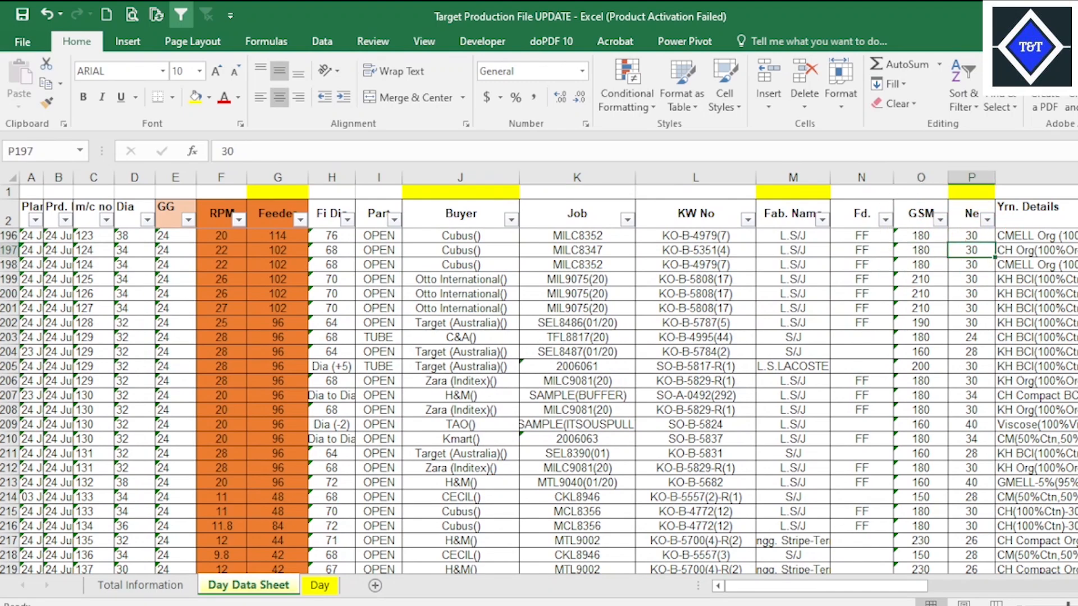
{"action": "scroll", "coordinate": [548, 381], "scroll_direction": "right", "scroll_amount": 6}
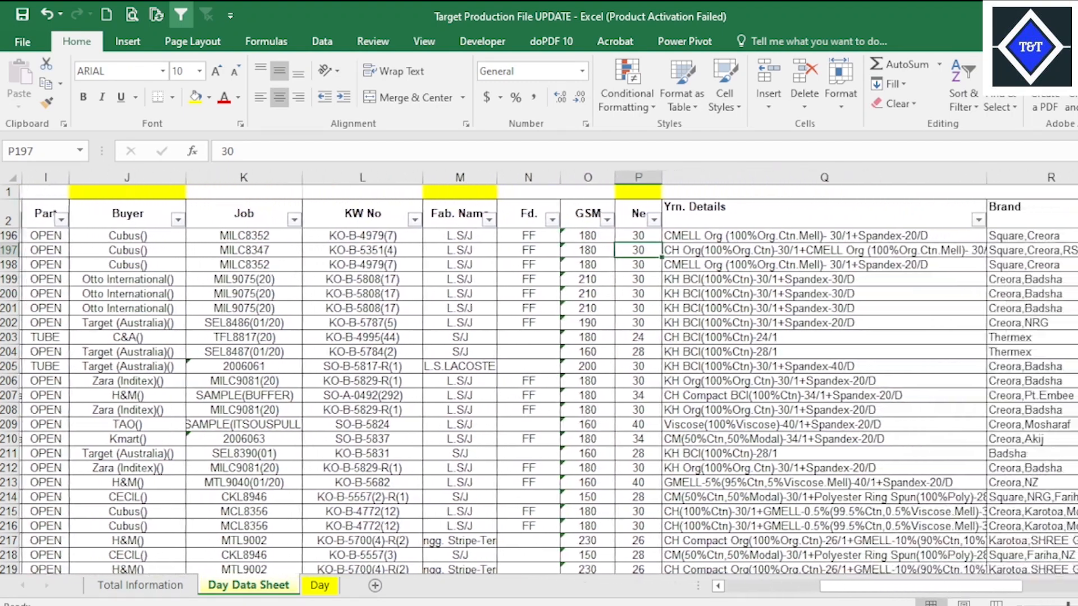
{"action": "scroll", "coordinate": [548, 373], "scroll_direction": "right", "scroll_amount": 3}
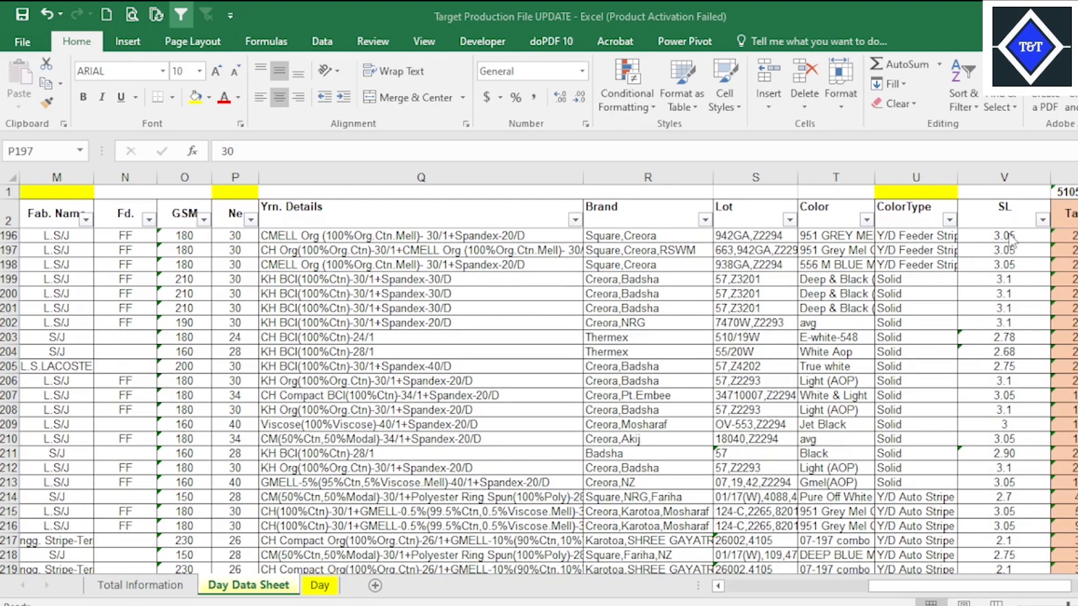
Copy the Fi Dia through SL data block in H196:V223 of Day Data Sheet.
{"action": "left_click", "coordinate": [1019, 238]}
{"action": "left_click_drag", "start_coordinate": [1019, 238], "coordinate": [319, 279]}
{"action": "key", "text": "ctrl+c"}
Switch to CLASS 25(1), paste the copied data block into Day Data Sheet starting at H3, and check its extent against the m/c no rows.
{"action": "mouse_move", "coordinate": [769, 604]}
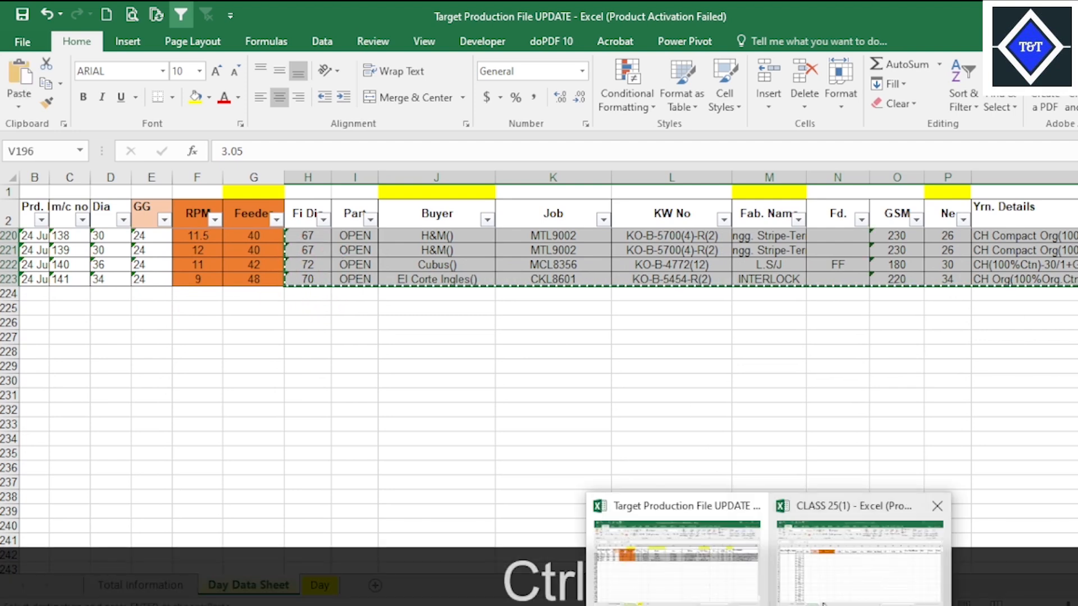
{"action": "left_click", "coordinate": [848, 578]}
{"action": "left_click", "coordinate": [432, 241]}
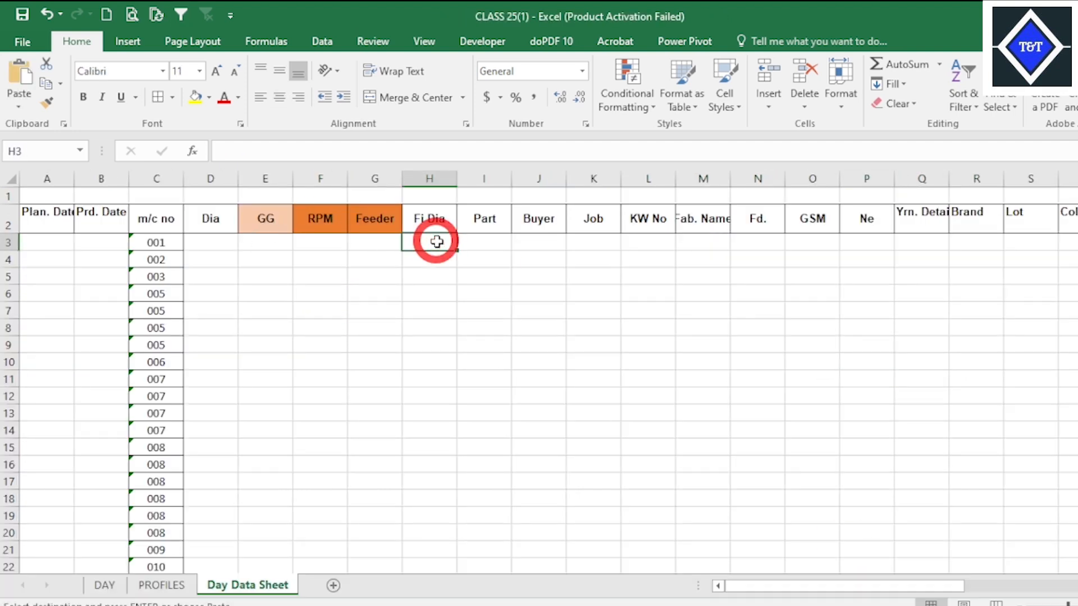
{"action": "right_click", "coordinate": [433, 242]}
{"action": "left_click", "coordinate": [479, 322]}
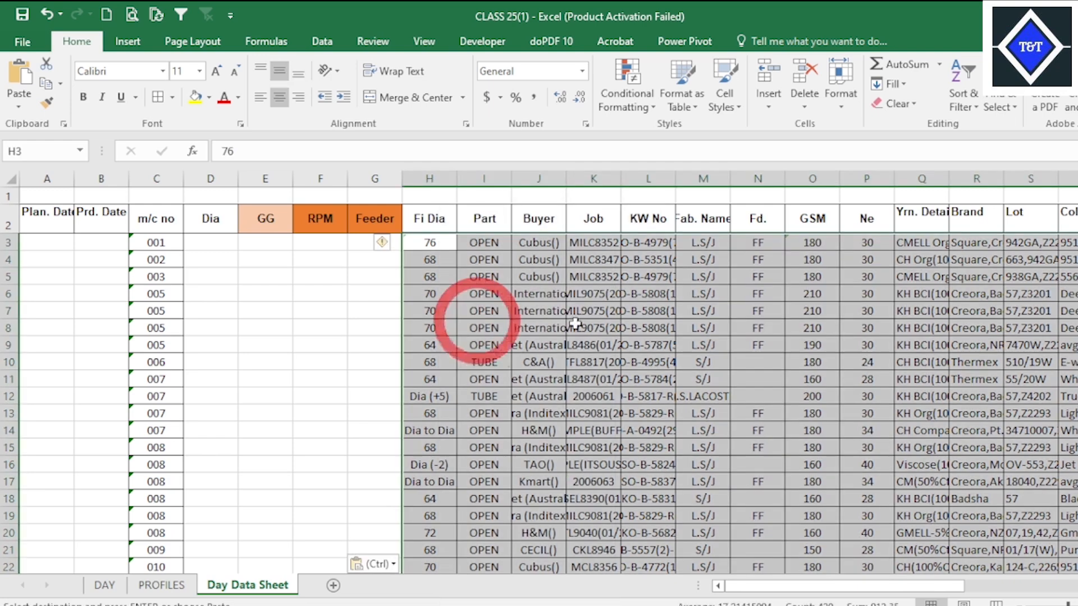
{"action": "scroll", "coordinate": [823, 387], "scroll_direction": "down", "scroll_amount": 11}
{"action": "scroll", "coordinate": [823, 388], "scroll_direction": "up", "scroll_amount": 8}
{"action": "scroll", "coordinate": [549, 390], "scroll_direction": "down", "scroll_amount": 12}
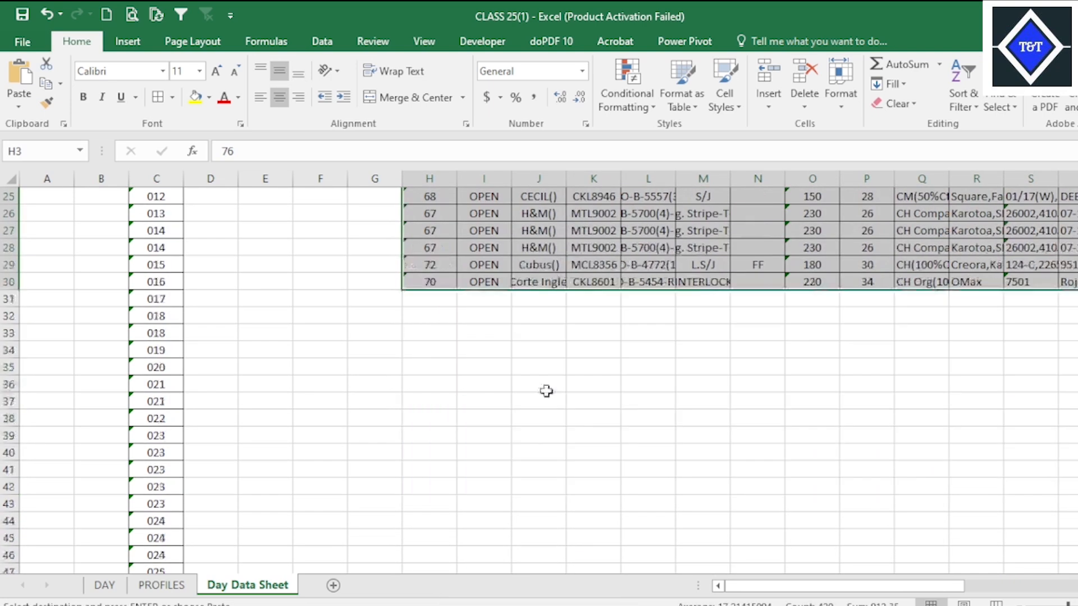
{"action": "scroll", "coordinate": [212, 444], "scroll_direction": "down", "scroll_amount": 20}
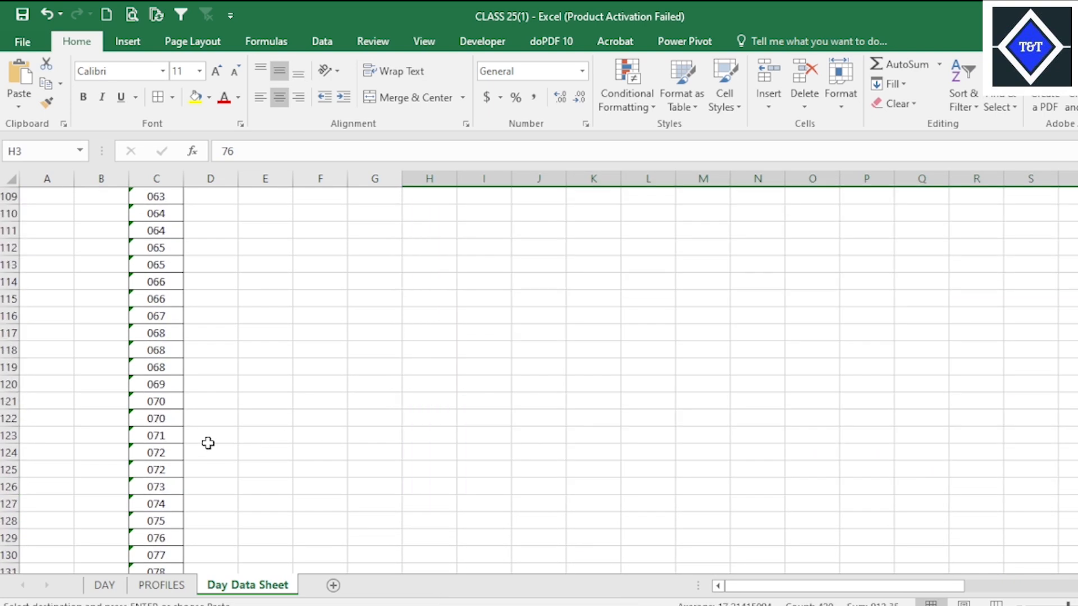
Switch to Target Production File UPDATE and copy the full Fi Dia through SL data block in H3:V223 of Day Data Sheet.
{"action": "scroll", "coordinate": [212, 438], "scroll_direction": "down", "scroll_amount": 8}
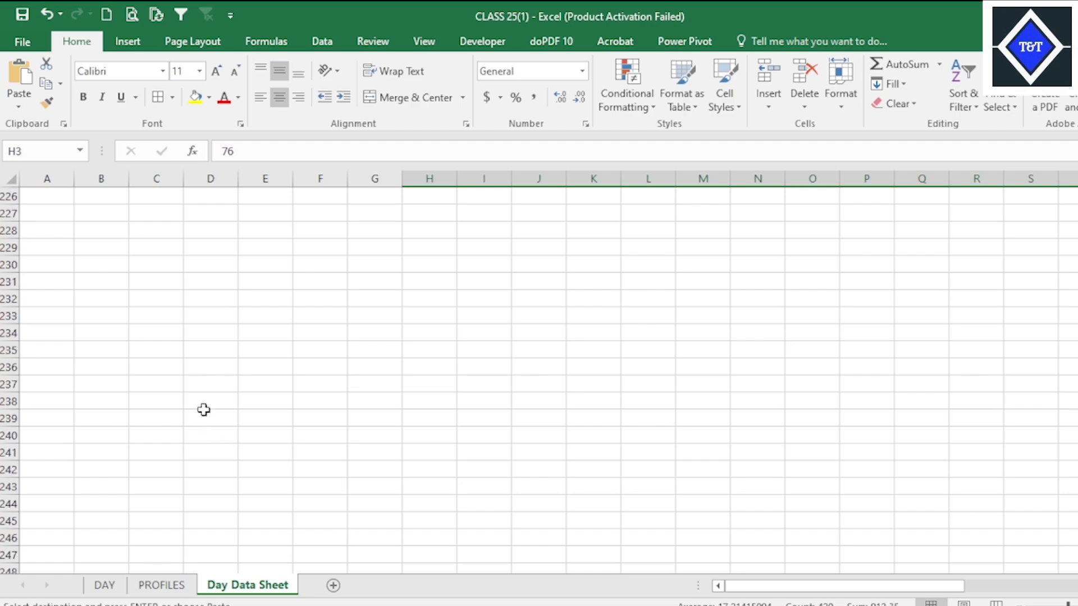
{"action": "scroll", "coordinate": [206, 406], "scroll_direction": "up", "scroll_amount": 6}
{"action": "mouse_move", "coordinate": [768, 605]}
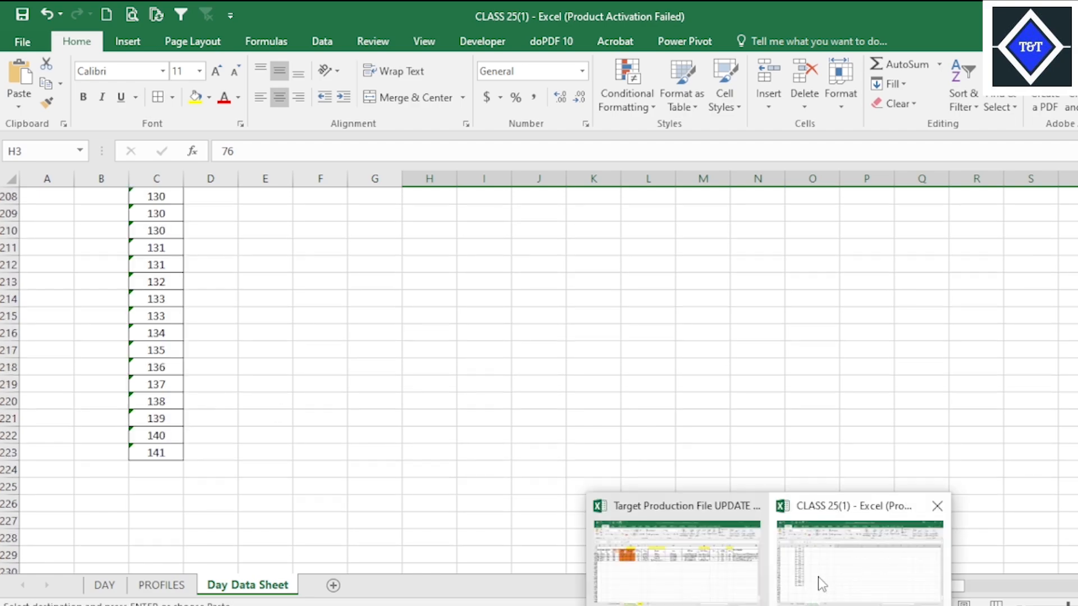
{"action": "left_click", "coordinate": [711, 576]}
{"action": "scroll", "coordinate": [577, 348], "scroll_direction": "up", "scroll_amount": 20}
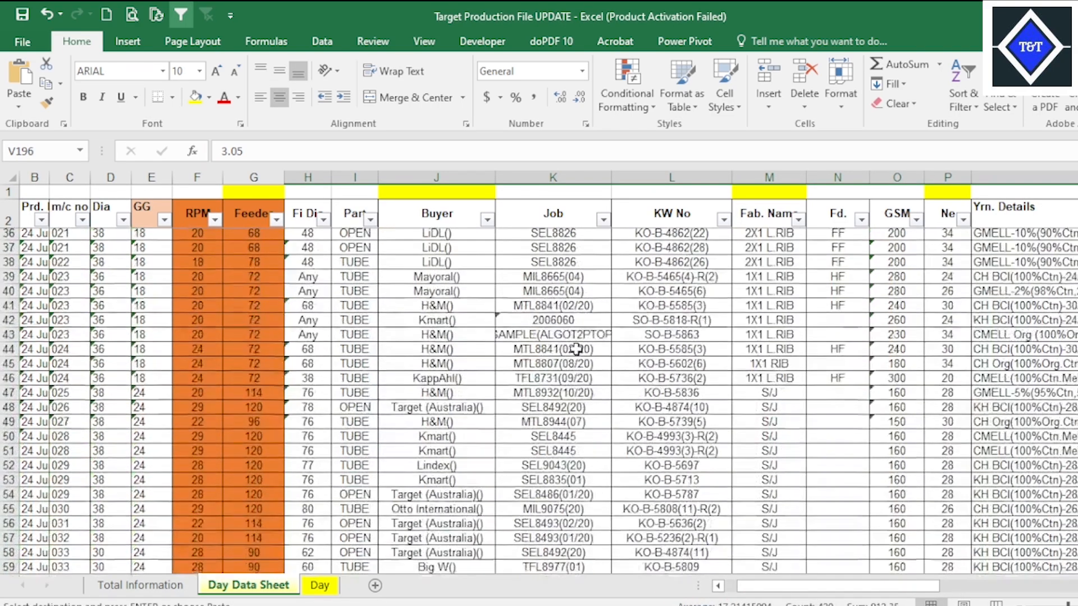
{"action": "scroll", "coordinate": [577, 348], "scroll_direction": "up", "scroll_amount": 11}
{"action": "left_click", "coordinate": [472, 259]}
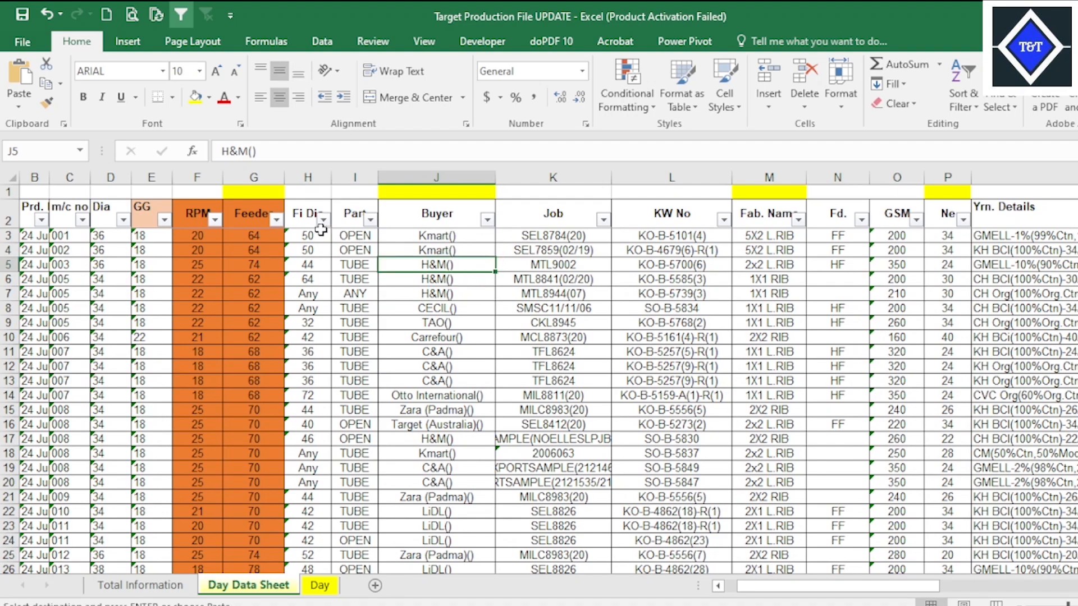
{"action": "left_click_drag", "start_coordinate": [303, 238], "coordinate": [447, 385]}
{"action": "key", "text": "ctrl+v"}
{"action": "key", "text": "ctrl+c"}
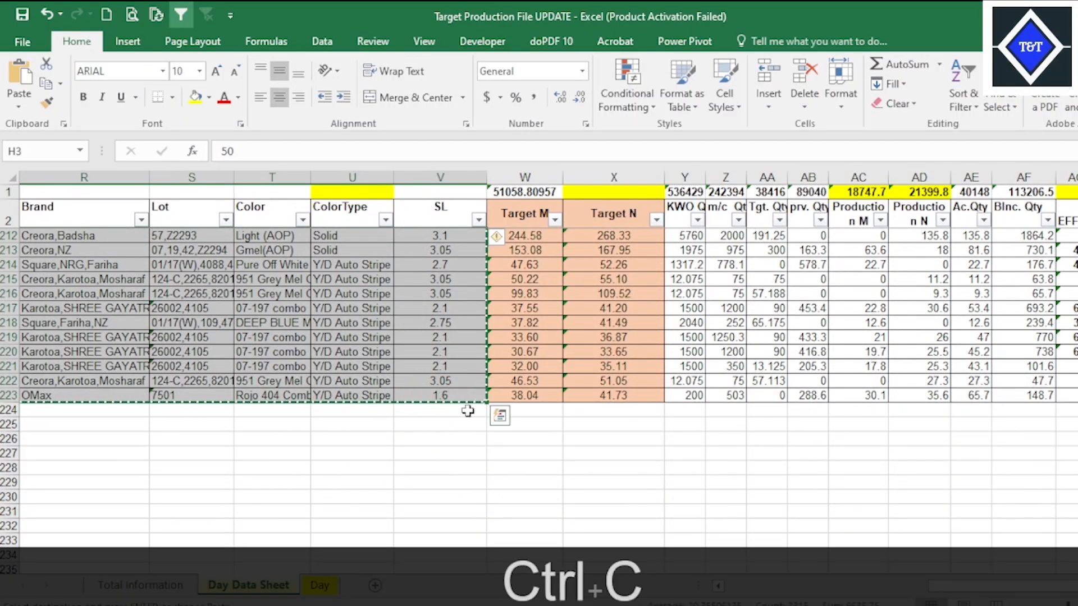
Switch to CLASS 25(1) and paste the copied block into Day Data Sheet starting at H3, overwriting the earlier partial data.
{"action": "mouse_move", "coordinate": [770, 605]}
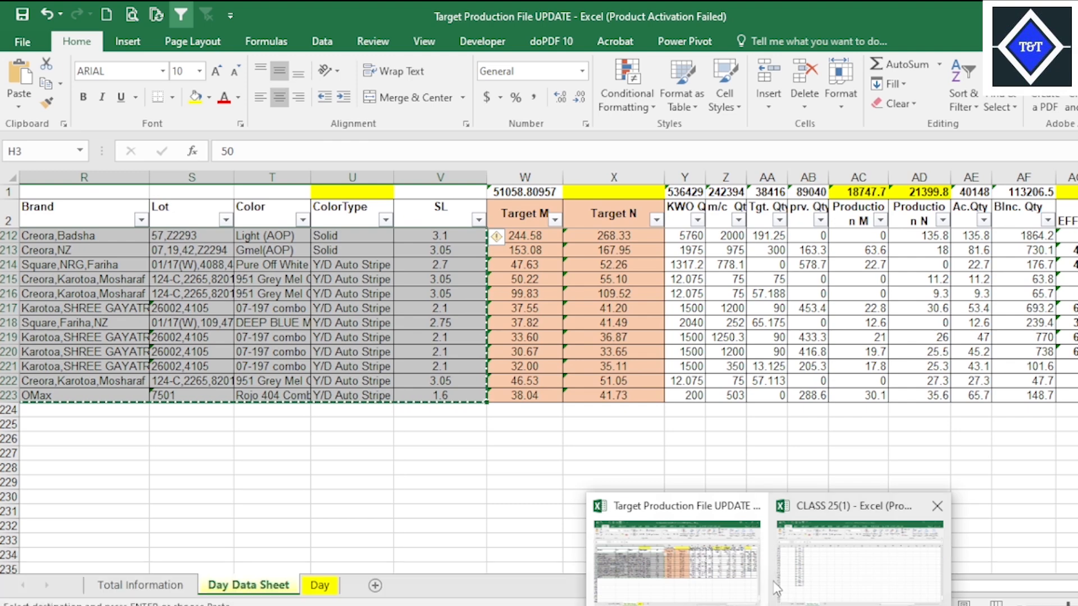
{"action": "left_click", "coordinate": [737, 571]}
{"action": "left_click", "coordinate": [876, 555]}
{"action": "scroll", "coordinate": [539, 380], "scroll_direction": "up", "scroll_amount": 20}
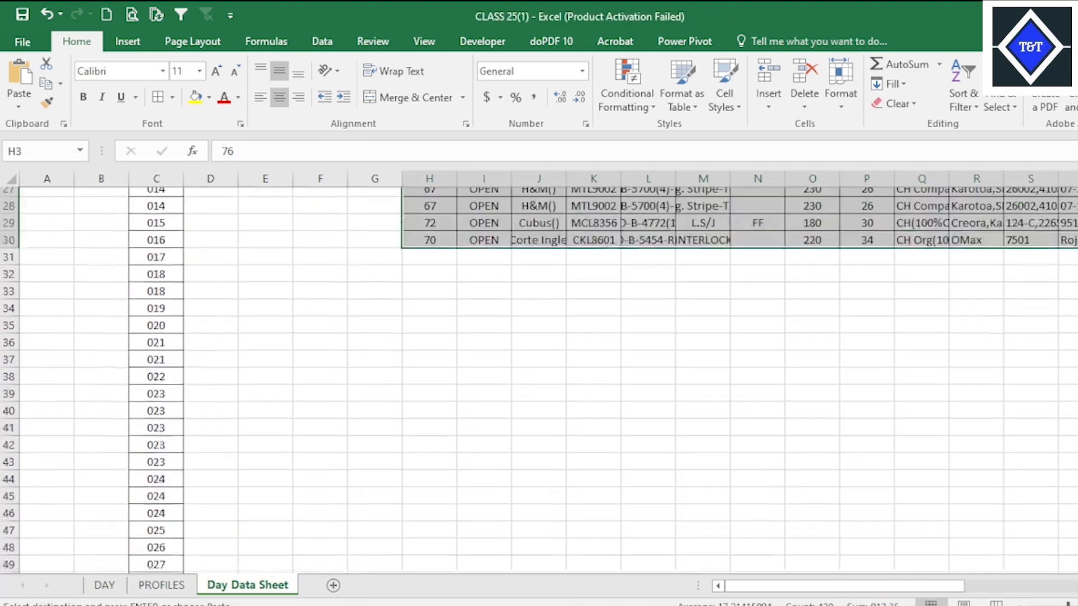
{"action": "left_click", "coordinate": [431, 242]}
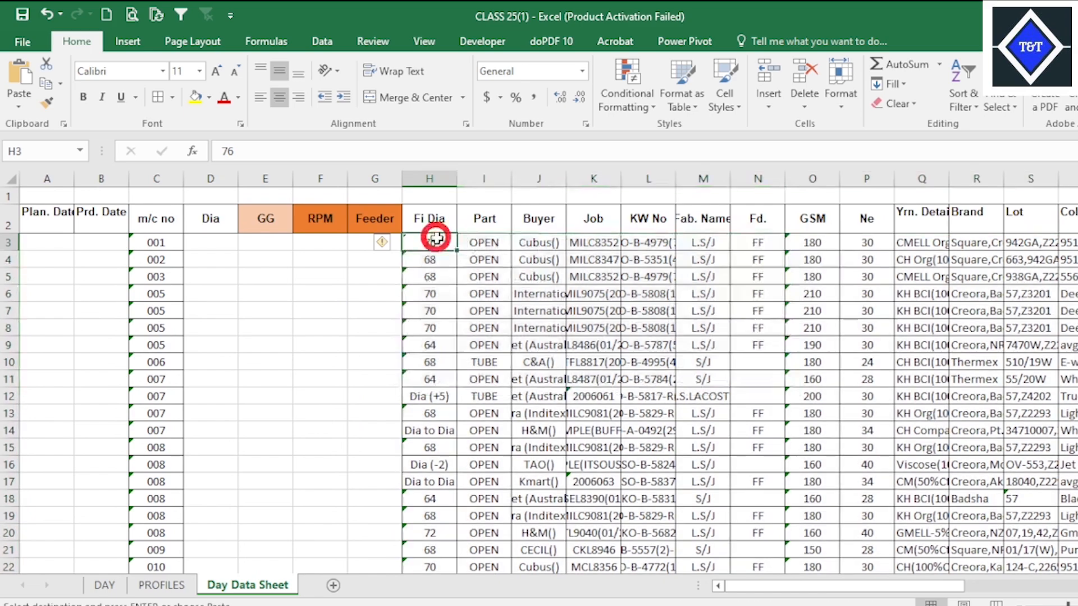
{"action": "right_click", "coordinate": [437, 246]}
{"action": "left_click", "coordinate": [471, 320]}
{"action": "scroll", "coordinate": [694, 395], "scroll_direction": "down", "scroll_amount": 20}
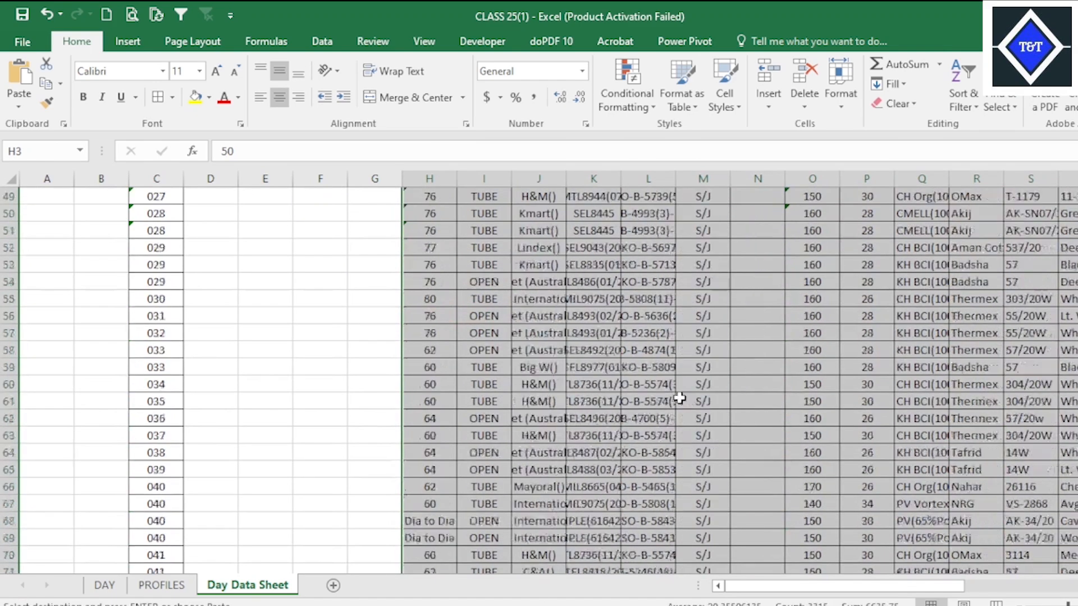
{"action": "scroll", "coordinate": [693, 395], "scroll_direction": "down", "scroll_amount": 20}
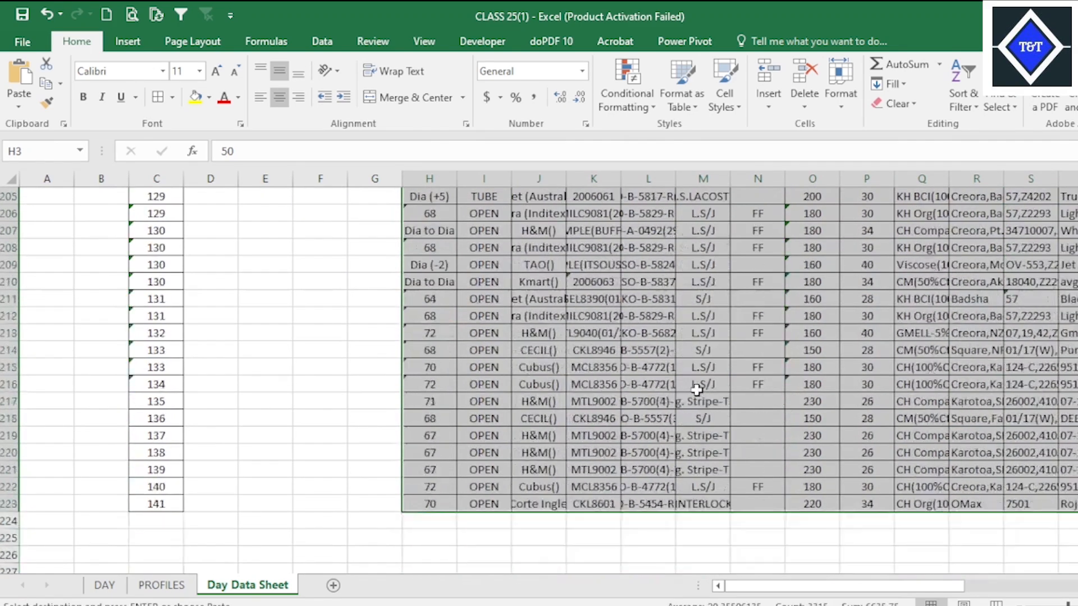
Check the pasted columns through SL against the headers and save the workbook.
{"action": "left_click", "coordinate": [476, 269]}
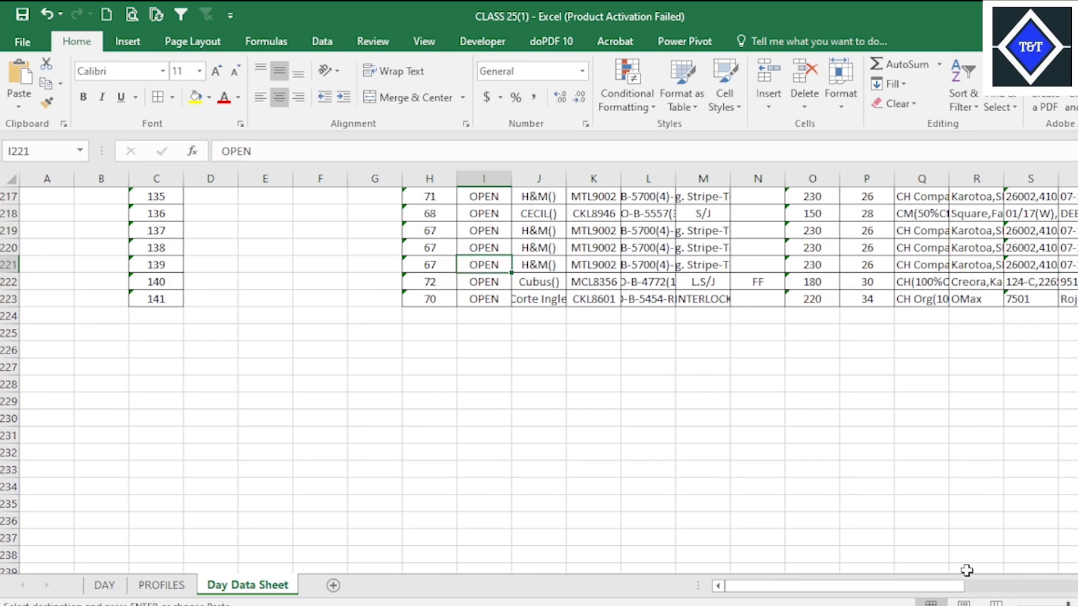
{"action": "left_click_drag", "start_coordinate": [957, 585], "coordinate": [1075, 585]}
{"action": "key", "text": "ctrl+v"}
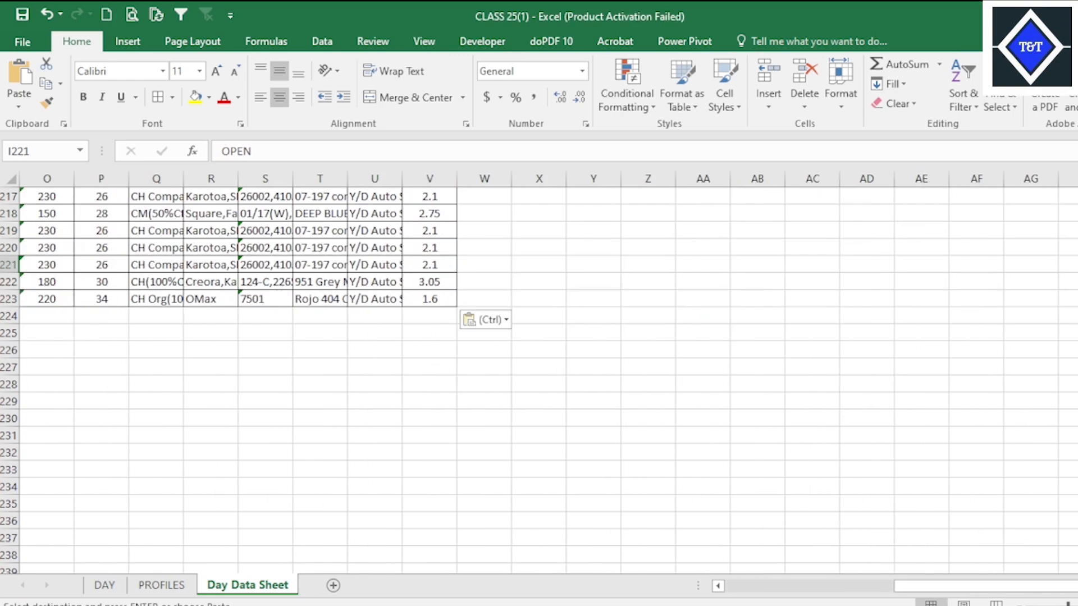
{"action": "scroll", "coordinate": [538, 379], "scroll_direction": "up", "scroll_amount": 20}
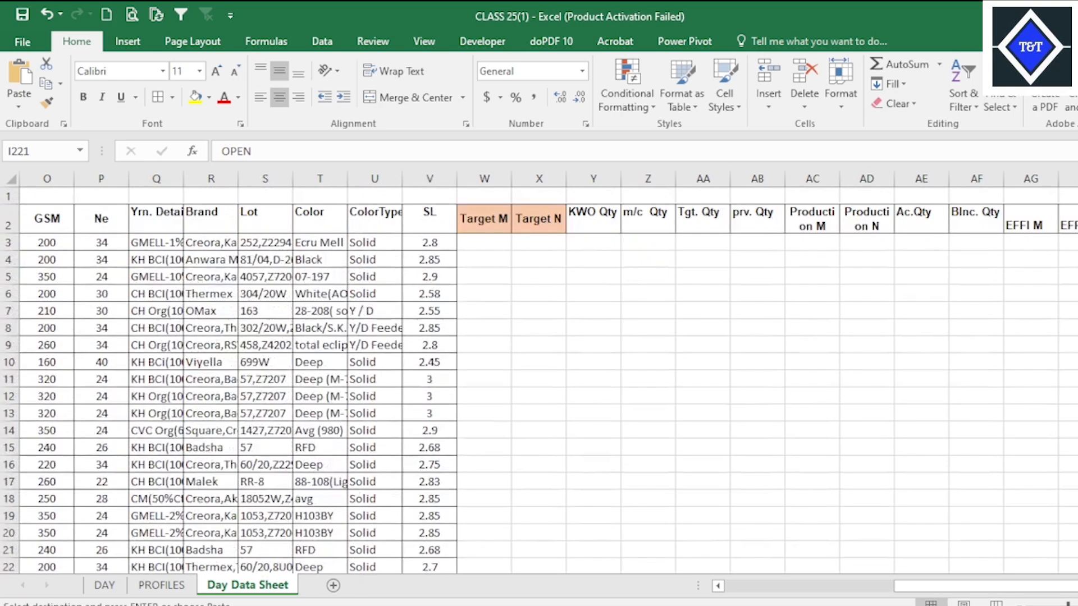
{"action": "left_click", "coordinate": [911, 325]}
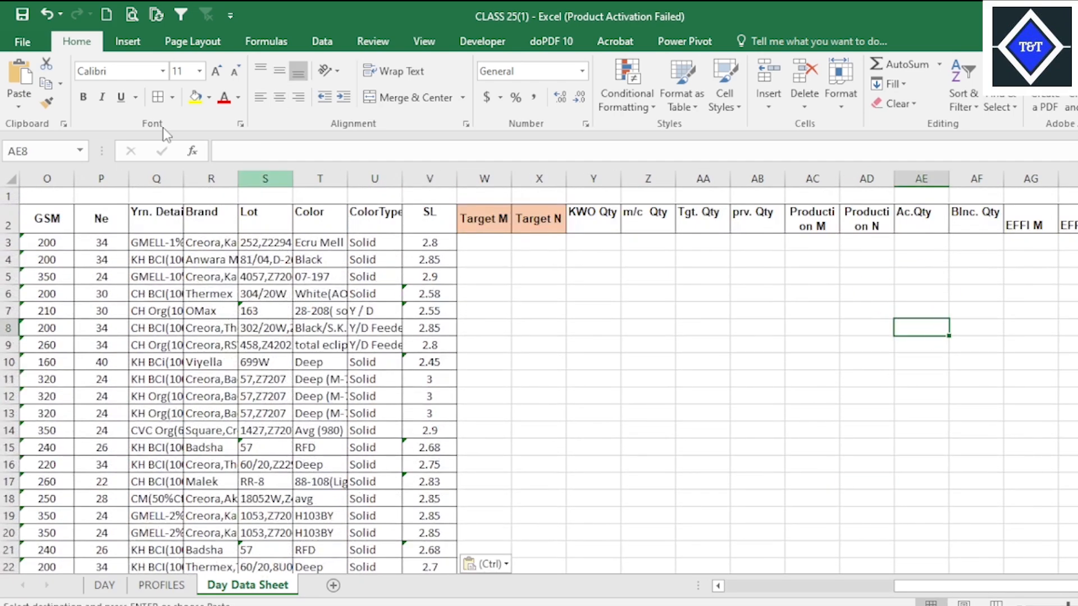
{"action": "left_click", "coordinate": [22, 14]}
Switch to Target Production File UPDATE and examine the cell contents under Blnc. Qty and the EFFI columns of Day Data Sheet.
{"action": "mouse_move", "coordinate": [769, 604]}
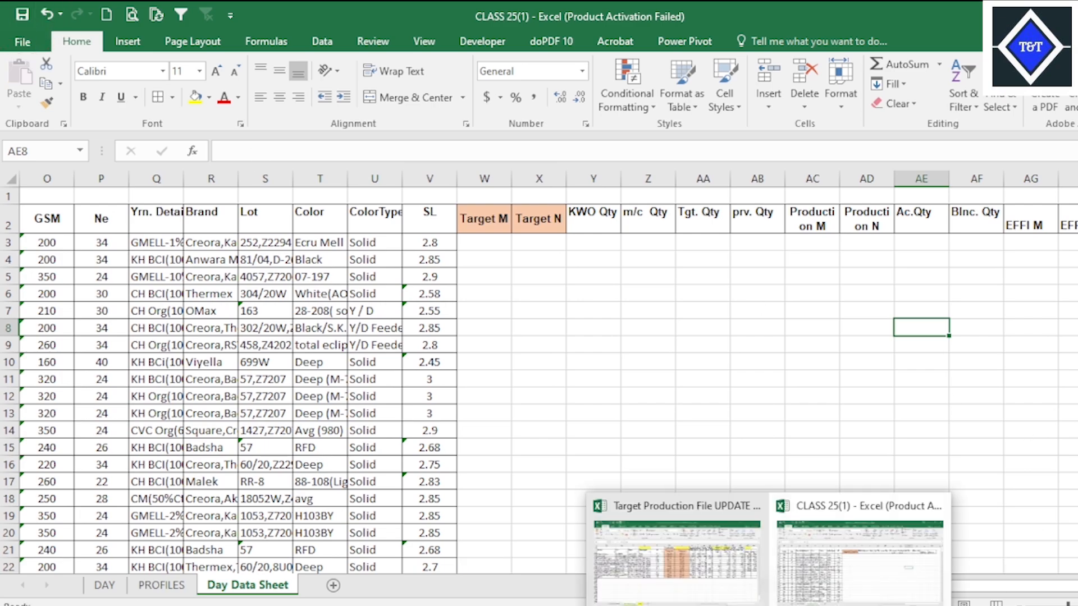
{"action": "left_click", "coordinate": [690, 539]}
{"action": "scroll", "coordinate": [705, 454], "scroll_direction": "up", "scroll_amount": 20}
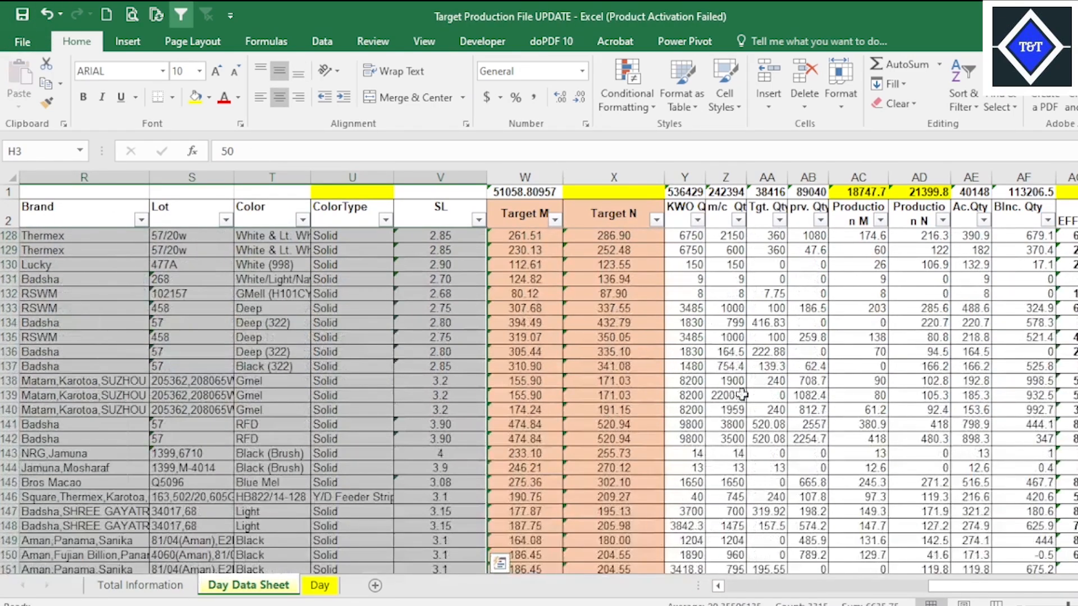
{"action": "left_click", "coordinate": [755, 367]}
{"action": "scroll", "coordinate": [942, 408], "scroll_direction": "up", "scroll_amount": 17}
{"action": "scroll", "coordinate": [941, 409], "scroll_direction": "up", "scroll_amount": 15}
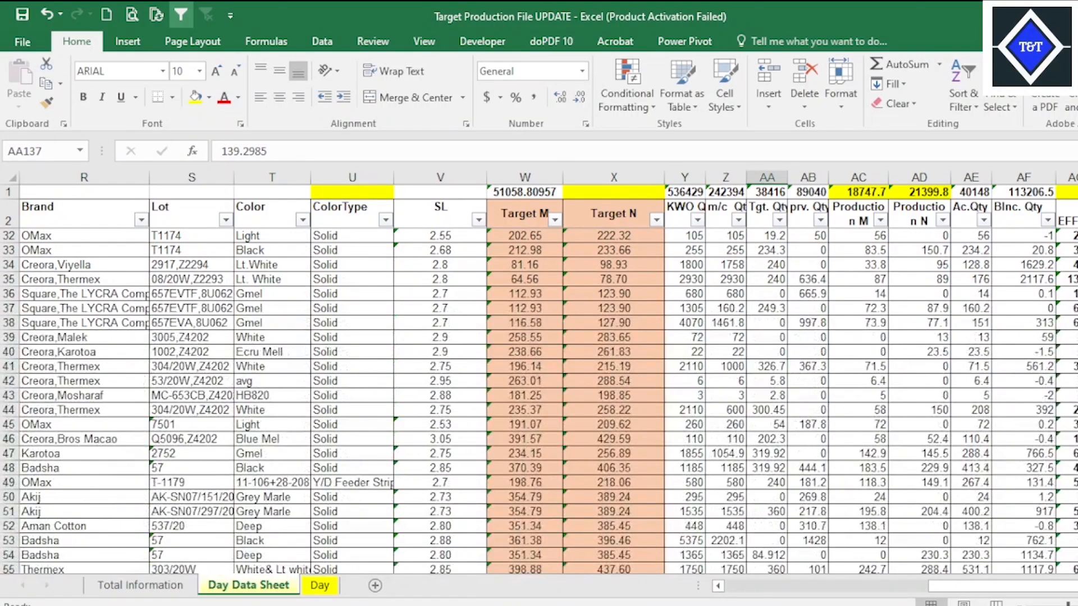
{"action": "scroll", "coordinate": [807, 319], "scroll_direction": "right", "scroll_amount": 2}
{"action": "scroll", "coordinate": [807, 318], "scroll_direction": "up", "scroll_amount": 10}
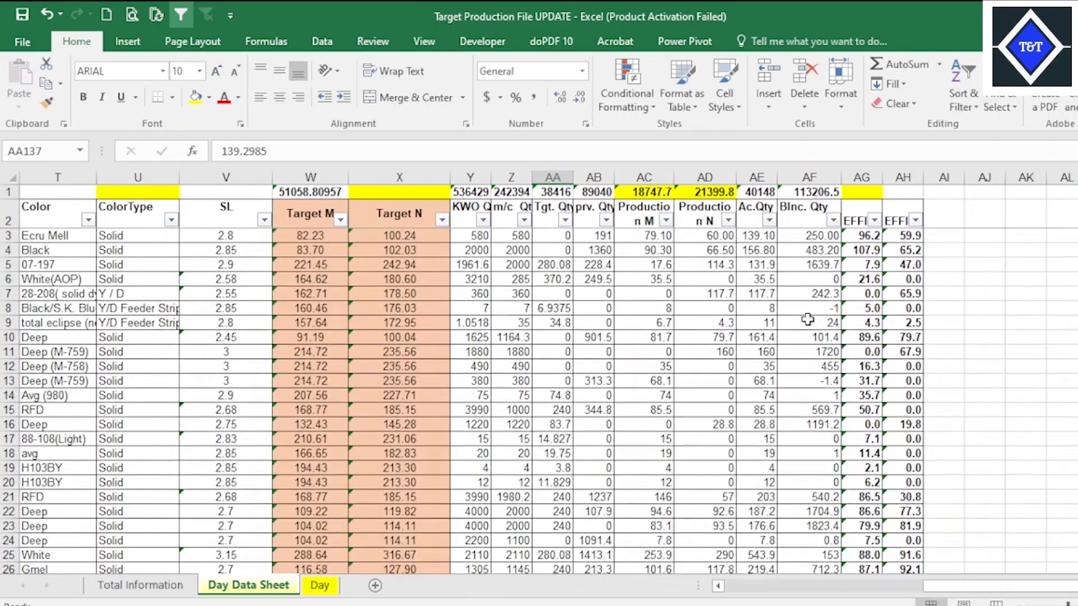
{"action": "left_click", "coordinate": [603, 288]}
{"action": "left_click", "coordinate": [814, 235]}
{"action": "left_click", "coordinate": [864, 250]}
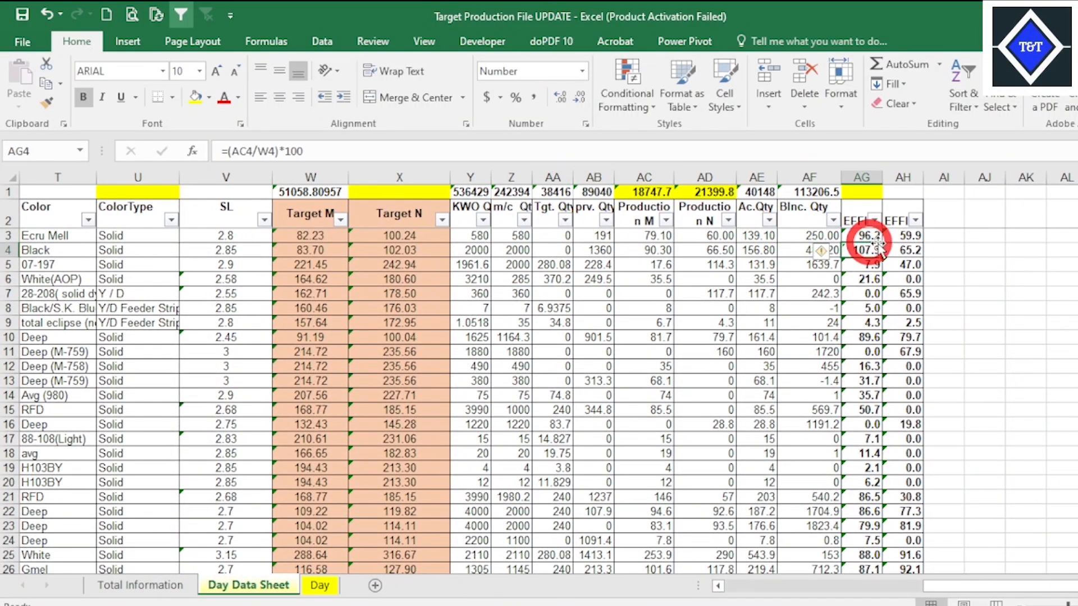
{"action": "left_click", "coordinate": [899, 238]}
{"action": "left_click", "coordinate": [784, 288]}
{"action": "left_click_drag", "start_coordinate": [812, 234], "coordinate": [817, 227]}
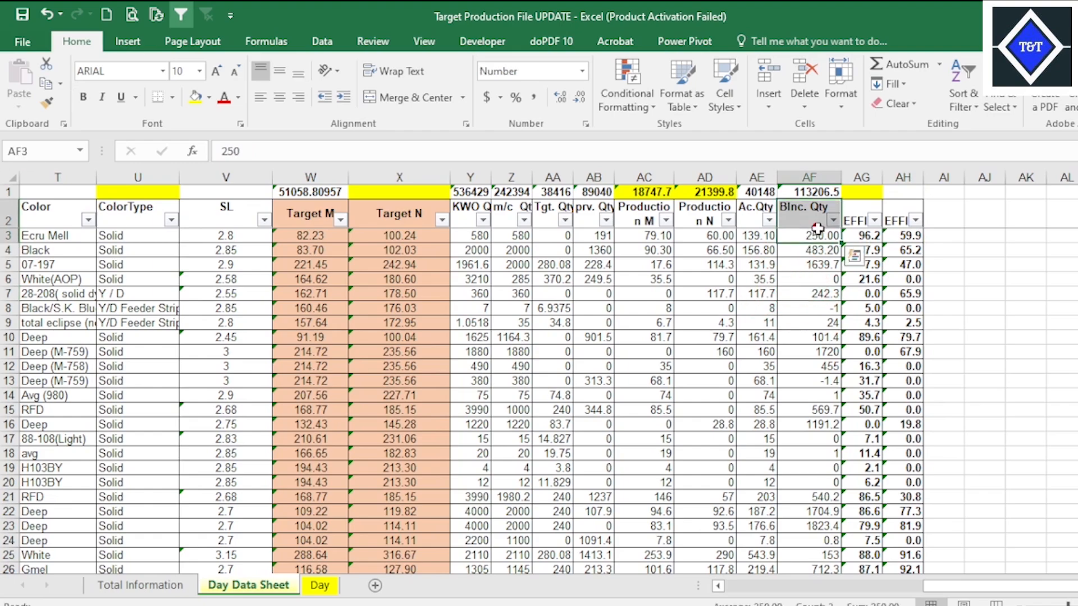
{"action": "left_click", "coordinate": [790, 251]}
Copy the KWO Qty through Blnc. Qty data block in Y3:AF223 of Day Data Sheet.
{"action": "left_click_drag", "start_coordinate": [480, 235], "coordinate": [818, 537]}
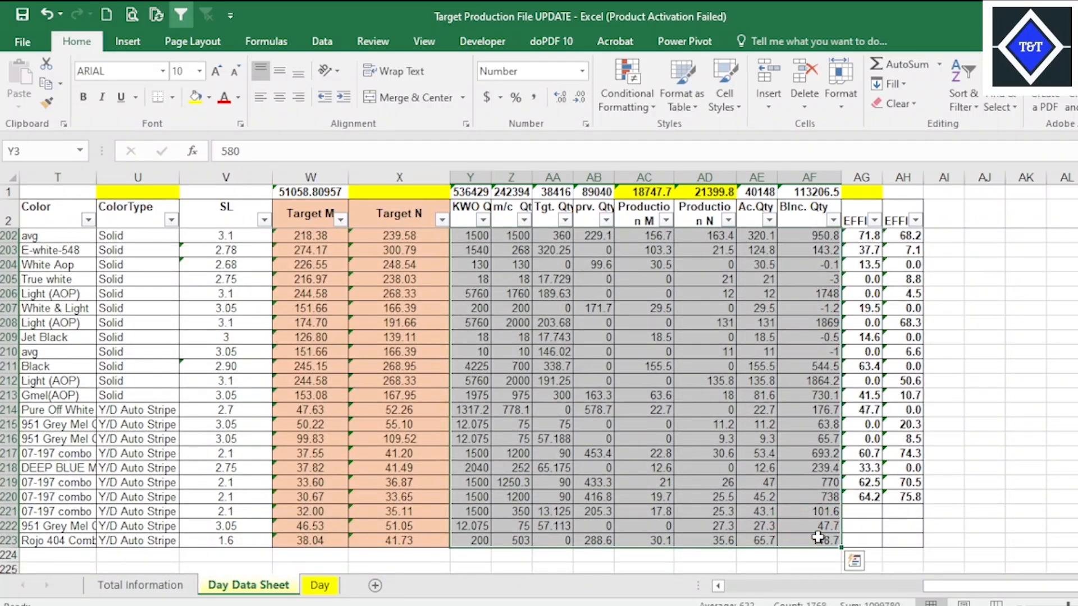
{"action": "key", "text": "super"}
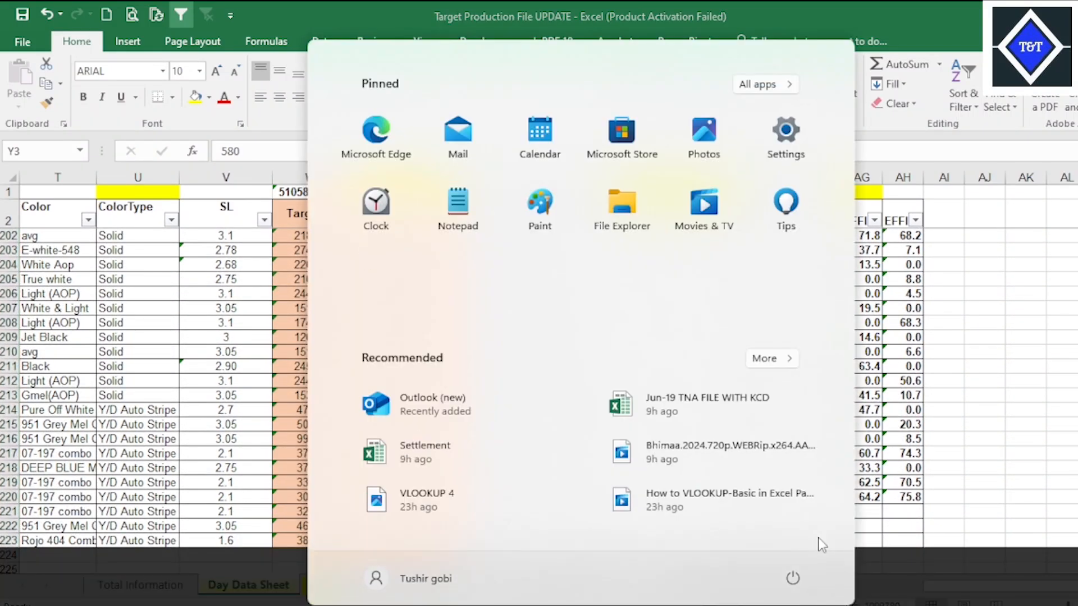
{"action": "key", "text": "Escape"}
{"action": "key", "text": "Escape"}
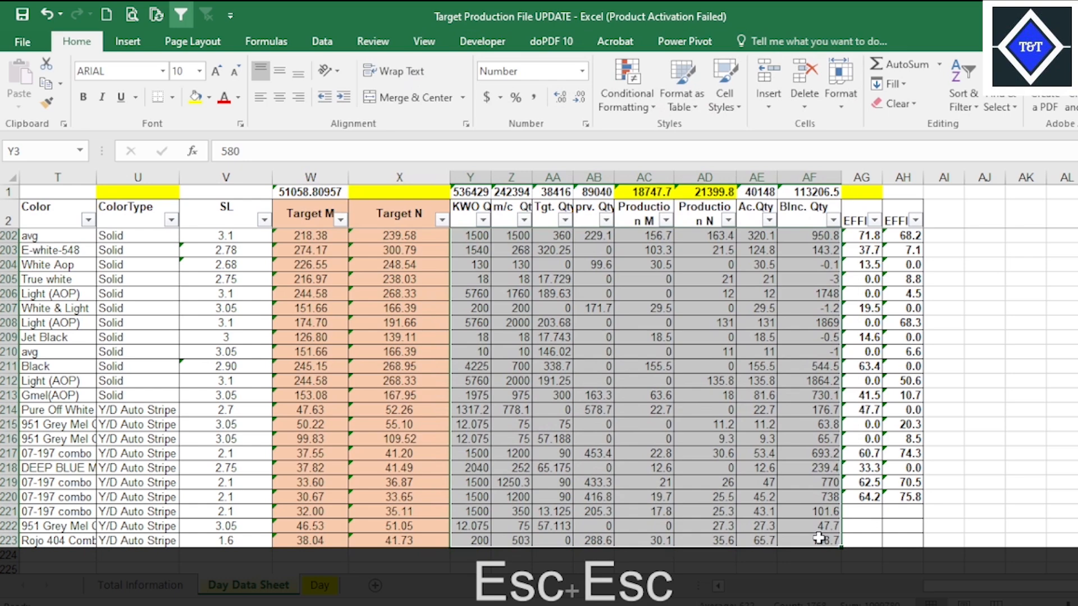
{"action": "key", "text": "ctrl+c"}
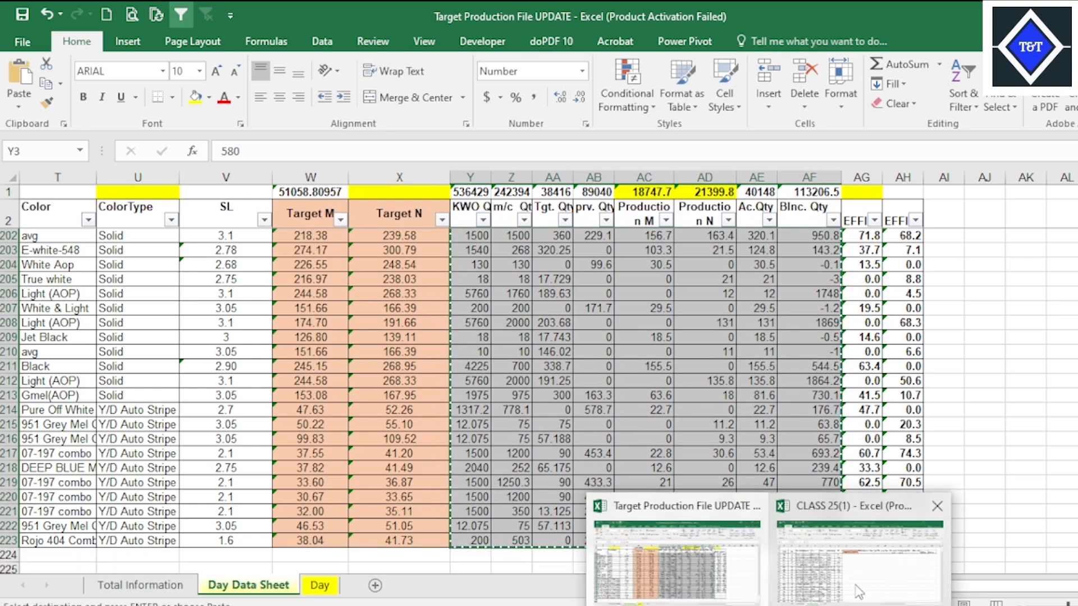
Switch to CLASS 25(1) and paste the copied quantity block into Day Data Sheet starting at Y3.
{"action": "left_click", "coordinate": [857, 591]}
{"action": "left_click", "coordinate": [605, 238]}
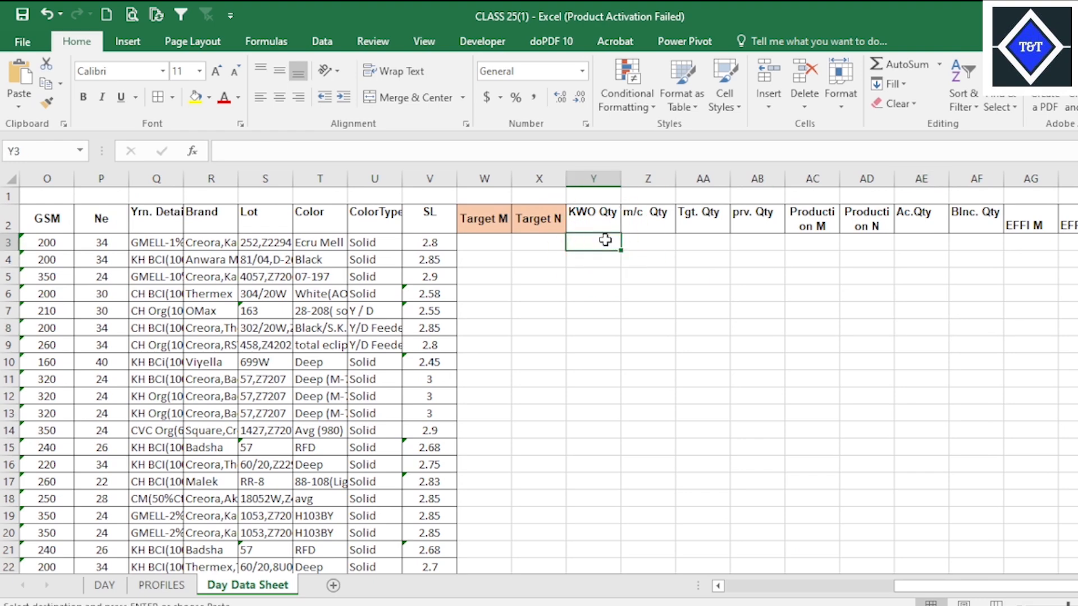
{"action": "right_click", "coordinate": [605, 238]}
{"action": "left_click", "coordinate": [636, 312]}
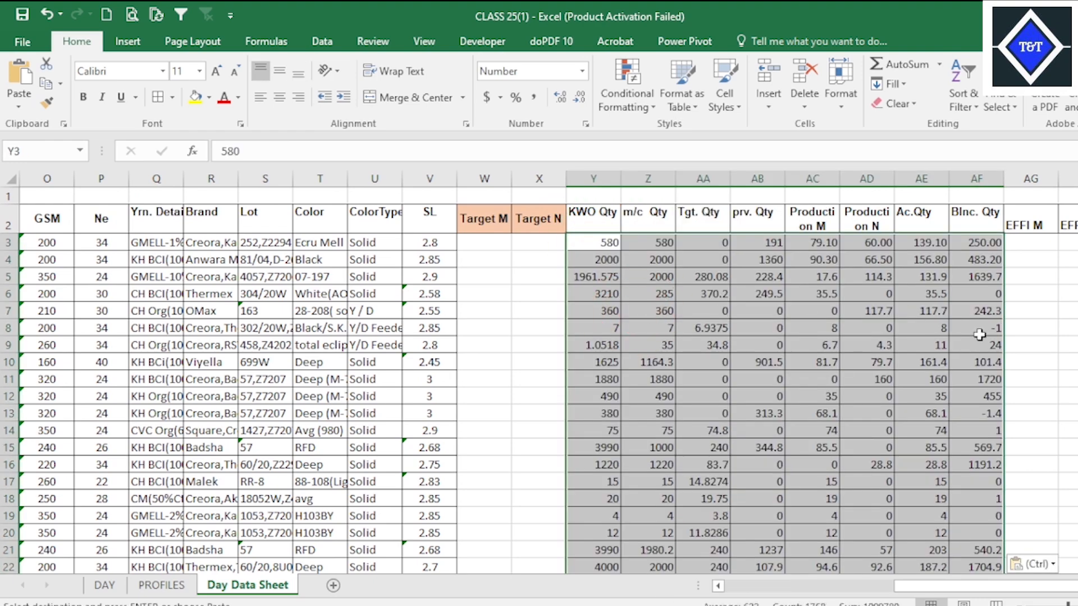
{"action": "scroll", "coordinate": [975, 397], "scroll_direction": "down", "scroll_amount": 20}
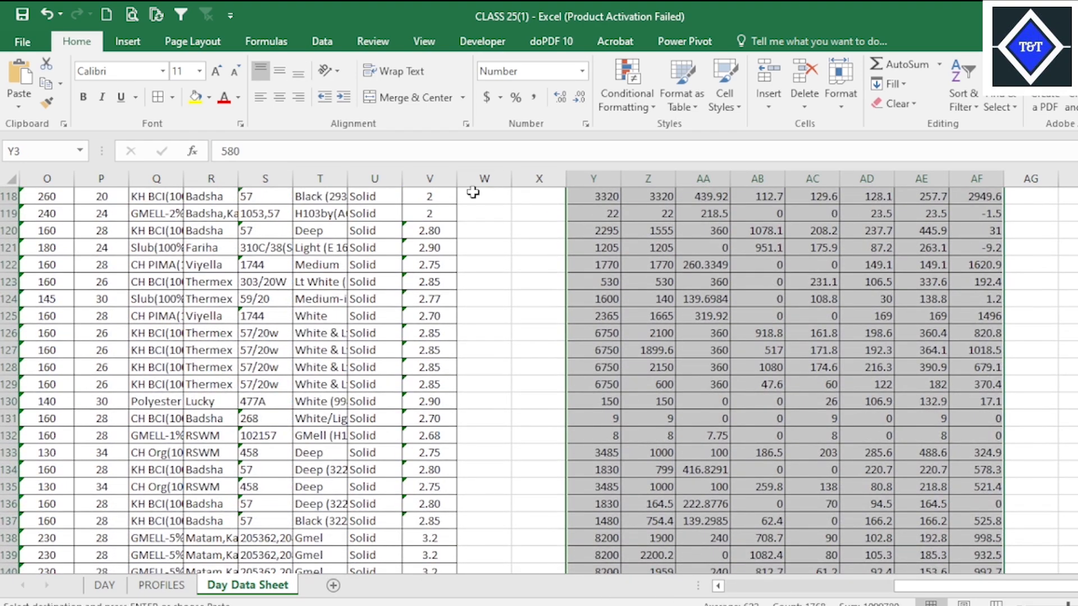
Center the pasted KWO Qty through Blnc. Qty data horizontally and vertically, and check it down to its last row.
{"action": "left_click", "coordinate": [279, 96]}
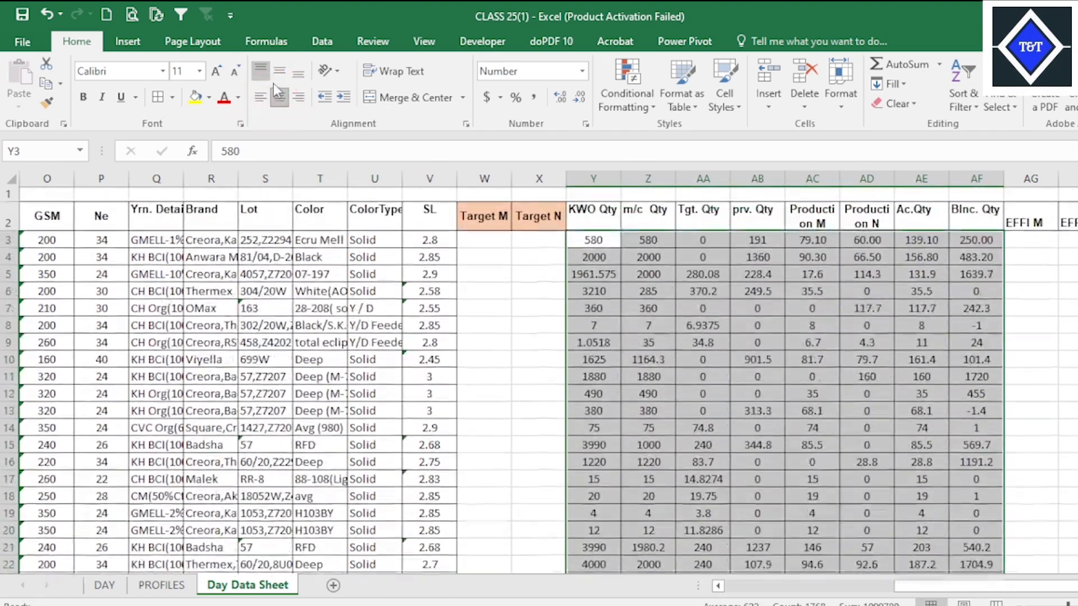
{"action": "left_click", "coordinate": [279, 71]}
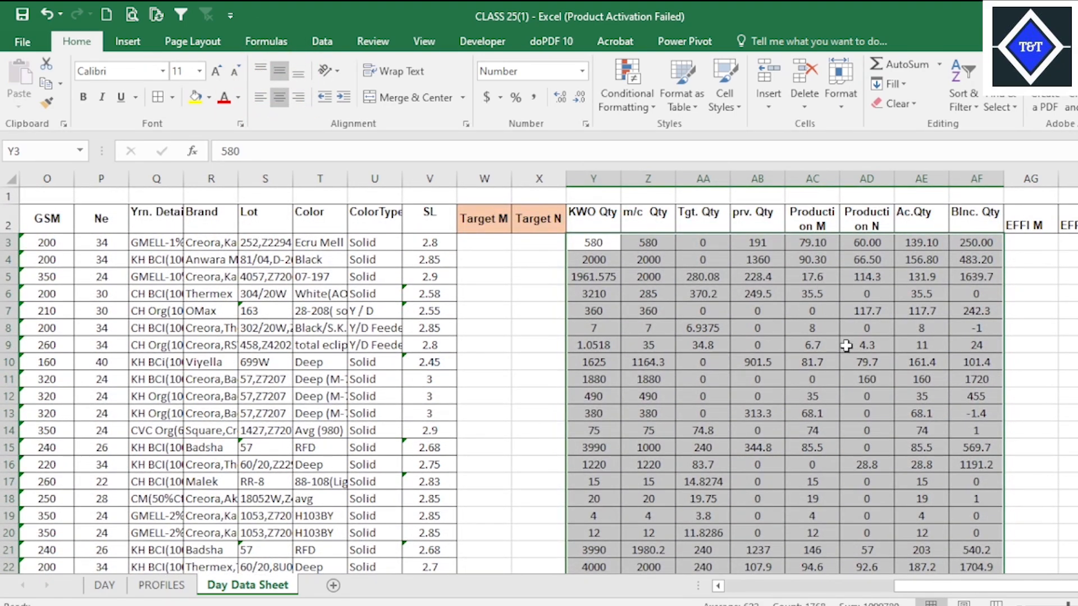
{"action": "scroll", "coordinate": [845, 355], "scroll_direction": "down", "scroll_amount": 20}
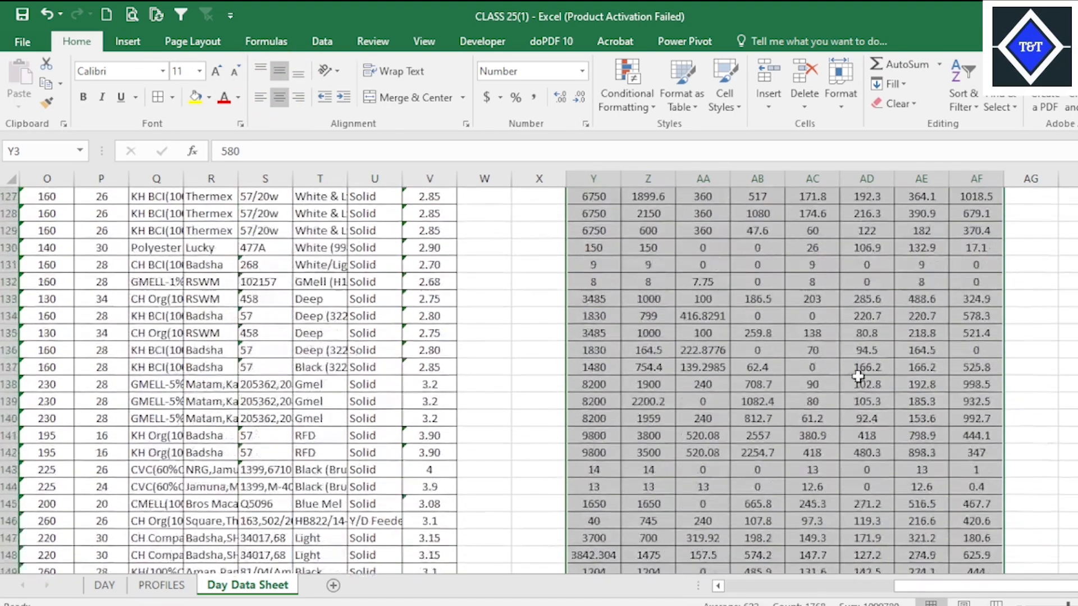
{"action": "scroll", "coordinate": [850, 368], "scroll_direction": "down", "scroll_amount": 20}
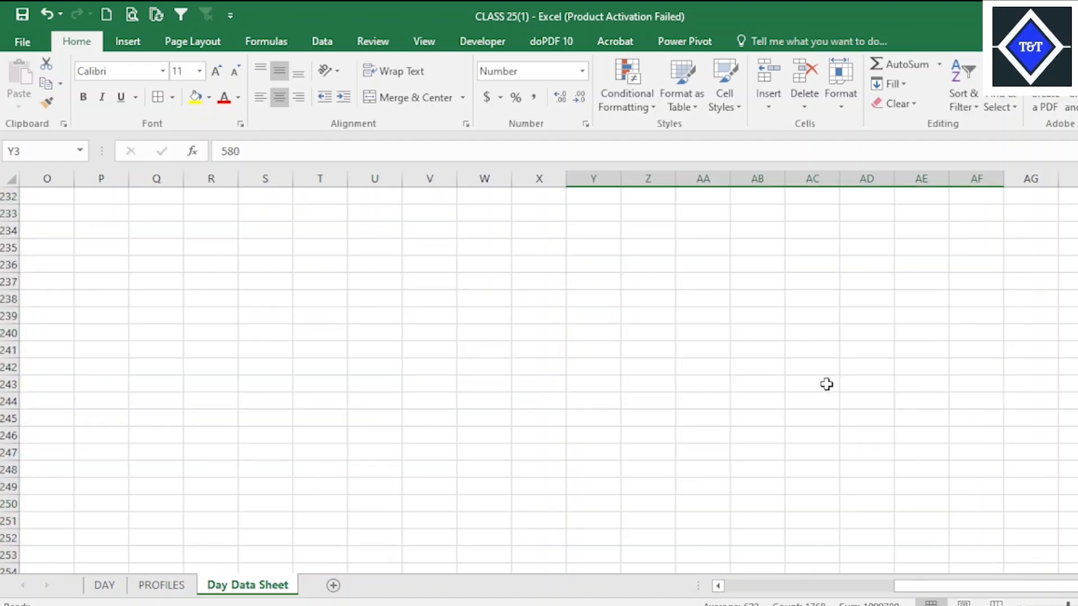
{"action": "scroll", "coordinate": [825, 382], "scroll_direction": "up", "scroll_amount": 11}
{"action": "scroll", "coordinate": [720, 385], "scroll_direction": "up", "scroll_amount": 20}
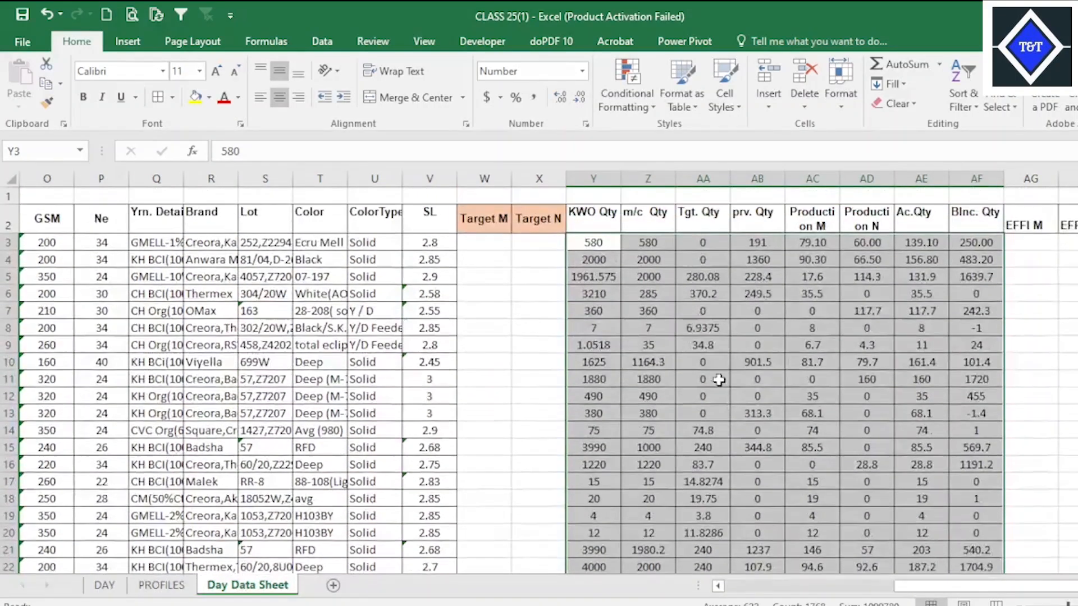
Check the pasted production and balance quantities and the empty EFFI M column beside them.
{"action": "left_click", "coordinate": [761, 308]}
{"action": "left_click", "coordinate": [869, 317]}
{"action": "left_click", "coordinate": [980, 355]}
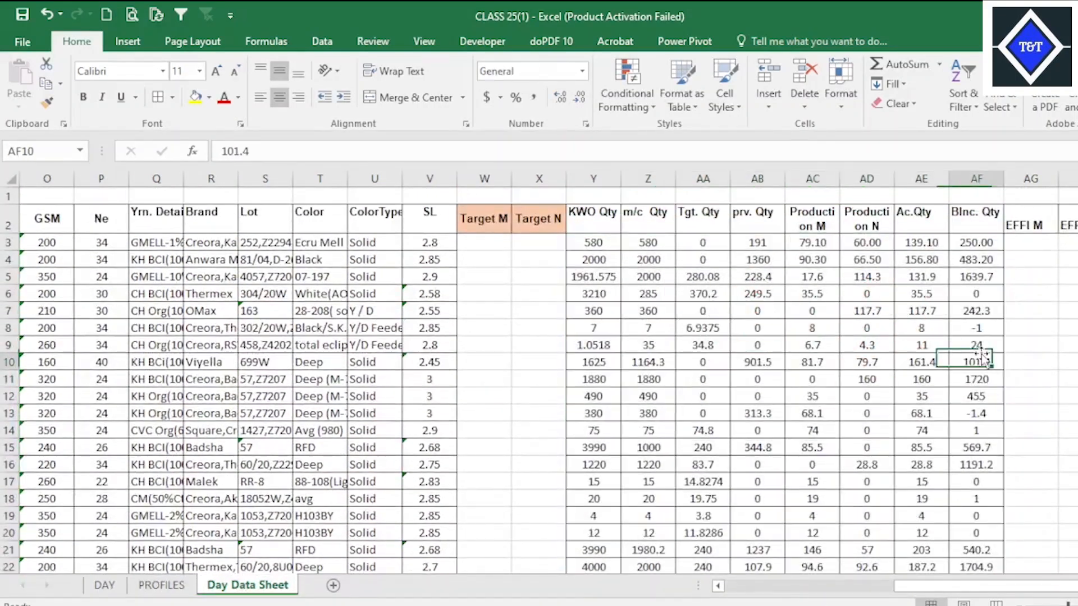
{"action": "left_click", "coordinate": [977, 342]}
{"action": "left_click", "coordinate": [871, 324]}
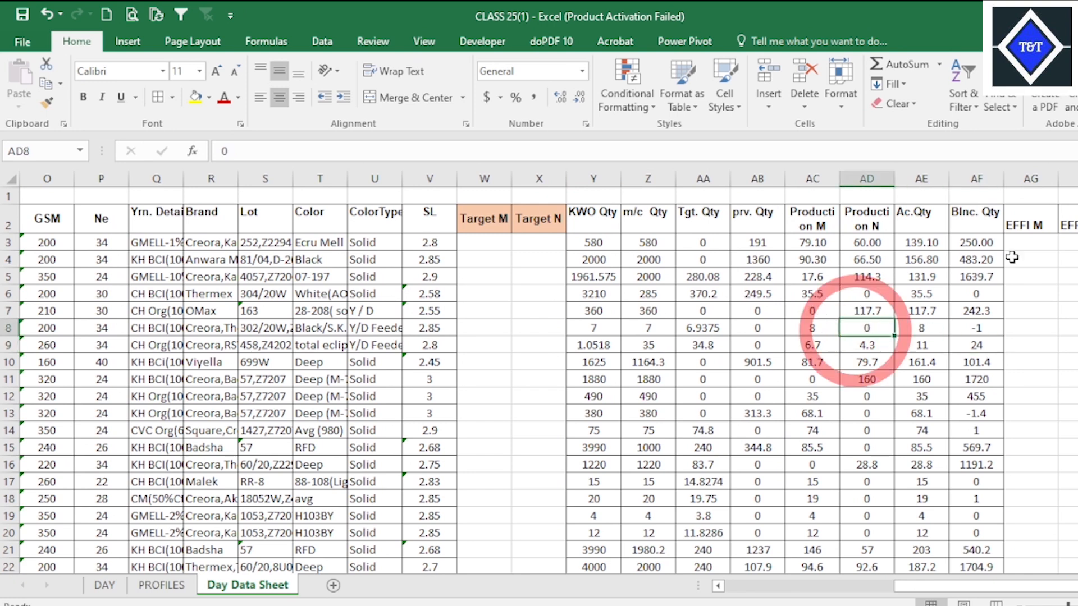
{"action": "left_click", "coordinate": [1030, 247]}
{"action": "left_click", "coordinate": [1034, 227]}
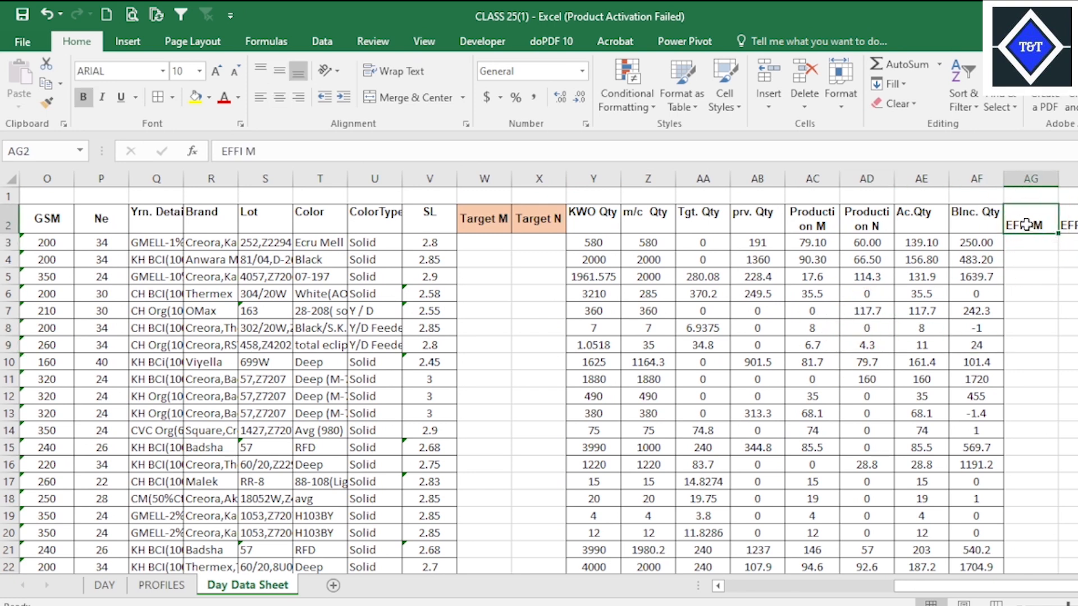
Shorten the efficiency headers in AG2 and AH2 of Day Data Sheet to EFF M and EFF N.
{"action": "left_click", "coordinate": [1026, 225]}
{"action": "key", "text": "alt+Tab"}
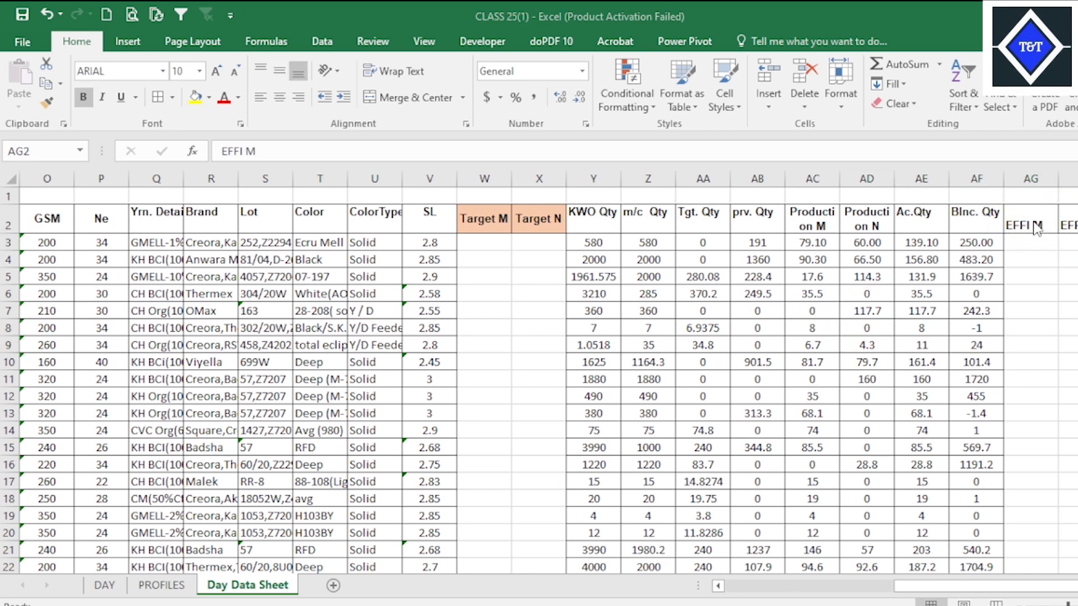
{"action": "left_click", "coordinate": [1028, 223]}
{"action": "double_click", "coordinate": [1032, 222]}
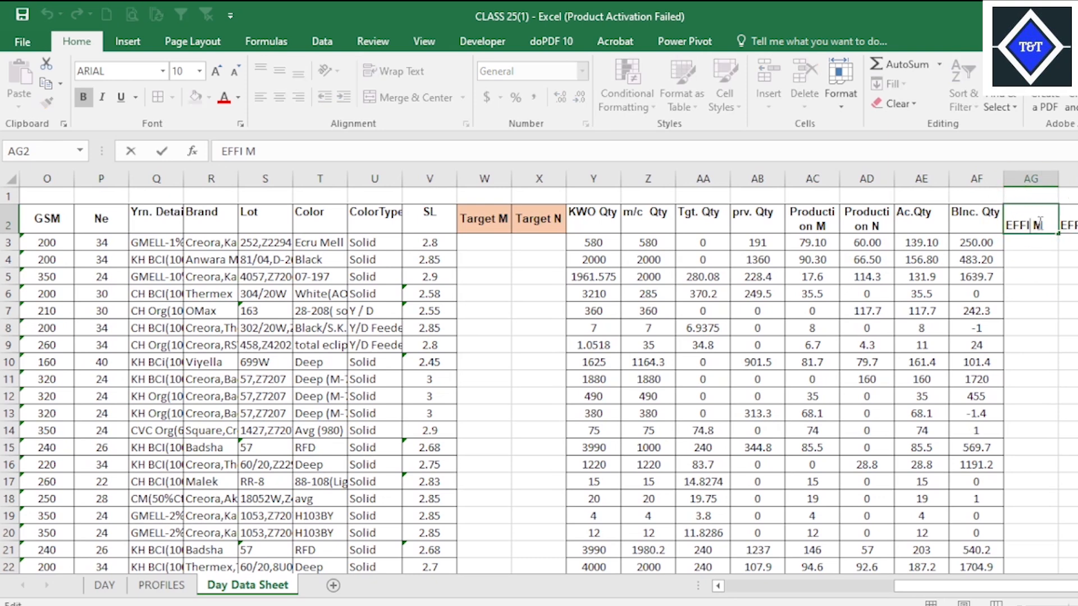
{"action": "key", "text": "BackSpace"}
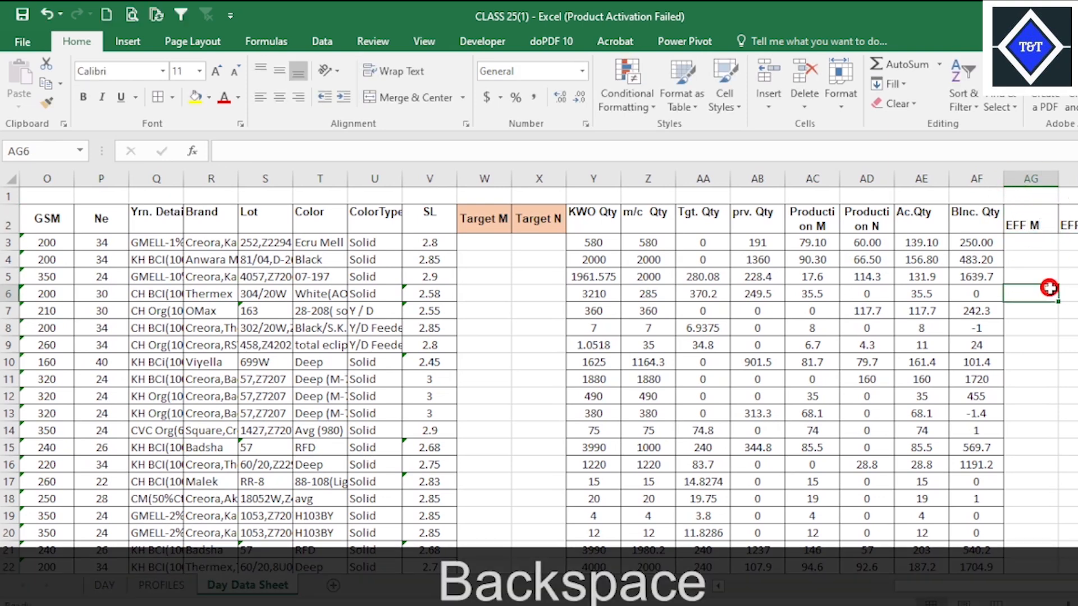
{"action": "key", "text": "Tab"}
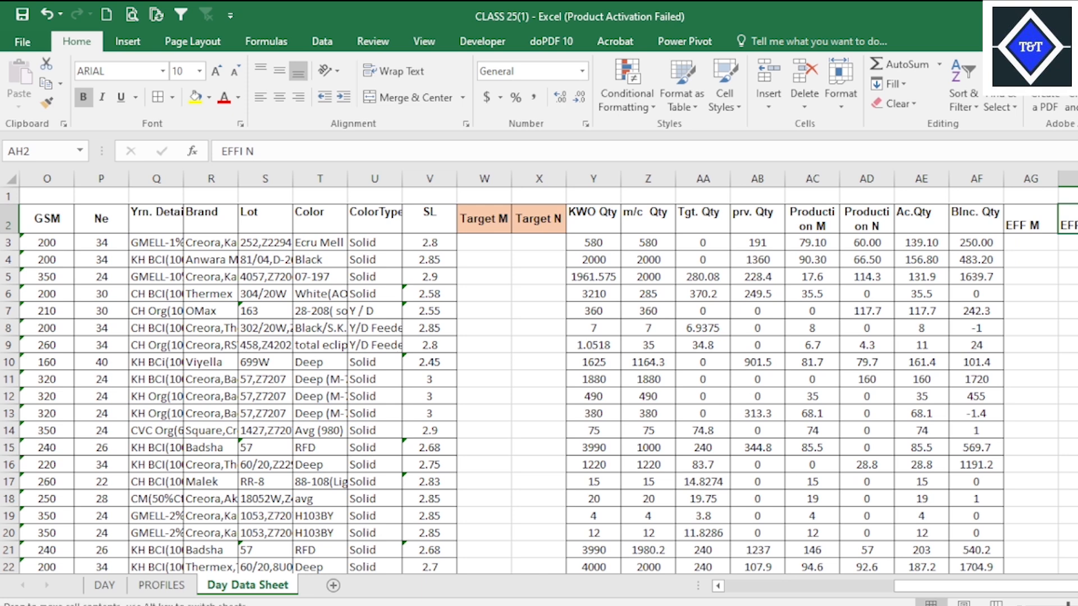
{"action": "double_click", "coordinate": [1074, 224]}
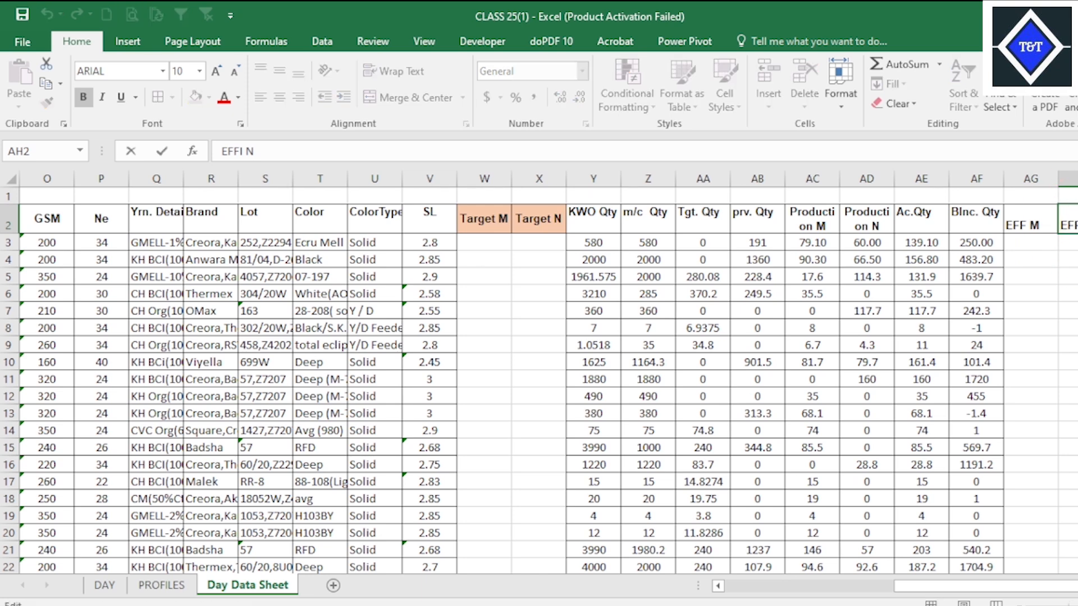
{"action": "key", "text": "Delete"}
{"action": "left_click", "coordinate": [1014, 227]}
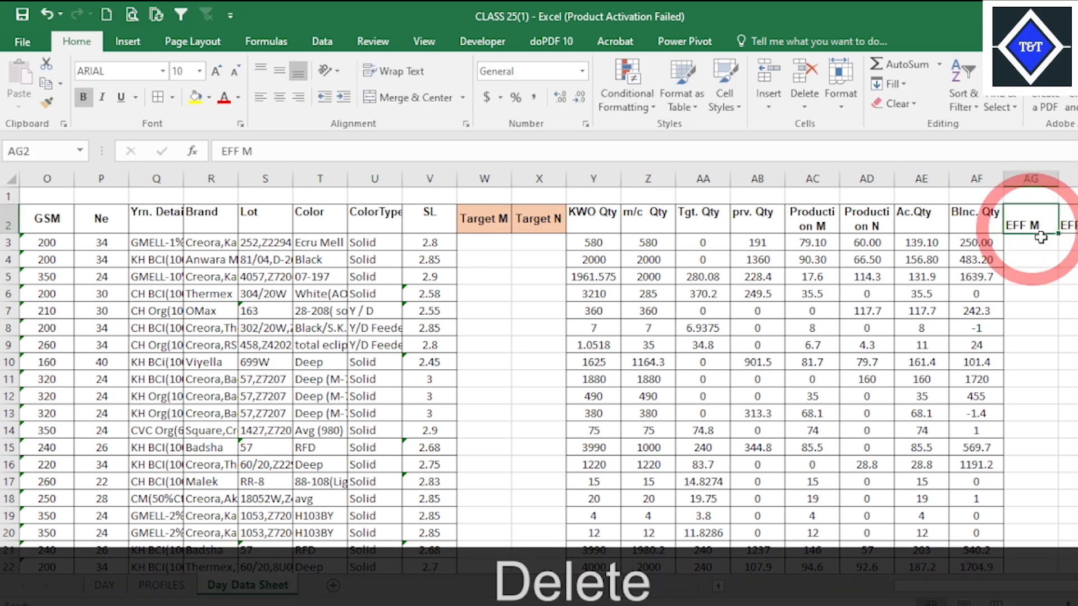
Apply all borders to the Target M through EFF N block, W2:AH223, in Day Data Sheet.
{"action": "left_click_drag", "start_coordinate": [983, 223], "coordinate": [480, 216]}
{"action": "left_click", "coordinate": [1069, 538]}
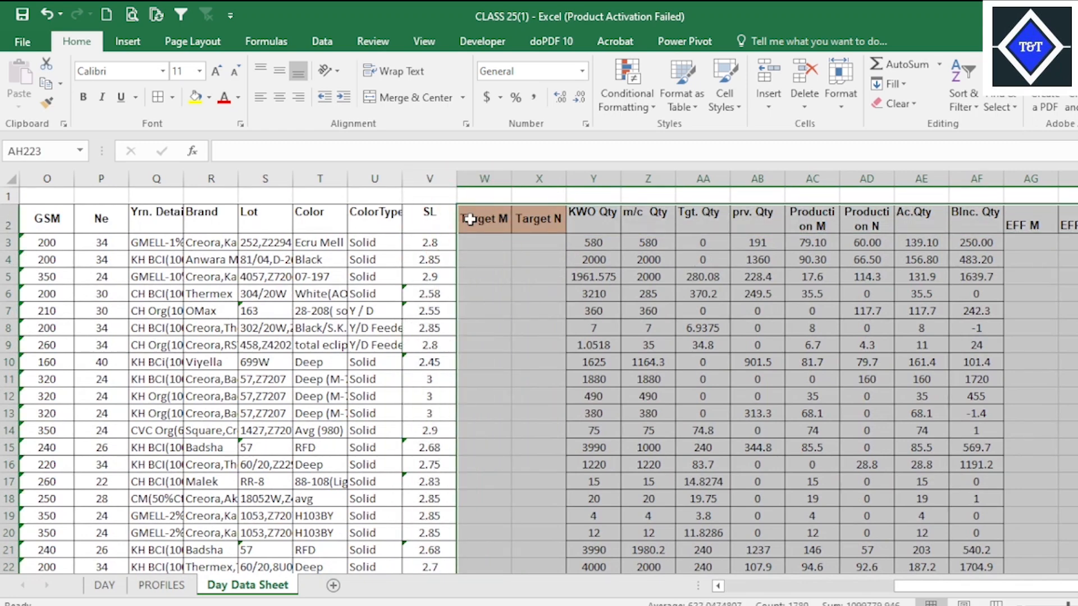
{"action": "key", "text": "alt"}
{"action": "key", "text": "h"}
{"action": "key", "text": "b"}
{"action": "key", "text": "a"}
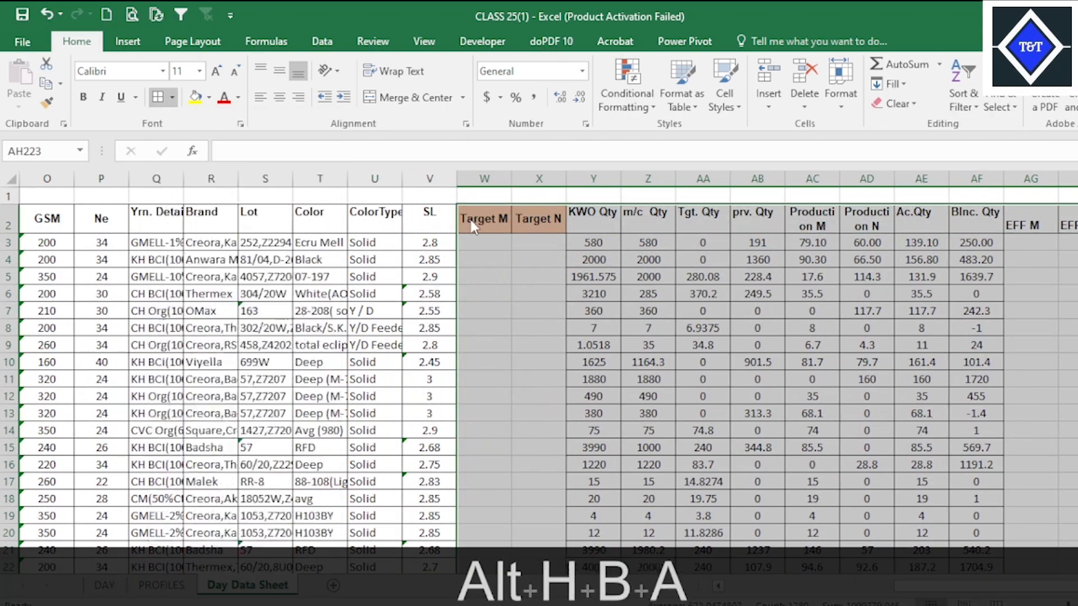
{"action": "scroll", "coordinate": [804, 373], "scroll_direction": "up", "scroll_amount": 20}
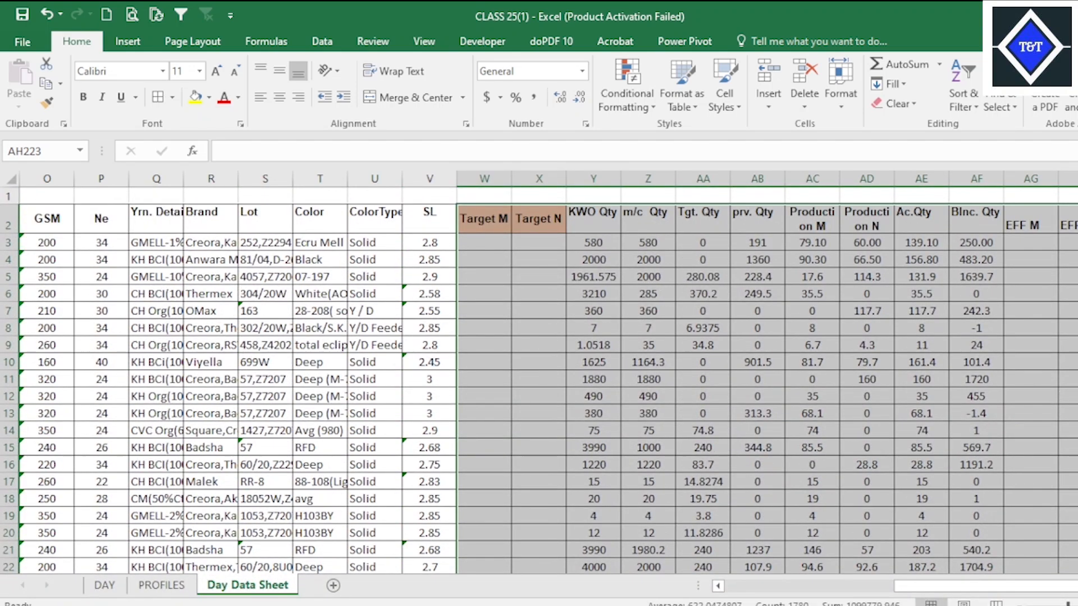
{"action": "left_click", "coordinate": [811, 341]}
{"action": "left_click", "coordinate": [609, 433]}
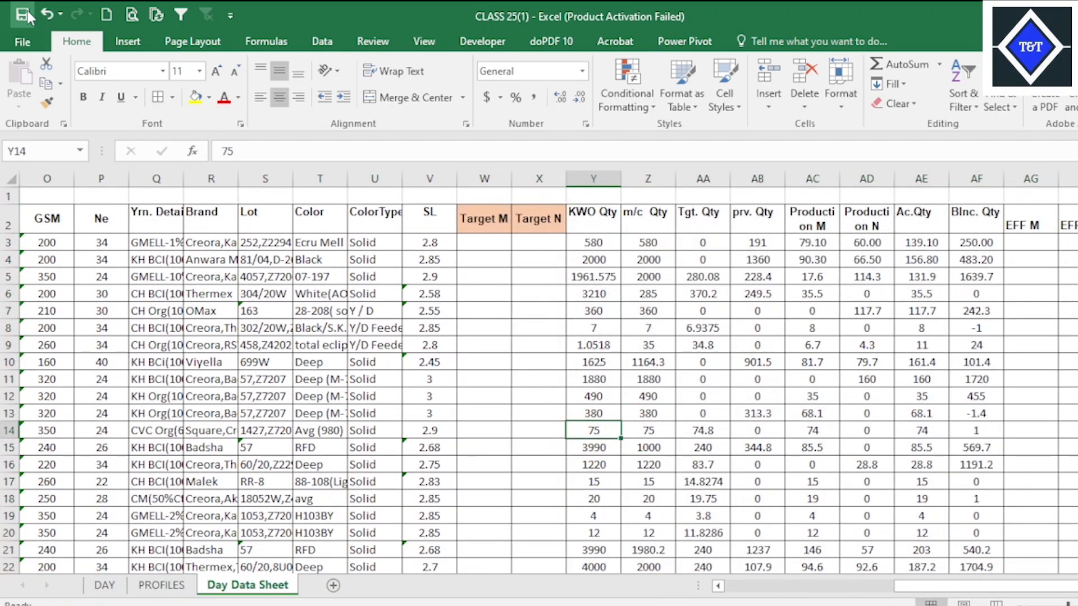
Freeze the panes of Day Data Sheet above row 3 and check that the header rows stay in place.
{"action": "scroll", "coordinate": [50, 258], "scroll_direction": "down", "scroll_amount": 6}
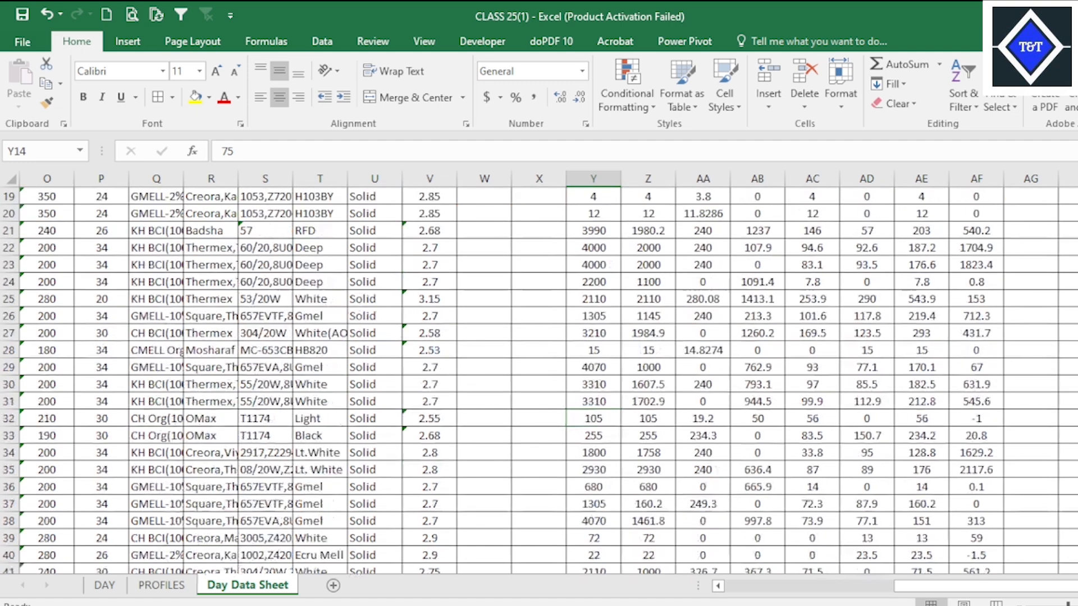
{"action": "scroll", "coordinate": [469, 367], "scroll_direction": "left", "scroll_amount": 5}
{"action": "scroll", "coordinate": [465, 339], "scroll_direction": "up", "scroll_amount": 6}
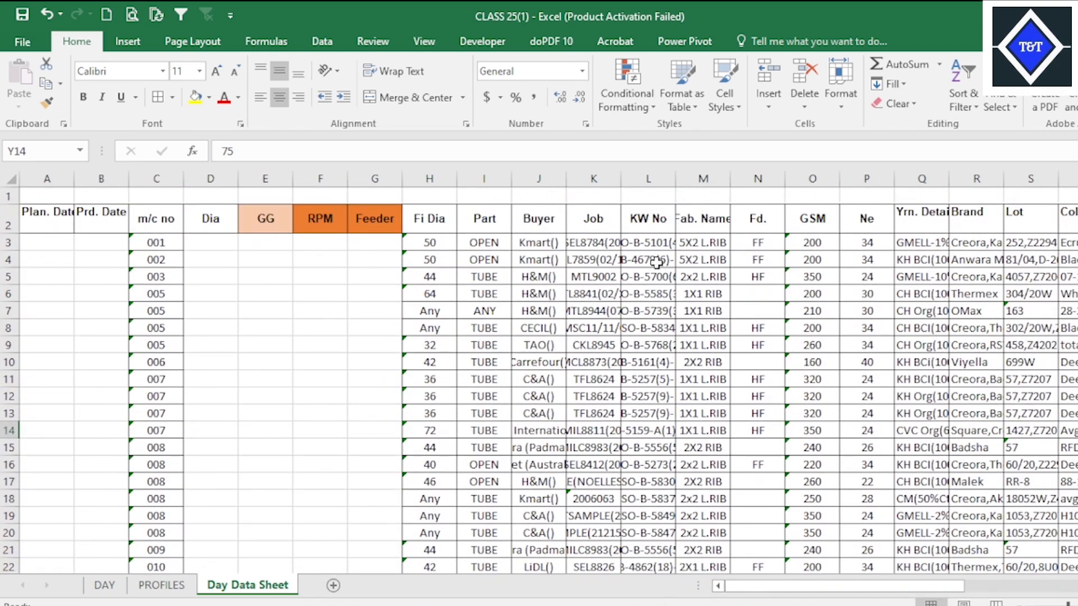
{"action": "left_click", "coordinate": [15, 248]}
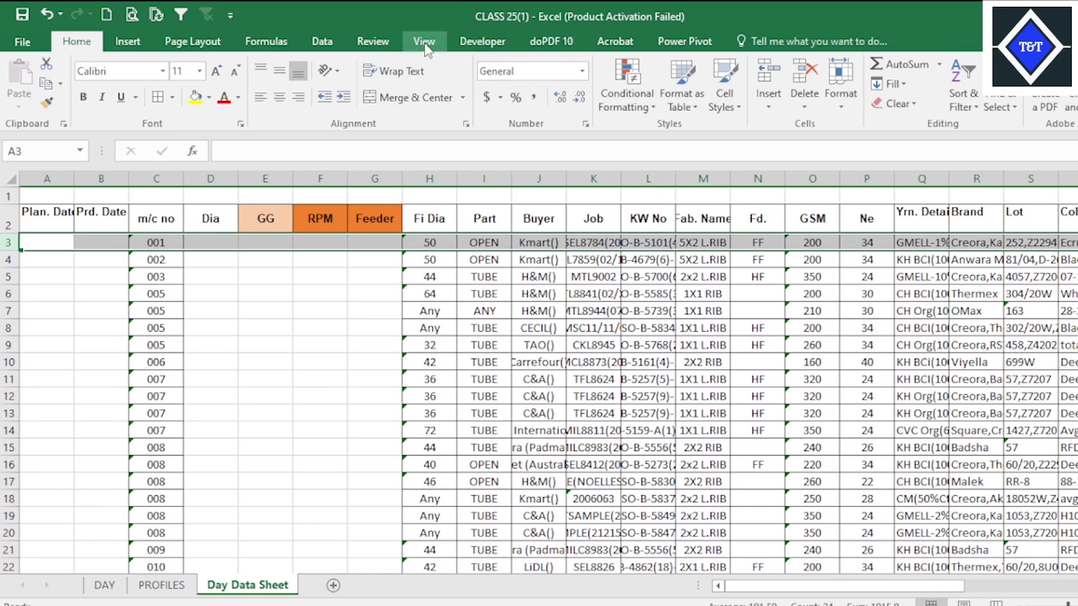
{"action": "left_click", "coordinate": [425, 43]}
{"action": "left_click", "coordinate": [559, 78]}
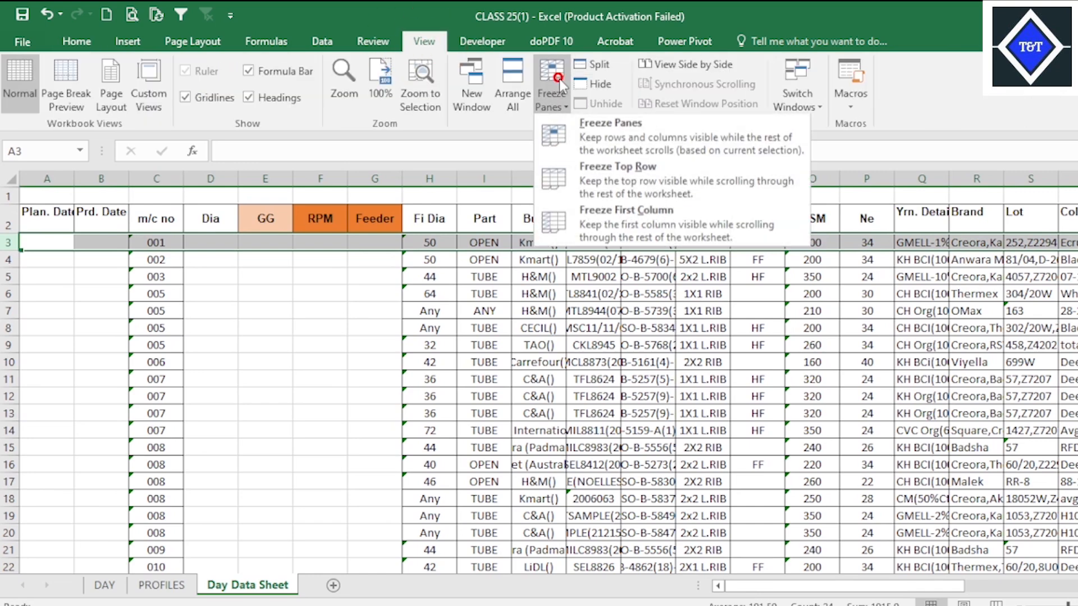
{"action": "left_click", "coordinate": [598, 130]}
{"action": "scroll", "coordinate": [604, 288], "scroll_direction": "down", "scroll_amount": 20}
{"action": "scroll", "coordinate": [604, 287], "scroll_direction": "up", "scroll_amount": 20}
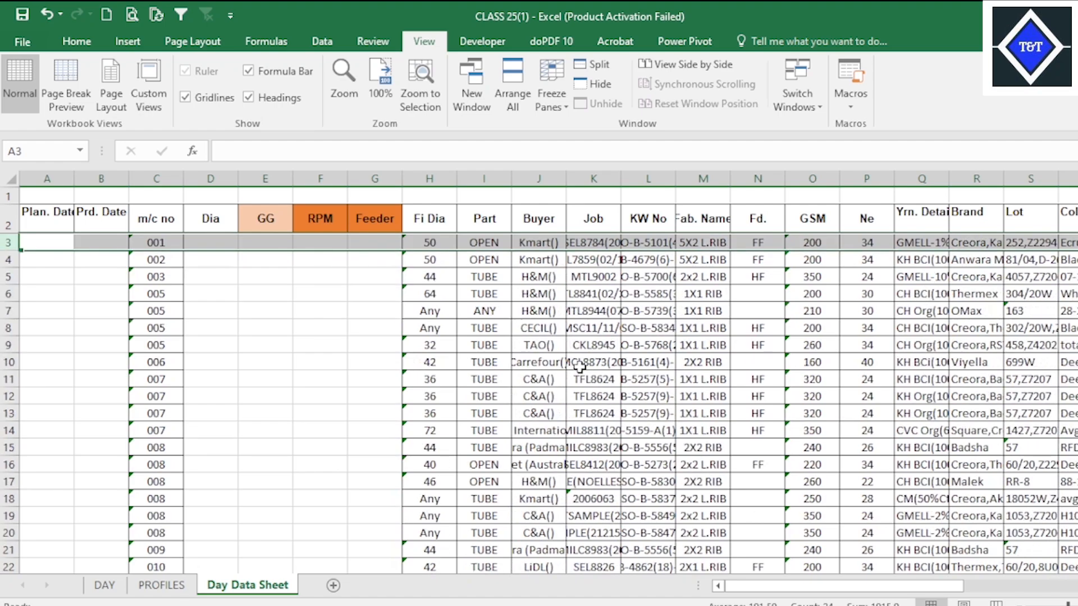
{"action": "left_click", "coordinate": [701, 362]}
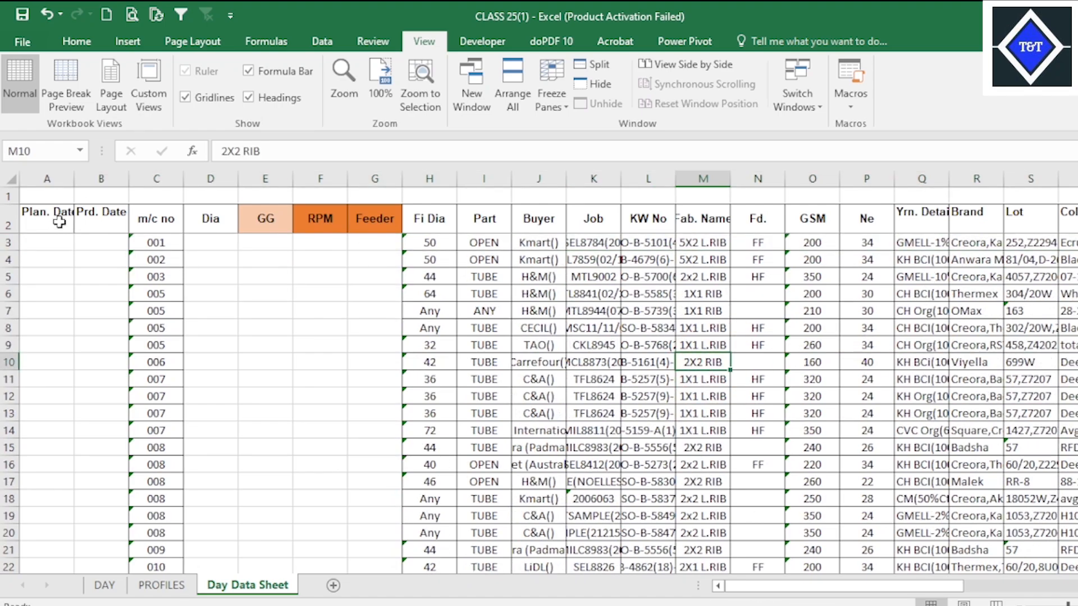
Apply all borders to the Plan. Date through Feeder columns, A2:G223, in Day Data Sheet.
{"action": "left_click_drag", "start_coordinate": [58, 227], "coordinate": [380, 531]}
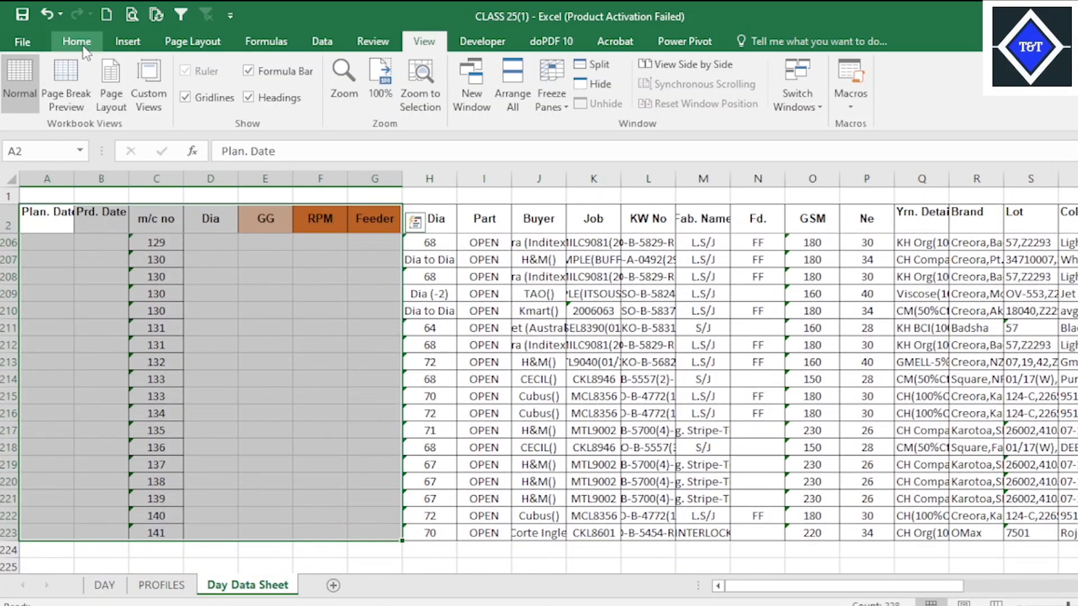
{"action": "left_click", "coordinate": [78, 42]}
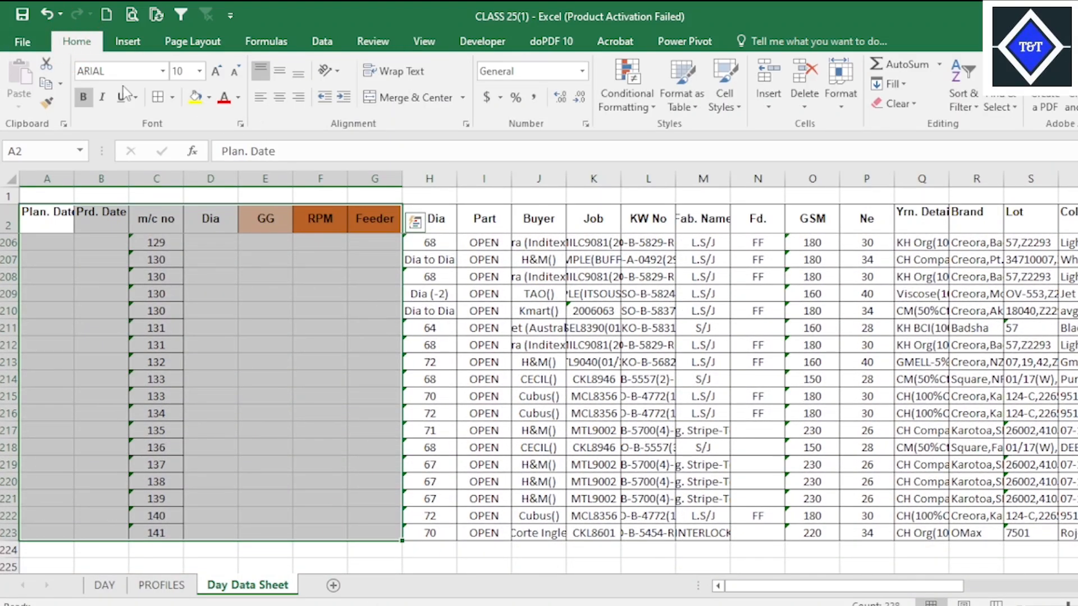
{"action": "left_click", "coordinate": [158, 97]}
{"action": "scroll", "coordinate": [383, 340], "scroll_direction": "up", "scroll_amount": 20}
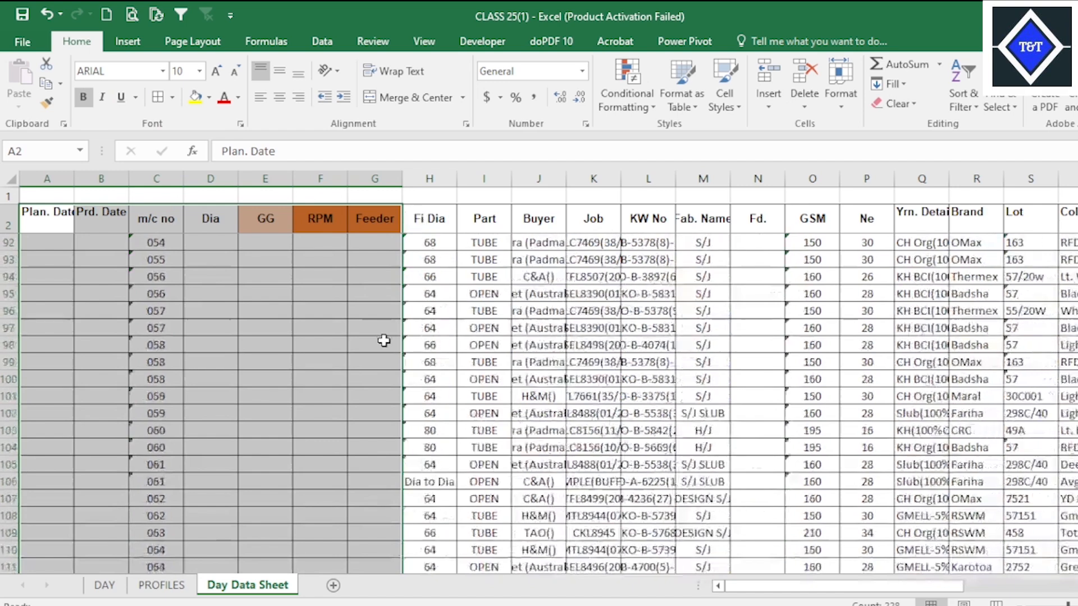
{"action": "scroll", "coordinate": [383, 340], "scroll_direction": "up", "scroll_amount": 9}
{"action": "left_click", "coordinate": [578, 311]}
{"action": "left_click", "coordinate": [691, 311]}
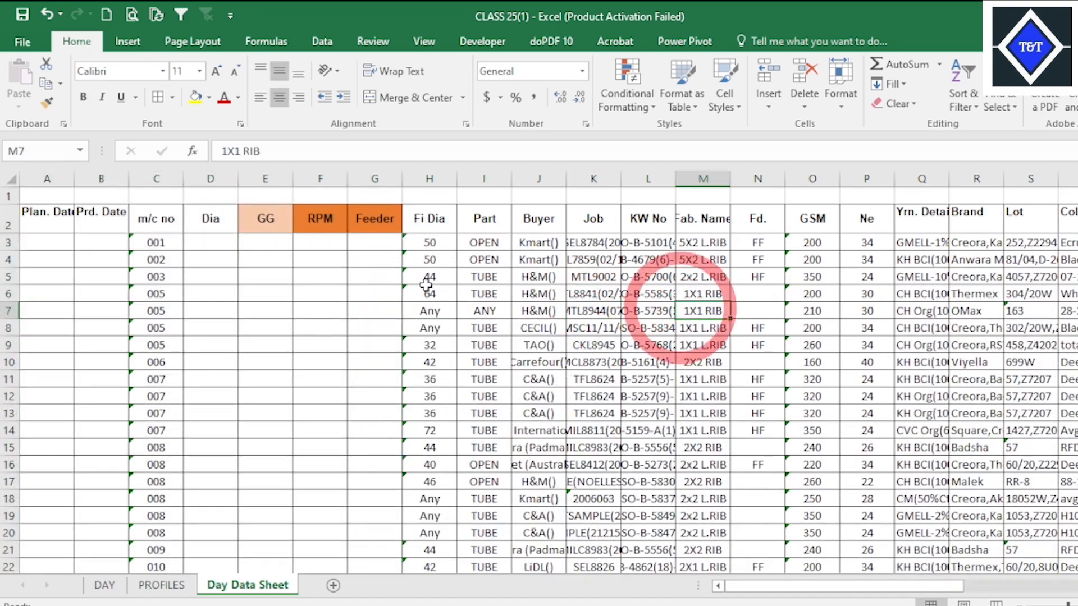
{"action": "left_click", "coordinate": [428, 245]}
{"action": "left_click", "coordinate": [601, 277]}
{"action": "left_click", "coordinate": [665, 295]}
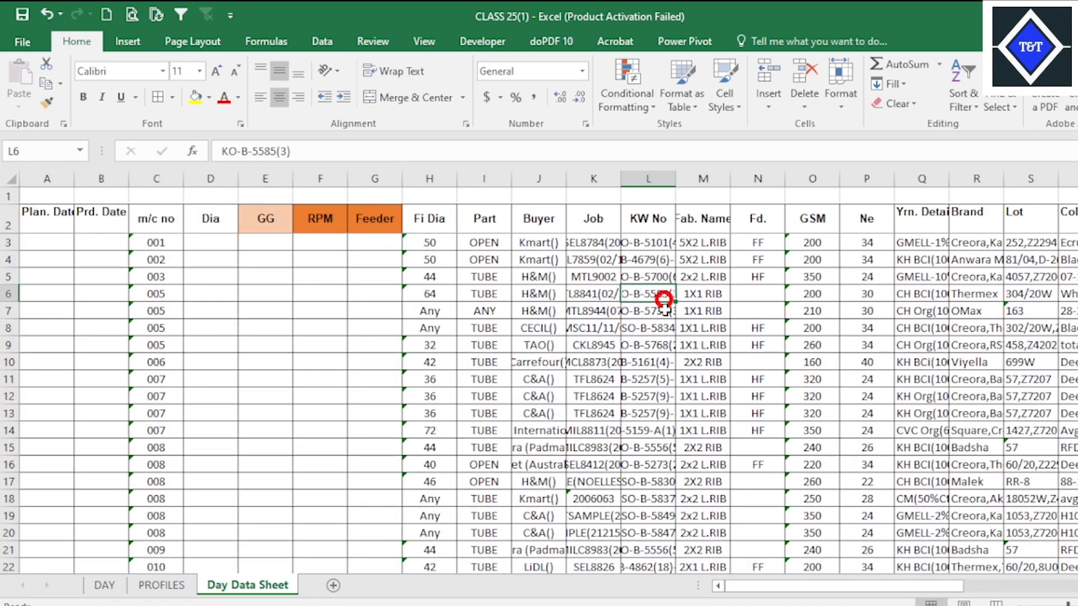
{"action": "left_click", "coordinate": [616, 360]}
{"action": "left_click", "coordinate": [555, 351]}
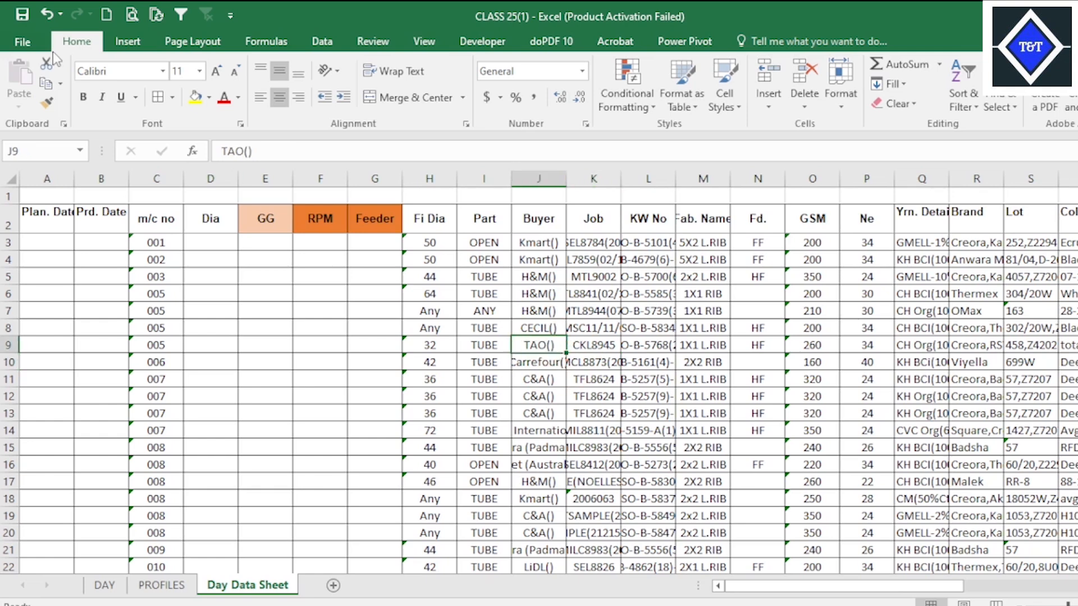
Switch to Target Production File UPDATE and examine the RPM and Feeder lookup formulas in F3 and G3 of Day Data Sheet.
{"action": "left_click", "coordinate": [205, 250]}
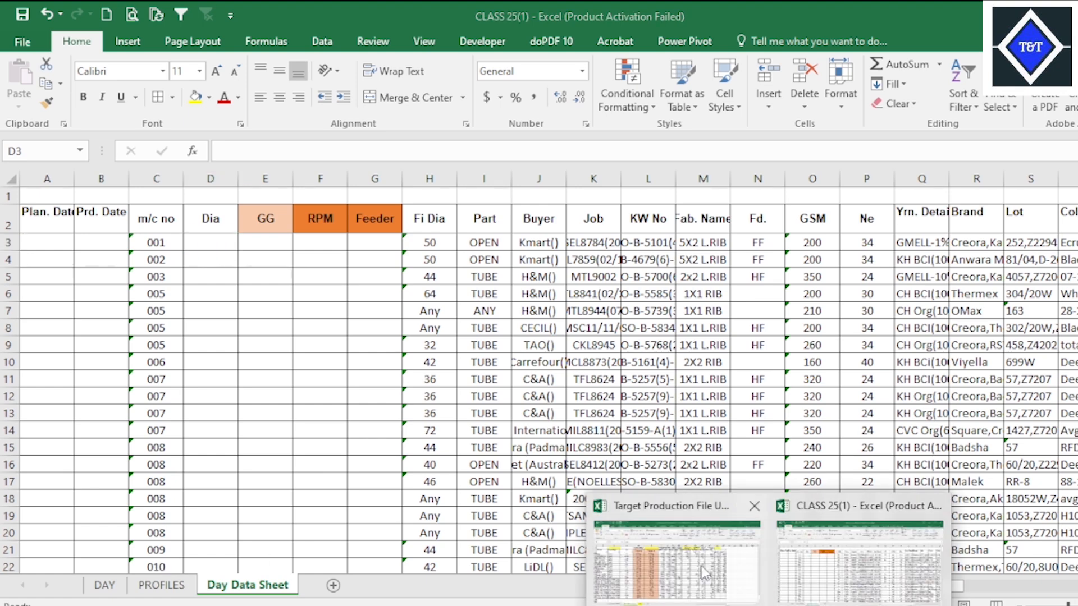
{"action": "left_click", "coordinate": [706, 572]}
{"action": "left_click", "coordinate": [454, 393]}
{"action": "scroll", "coordinate": [561, 505], "scroll_direction": "up", "scroll_amount": 2}
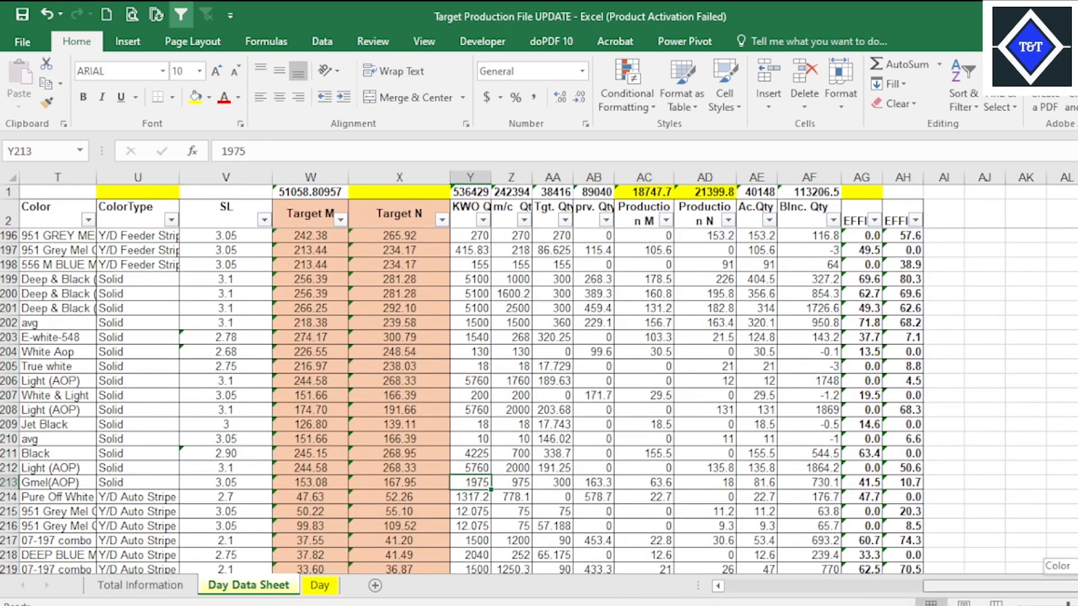
{"action": "left_click_drag", "start_coordinate": [1027, 585], "coordinate": [744, 599]}
{"action": "scroll", "coordinate": [177, 339], "scroll_direction": "up", "scroll_amount": 13}
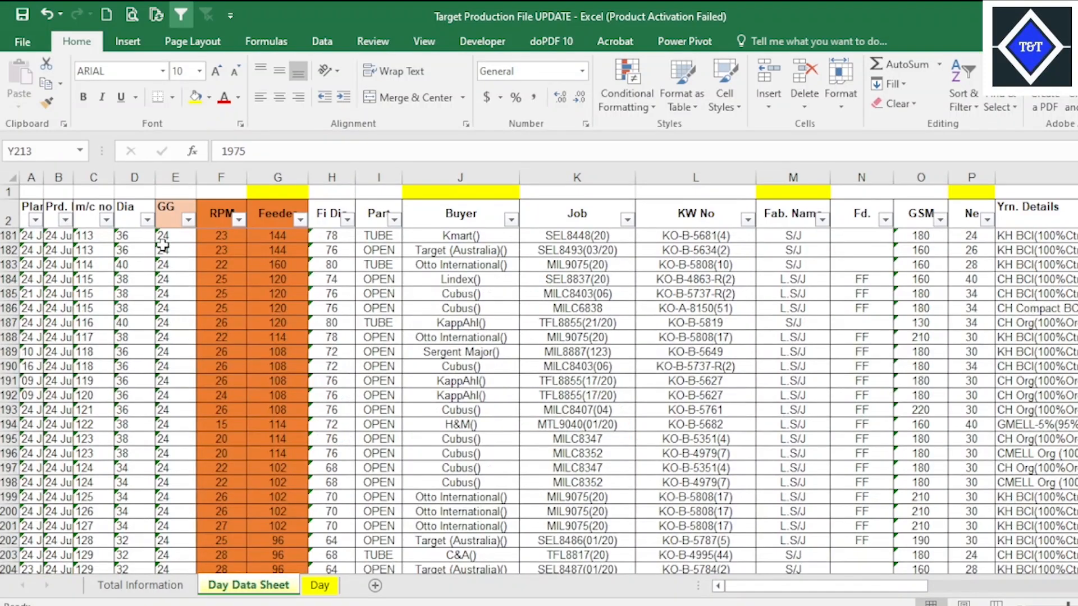
{"action": "scroll", "coordinate": [178, 257], "scroll_direction": "up", "scroll_amount": 20}
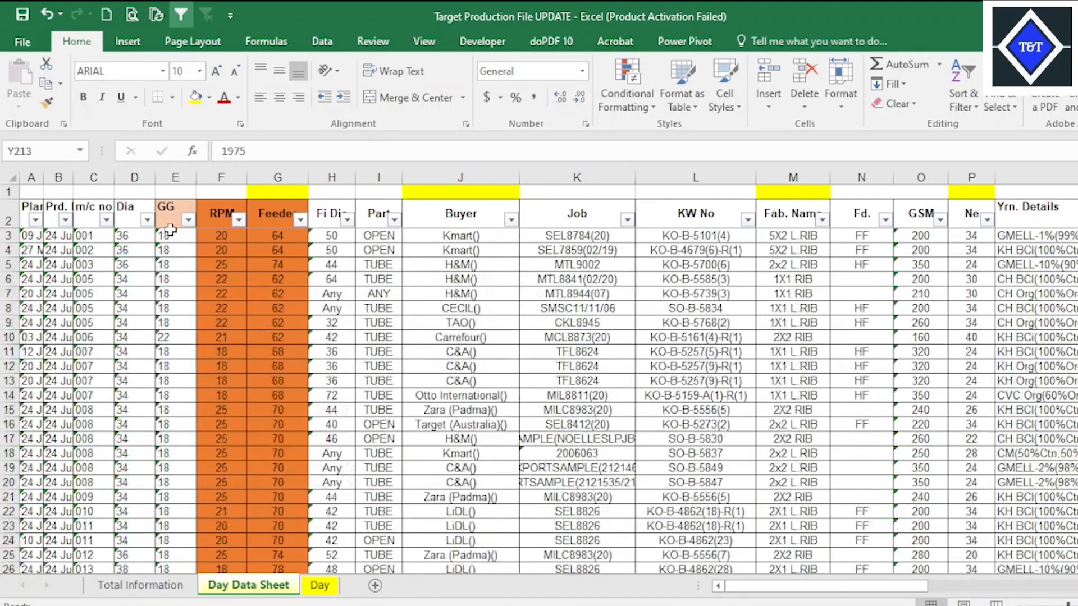
{"action": "left_click", "coordinate": [224, 223]}
{"action": "left_click", "coordinate": [223, 236]}
{"action": "left_click", "coordinate": [259, 235]}
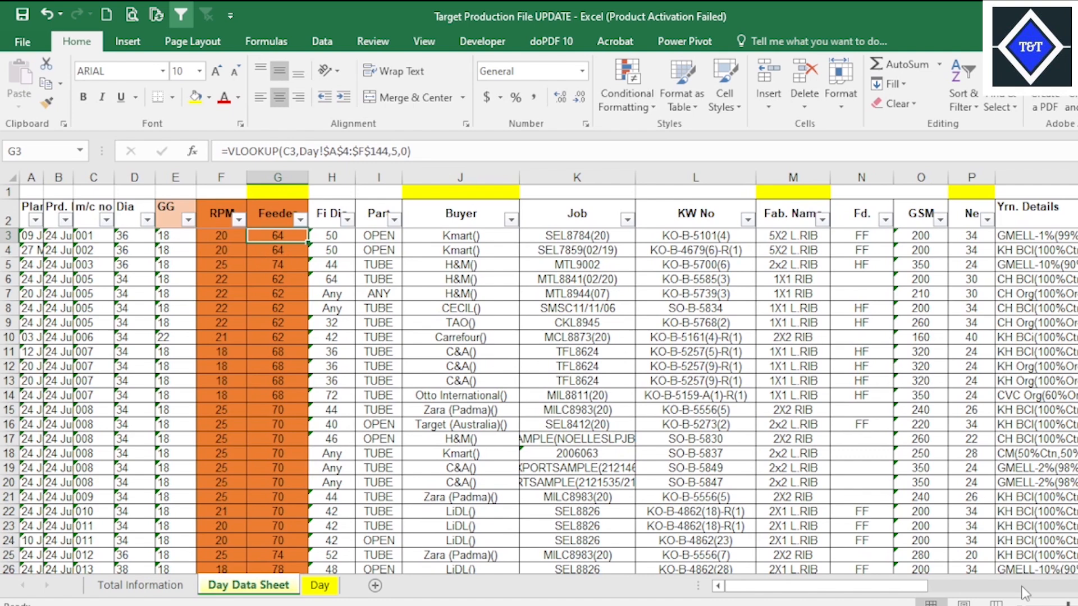
Return to CLASS 25(1) and select the first empty RPM cell, F3, in Day Data Sheet.
{"action": "mouse_move", "coordinate": [770, 605]}
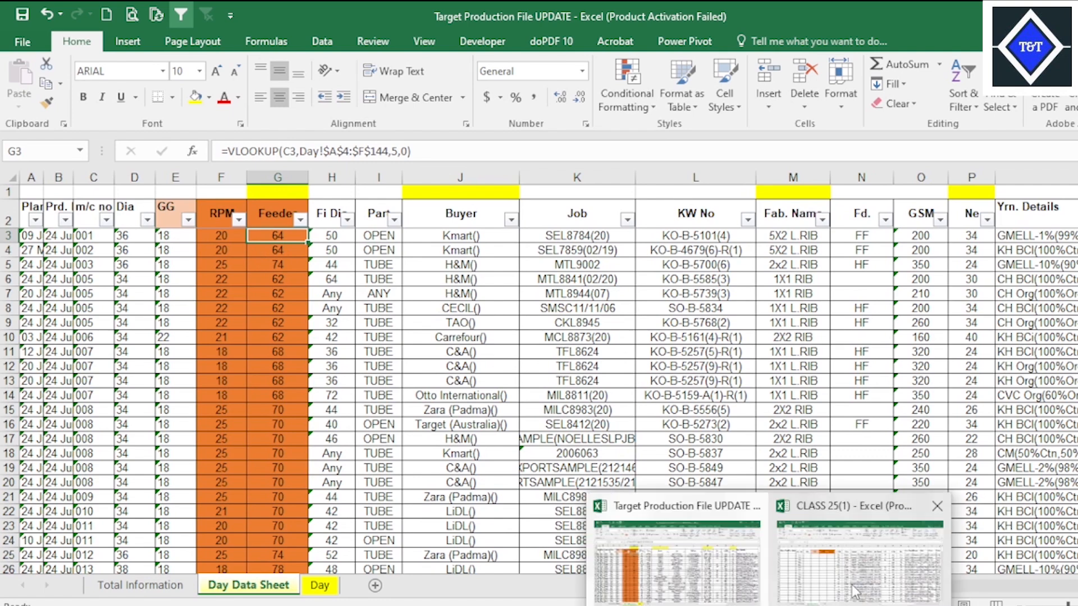
{"action": "left_click", "coordinate": [859, 561]}
{"action": "left_click", "coordinate": [295, 303]}
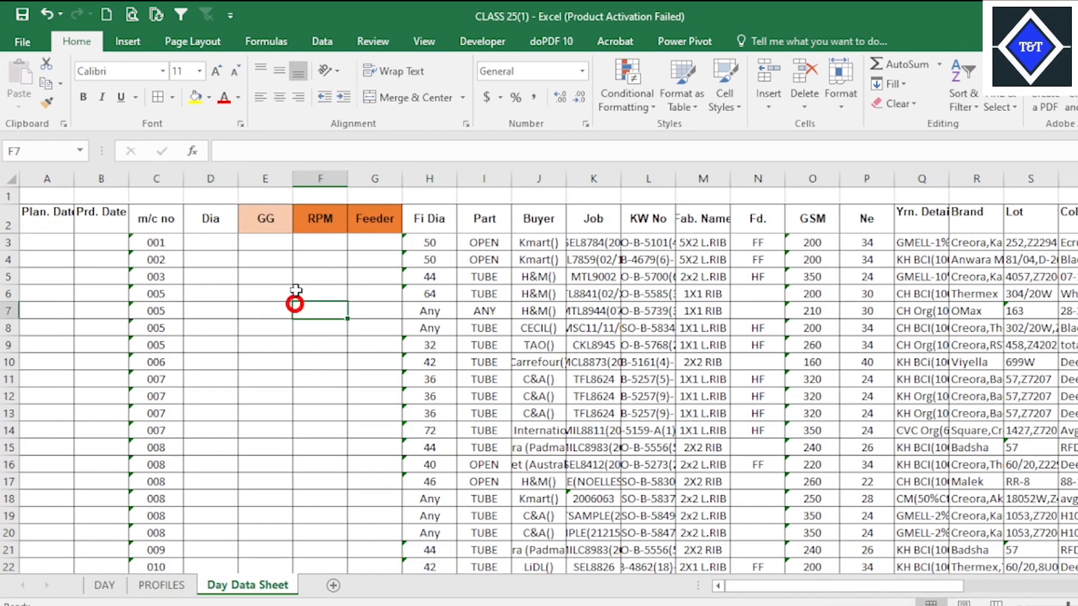
{"action": "left_click", "coordinate": [331, 242]}
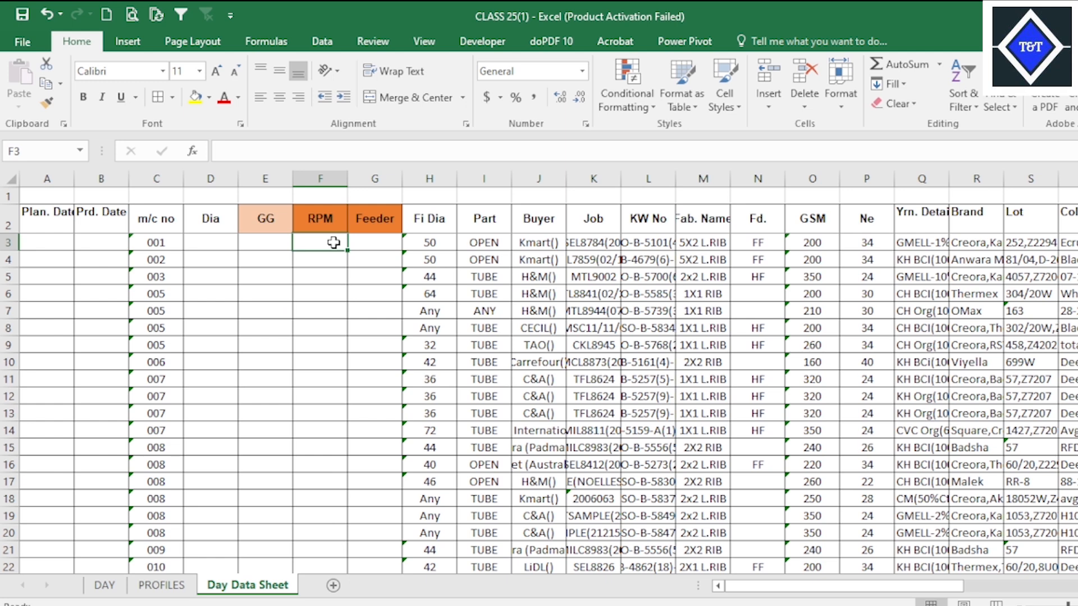
{"action": "left_click", "coordinate": [356, 293]}
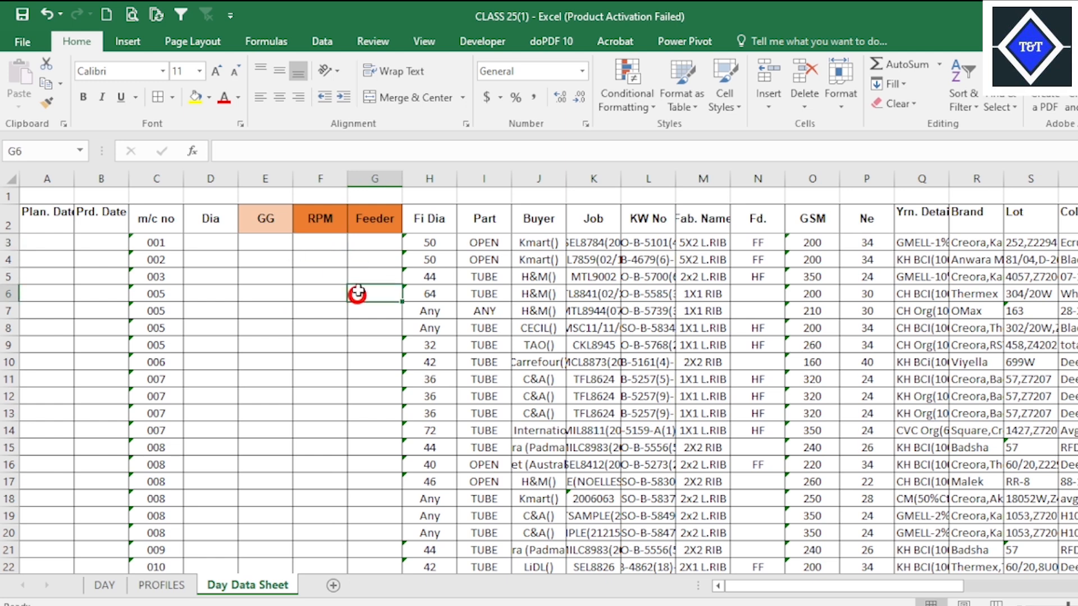
{"action": "left_click", "coordinate": [356, 241]}
{"action": "left_click", "coordinate": [333, 242]}
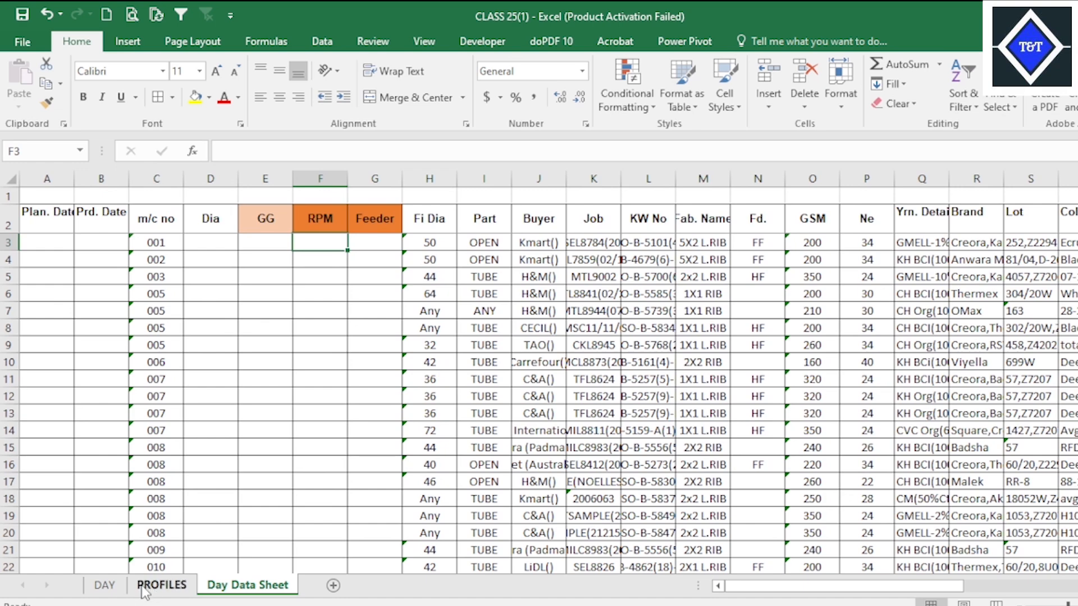
Examine the Feeder formula in E3 of the DAY sheet, and return to Day Data Sheet.
{"action": "left_click", "coordinate": [104, 584]}
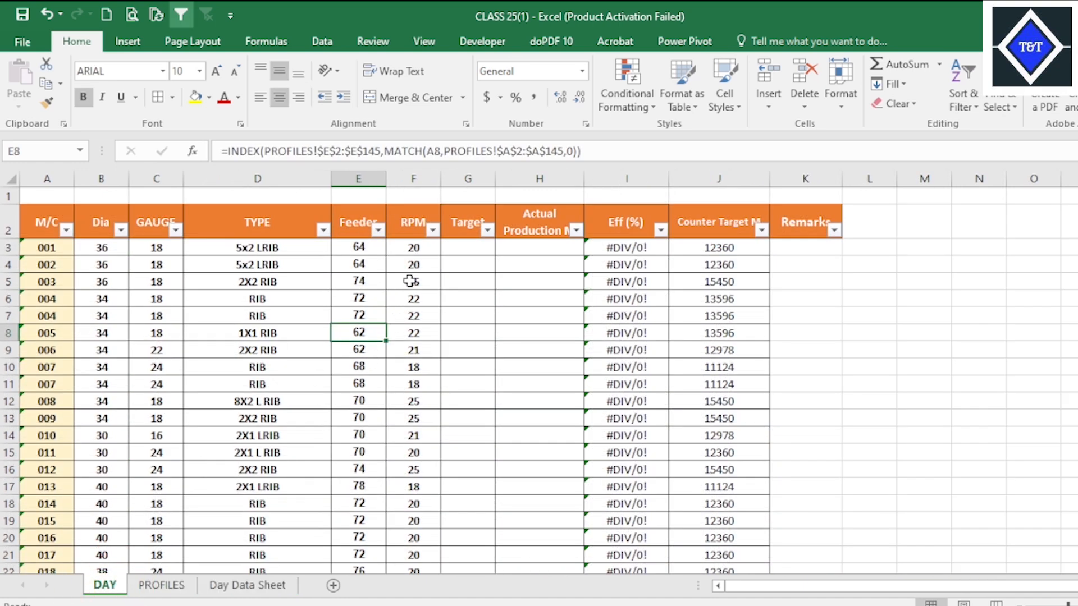
{"action": "left_click", "coordinate": [361, 246]}
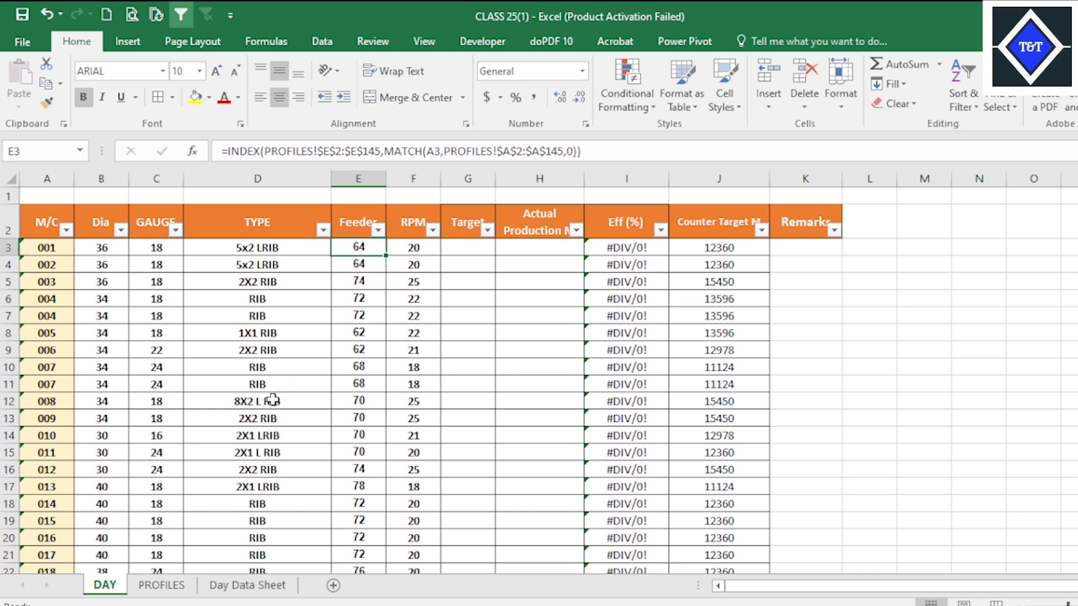
{"action": "left_click", "coordinate": [247, 585]}
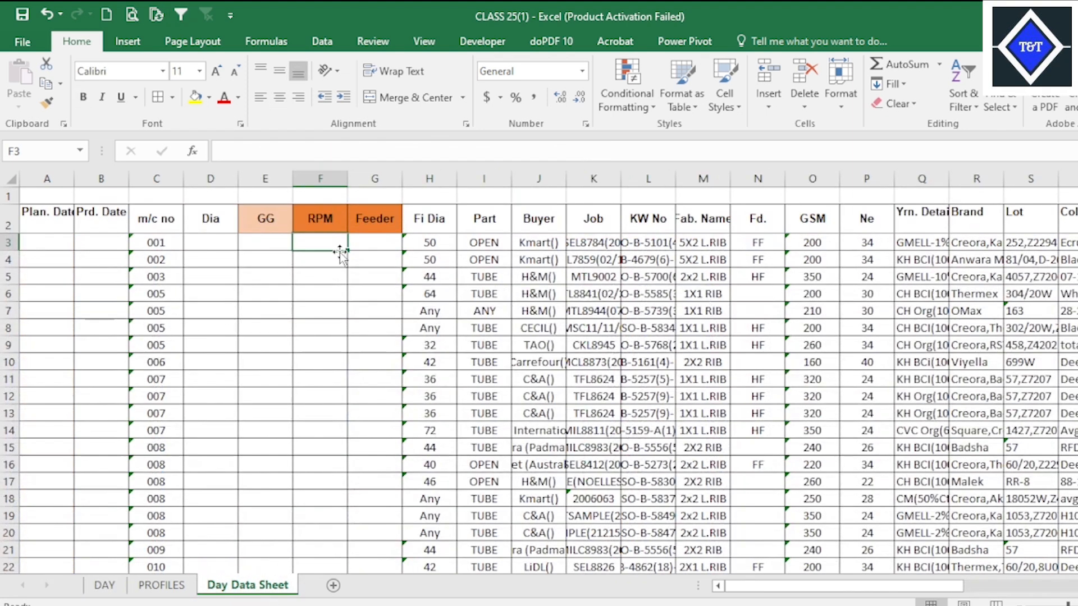
{"action": "left_click", "coordinate": [369, 242]}
{"action": "left_click", "coordinate": [339, 242]}
{"action": "left_click", "coordinate": [375, 241]}
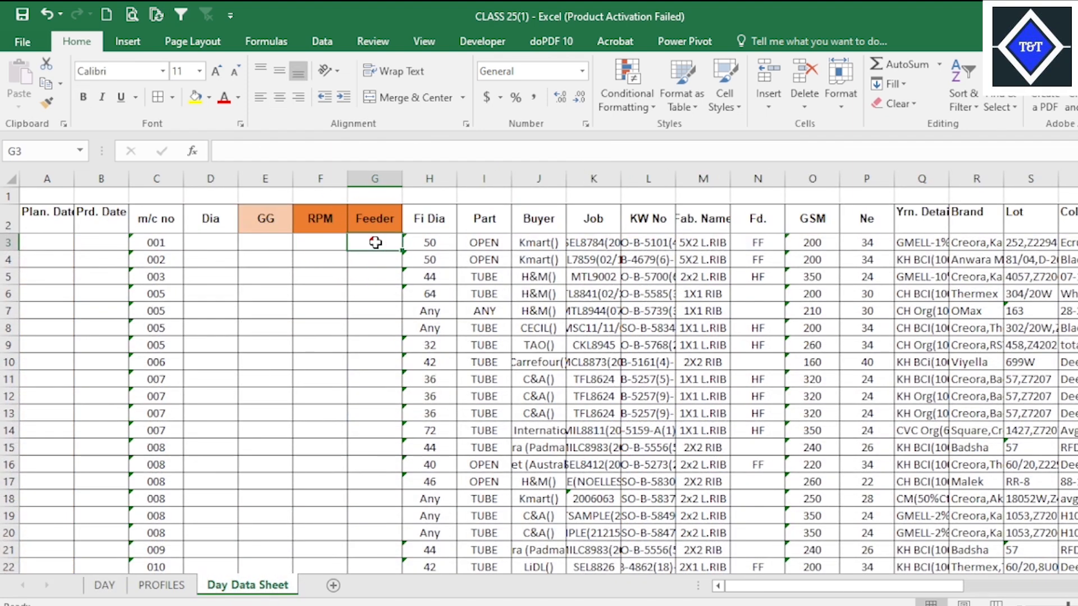
{"action": "left_click", "coordinate": [318, 246]}
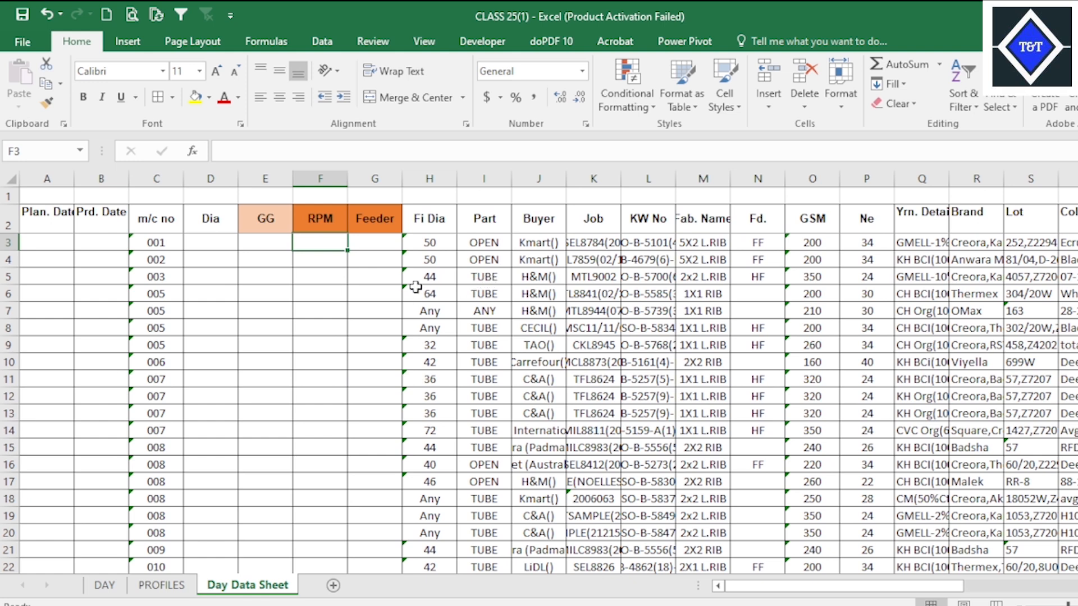
{"action": "type", "text": "=vl"}
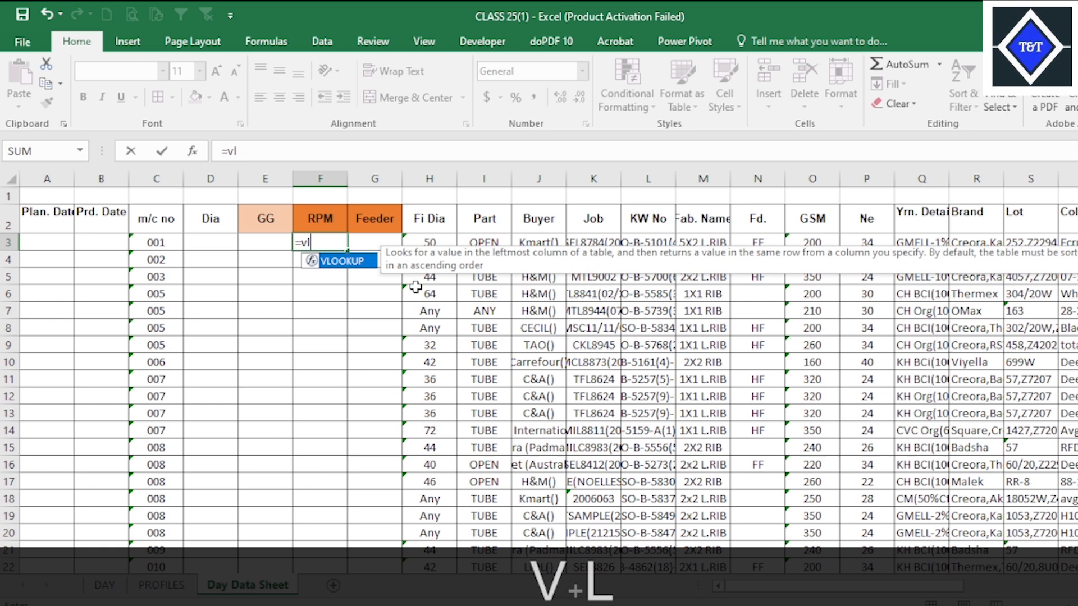
{"action": "key", "text": "Tab"}
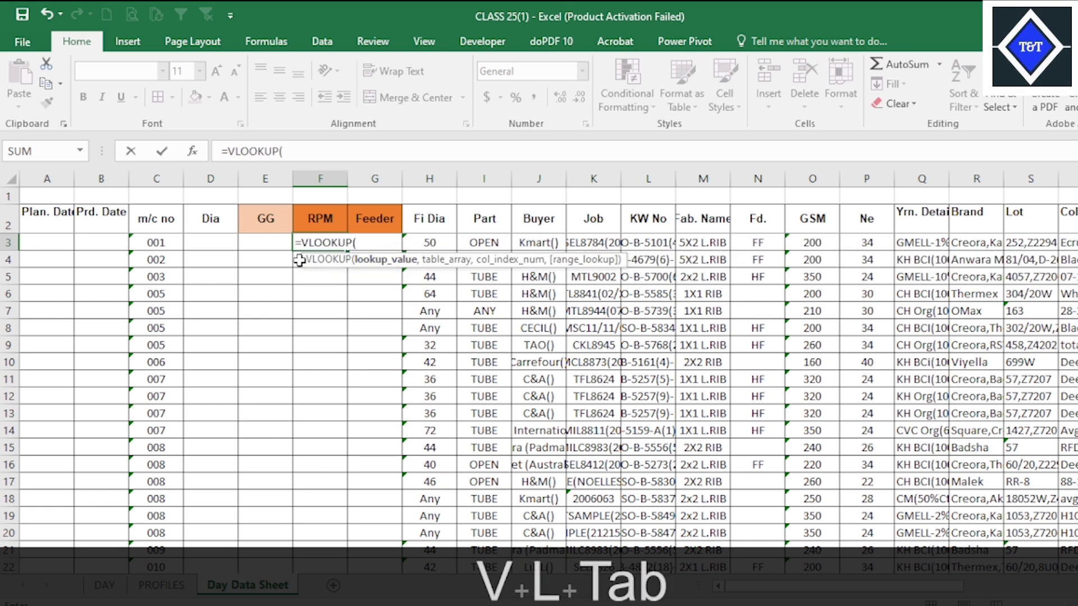
{"action": "left_click", "coordinate": [157, 243]}
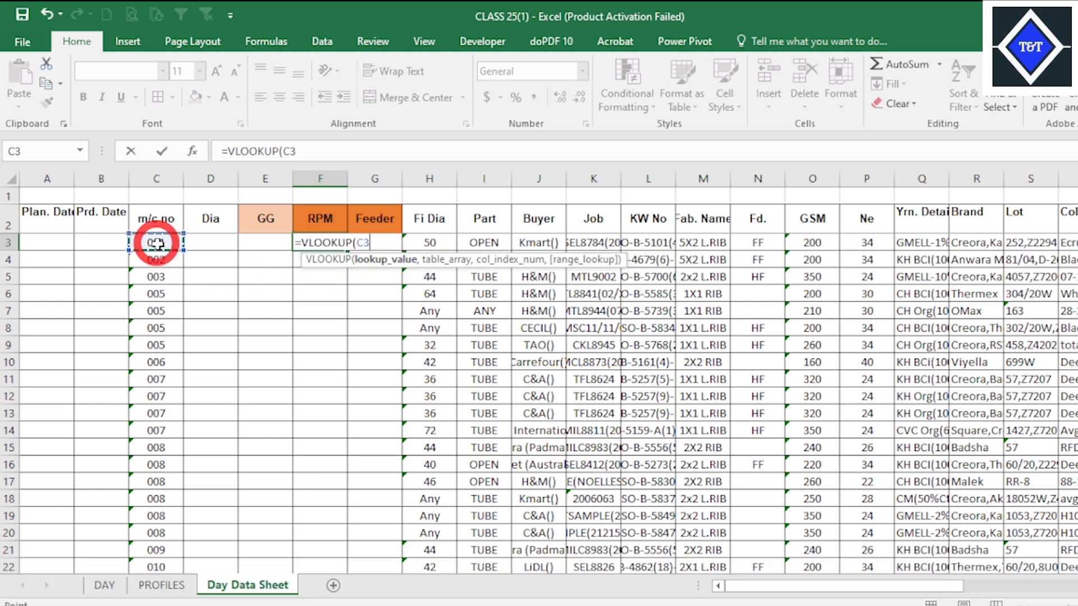
{"action": "key", "text": "F8"}
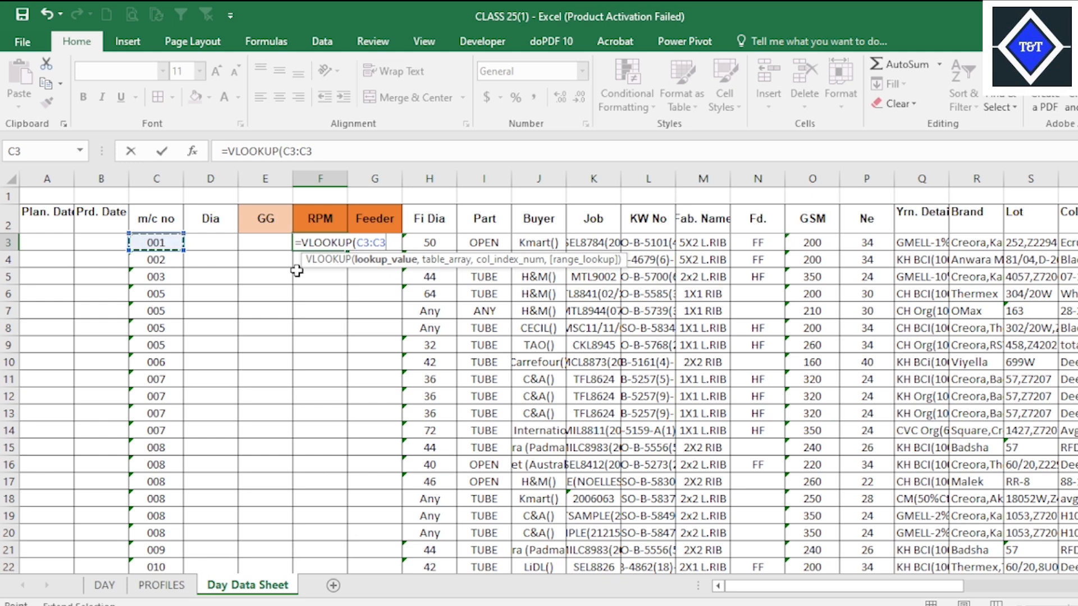
{"action": "left_click_drag", "start_coordinate": [313, 150], "coordinate": [292, 148]}
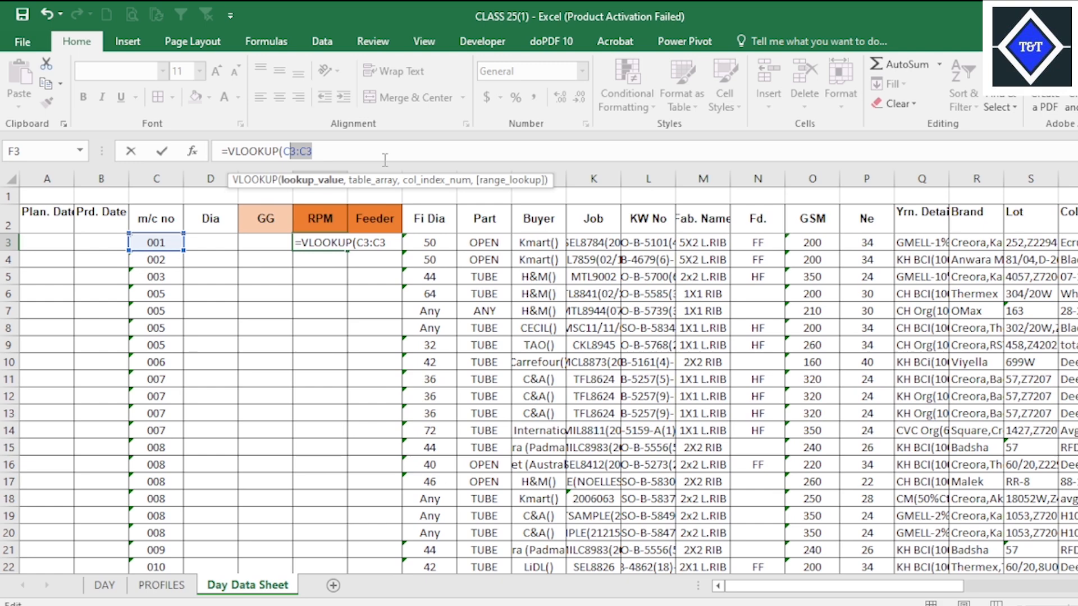
{"action": "key", "text": "BackSpace"}
{"action": "key", "text": "BackSpace"}
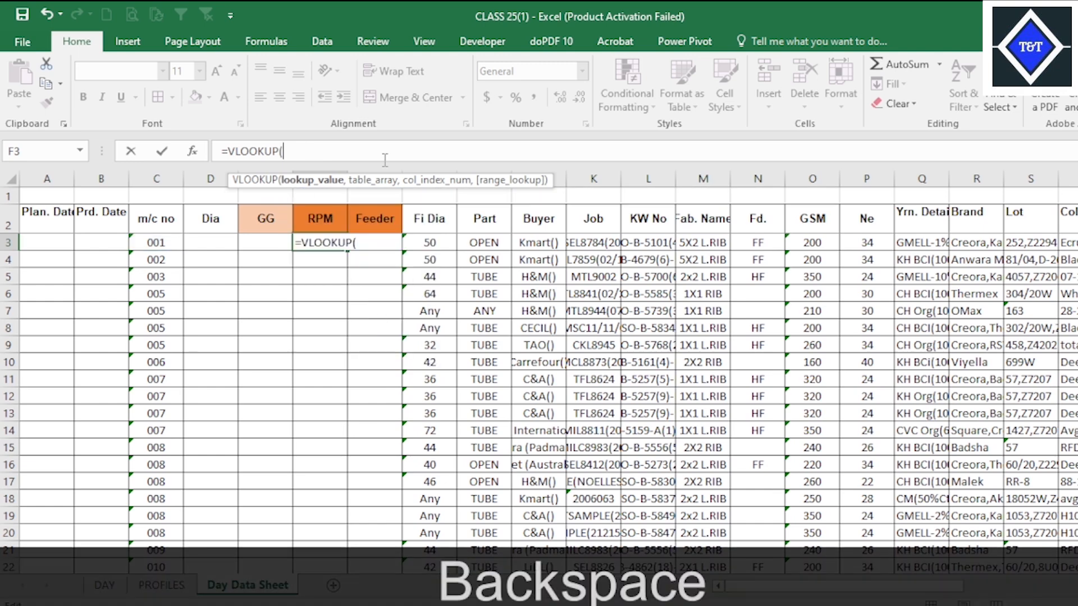
{"action": "left_click", "coordinate": [158, 243]}
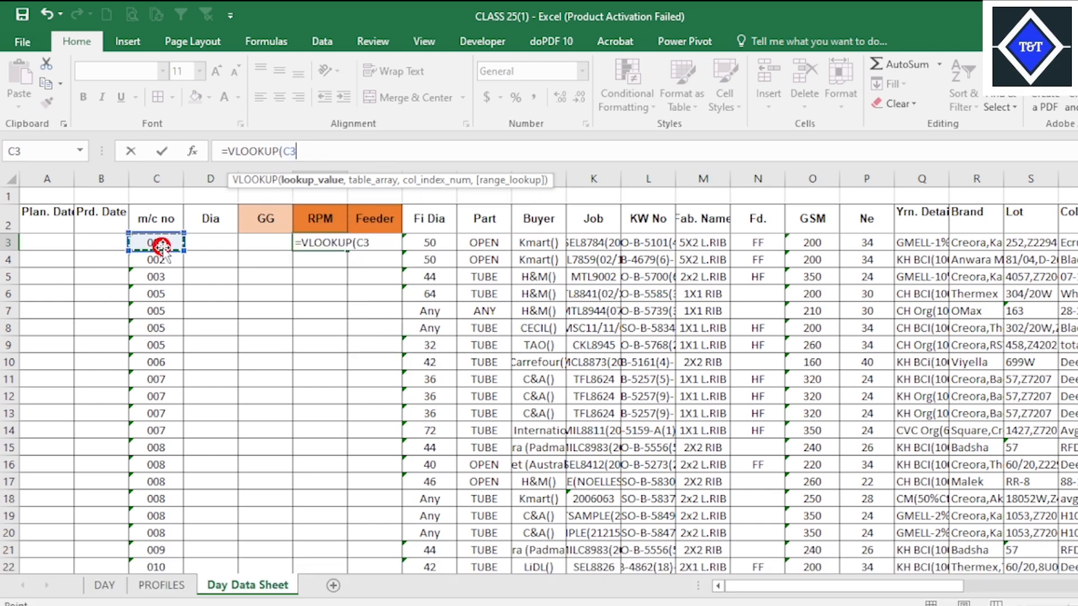
{"action": "type", "text": ","}
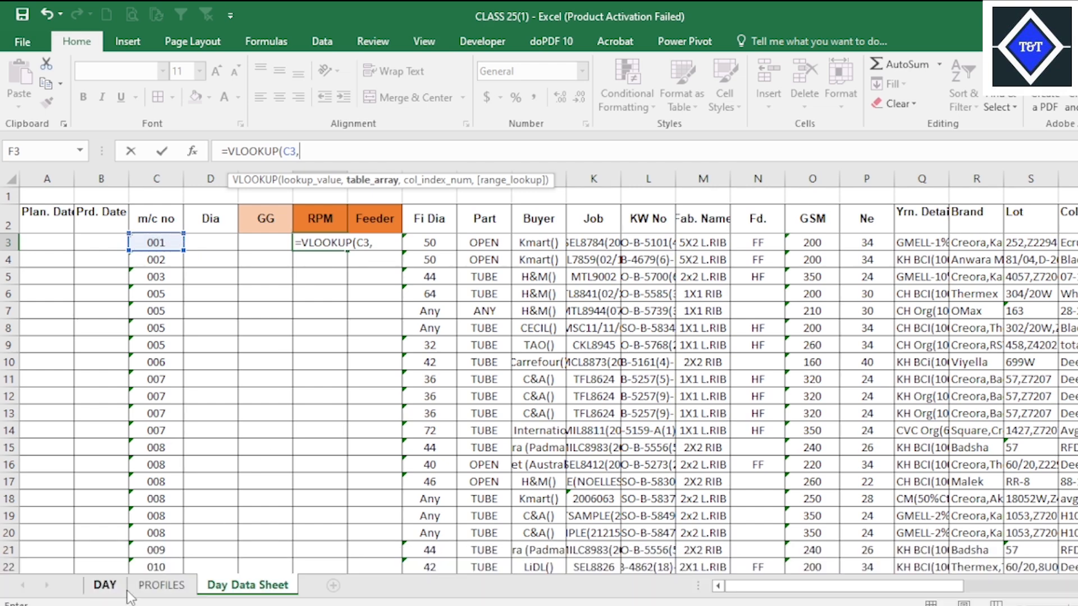
{"action": "left_click", "coordinate": [113, 590]}
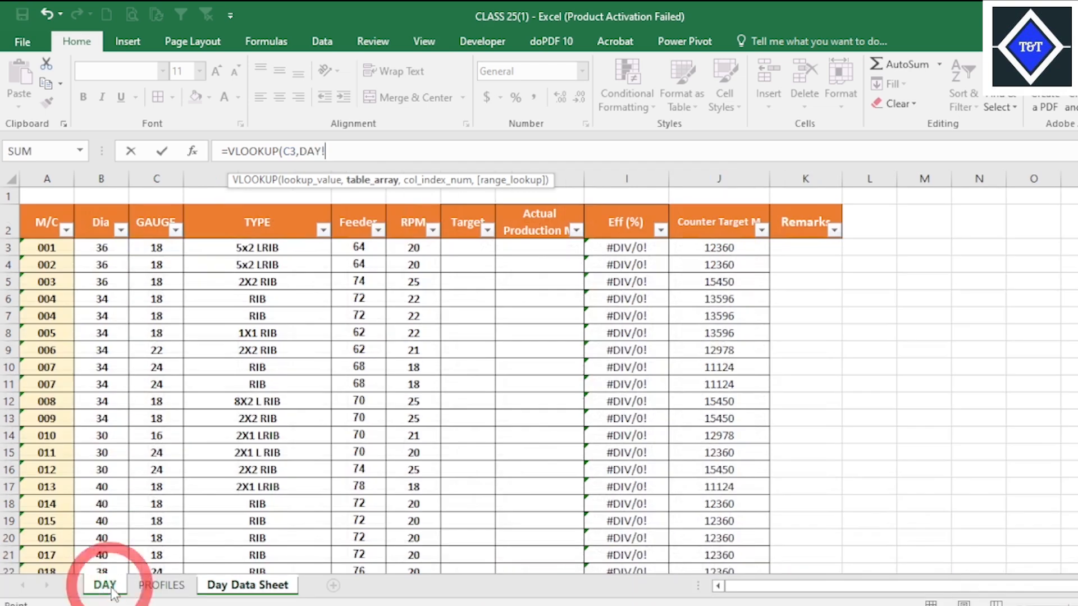
{"action": "left_click", "coordinate": [224, 587]}
{"action": "key", "text": "Escape"}
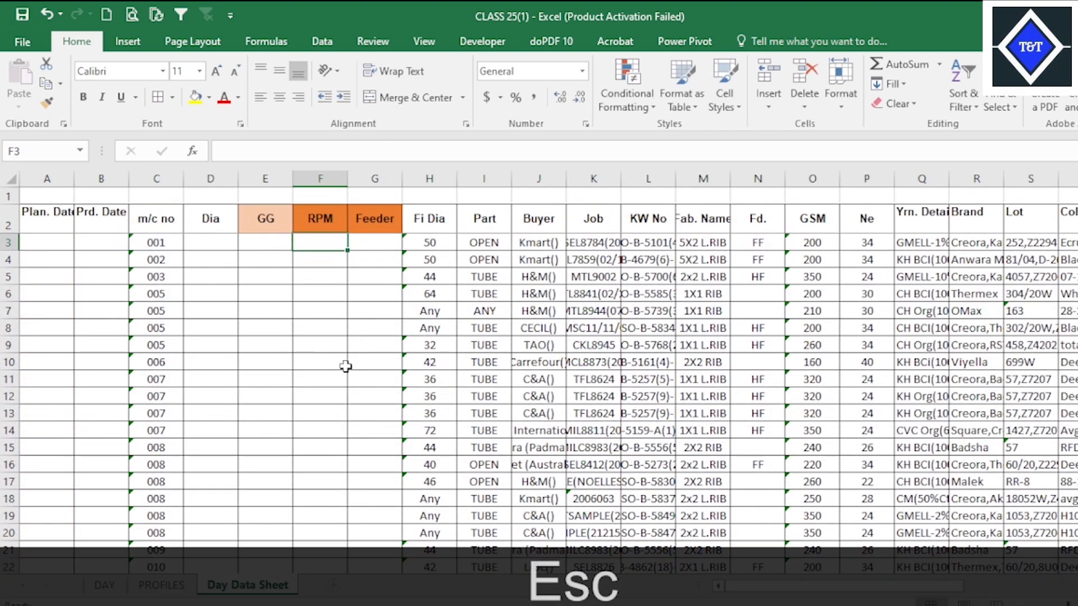
{"action": "left_click", "coordinate": [253, 259]}
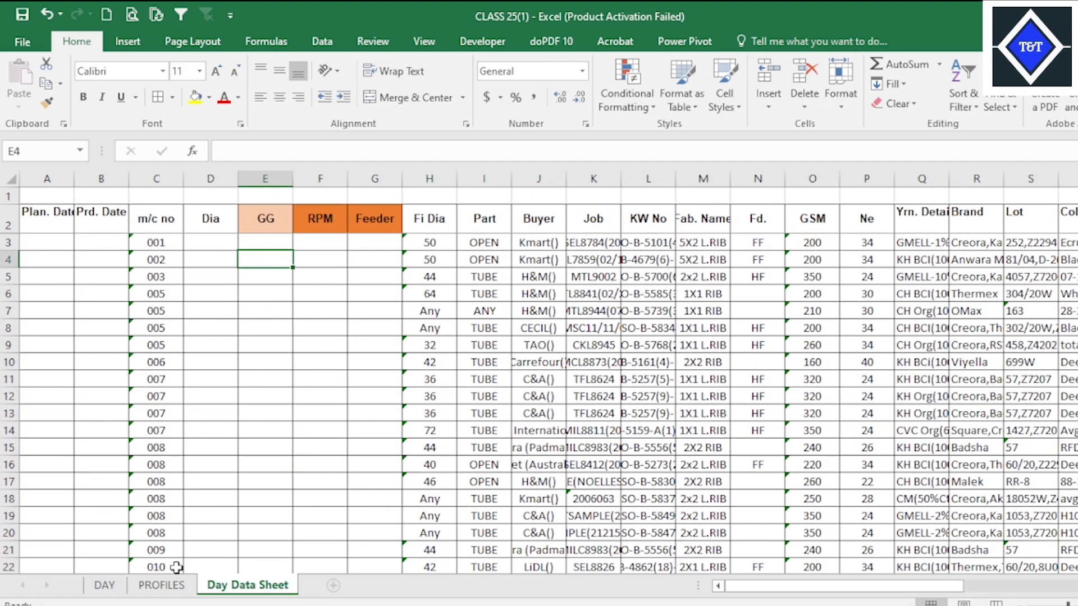
Switch to Target Production File UPDATE, examine the RPM lookup formula in F3 of Day Data Sheet, and return to CLASS 25(1).
{"action": "mouse_move", "coordinate": [746, 603]}
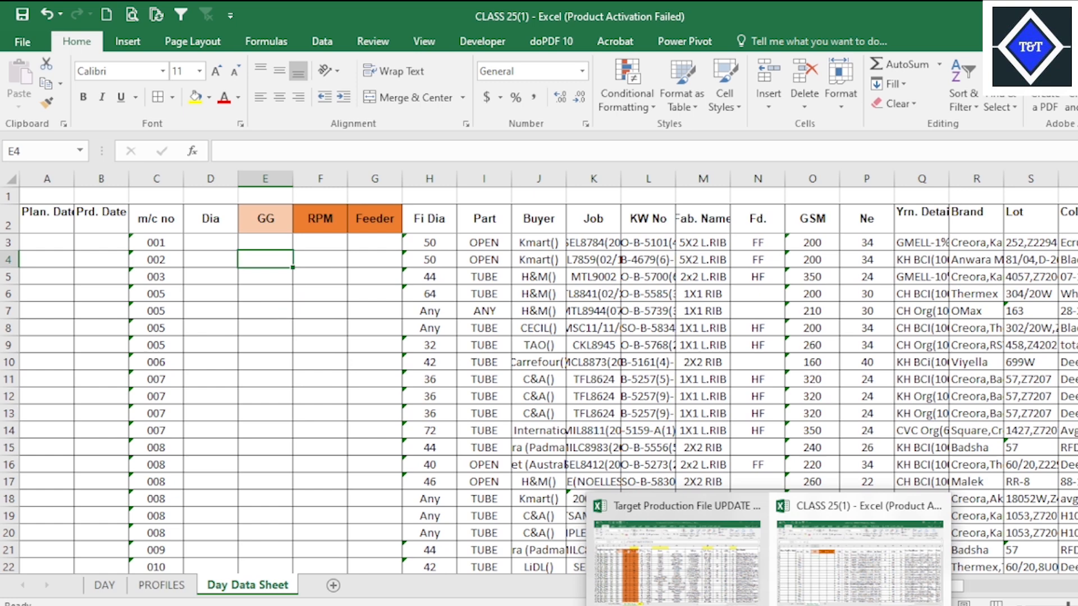
{"action": "left_click", "coordinate": [746, 580]}
{"action": "left_click", "coordinate": [224, 236]}
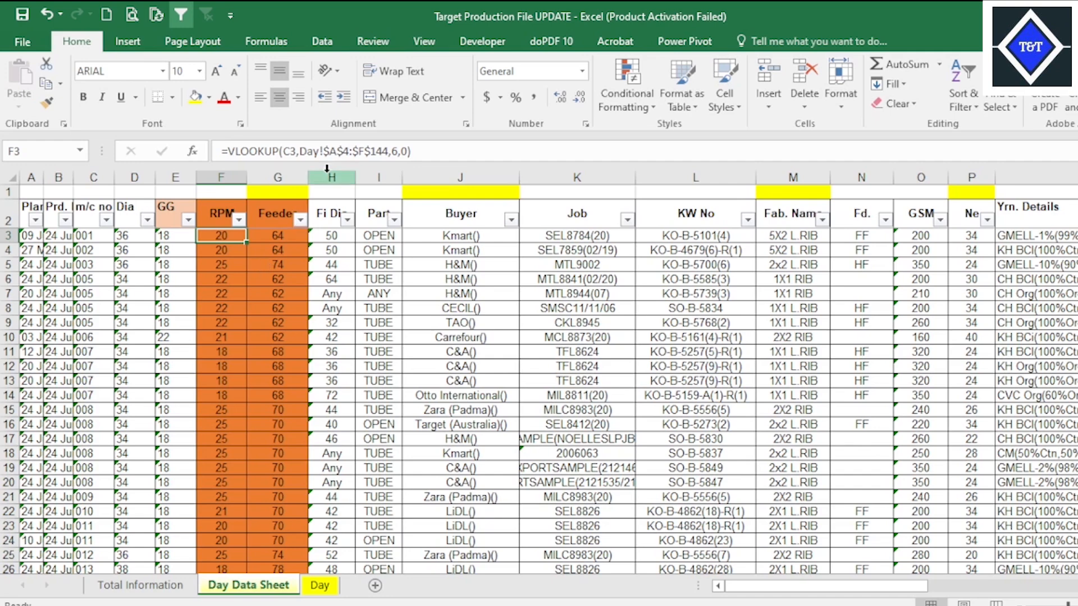
{"action": "mouse_move", "coordinate": [769, 605]}
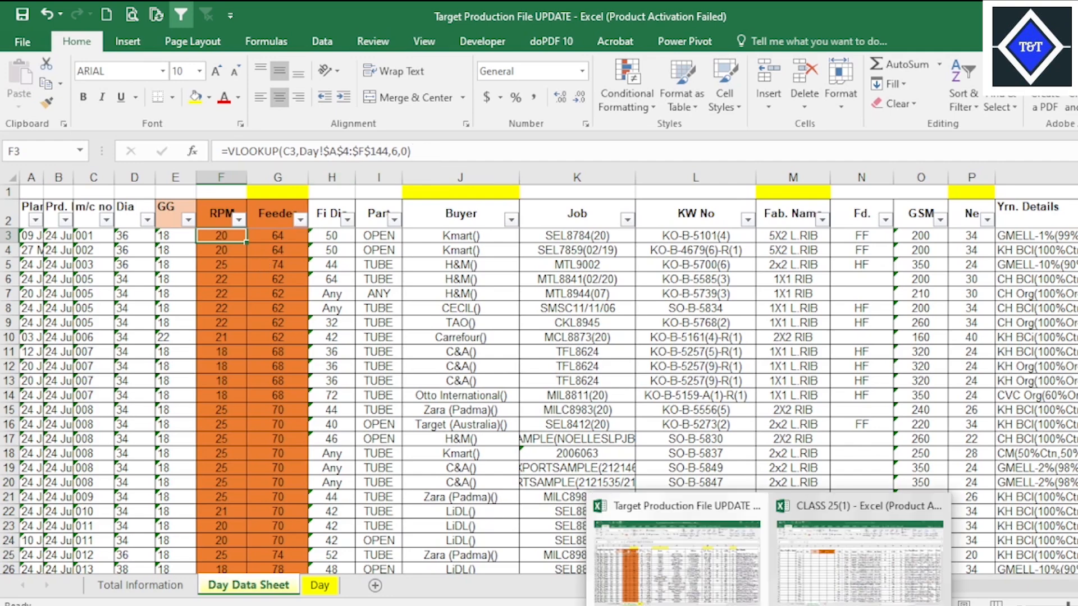
{"action": "left_click", "coordinate": [869, 555]}
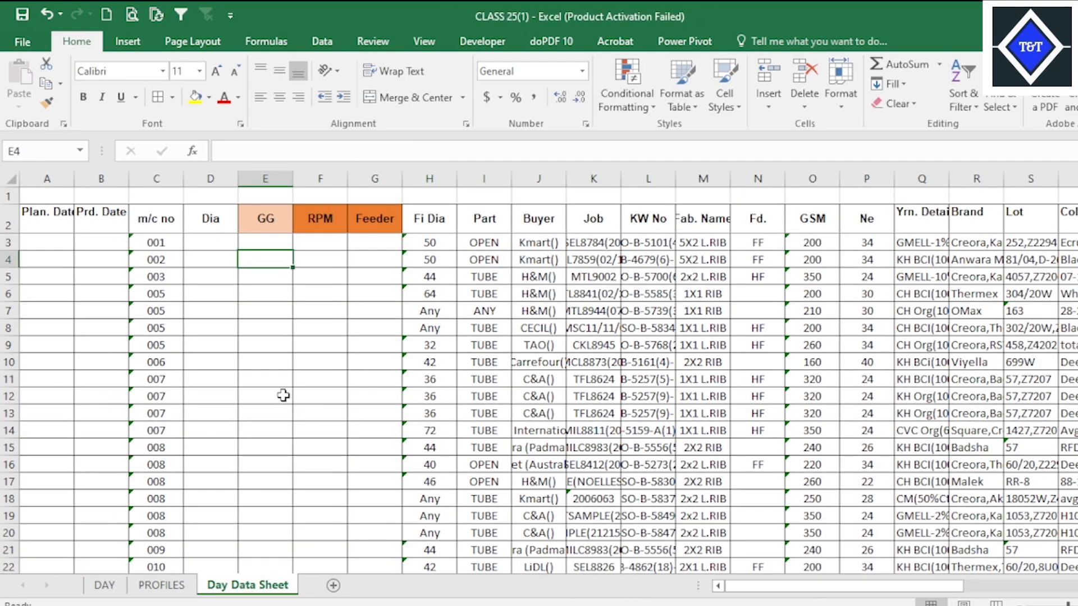
Start a VLOOKUP formula in RPM cell F3 of Day Data Sheet, using the machine number in C3 as the lookup value.
{"action": "left_click", "coordinate": [263, 243]}
{"action": "left_click", "coordinate": [321, 242]}
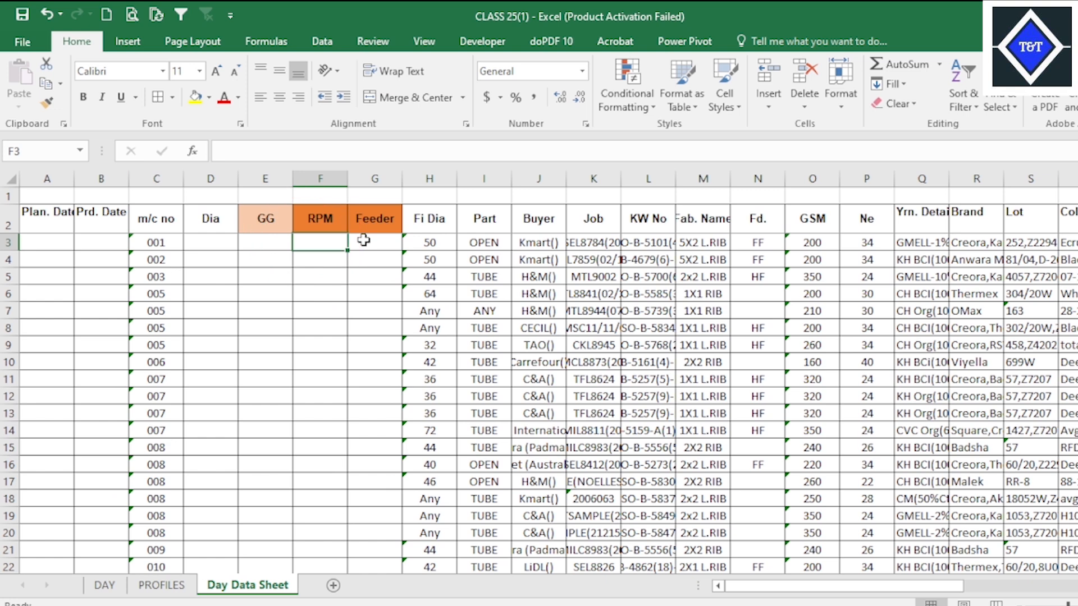
{"action": "type", "text": "=vl"}
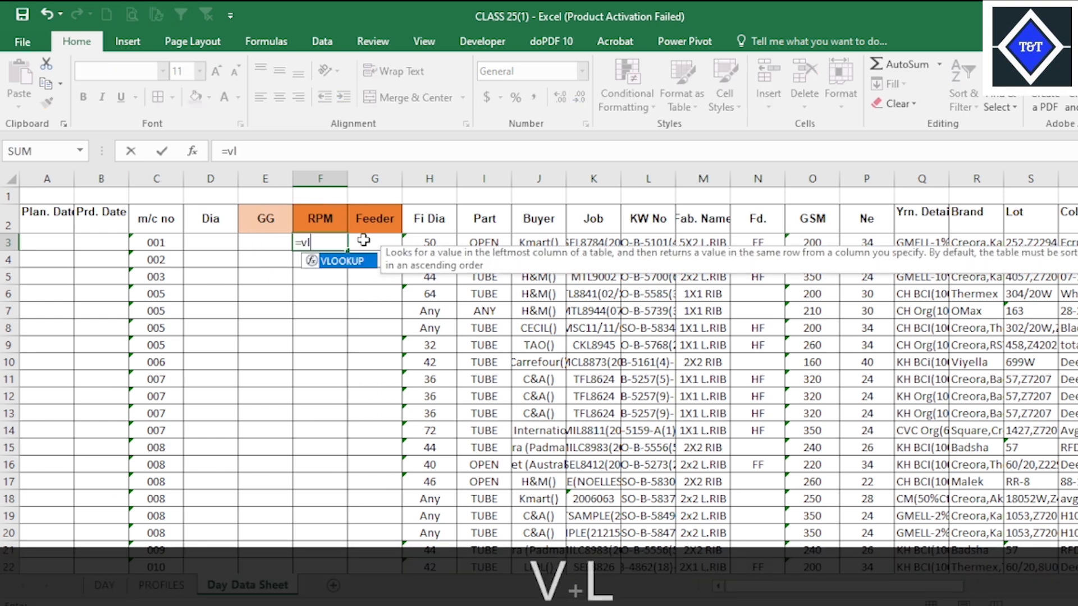
{"action": "key", "text": "Tab"}
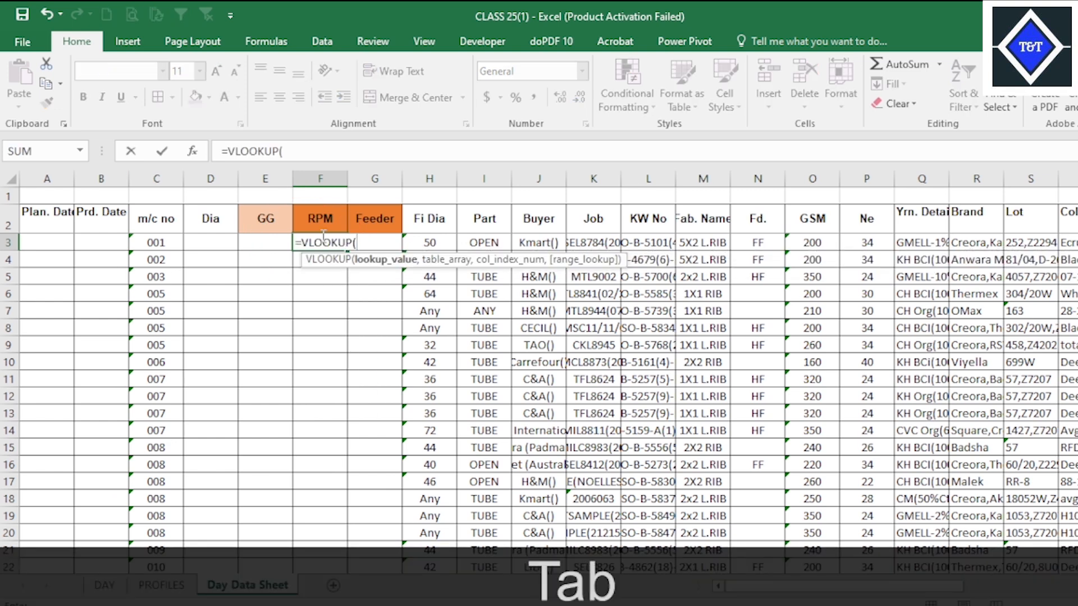
{"action": "left_click", "coordinate": [167, 240]}
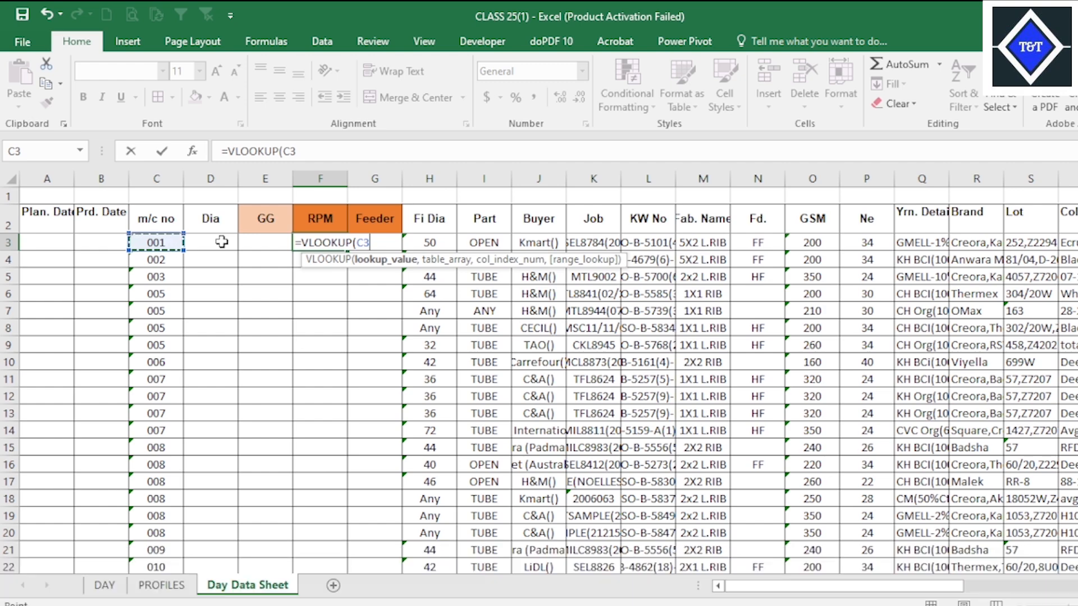
{"action": "type", "text": ","}
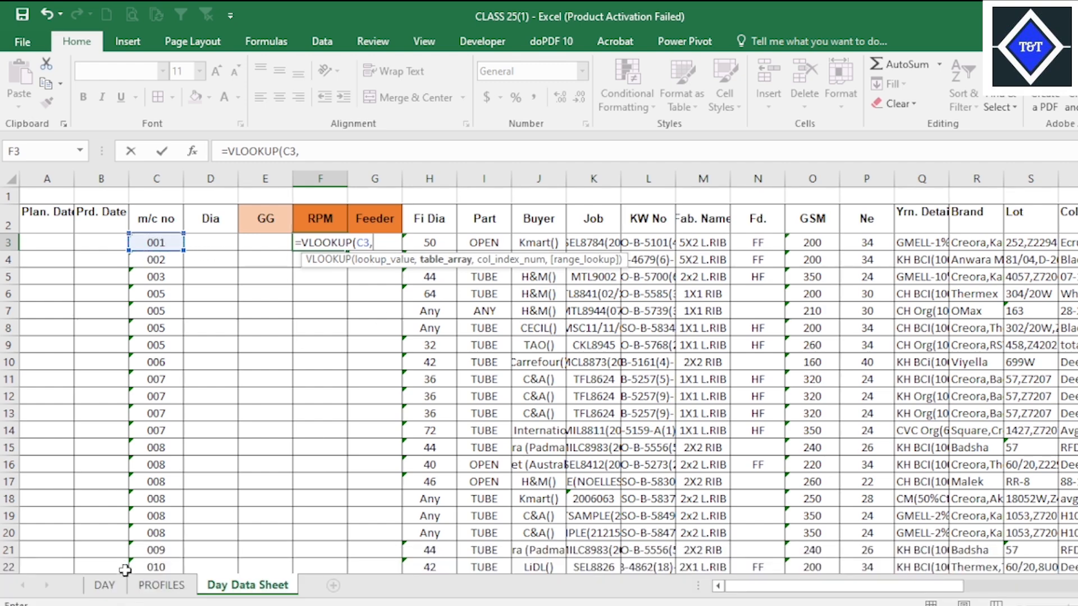
Set the lookup's table array to the machine table on the PROFILES sheet as the absolute range $A$1:$F$145.
{"action": "left_click", "coordinate": [106, 585]}
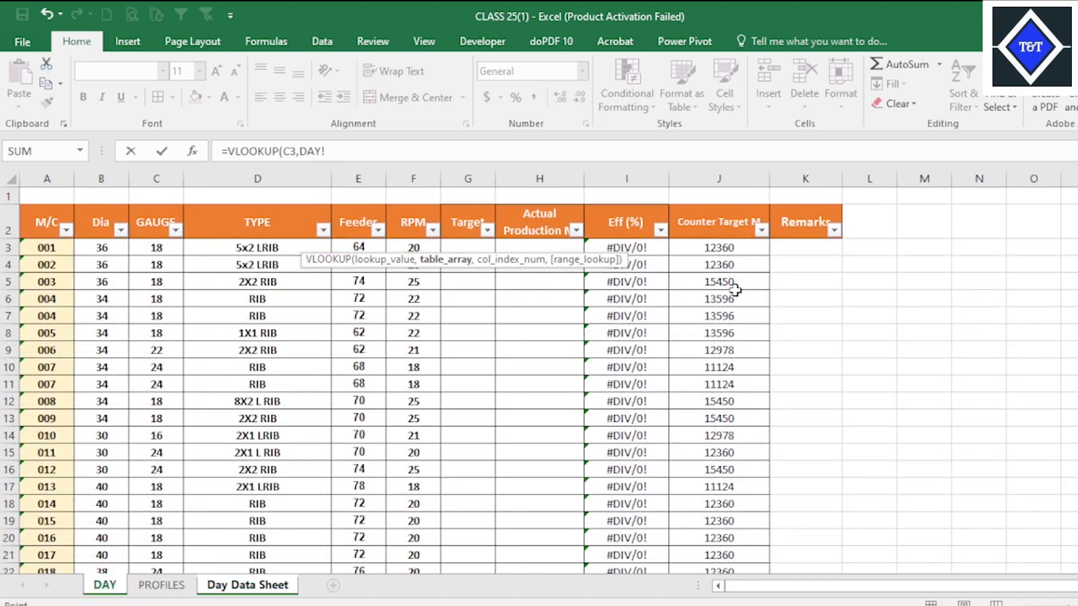
{"action": "left_click", "coordinate": [164, 587]}
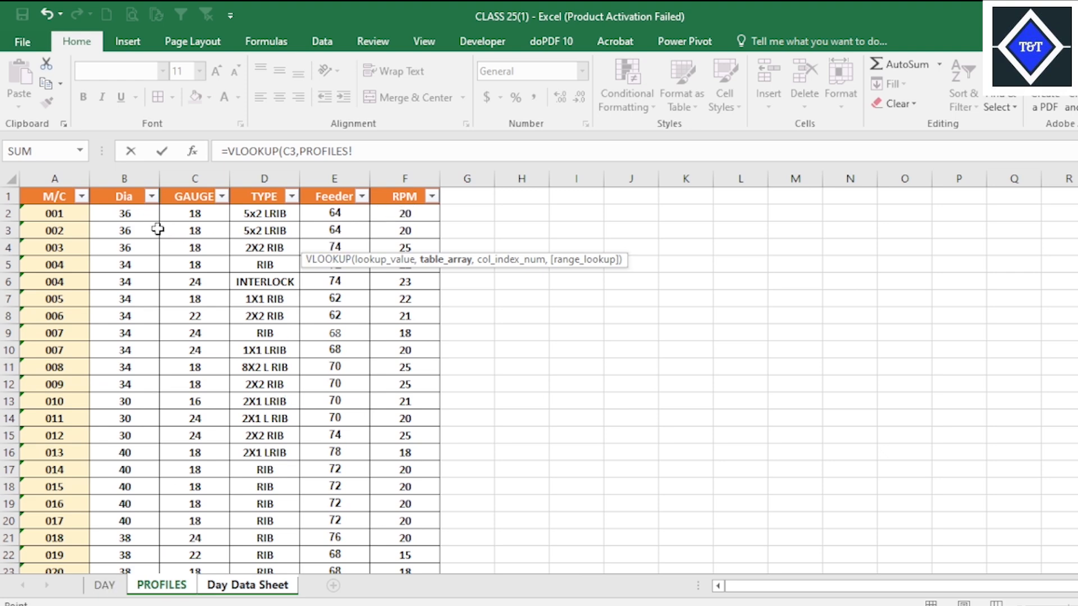
{"action": "left_click", "coordinate": [245, 585]}
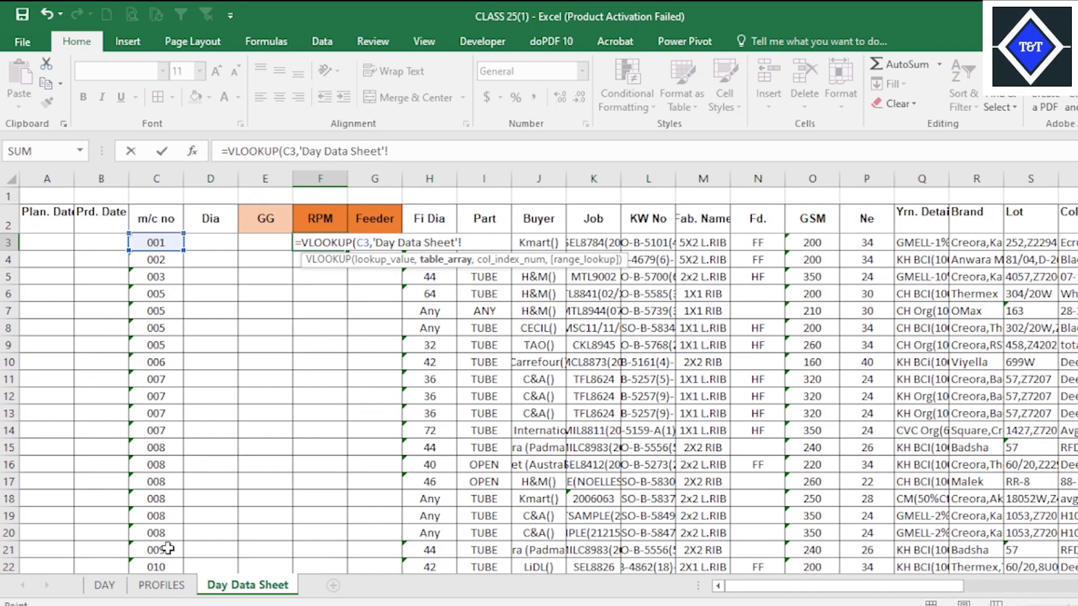
{"action": "left_click", "coordinate": [162, 586]}
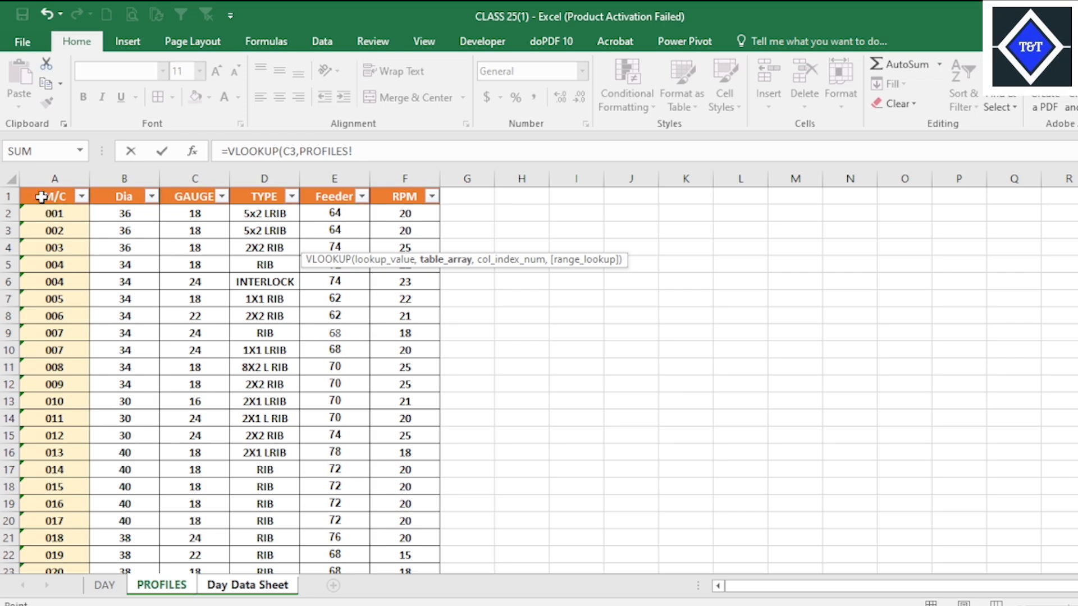
{"action": "left_click_drag", "start_coordinate": [41, 196], "coordinate": [385, 537]}
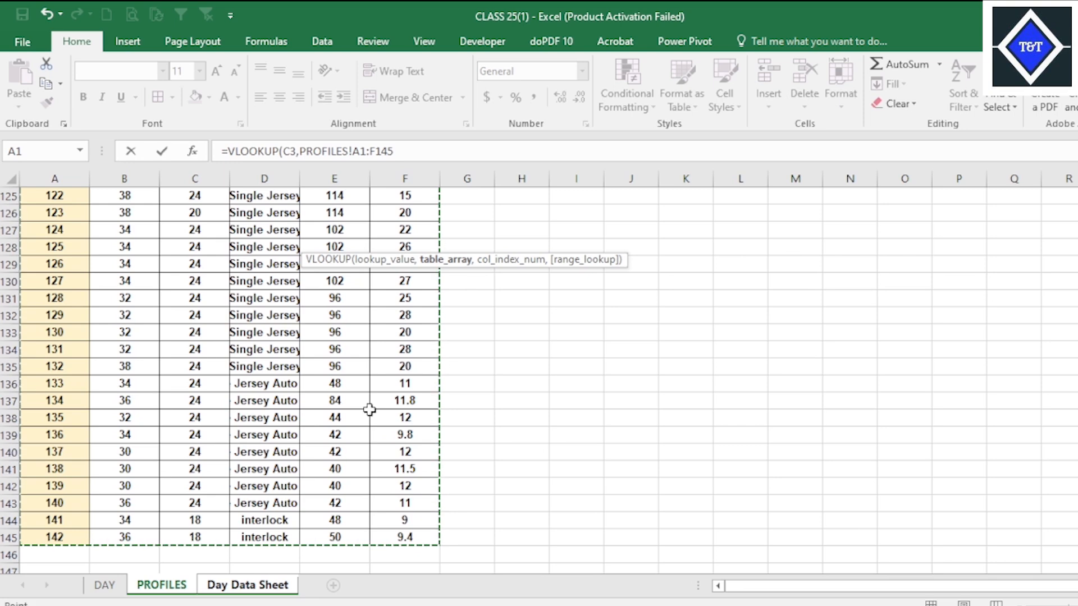
{"action": "key", "text": "F4"}
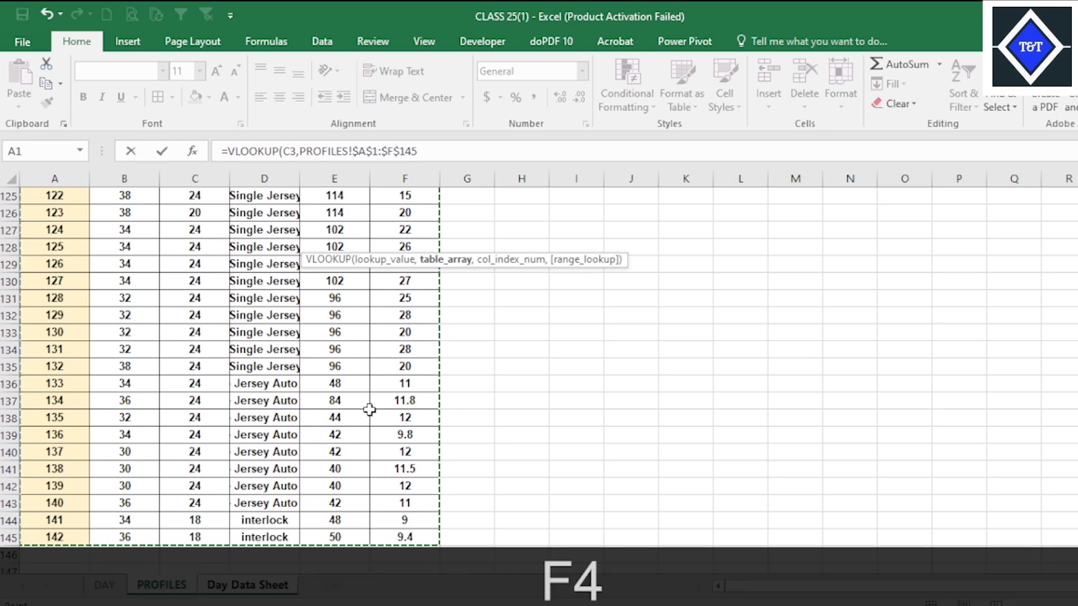
{"action": "type", "text": ","}
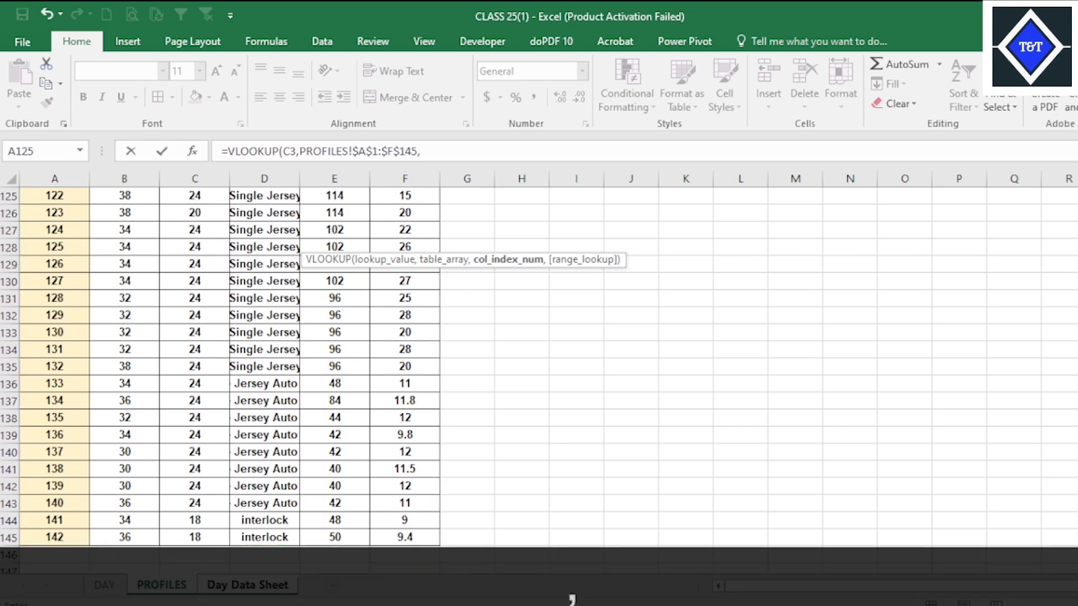
Complete the RPM lookup with column index 6 and FALSE for an exact match, and enter the formula.
{"action": "scroll", "coordinate": [224, 365], "scroll_direction": "up", "scroll_amount": 20}
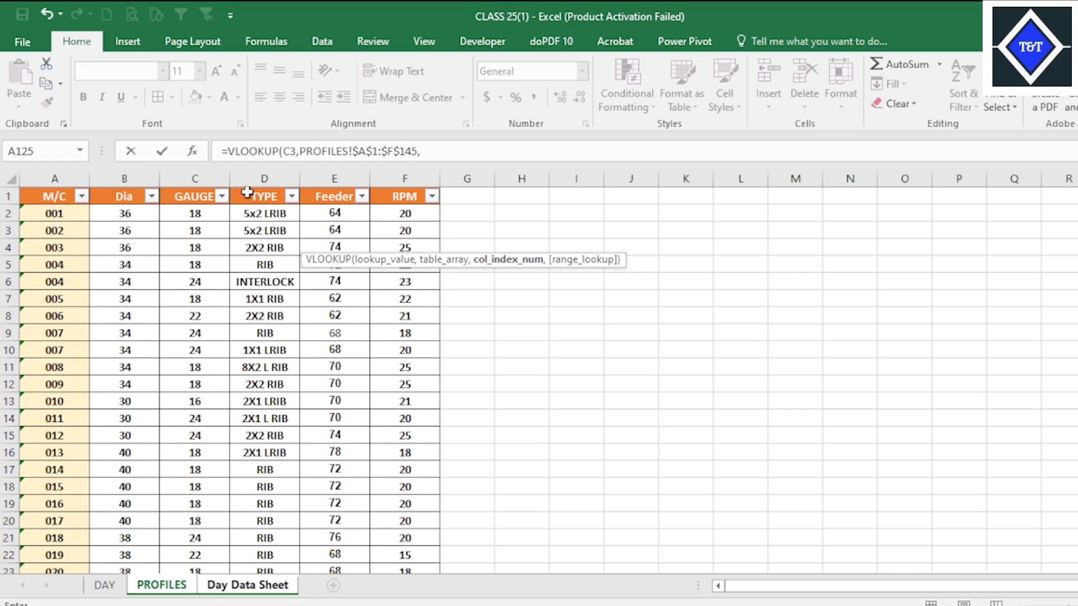
{"action": "left_click", "coordinate": [435, 150]}
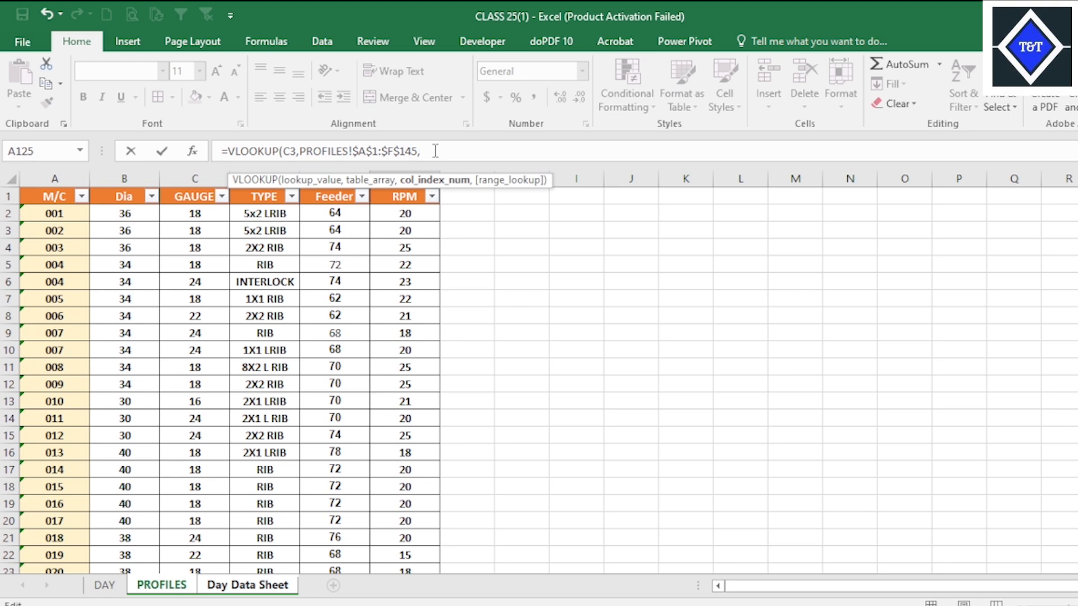
{"action": "type", "text": "6,"}
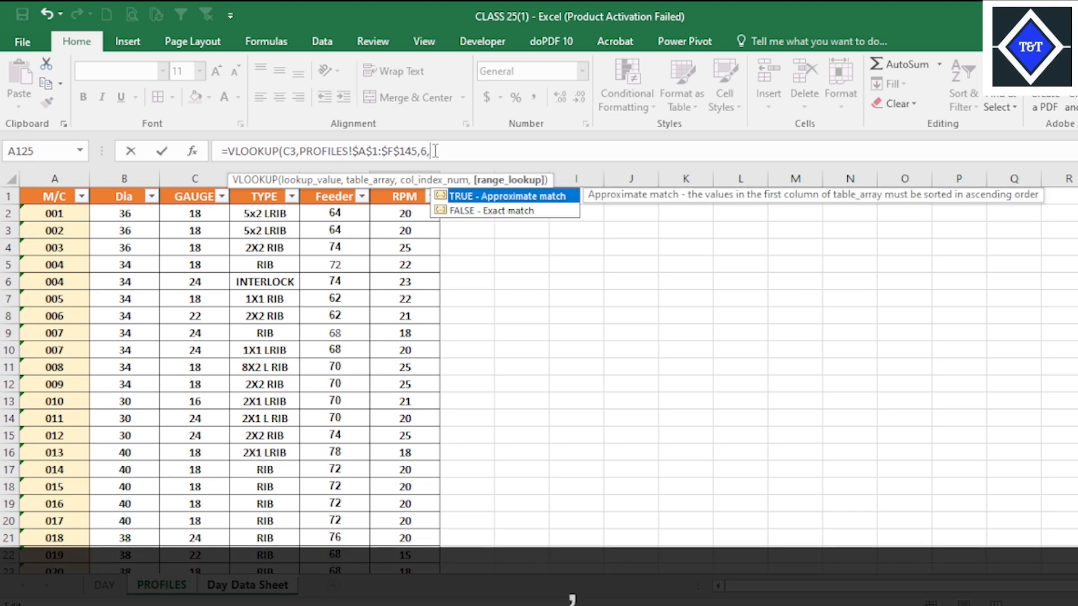
{"action": "key", "text": "Down"}
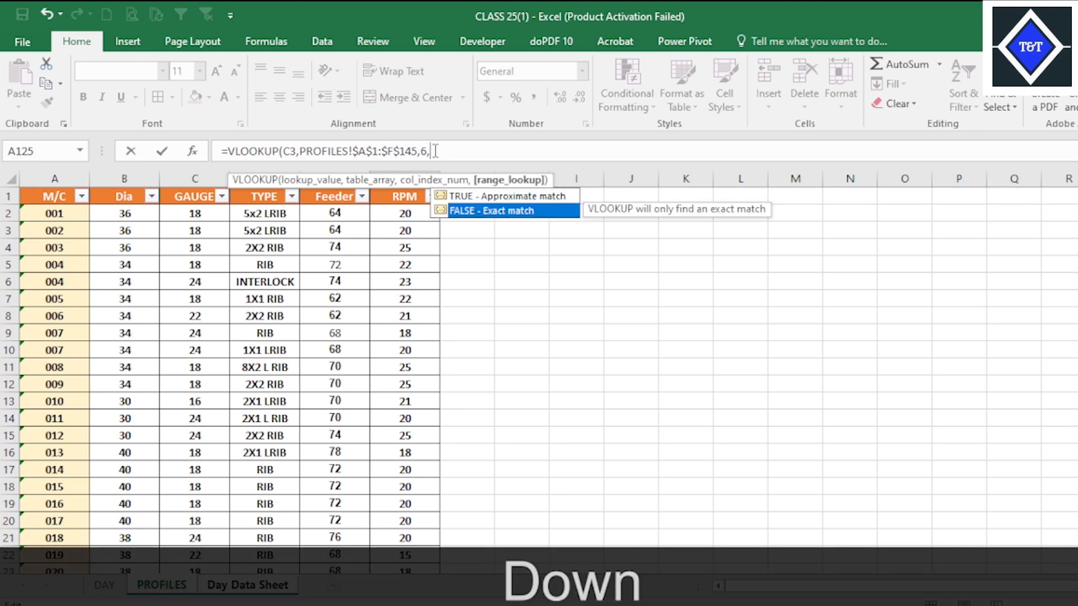
{"action": "key", "text": "Tab"}
{"action": "type", "text": ")"}
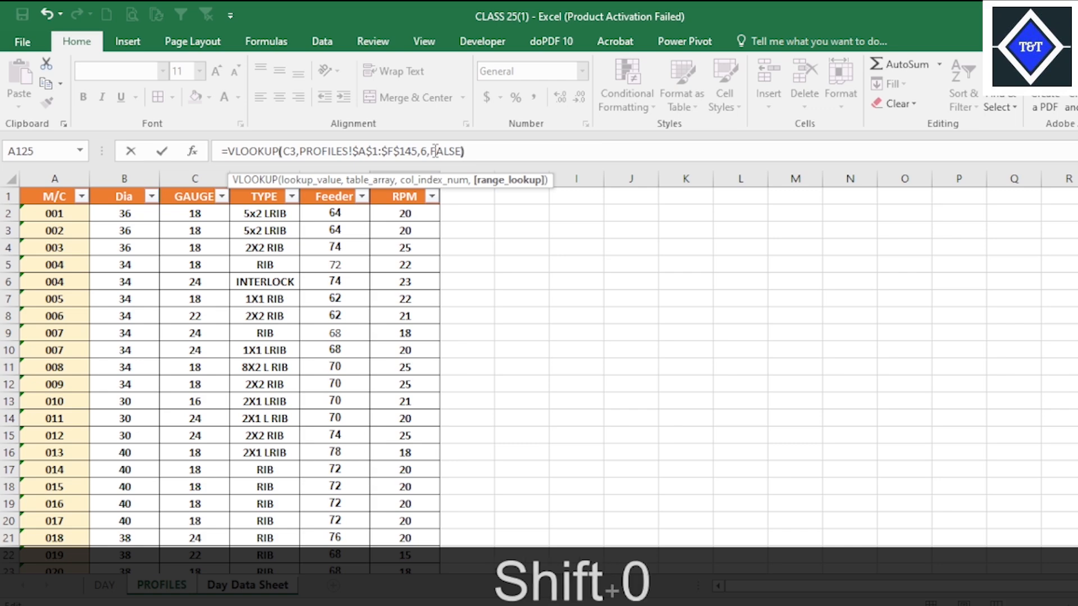
{"action": "key", "text": "Return"}
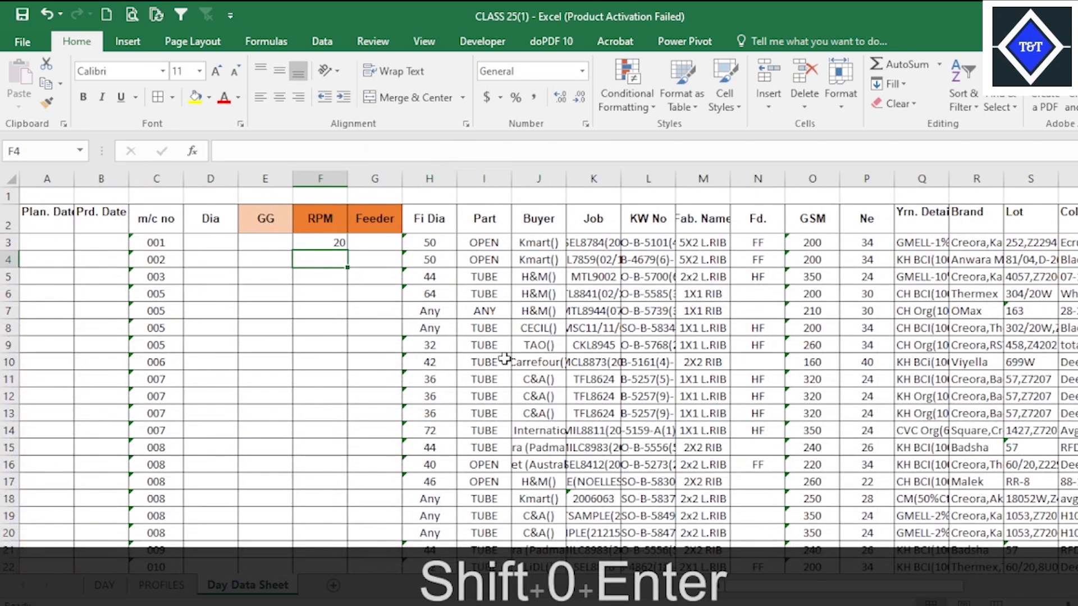
Fill the RPM lookup from F3 down the column and centre the filled cells horizontally and vertically.
{"action": "left_click", "coordinate": [332, 241]}
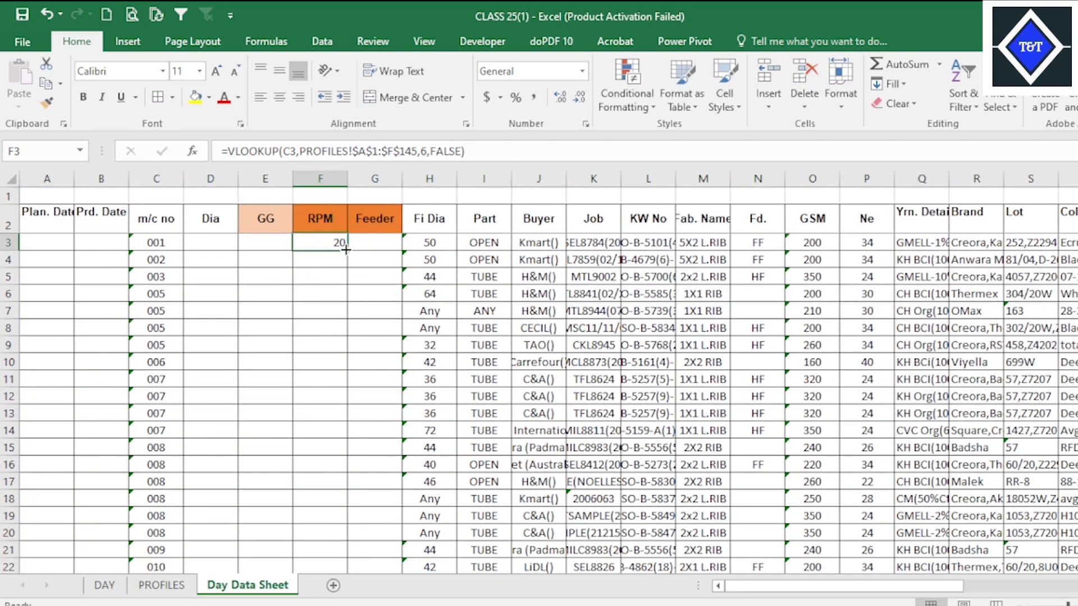
{"action": "double_click", "coordinate": [344, 249]}
{"action": "scroll", "coordinate": [391, 433], "scroll_direction": "down", "scroll_amount": 3}
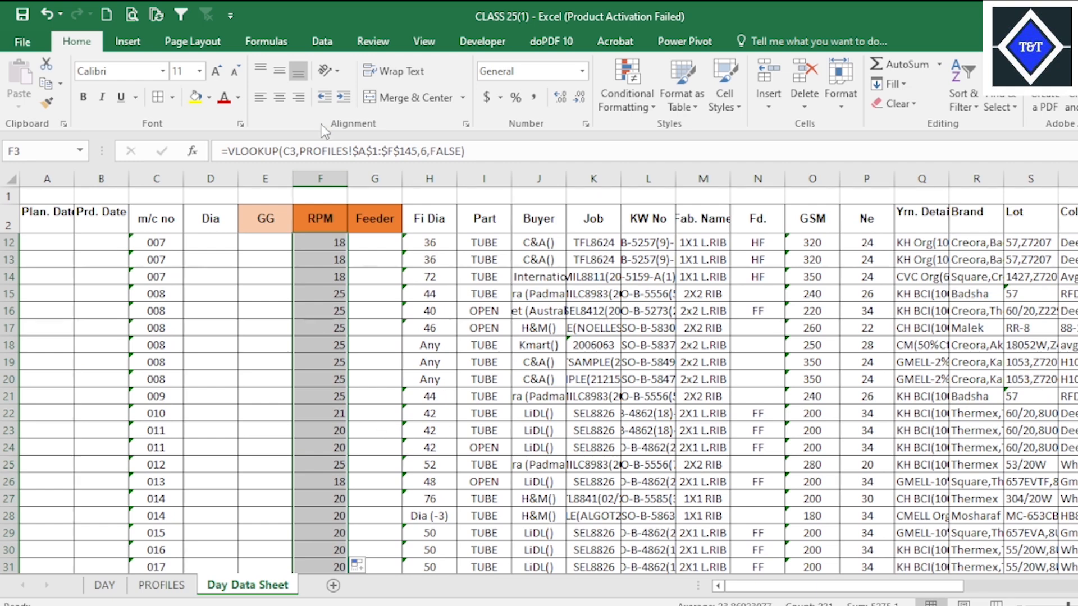
{"action": "left_click", "coordinate": [279, 98]}
{"action": "left_click", "coordinate": [275, 73]}
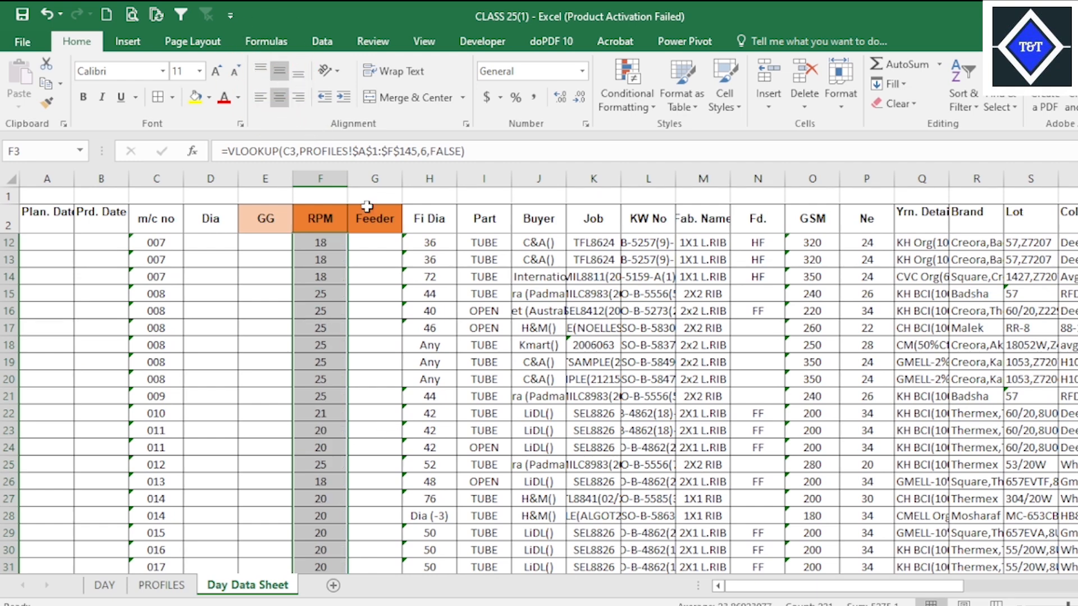
{"action": "left_click", "coordinate": [343, 244]}
{"action": "scroll", "coordinate": [346, 252], "scroll_direction": "up", "scroll_amount": 3}
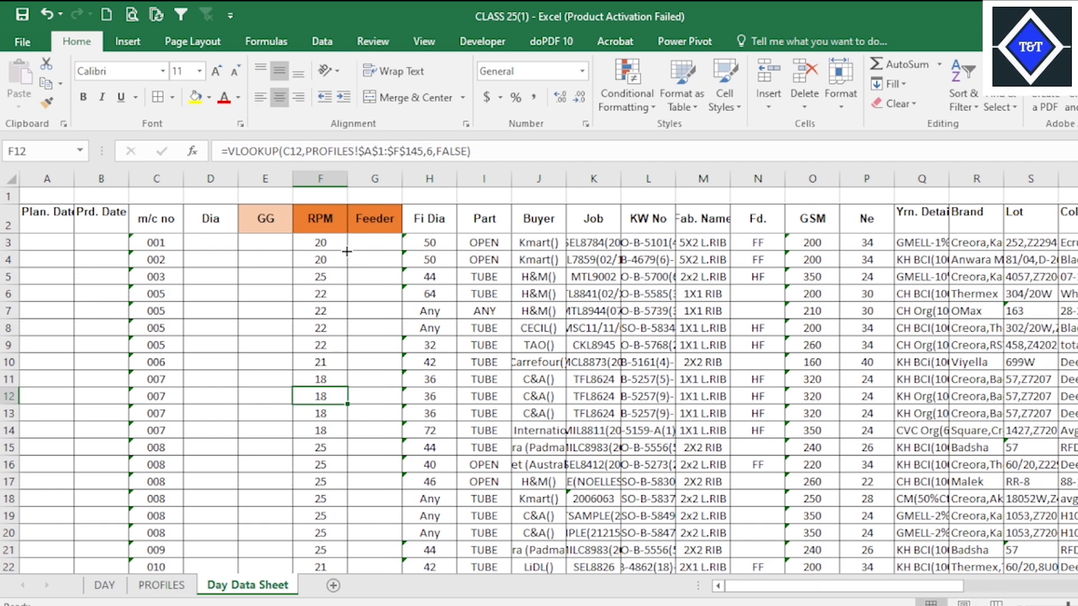
{"action": "left_click_drag", "start_coordinate": [474, 151], "coordinate": [153, 159]}
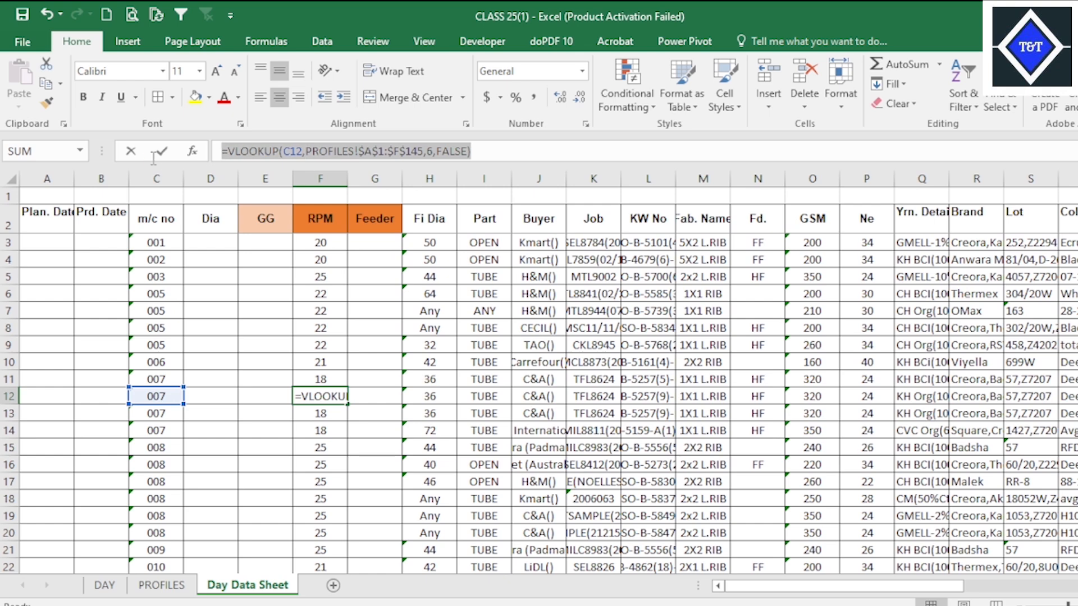
{"action": "key", "text": "ctrl+c"}
{"action": "key", "text": "Escape"}
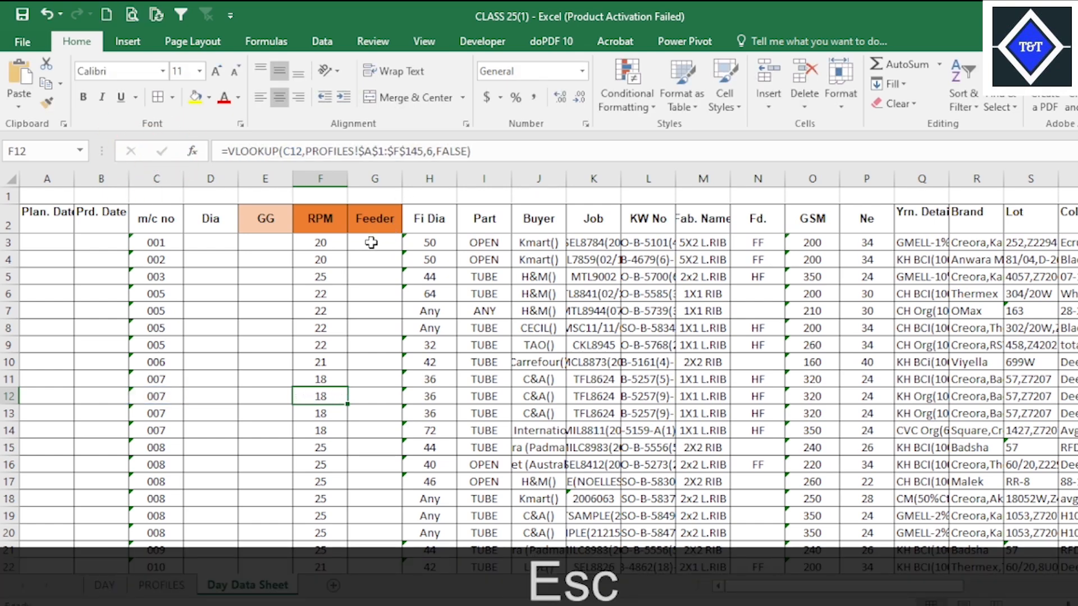
Copy the VLOOKUP formula text from RPM cell F3 and paste it unchanged into Feeder cell G3.
{"action": "left_click", "coordinate": [323, 242]}
{"action": "left_click", "coordinate": [484, 147]}
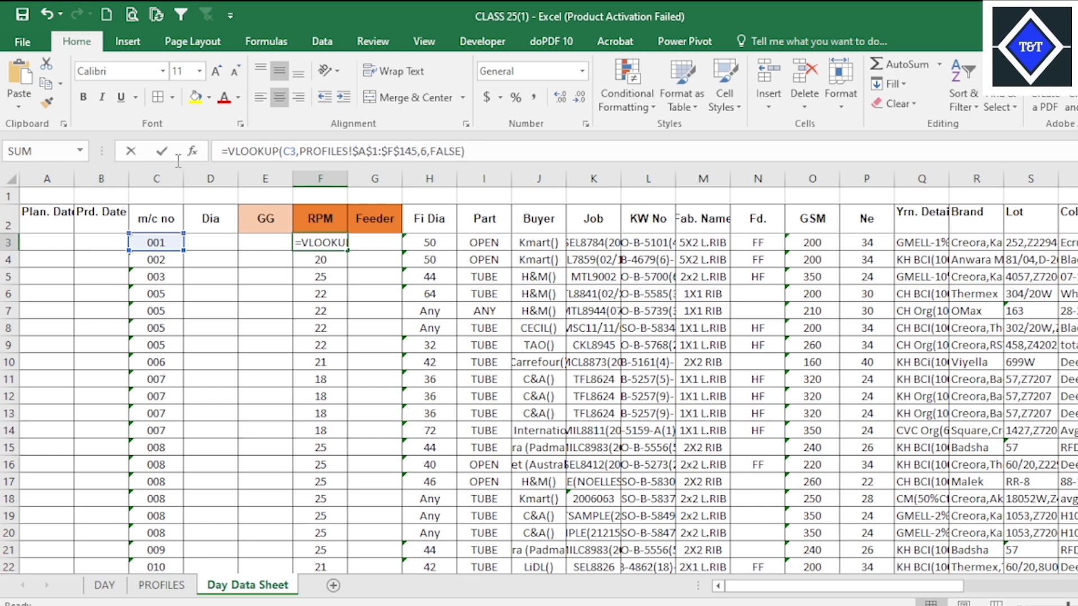
{"action": "left_click_drag", "start_coordinate": [178, 162], "coordinate": [174, 145]}
{"action": "key", "text": "ctrl+c"}
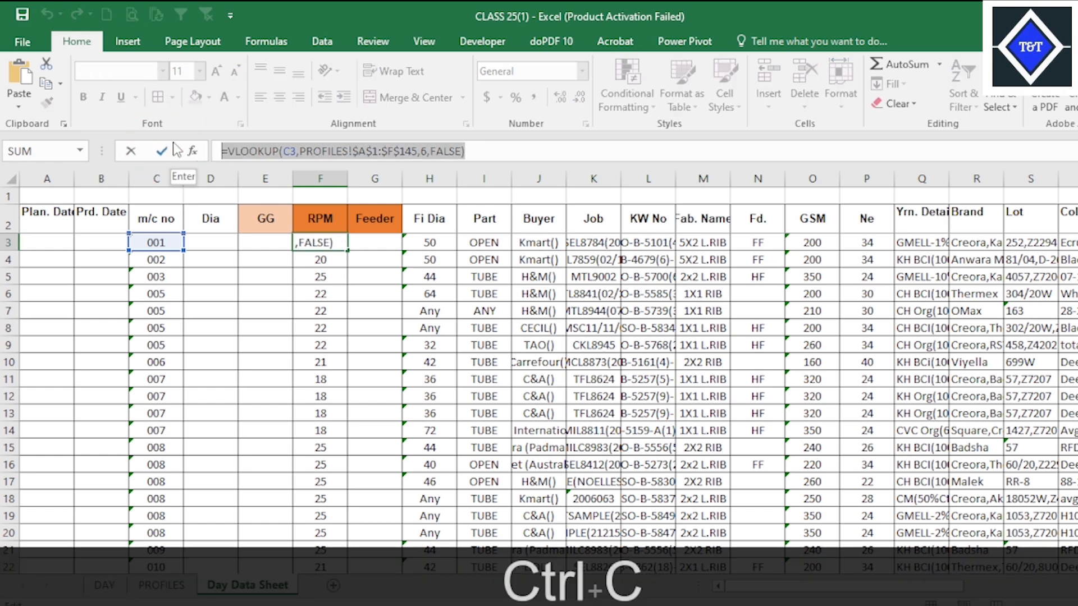
{"action": "key", "text": "Escape"}
{"action": "right_click", "coordinate": [371, 236]}
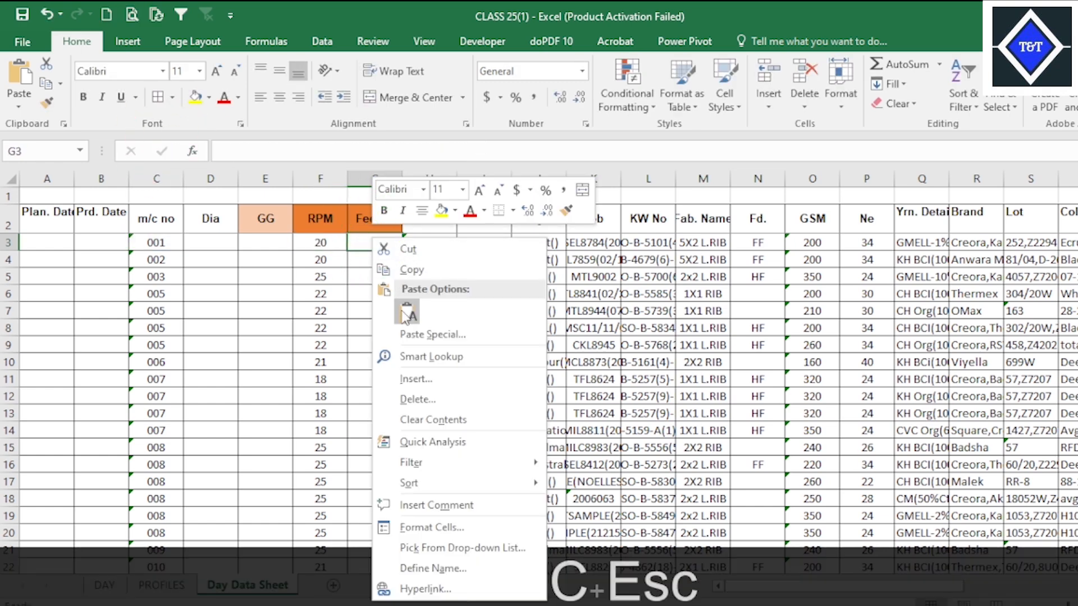
{"action": "left_click", "coordinate": [414, 247]}
{"action": "left_click", "coordinate": [379, 288]}
{"action": "left_click", "coordinate": [388, 236]}
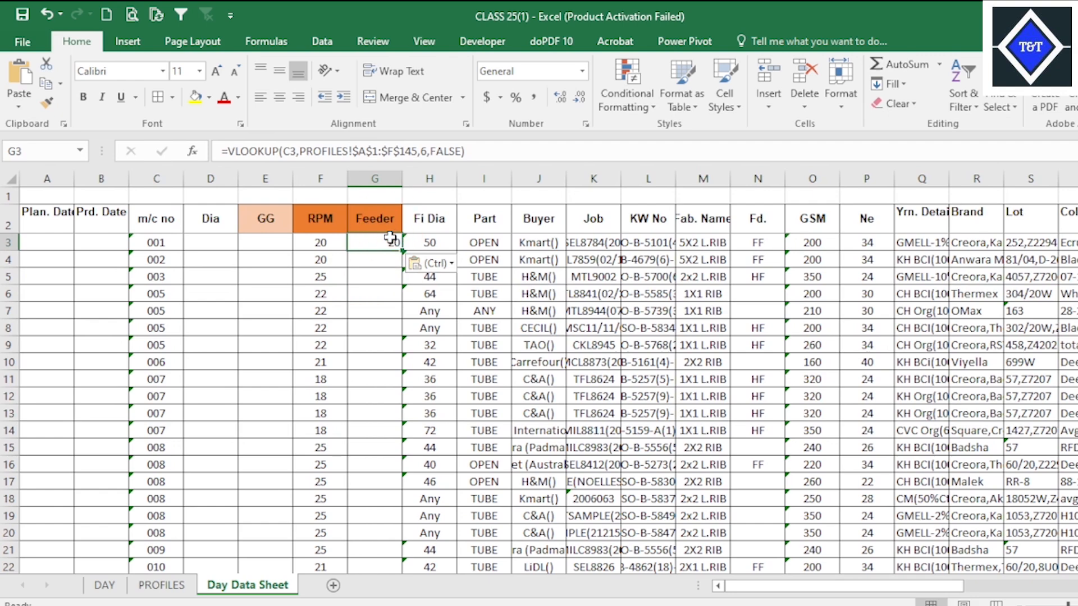
Check the Feeder column's position on the PROFILES sheet and set the column index in G3's lookup to 5.
{"action": "left_click", "coordinate": [162, 584]}
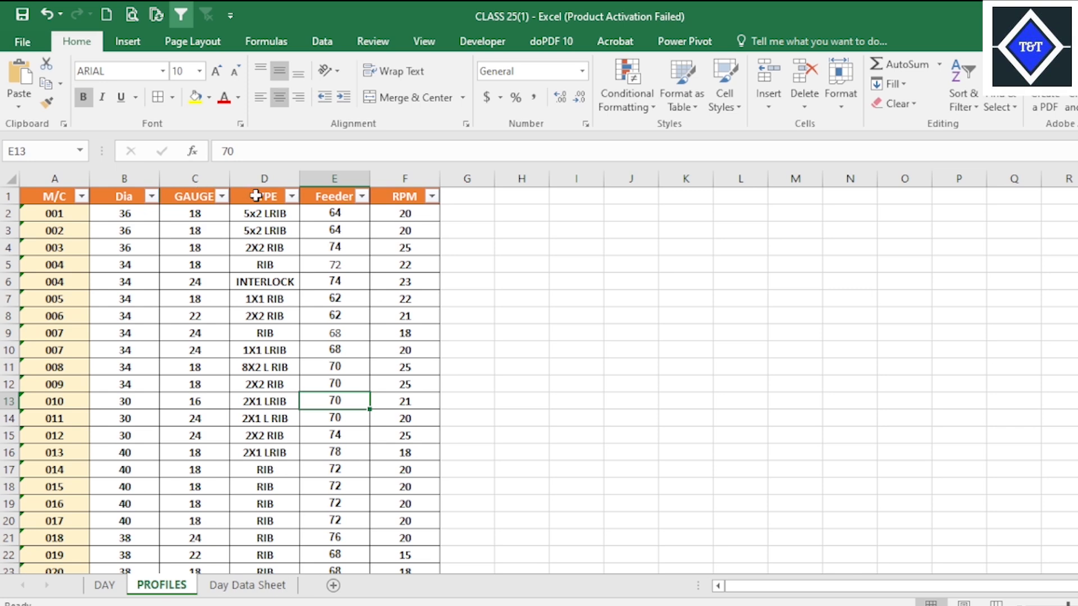
{"action": "left_click", "coordinate": [247, 584]}
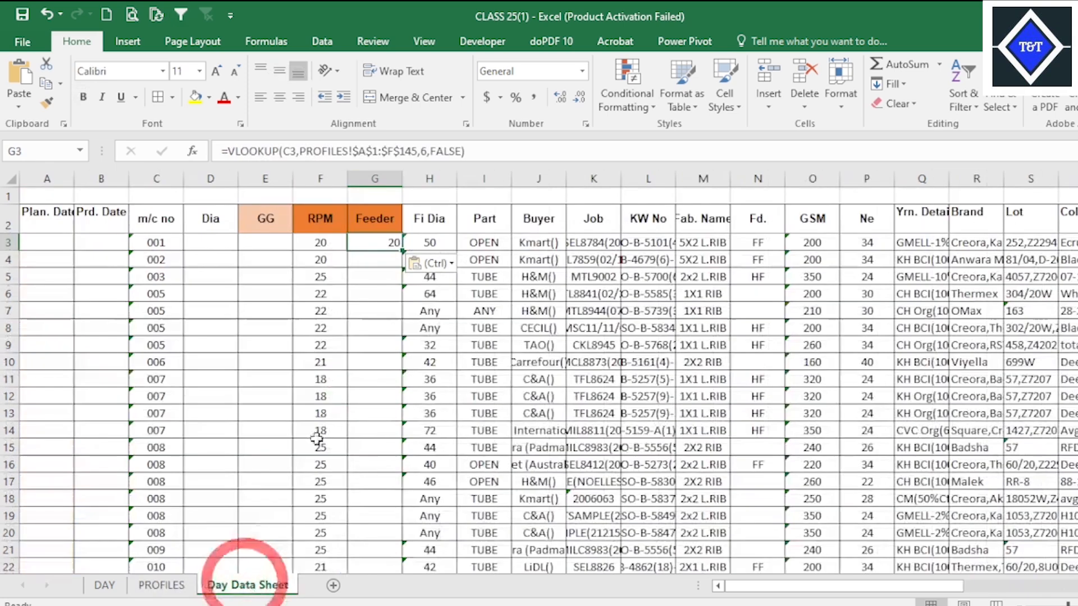
{"action": "left_click", "coordinate": [420, 152]}
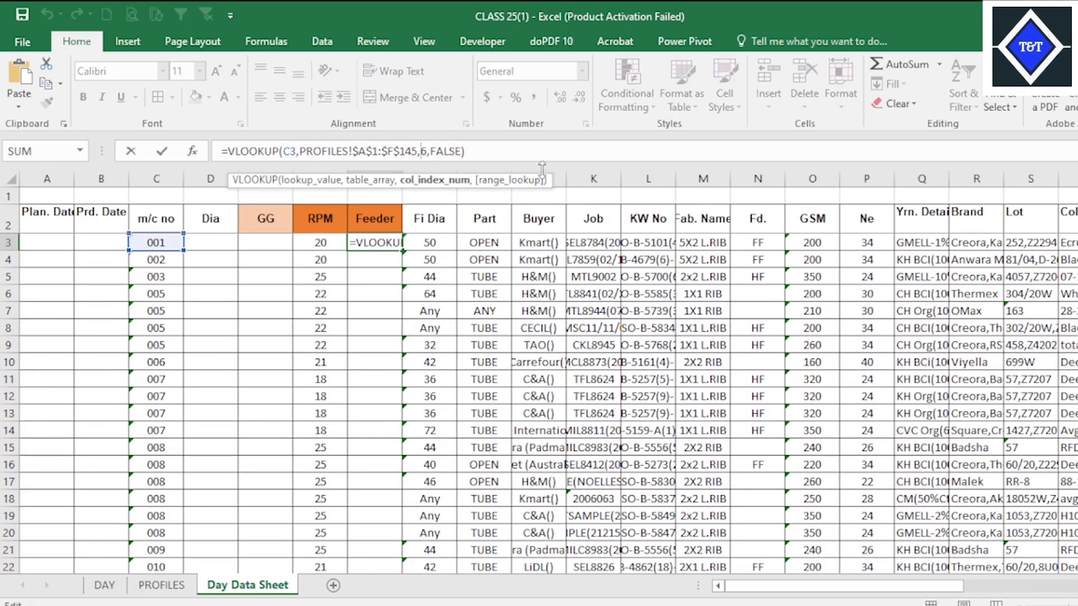
{"action": "key", "text": "Delete"}
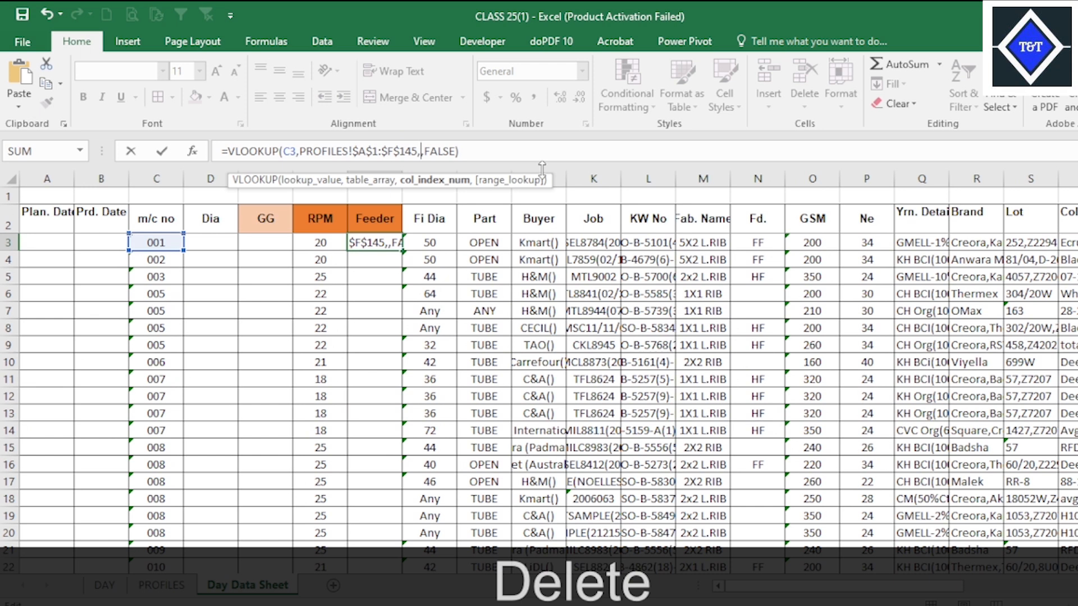
{"action": "type", "text": "5"}
{"action": "key", "text": "Return"}
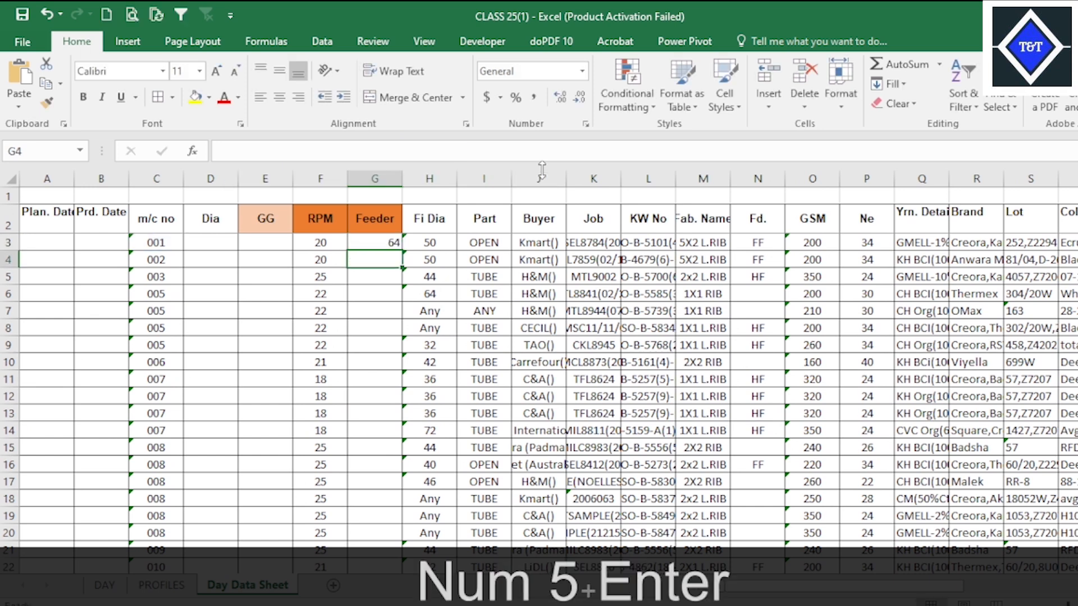
Centre column G horizontally and vertically and fill the Feeder lookup from G3 down the column.
{"action": "left_click", "coordinate": [386, 177]}
{"action": "left_click", "coordinate": [278, 97]}
{"action": "left_click", "coordinate": [279, 71]}
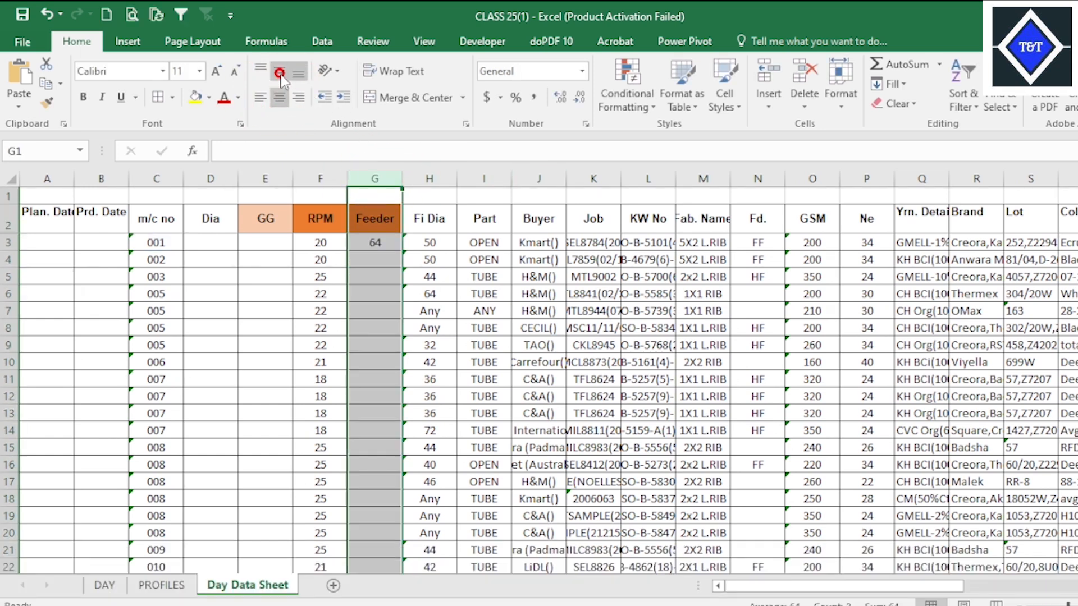
{"action": "left_click", "coordinate": [376, 241]}
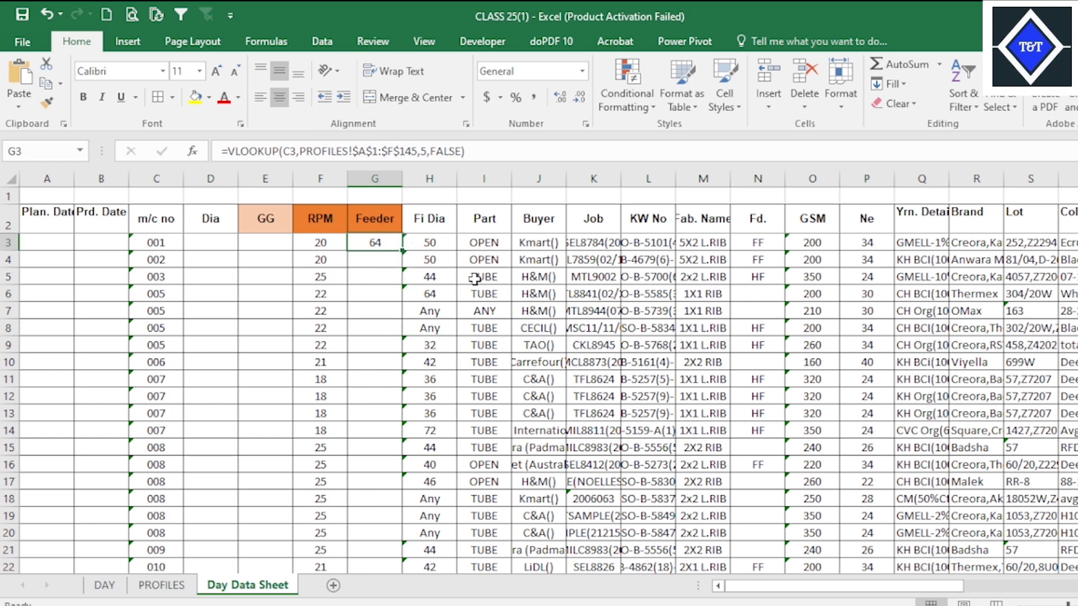
{"action": "double_click", "coordinate": [403, 251]}
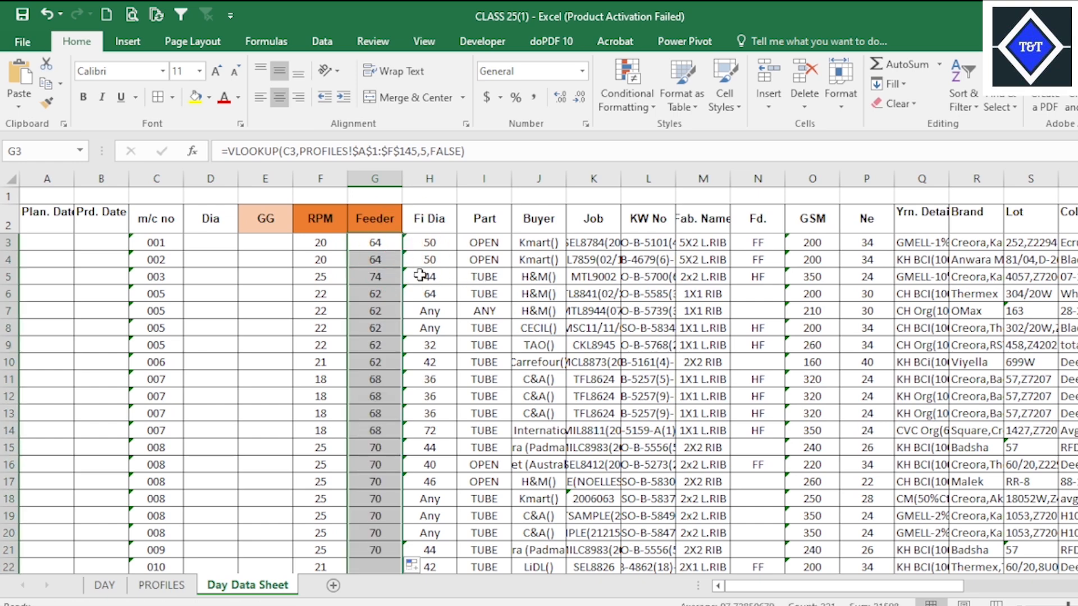
{"action": "scroll", "coordinate": [421, 336], "scroll_direction": "down", "scroll_amount": 20}
{"action": "scroll", "coordinate": [407, 396], "scroll_direction": "up", "scroll_amount": 16}
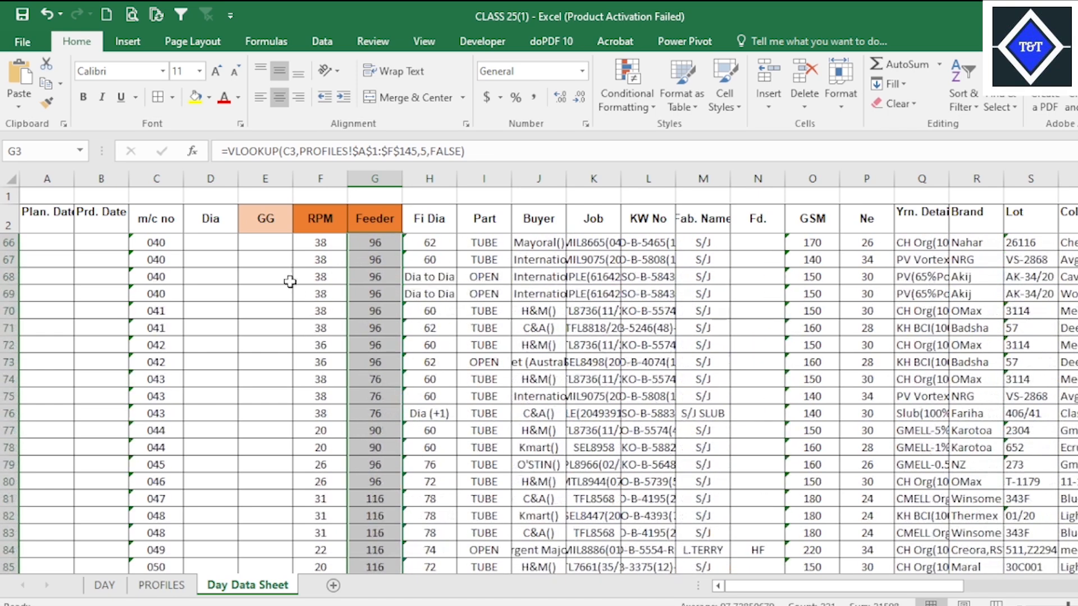
Paste the copied lookup formula into Dia cell D66 and check the Dia column's position on the PROFILES sheet.
{"action": "left_click", "coordinate": [279, 287]}
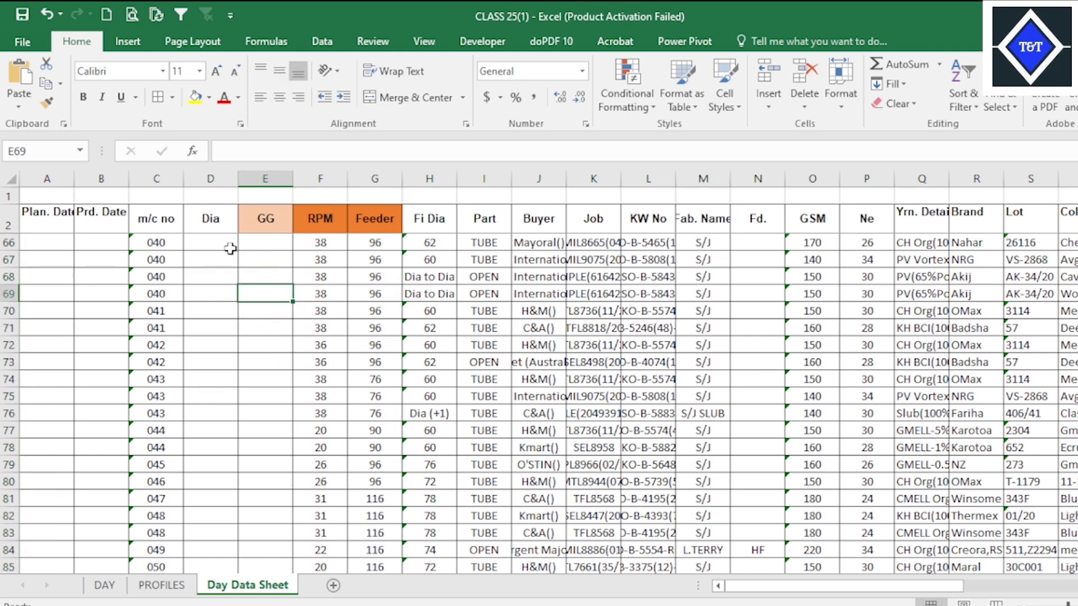
{"action": "left_click", "coordinate": [229, 248]}
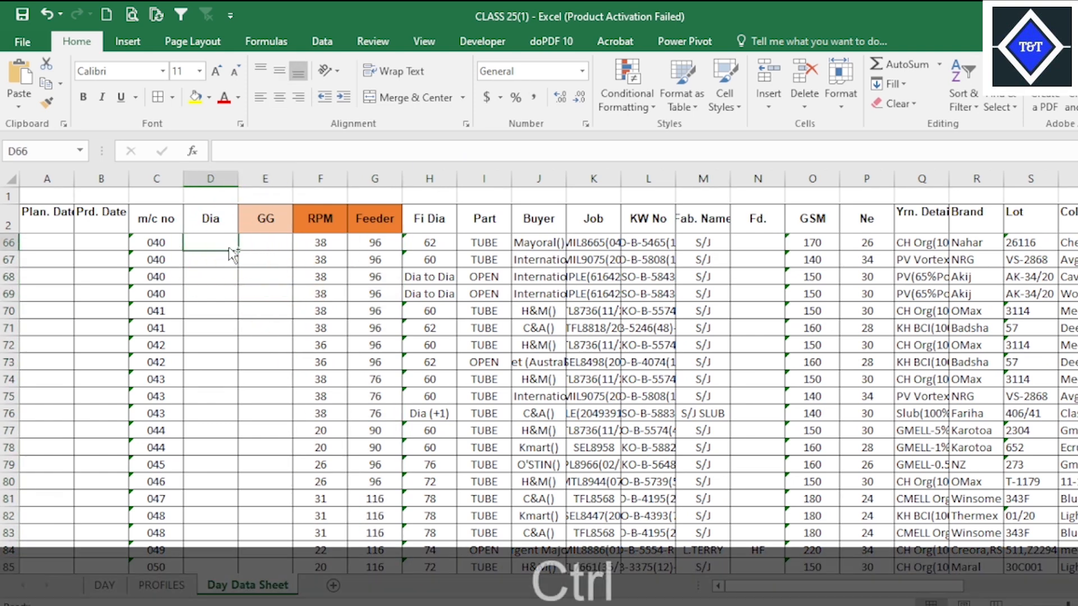
{"action": "type", "text": "=VLOOKUP(C3,PROFILES!$A$1:$F$145,6,FALSE)"}
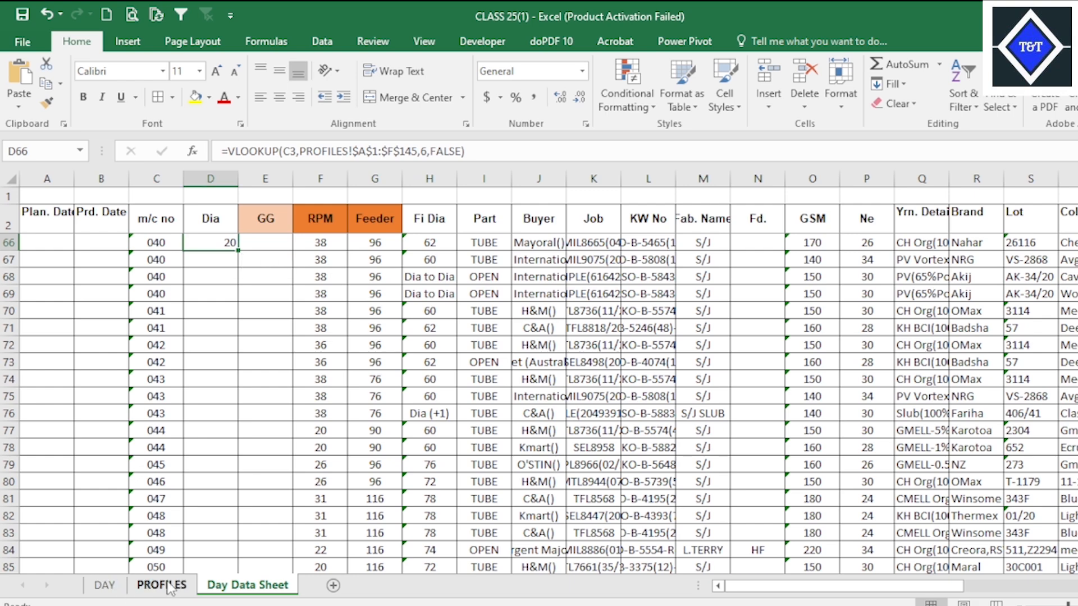
{"action": "left_click", "coordinate": [161, 584]}
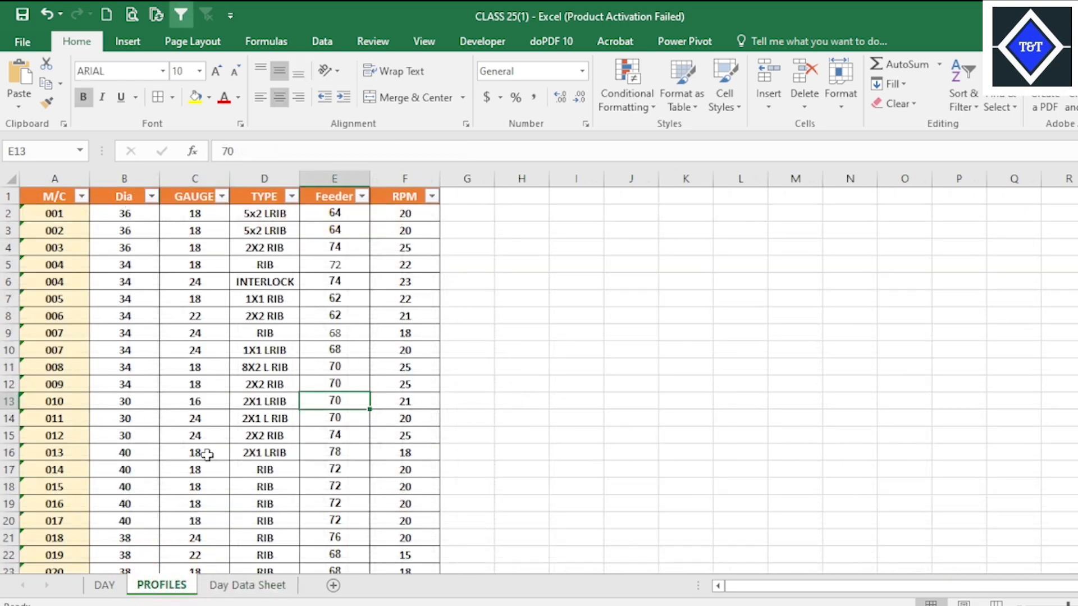
{"action": "left_click", "coordinate": [244, 585]}
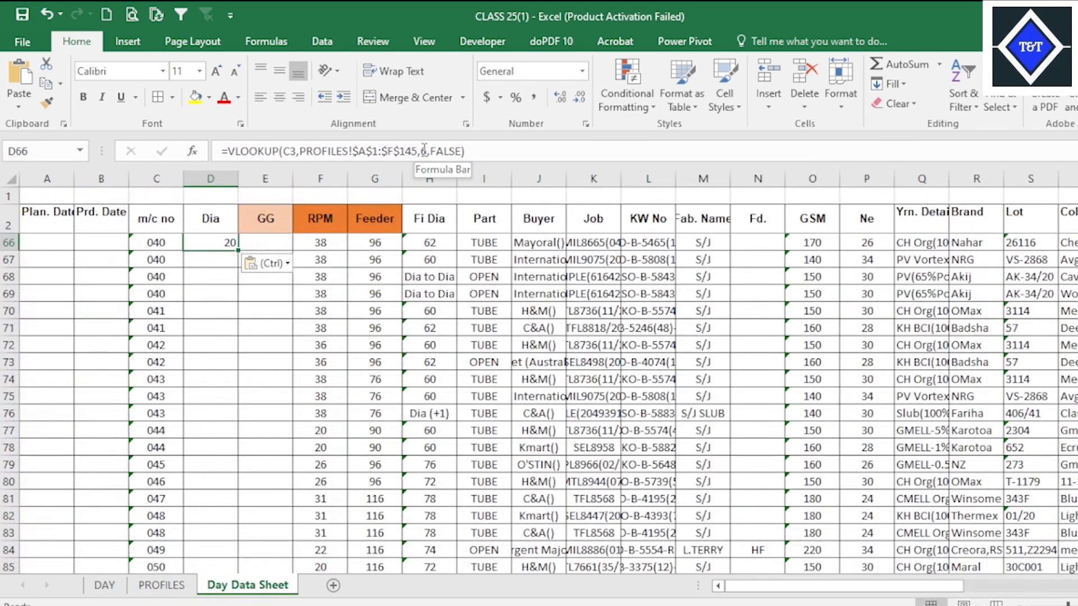
Set the column index in D66's lookup to 2 and fill the formula down the Dia column.
{"action": "left_click", "coordinate": [421, 152]}
{"action": "key", "text": "Delete"}
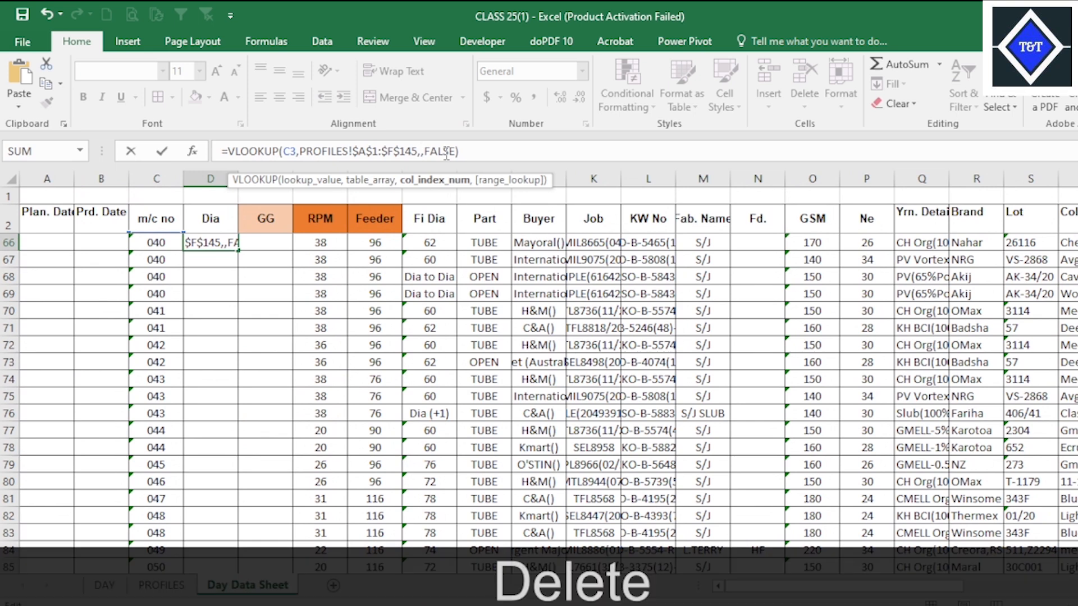
{"action": "type", "text": "2"}
{"action": "key", "text": "Return"}
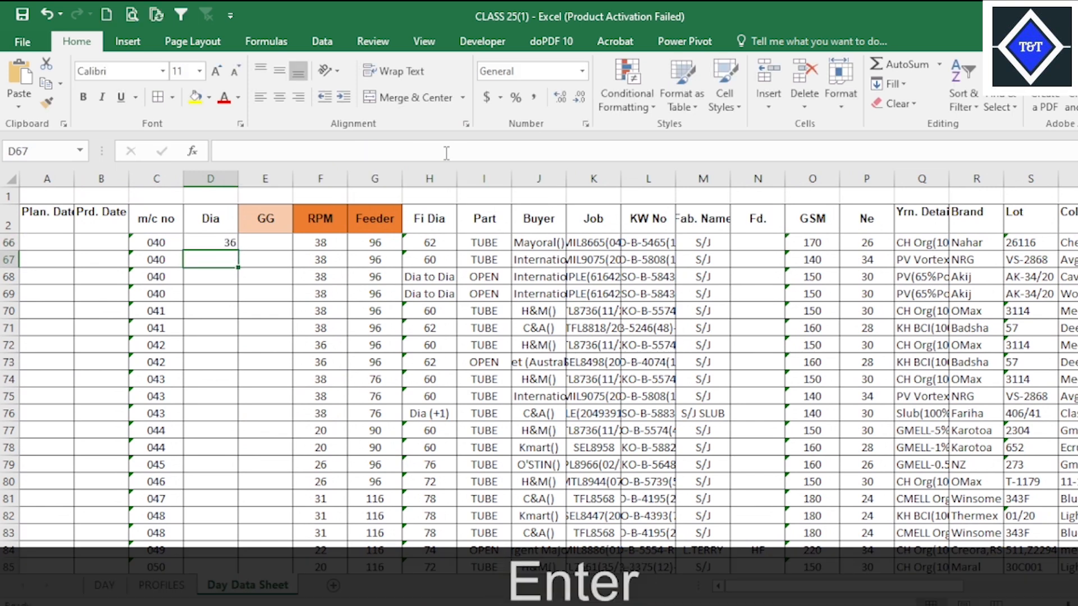
{"action": "left_click", "coordinate": [209, 245]}
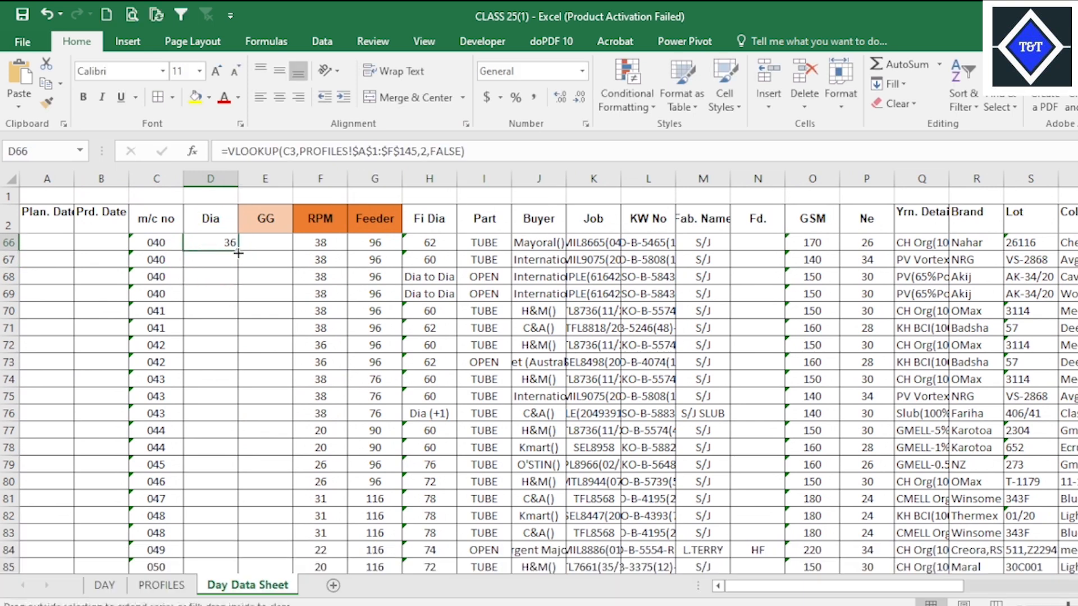
{"action": "double_click", "coordinate": [238, 251]}
Paste the copied lookup formula into GG cell E66 and check the GAUGE column's position on the PROFILES sheet.
{"action": "left_click", "coordinate": [257, 243]}
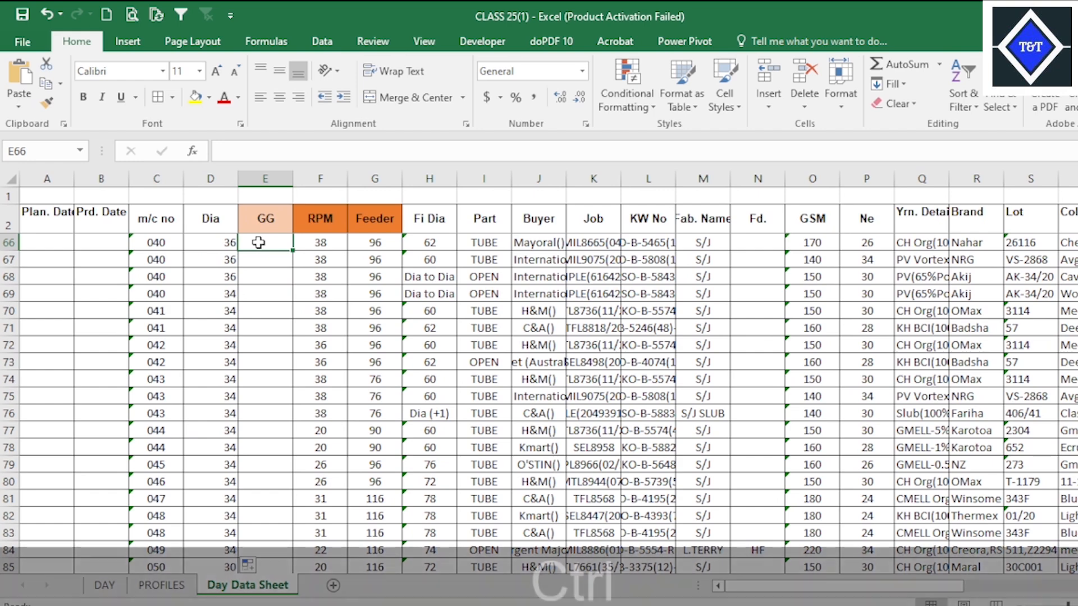
{"action": "type", "text": "=VLOOKUP(C3,PROFILES!$A$1:$F$145,6,FALSE)"}
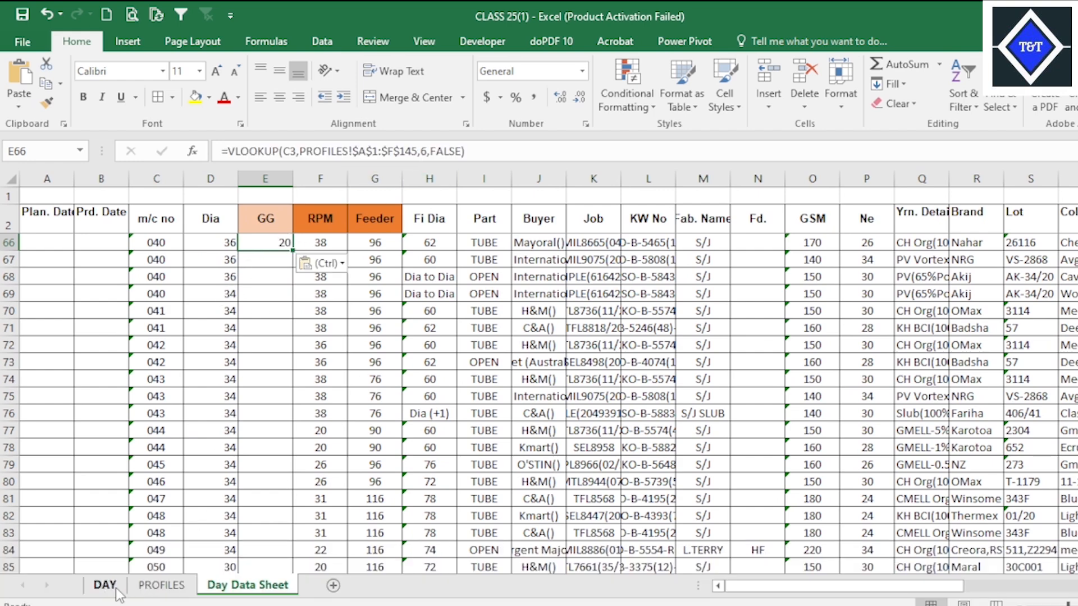
{"action": "left_click", "coordinate": [149, 586]}
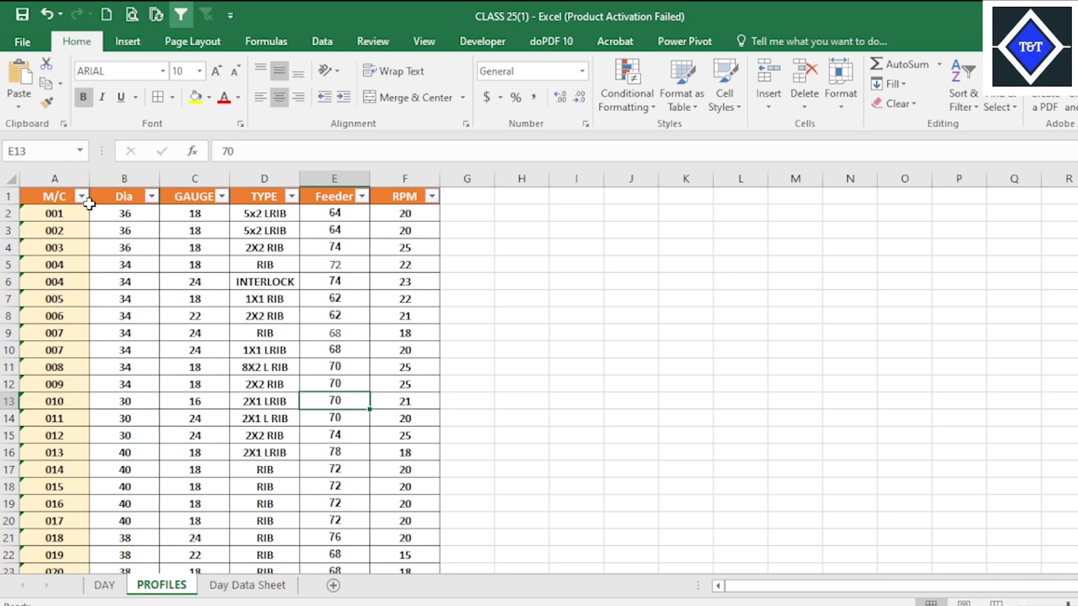
{"action": "left_click", "coordinate": [246, 586]}
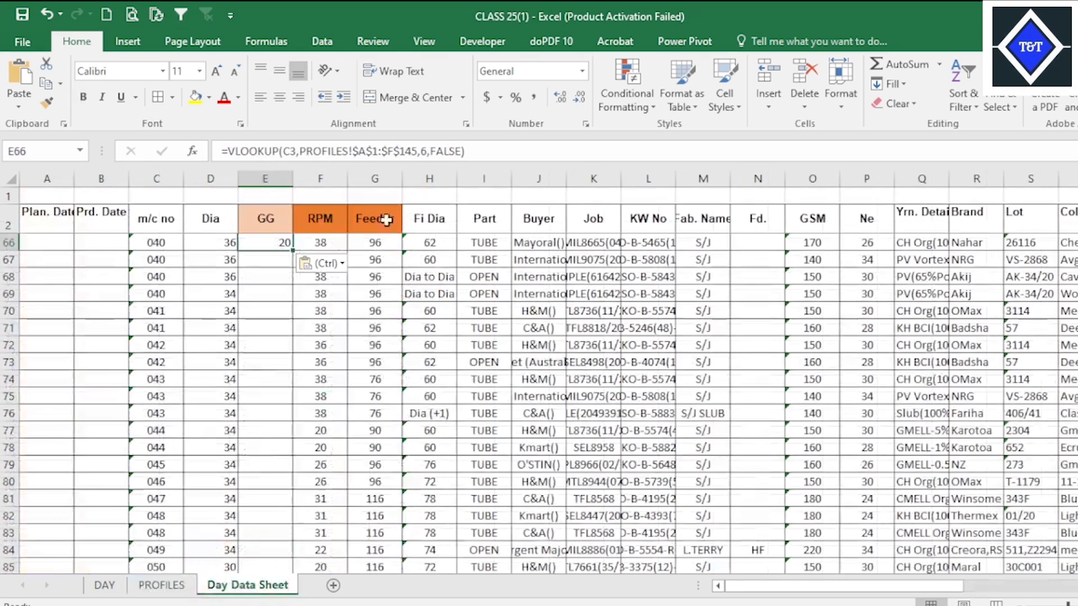
Set the column index in E66's lookup to 3 and fill the formula down the GG column.
{"action": "left_click", "coordinate": [425, 153]}
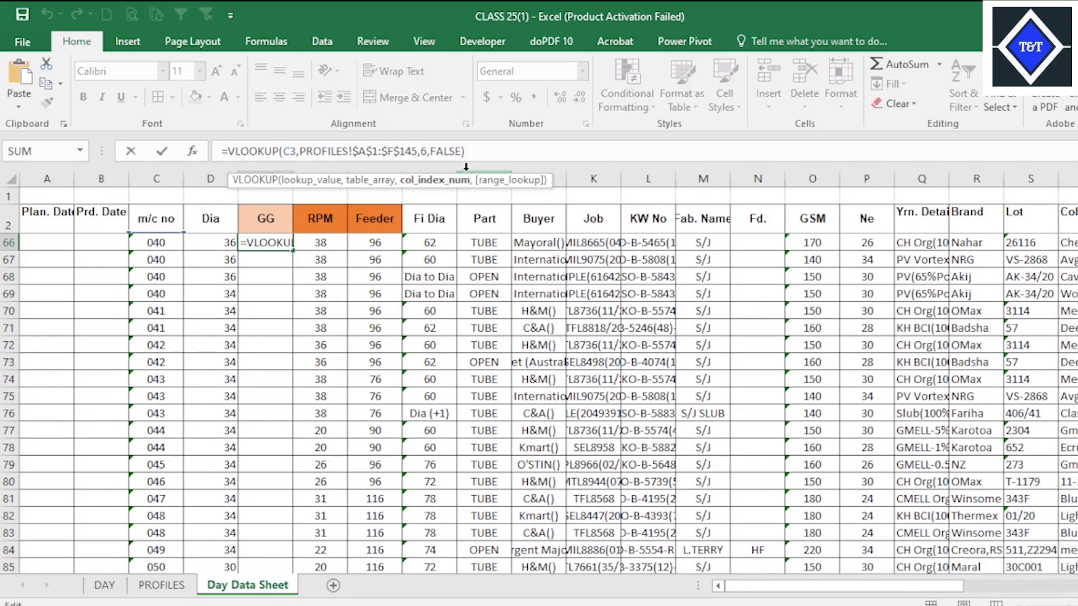
{"action": "key", "text": "Delete"}
{"action": "type", "text": "3"}
{"action": "key", "text": "Return"}
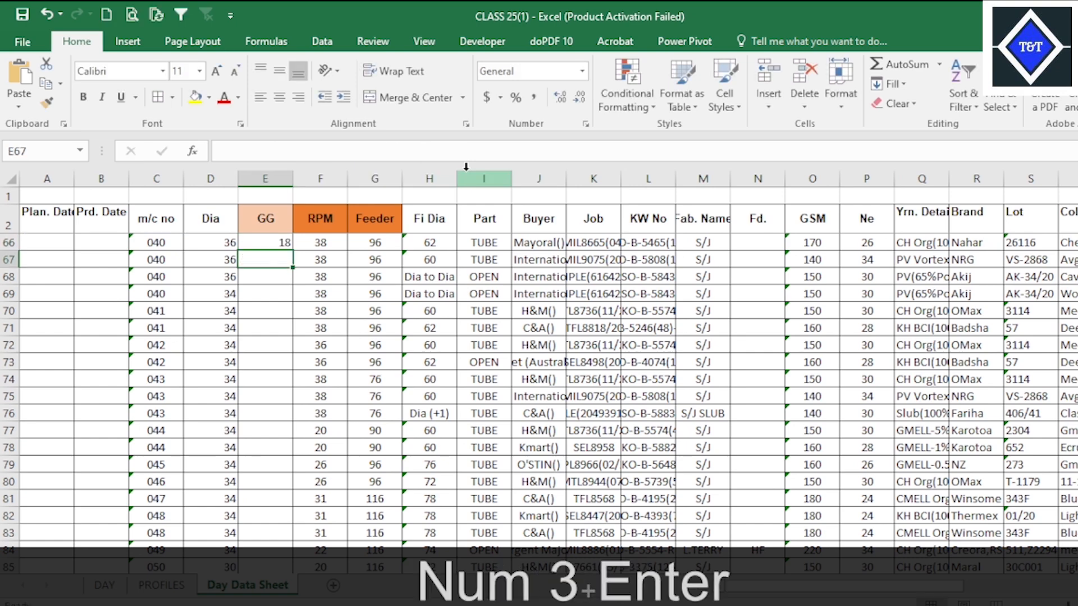
{"action": "left_click", "coordinate": [275, 242]}
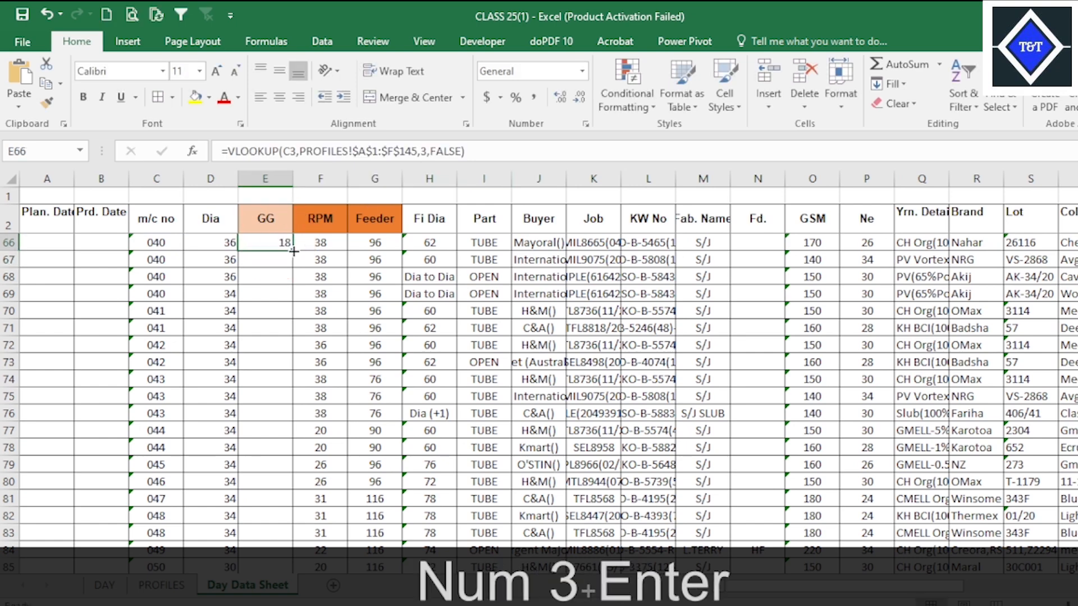
{"action": "double_click", "coordinate": [294, 251]}
Examine the m/c no to Feeder columns from the first data row, the RPM lookup formulas, and the PROFILES and DAY sheets.
{"action": "left_click_drag", "start_coordinate": [157, 225], "coordinate": [351, 441]}
{"action": "scroll", "coordinate": [328, 406], "scroll_direction": "up", "scroll_amount": 5}
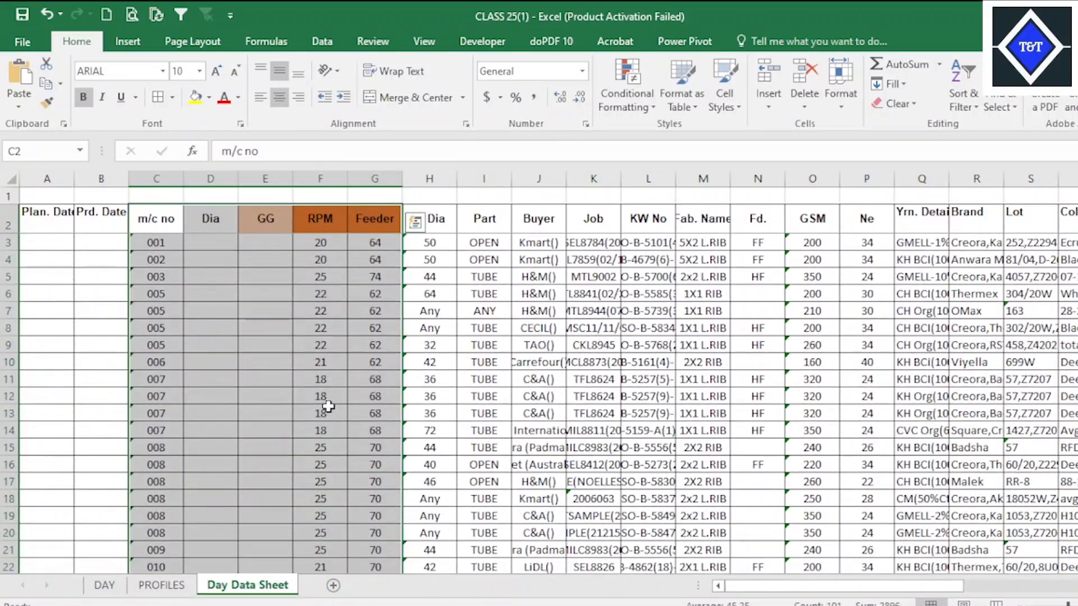
{"action": "left_click", "coordinate": [335, 311]}
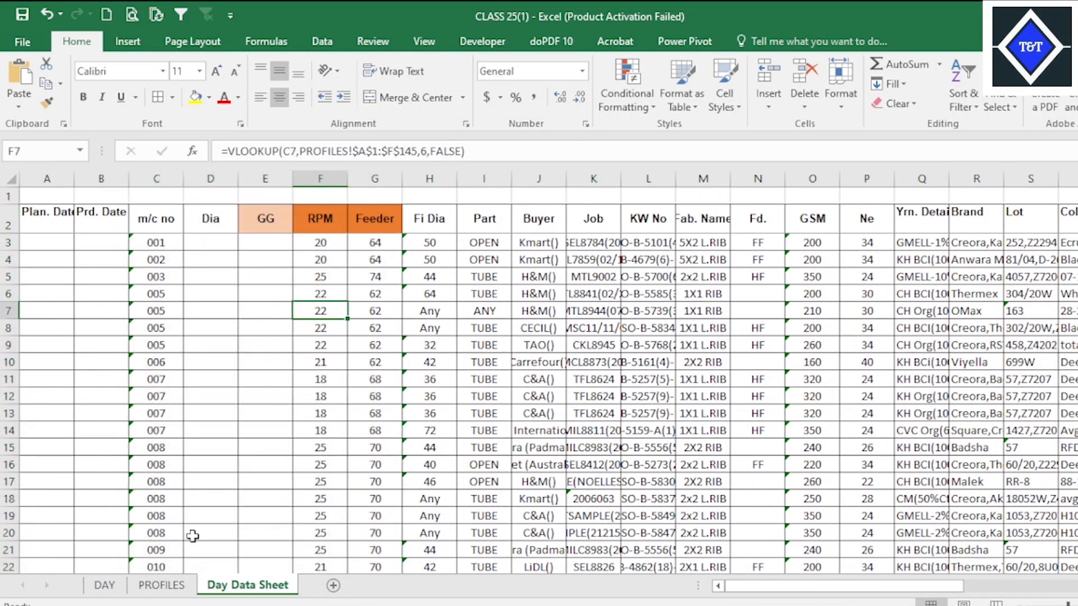
{"action": "left_click", "coordinate": [162, 584]}
{"action": "left_click", "coordinate": [107, 585]}
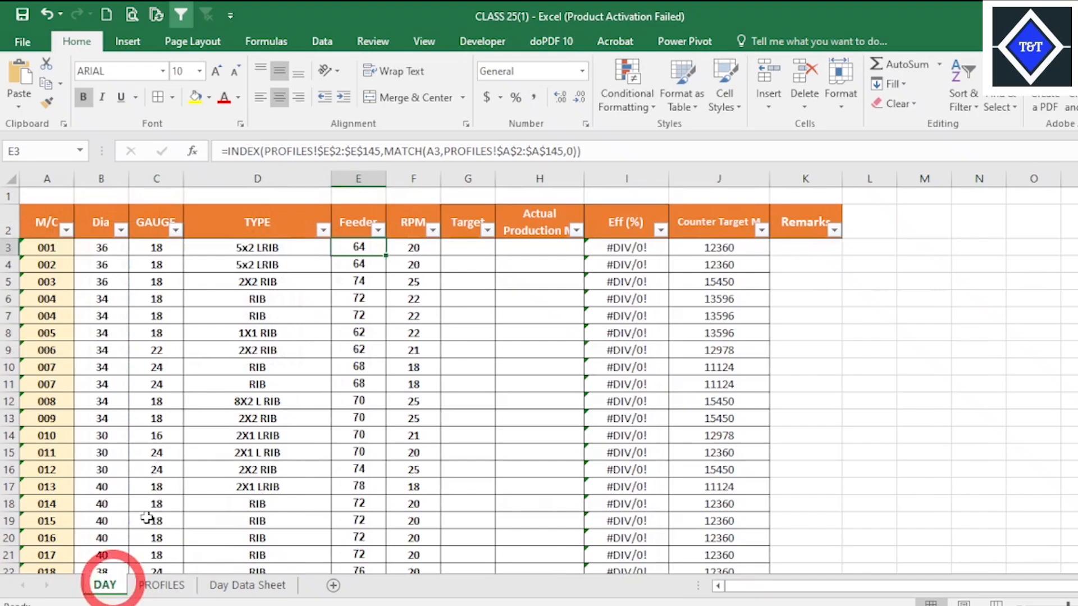
{"action": "left_click", "coordinate": [264, 585]}
{"action": "left_click", "coordinate": [321, 258]}
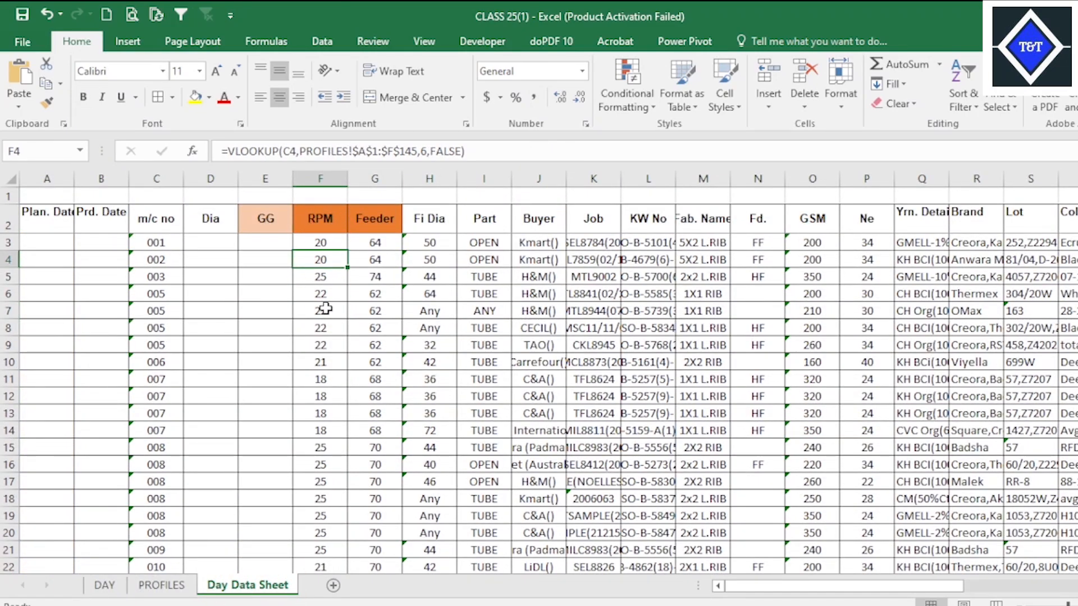
{"action": "scroll", "coordinate": [321, 258], "scroll_direction": "down", "scroll_amount": 20}
{"action": "scroll", "coordinate": [296, 377], "scroll_direction": "up", "scroll_amount": 5}
{"action": "scroll", "coordinate": [296, 377], "scroll_direction": "up", "scroll_amount": 20}
{"action": "left_click", "coordinate": [319, 242]}
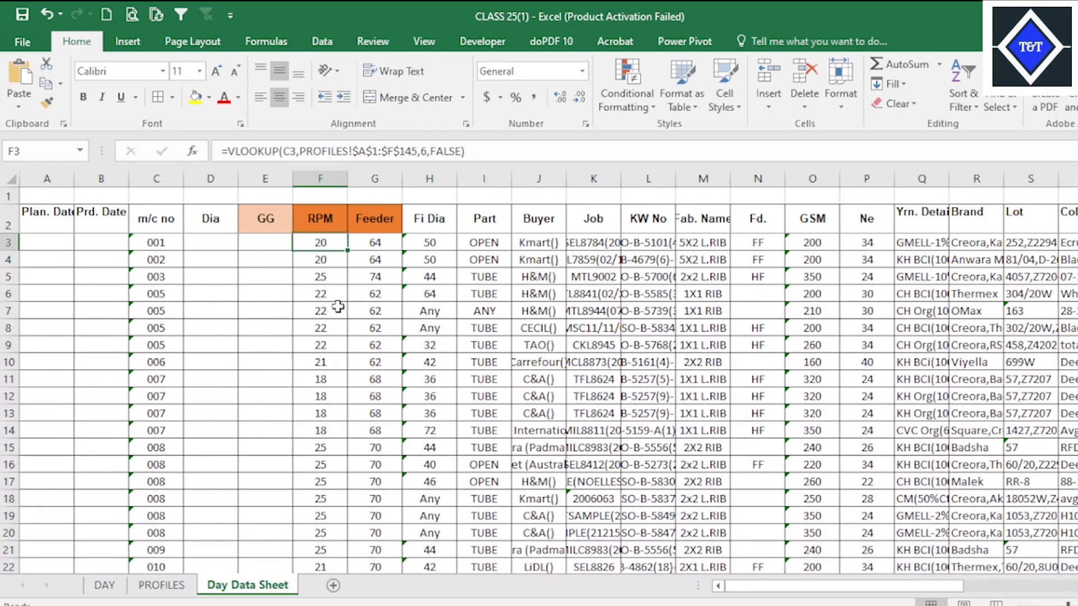
{"action": "scroll", "coordinate": [337, 307], "scroll_direction": "down", "scroll_amount": 15}
{"action": "scroll", "coordinate": [315, 354], "scroll_direction": "up", "scroll_amount": 15}
Copy the full lookup formula text from Feeder cell G3 and paste it into Dia cell D3.
{"action": "left_click", "coordinate": [363, 248]}
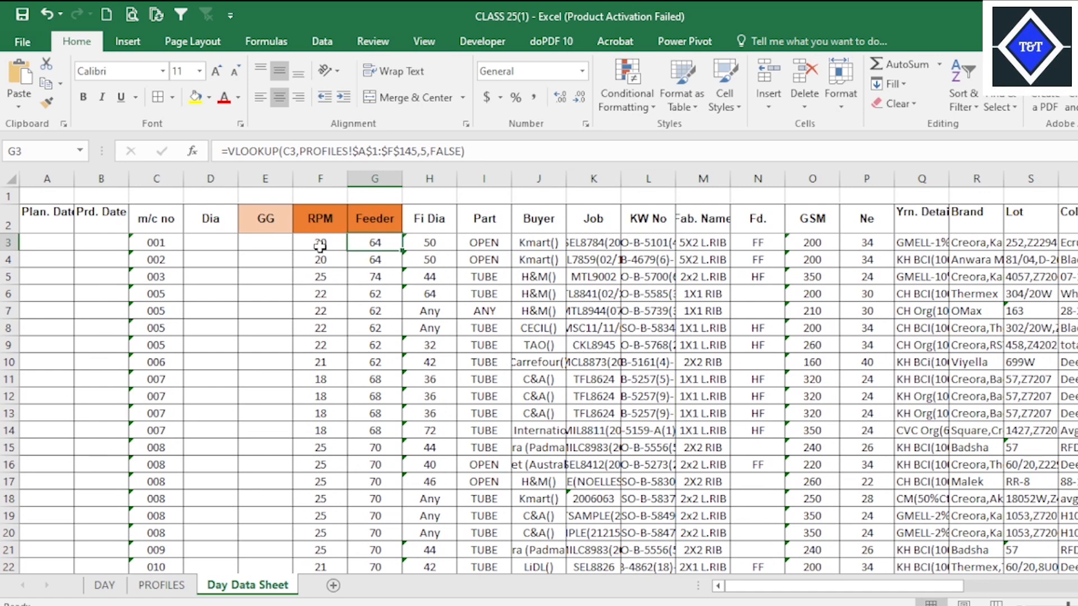
{"action": "left_click_drag", "start_coordinate": [463, 153], "coordinate": [201, 162]}
{"action": "key", "text": "ctrl+c"}
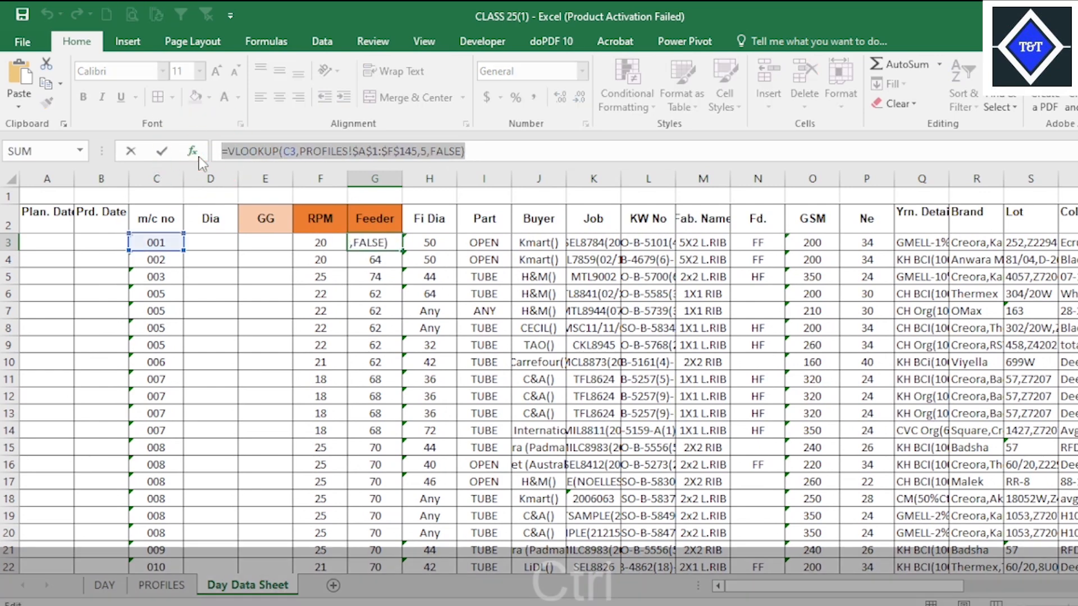
{"action": "key", "text": "Escape"}
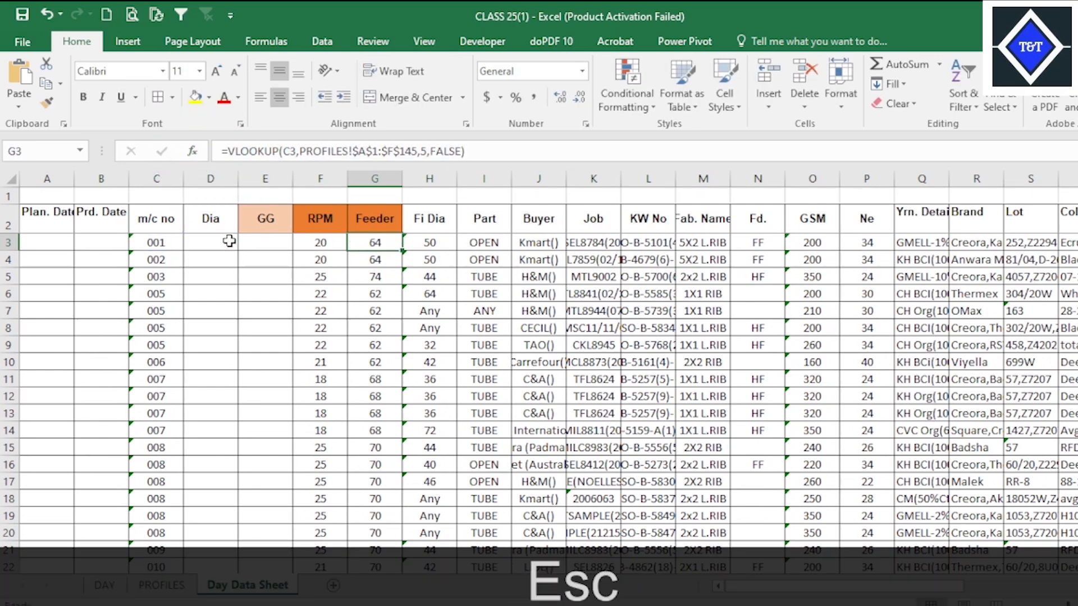
{"action": "left_click", "coordinate": [218, 237]}
{"action": "right_click", "coordinate": [218, 238]}
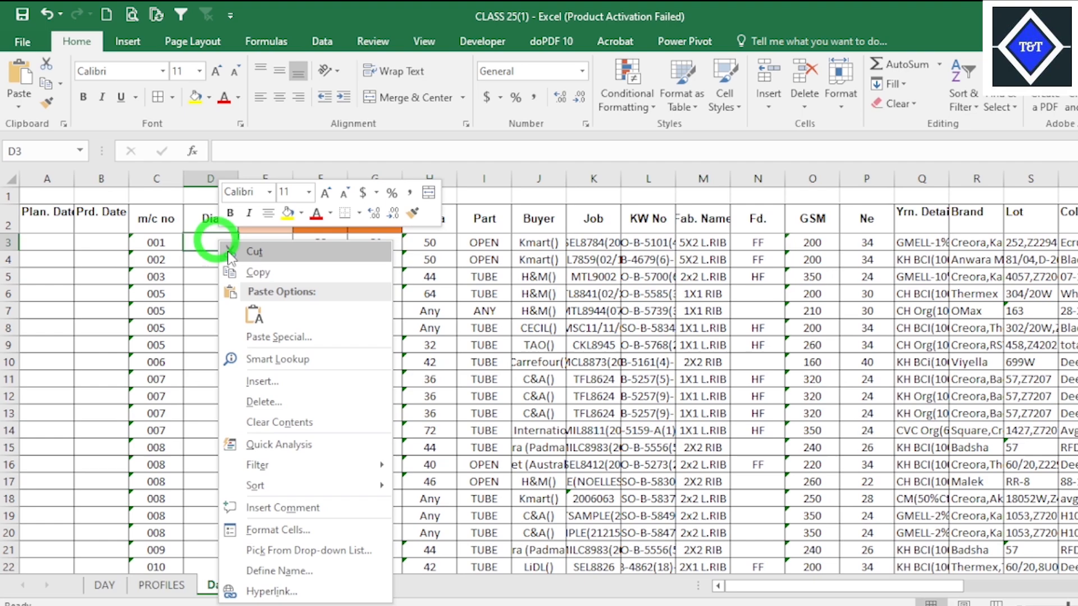
{"action": "left_click", "coordinate": [251, 314]}
{"action": "scroll", "coordinate": [257, 428], "scroll_direction": "down", "scroll_amount": 20}
{"action": "scroll", "coordinate": [222, 370], "scroll_direction": "up", "scroll_amount": 20}
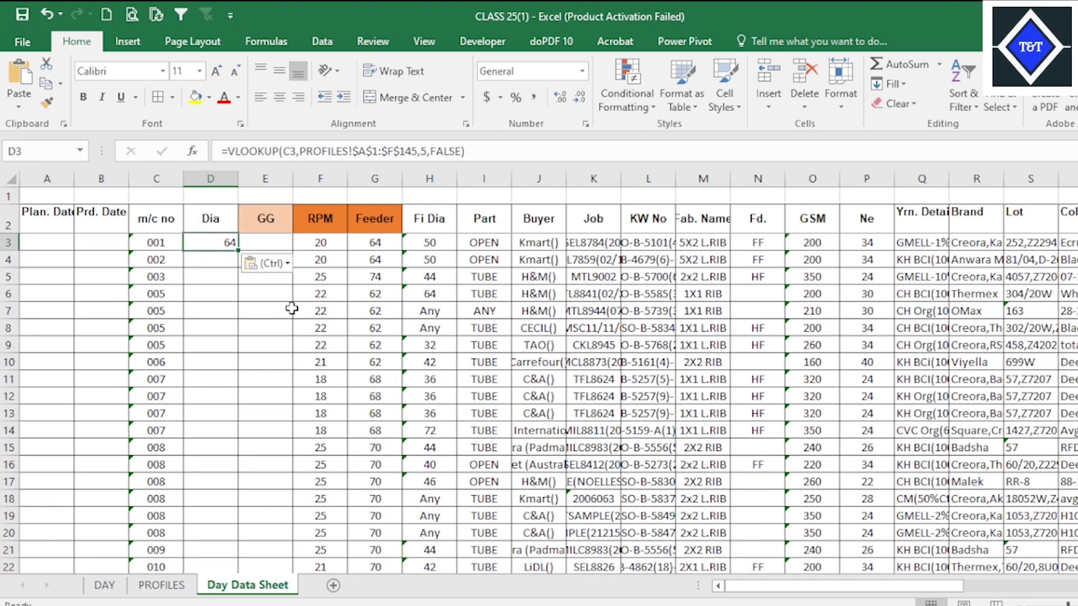
Check the Dia column's position on the PROFILES sheet and set the column index in D3's lookup to 2.
{"action": "left_click", "coordinate": [161, 585]}
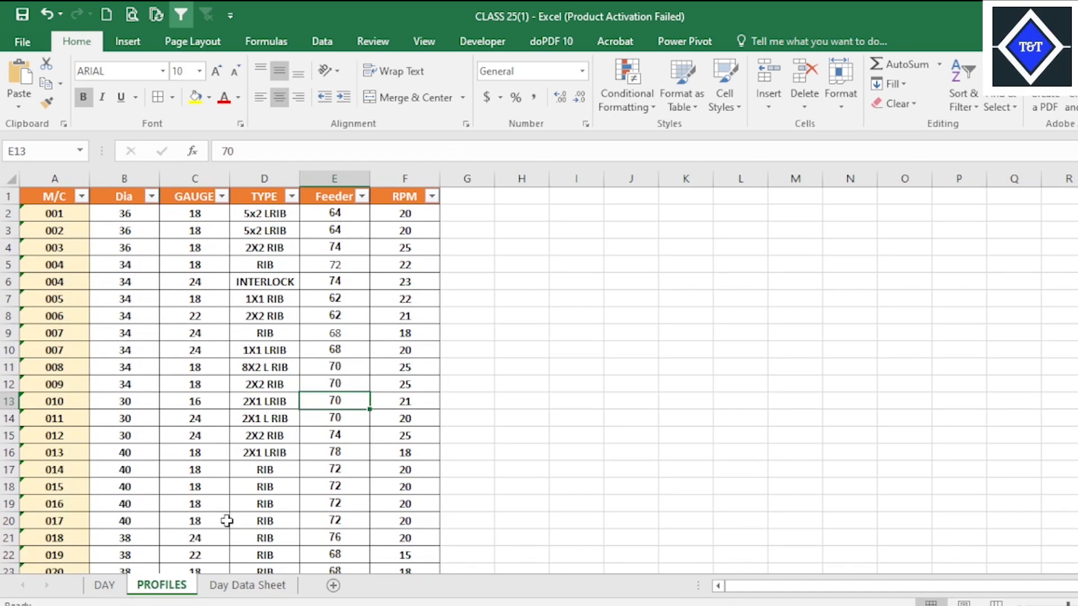
{"action": "left_click", "coordinate": [241, 585]}
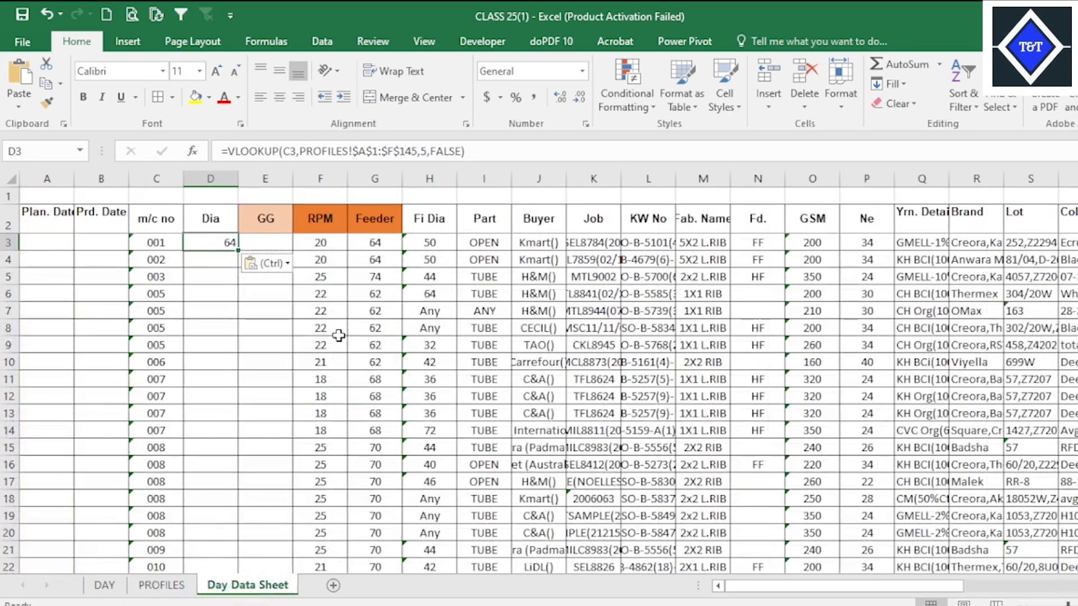
{"action": "left_click", "coordinate": [161, 587]}
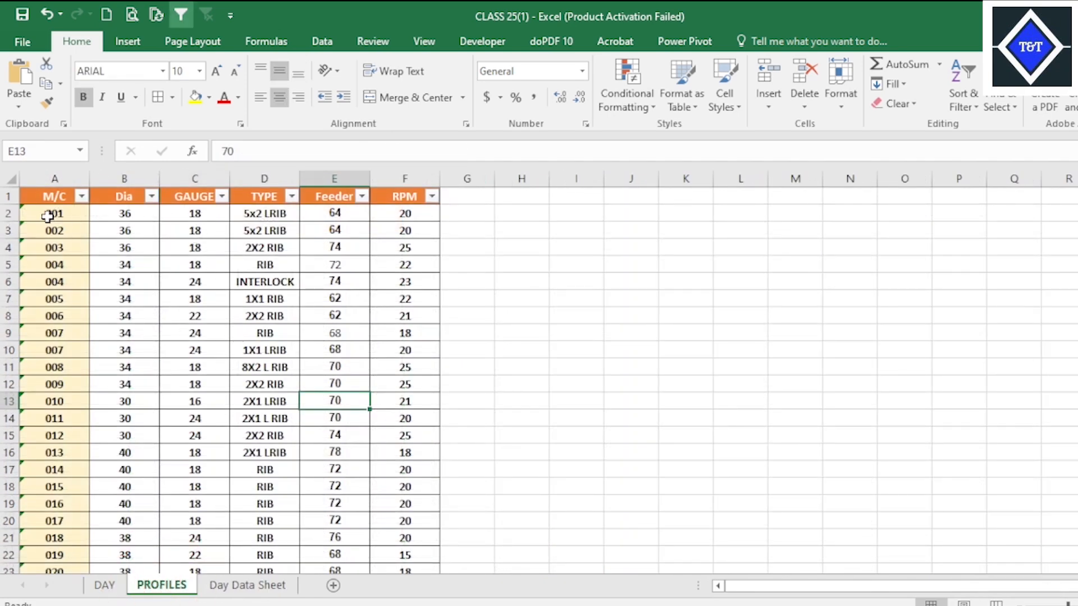
{"action": "left_click", "coordinate": [250, 587]}
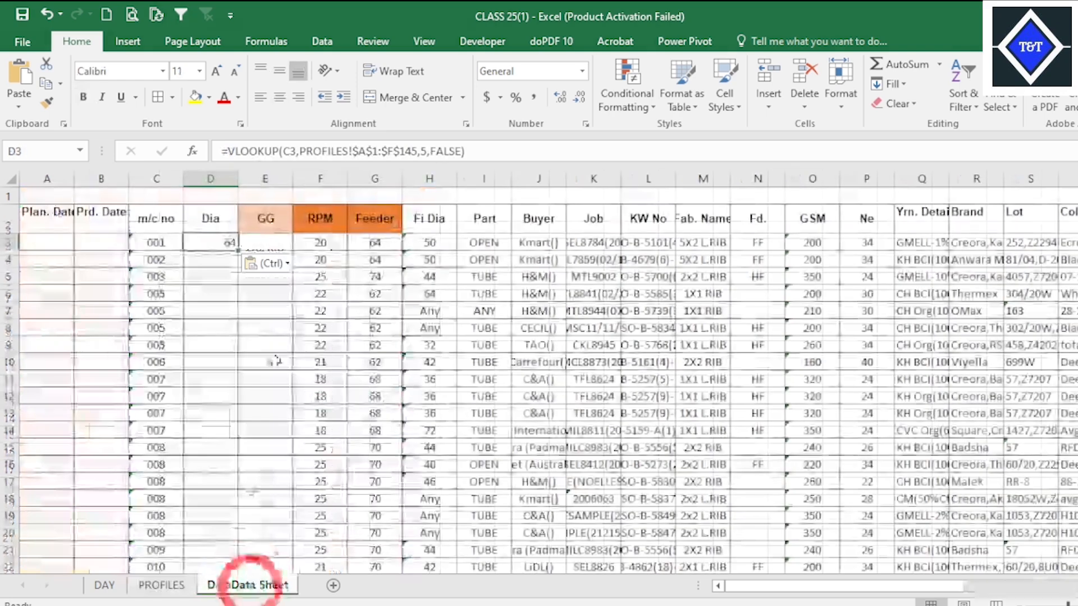
{"action": "left_click", "coordinate": [422, 151]}
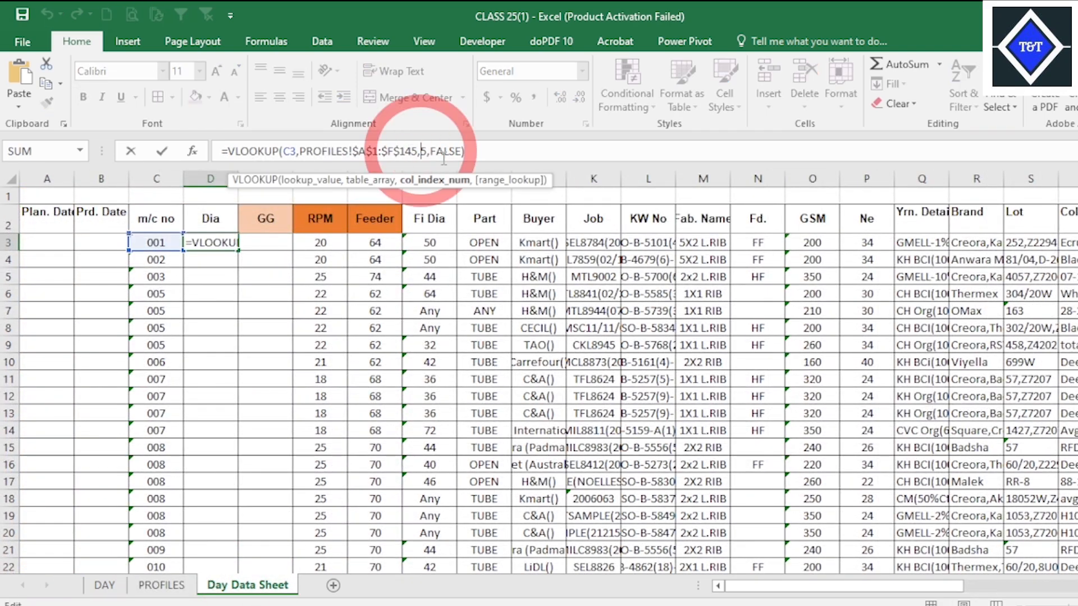
{"action": "key", "text": "Delete"}
{"action": "type", "text": "2"}
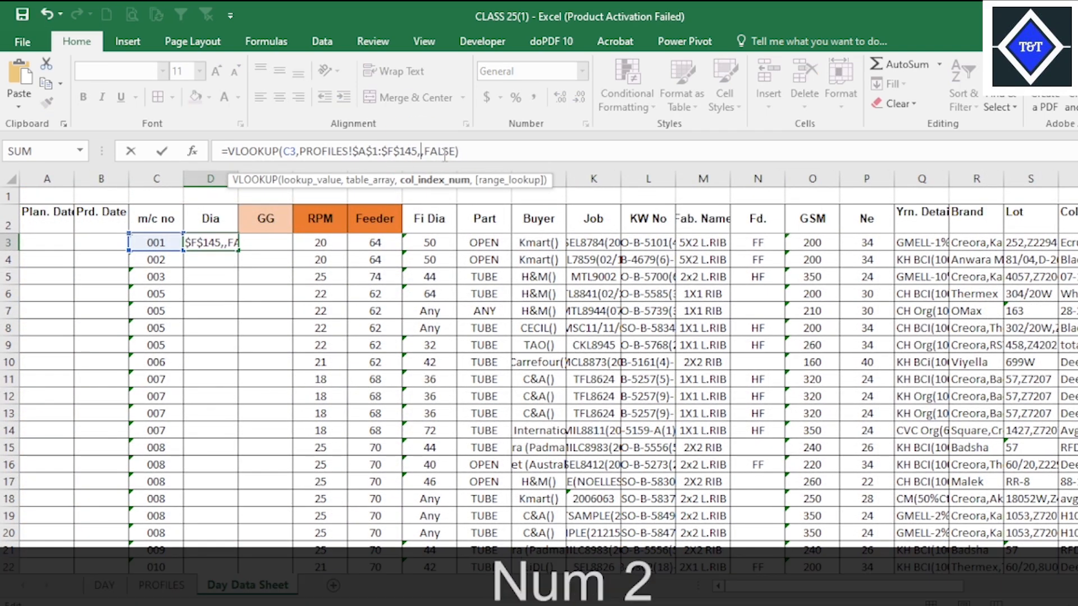
{"action": "key", "text": "Return"}
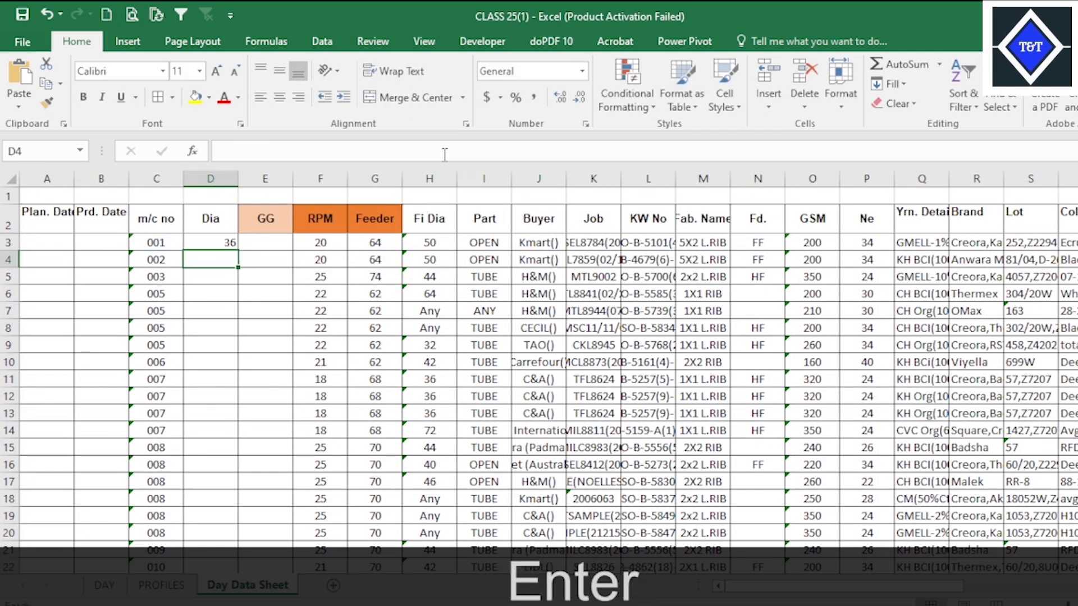
Fill the lookup formula from D3 down the empty Dia cells.
{"action": "left_click", "coordinate": [215, 244]}
{"action": "left_click", "coordinate": [236, 256]}
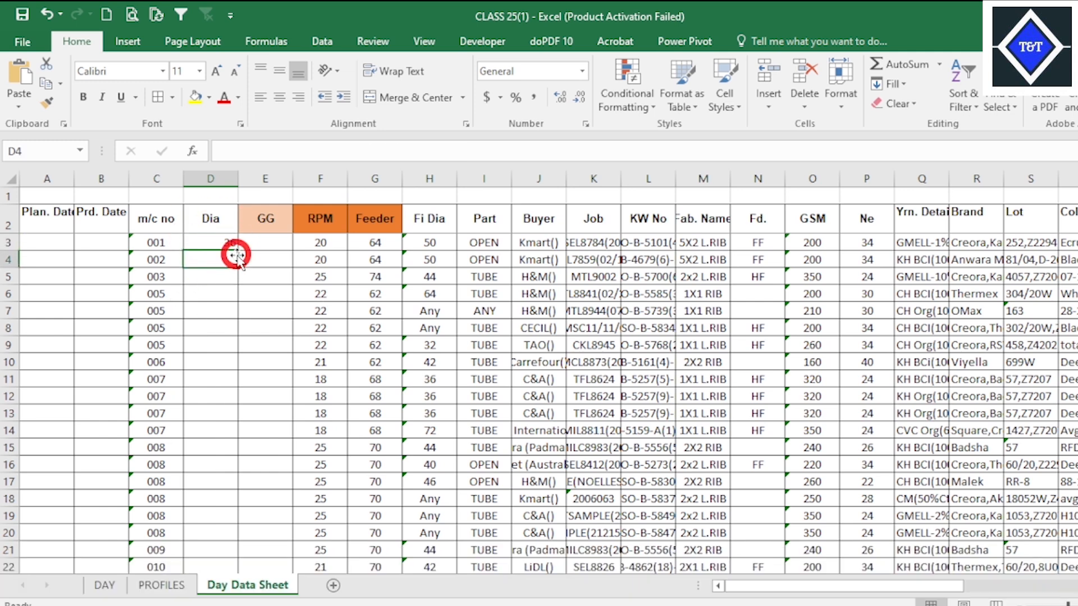
{"action": "left_click", "coordinate": [230, 245]}
{"action": "double_click", "coordinate": [237, 252]}
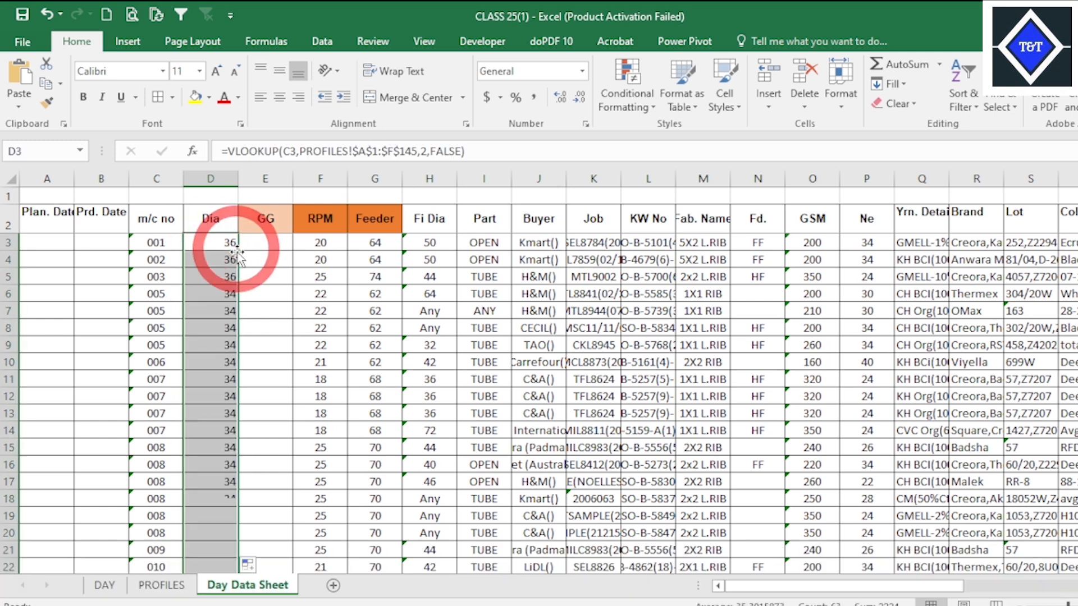
Paste the copied lookup formula into GG cell E3 and check the GAUGE column's position on the PROFILES sheet.
{"action": "left_click", "coordinate": [271, 246]}
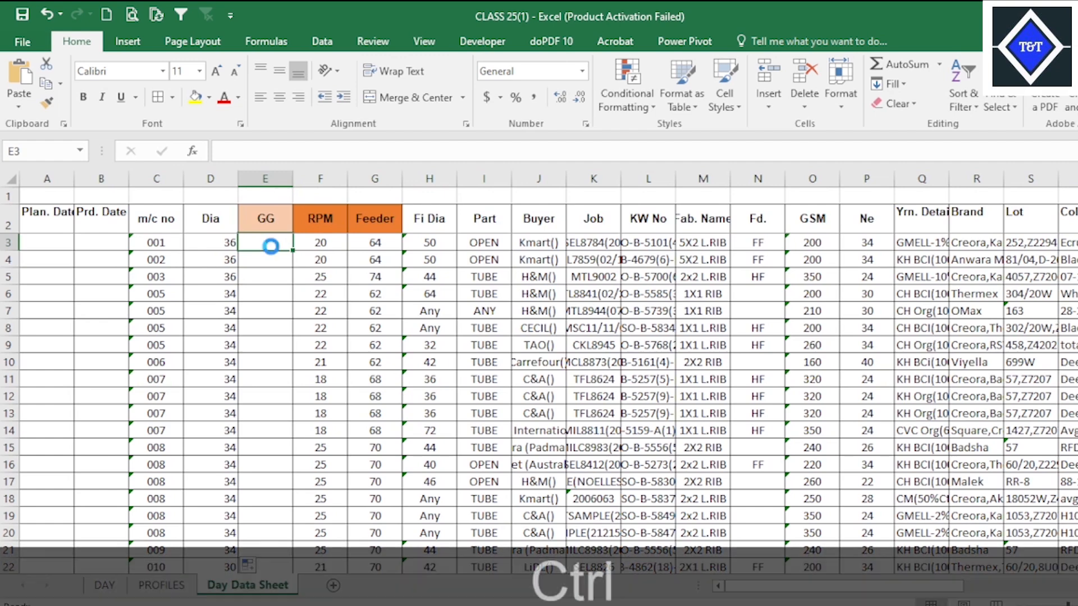
{"action": "key", "text": "ctrl+v"}
{"action": "key", "text": "Return"}
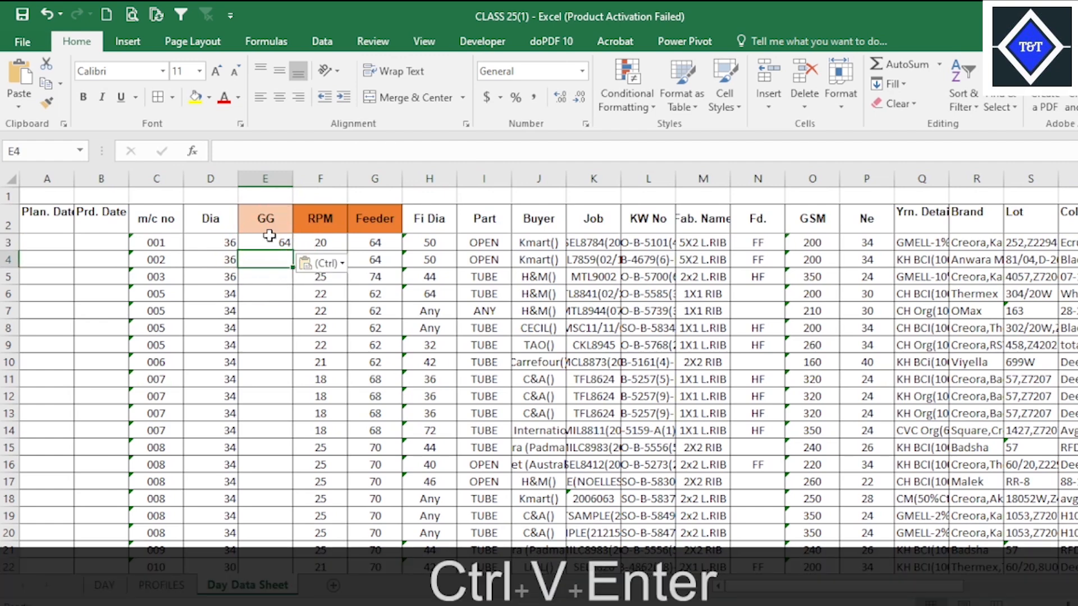
{"action": "left_click", "coordinate": [270, 236]}
{"action": "left_click", "coordinate": [161, 585]}
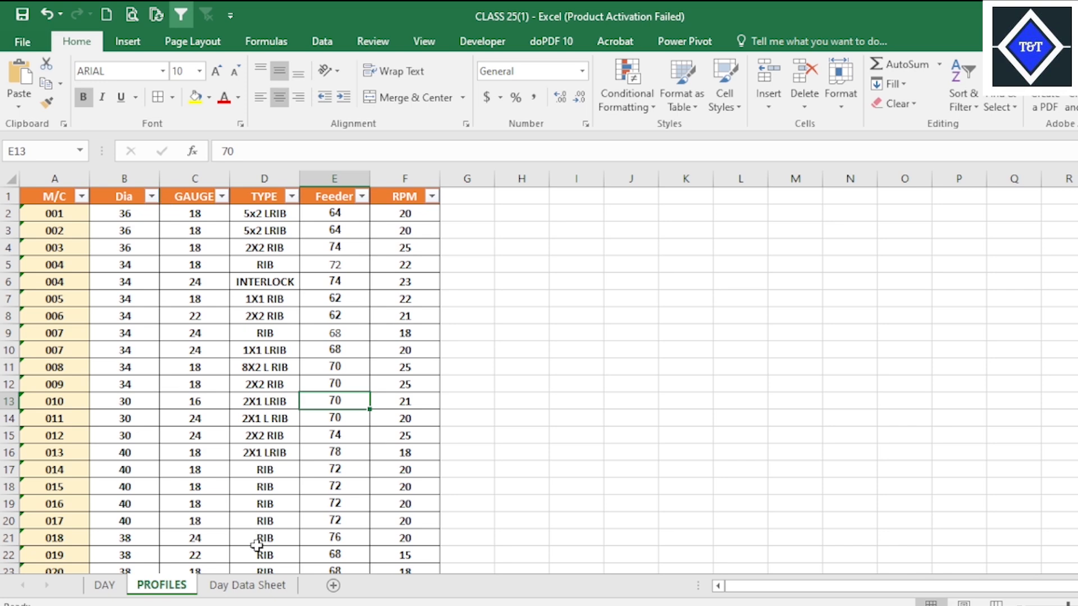
{"action": "left_click", "coordinate": [258, 586]}
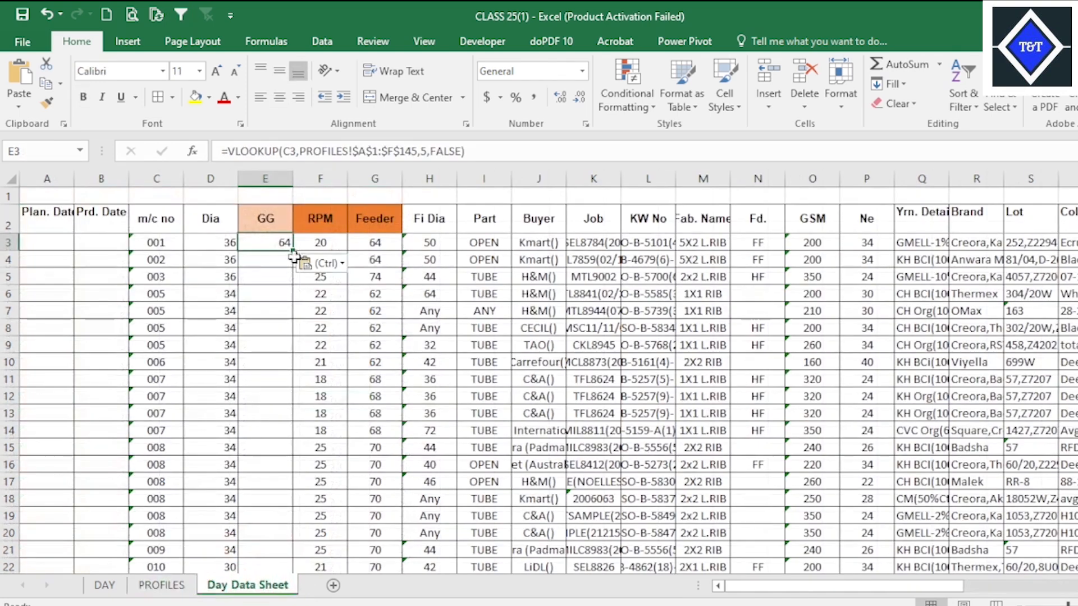
Set the column index in E3's lookup to 3 and fill the formula down the empty GG cells.
{"action": "left_click", "coordinate": [425, 149]}
{"action": "key", "text": "Delete"}
{"action": "type", "text": "3"}
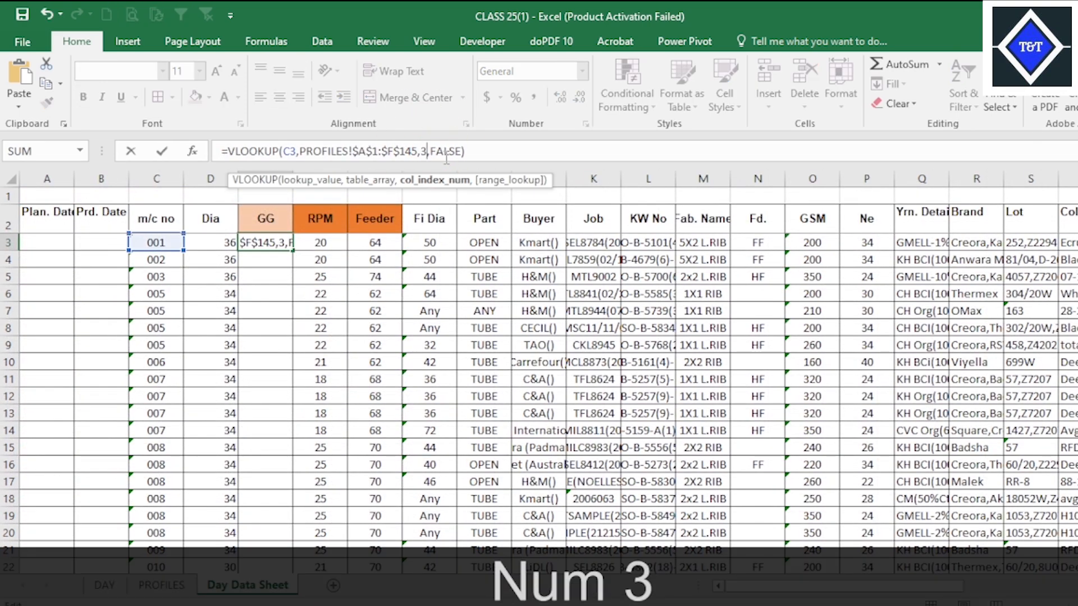
{"action": "key", "text": "Return"}
{"action": "left_click", "coordinate": [280, 241]}
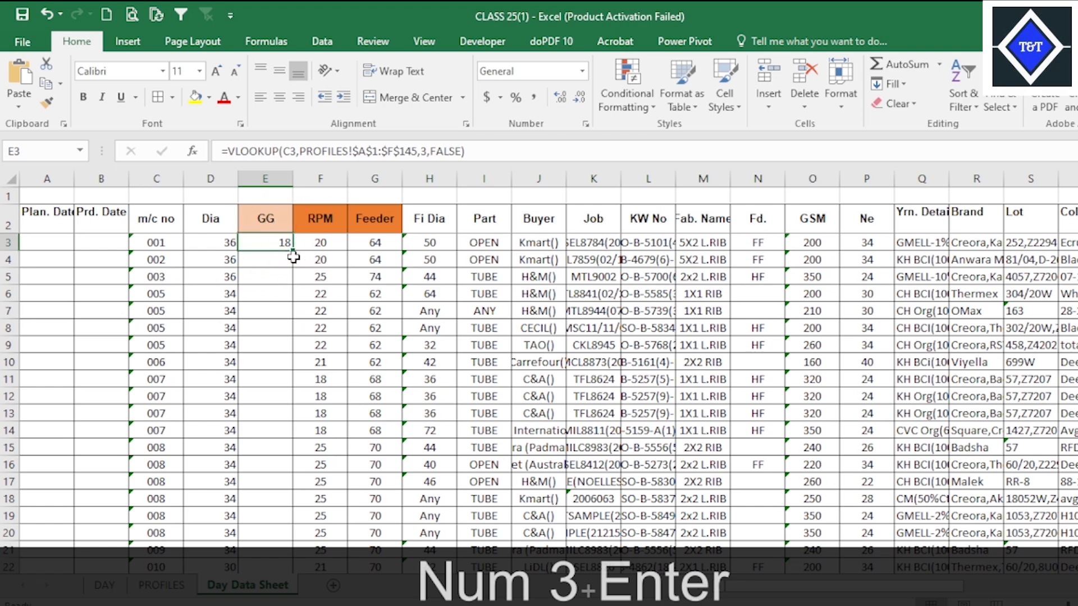
{"action": "double_click", "coordinate": [294, 253]}
{"action": "scroll", "coordinate": [308, 318], "scroll_direction": "down", "scroll_amount": 20}
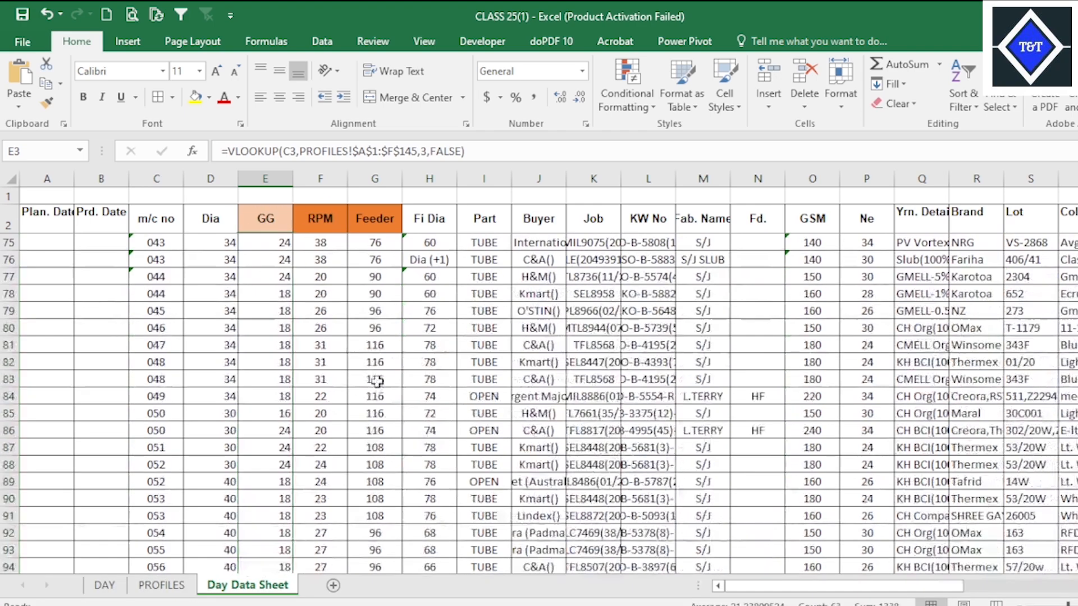
{"action": "scroll", "coordinate": [343, 387], "scroll_direction": "up", "scroll_amount": 20}
{"action": "left_click", "coordinate": [385, 288]}
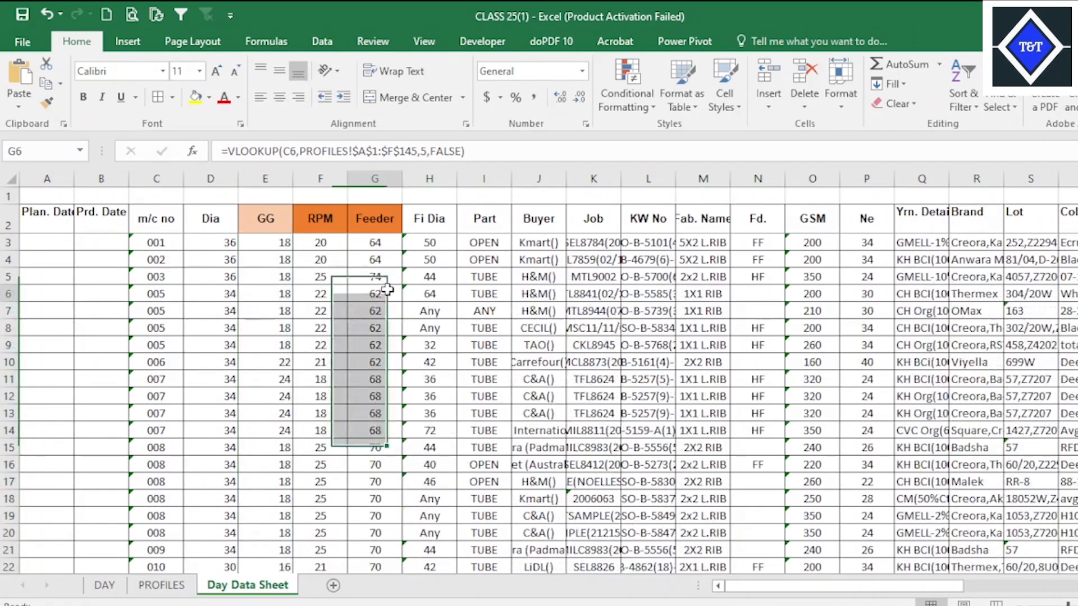
Centre the contents of the Dia and GG columns from the headers to row 223 and save the workbook.
{"action": "left_click_drag", "start_coordinate": [211, 225], "coordinate": [263, 534]}
{"action": "key", "text": "alt"}
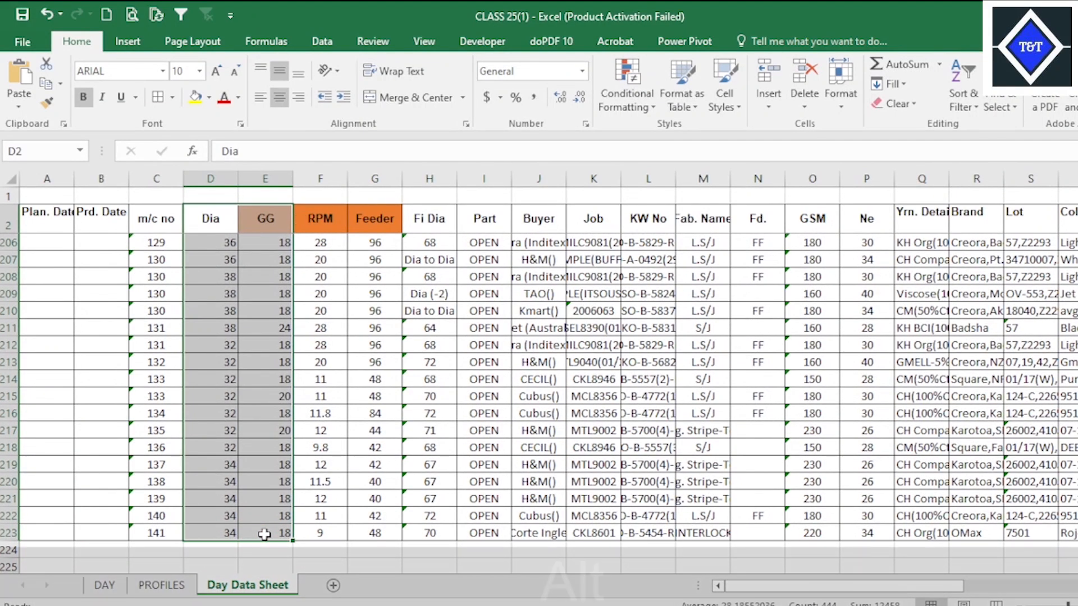
{"action": "key", "text": "h"}
{"action": "key", "text": "a"}
{"action": "key", "text": "c"}
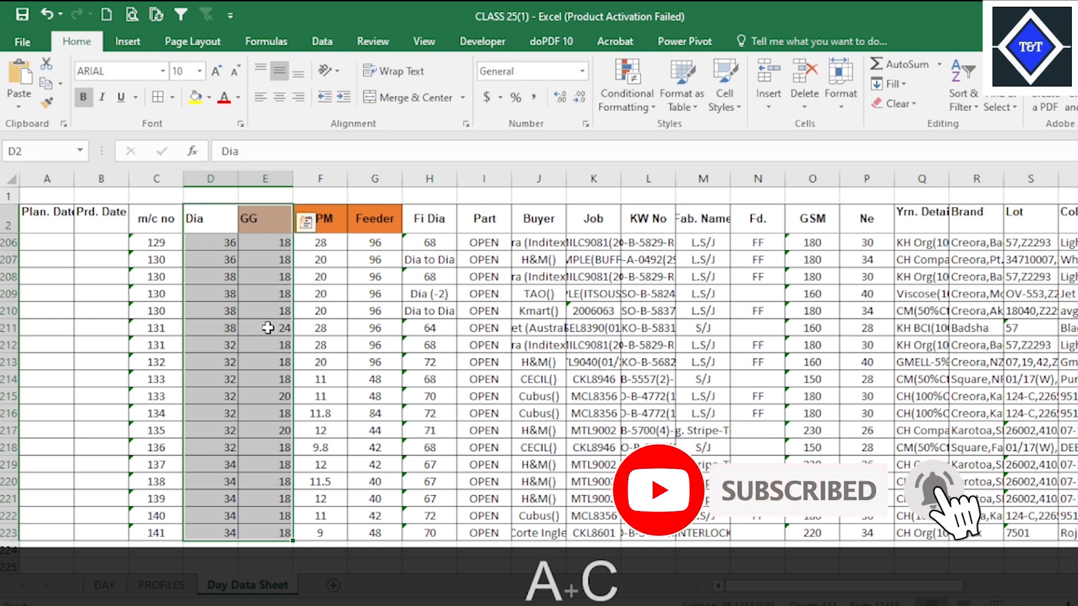
{"action": "key", "text": "alt"}
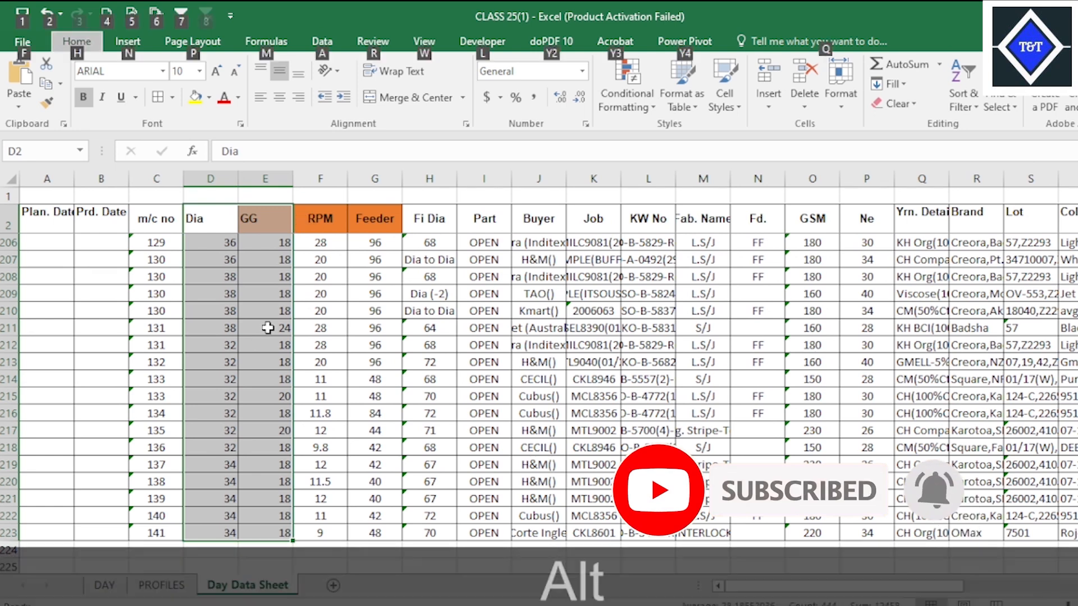
{"action": "key", "text": "h"}
{"action": "key", "text": "a"}
{"action": "key", "text": "c"}
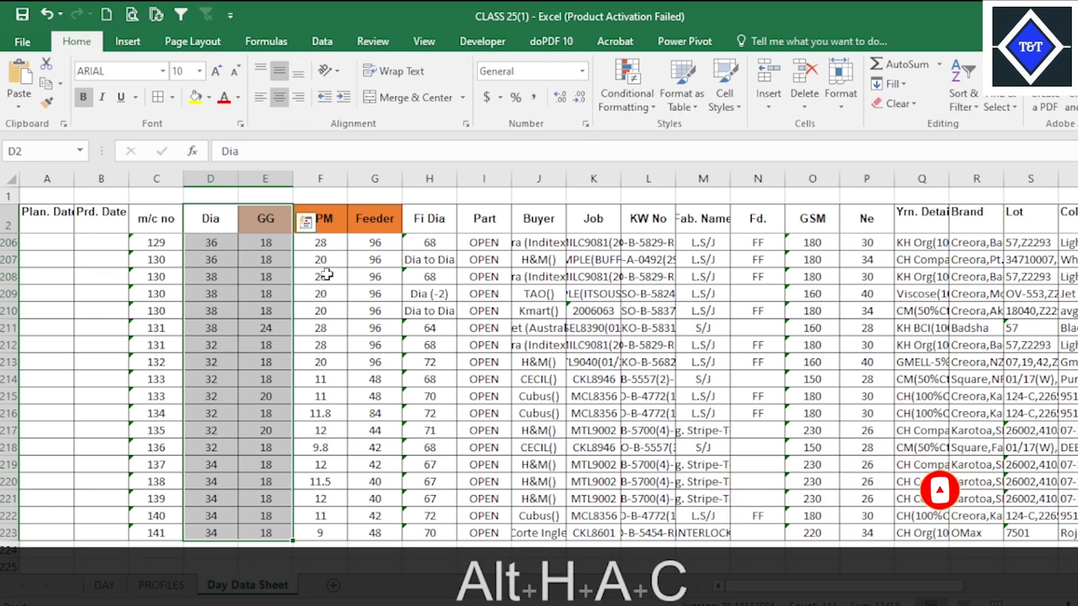
{"action": "left_click", "coordinate": [318, 277]}
{"action": "key", "text": "ctrl+s"}
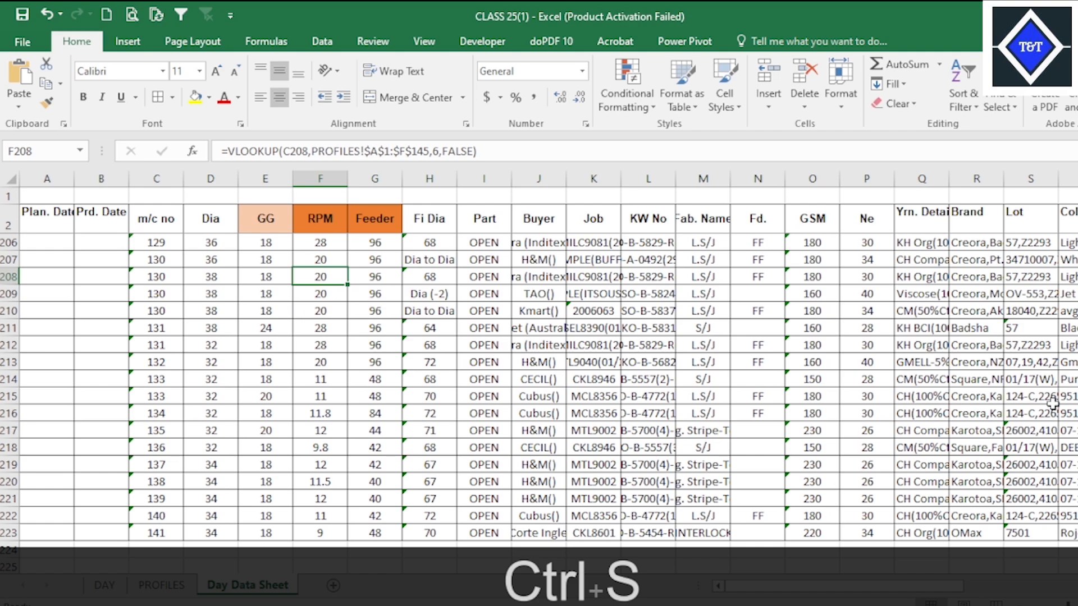
{"action": "scroll", "coordinate": [1052, 403], "scroll_direction": "up", "scroll_amount": 20}
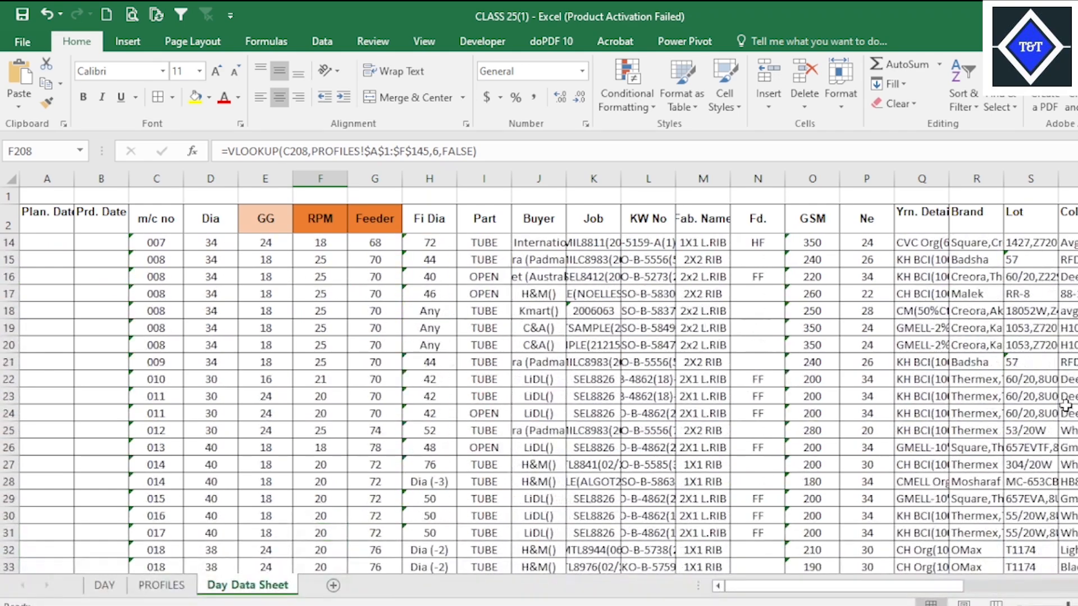
{"action": "scroll", "coordinate": [645, 454], "scroll_direction": "up", "scroll_amount": 4}
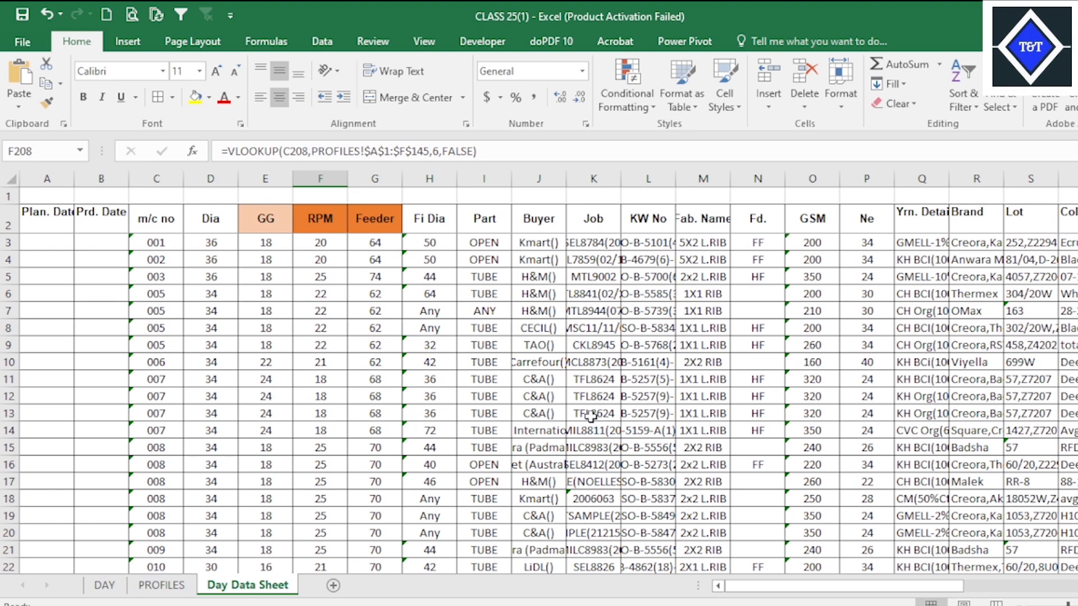
{"action": "left_click", "coordinate": [561, 382]}
{"action": "left_click", "coordinate": [572, 395]}
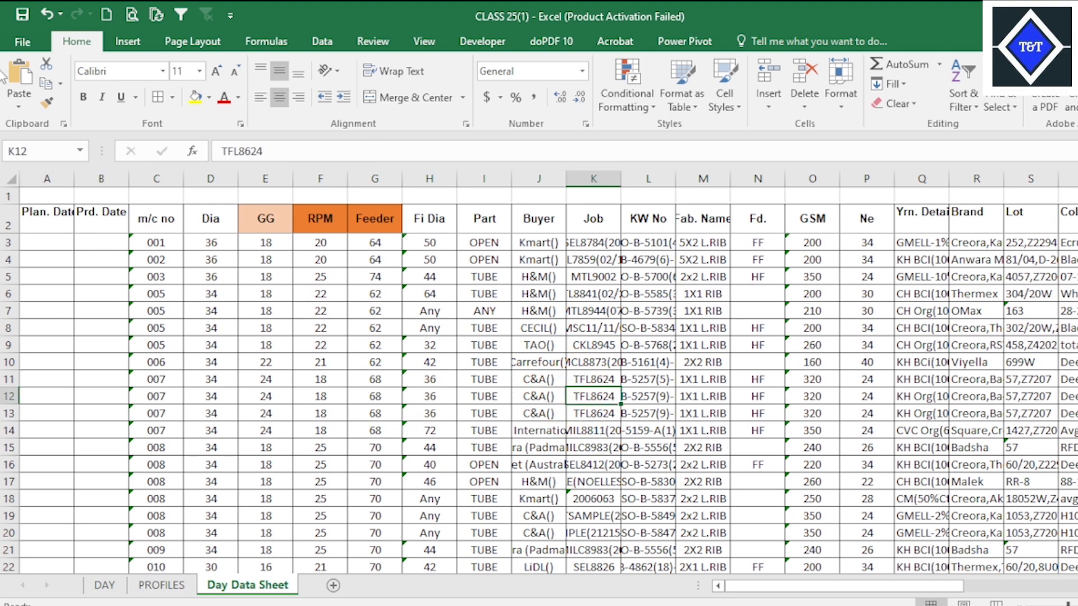
{"action": "left_click", "coordinate": [867, 328]}
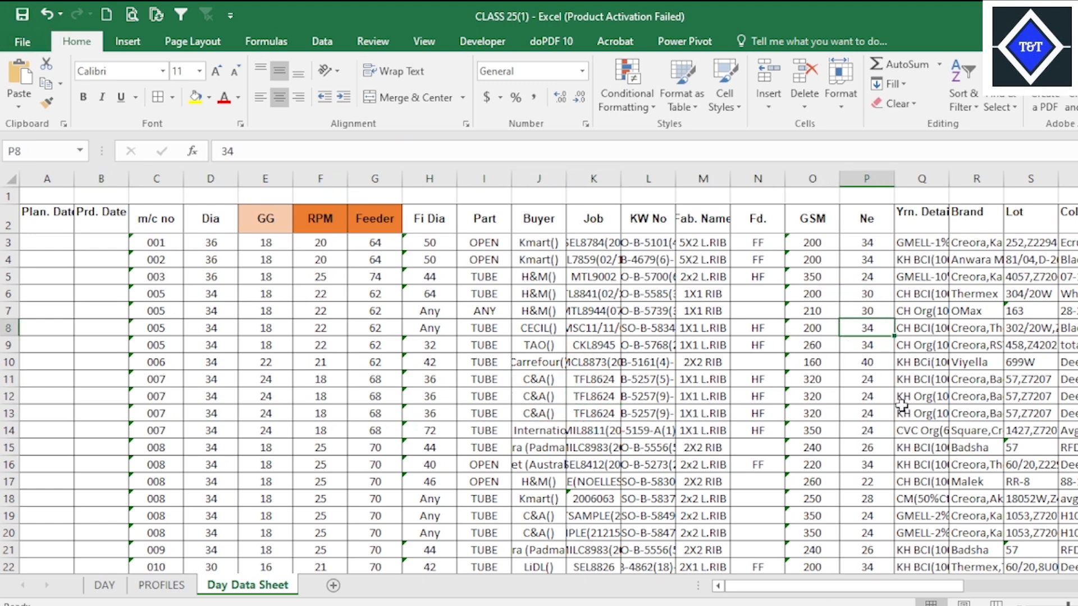
{"action": "left_click_drag", "start_coordinate": [961, 586], "coordinate": [898, 584]}
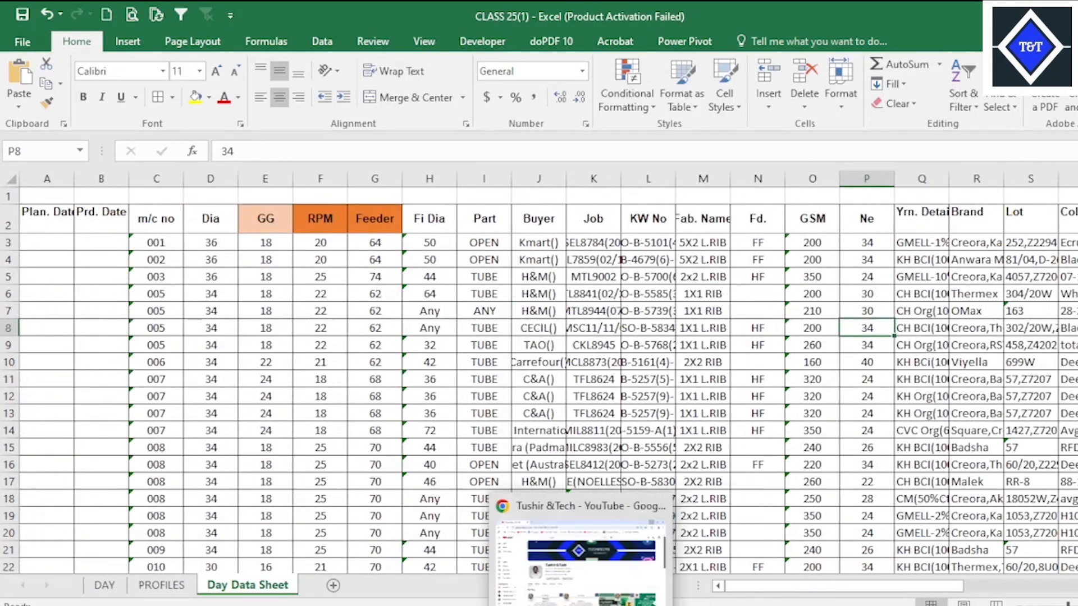
{"action": "left_click", "coordinate": [590, 604]}
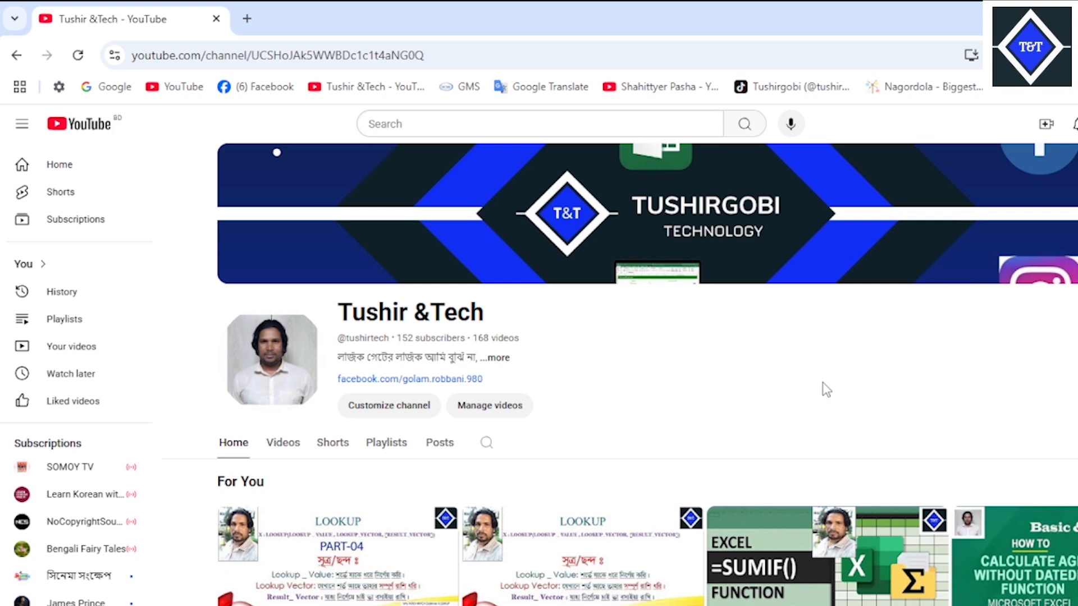
{"action": "mouse_move", "coordinate": [768, 604]}
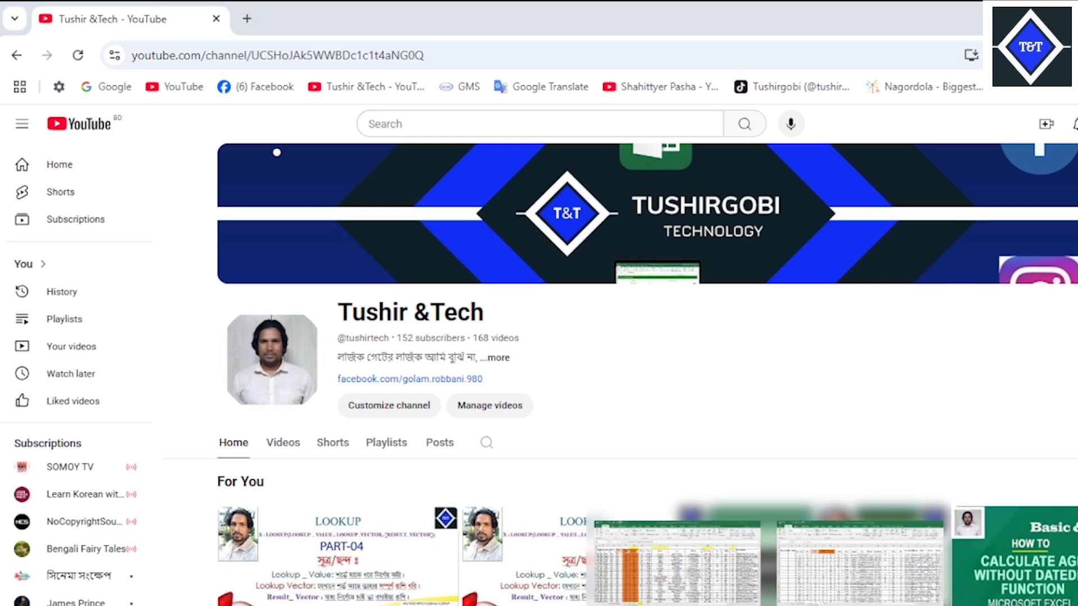
{"action": "left_click", "coordinate": [845, 571]}
{"action": "left_click", "coordinate": [564, 384]}
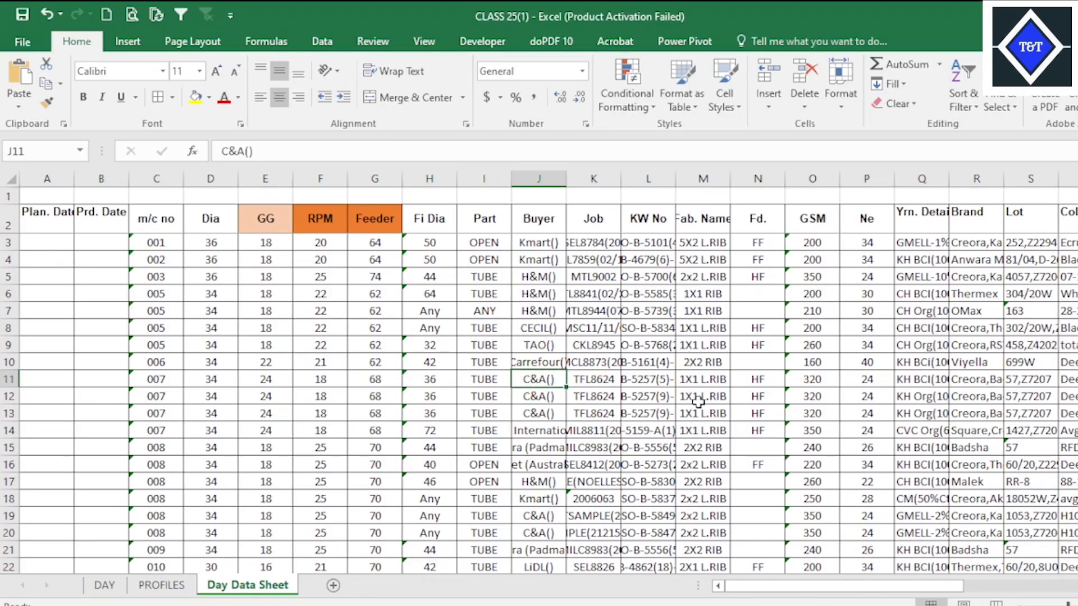